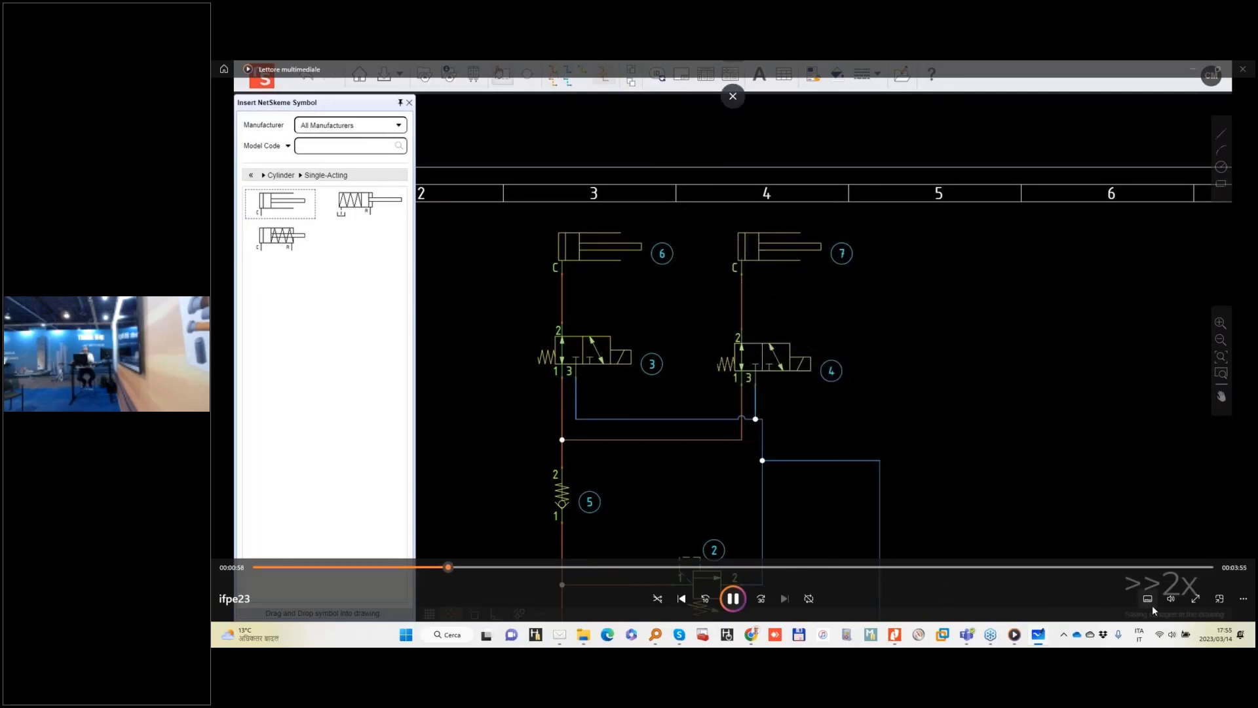
# Adjust the playback volume of the video in the media player
pyautogui.click(1174, 599)
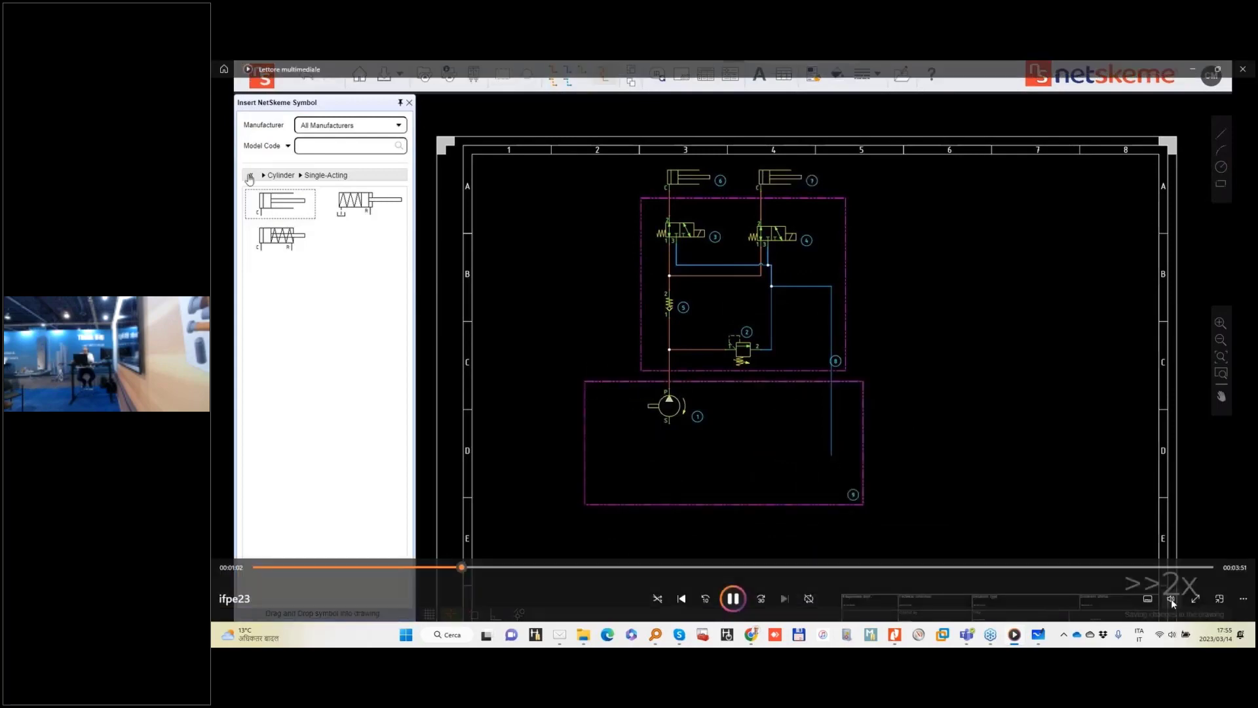
pyautogui.click(1171, 598)
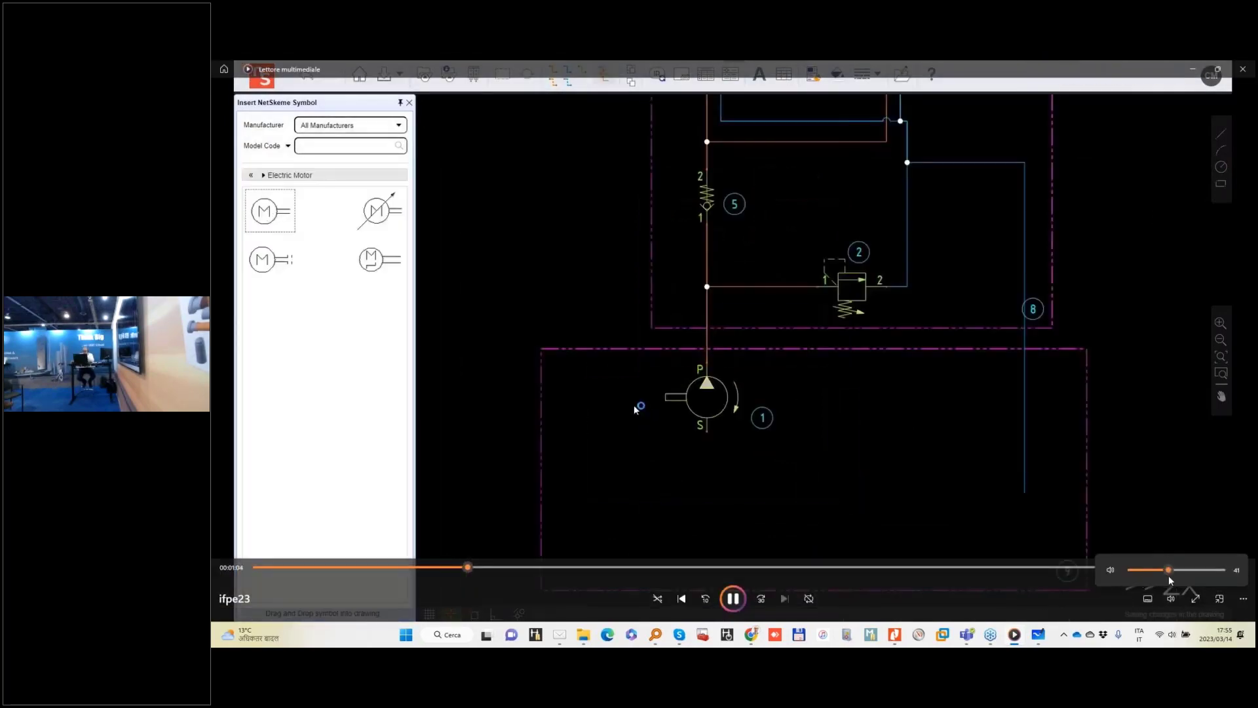
pyautogui.moveTo(1169, 575); pyautogui.dragTo(1153, 569)
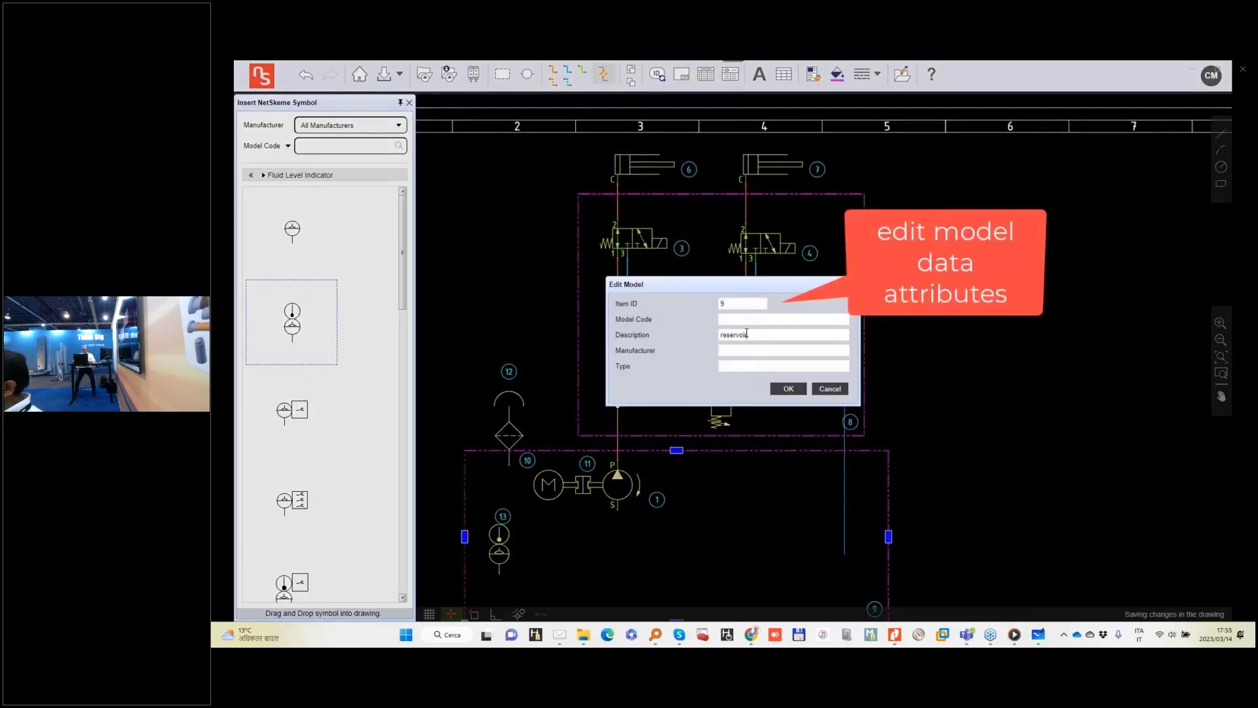
# Assign the ATOS check valve model DR-10/G** from the library to item 5 and accept its model data
pyautogui.moveTo(428, 187)
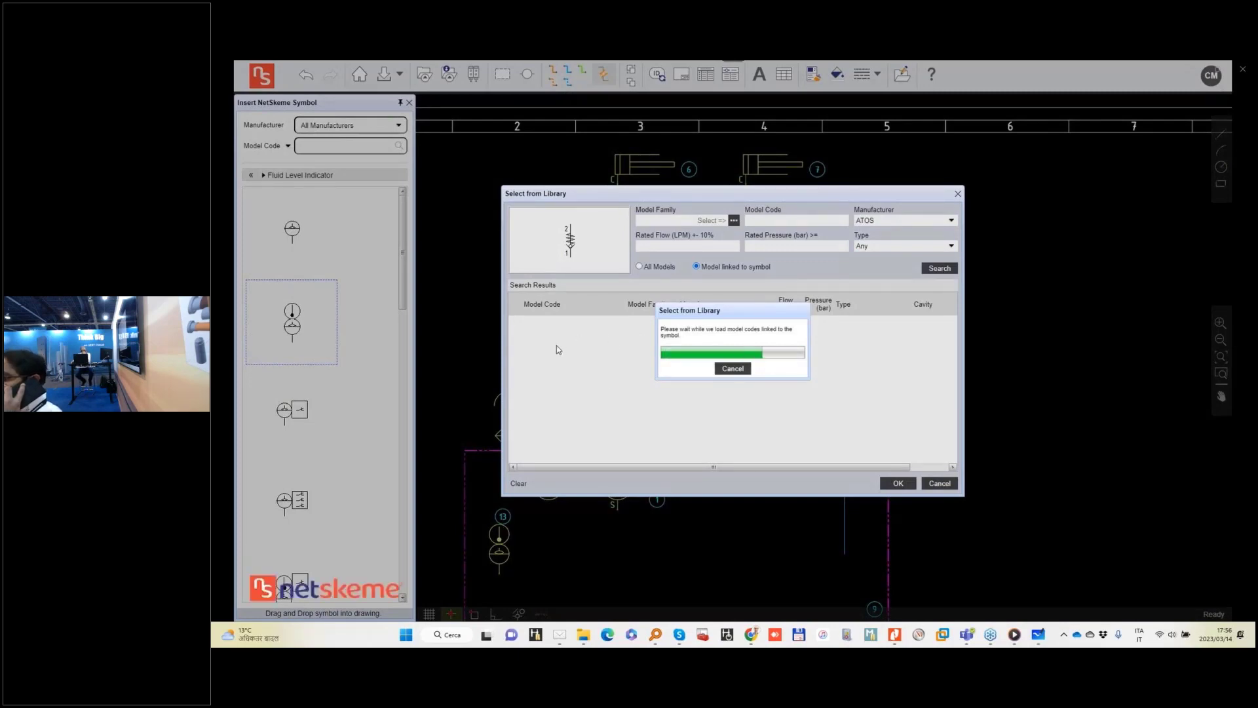
pyautogui.click(898, 483)
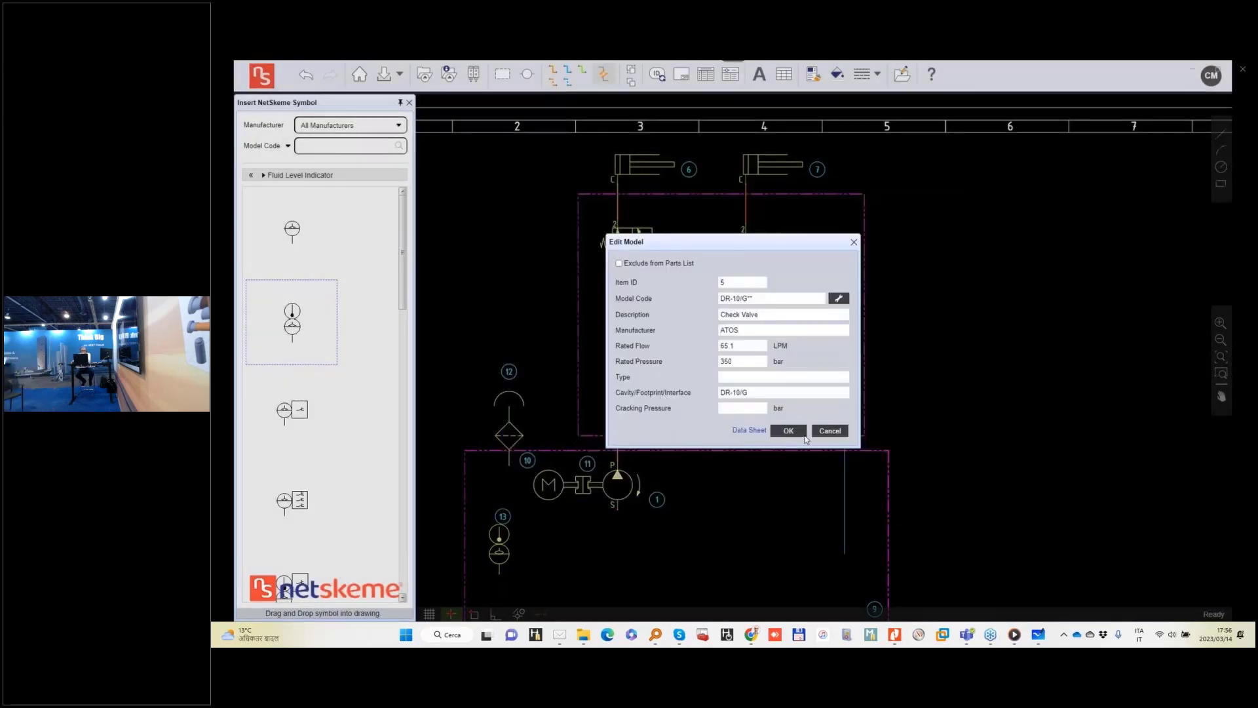
pyautogui.click(788, 431)
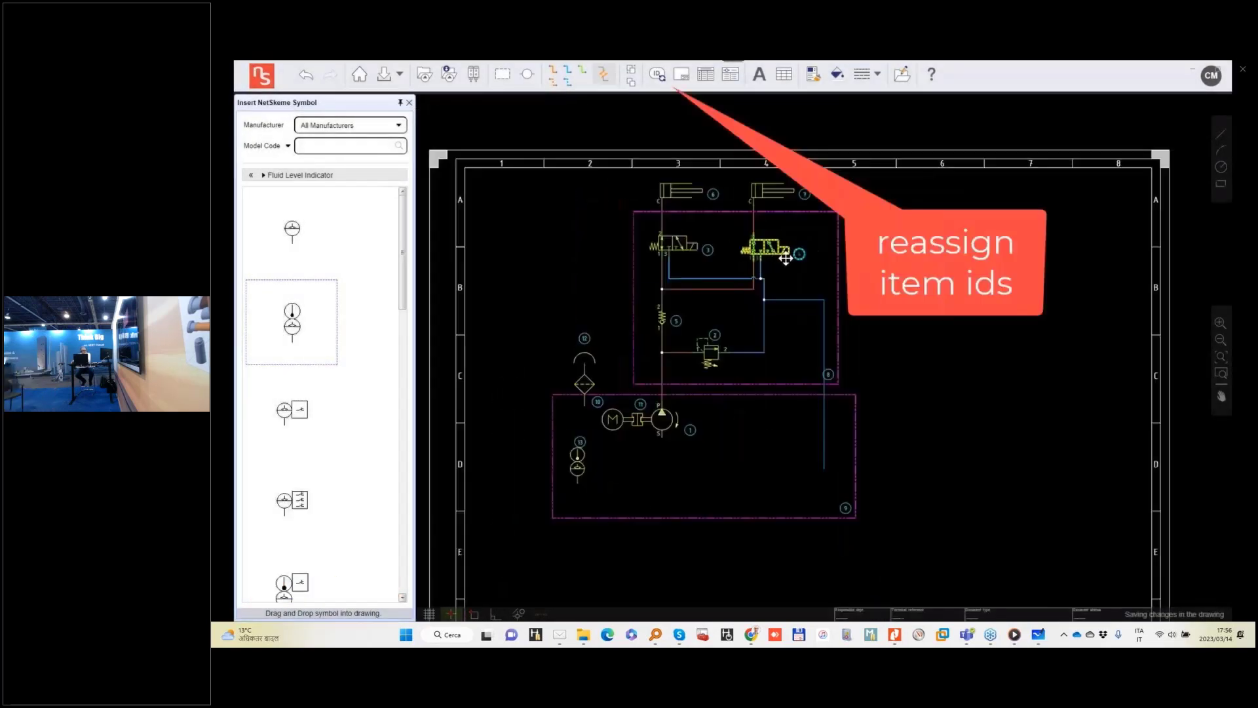
# Reassign the item IDs across the circuit and add the parts list to the drawing sheet
pyautogui.click(658, 75)
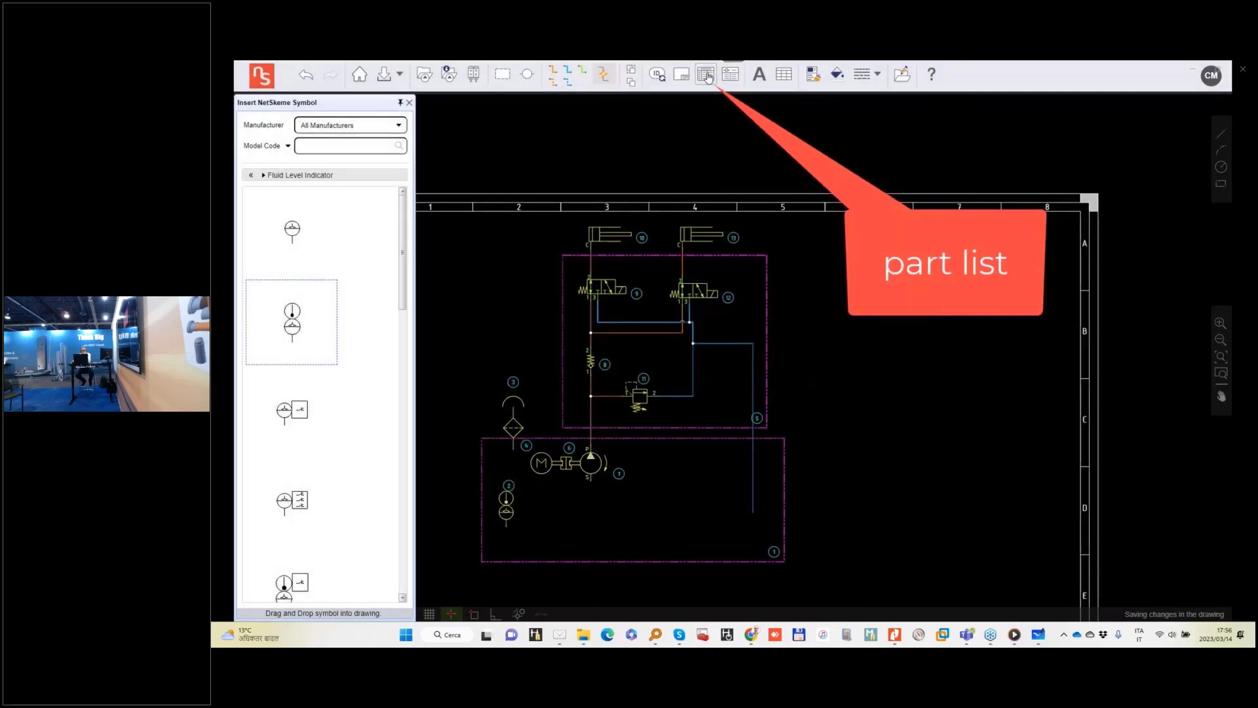
pyautogui.click(707, 77)
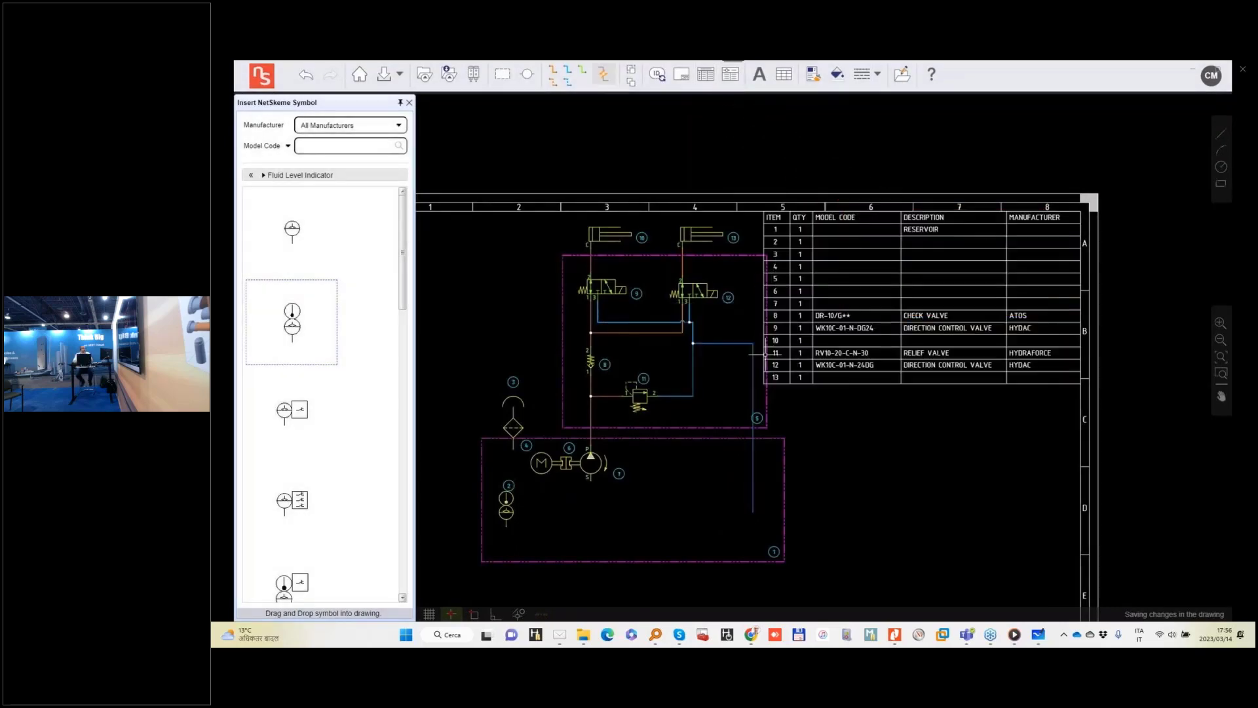
# Select the whole hydraulic circuit and move it down and away from the parts list
pyautogui.scroll(-2, 765, 354)
pyautogui.moveTo(528, 189); pyautogui.dragTo(834, 533)
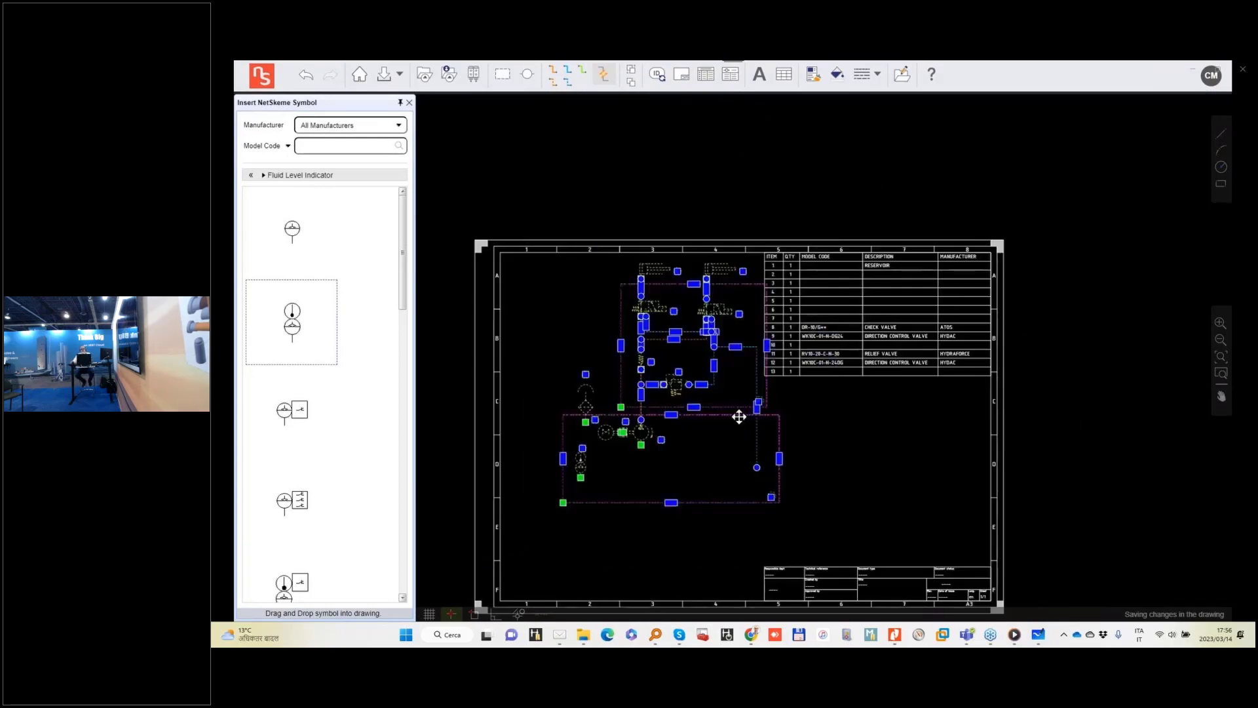
pyautogui.moveTo(738, 415); pyautogui.dragTo(711, 470)
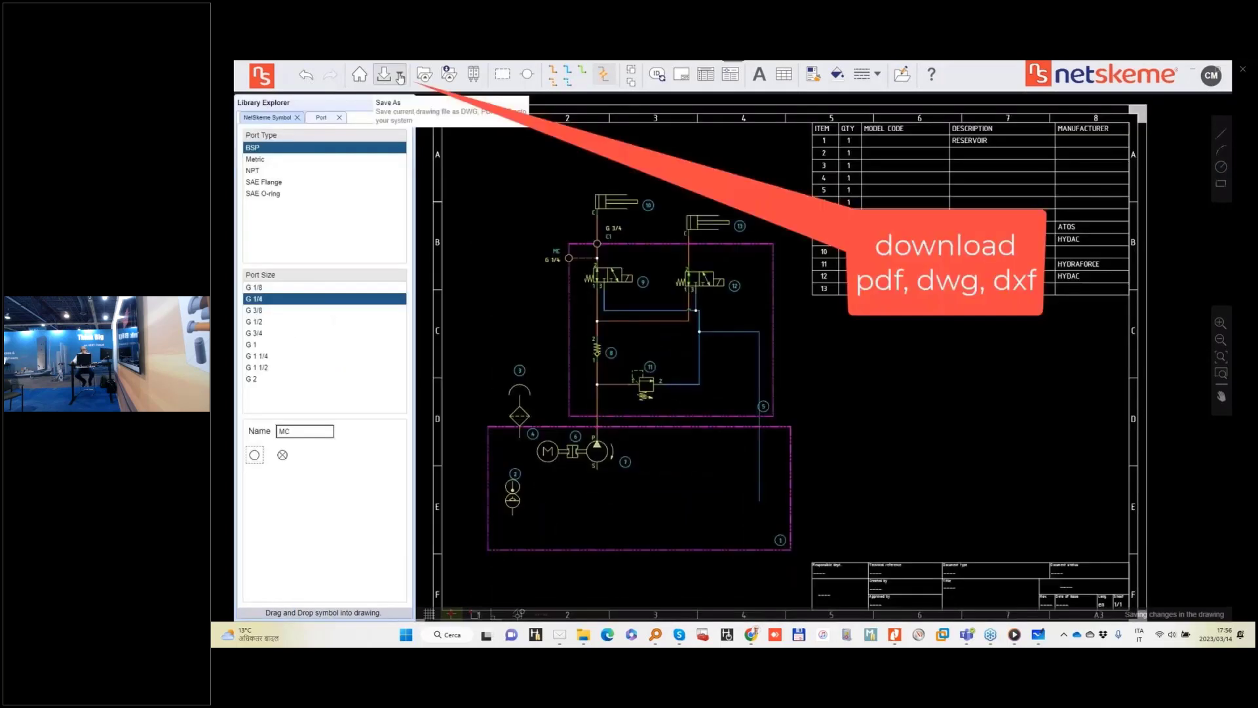
# List the DWG, PDF and DXF formats offered for saving the drawing
pyautogui.click(399, 76)
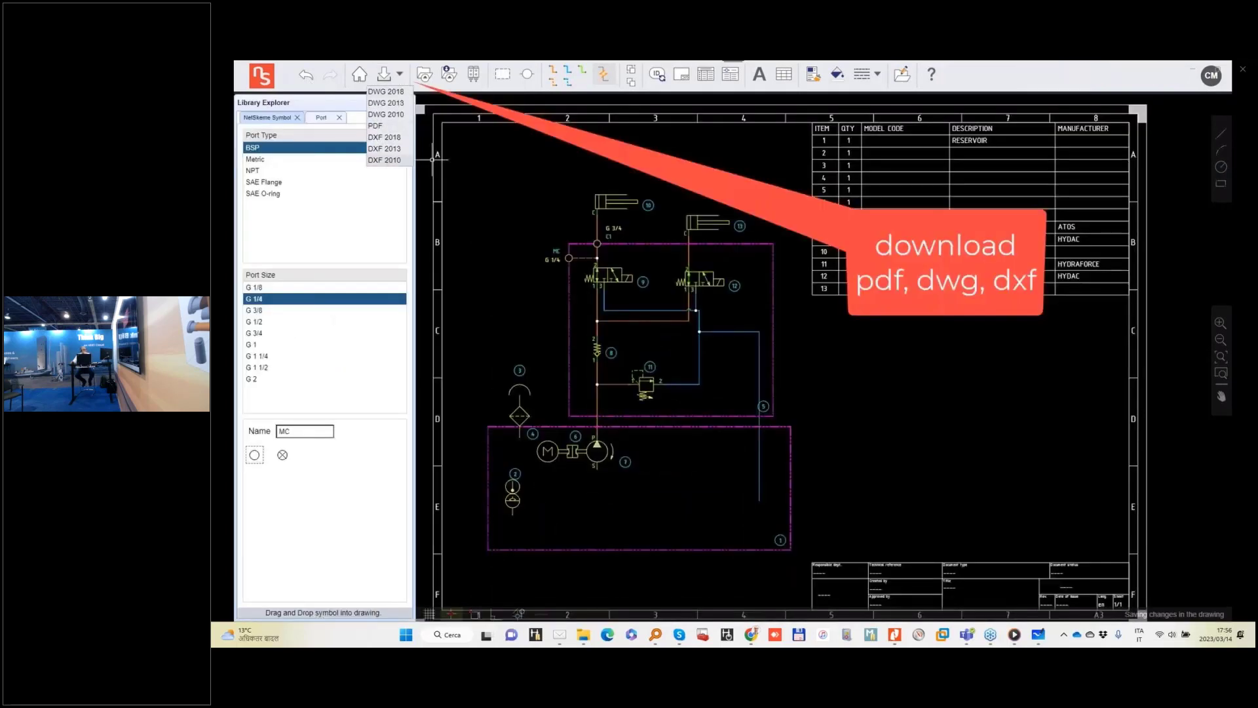
pyautogui.click(586, 165)
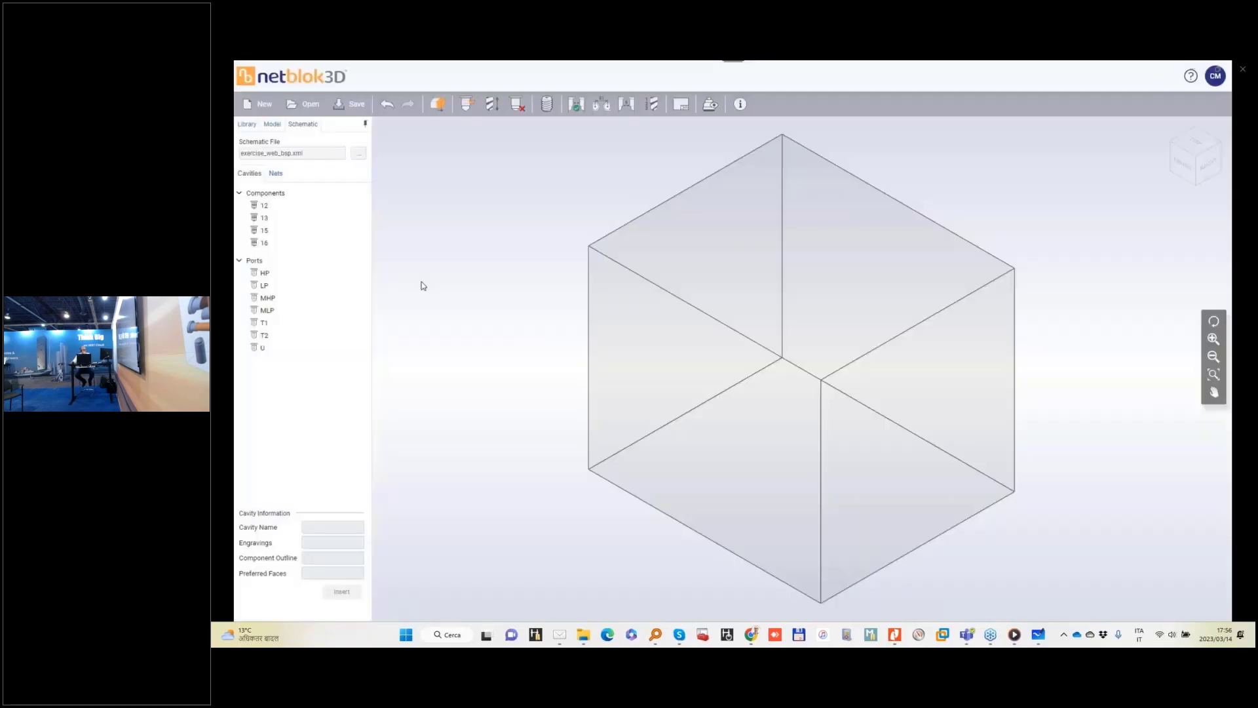
# Place component 16's cavity on the manifold block's top face at about X 81.1, Y 27.3
pyautogui.click(265, 242)
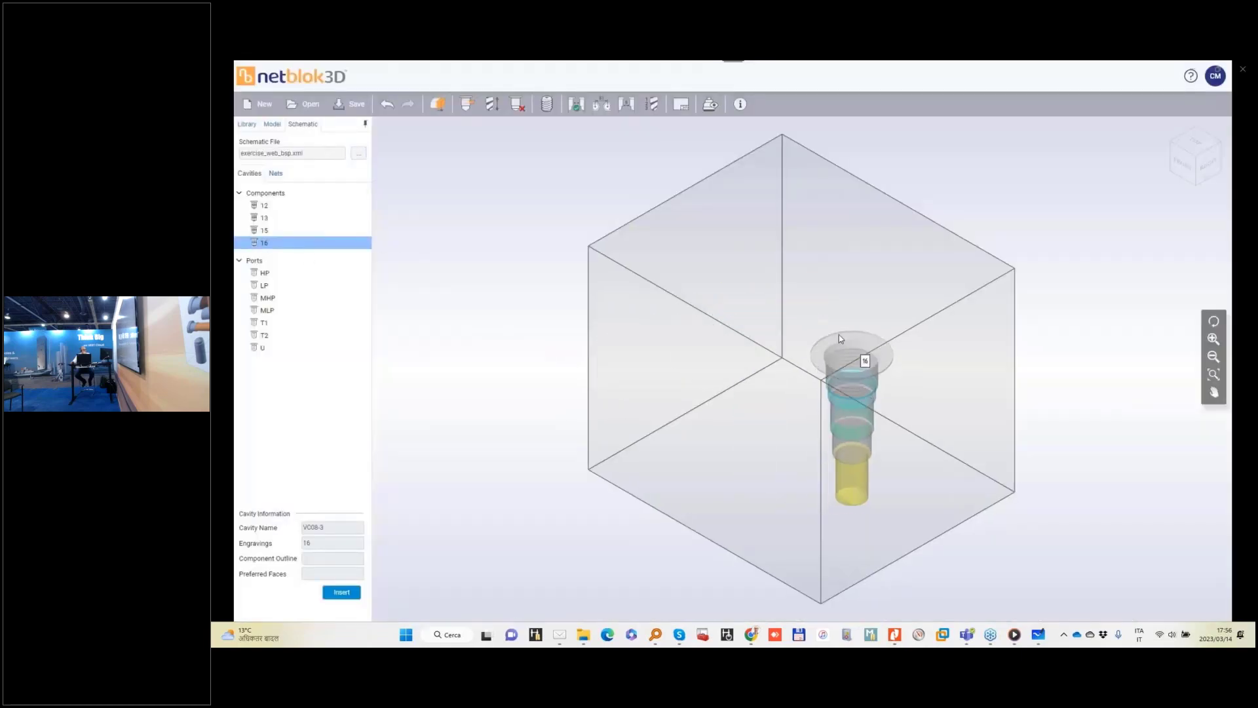
pyautogui.click(799, 311)
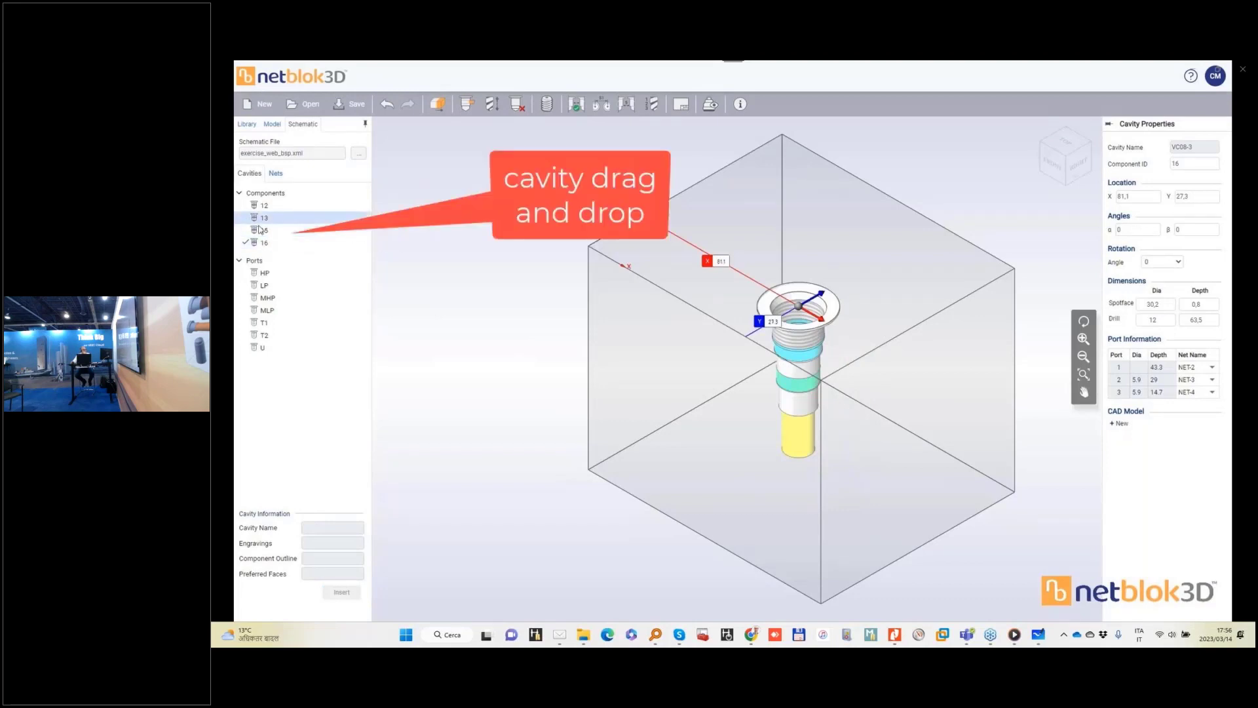
# Place component 15's cavity on the block's top face and move it onto the front face
pyautogui.click(258, 230)
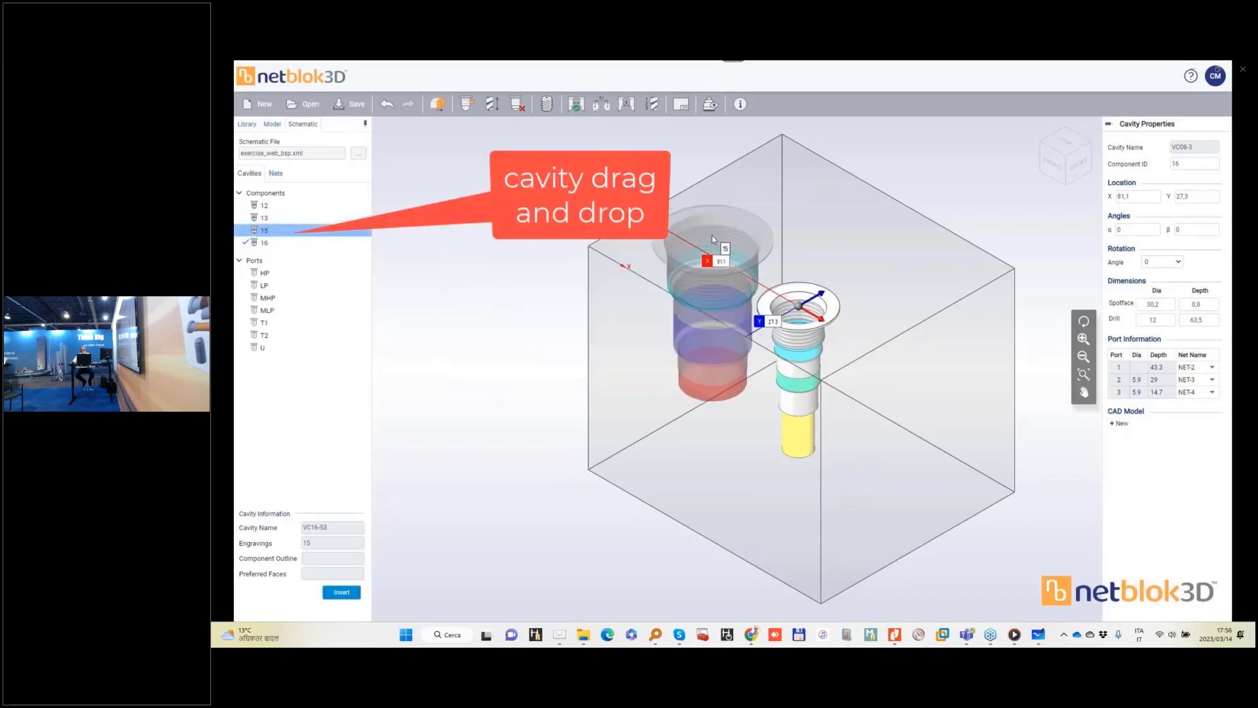
pyautogui.click(709, 235)
pyautogui.moveTo(710, 234); pyautogui.dragTo(651, 383)
pyautogui.click(469, 301)
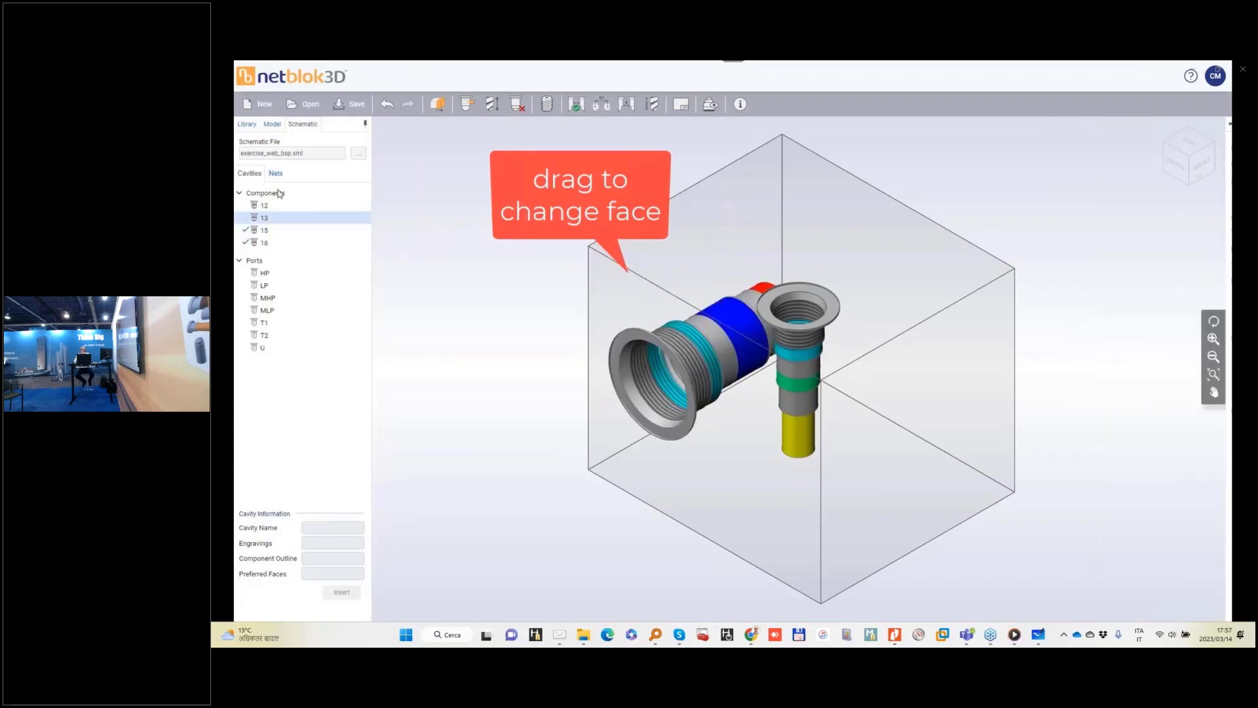
# Insert port T1 from NET-5 on the manifold block
pyautogui.click(275, 174)
pyautogui.click(239, 255)
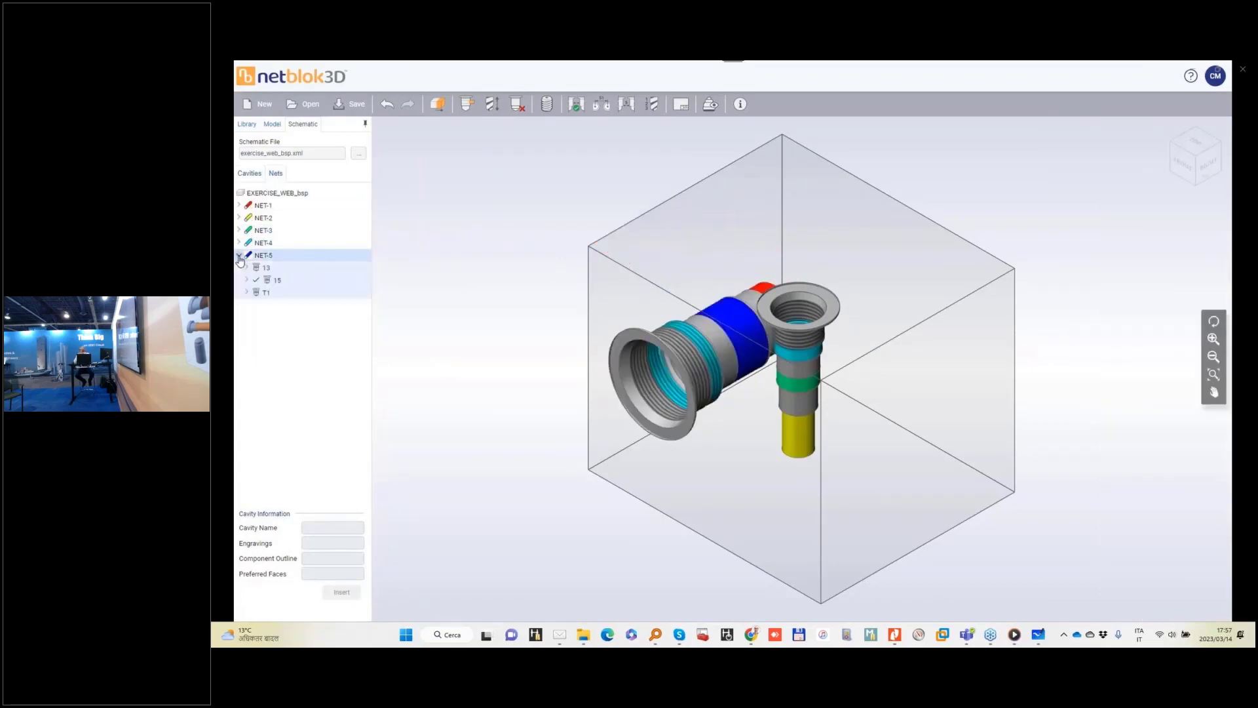
pyautogui.click(266, 293)
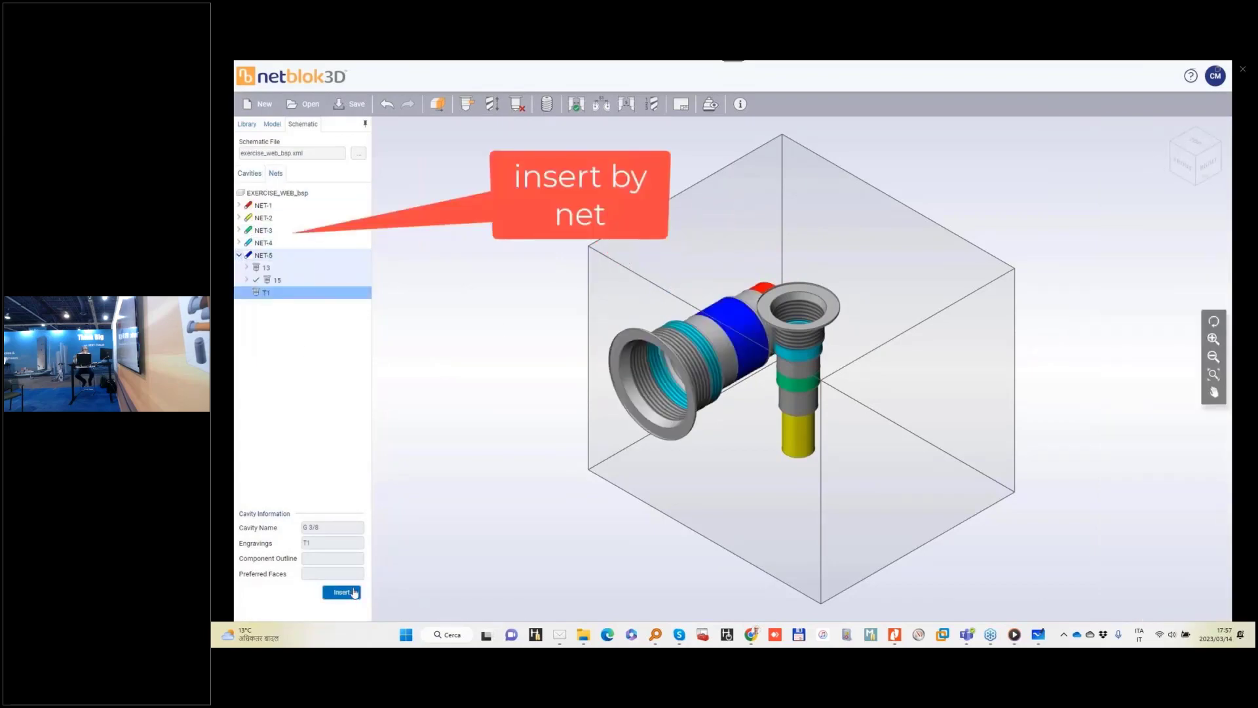
pyautogui.click(354, 593)
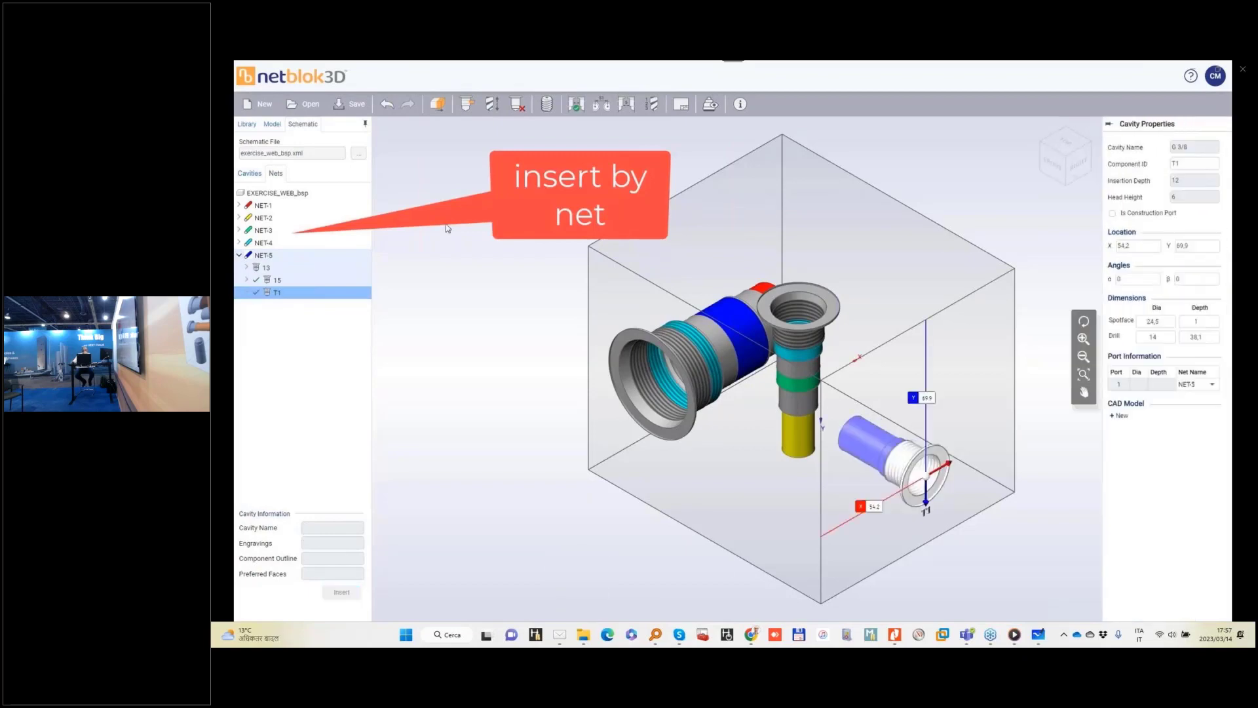
# Connect port T1 to port 2 of cavity 15 with Connect Cavities
pyautogui.click(467, 103)
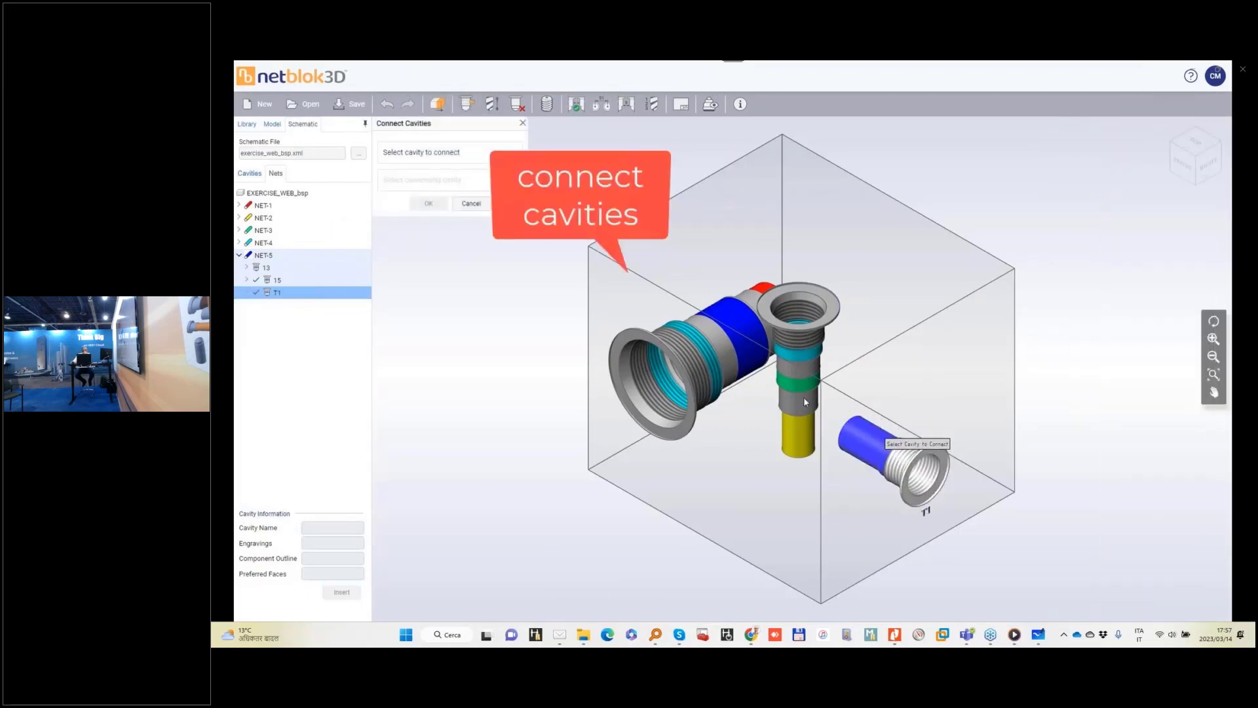
pyautogui.click(744, 332)
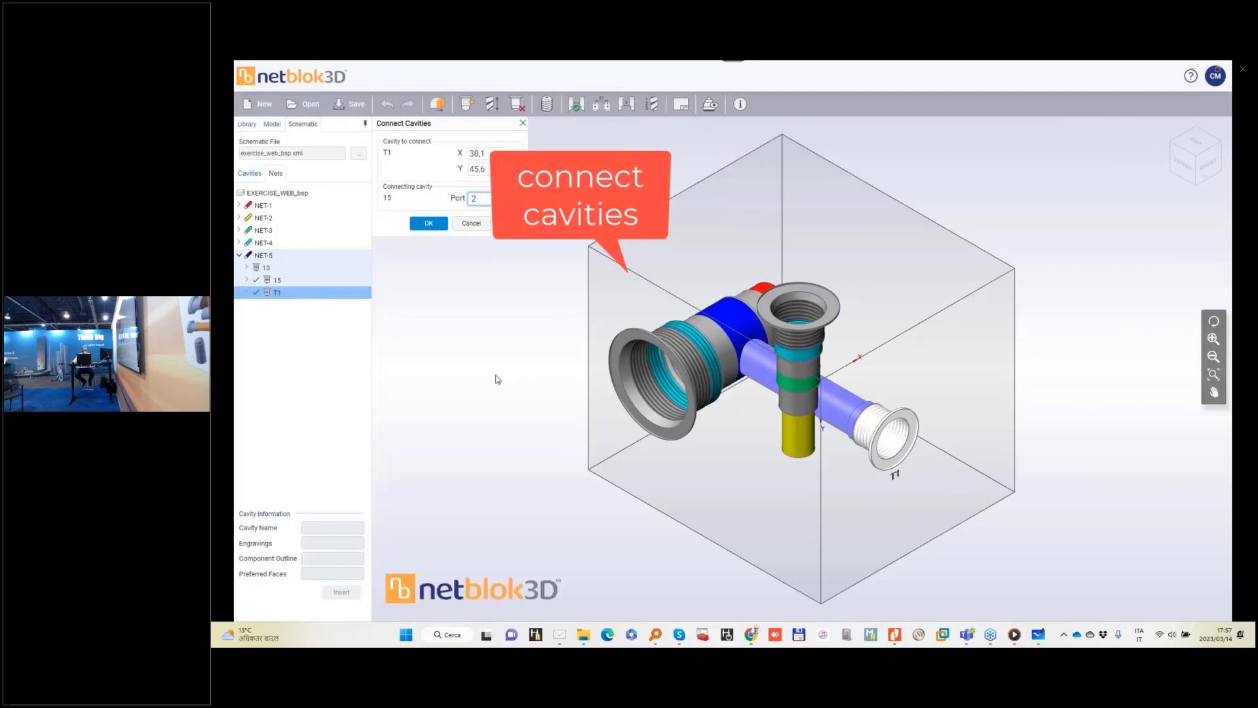
pyautogui.click(429, 223)
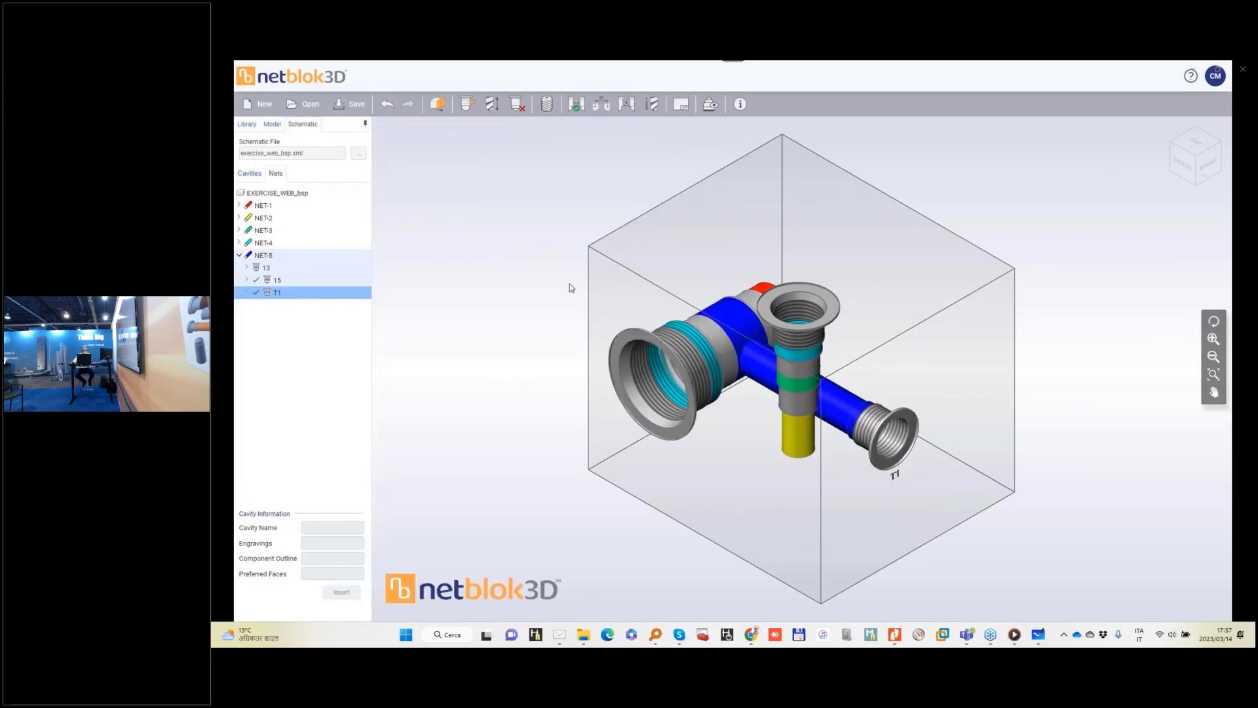
# Stretch the manifold's bottom face upward to reduce the height of the block
pyautogui.moveTo(689, 509); pyautogui.dragTo(372, 123)
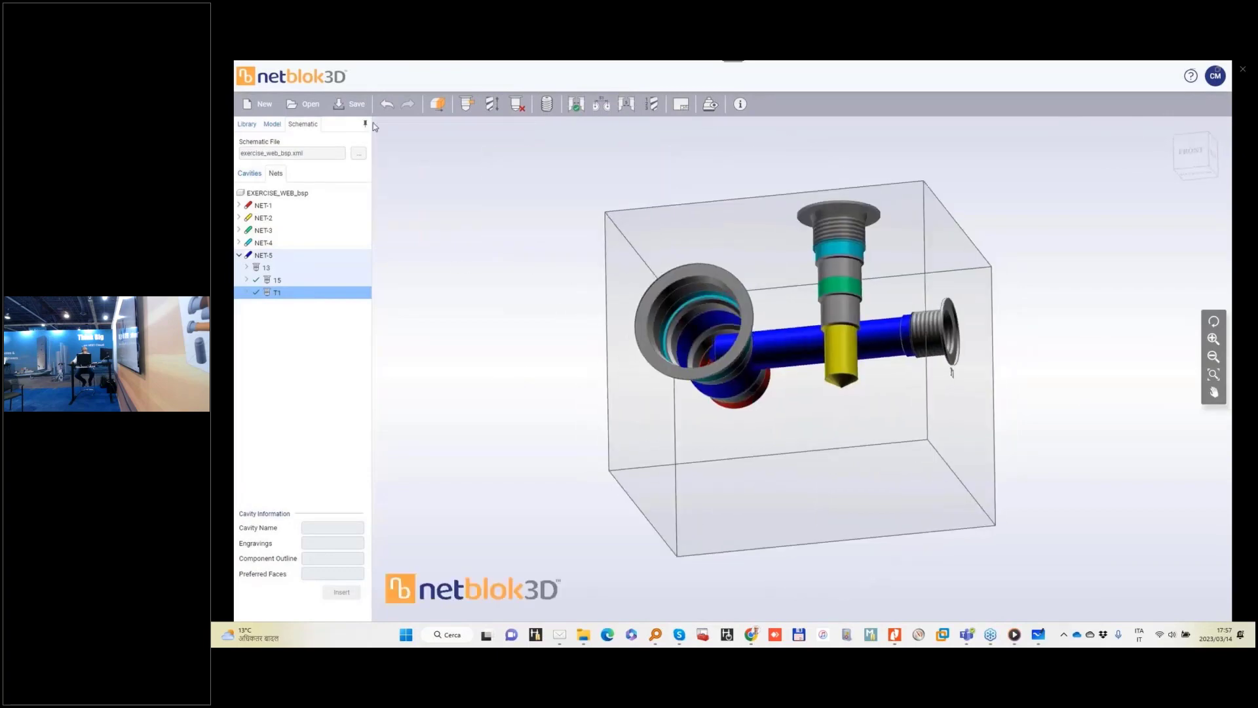
pyautogui.click(437, 105)
pyautogui.click(833, 491)
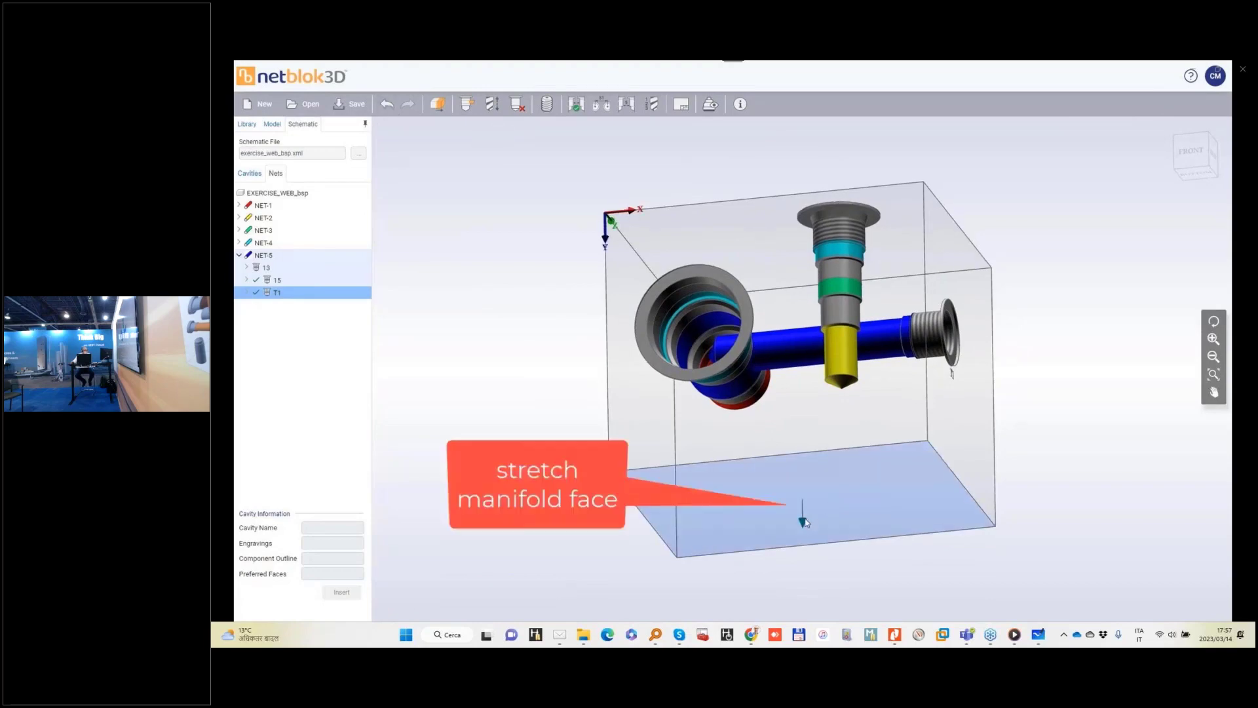
pyautogui.moveTo(805, 502); pyautogui.dragTo(809, 450)
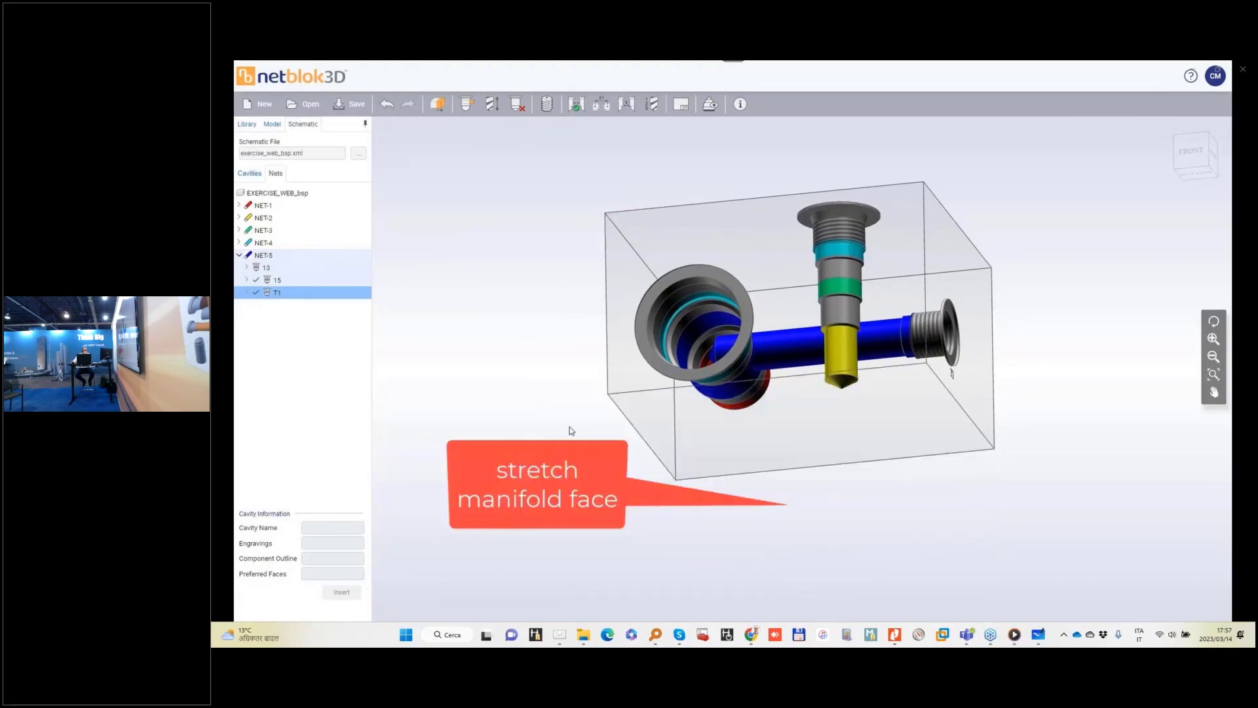
# Choose port LP from NET-1 for insertion and stretch the red NET-1 drill of cavity 12
pyautogui.moveTo(732, 353); pyautogui.dragTo(599, 419)
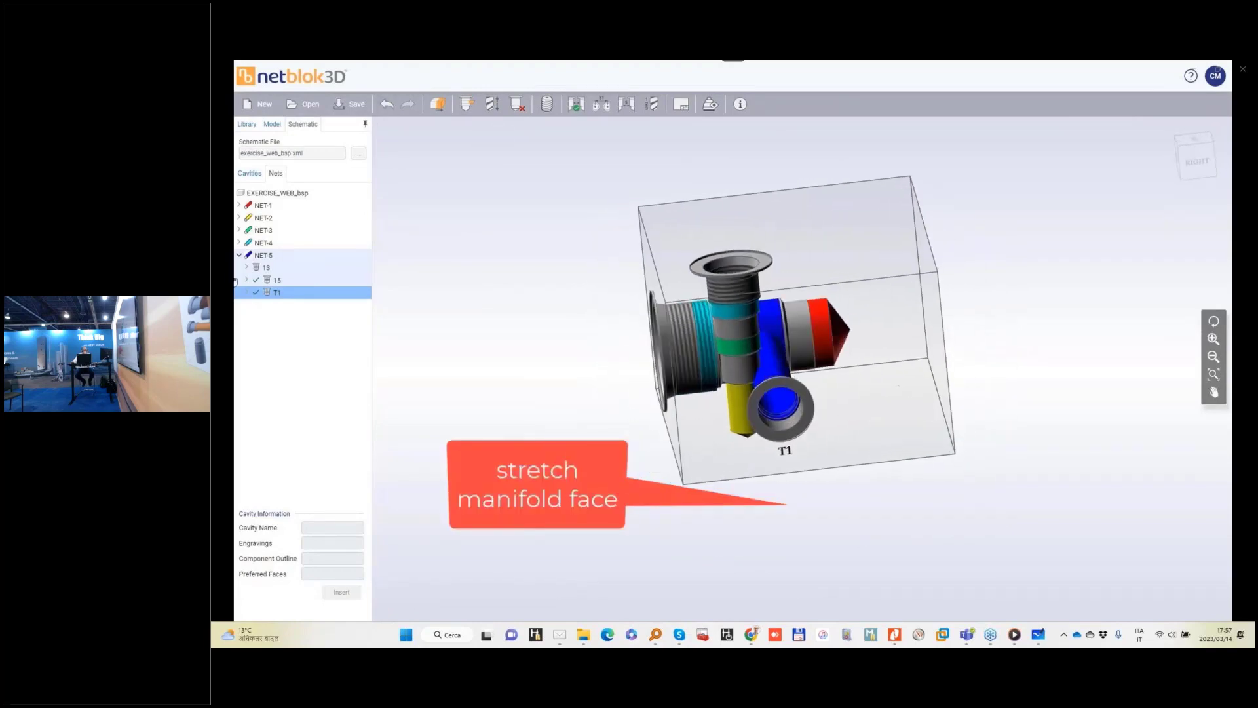
pyautogui.click(239, 206)
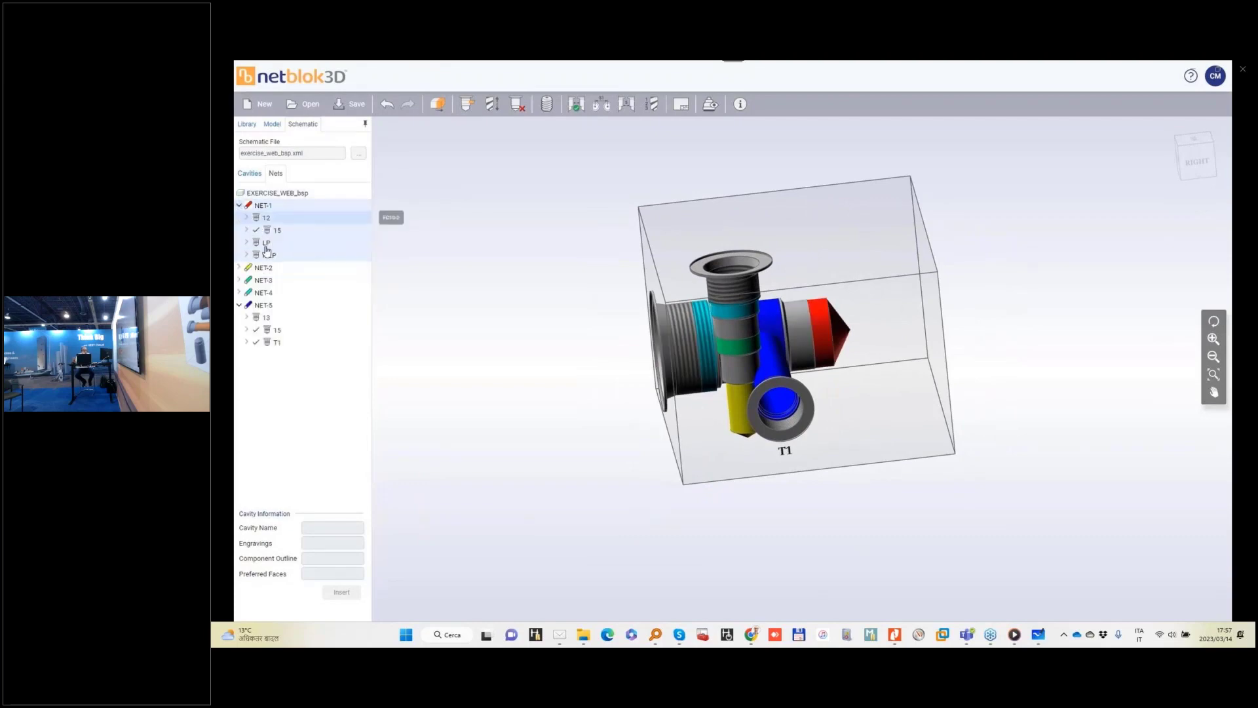
pyautogui.click(265, 243)
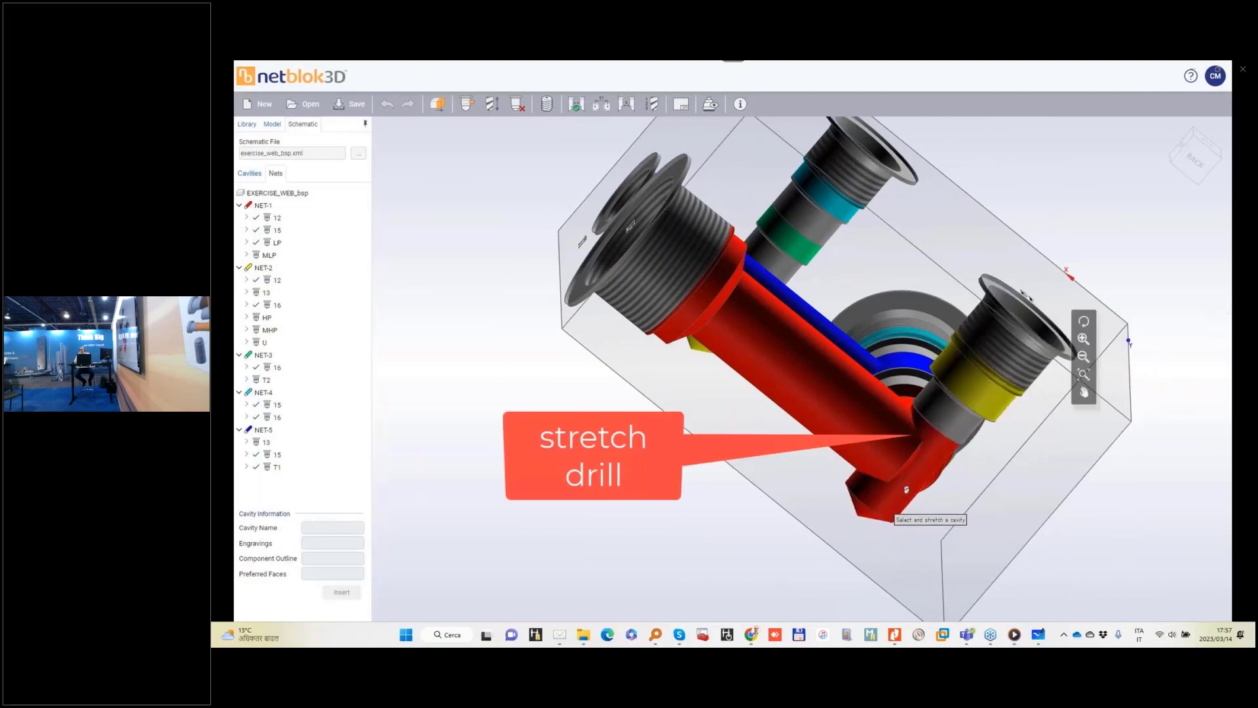
pyautogui.click(906, 489)
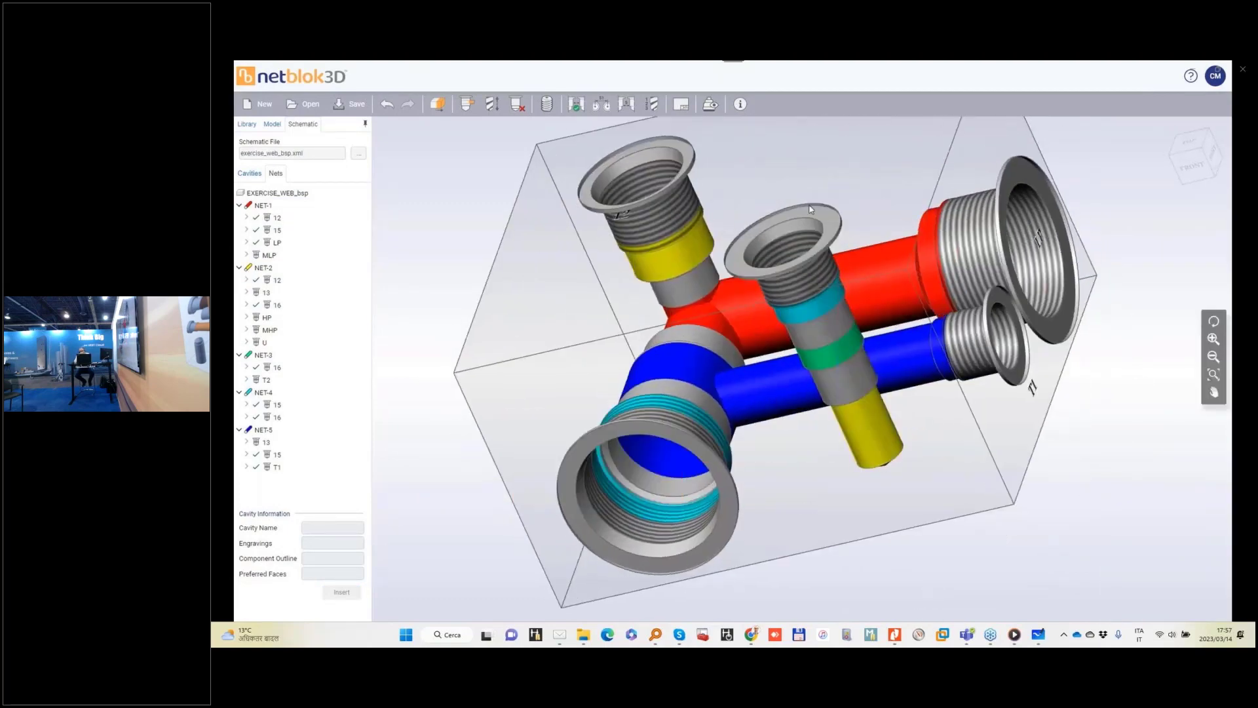
# Move component 16's cavity from the block's top face onto the front face beside cavity 15
pyautogui.click(811, 220)
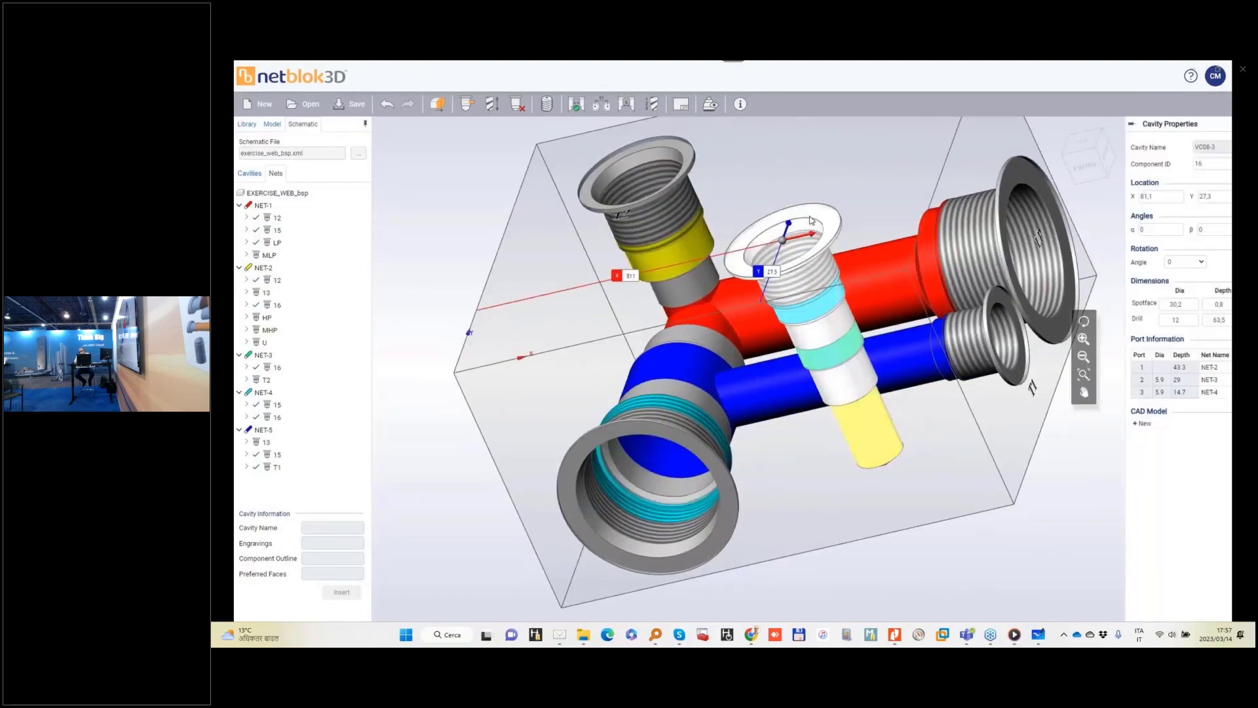
pyautogui.moveTo(811, 220); pyautogui.dragTo(779, 375)
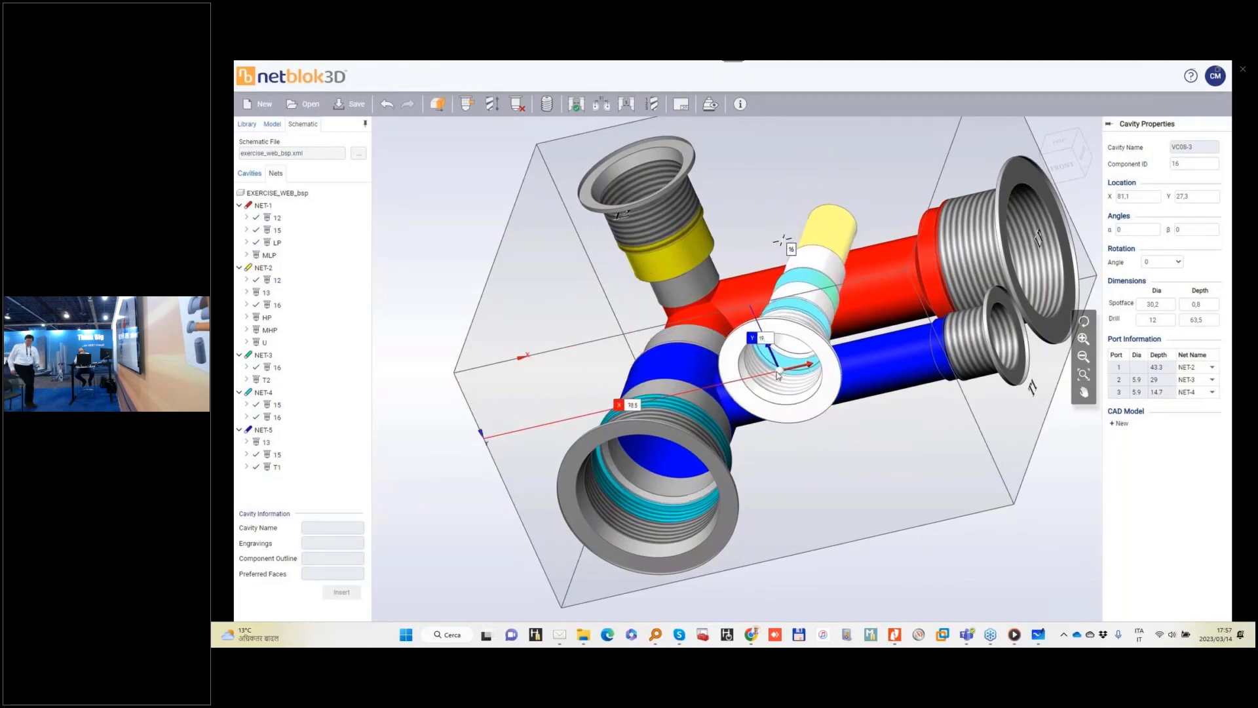
pyautogui.click(463, 256)
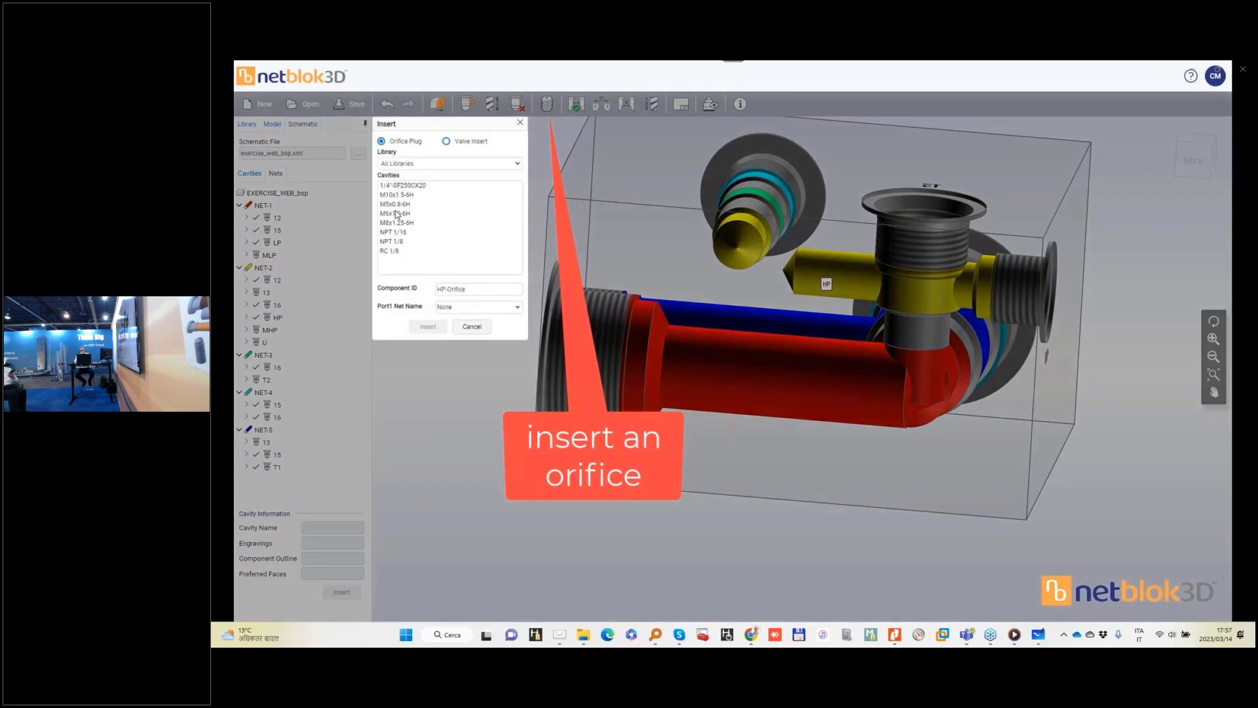
# Insert an M6x1.0-6H orifice plug as HP-Orifice with its port 1 assigned to NET-2
pyautogui.click(396, 214)
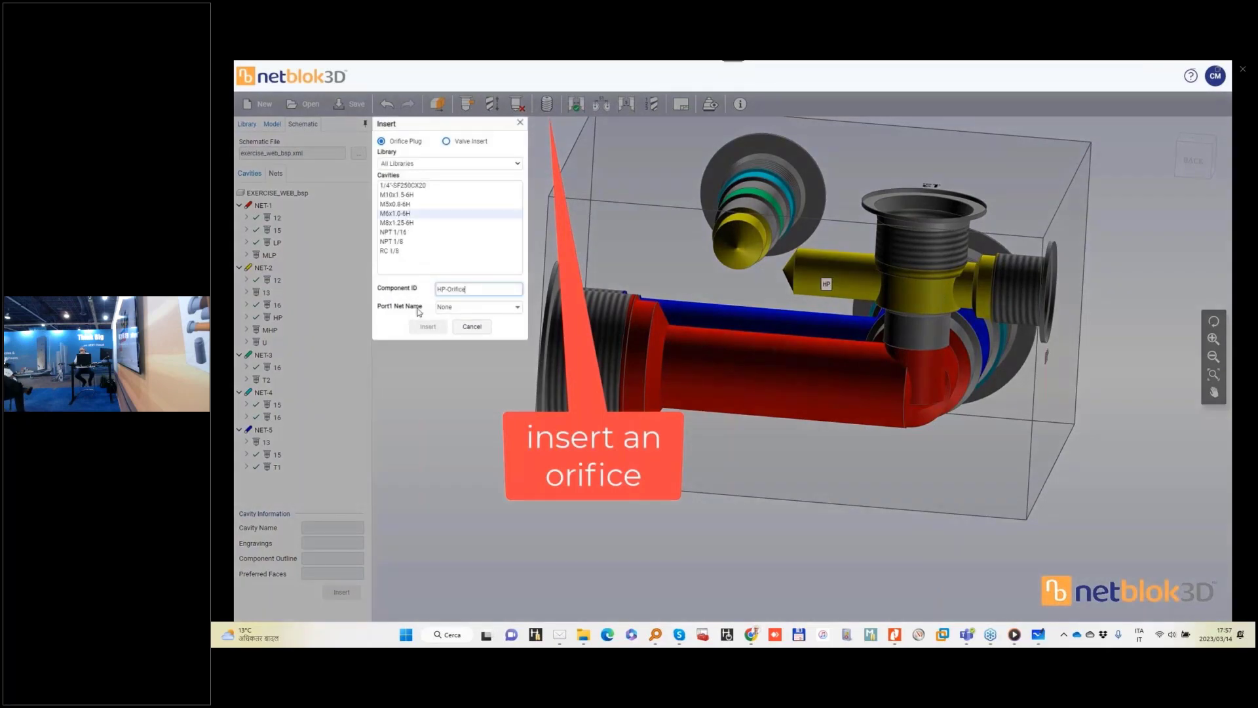
pyautogui.click(478, 308)
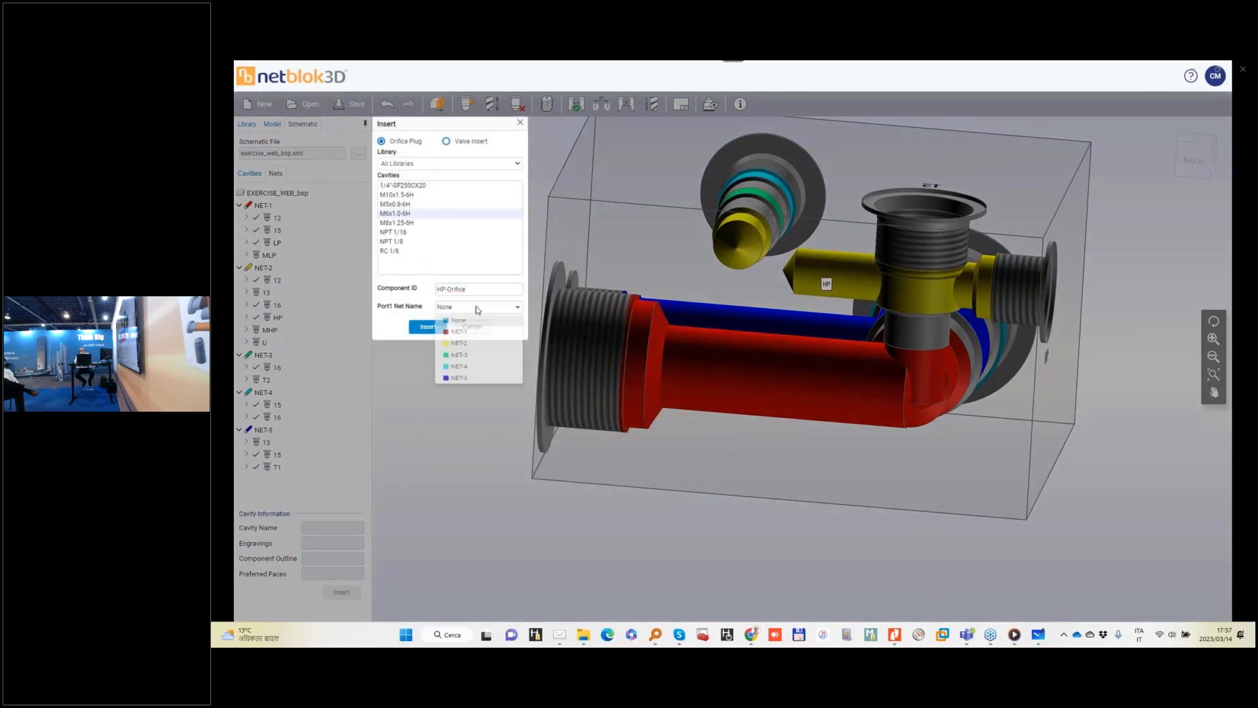
pyautogui.click(452, 345)
pyautogui.click(427, 326)
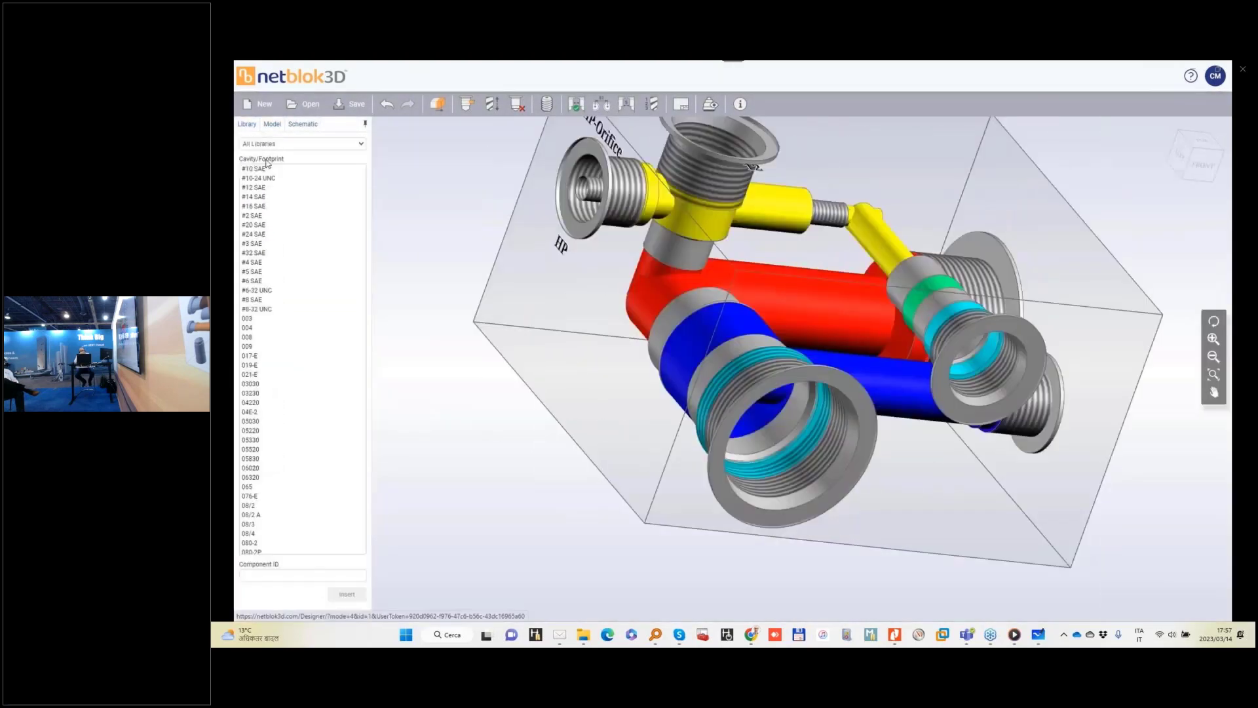
# Insert an MB-600-070 expander plug from the Expander Plug Ports library as construction port PLUG1
pyautogui.click(275, 144)
pyautogui.moveTo(354, 181); pyautogui.dragTo(358, 219)
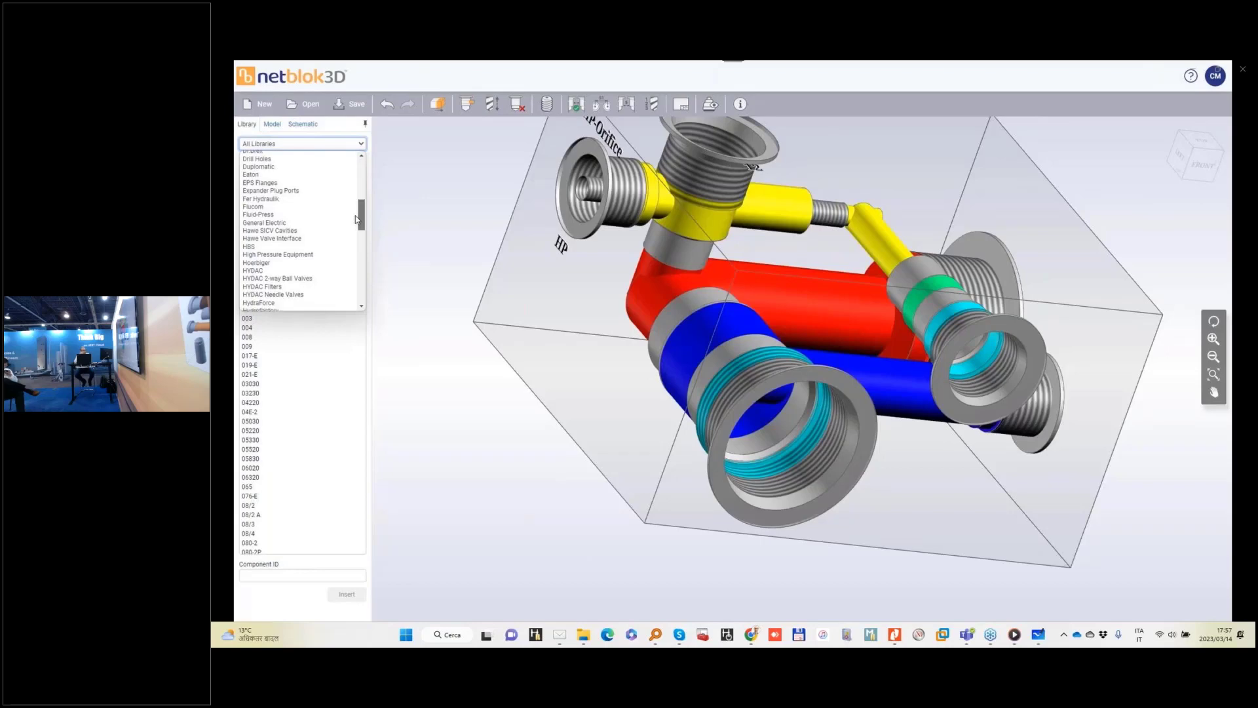
pyautogui.click(276, 190)
pyautogui.click(269, 207)
pyautogui.click(348, 577)
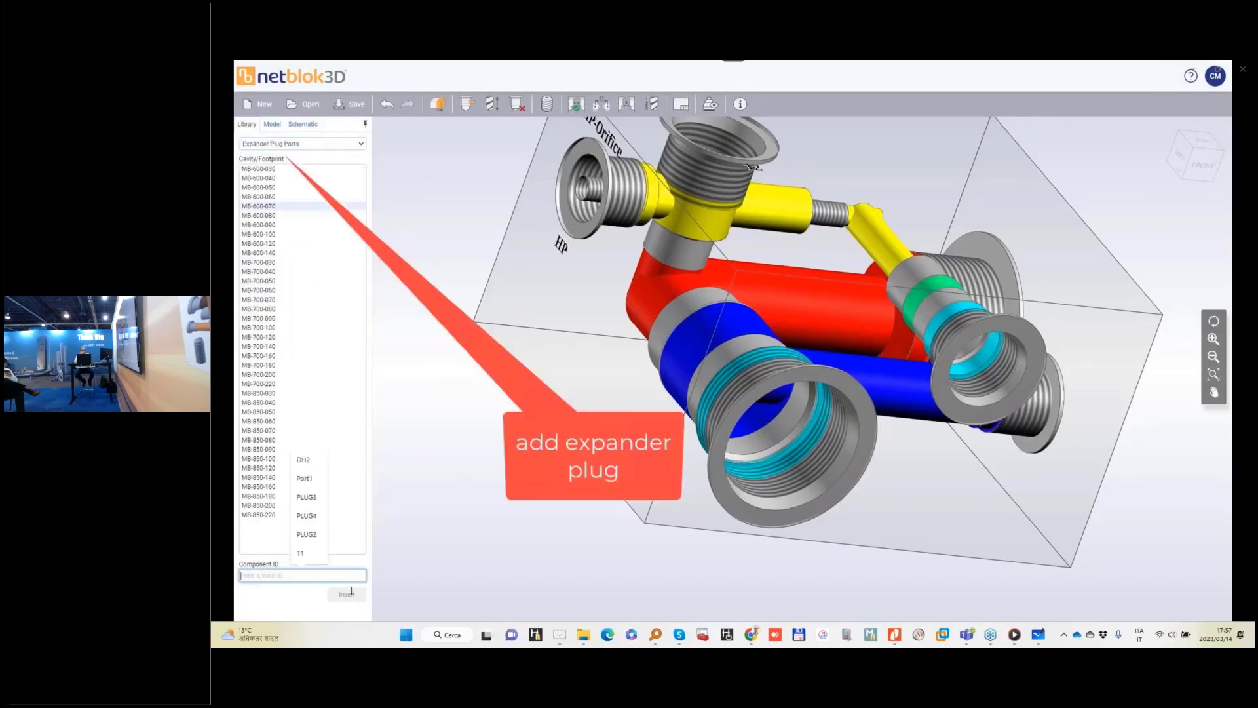
pyautogui.click(347, 594)
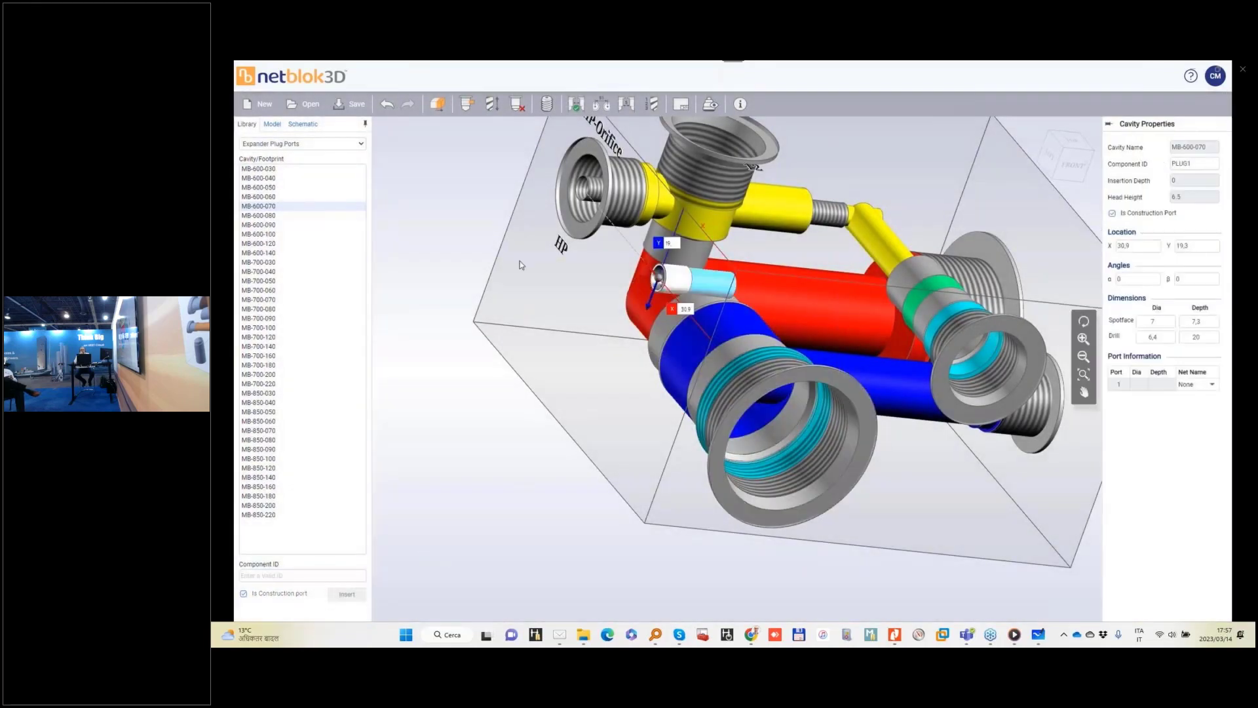
# Connect the PLUG1 expander plug cavity to port 3 of cavity 16
pyautogui.click(468, 105)
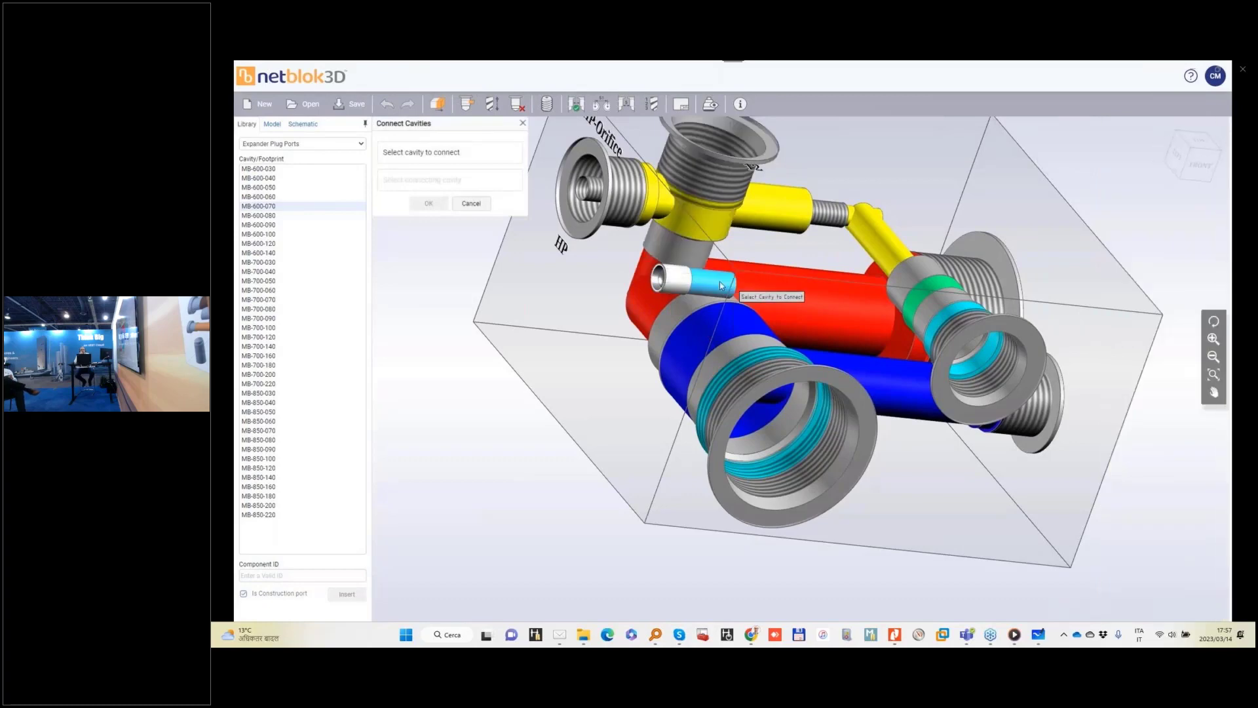
pyautogui.click(980, 341)
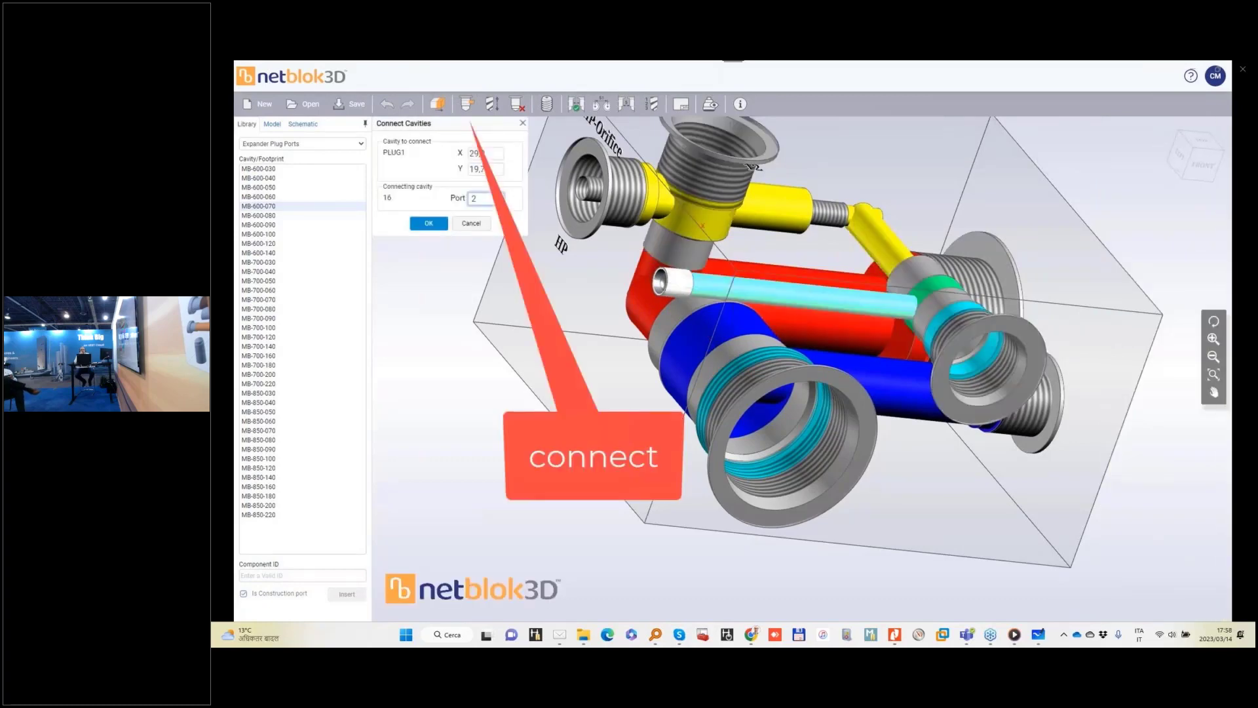
pyautogui.click(480, 232)
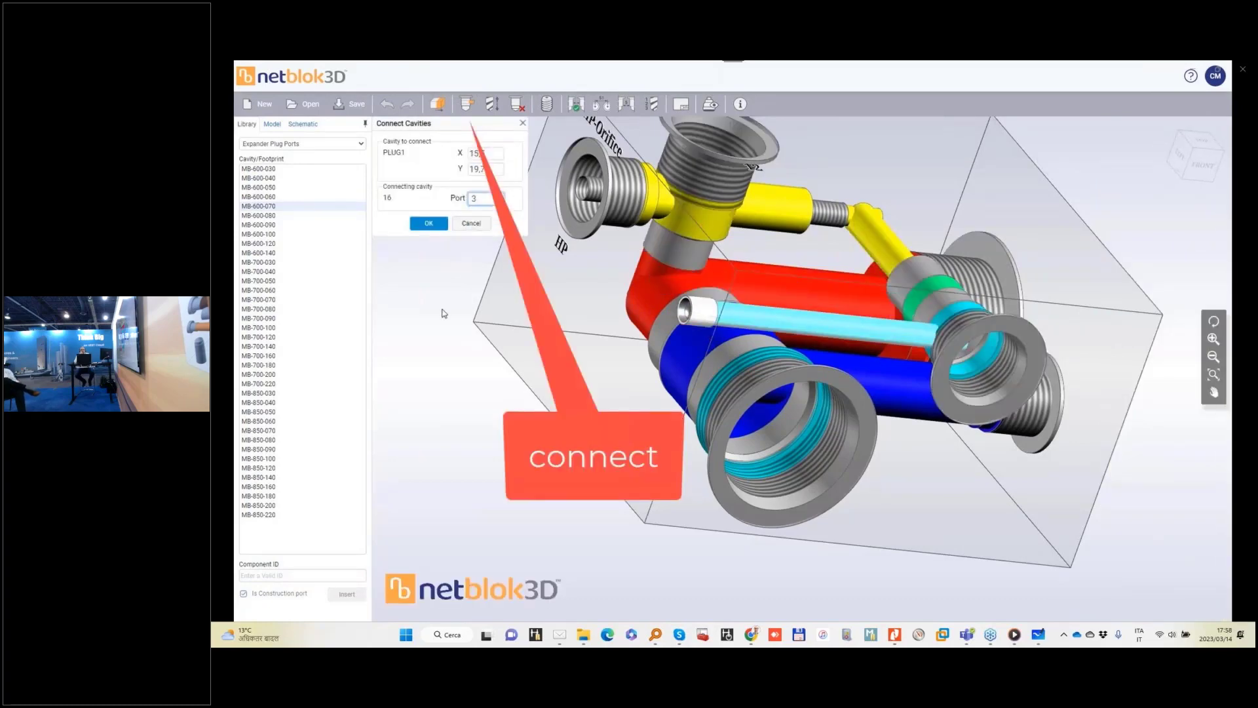
pyautogui.click(430, 225)
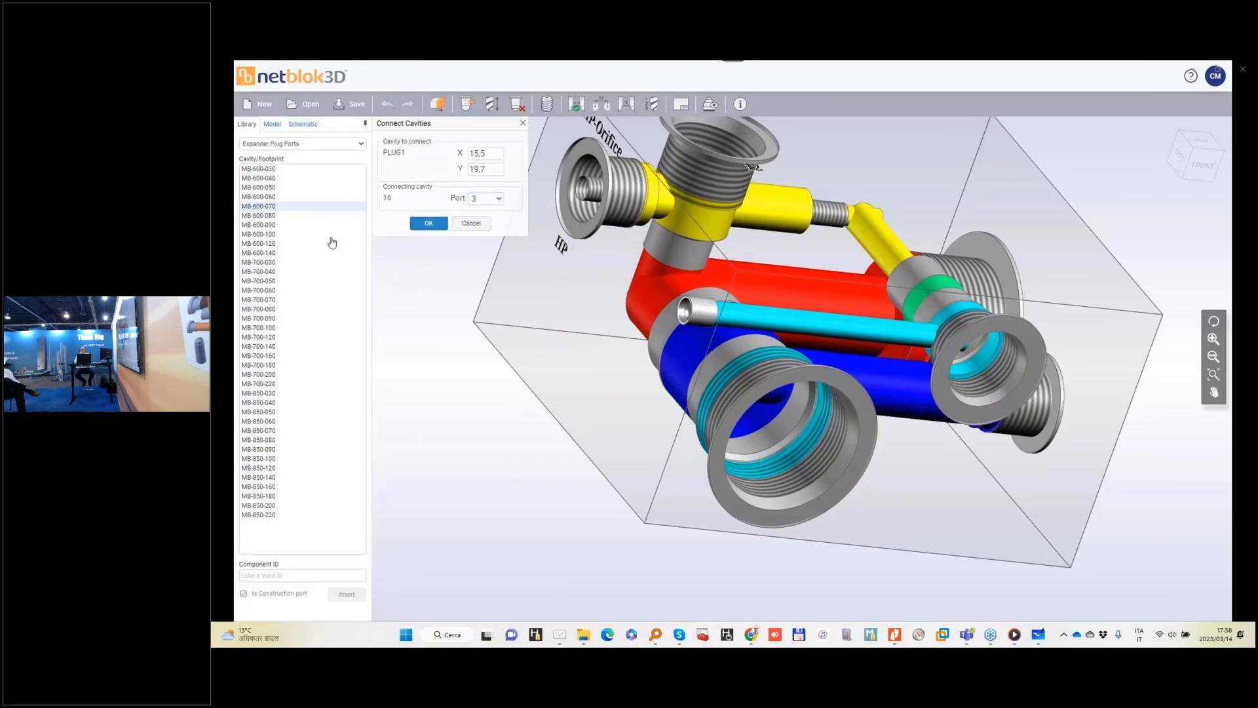
# Set the spotface depth of component 14's C10-3 cavity to 3
pyautogui.click(765, 406)
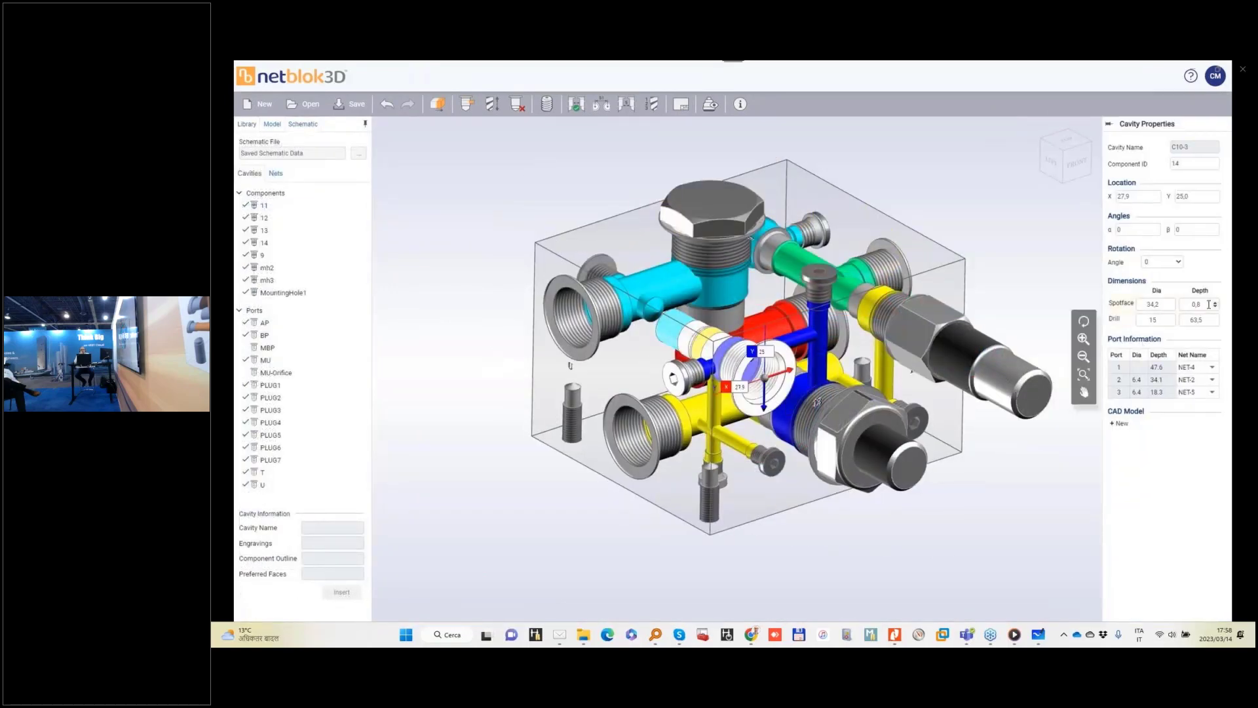
pyautogui.doubleClick(1208, 304)
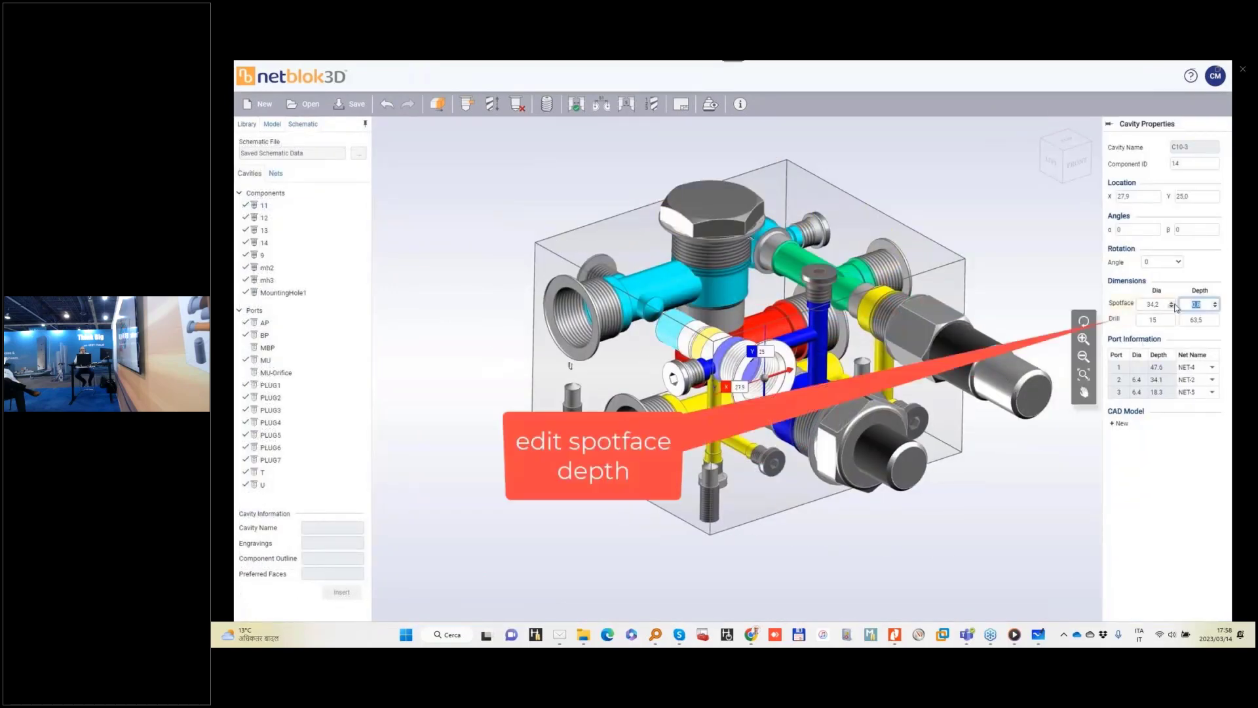
pyautogui.press('Tab')
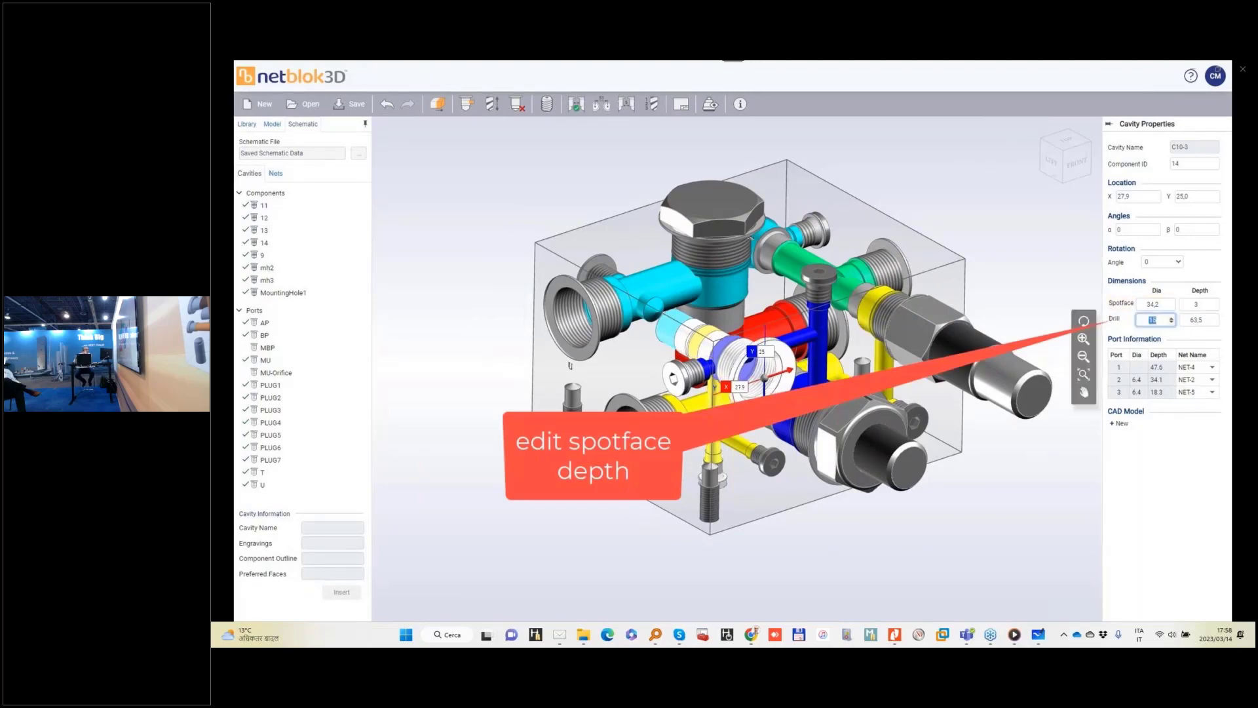
# Add a generic Sequence Valve CAD model in the Screw style to cavity 14
pyautogui.moveTo(1022, 445); pyautogui.dragTo(1062, 426)
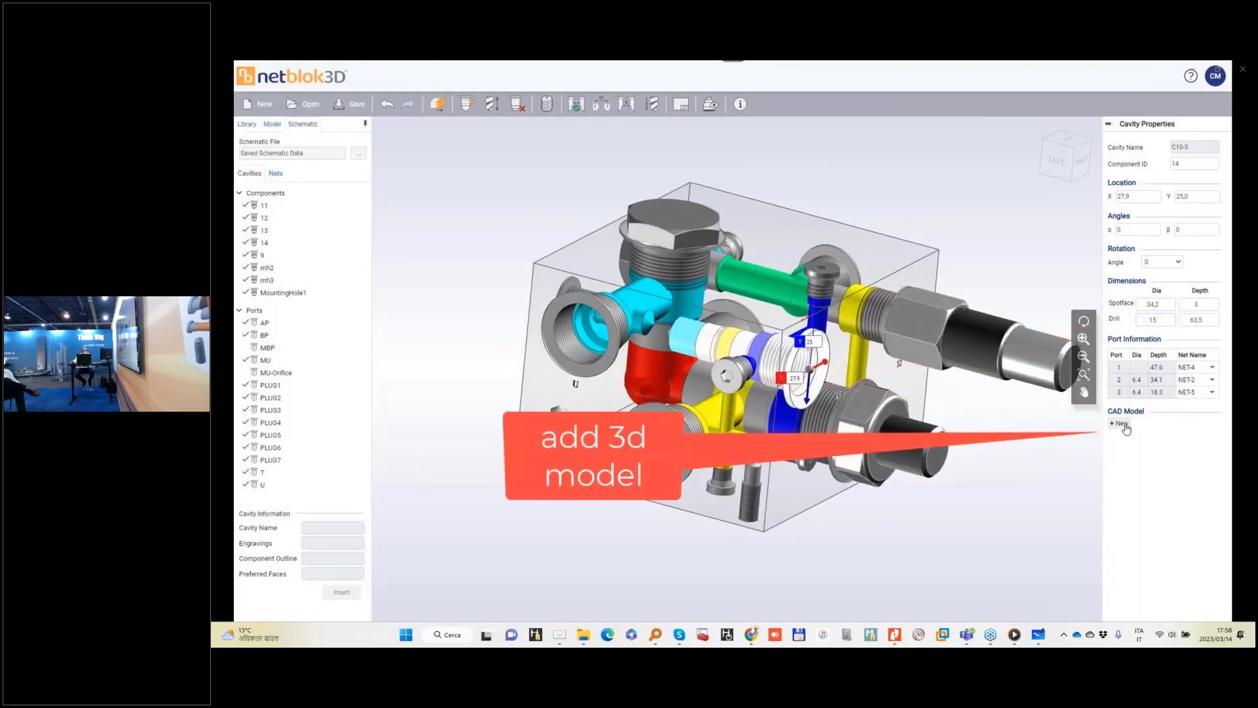
pyautogui.click(1121, 424)
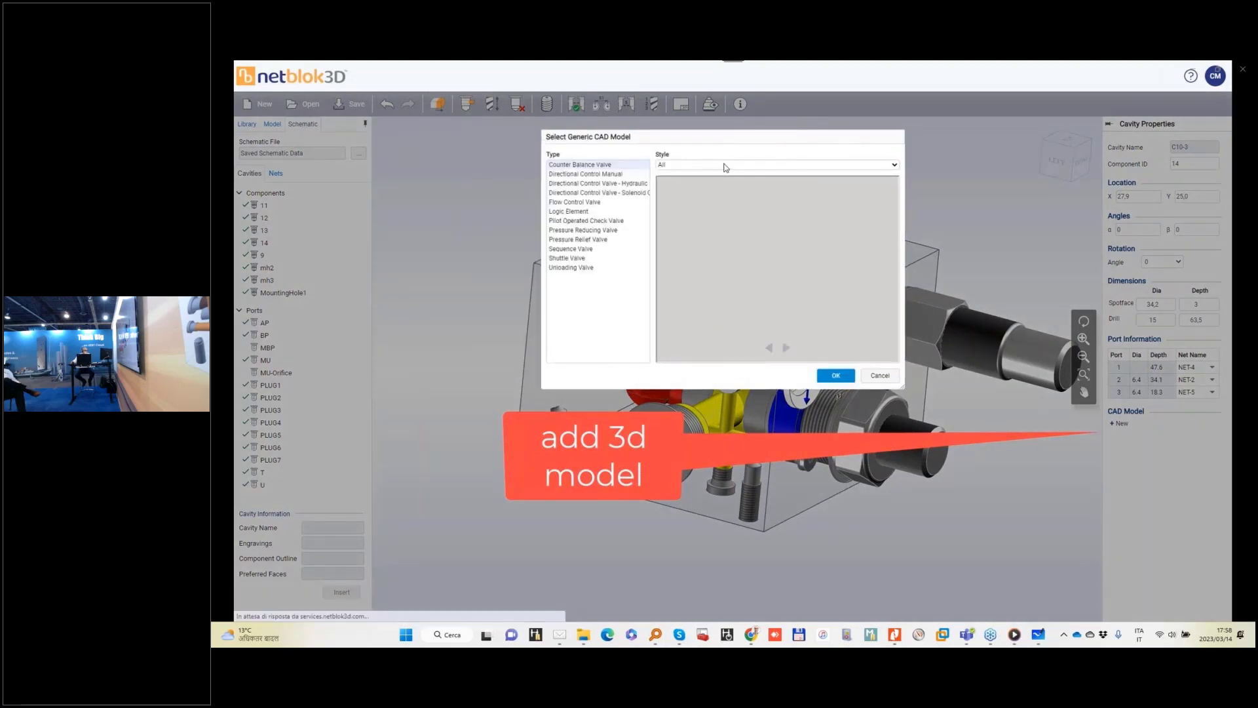
pyautogui.click(576, 250)
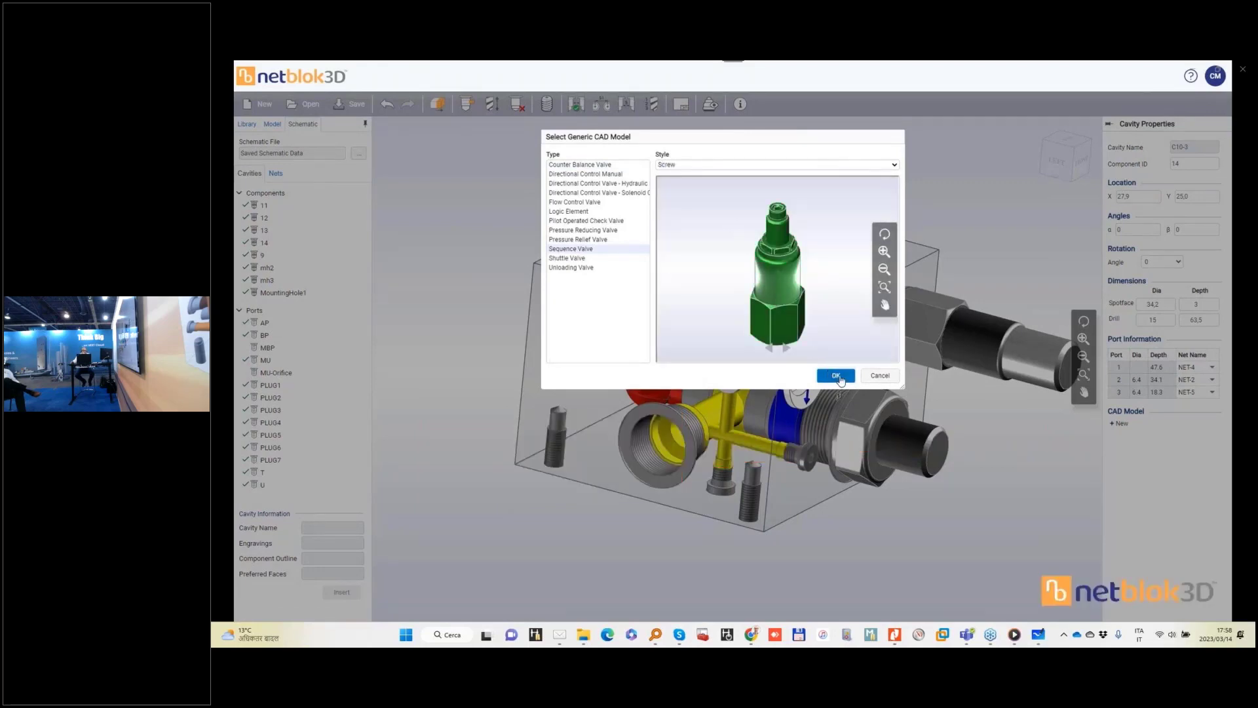
pyautogui.click(836, 376)
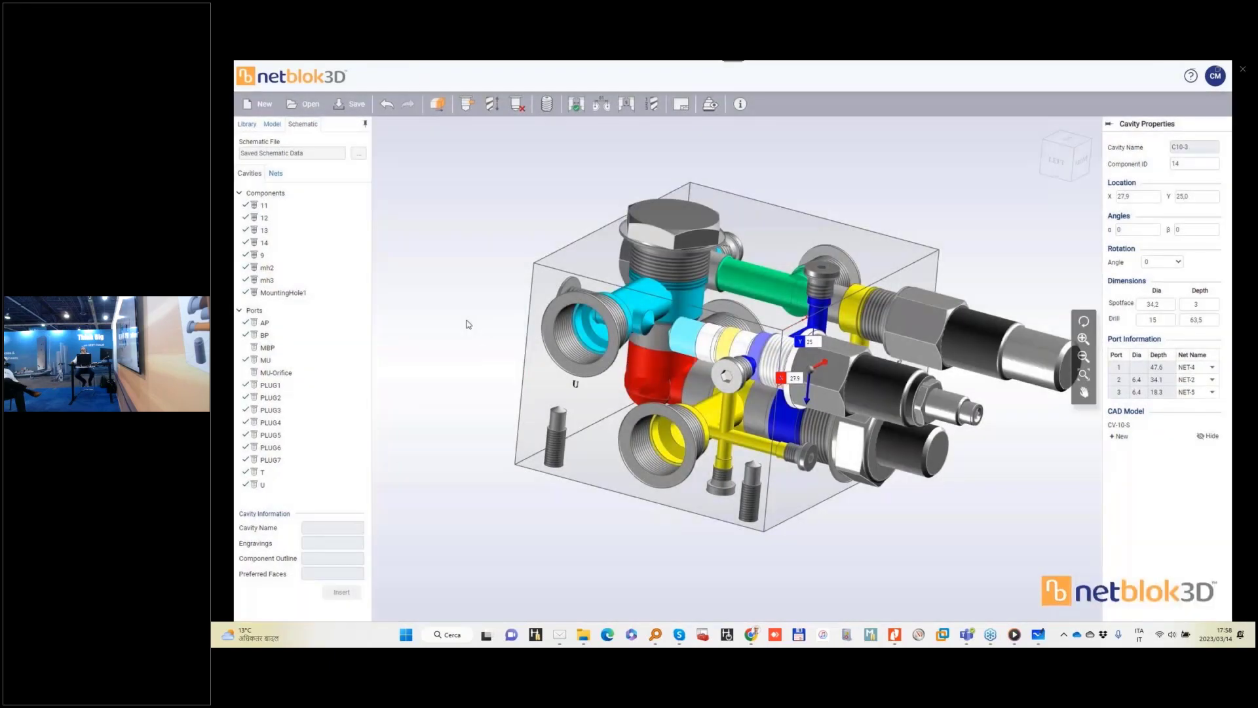
# Stretch the light-blue drill of cavity 14 to a depth of about 98.5 so it reaches port U's passage
pyautogui.moveTo(567, 423); pyautogui.dragTo(616, 452)
pyautogui.click(492, 105)
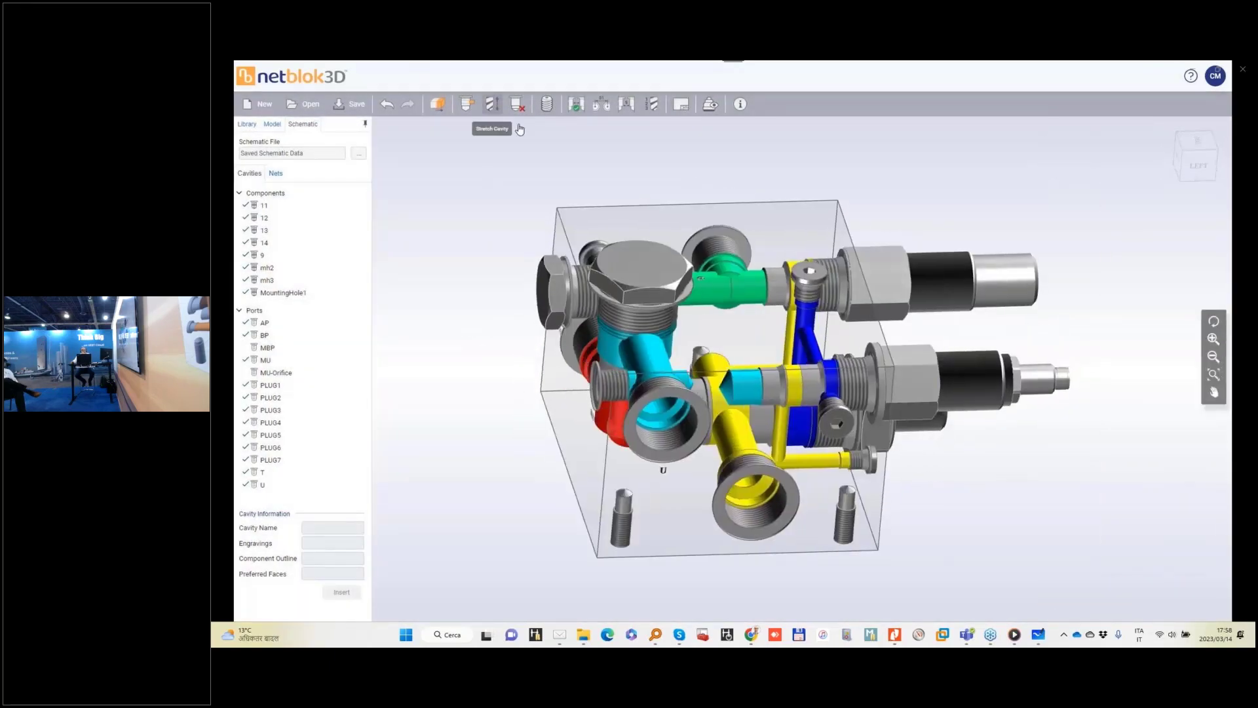
pyautogui.click(741, 394)
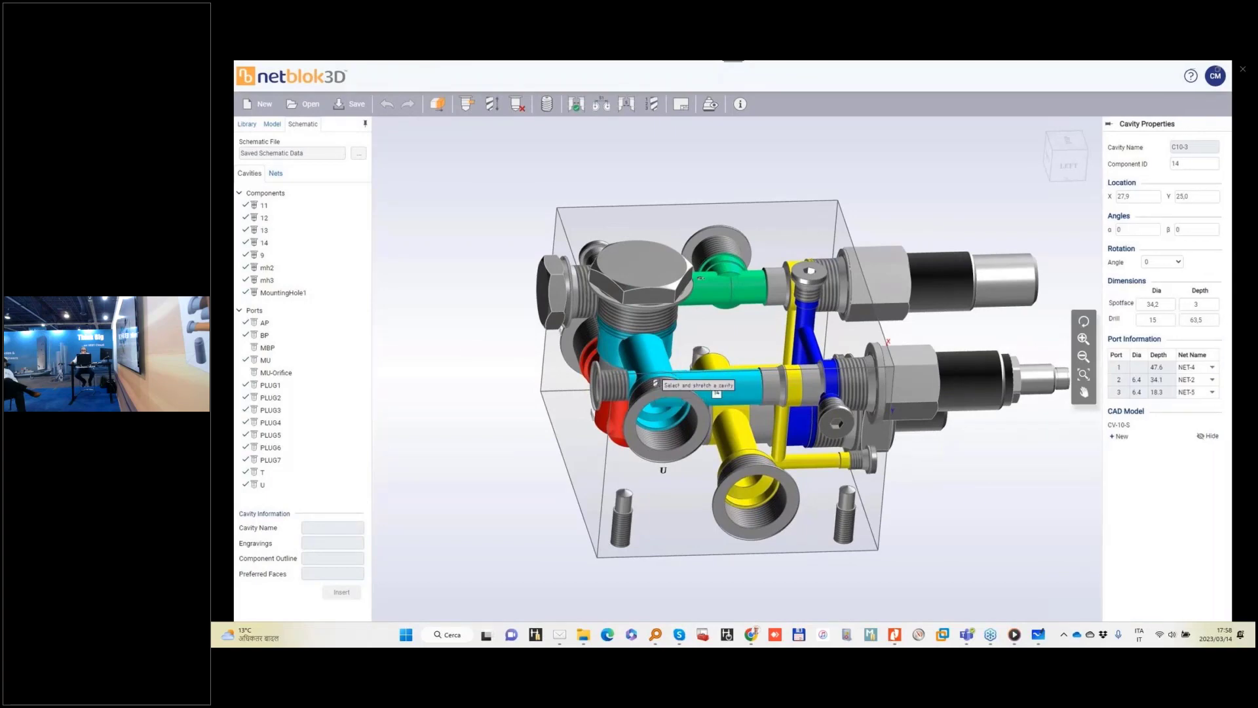
pyautogui.press('Escape')
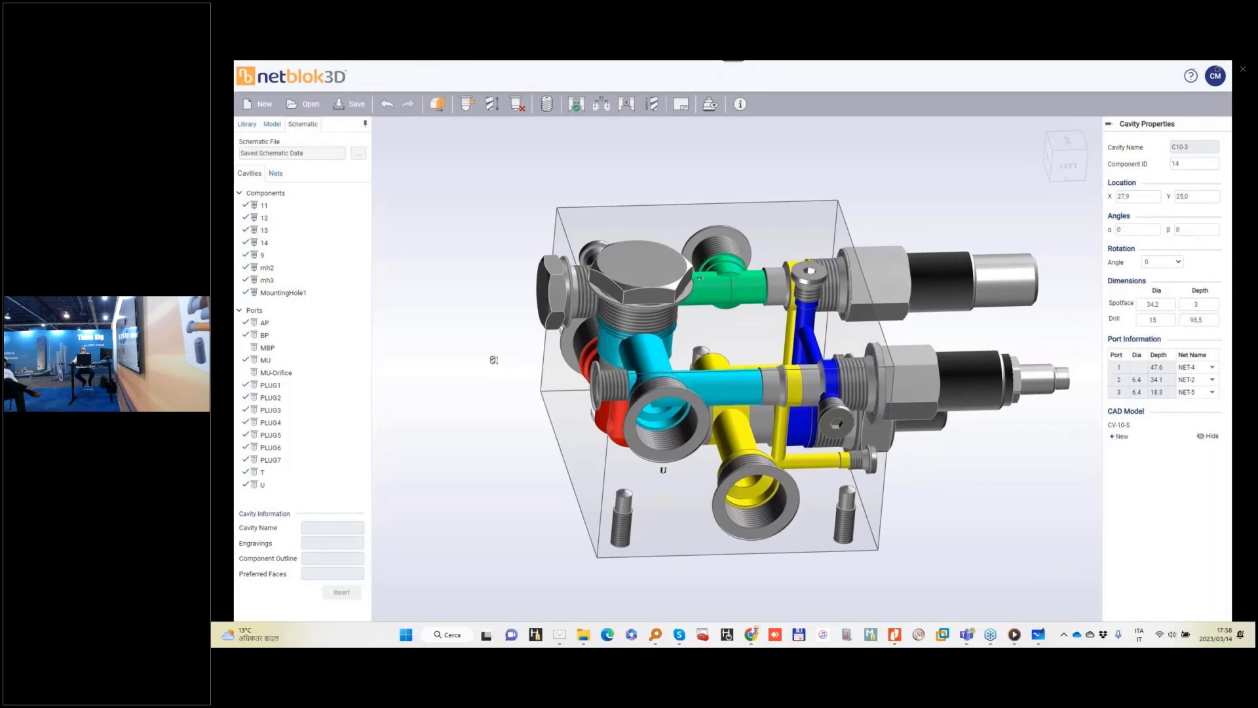
# Run the design check on the manifold and start exporting the model
pyautogui.click(575, 105)
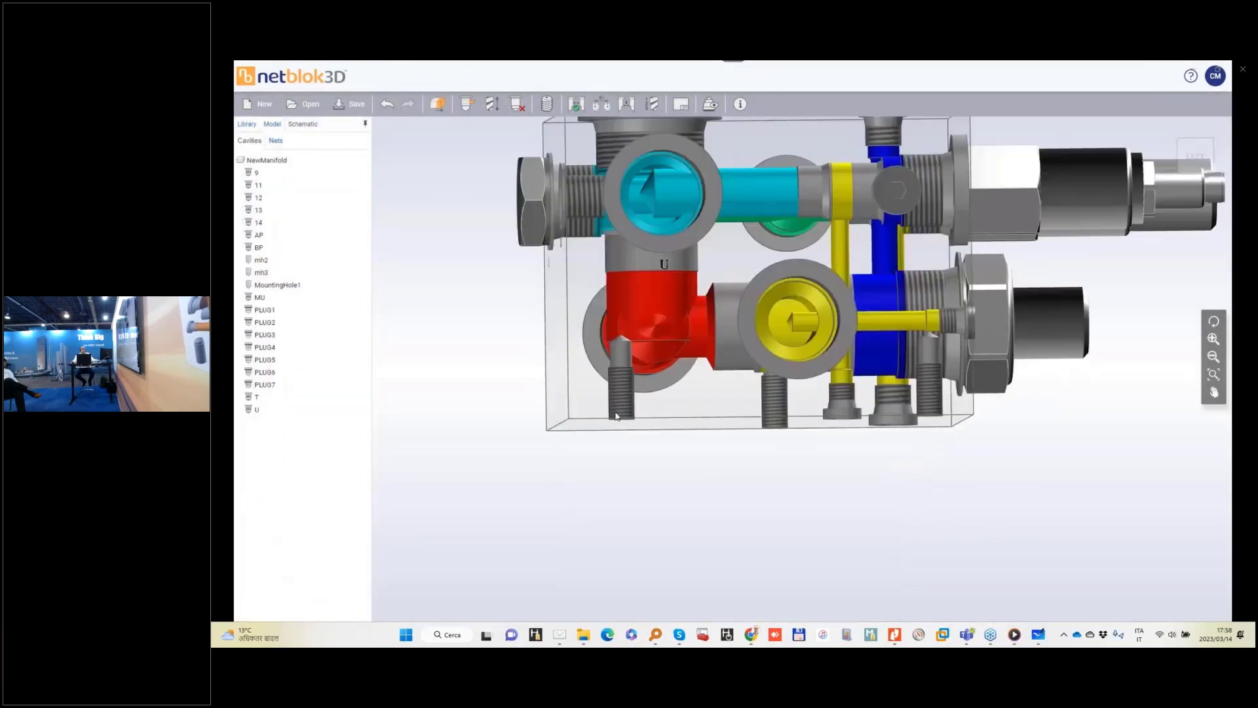
pyautogui.moveTo(740, 353); pyautogui.dragTo(628, 448)
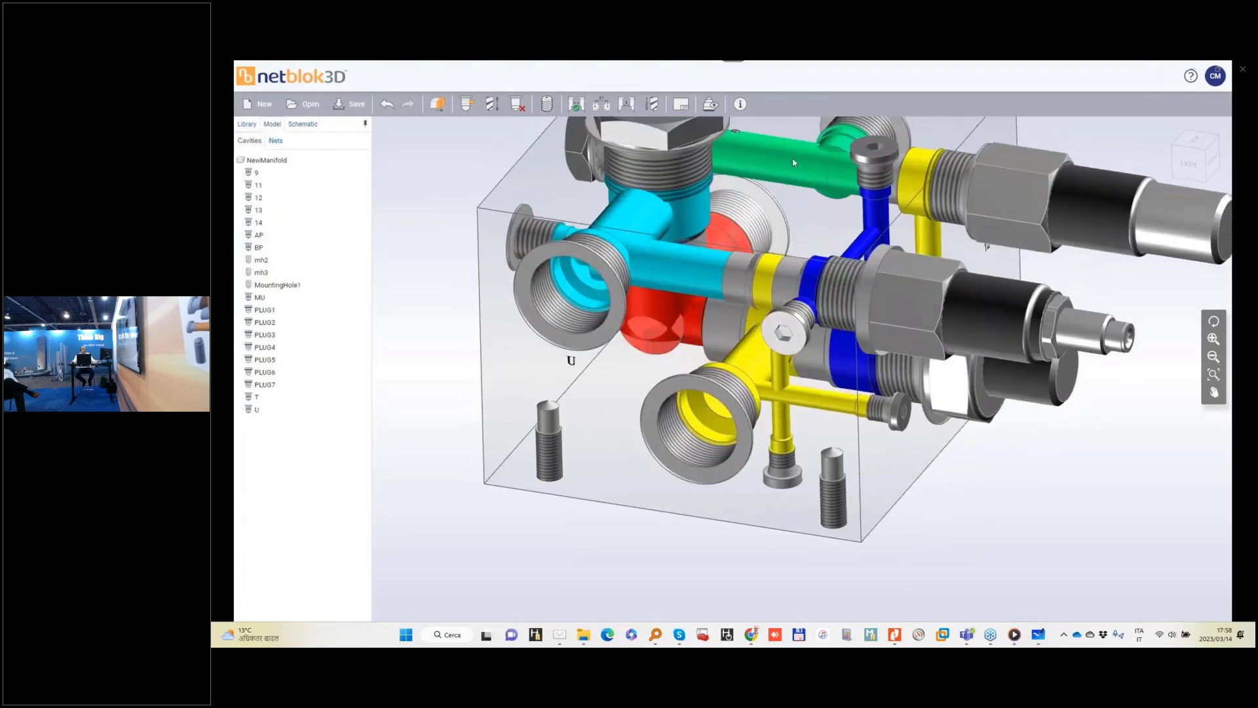
pyautogui.click(709, 106)
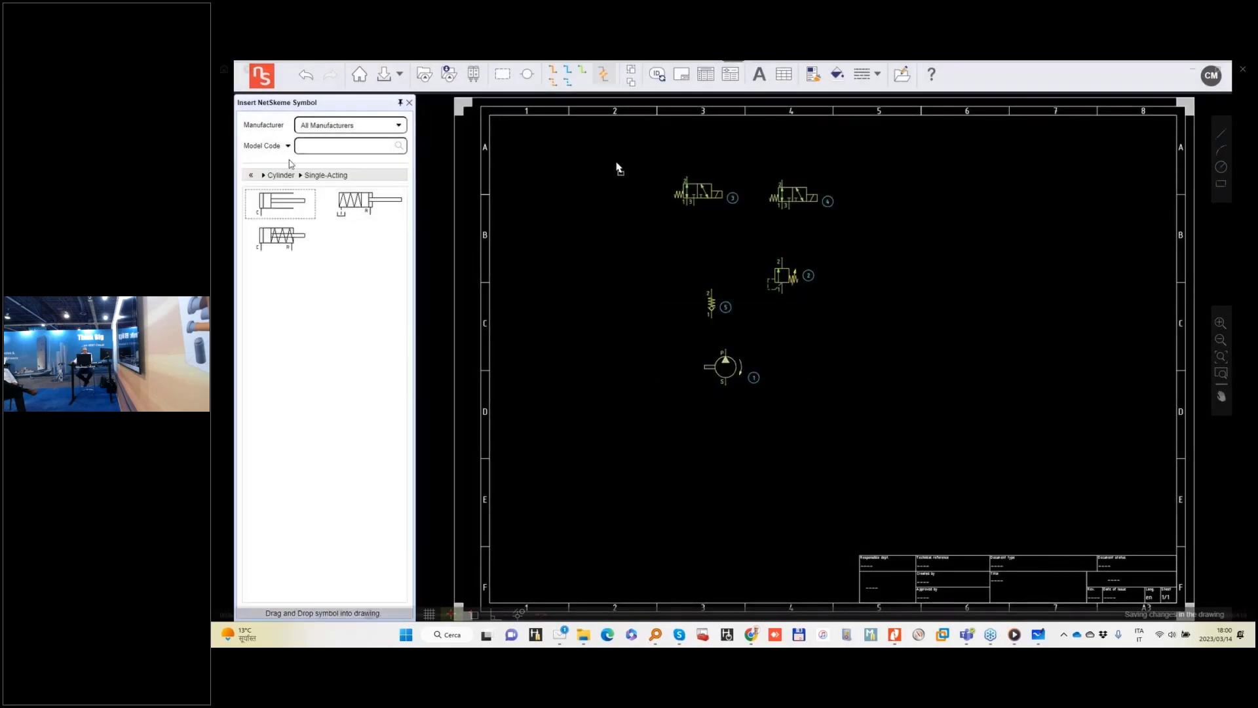
# Close the demo video player and the file search window, and minimise the file explorer
pyautogui.moveTo(291, 162)
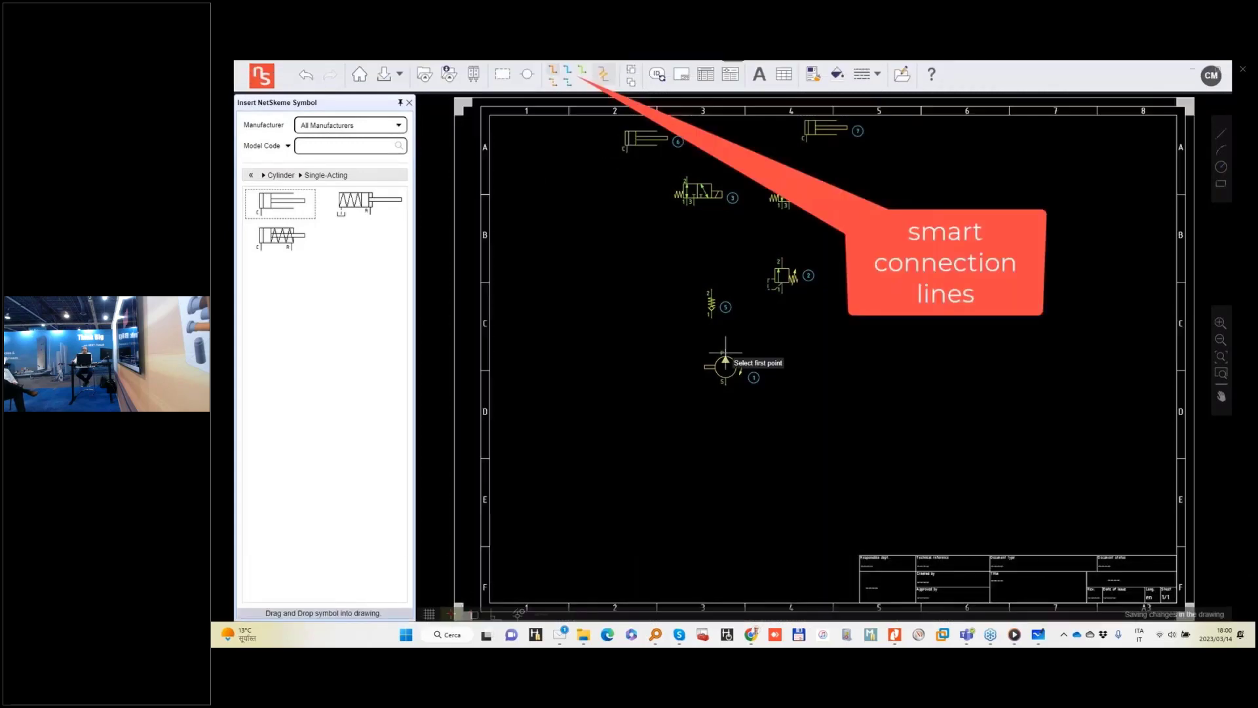
pyautogui.moveTo(225, 140)
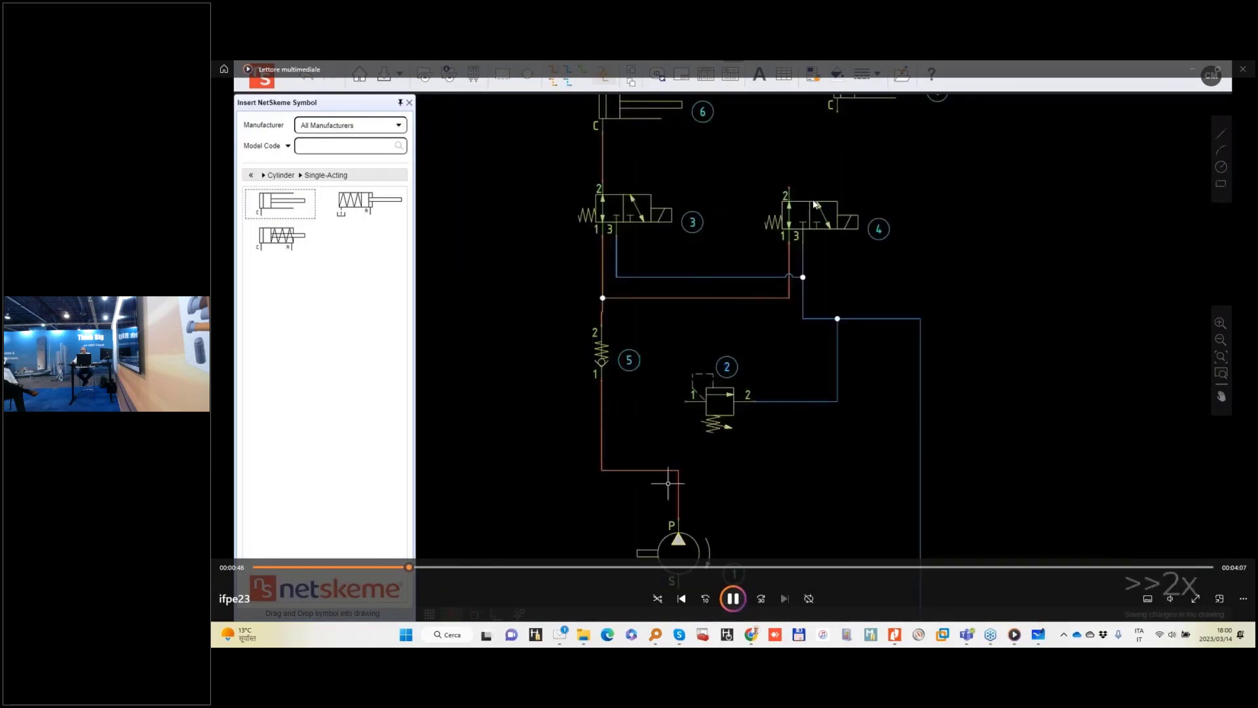
pyautogui.click(1243, 69)
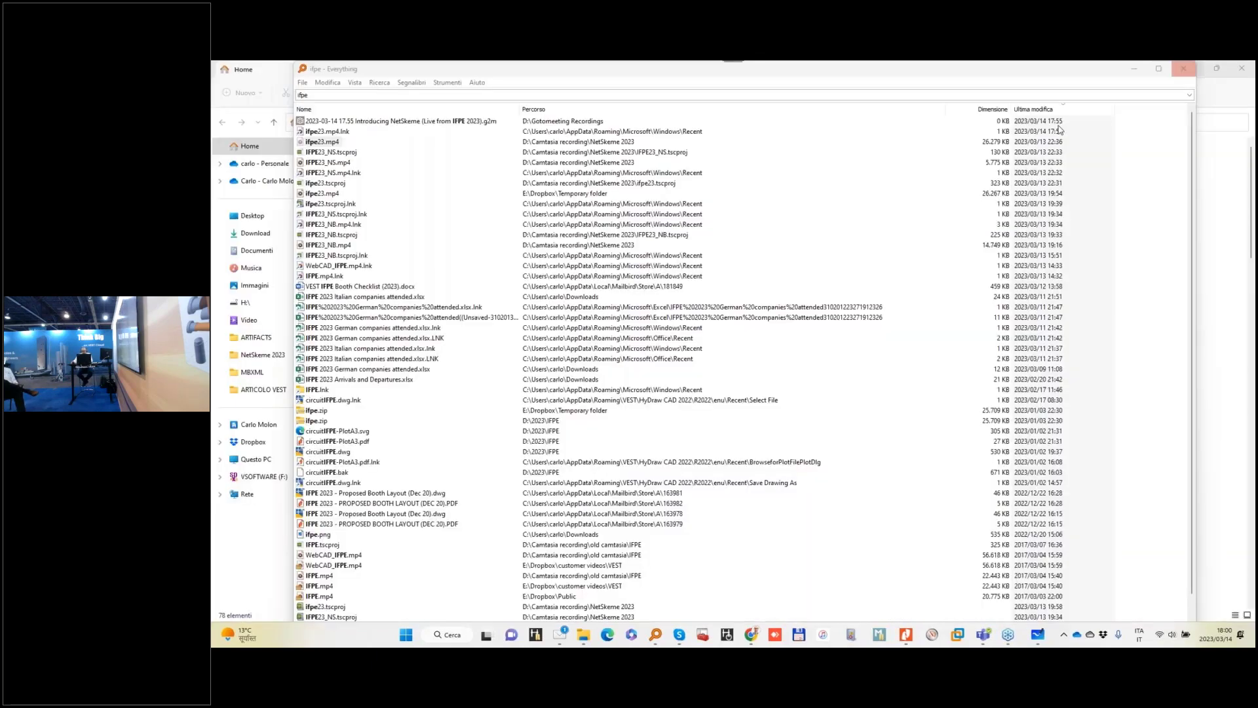
pyautogui.click(1185, 68)
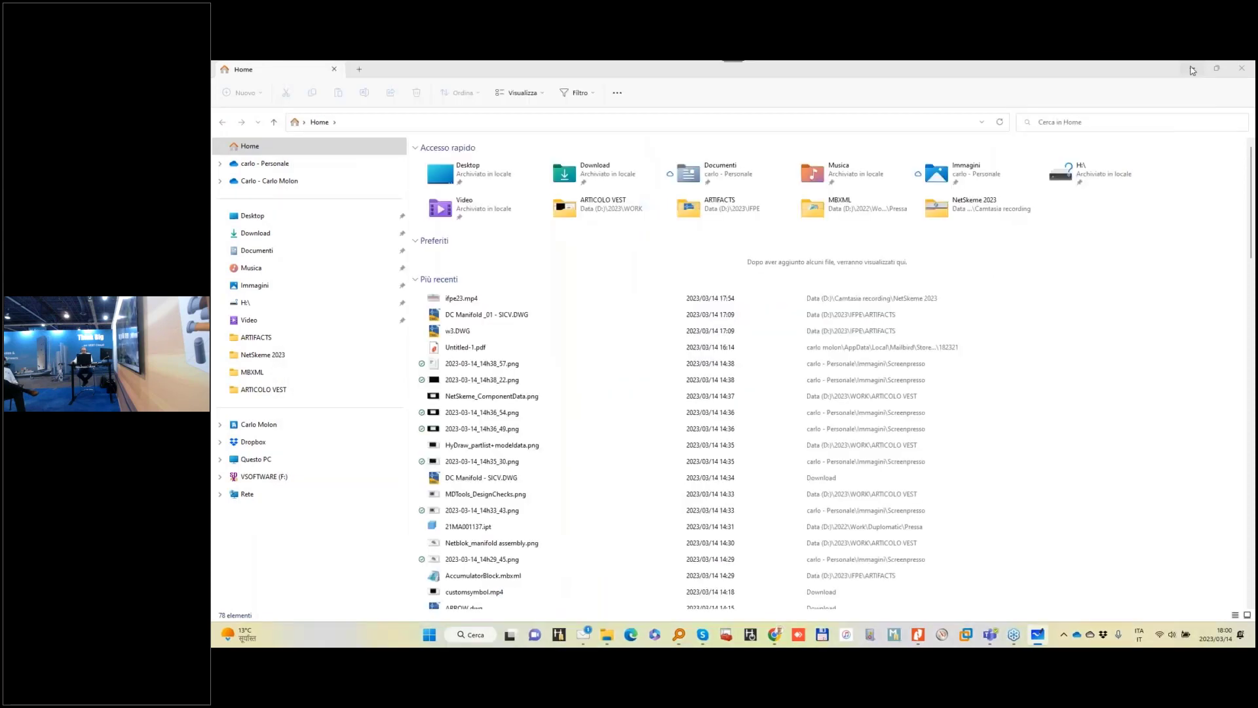
pyautogui.click(1191, 69)
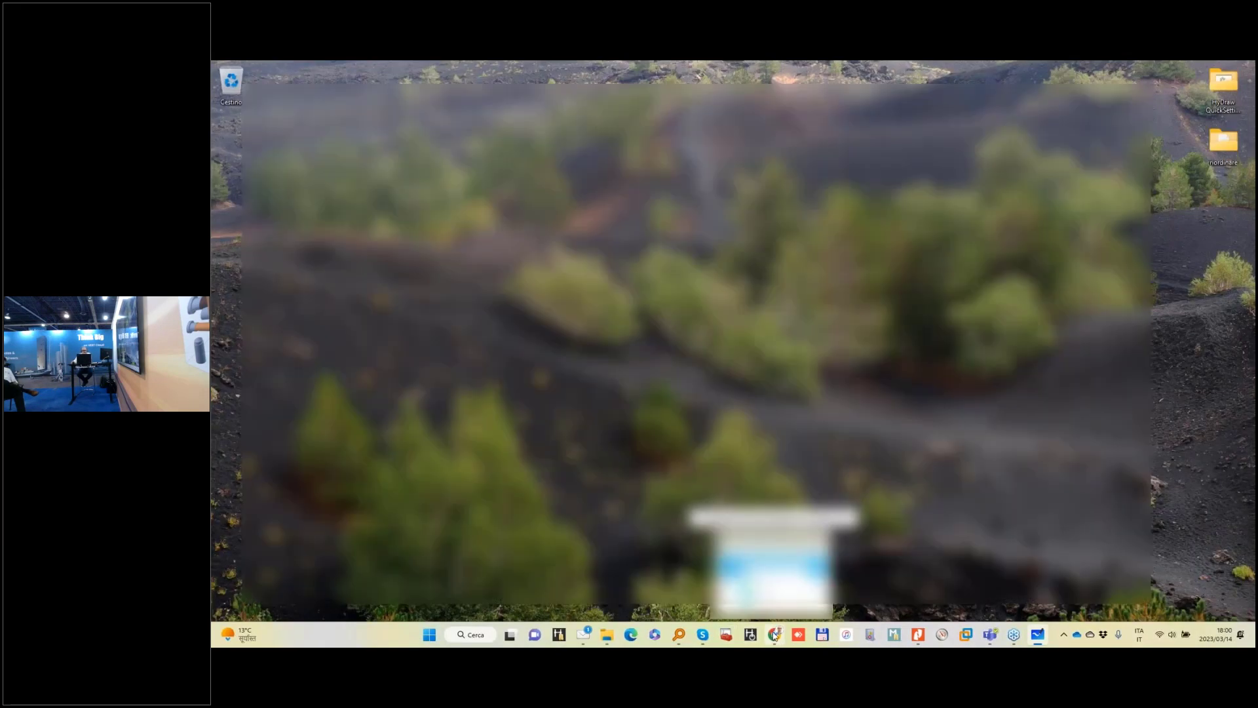
# Switch to the Chrome browser, open the netskeme.com Hydraulic page and close the GoTo Webinar Event Details page
pyautogui.click(775, 634)
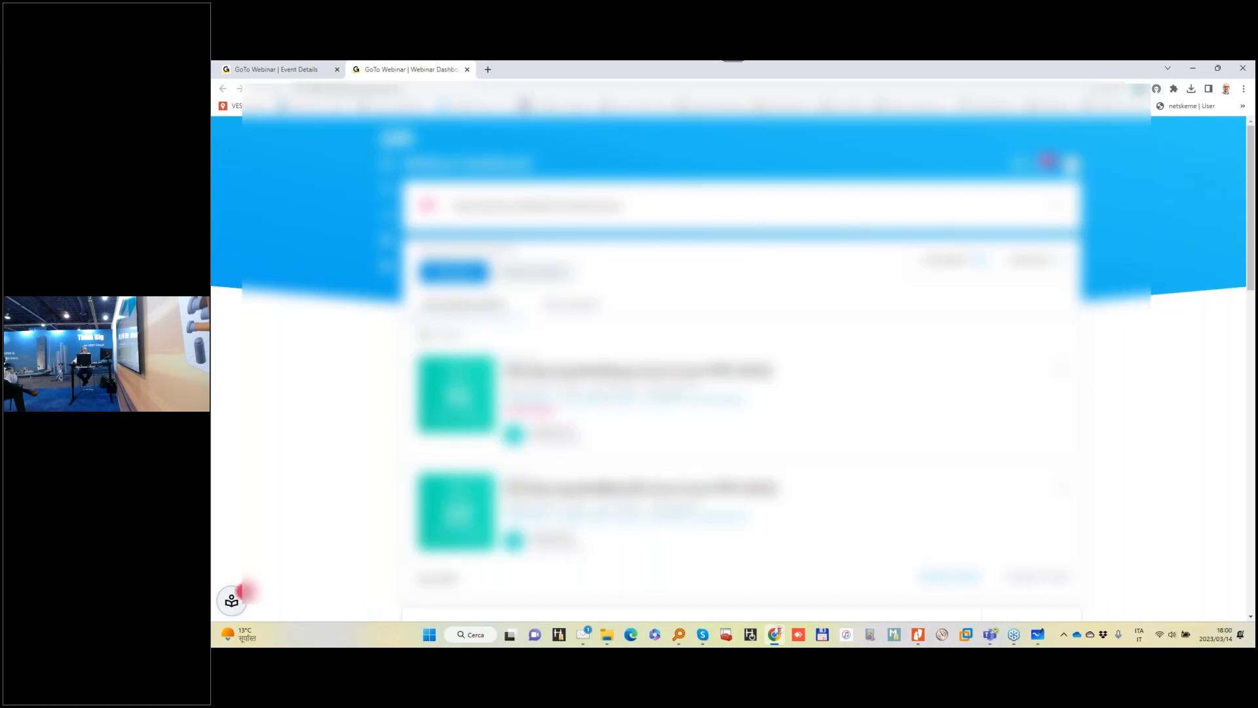
pyautogui.click(445, 89)
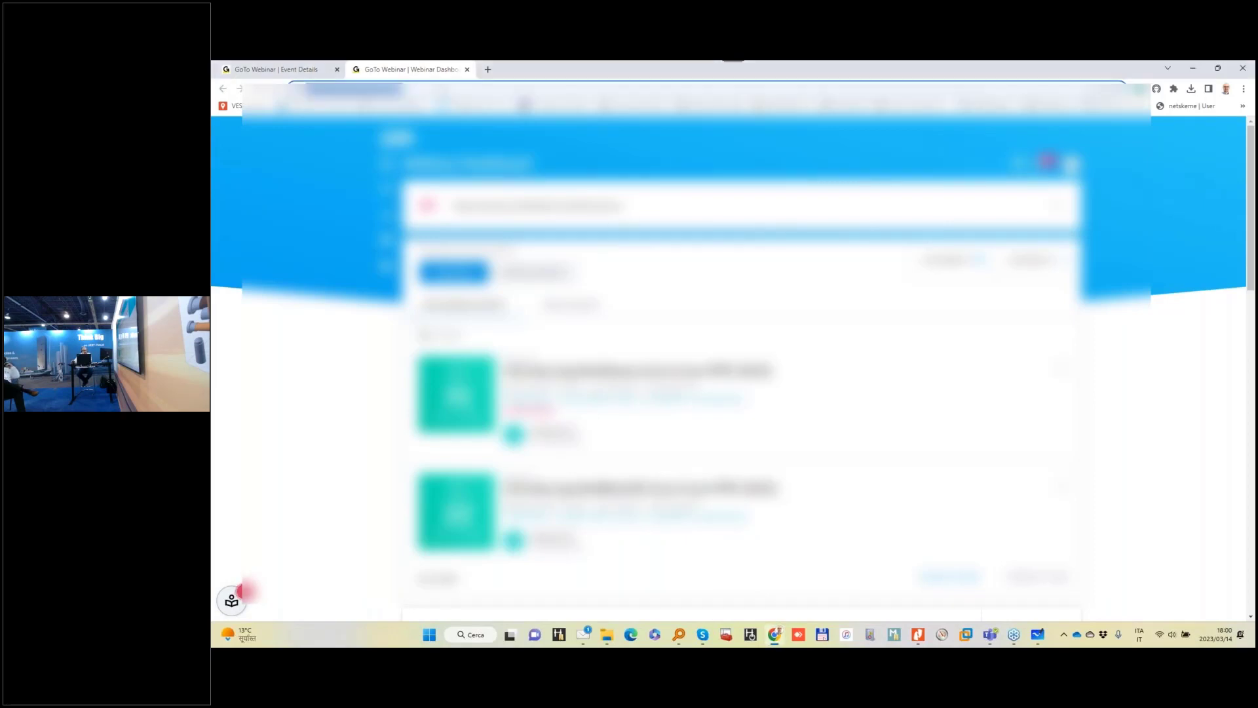
pyautogui.hotkey('ctrl', 'v')
pyautogui.press('Return')
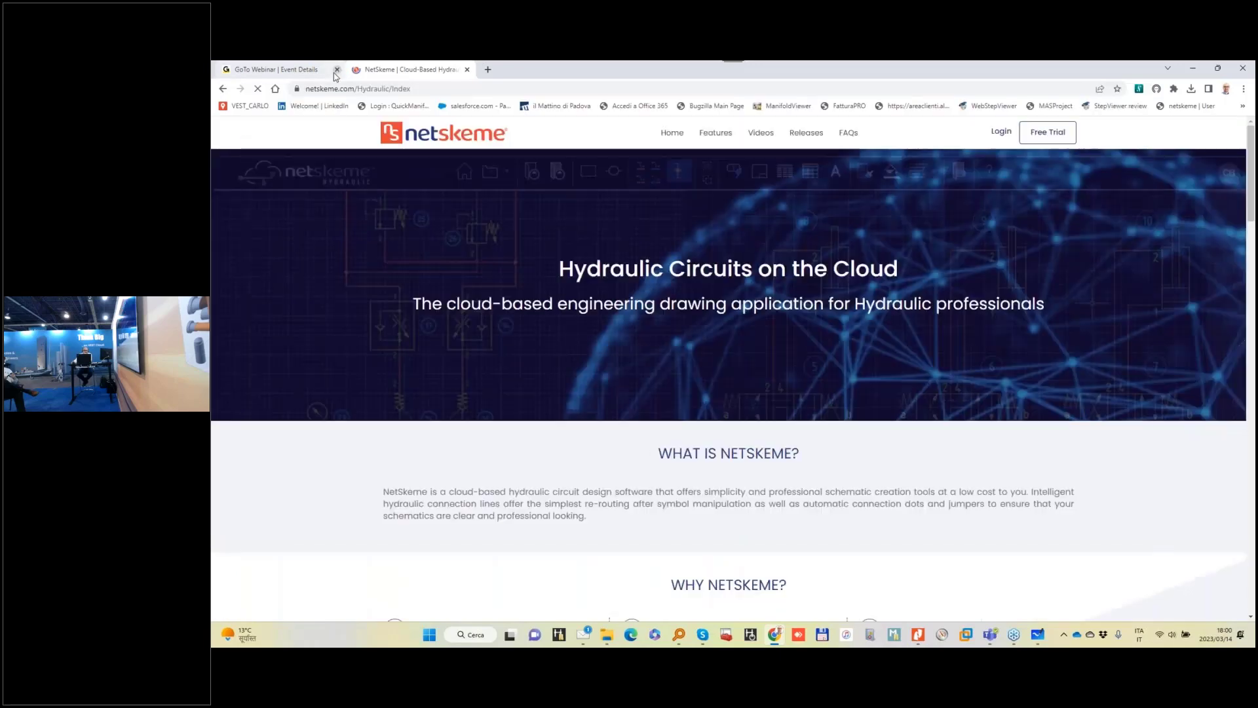
pyautogui.click(336, 69)
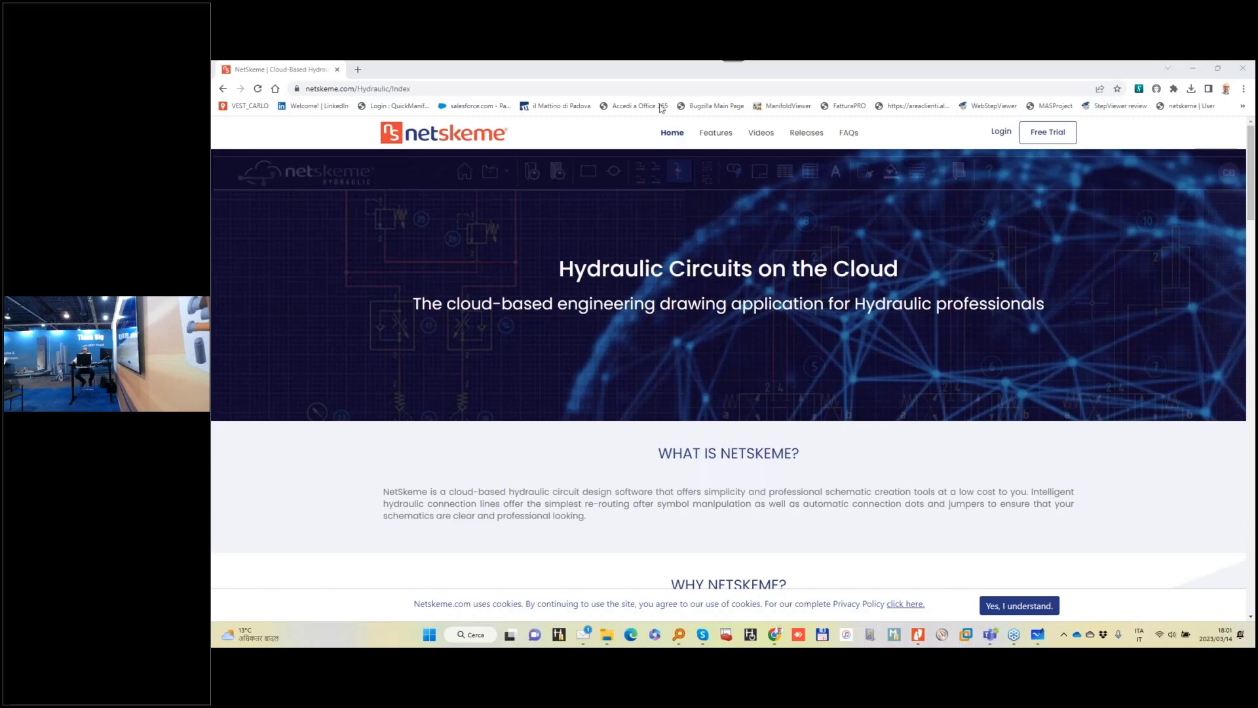
# Log in to NetSkeme with the saved account e-mail and password, and continue past the open-session alert
pyautogui.click(1001, 131)
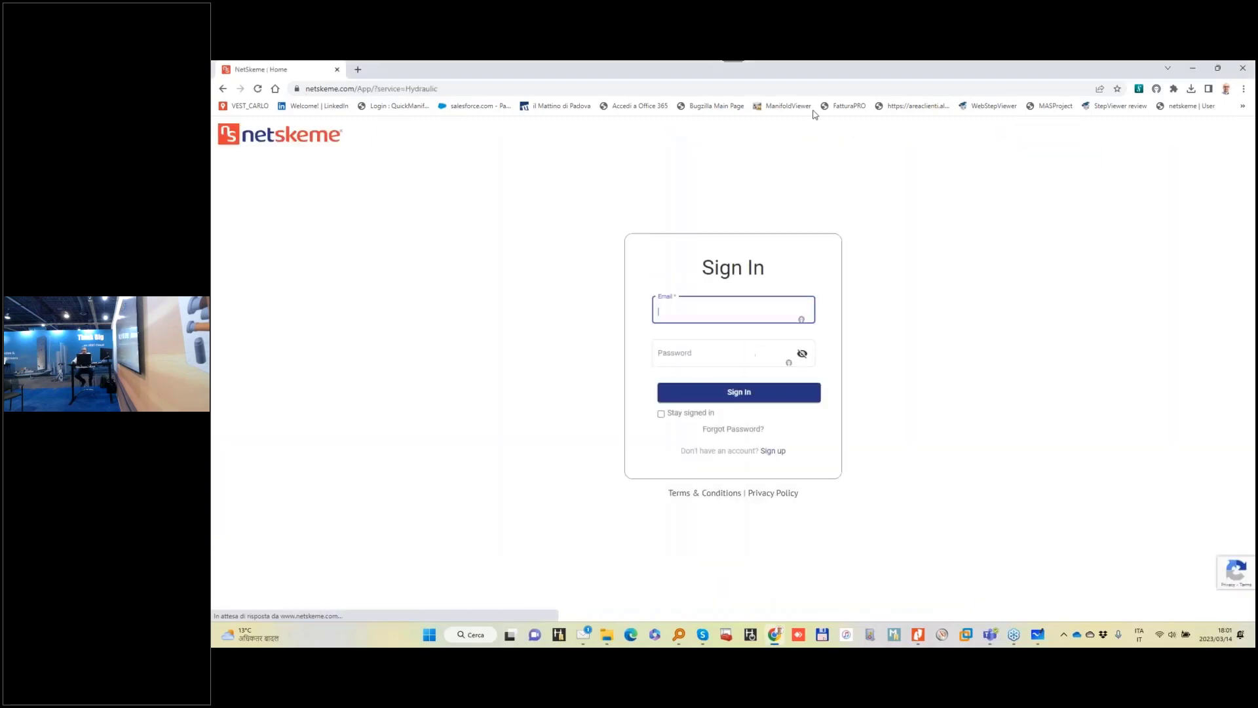
pyautogui.press('Down')
pyautogui.press('Return')
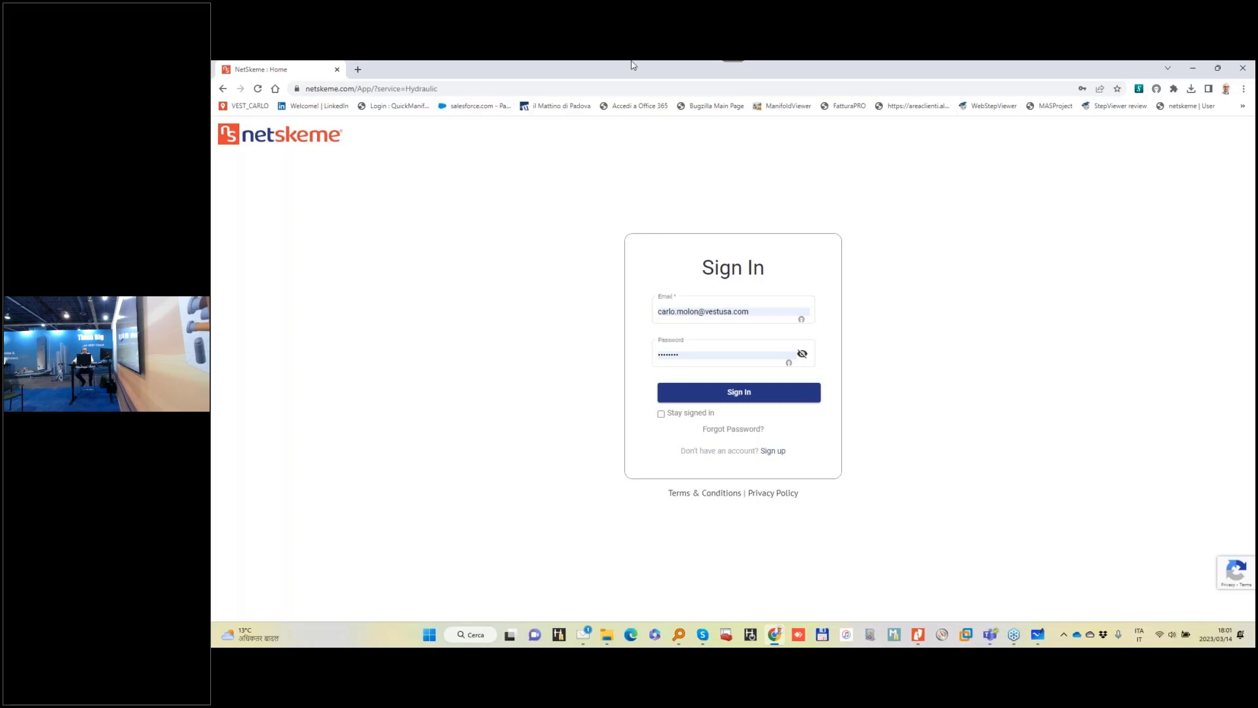
pyautogui.click(737, 394)
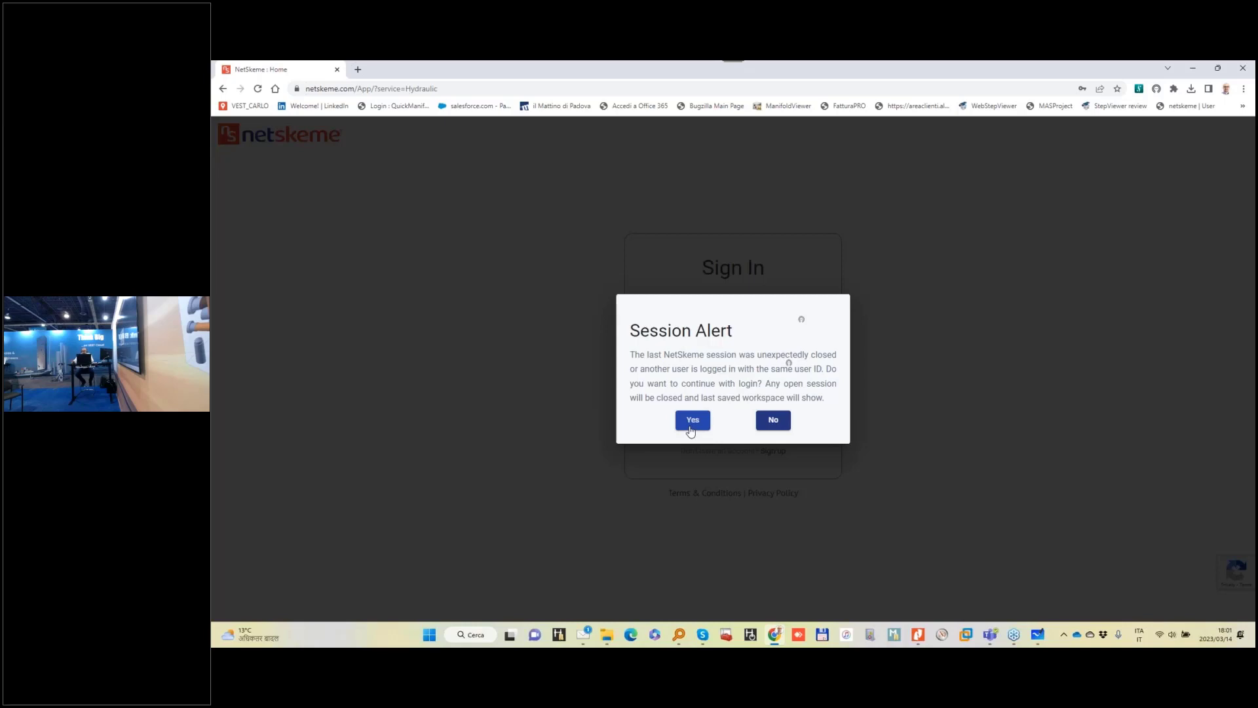
pyautogui.click(691, 421)
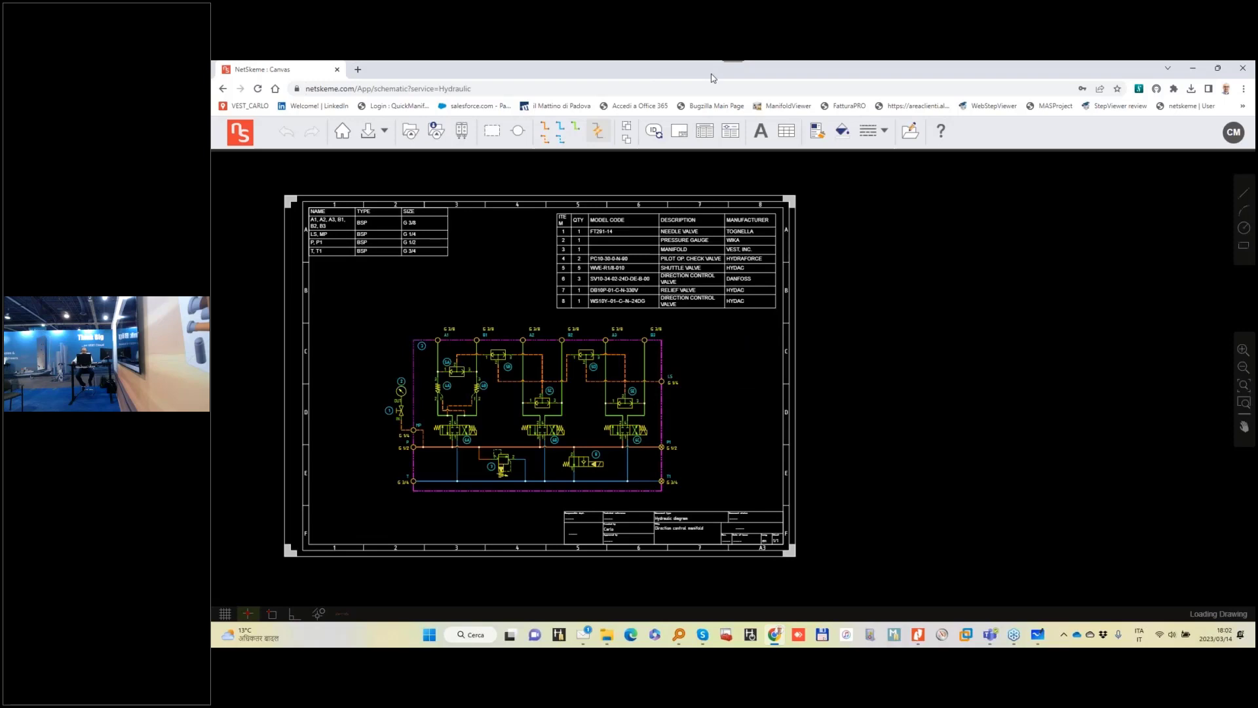
# Show the browser in full screen and start a new blank drawing
pyautogui.press('F11')
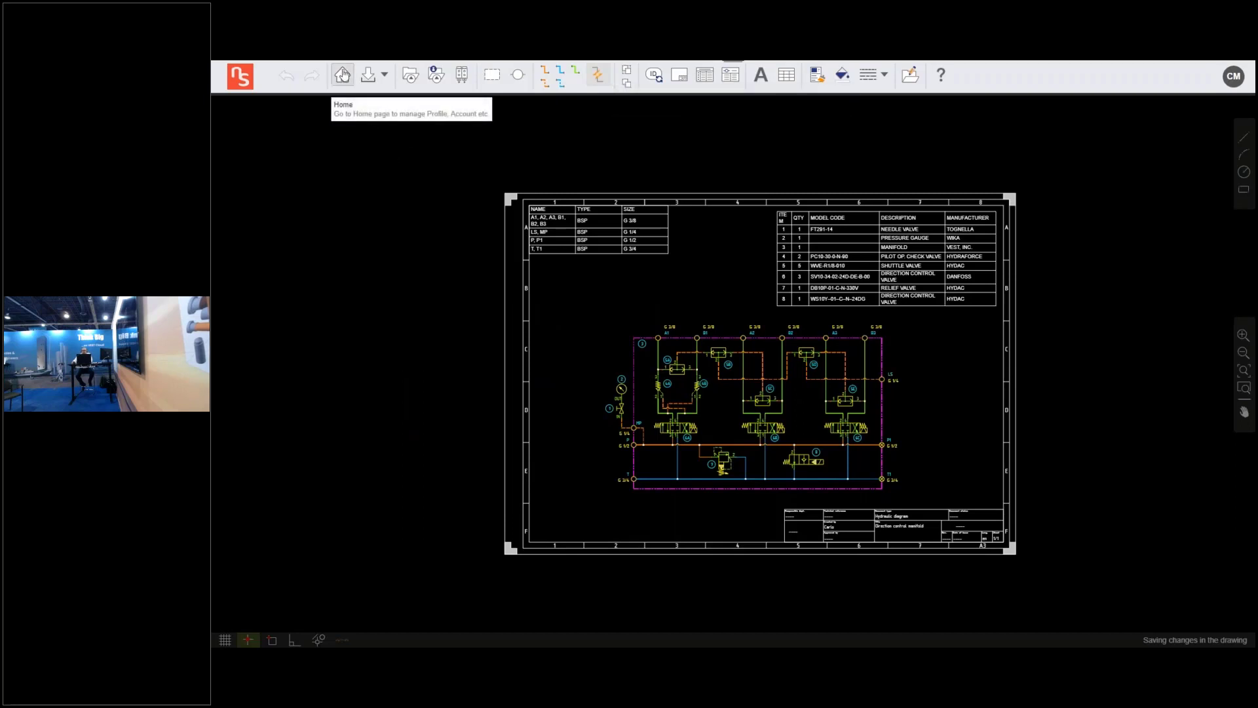
pyautogui.click(411, 75)
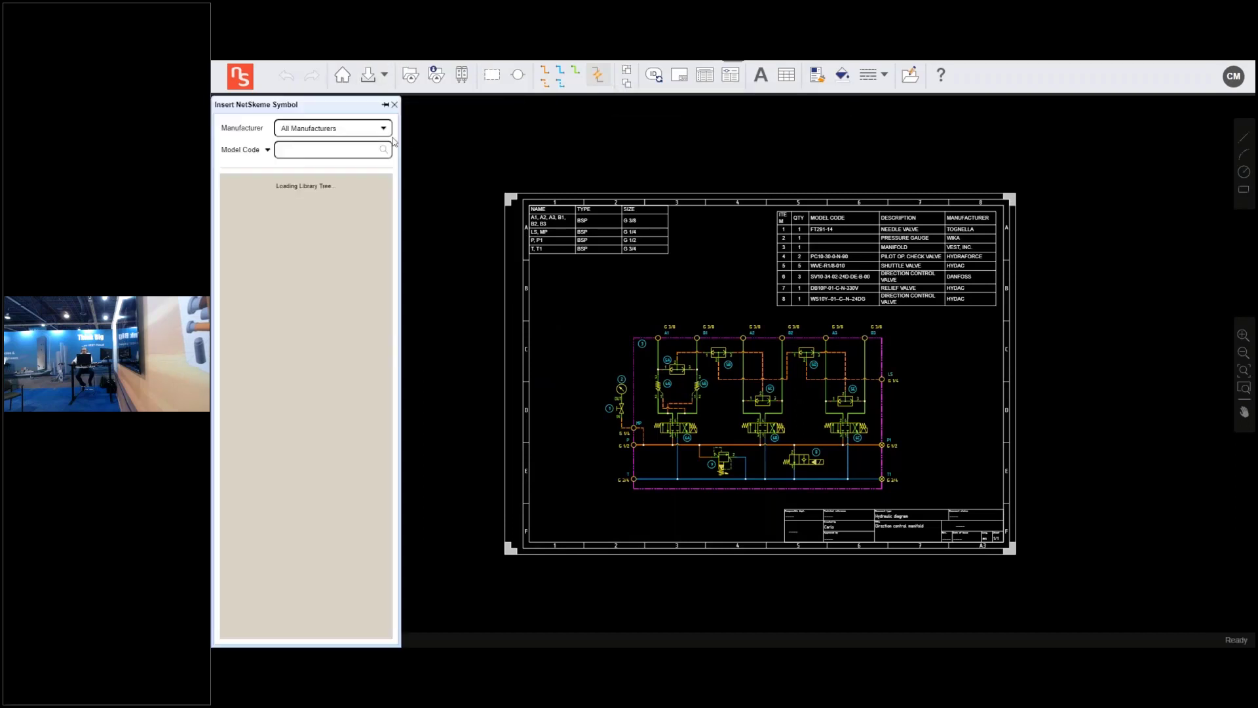
pyautogui.click(394, 105)
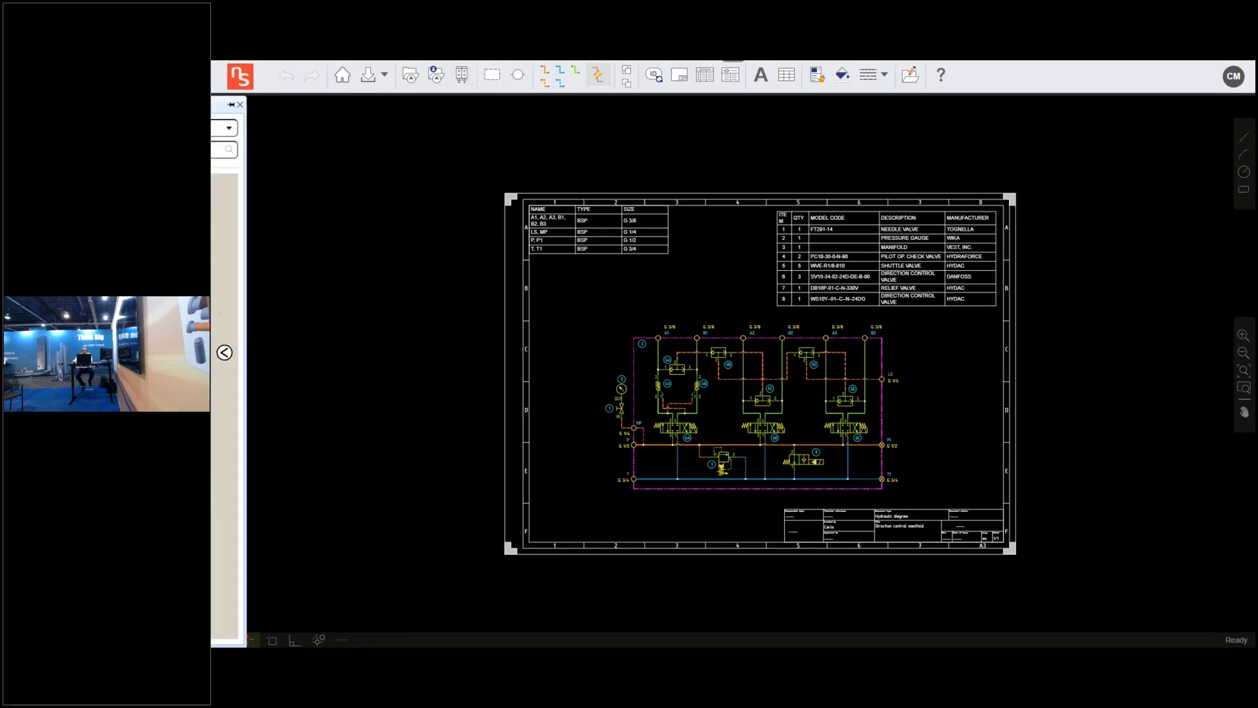
pyautogui.click(342, 75)
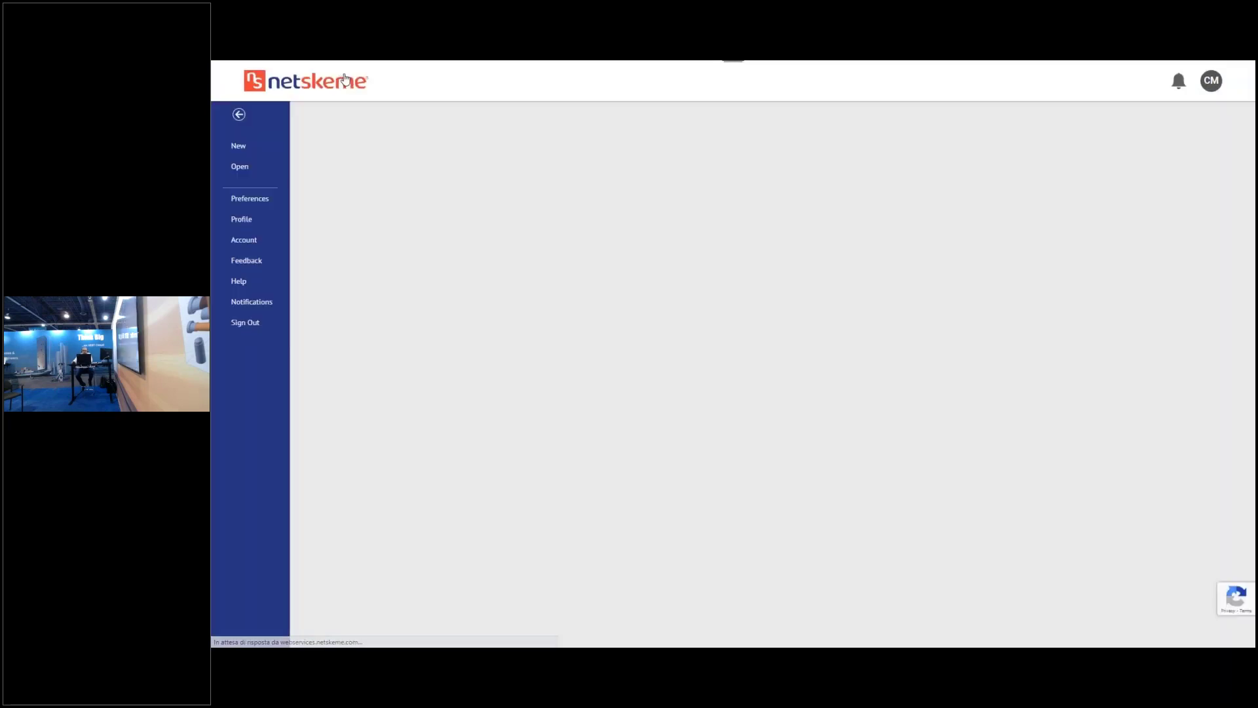
pyautogui.click(240, 150)
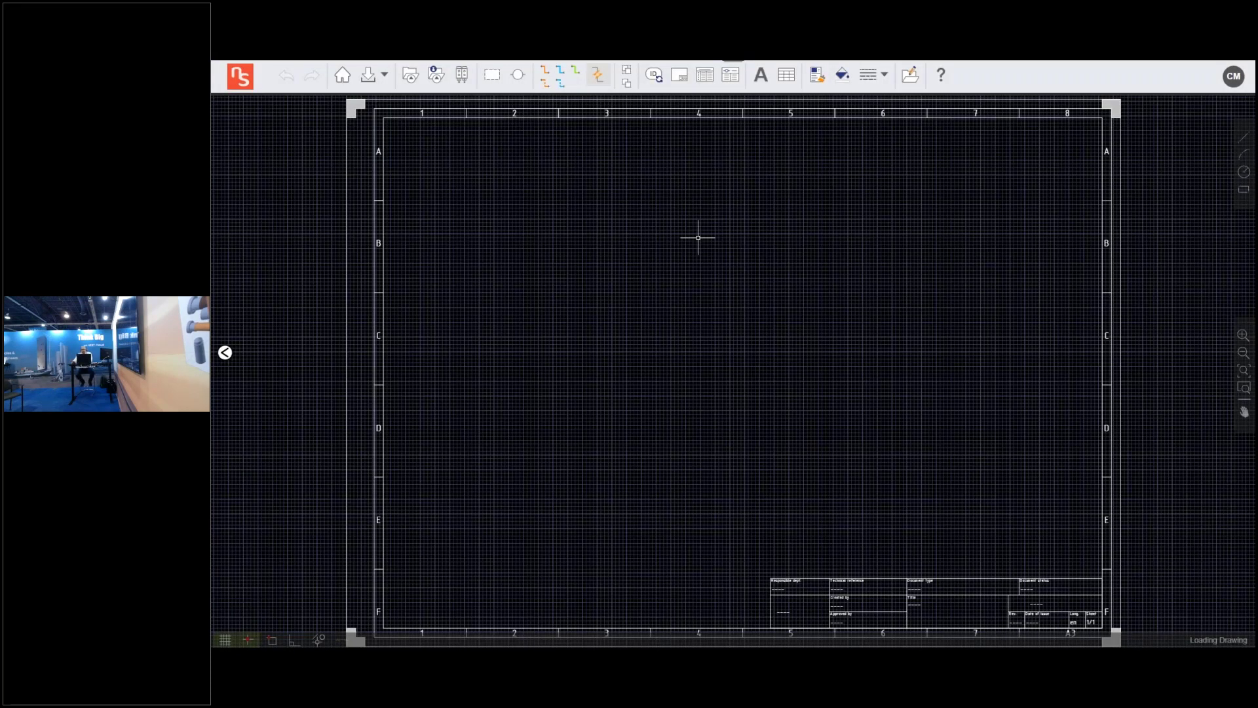
# Open the NetSkeme symbol library and dock it beside the drawing sheet
pyautogui.click(410, 75)
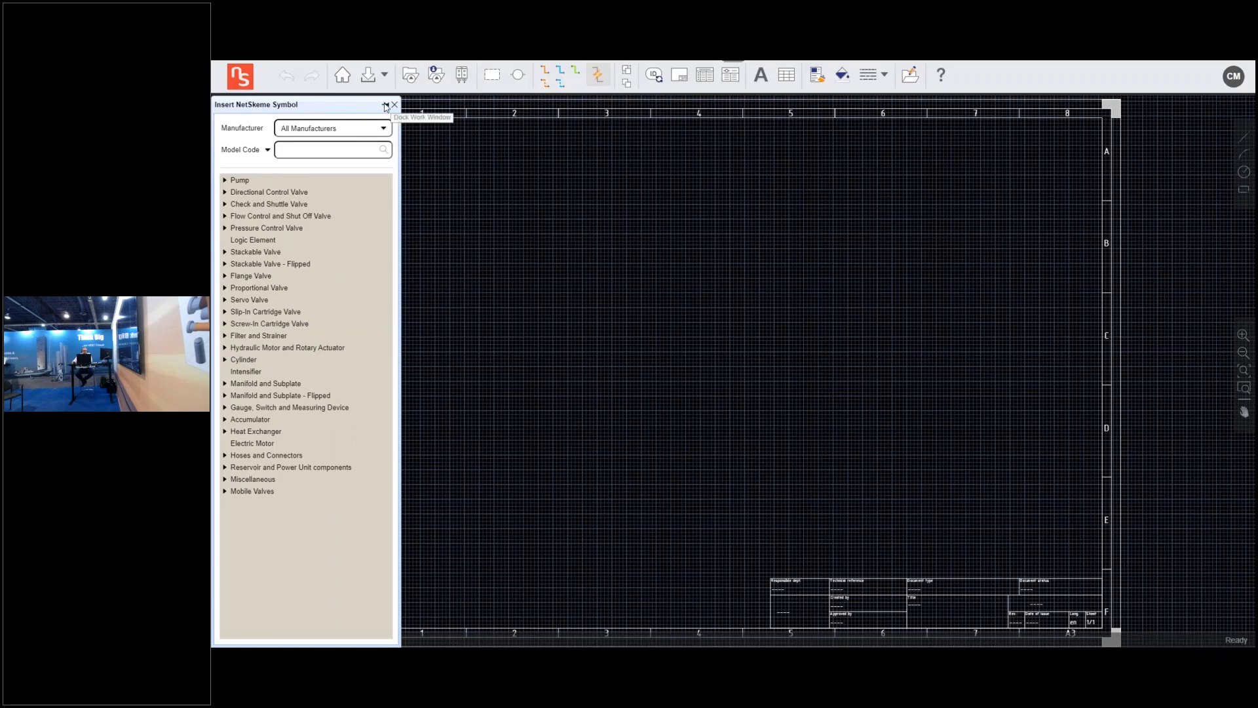
pyautogui.click(386, 105)
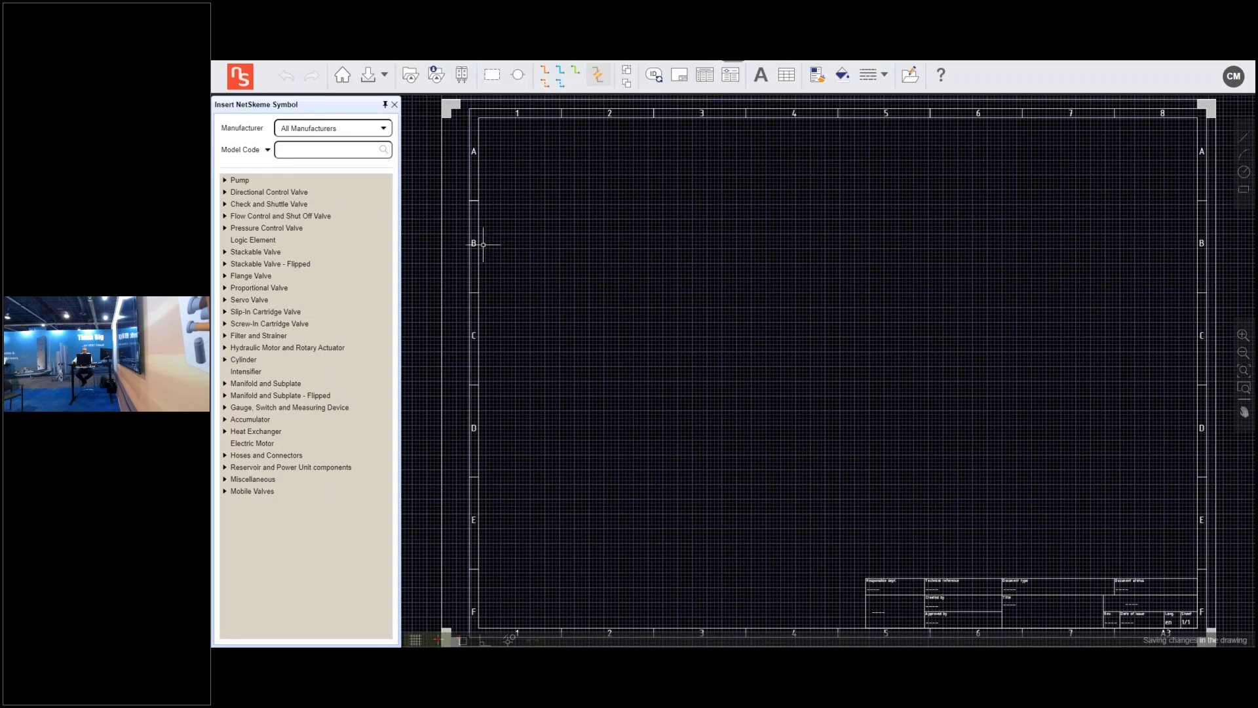
pyautogui.click(438, 266)
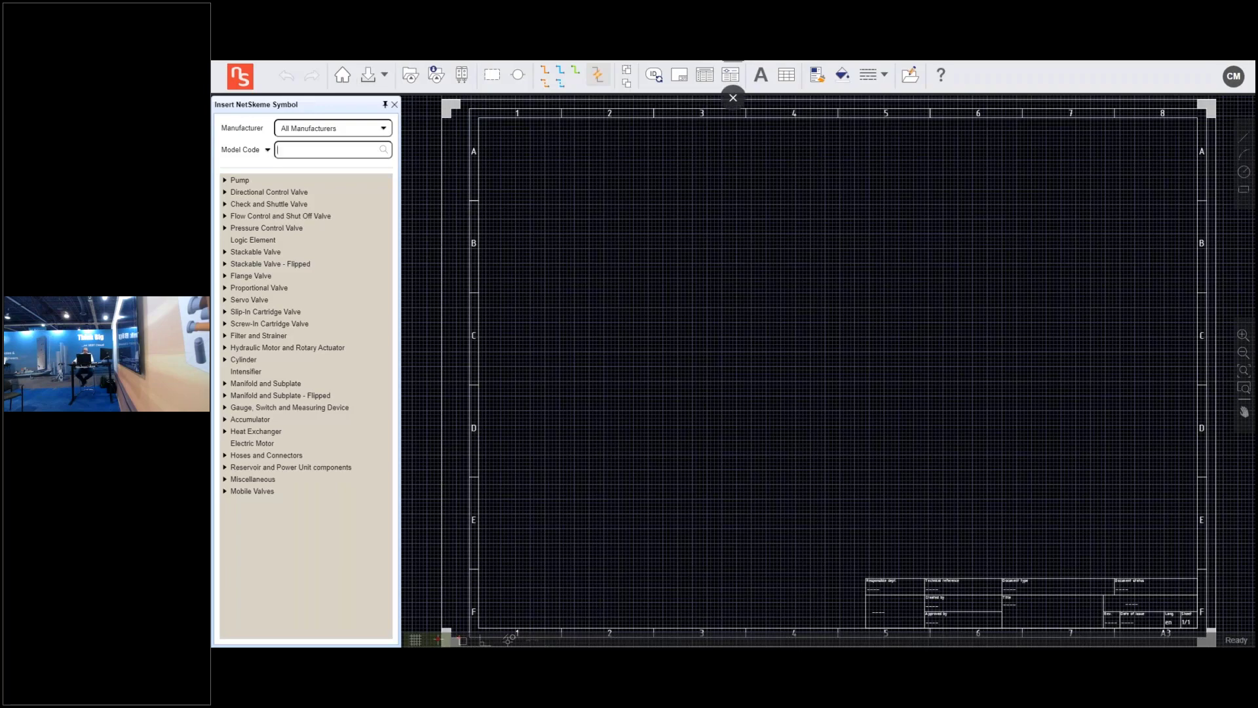
pyautogui.click(387, 132)
pyautogui.click(389, 134)
# Search the symbol library for model code rv10a and insert the Hydac RV10A-01-** check valve symbol into the drawing
pyautogui.click(289, 149)
pyautogui.write('rv10a')
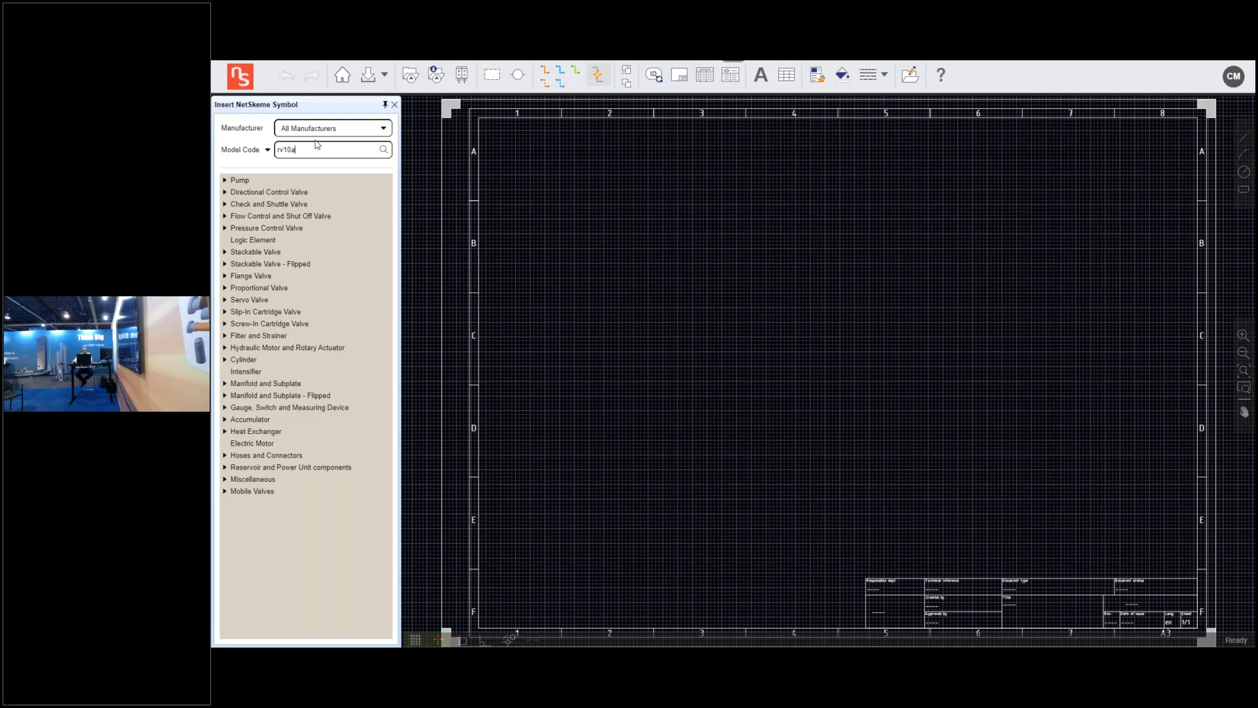
pyautogui.click(383, 149)
pyautogui.doubleClick(254, 206)
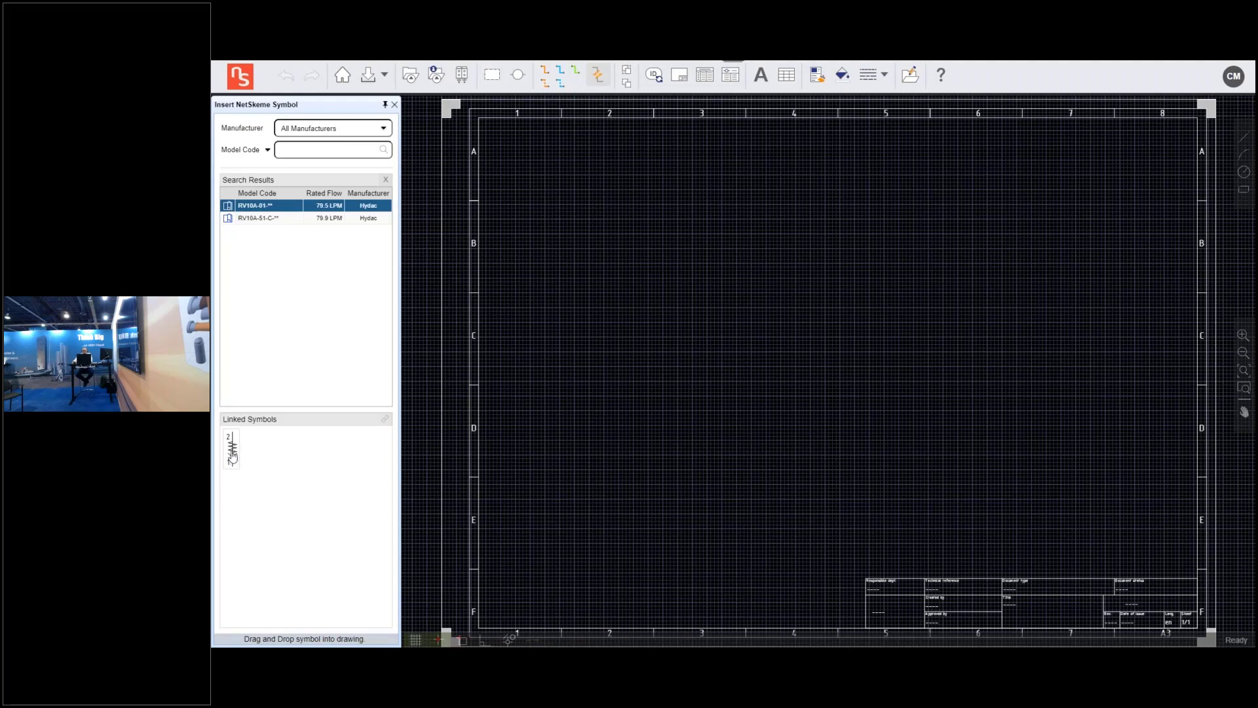
pyautogui.moveTo(232, 453); pyautogui.dragTo(662, 373)
pyautogui.scroll(3, 662, 374)
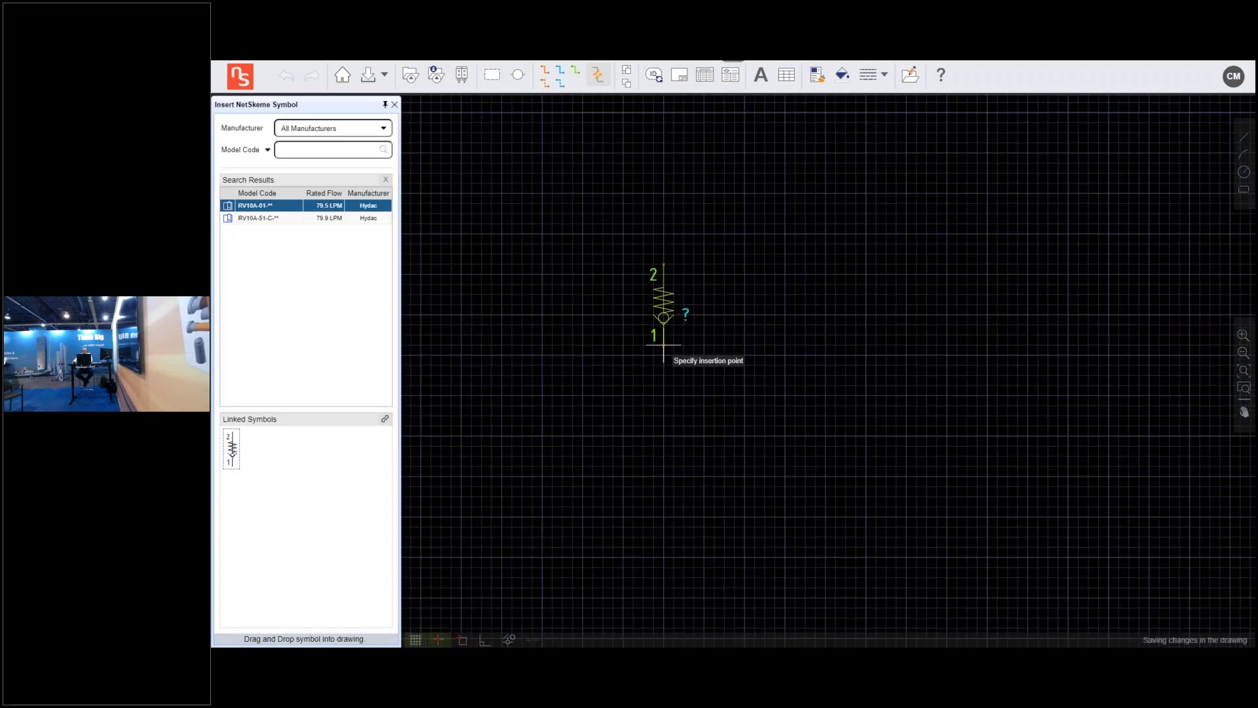
pyautogui.click(663, 356)
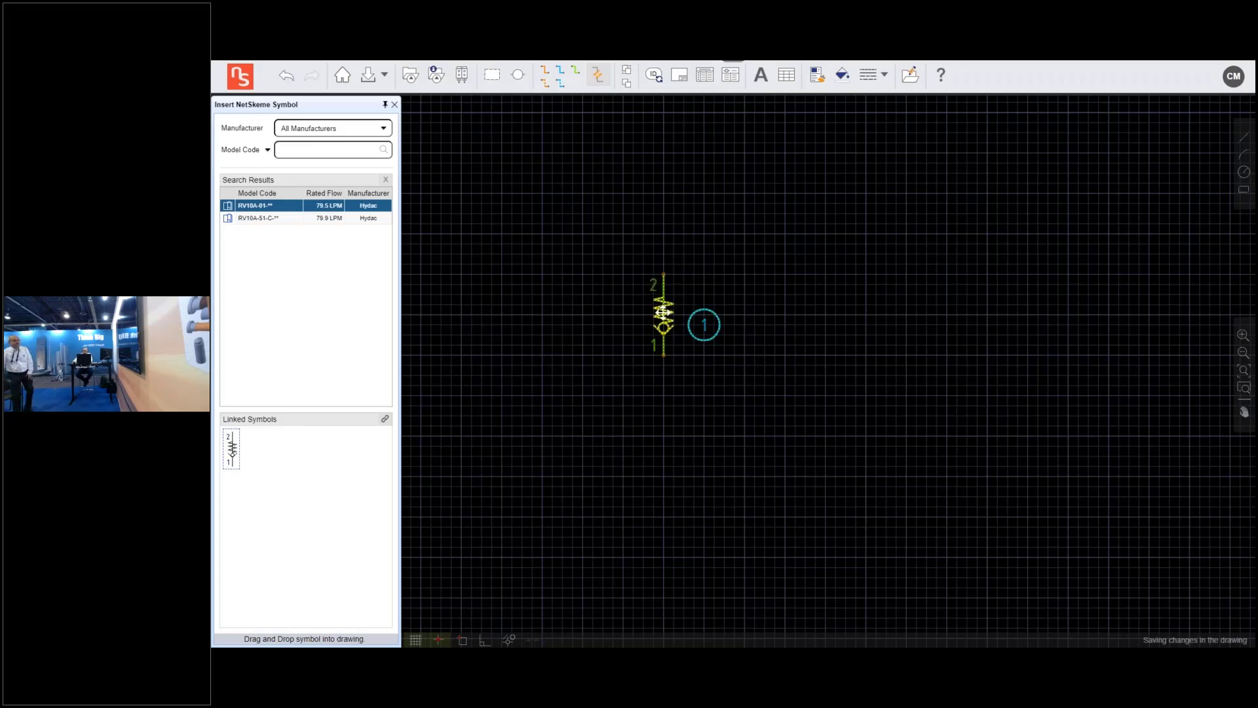
# Set the inserted check valve's model code to RV10A-01-C-N-30
pyautogui.click(660, 313)
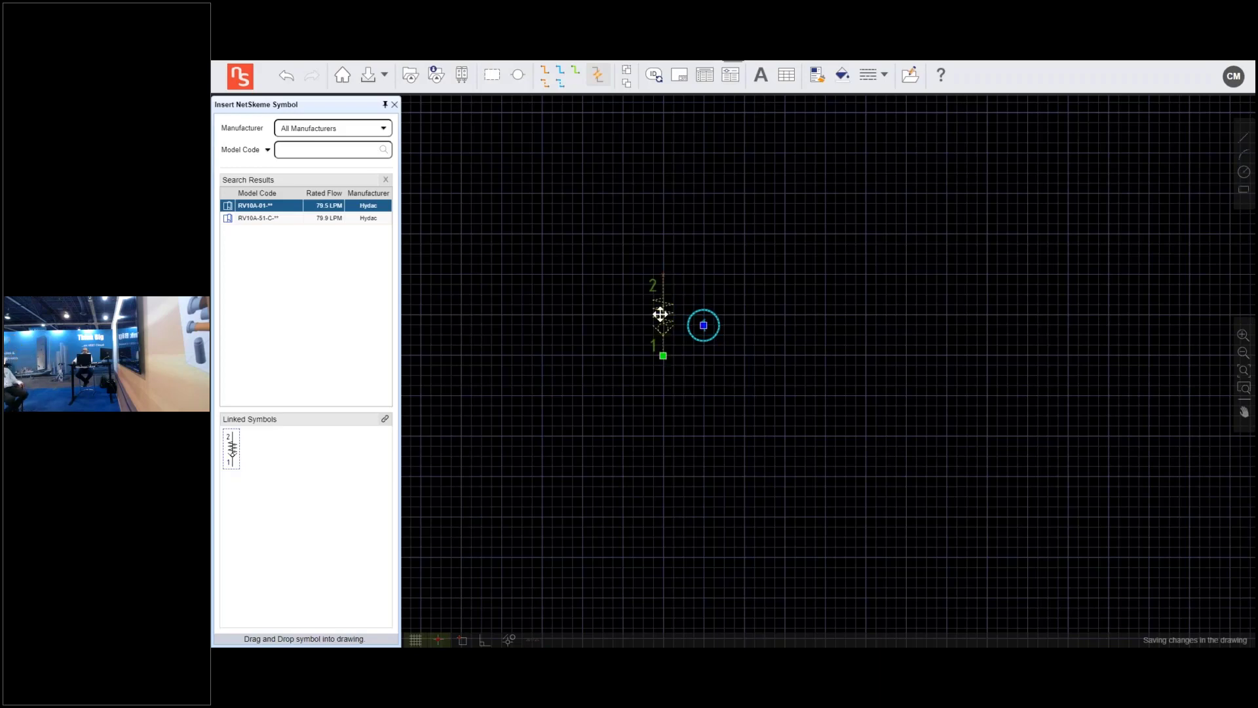
pyautogui.doubleClick(661, 316)
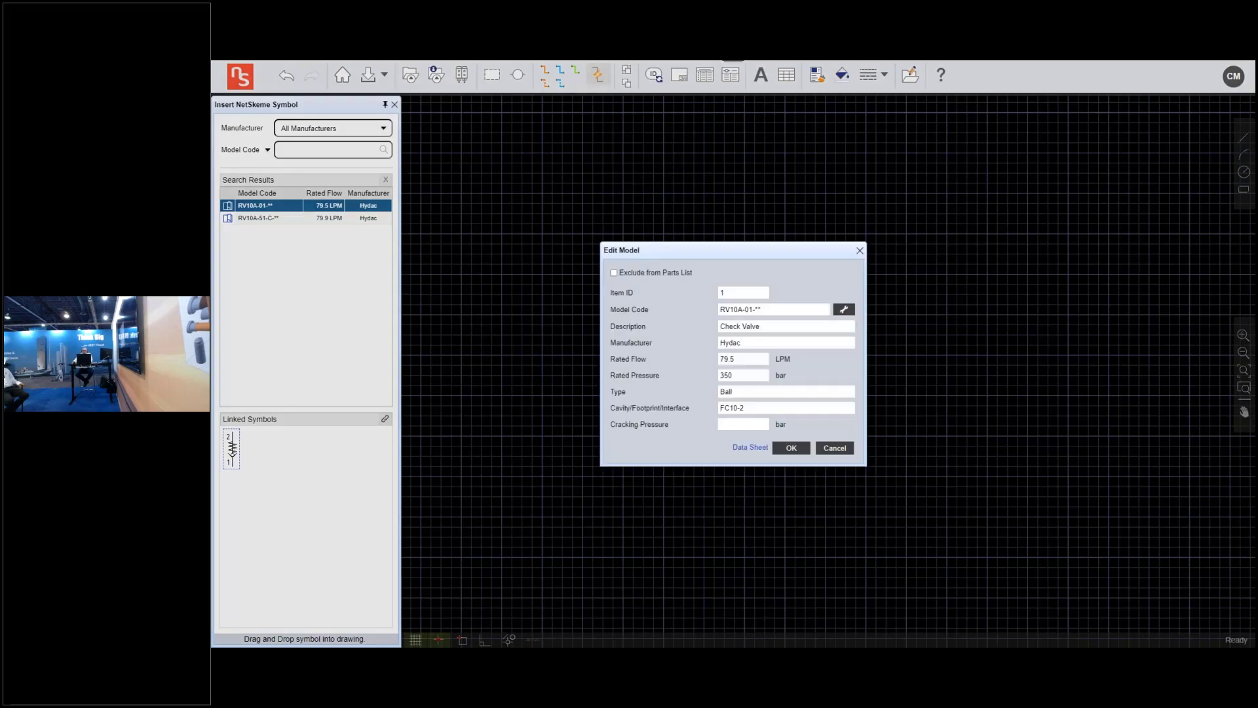
pyautogui.moveTo(735, 250); pyautogui.dragTo(716, 211)
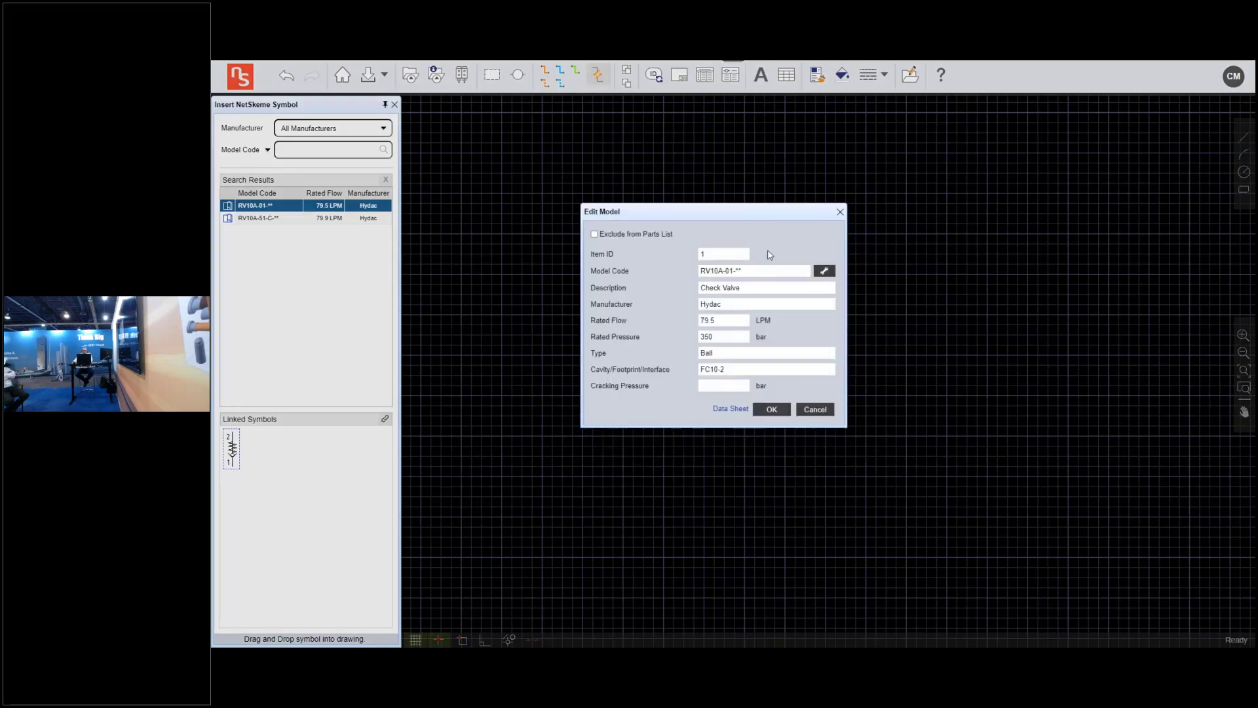
pyautogui.doubleClick(736, 269)
pyautogui.click(747, 270)
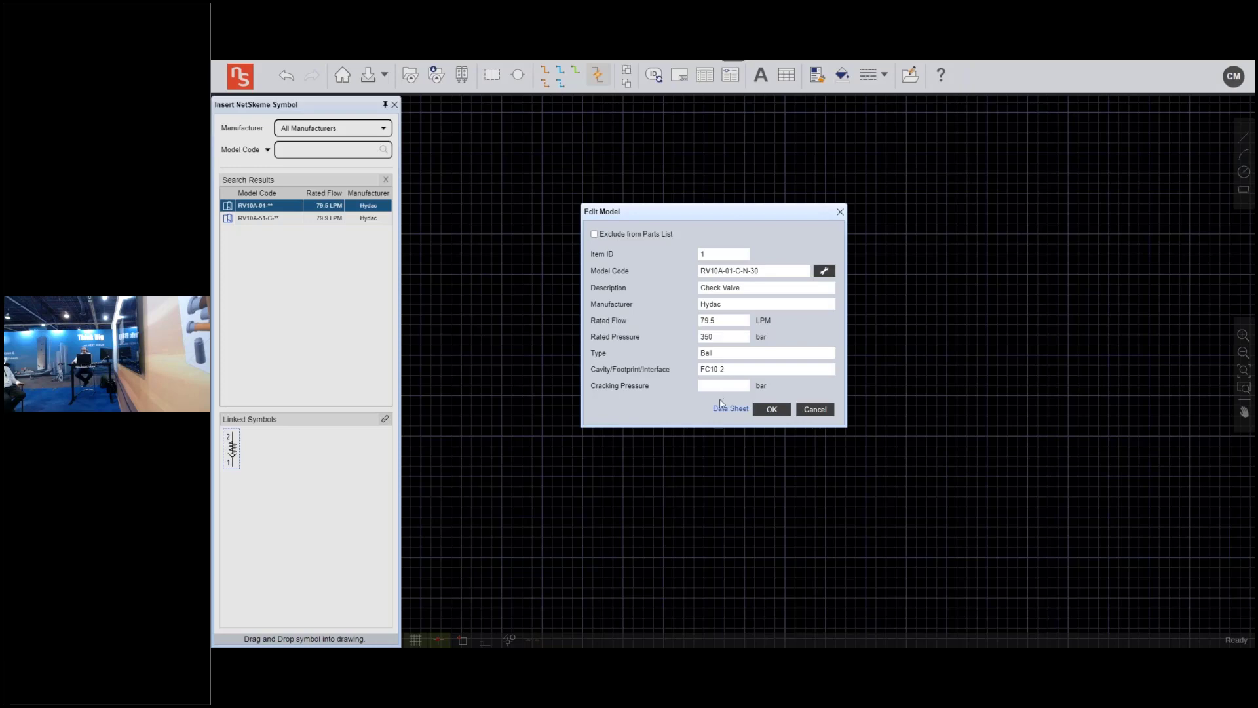
pyautogui.click(771, 409)
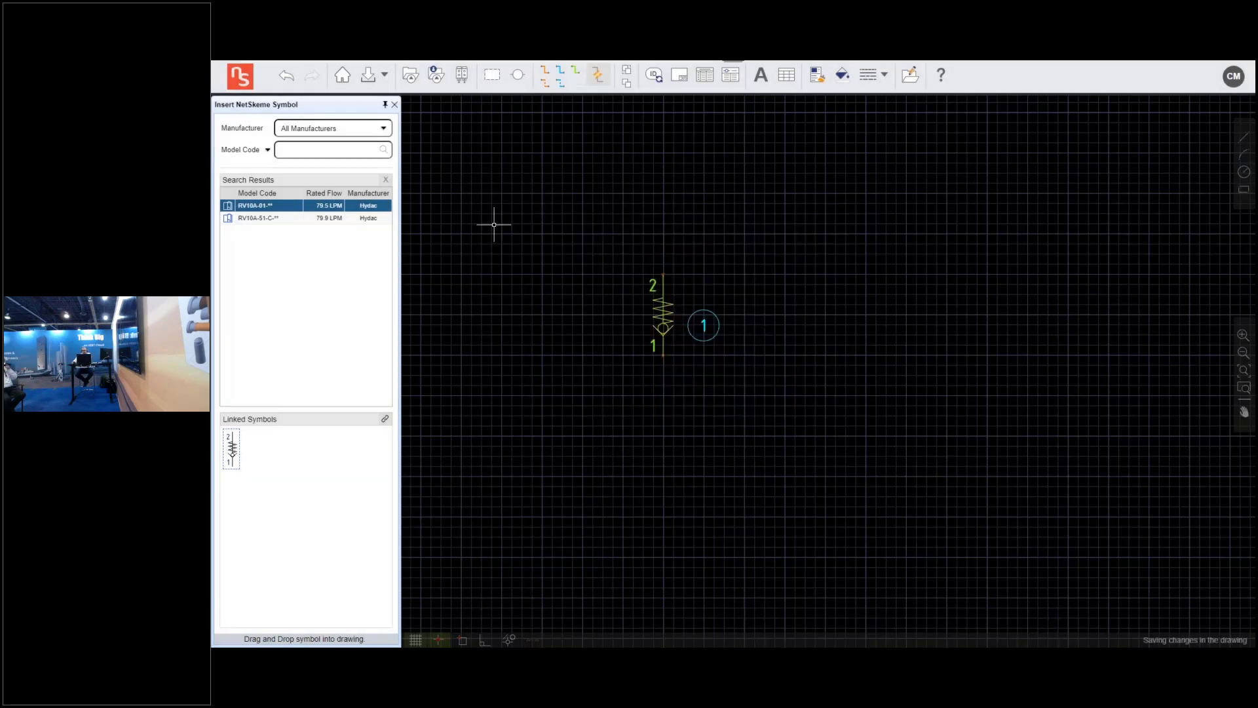
# Insert the fixed double pump symbol with ports P, P1, S and S1 below the check valve, aligning port P with the valve
pyautogui.click(386, 181)
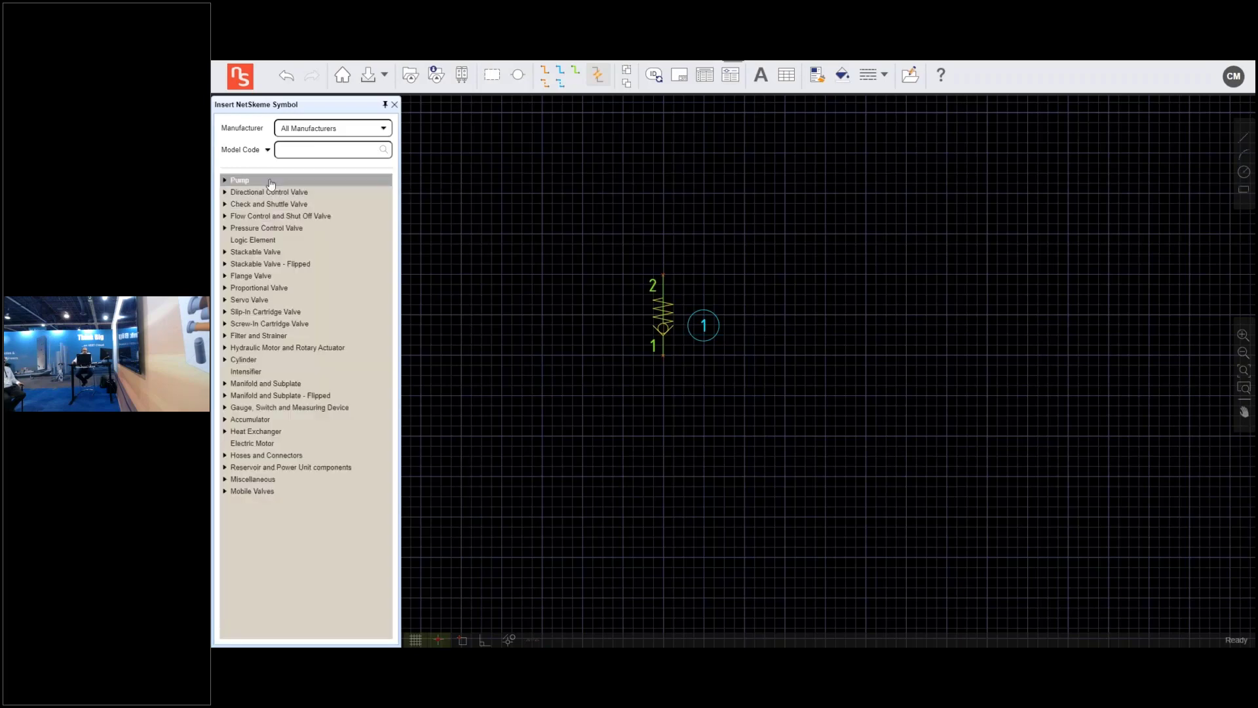
pyautogui.click(226, 181)
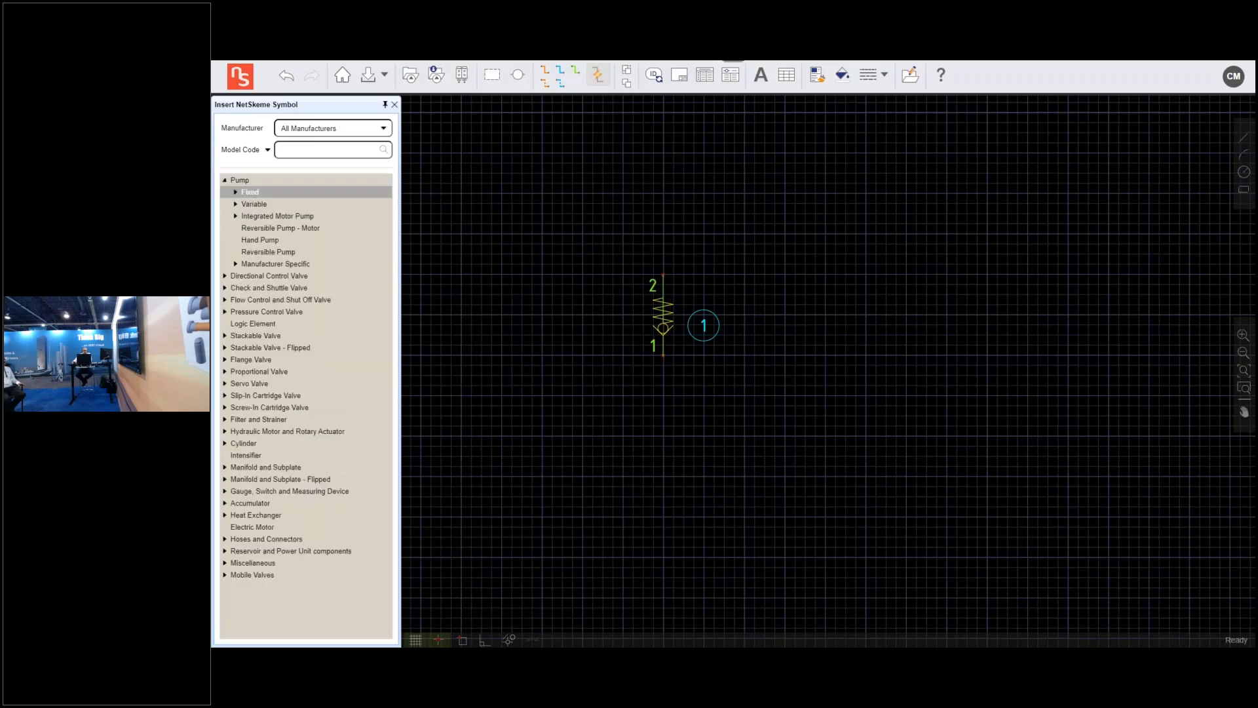
pyautogui.click(235, 193)
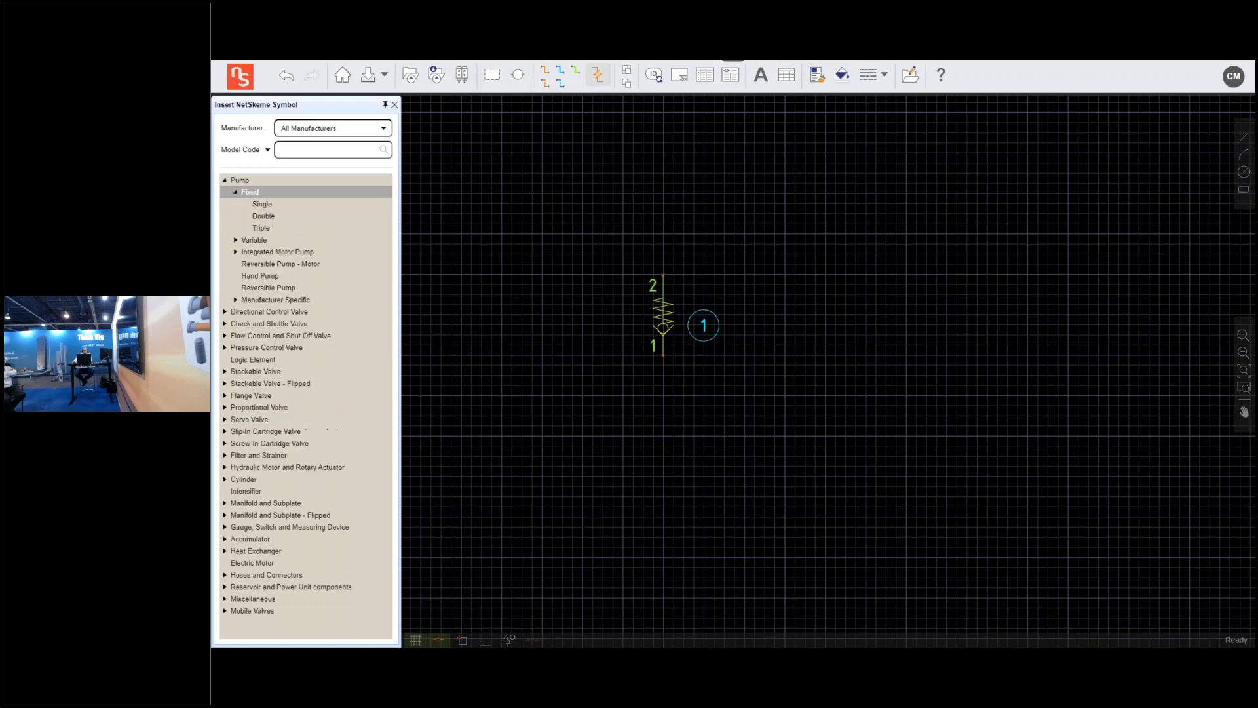
pyautogui.click(272, 218)
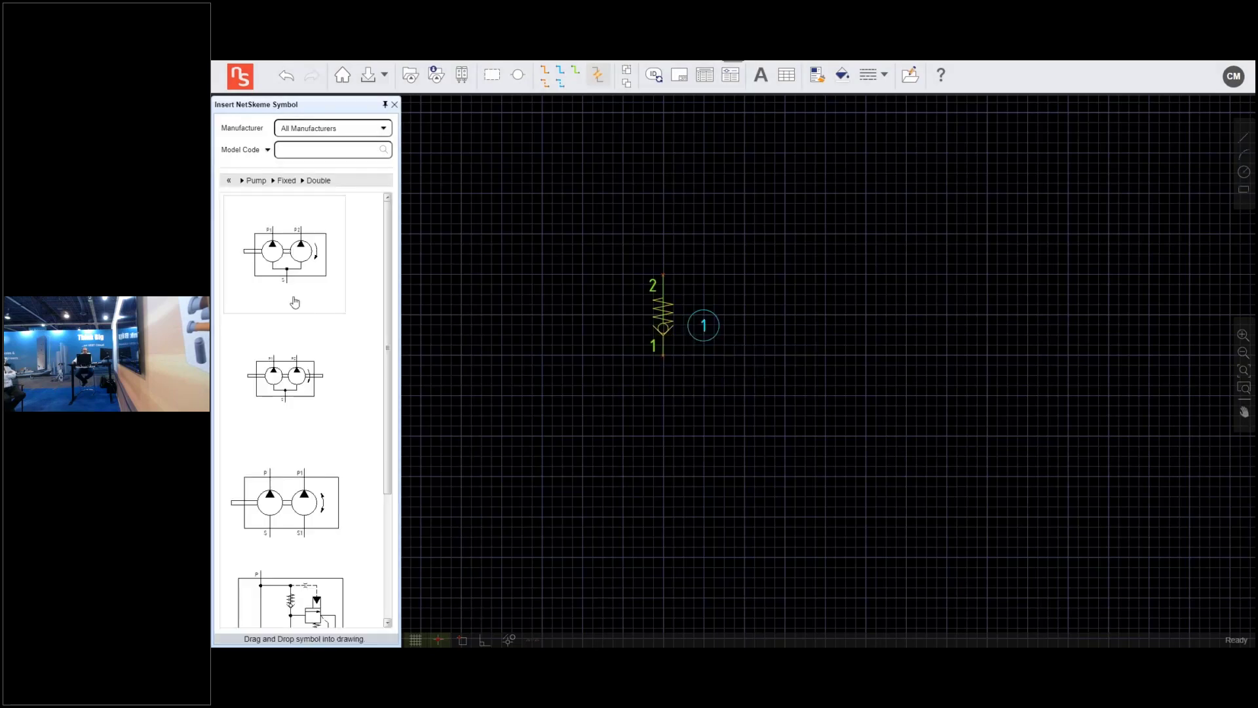
pyautogui.moveTo(293, 518); pyautogui.dragTo(760, 432)
pyautogui.scroll(-2, 760, 449)
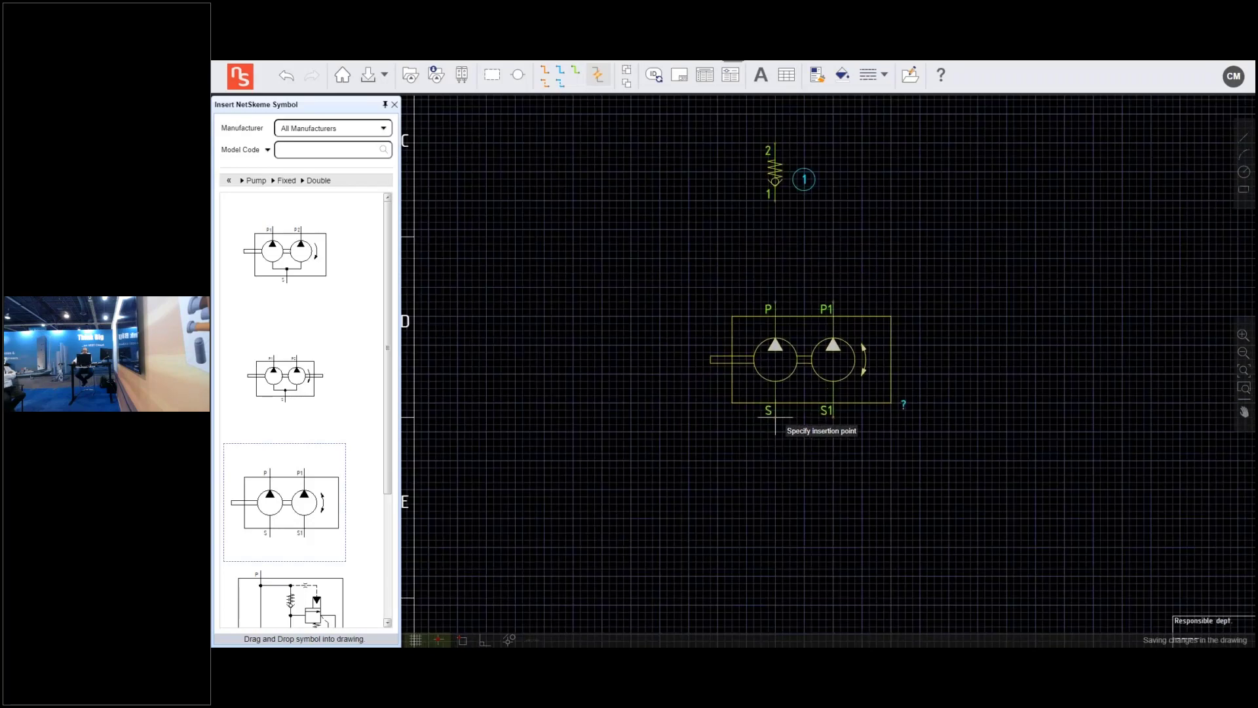
pyautogui.click(775, 411)
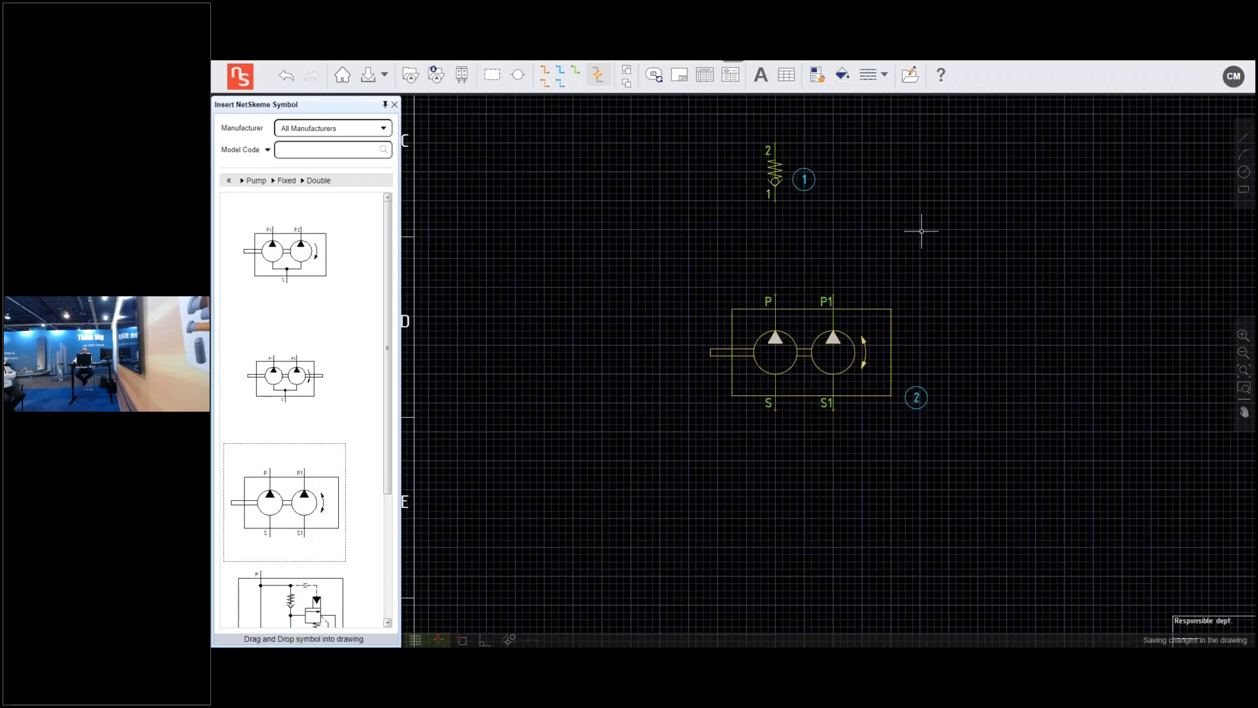
# Draw an orange connection line from pump port P to port 1 of the check valve
pyautogui.moveTo(851, 198); pyautogui.dragTo(756, 316)
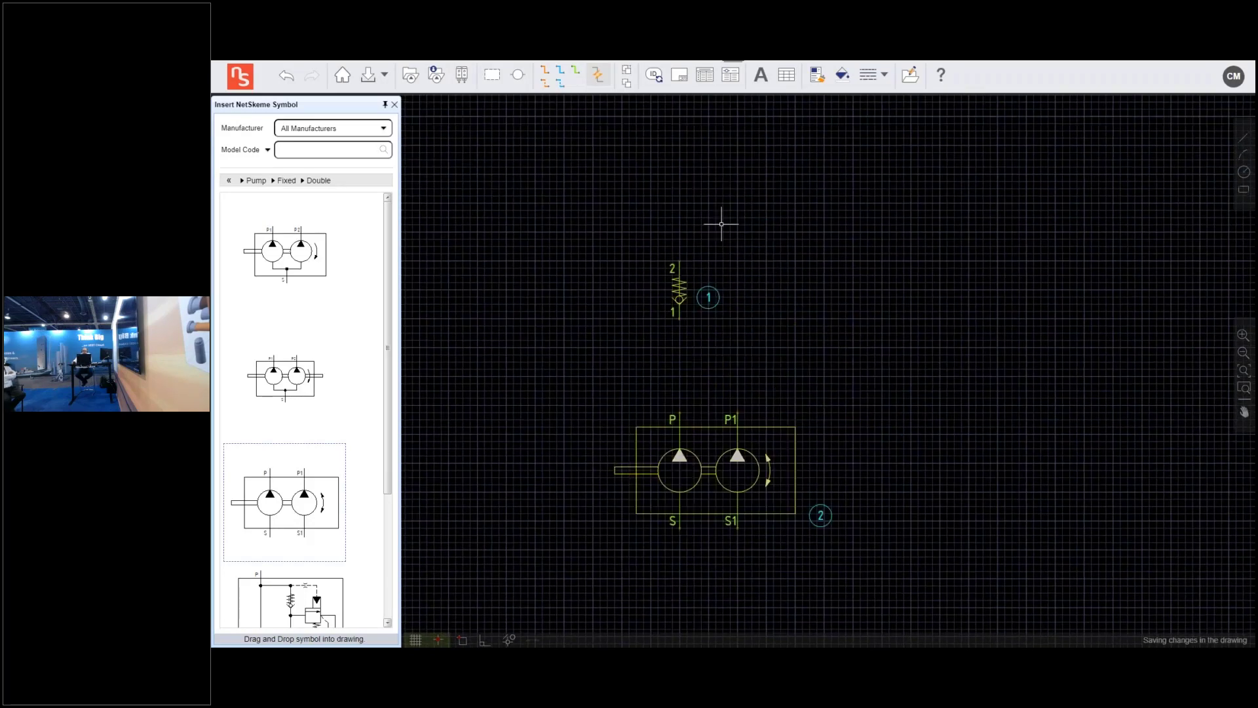
pyautogui.moveTo(653, 373); pyautogui.dragTo(723, 290)
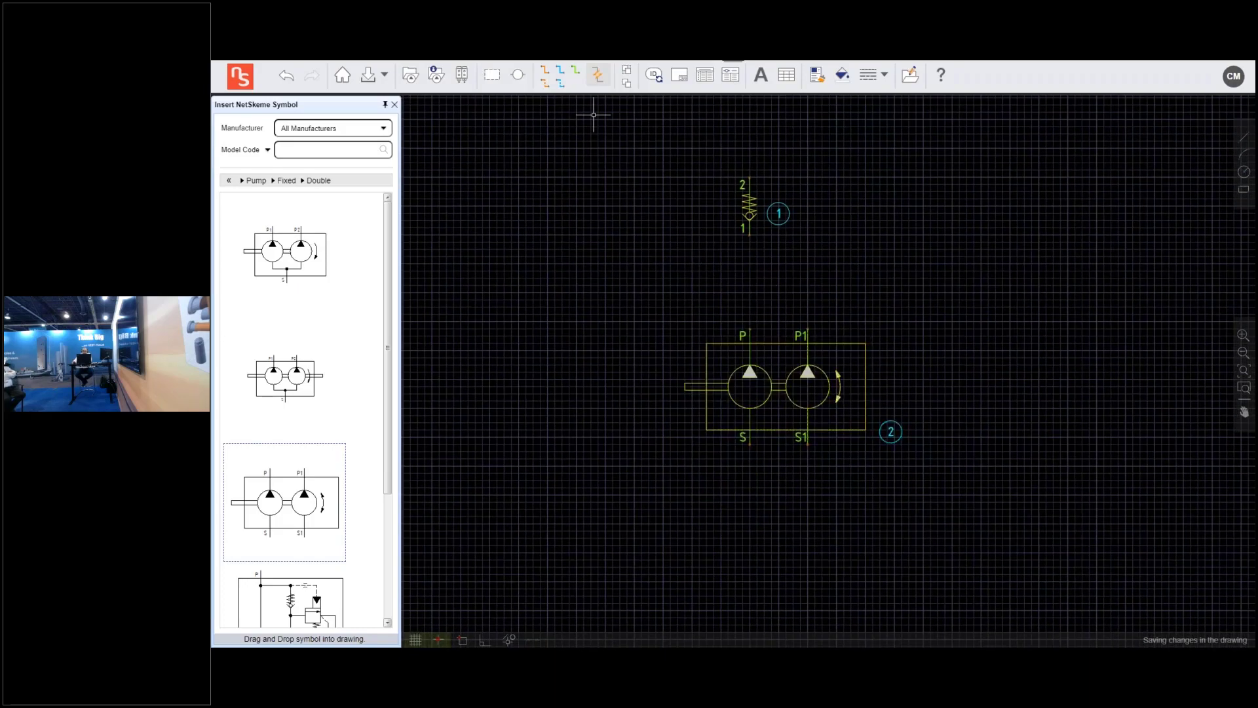
pyautogui.click(545, 69)
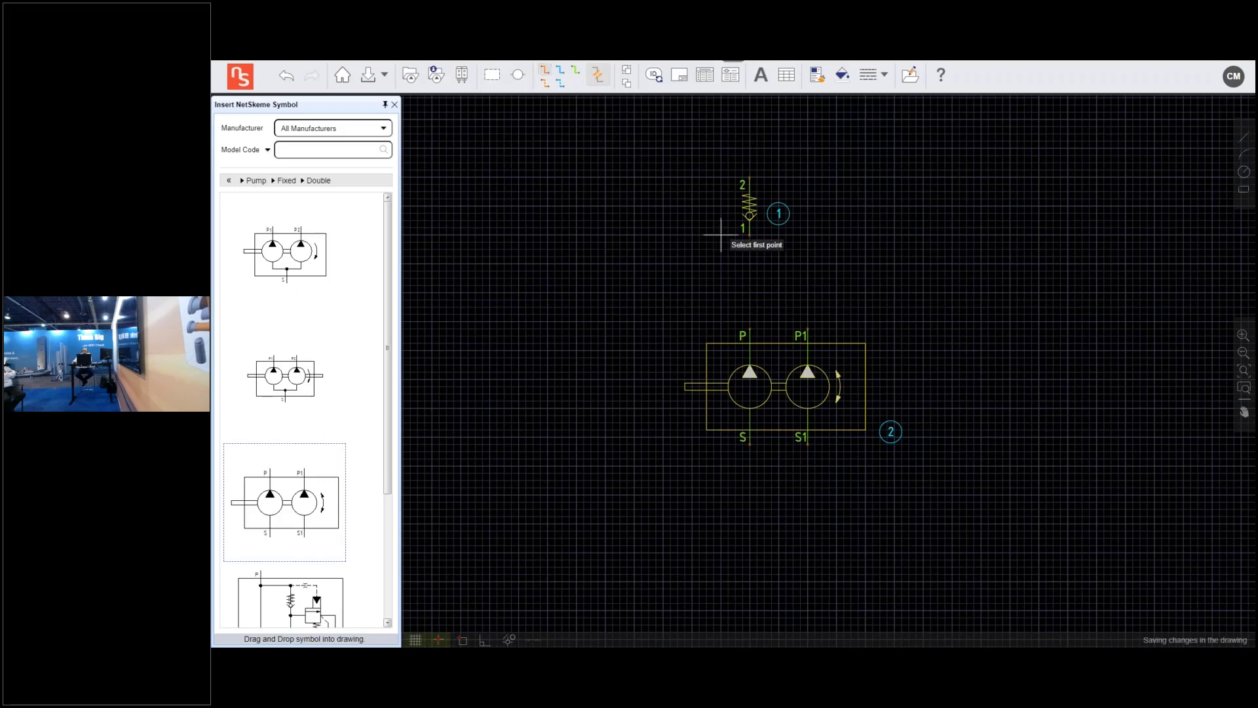
pyautogui.click(750, 329)
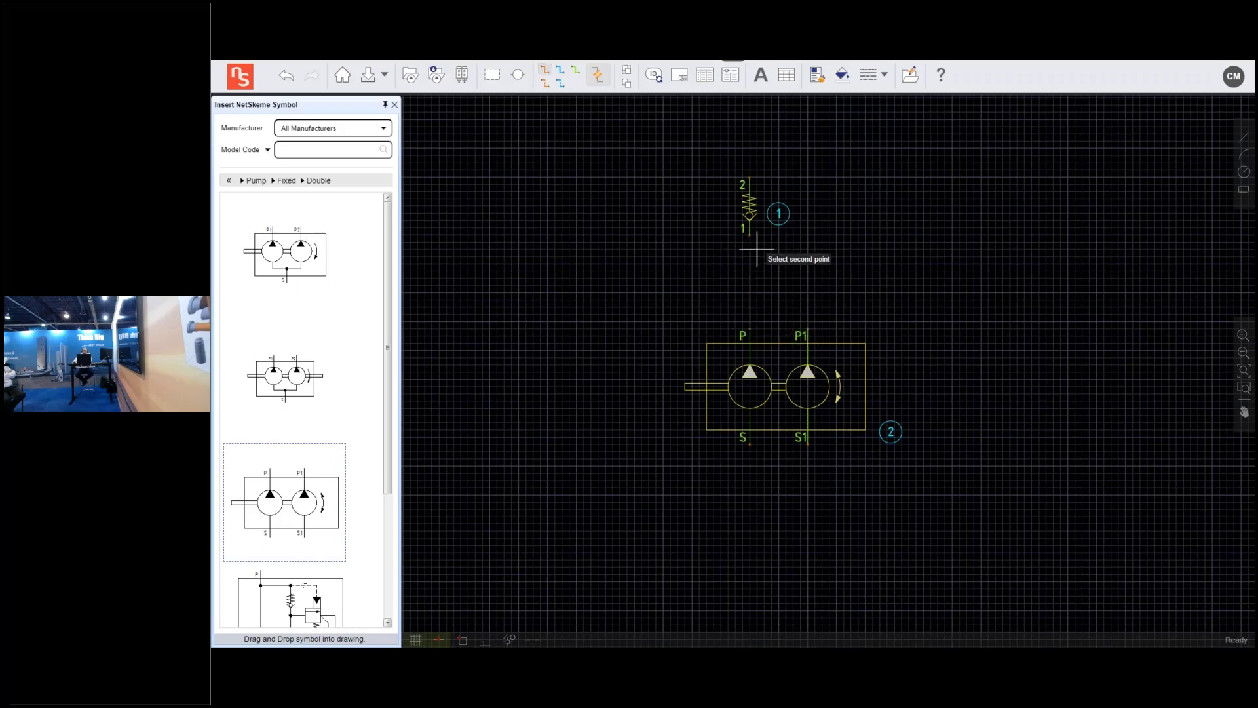
pyautogui.click(750, 227)
pyautogui.moveTo(886, 227); pyautogui.dragTo(840, 290)
pyautogui.press('Escape')
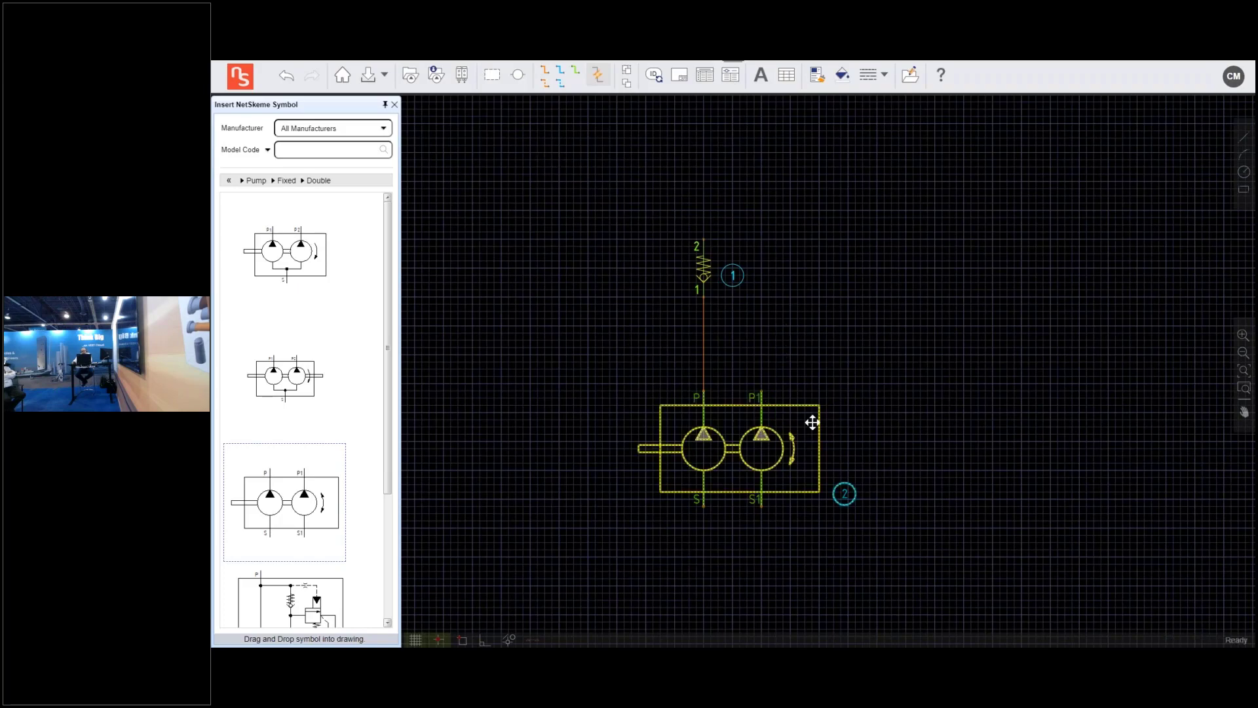
pyautogui.moveTo(842, 332); pyautogui.dragTo(810, 394)
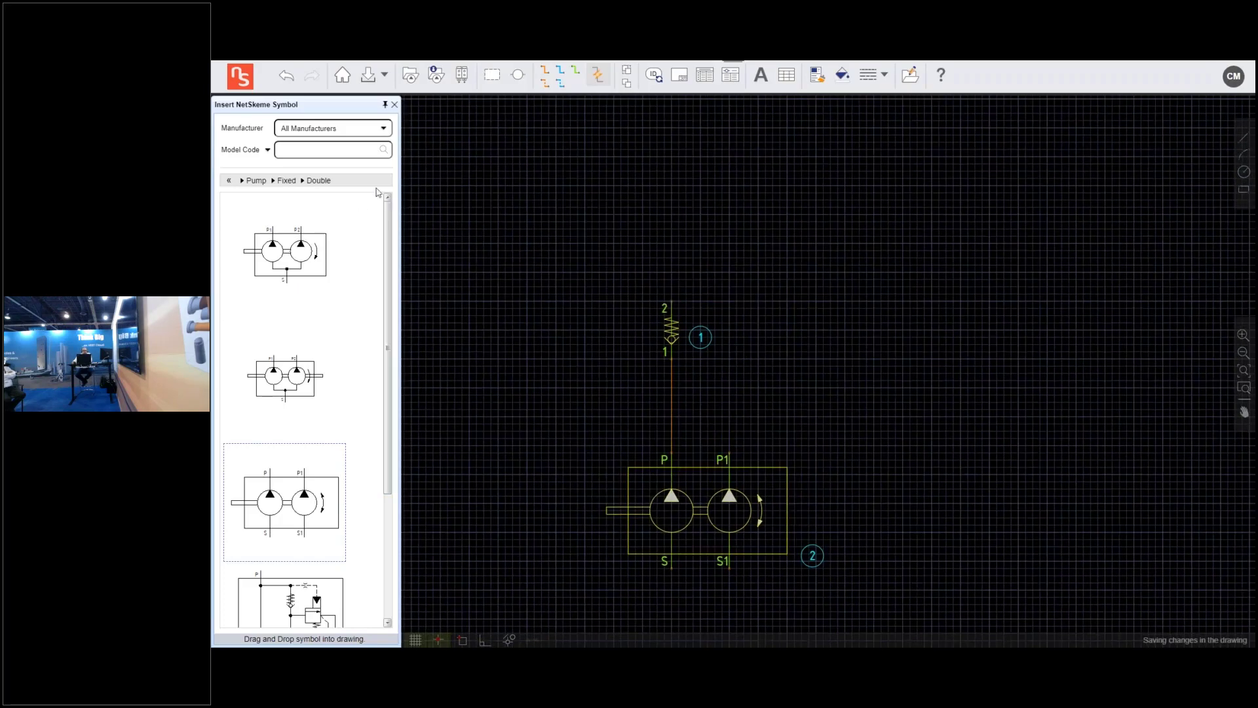
# Draw an orange line straight up from pump port P1 and join port 2 of the check valve to it
pyautogui.click(551, 70)
pyautogui.click(728, 461)
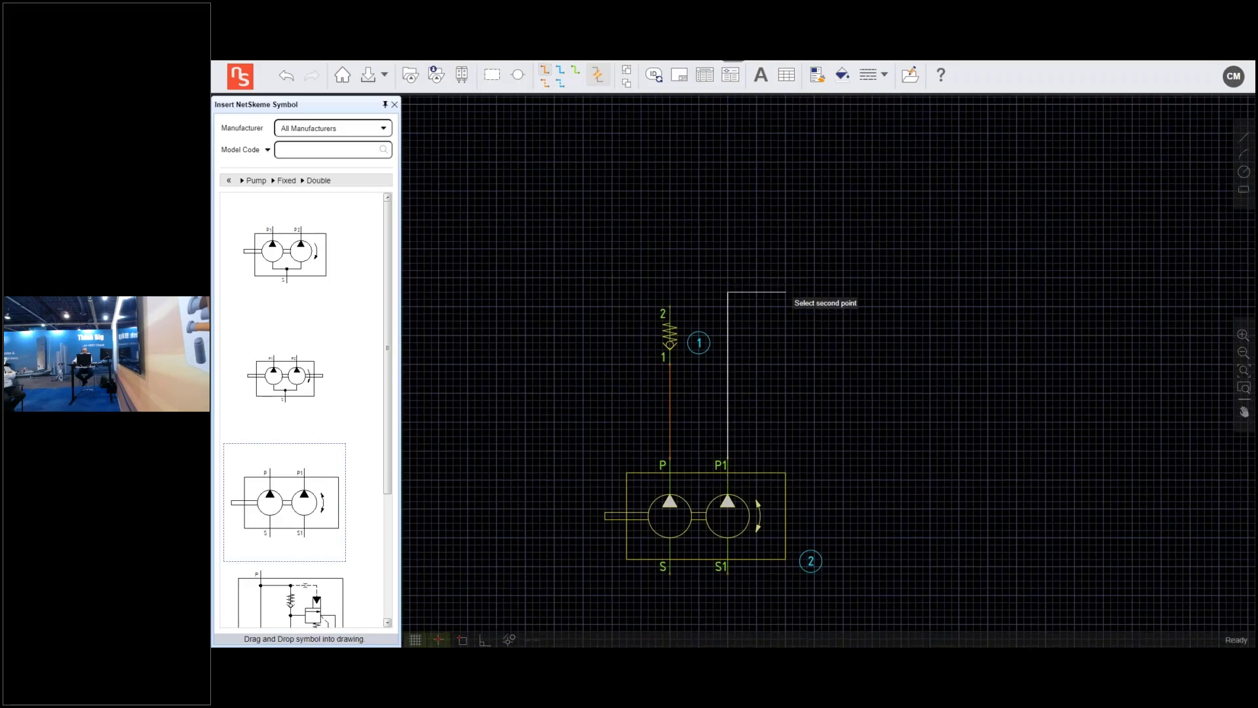
pyautogui.click(696, 167)
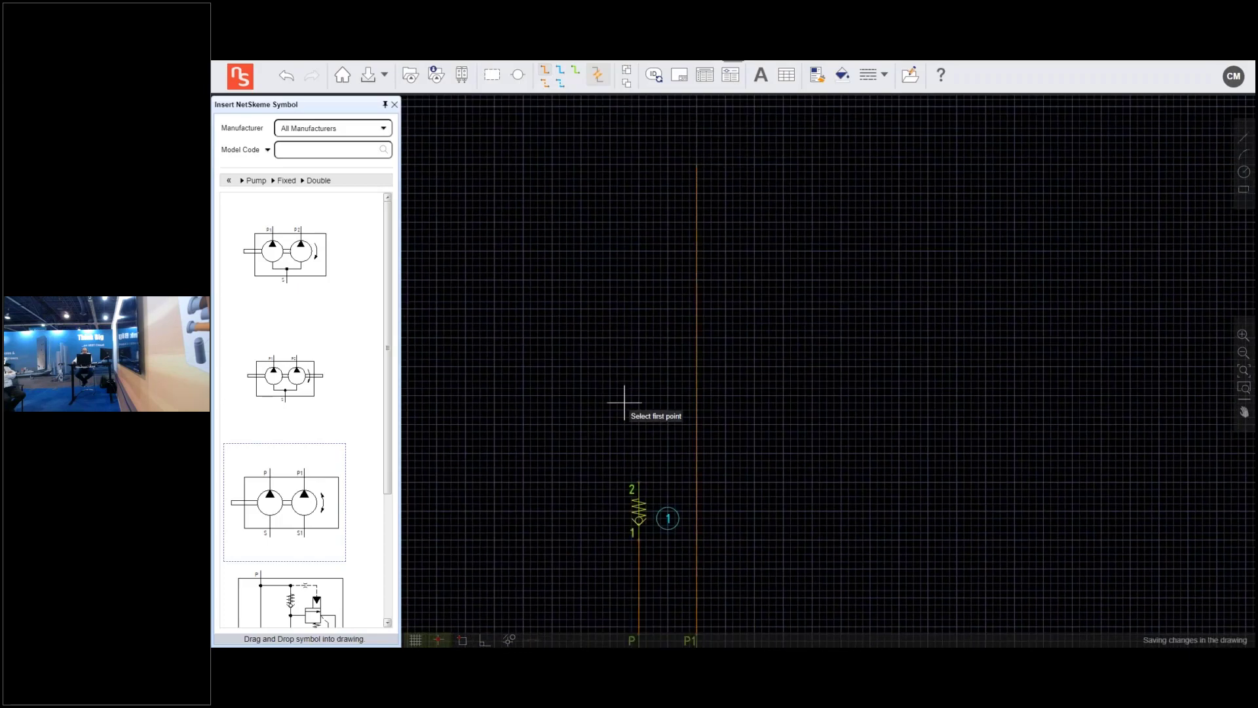
pyautogui.click(639, 481)
pyautogui.click(696, 351)
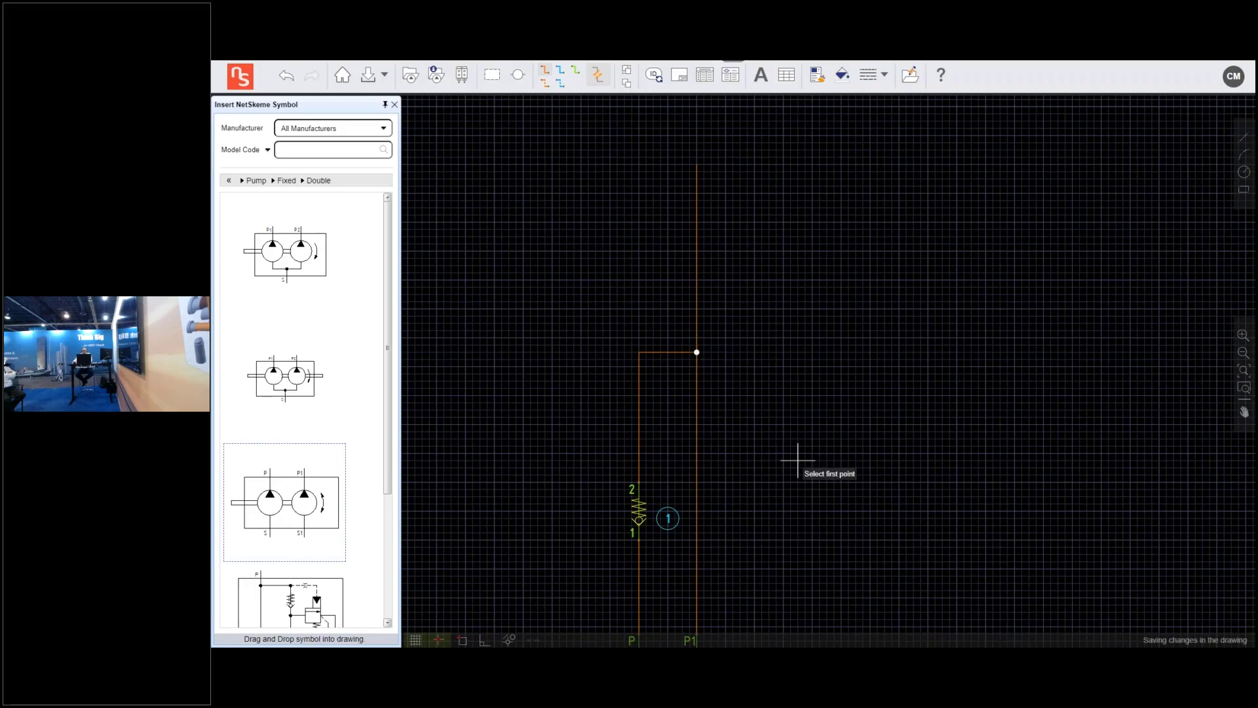
pyautogui.moveTo(797, 460); pyautogui.dragTo(848, 351)
pyautogui.press('Escape')
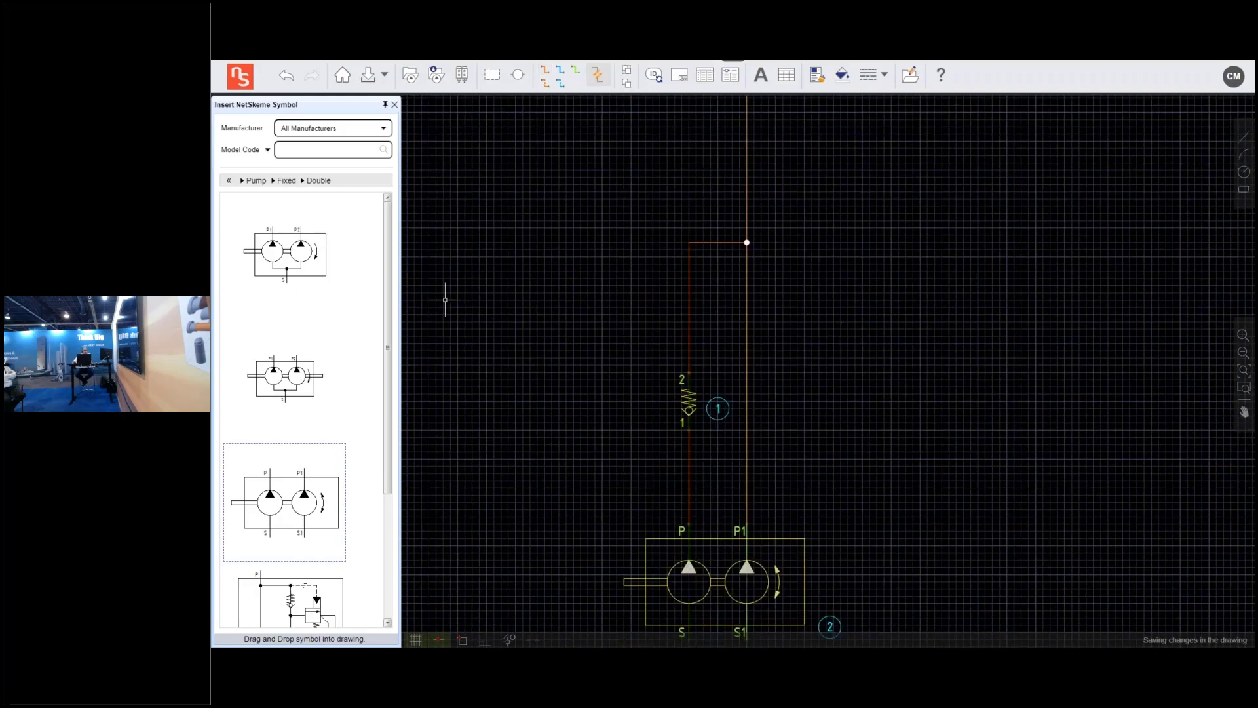
# Find model code RV10-20 in the symbol library and insert its adjustable relief valve symbol to the right of the P1 line
pyautogui.click(229, 180)
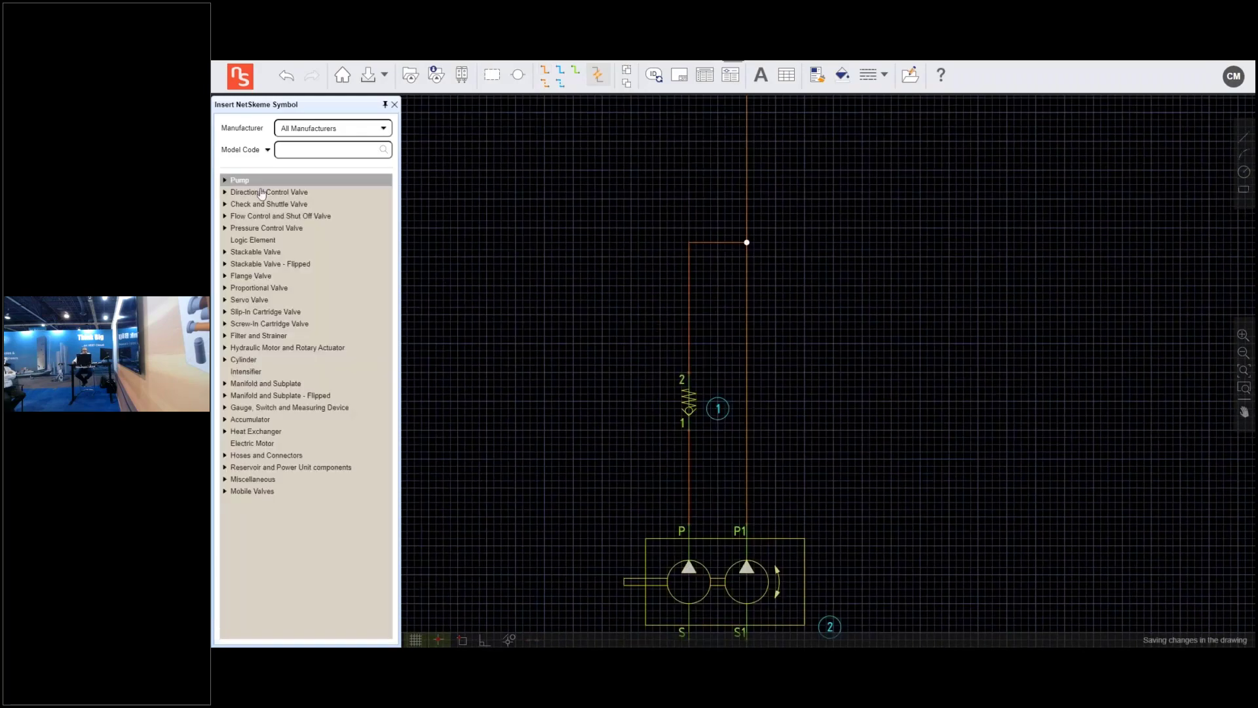
pyautogui.click(228, 325)
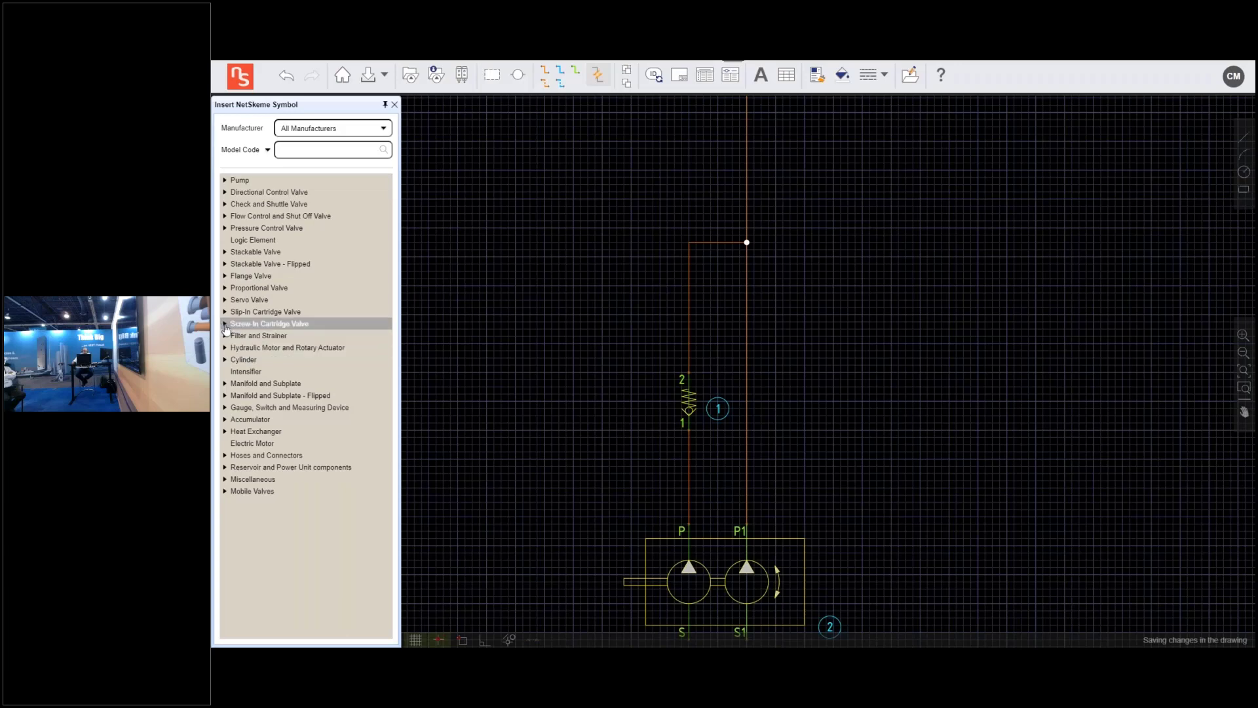
pyautogui.click(226, 325)
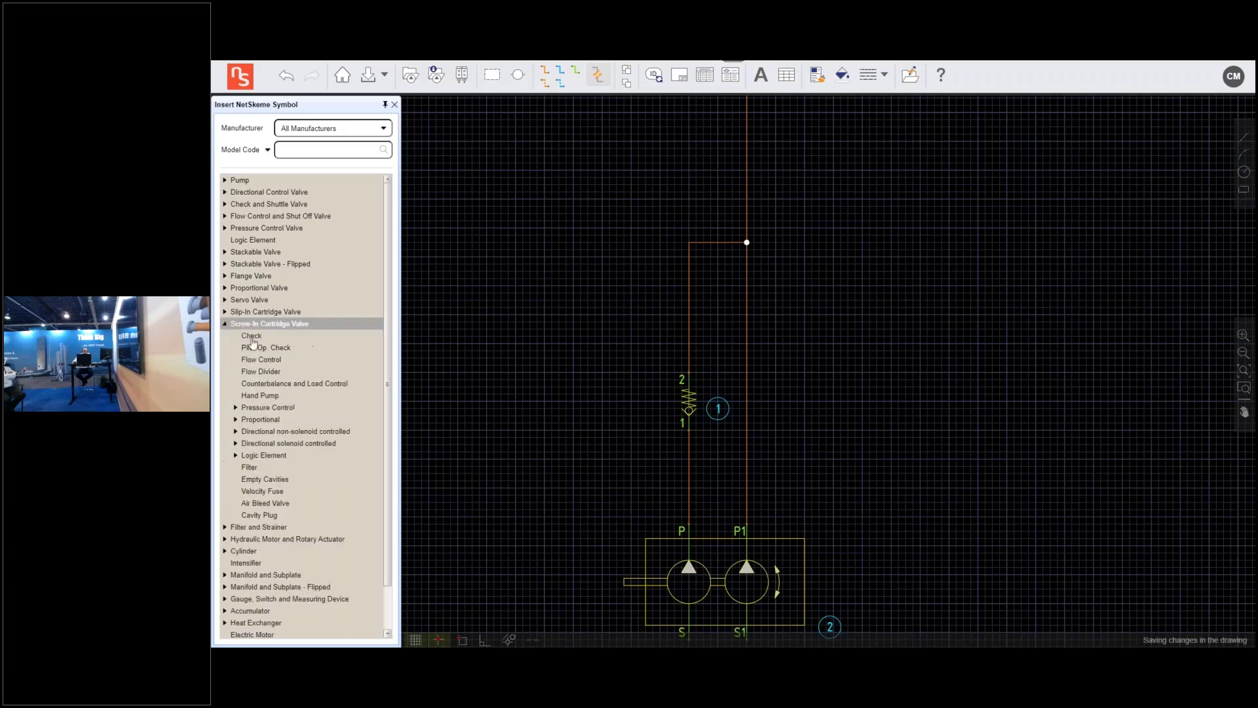
pyautogui.click(235, 407)
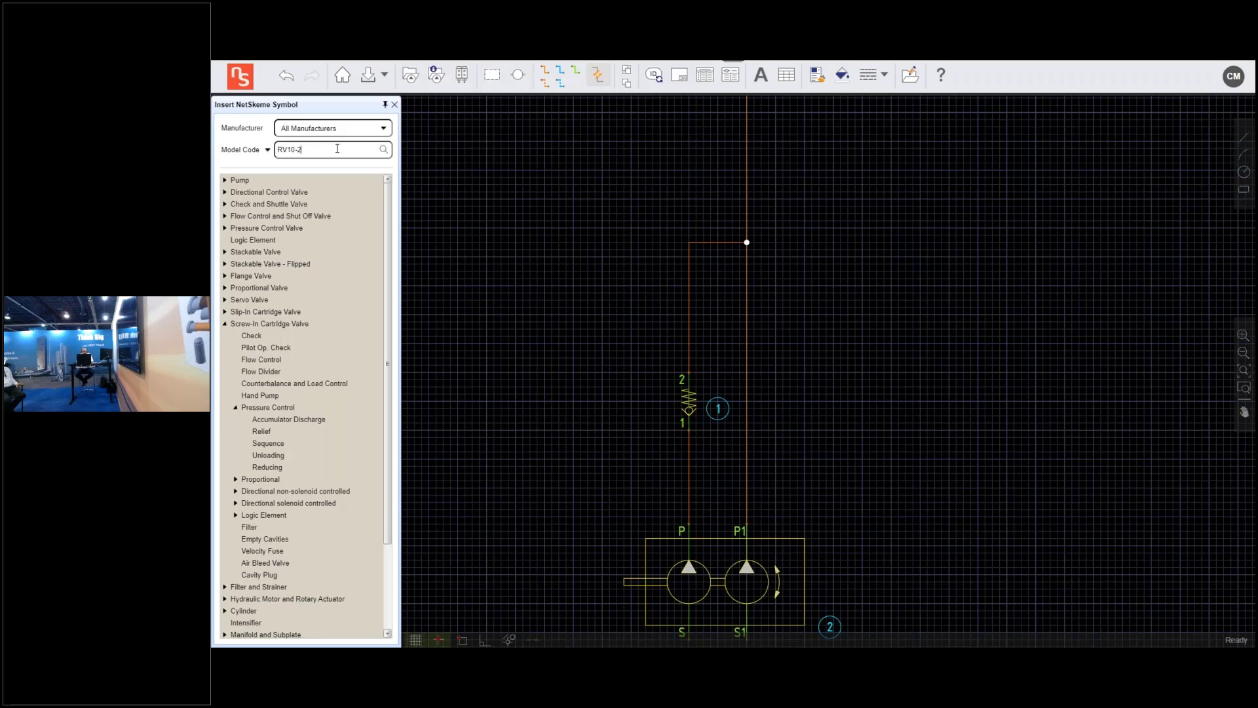
pyautogui.click(381, 150)
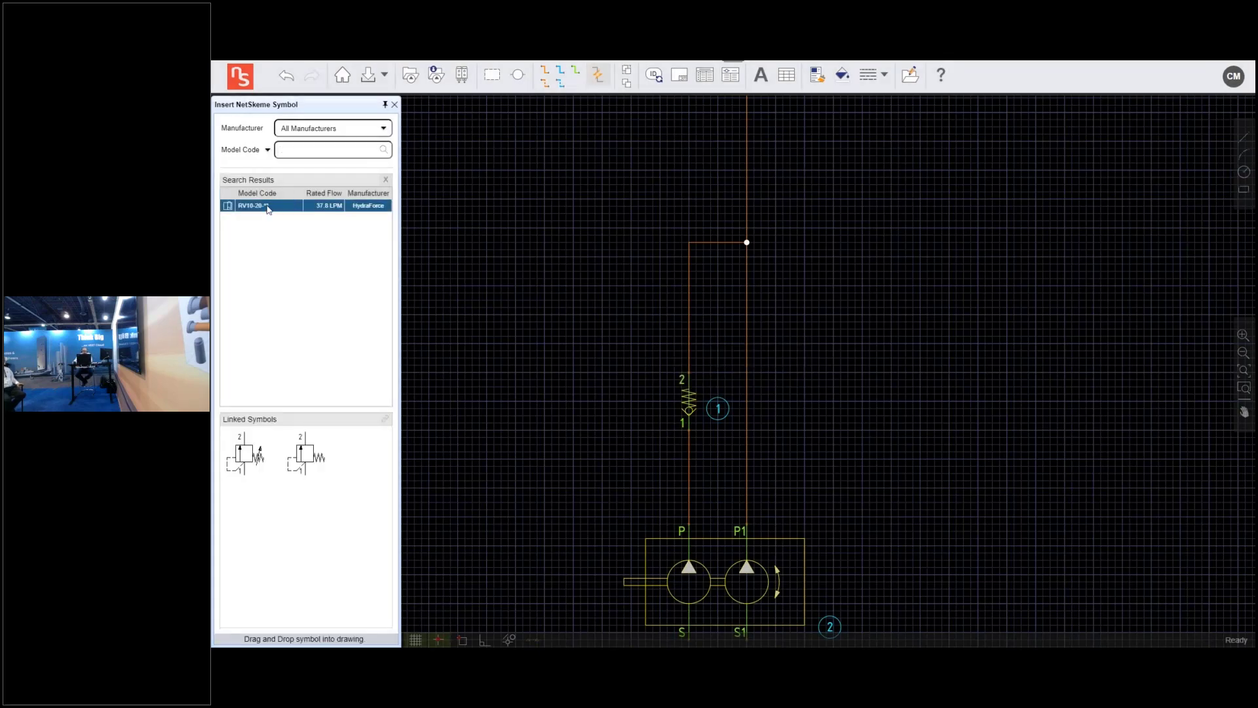
pyautogui.moveTo(244, 462); pyautogui.dragTo(869, 387)
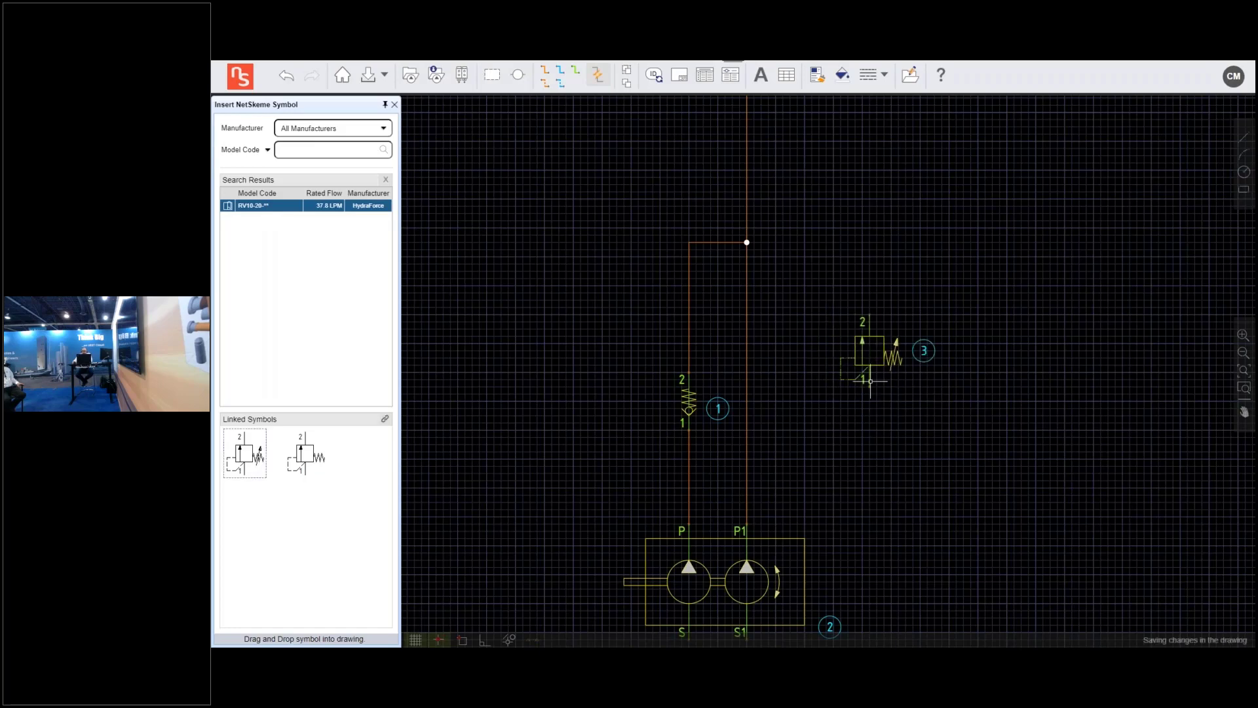
# Shift the relief valve slightly toward the P1 line and rotate it right so that port 1 faces the line
pyautogui.click(868, 334)
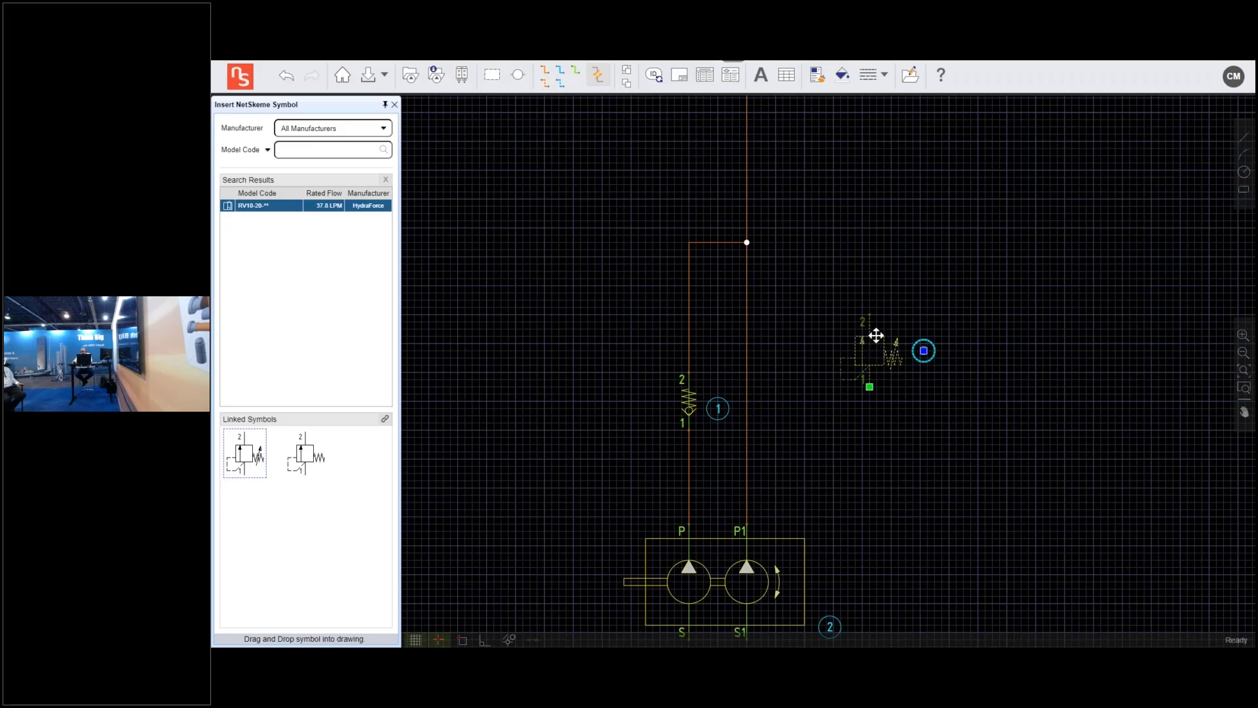
pyautogui.press('Left')
pyautogui.press('Left')
pyautogui.press('Left')
pyautogui.press('Left')
pyautogui.press('Left')
pyautogui.press('Right')
pyautogui.press('Right')
pyautogui.press('Right')
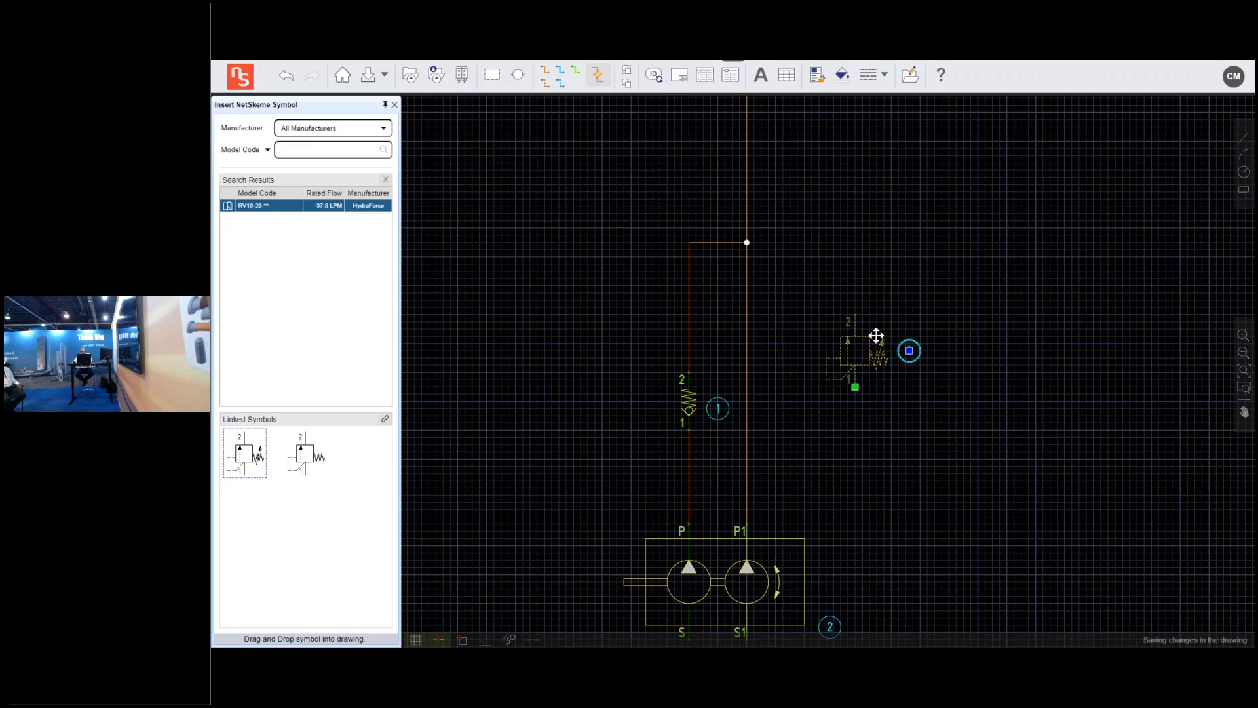
pyautogui.press('Down')
pyautogui.rightClick(858, 366)
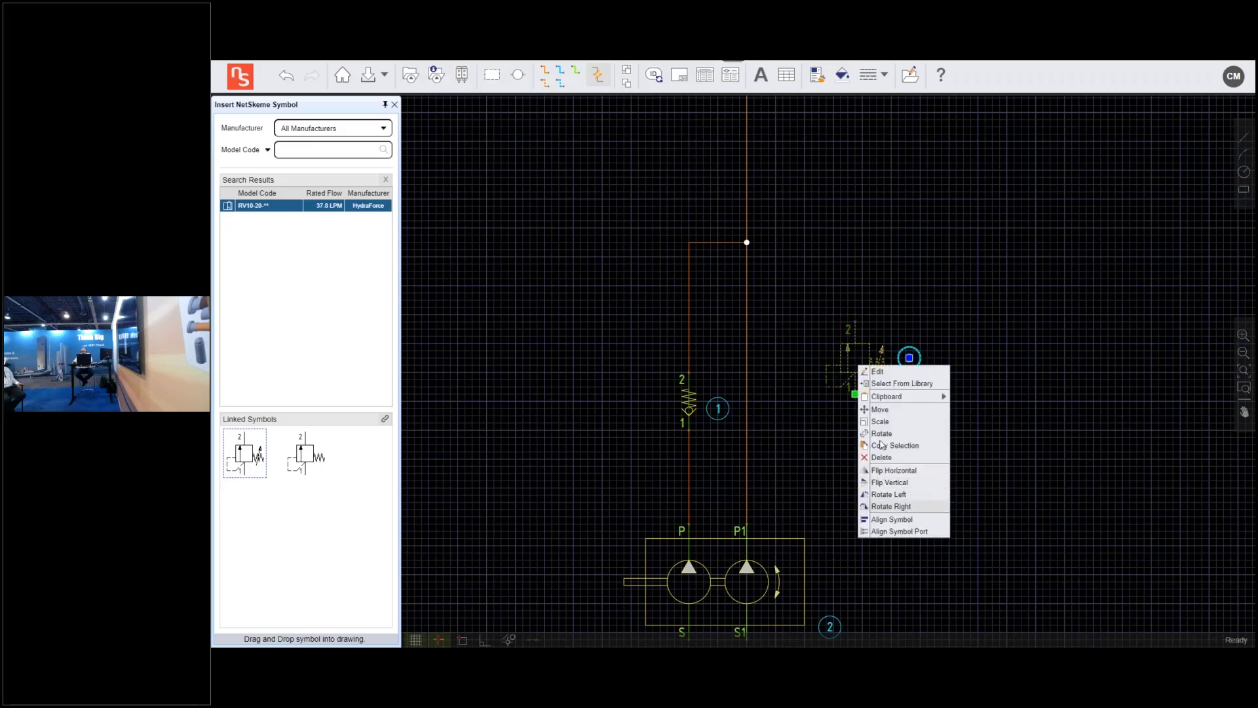
pyautogui.press('Return')
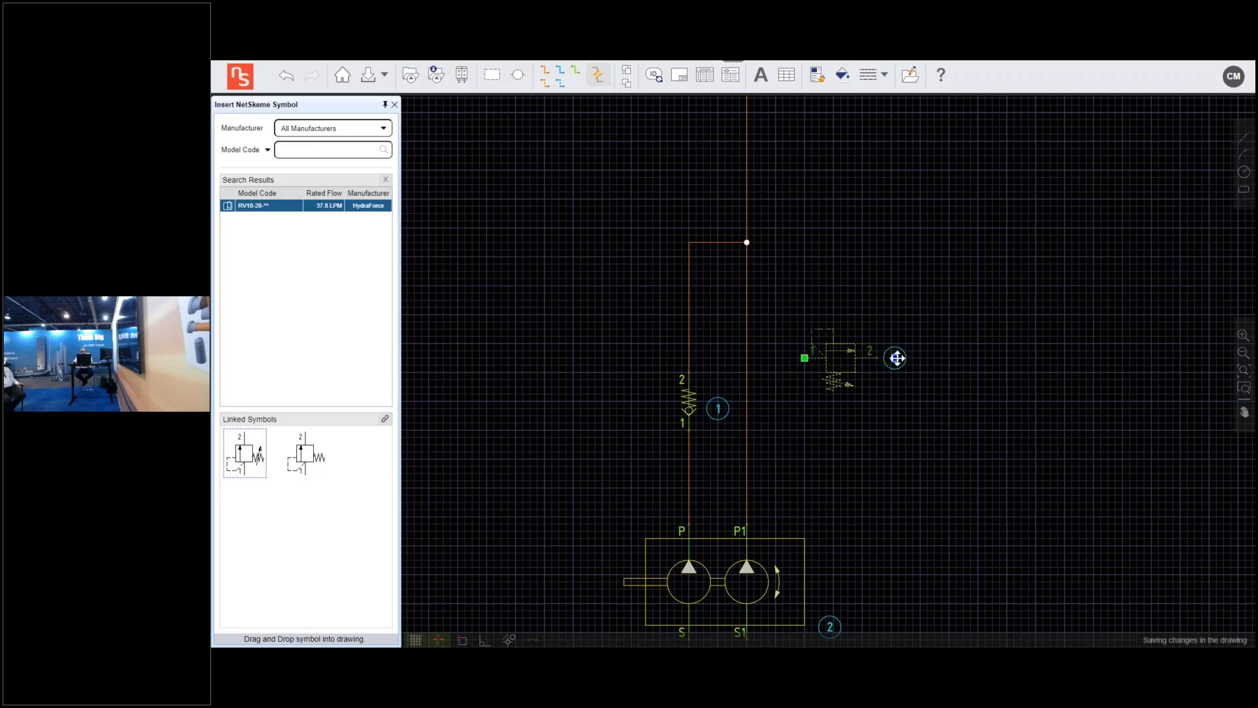
# Move item balloon 3 to just above the rotated relief valve
pyautogui.moveTo(895, 357); pyautogui.dragTo(845, 314)
pyautogui.scroll(2, 820, 321)
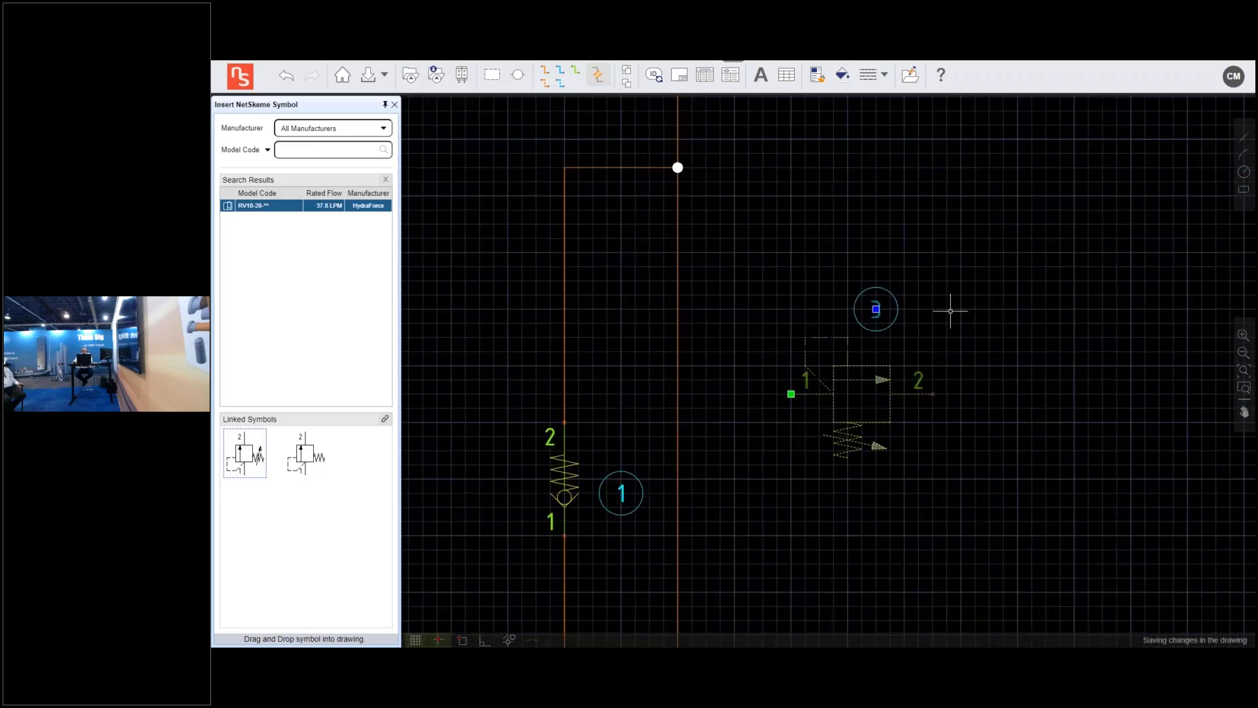
pyautogui.press('Escape')
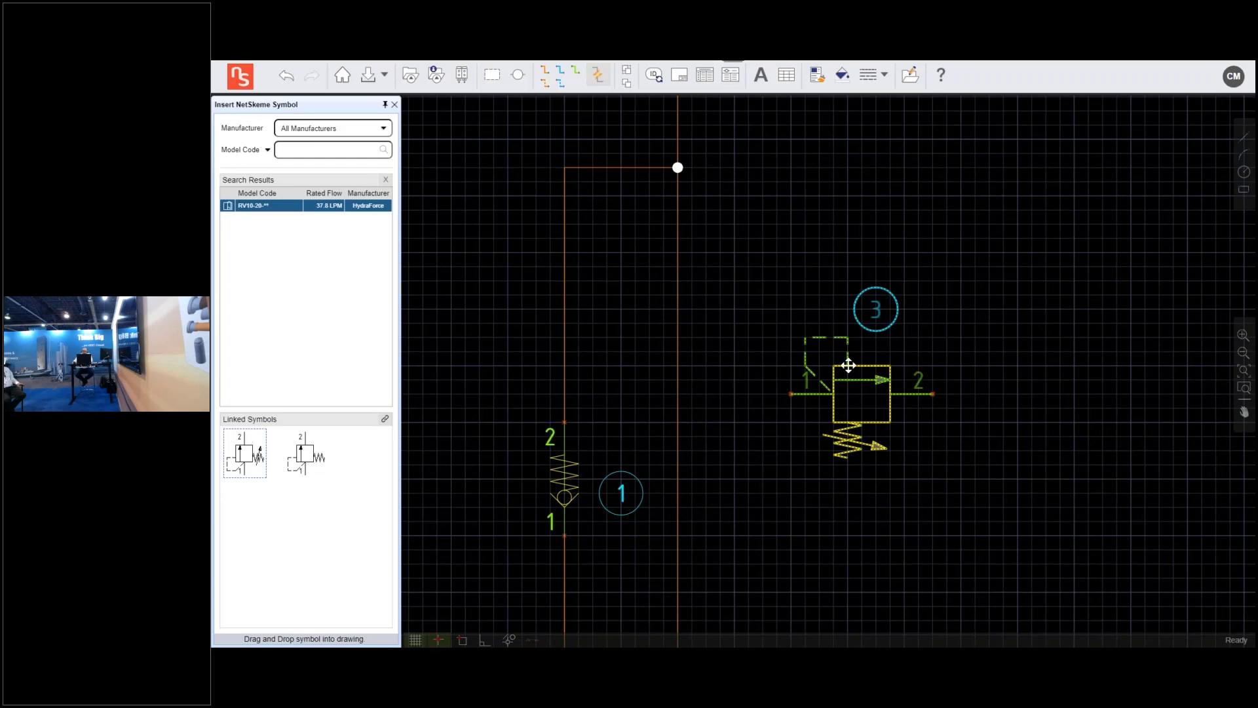
# Set the relief valve's pressure setting to 180 bar in its model data
pyautogui.moveTo(848, 365); pyautogui.dragTo(848, 368)
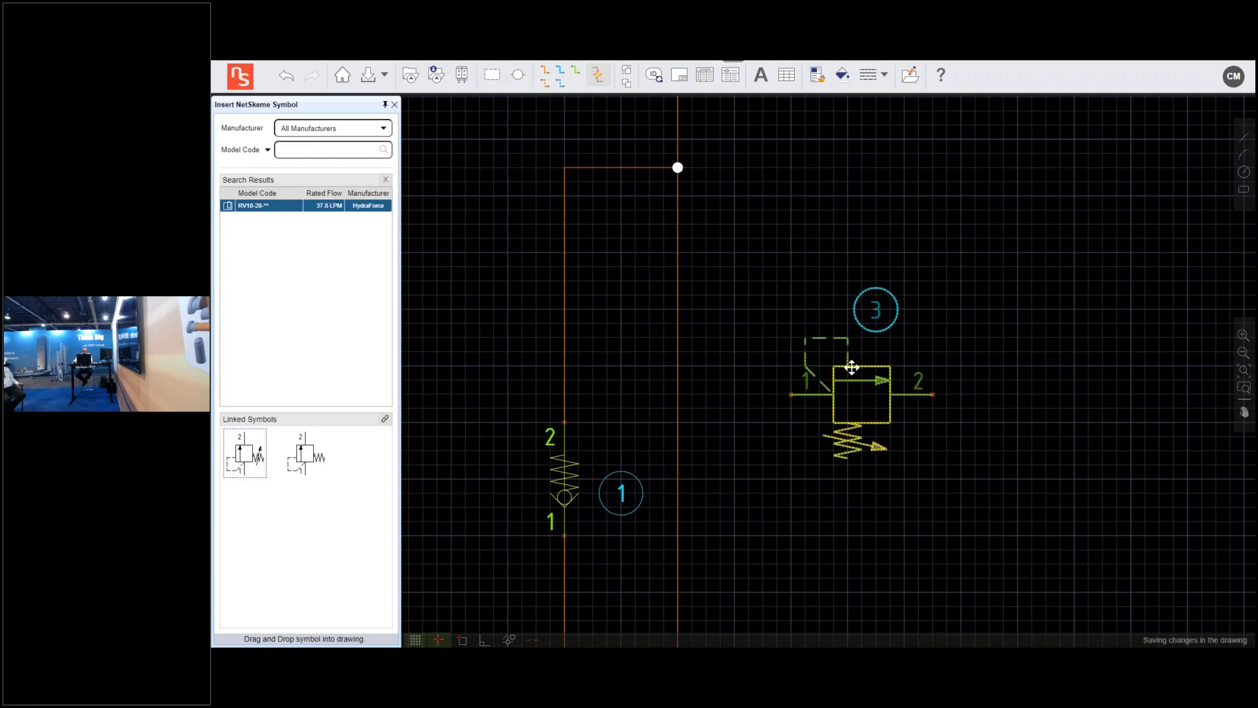
pyautogui.doubleClick(851, 367)
pyautogui.click(769, 308)
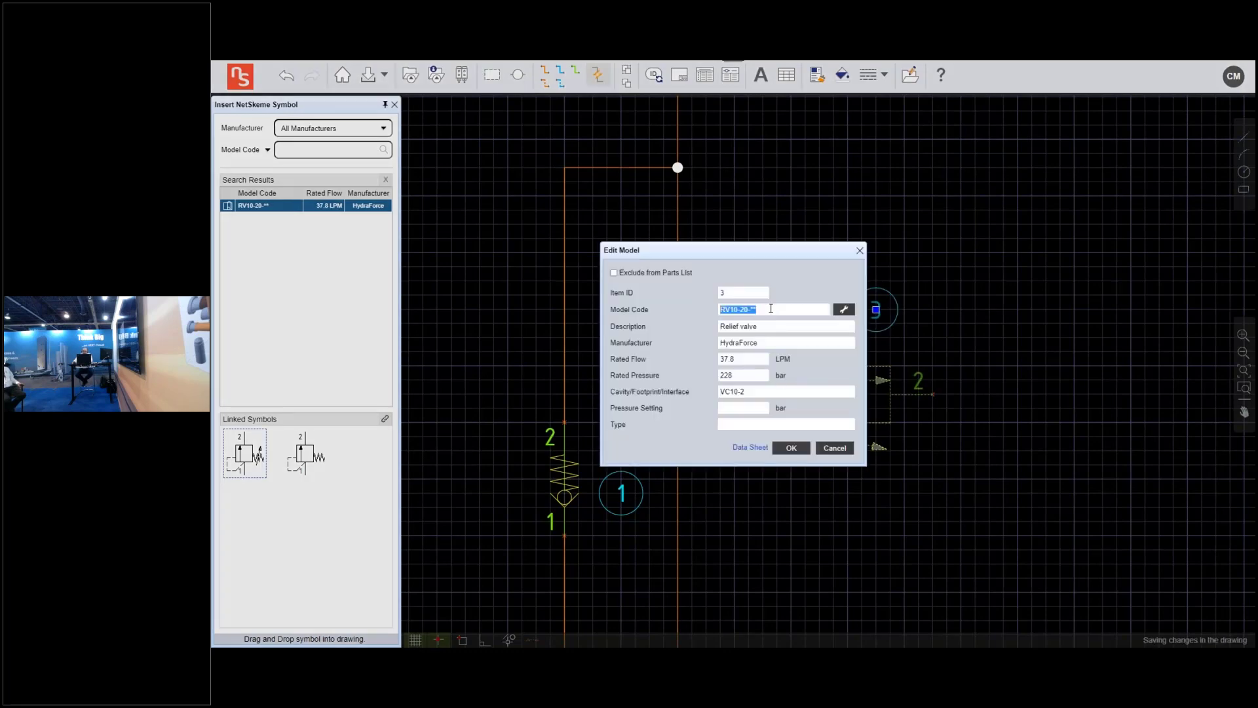
pyautogui.click(769, 308)
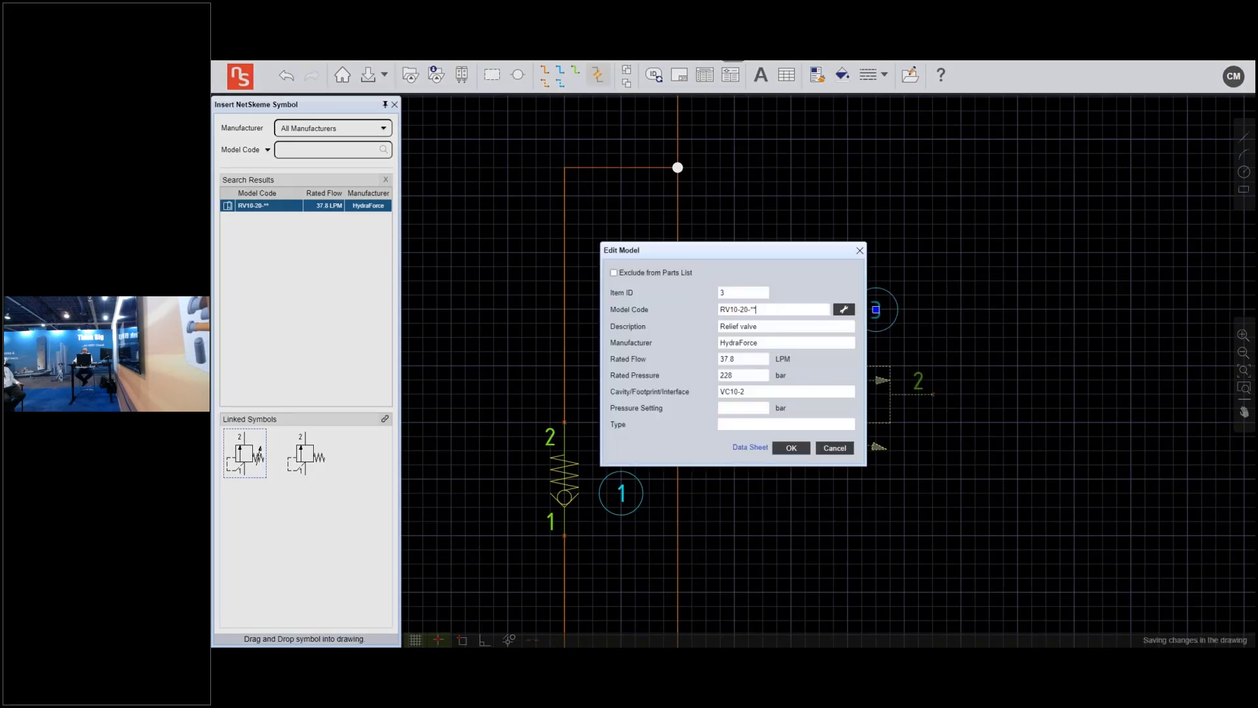
pyautogui.click(740, 409)
pyautogui.write('180')
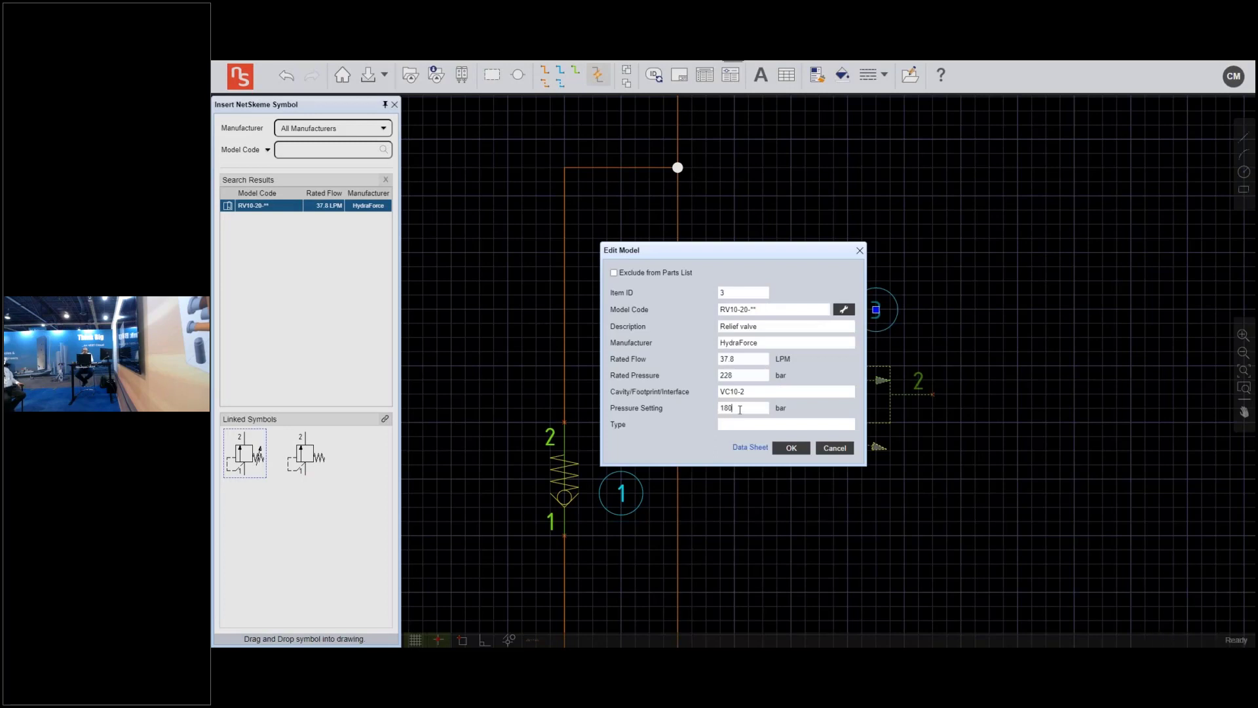
pyautogui.click(793, 450)
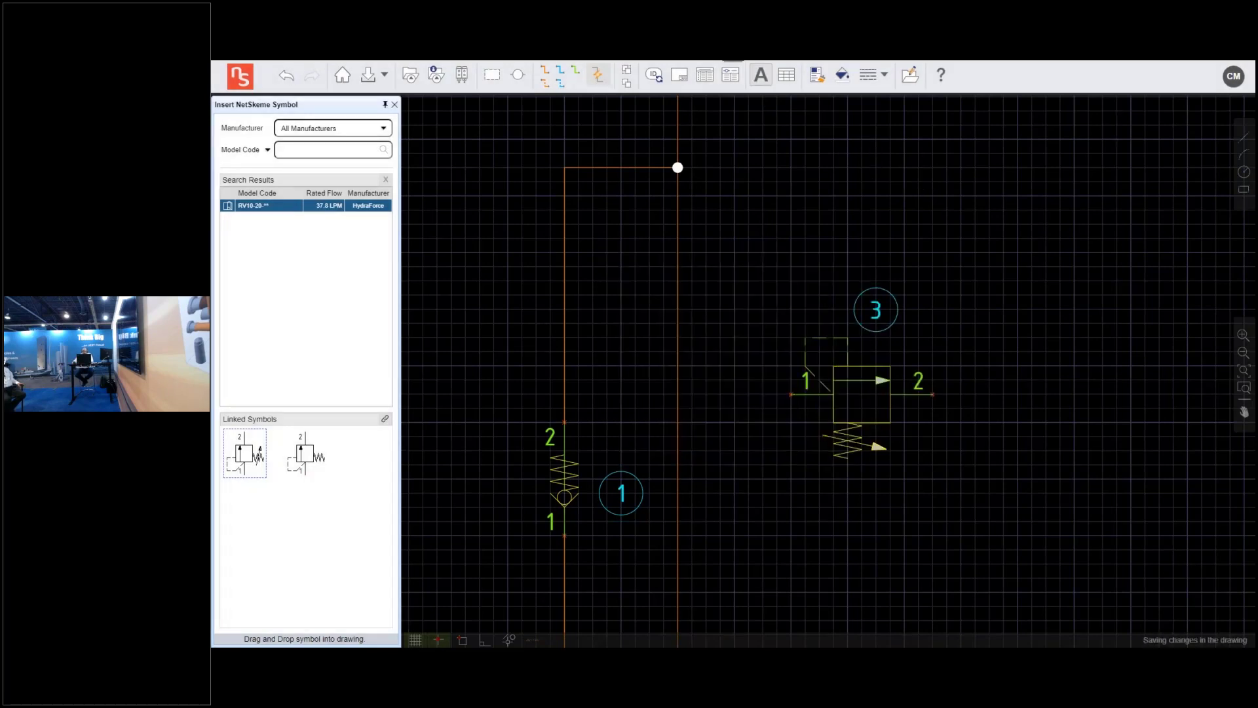
# Add the text note "180 bar" directly beneath the relief valve's spring
pyautogui.click(760, 74)
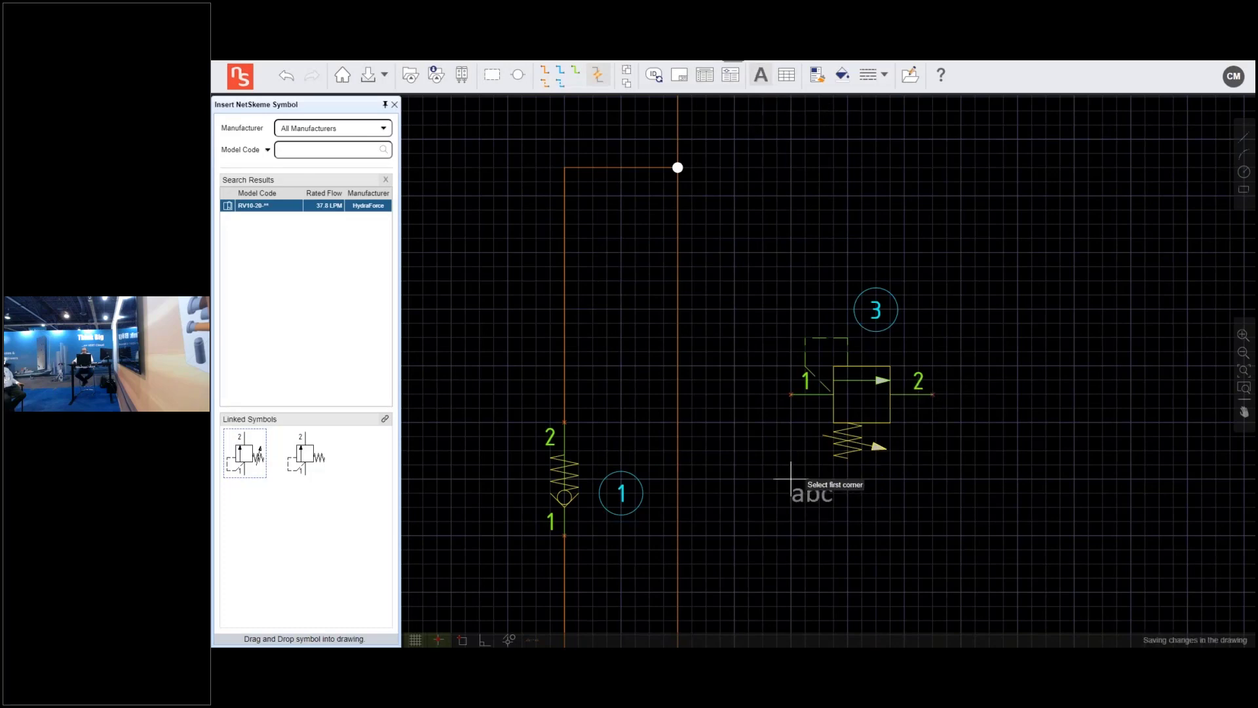
pyautogui.click(806, 458)
pyautogui.click(963, 502)
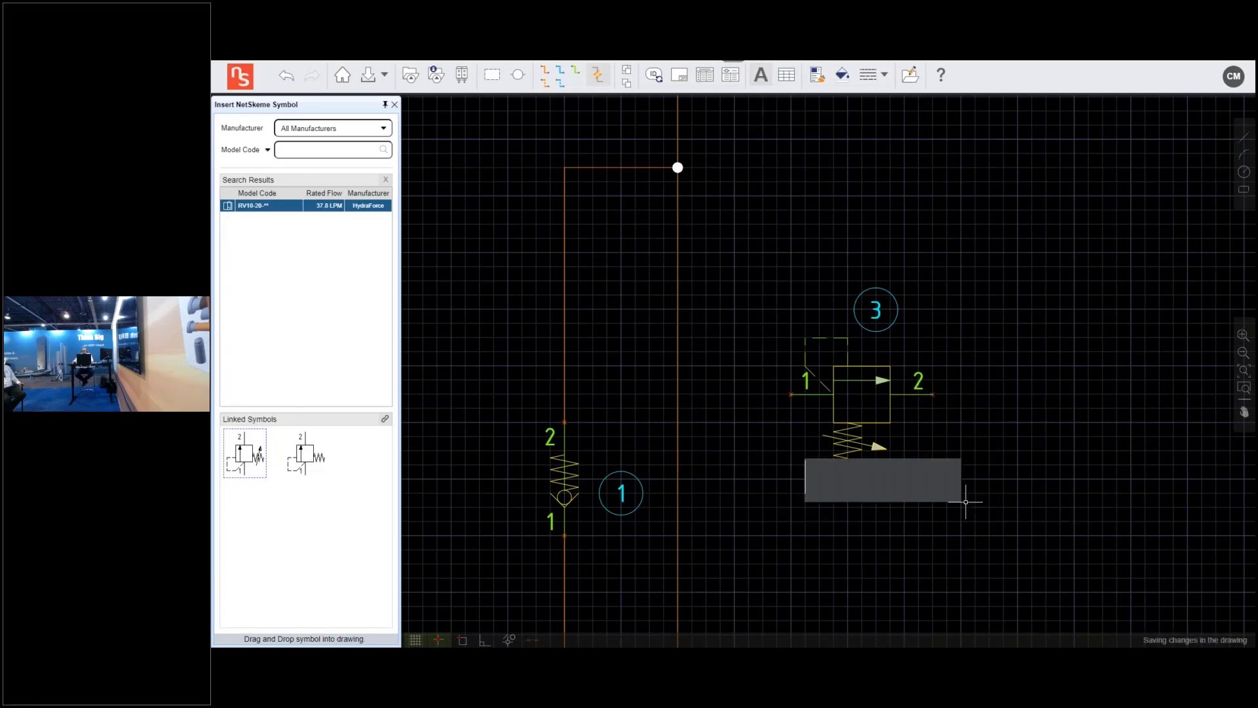
pyautogui.write('180 bar')
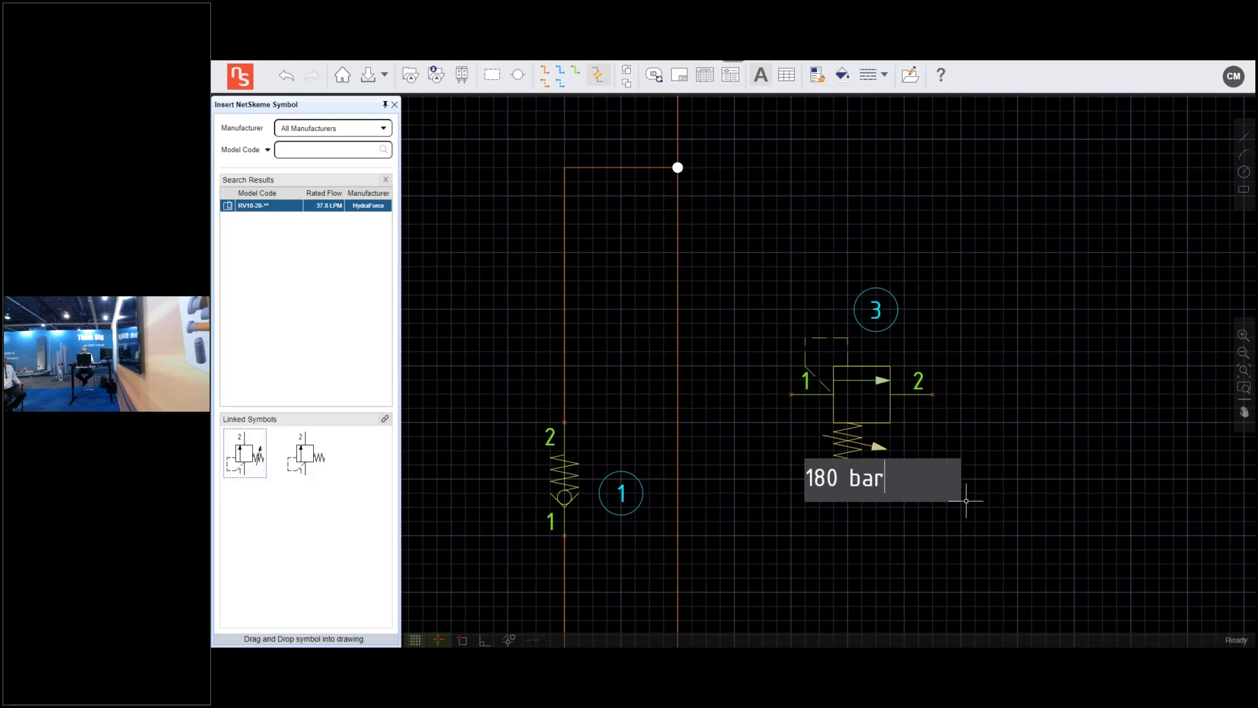
pyautogui.click(1103, 232)
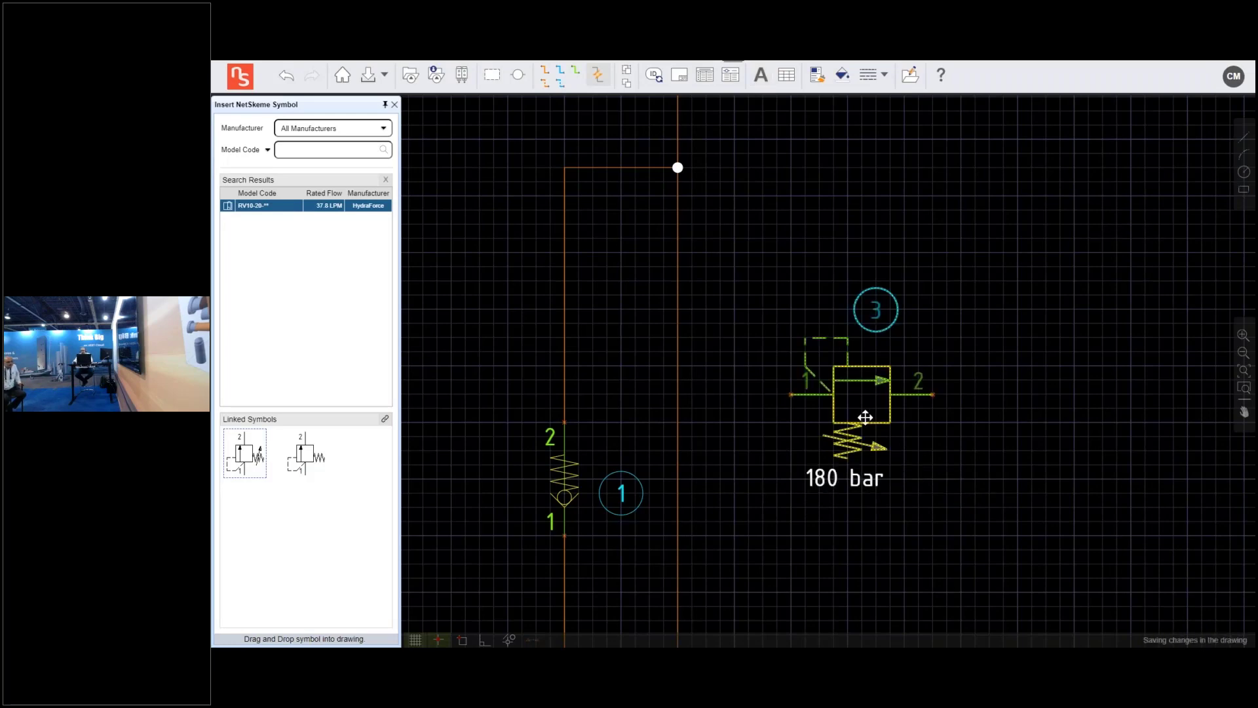
# Draw an orange connection line from port 1 of the relief valve to the vertical P1 line
pyautogui.click(545, 69)
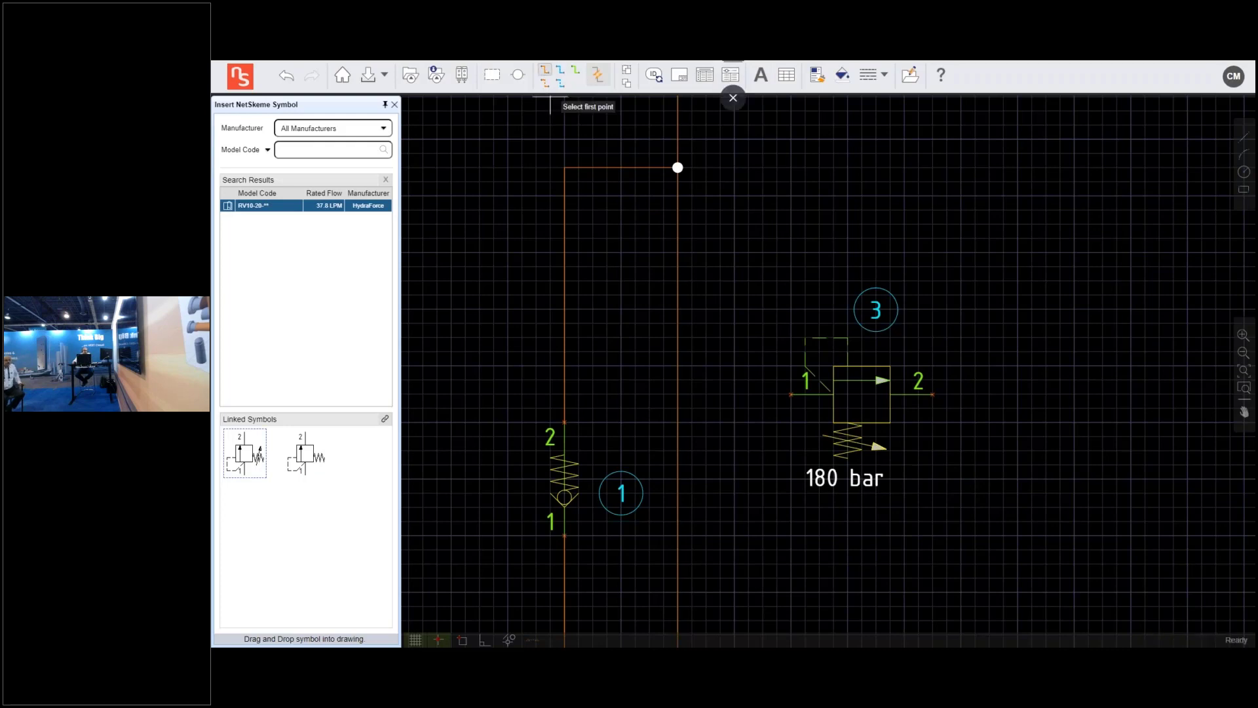
pyautogui.click(790, 394)
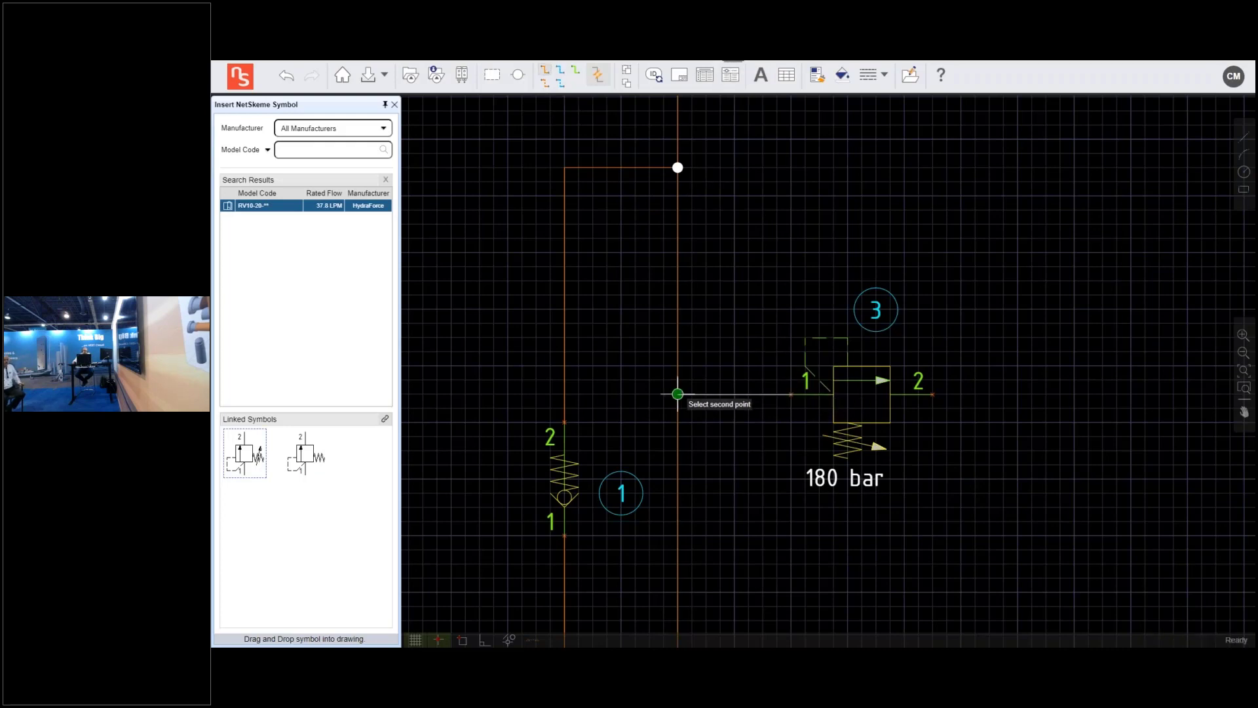
pyautogui.click(677, 394)
pyautogui.scroll(-2, 895, 324)
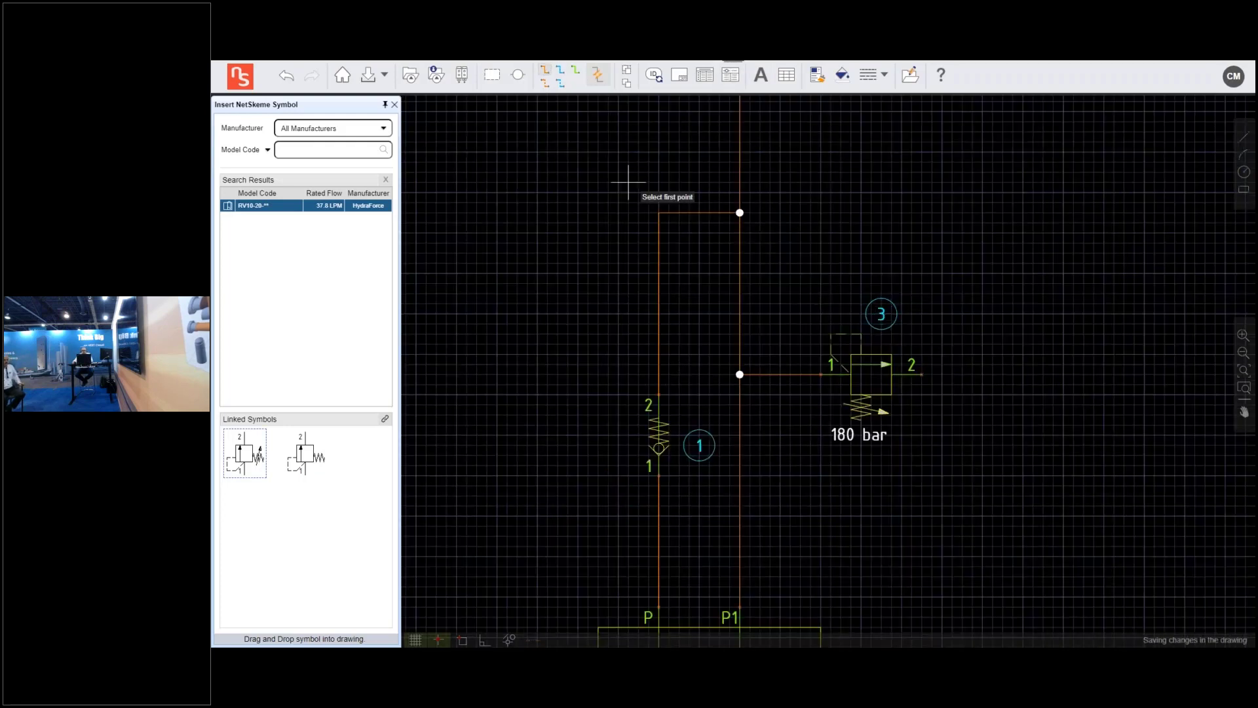
# Draw a blue reservoir line from port 2 of the relief valve to the right and down beside the pump
pyautogui.click(559, 73)
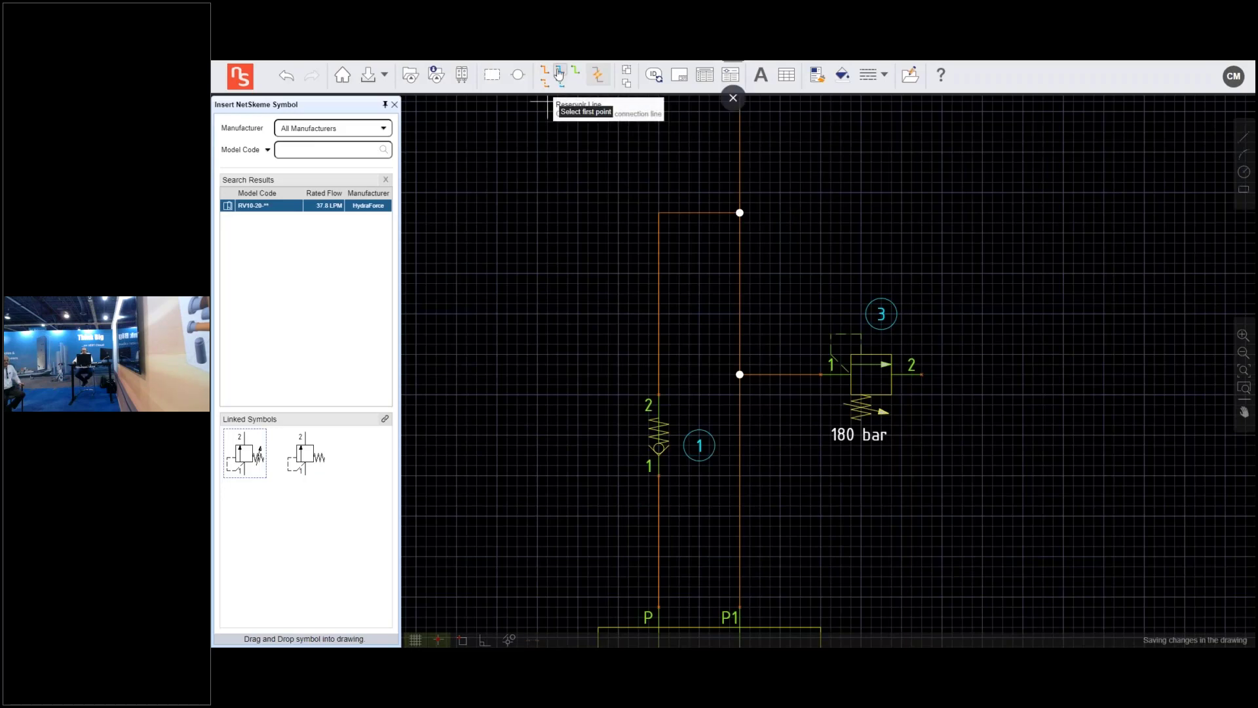
pyautogui.click(922, 374)
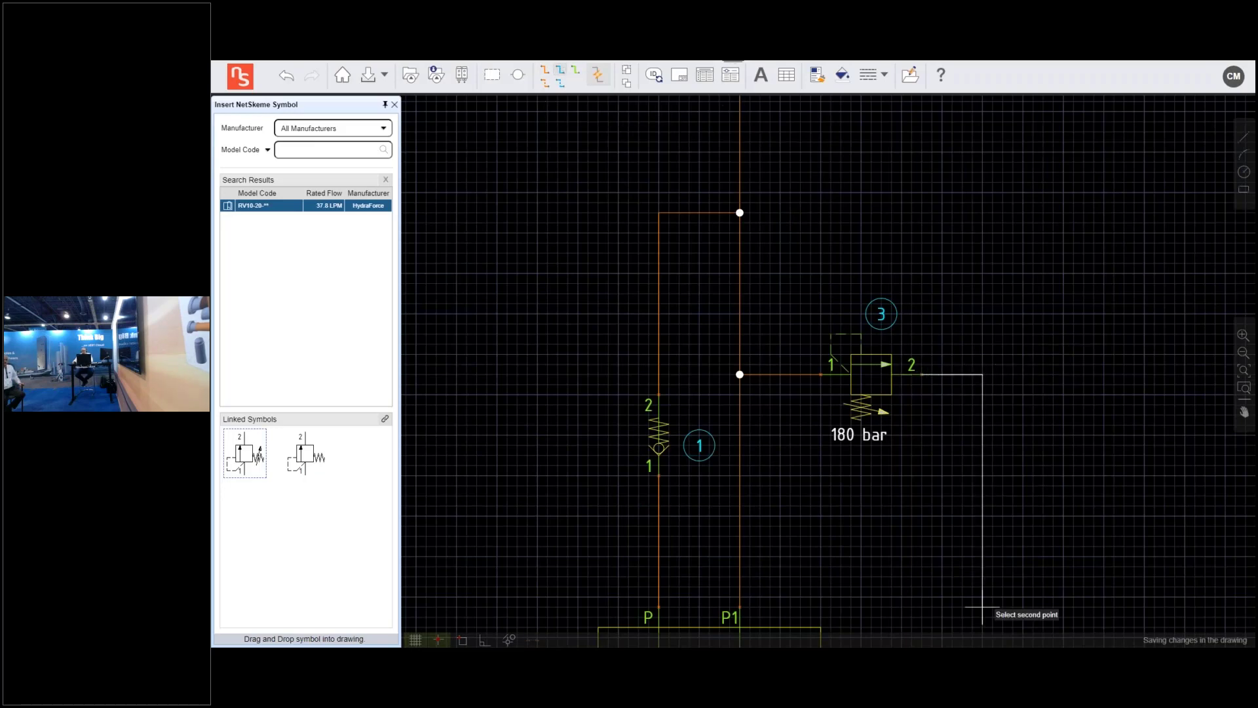
pyautogui.moveTo(996, 527); pyautogui.dragTo(976, 389)
pyautogui.click(983, 601)
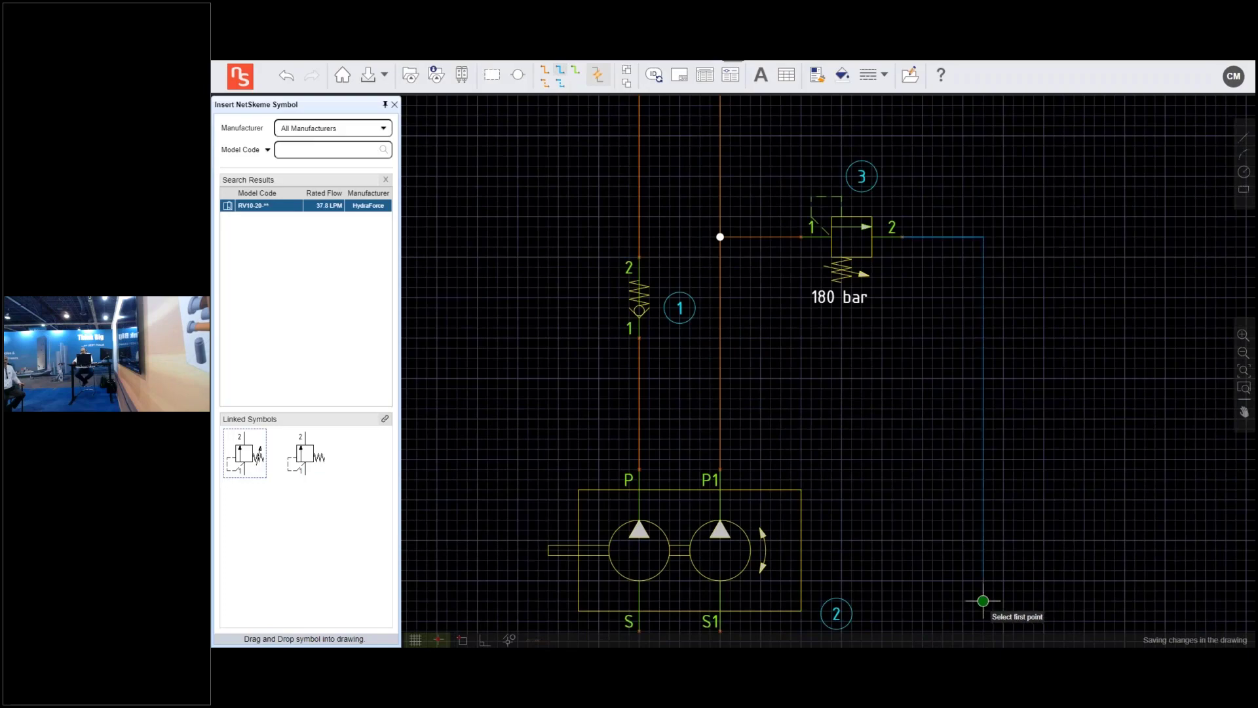
pyautogui.scroll(-1, 1044, 449)
pyautogui.moveTo(1013, 339); pyautogui.dragTo(970, 419)
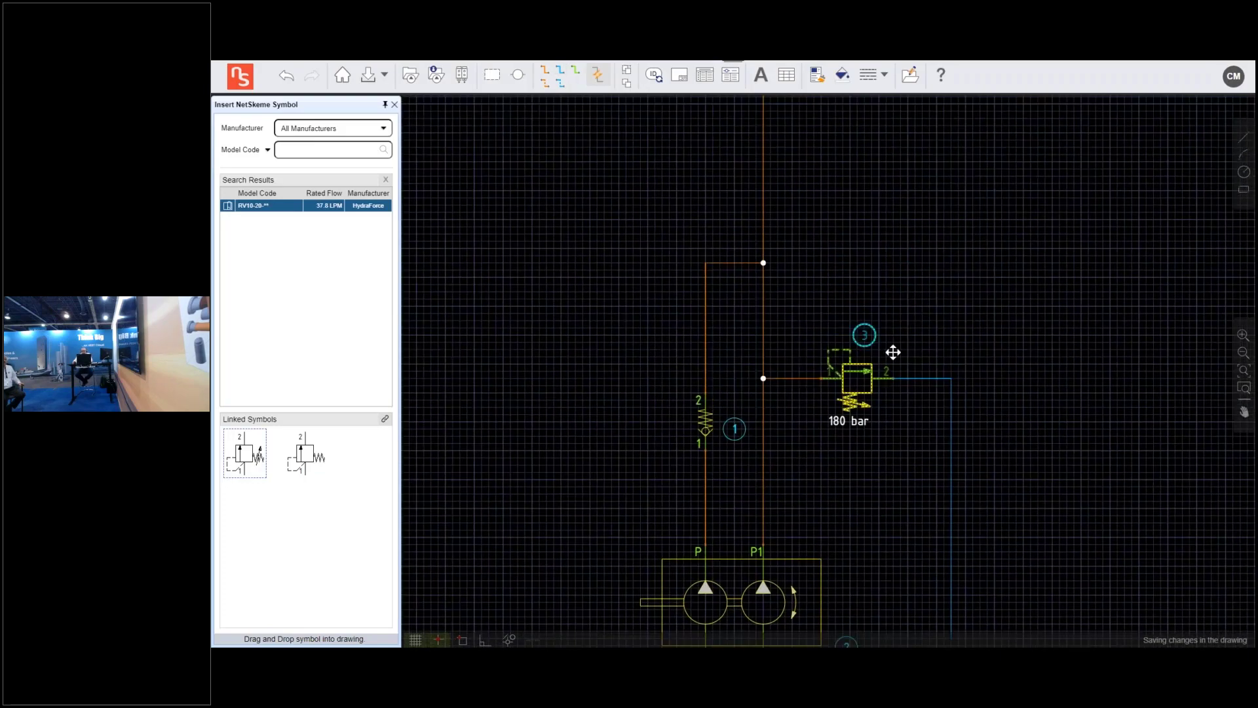
# Move the check valve up along its line until port 1 is level with the relief valve's connection line
pyautogui.click(701, 410)
pyautogui.press('Up')
pyautogui.press('Up')
pyautogui.press('Up')
pyautogui.press('Up')
pyautogui.press('Up')
pyautogui.press('Up')
pyautogui.press('Up')
pyautogui.press('Up')
pyautogui.press('Up')
pyautogui.press('Up')
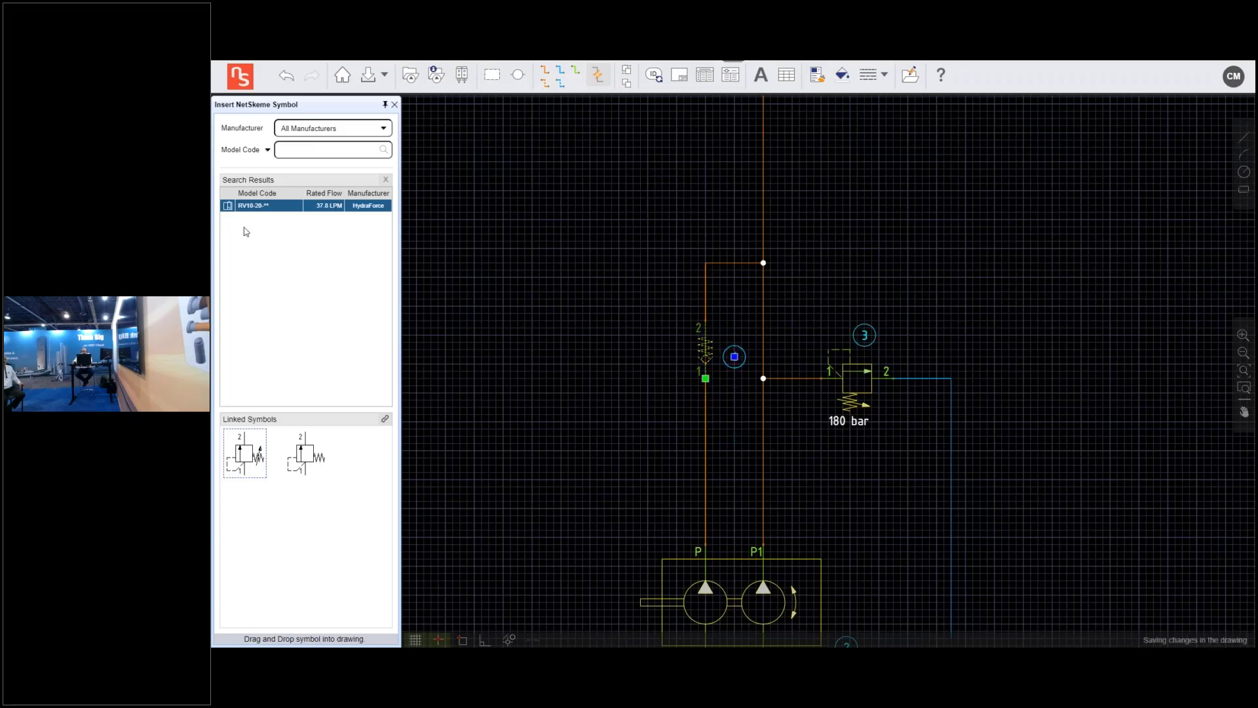
# Insert the three-port spring-biased compensator symbol from the screw-in cartridge logic elements to the right of the reservoir line
pyautogui.click(385, 180)
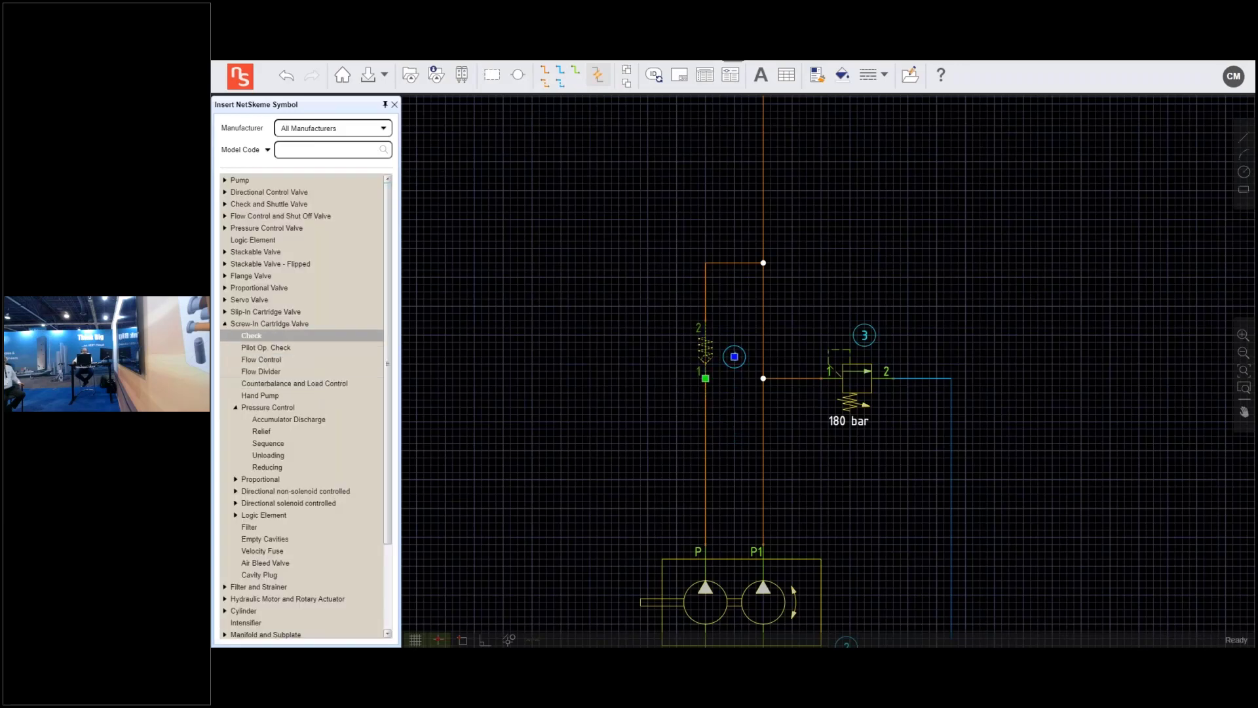
pyautogui.click(236, 515)
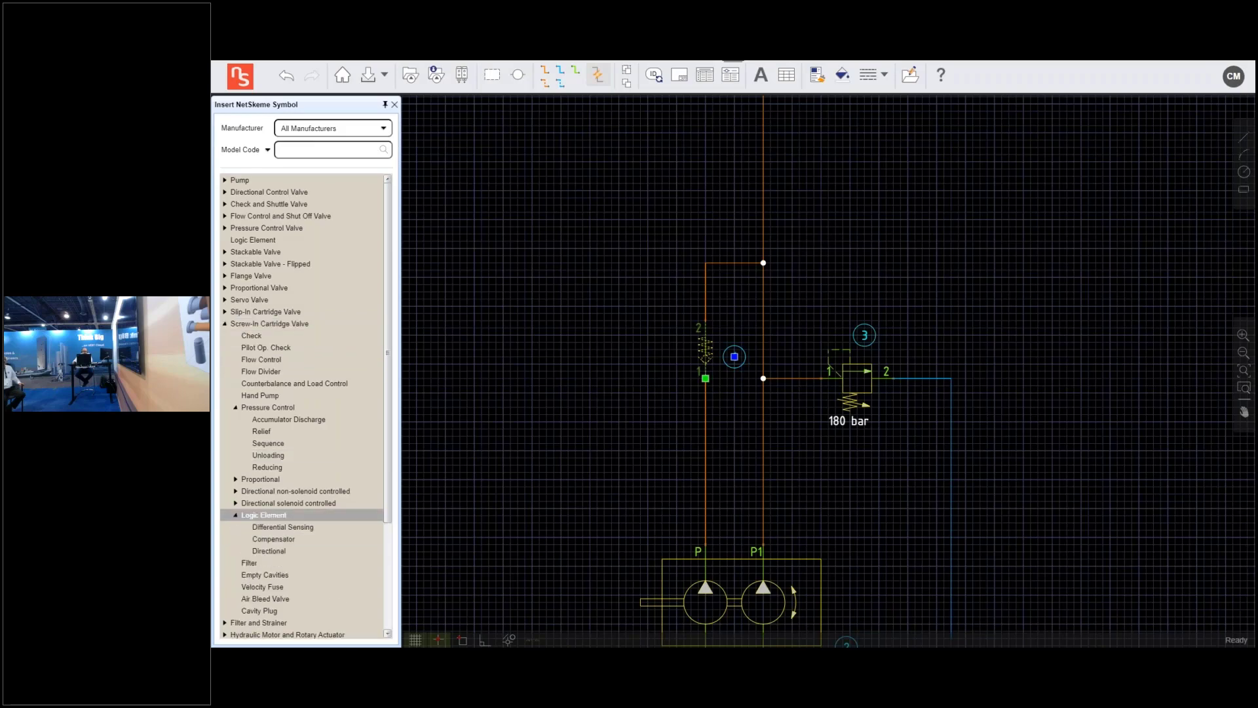
pyautogui.click(277, 541)
pyautogui.moveTo(388, 231); pyautogui.dragTo(384, 402)
pyautogui.click(301, 417)
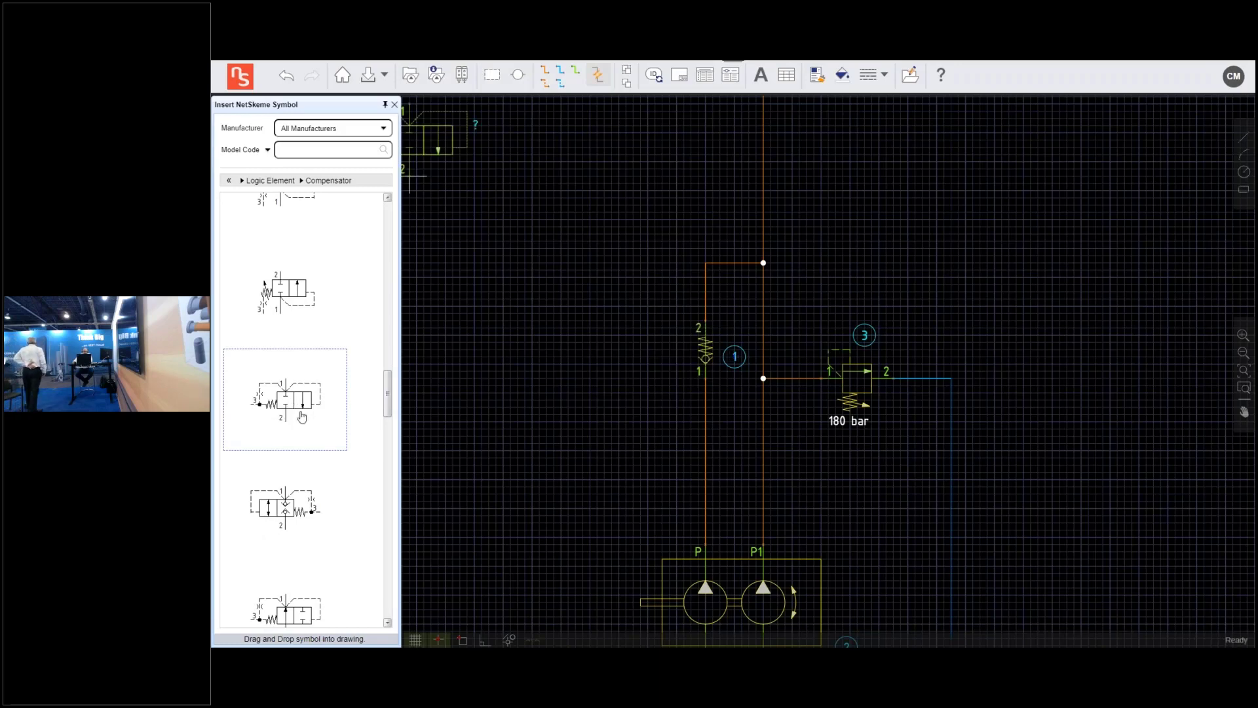
pyautogui.click(1056, 393)
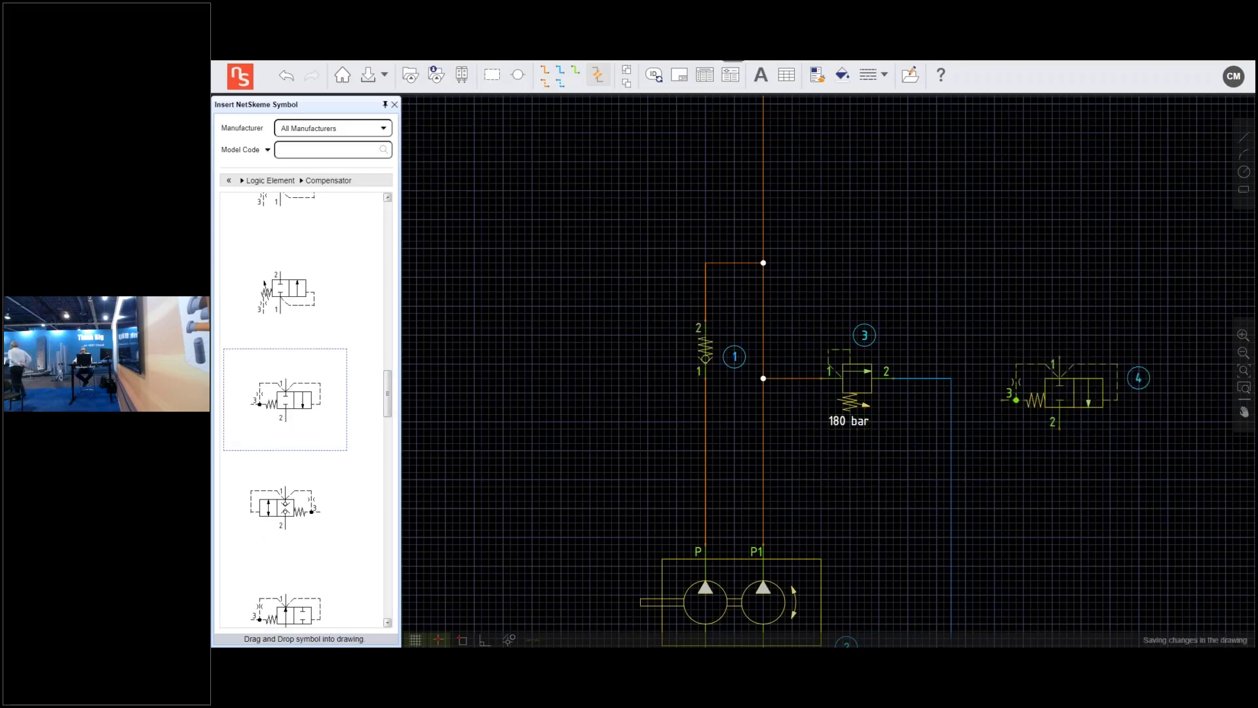
# Rotate the compensator symbol left, flip it vertically and move it lower, beside the reservoir line
pyautogui.click(1064, 374)
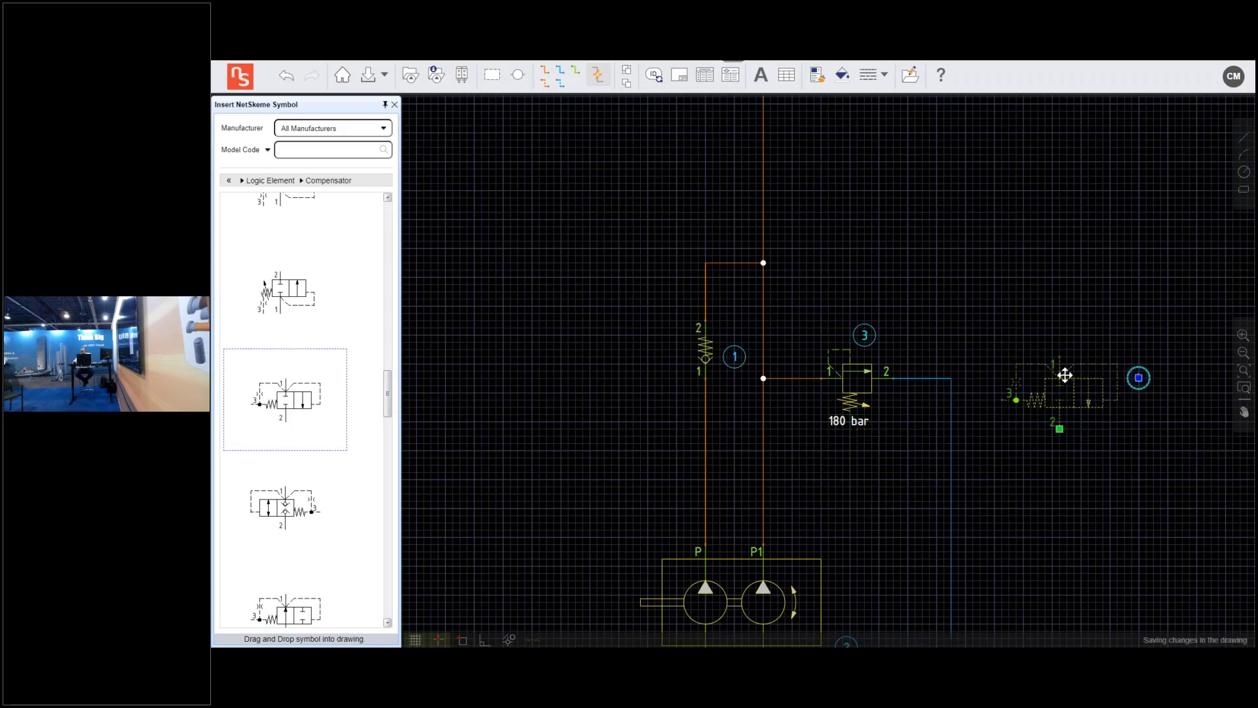
pyautogui.rightClick(1065, 375)
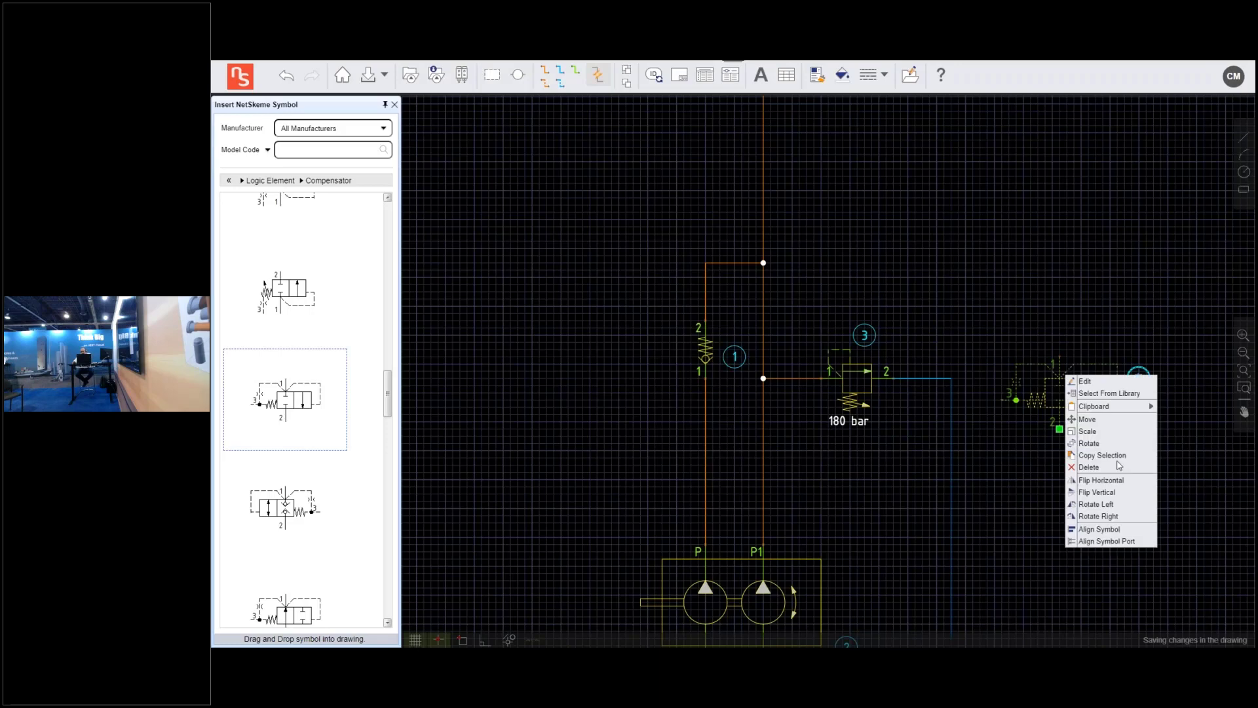
pyautogui.click(1105, 503)
pyautogui.rightClick(1056, 394)
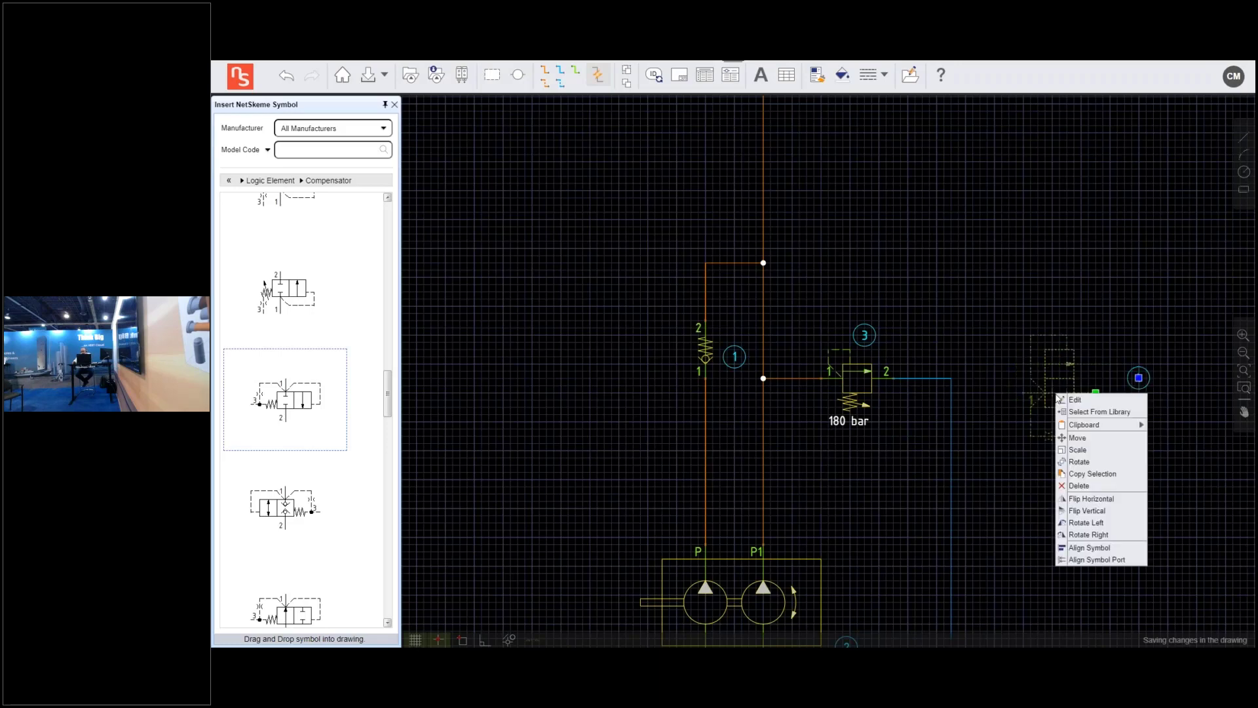
pyautogui.click(1087, 510)
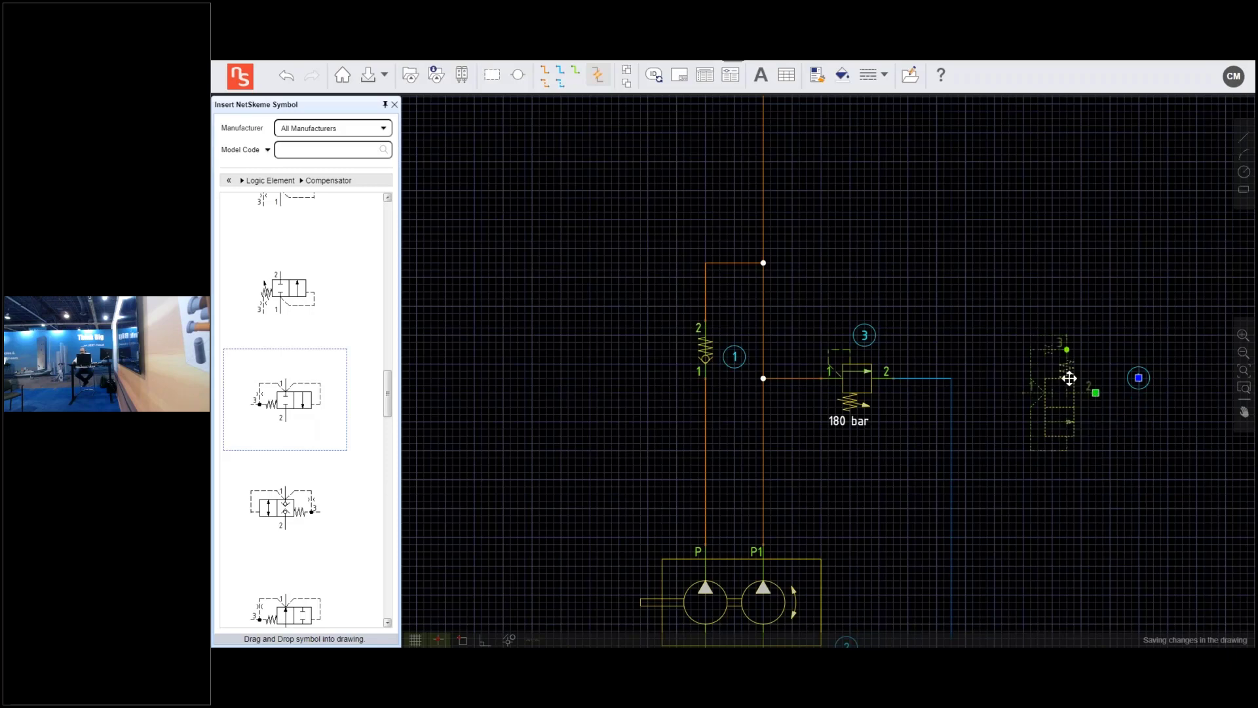
pyautogui.moveTo(1070, 378); pyautogui.dragTo(1055, 429)
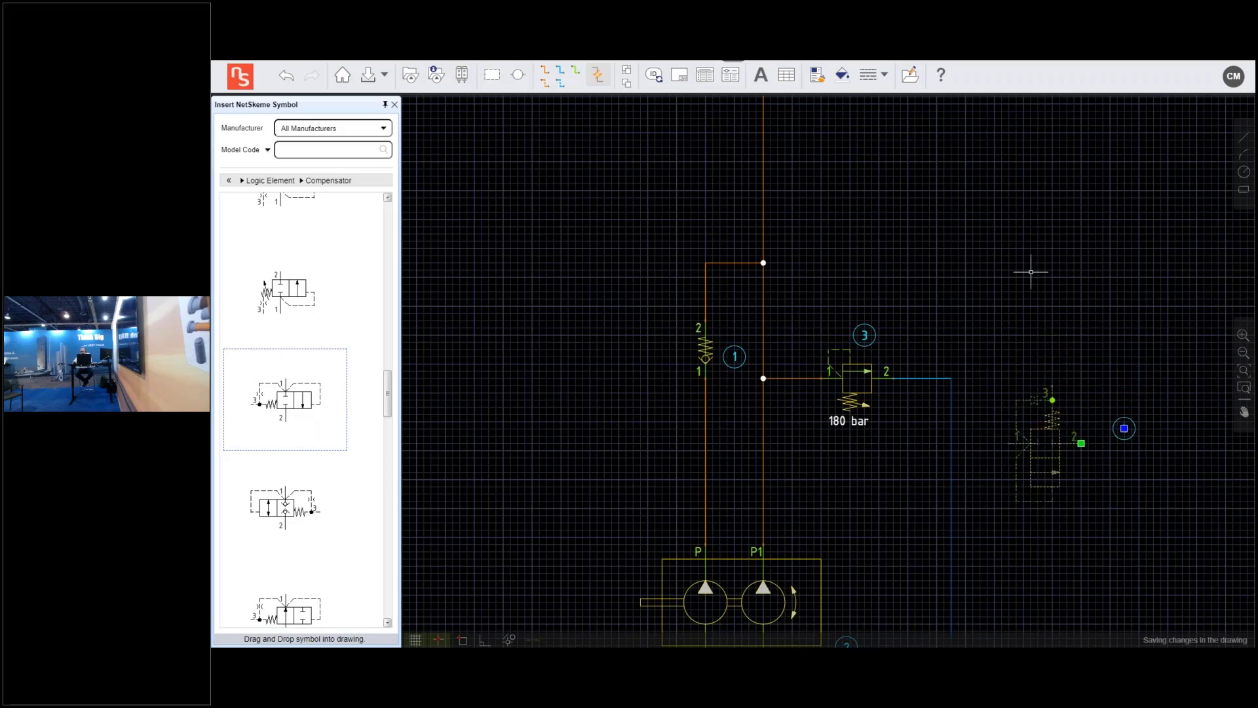
# Draw an orange connection line from port 1 of the compensator to the vertical P line
pyautogui.click(543, 74)
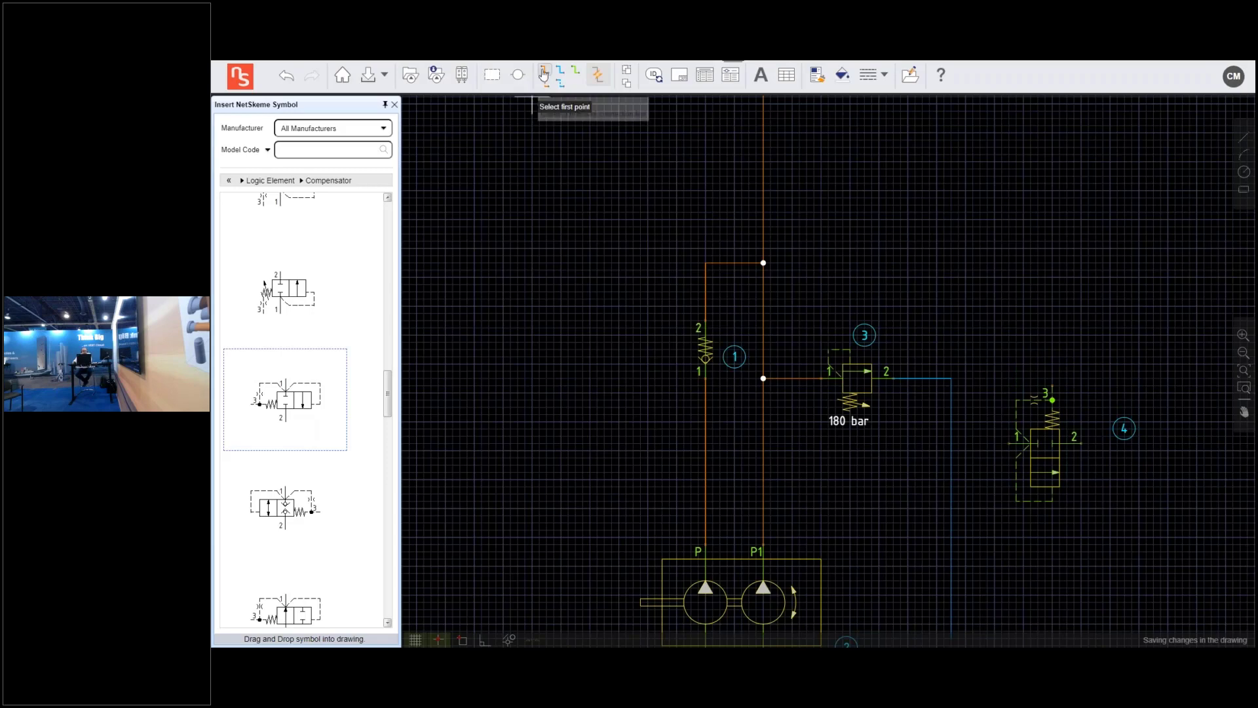
pyautogui.click(1017, 443)
pyautogui.click(705, 442)
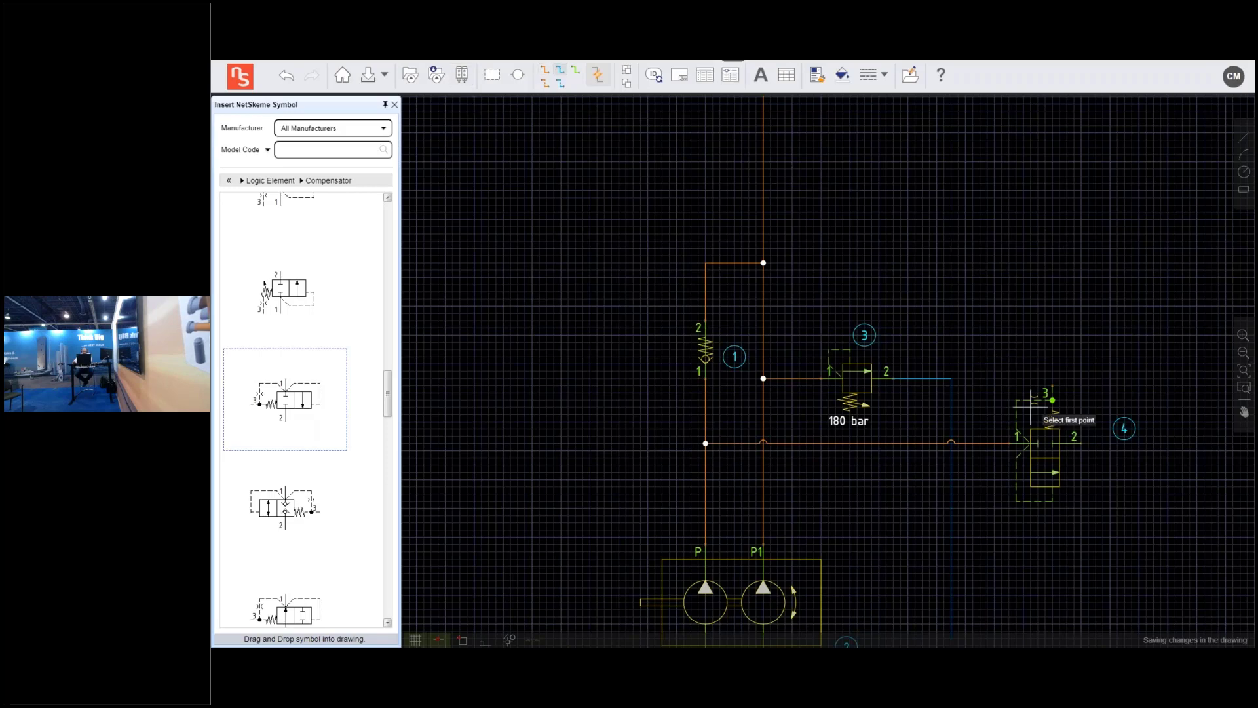
# Draw a blue reservoir line from port 2 of the compensator to the right and down
pyautogui.click(1079, 443)
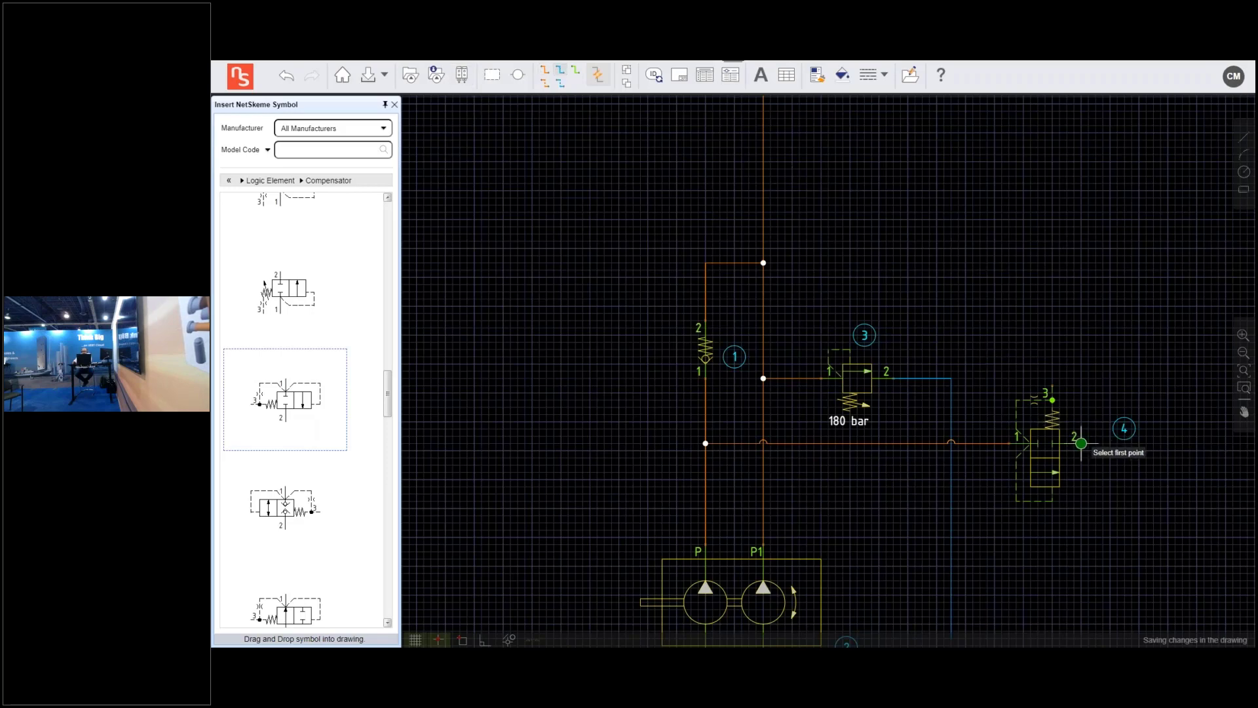
pyautogui.click(1111, 615)
pyautogui.moveTo(1146, 486); pyautogui.dragTo(1090, 468)
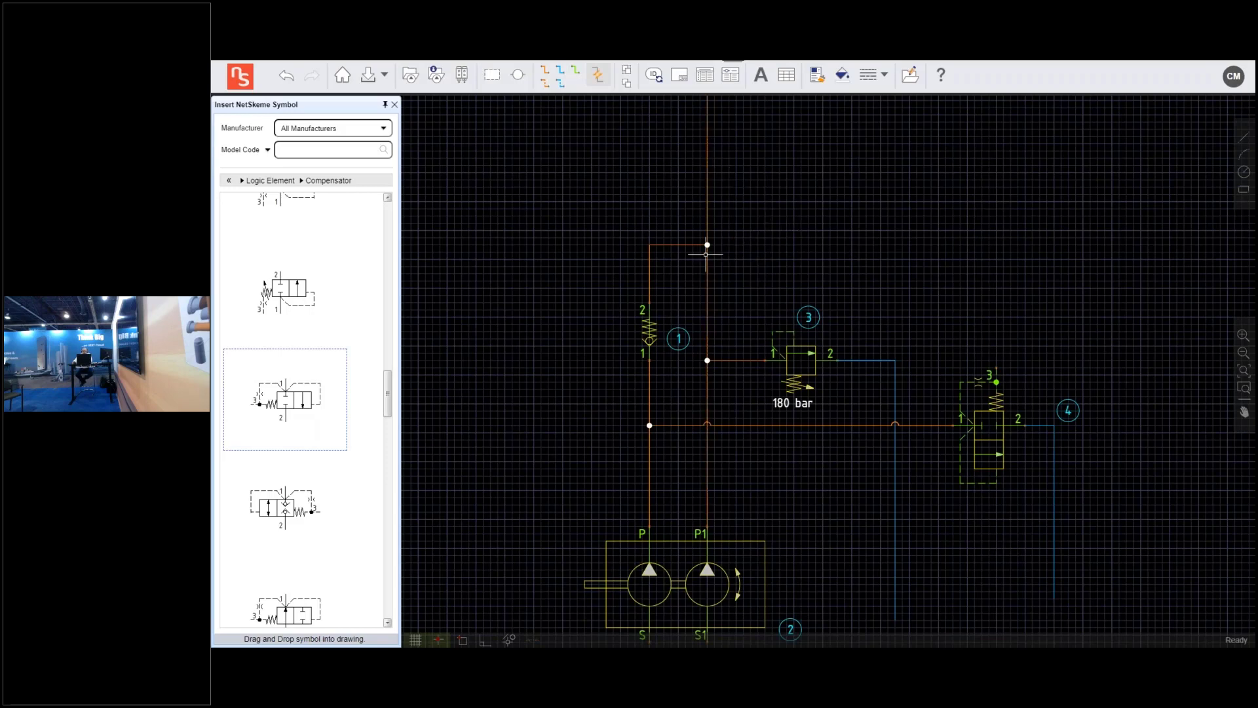
# Insert the three-port adjustable sequence valve with port 2 up and port 3 down from the screw-in cartridge pressure controls, above the compensator
pyautogui.click(228, 180)
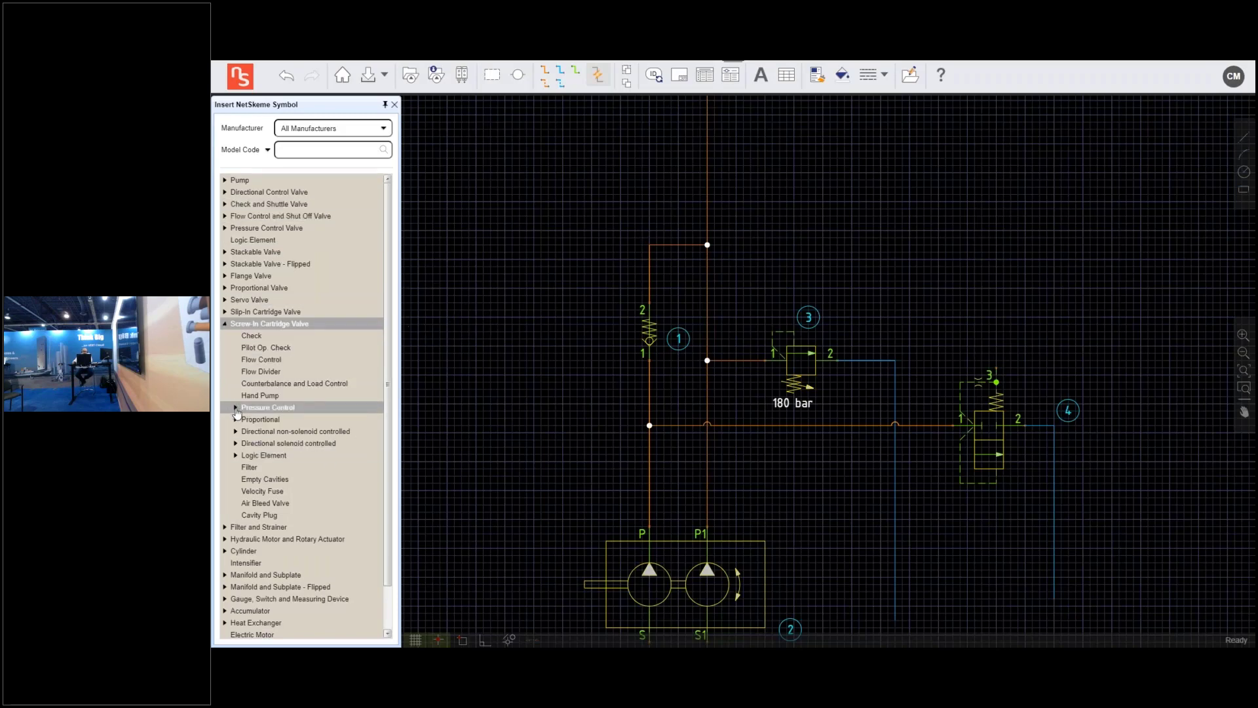
pyautogui.click(236, 408)
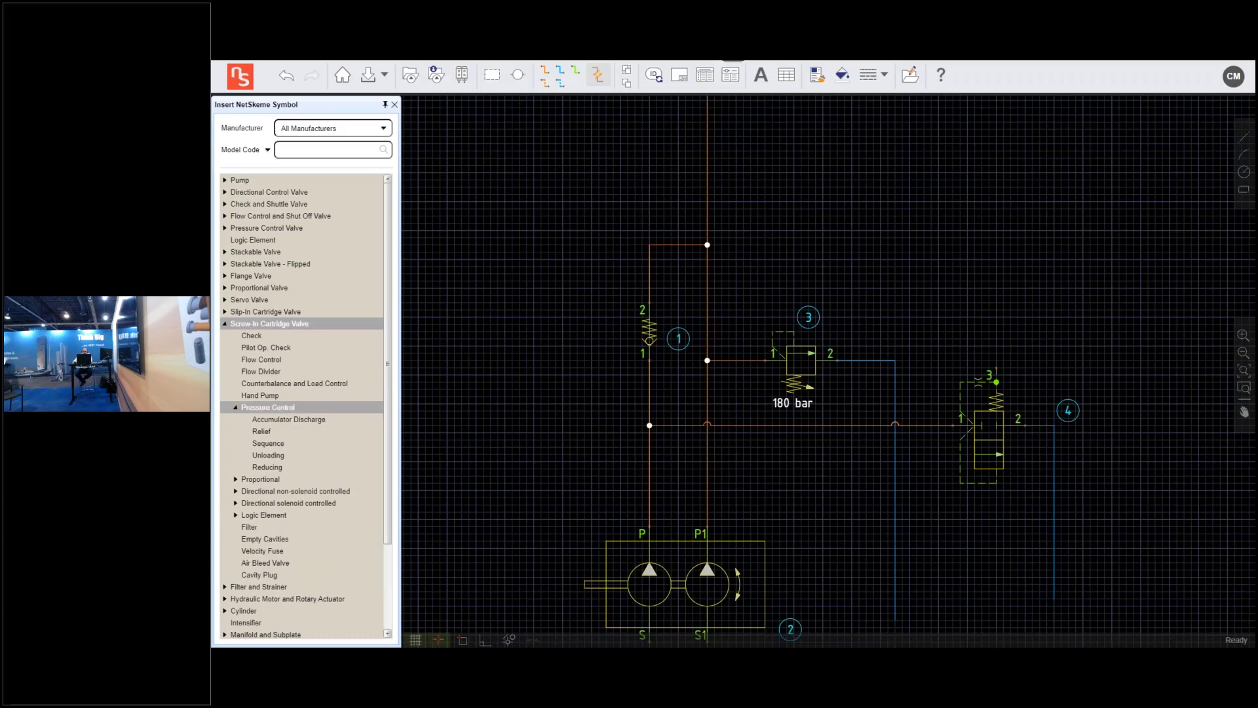
pyautogui.click(283, 445)
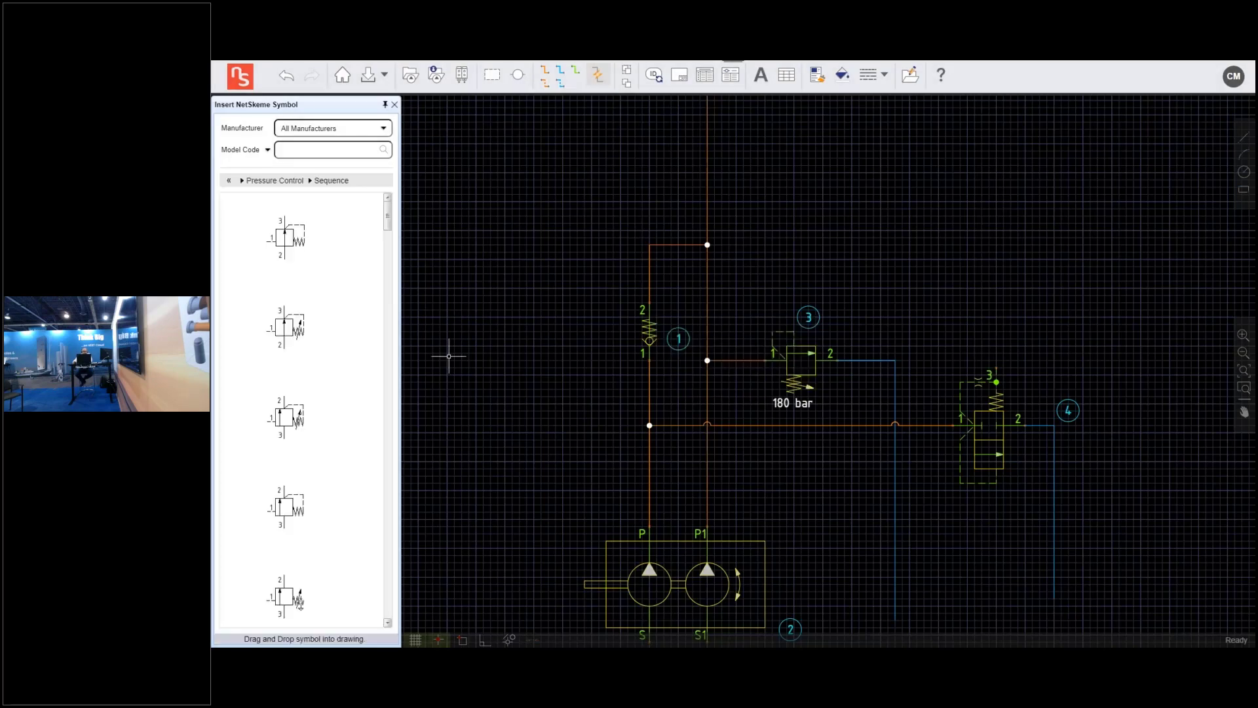
pyautogui.scroll(-3, 389, 218)
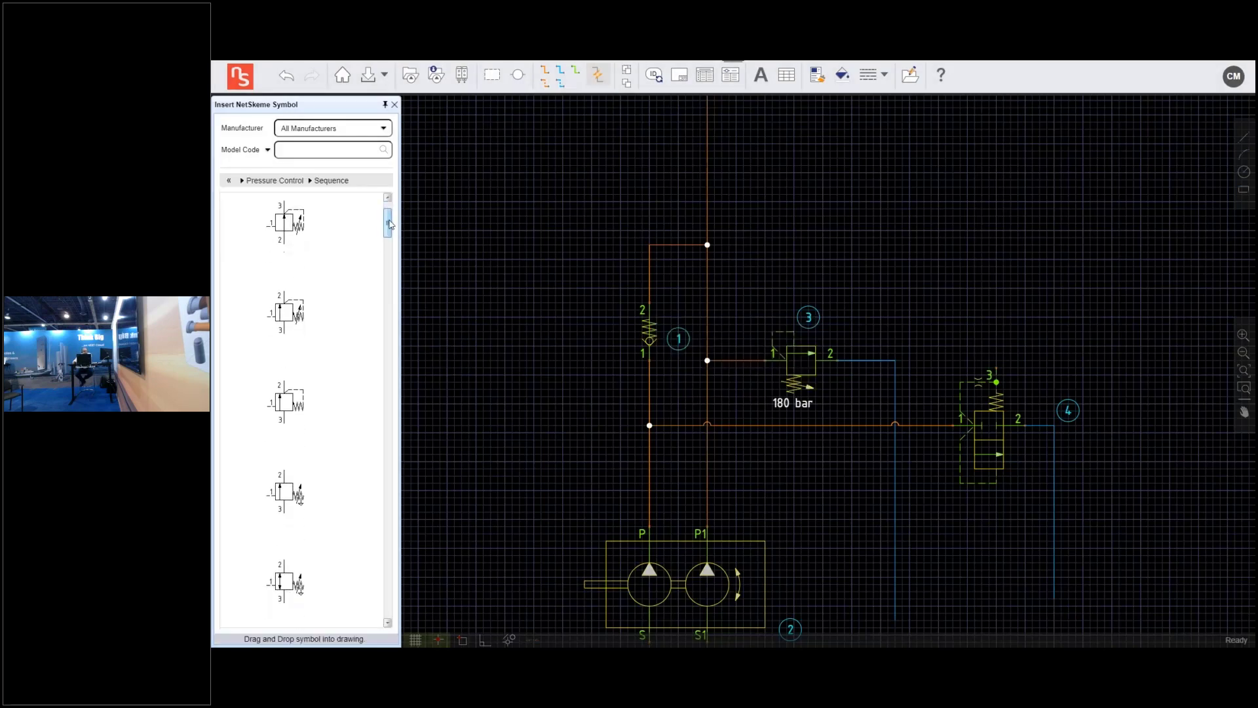
pyautogui.click(298, 321)
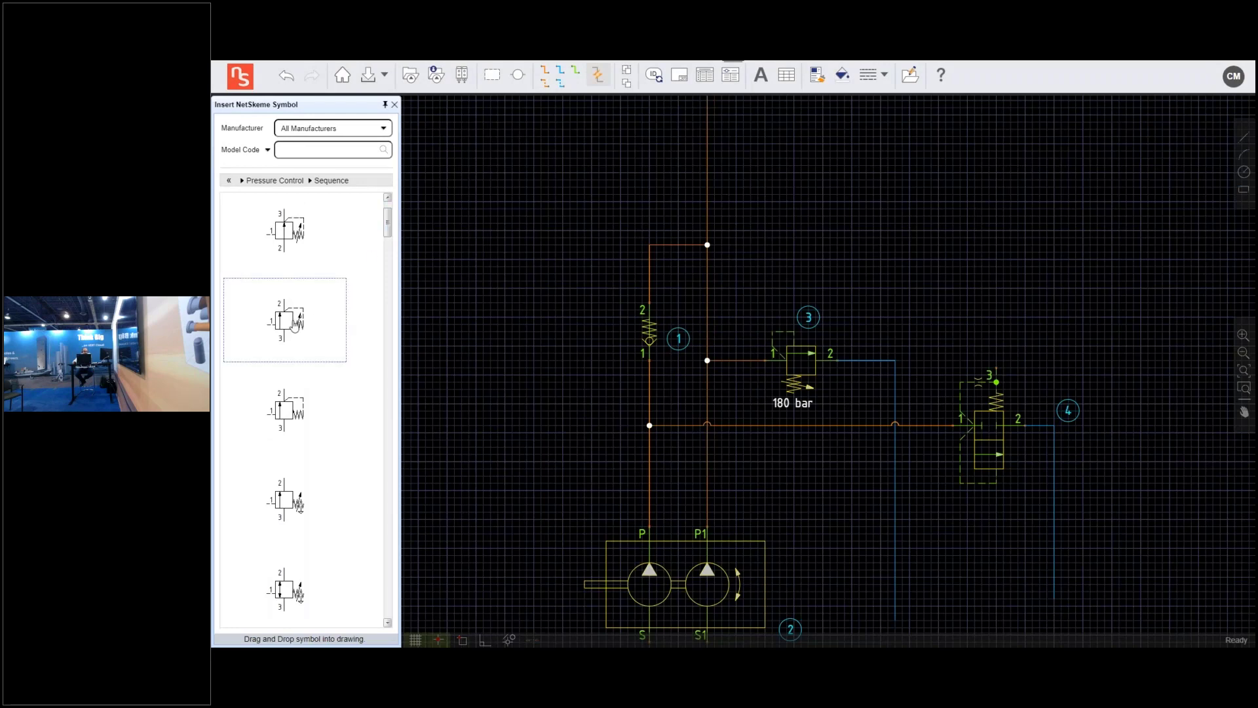
pyautogui.click(945, 259)
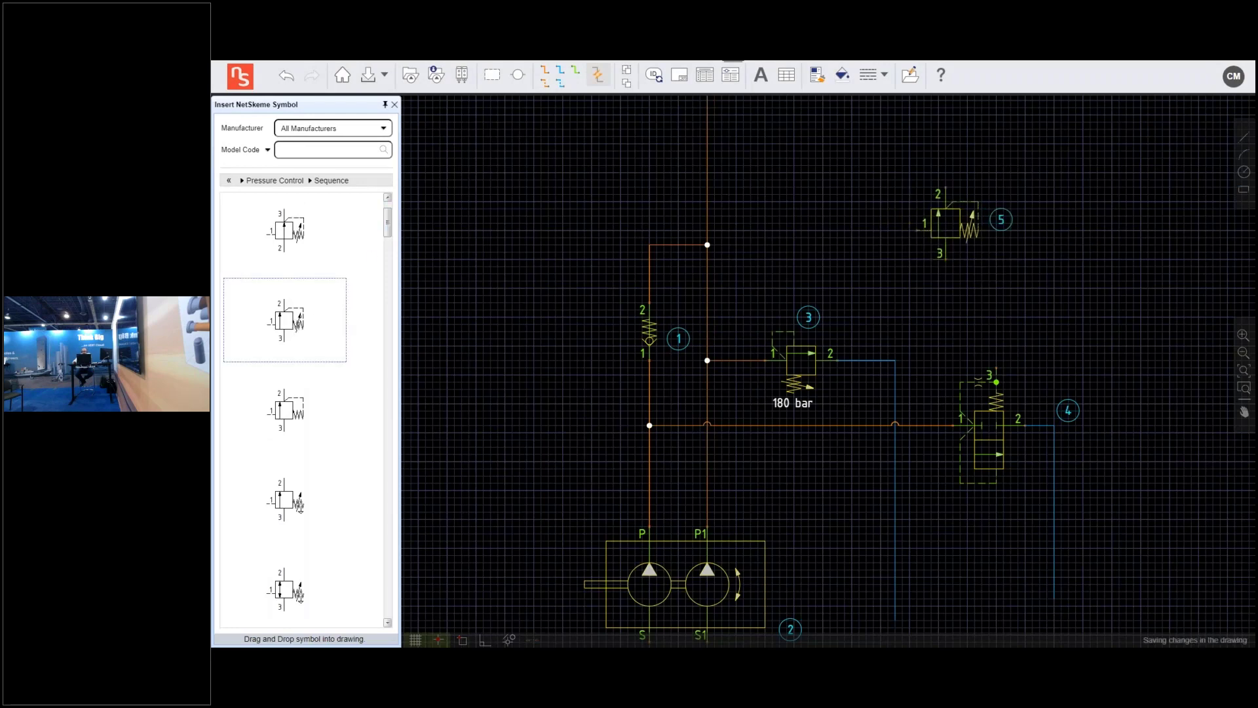
# Rotate the sequence valve symbol right and move it down to just above the compensator
pyautogui.click(953, 236)
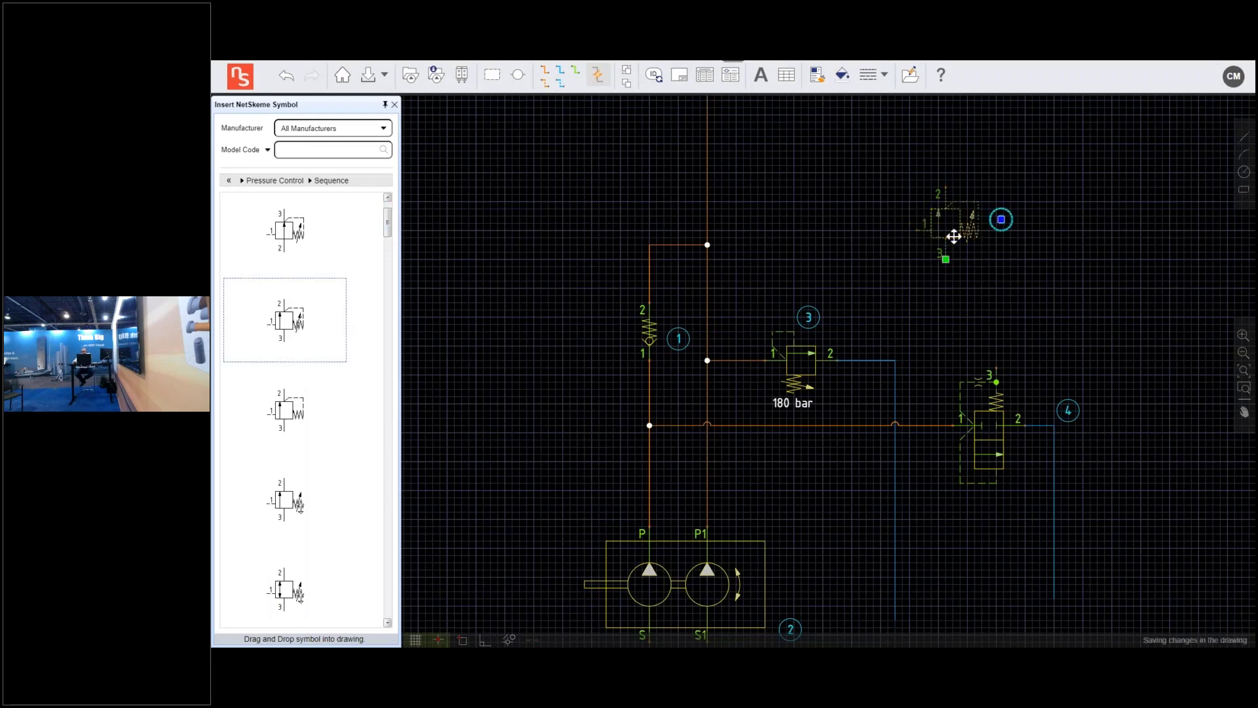
pyautogui.rightClick(953, 236)
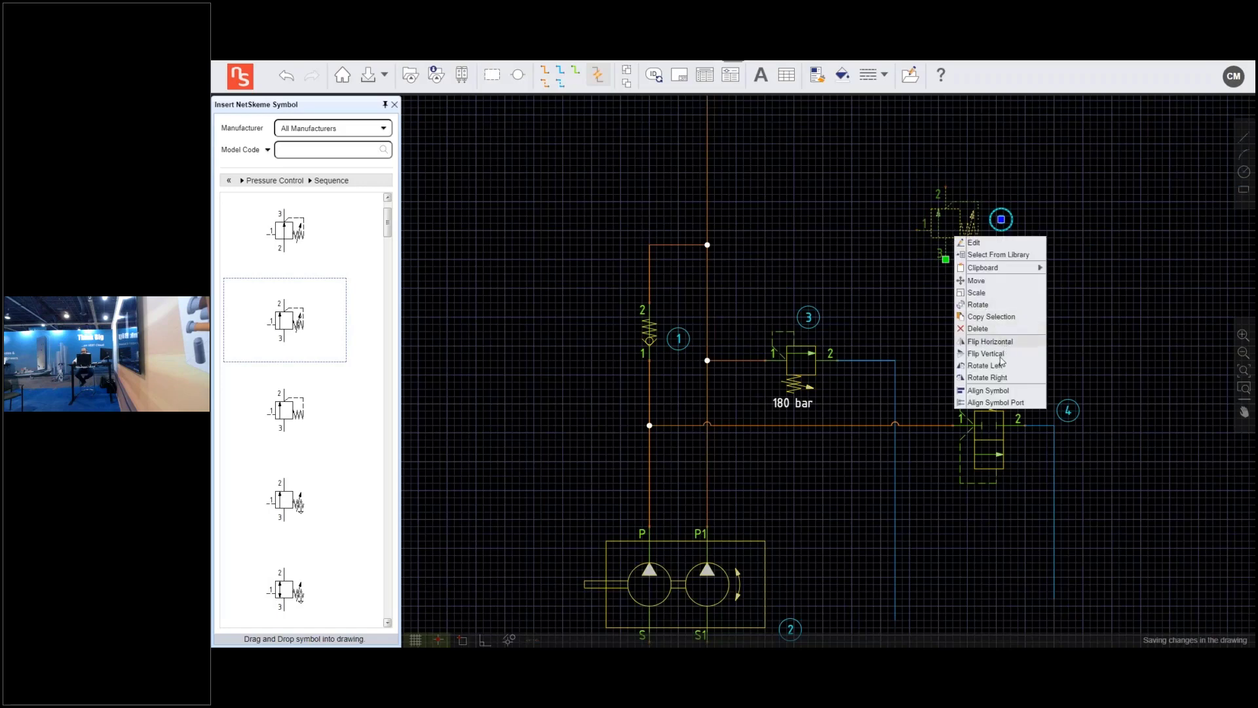
pyautogui.click(986, 377)
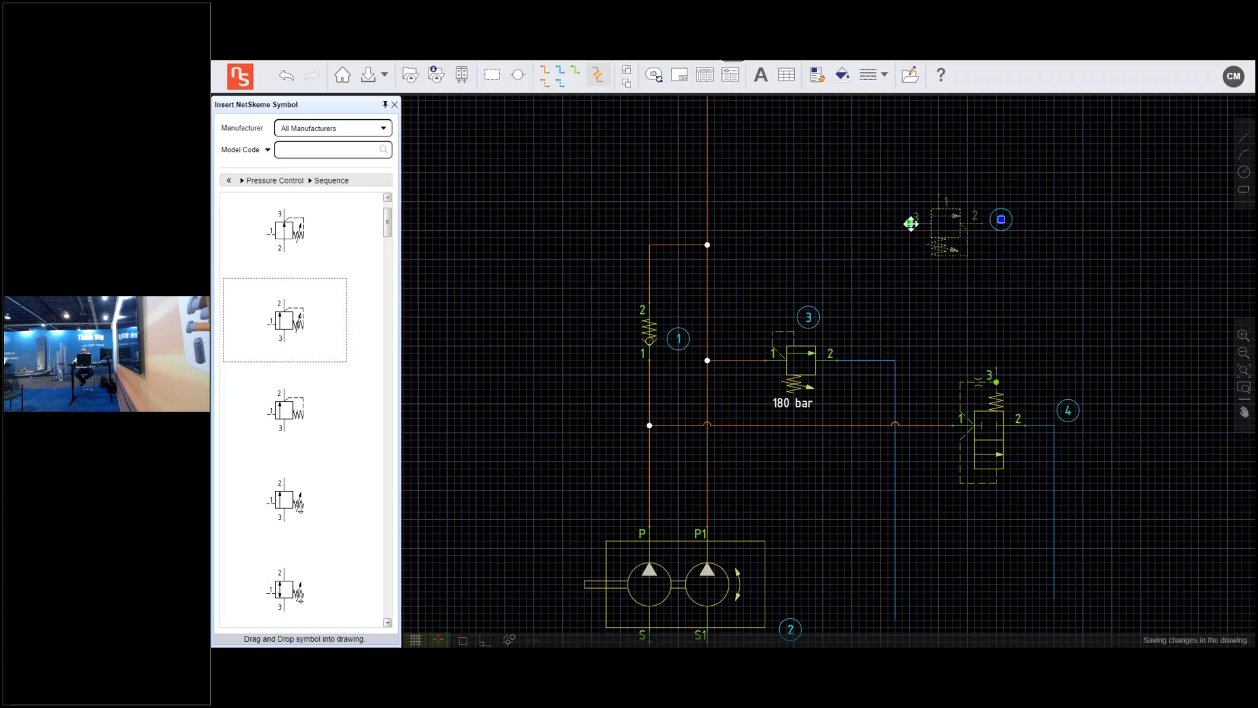
pyautogui.moveTo(911, 224); pyautogui.dragTo(938, 288)
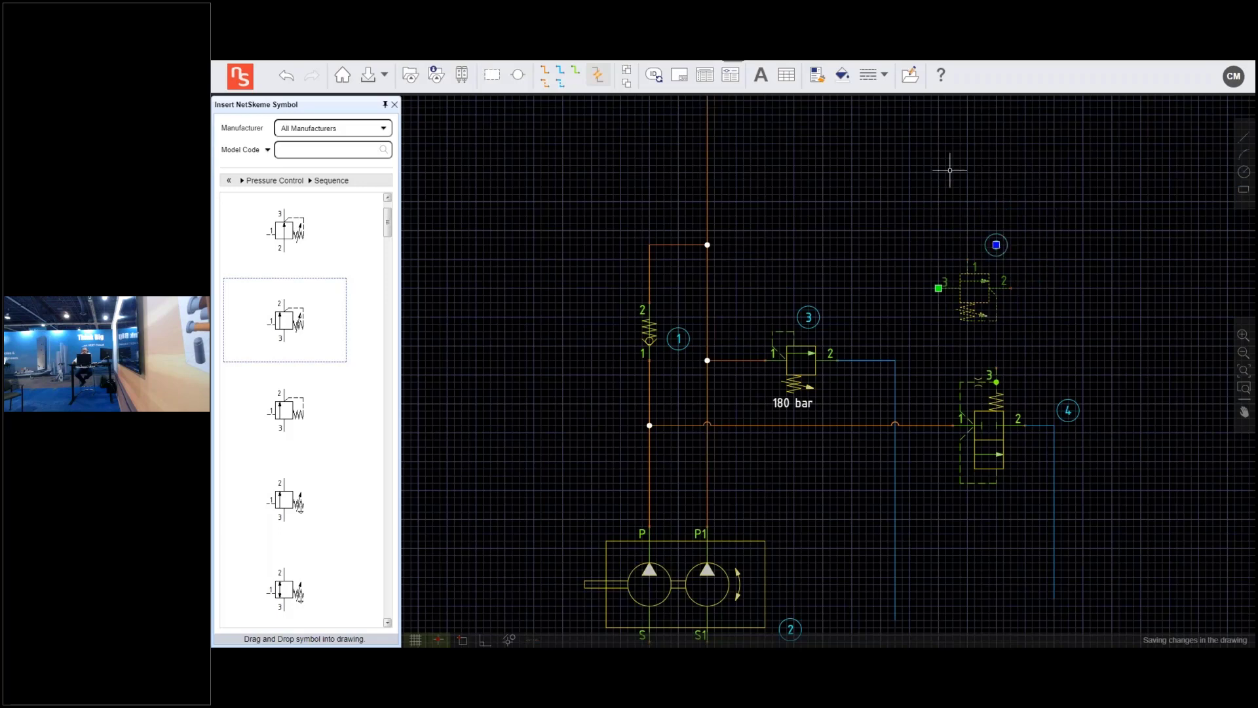
# Add the text label "80 bar" below the sequence valve
pyautogui.click(760, 75)
pyautogui.click(945, 333)
pyautogui.click(1051, 354)
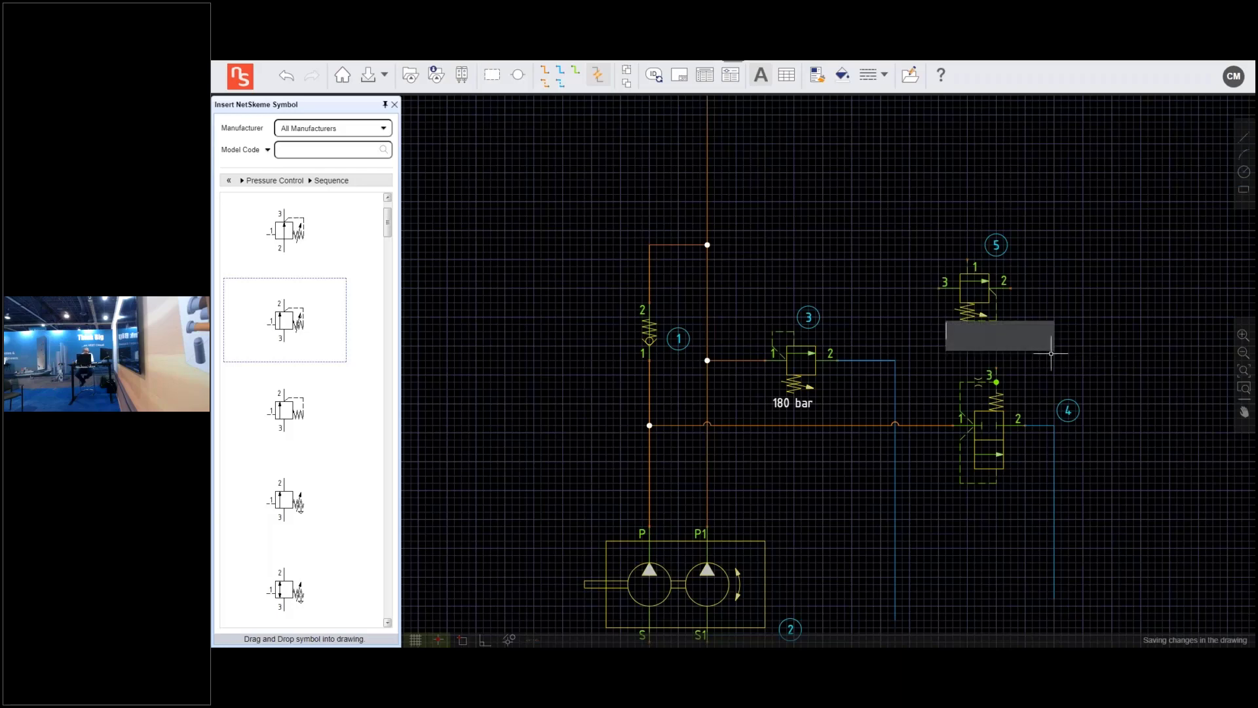
pyautogui.write('80 bar')
pyautogui.click(1087, 173)
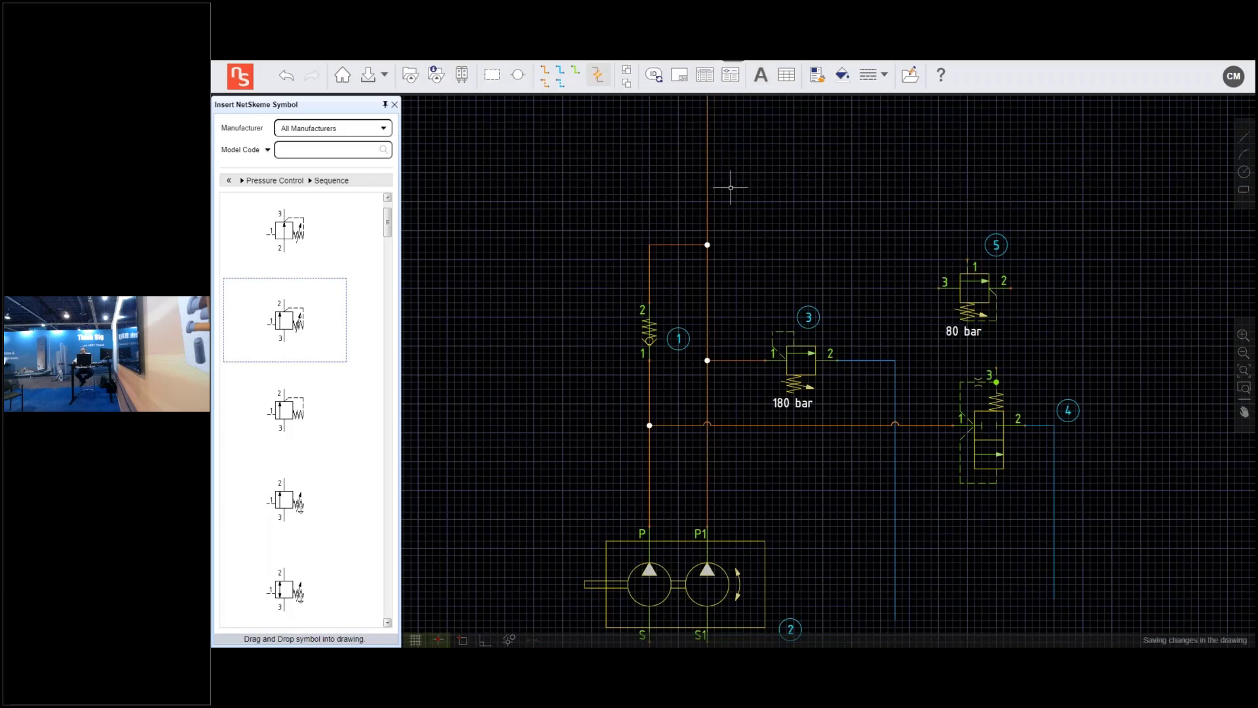
# Move the sequence valve to the right and join its port 3 to port 3 of the compensator with an orange pilot line
pyautogui.click(989, 281)
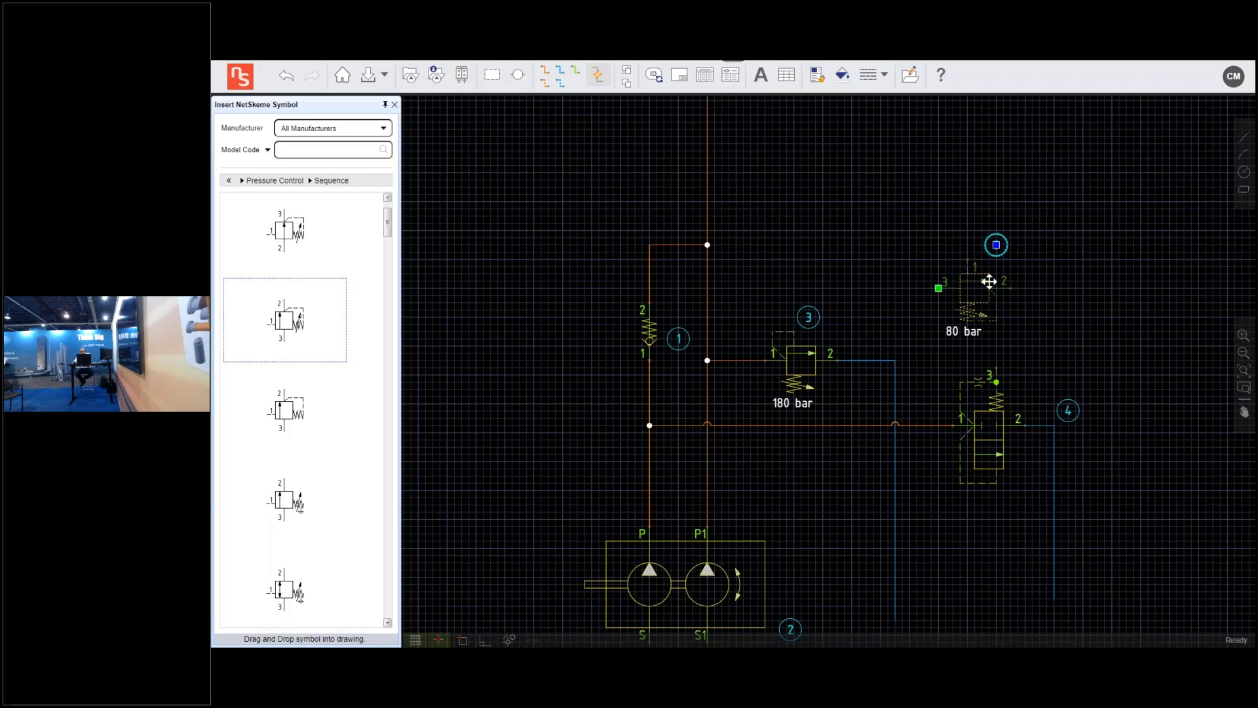
pyautogui.moveTo(988, 281); pyautogui.dragTo(1065, 281)
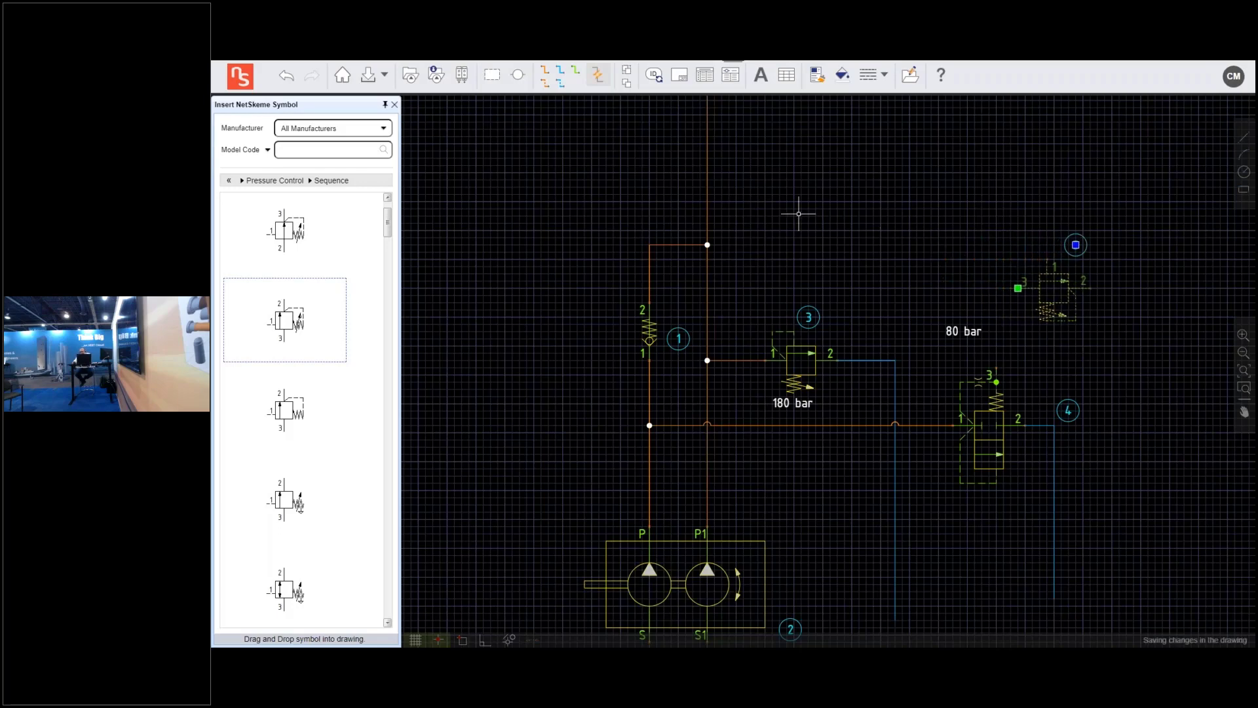
pyautogui.click(545, 83)
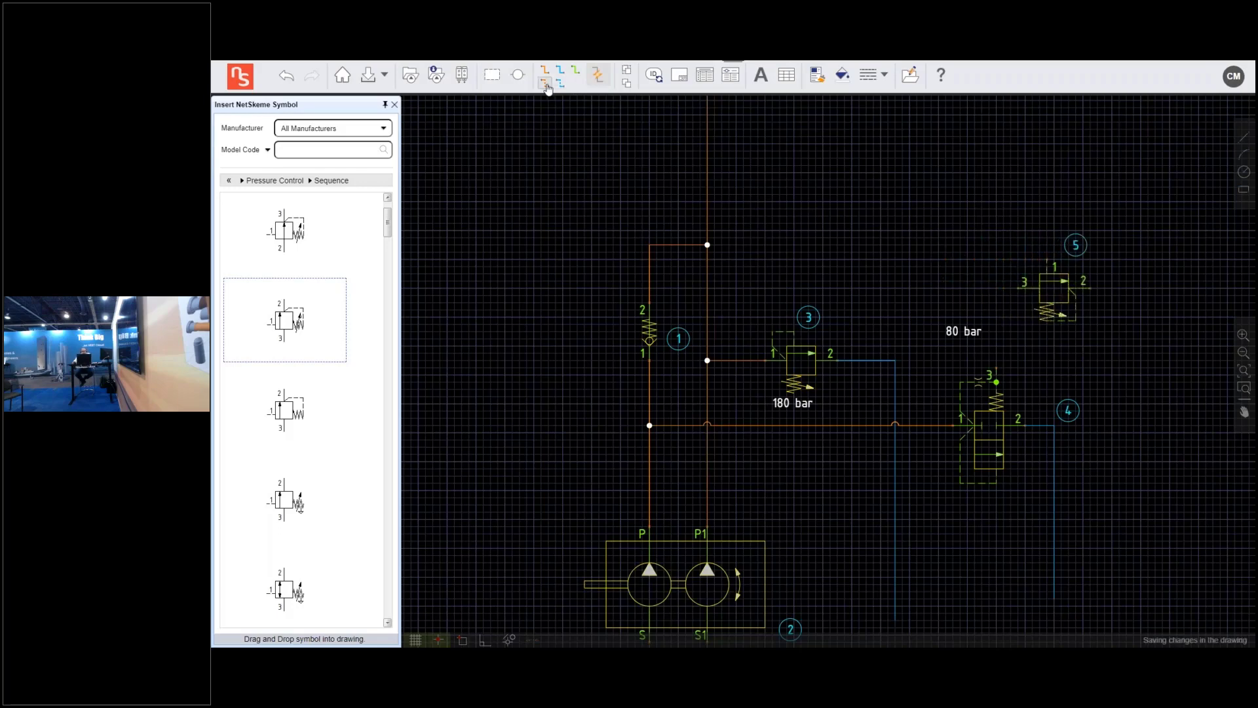
pyautogui.click(995, 367)
pyautogui.click(1034, 288)
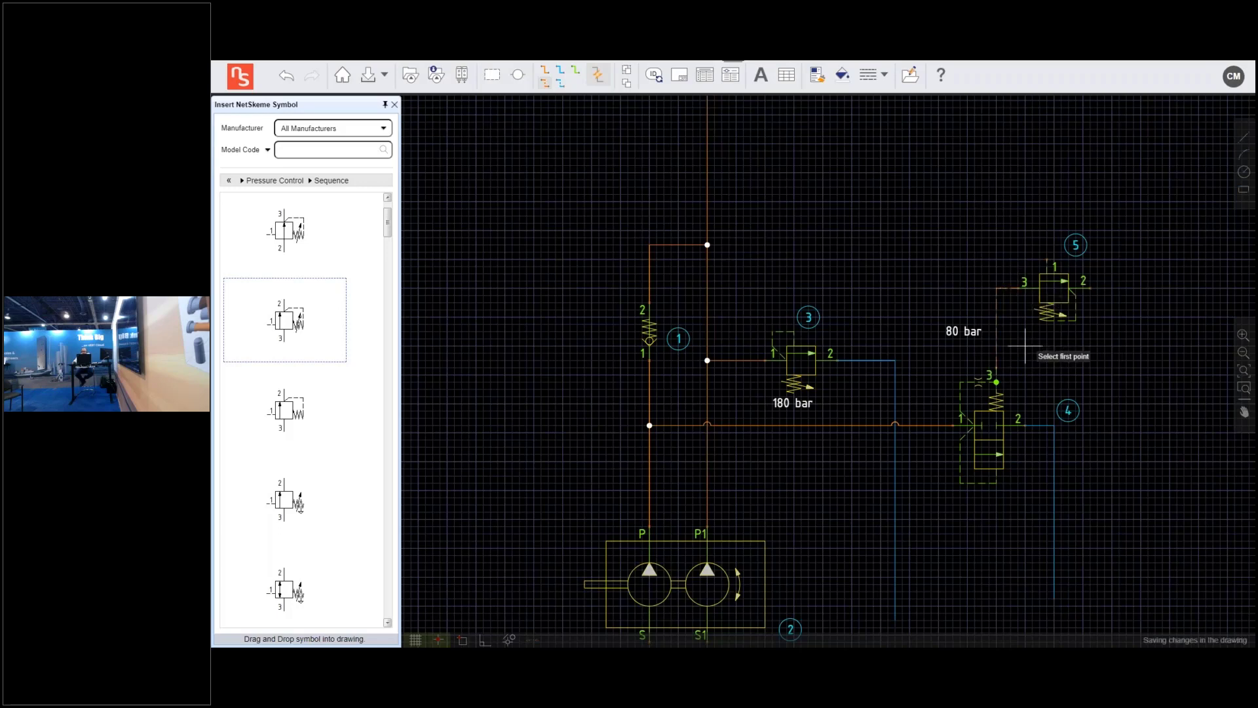
# Draw a blue line from port 2 of the sequence valve down to the compensator's reservoir line
pyautogui.click(1089, 288)
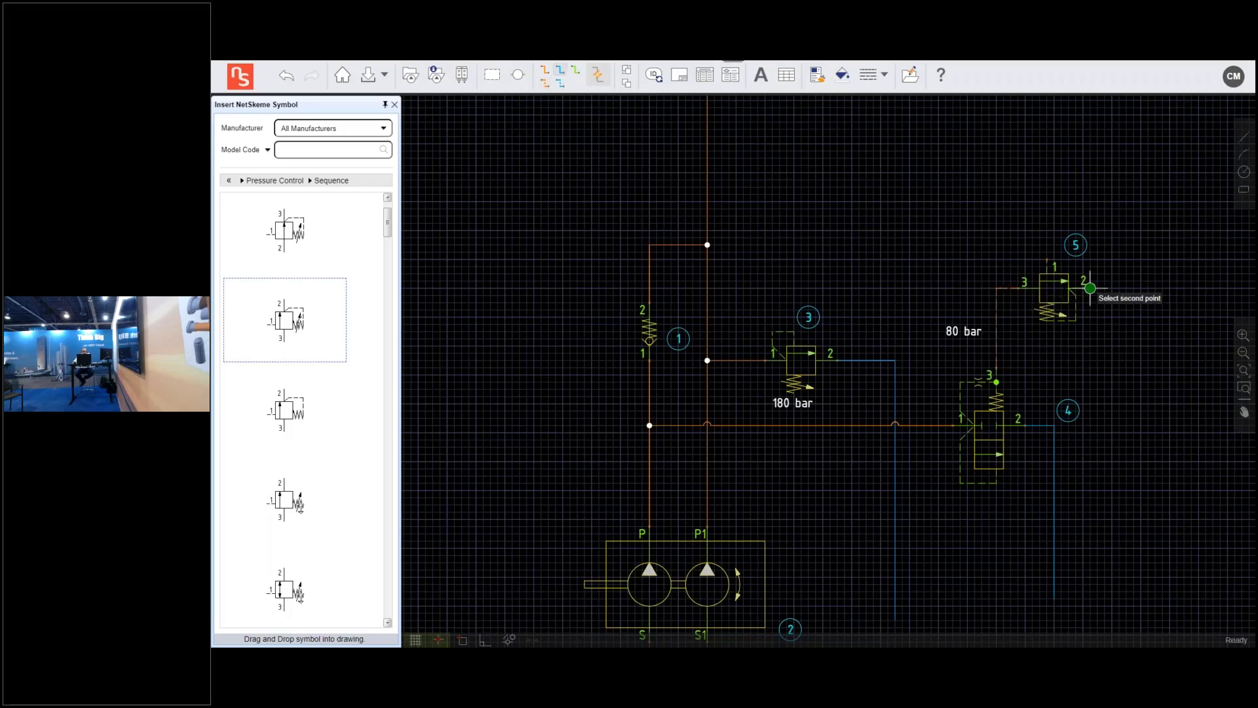
pyautogui.click(1053, 454)
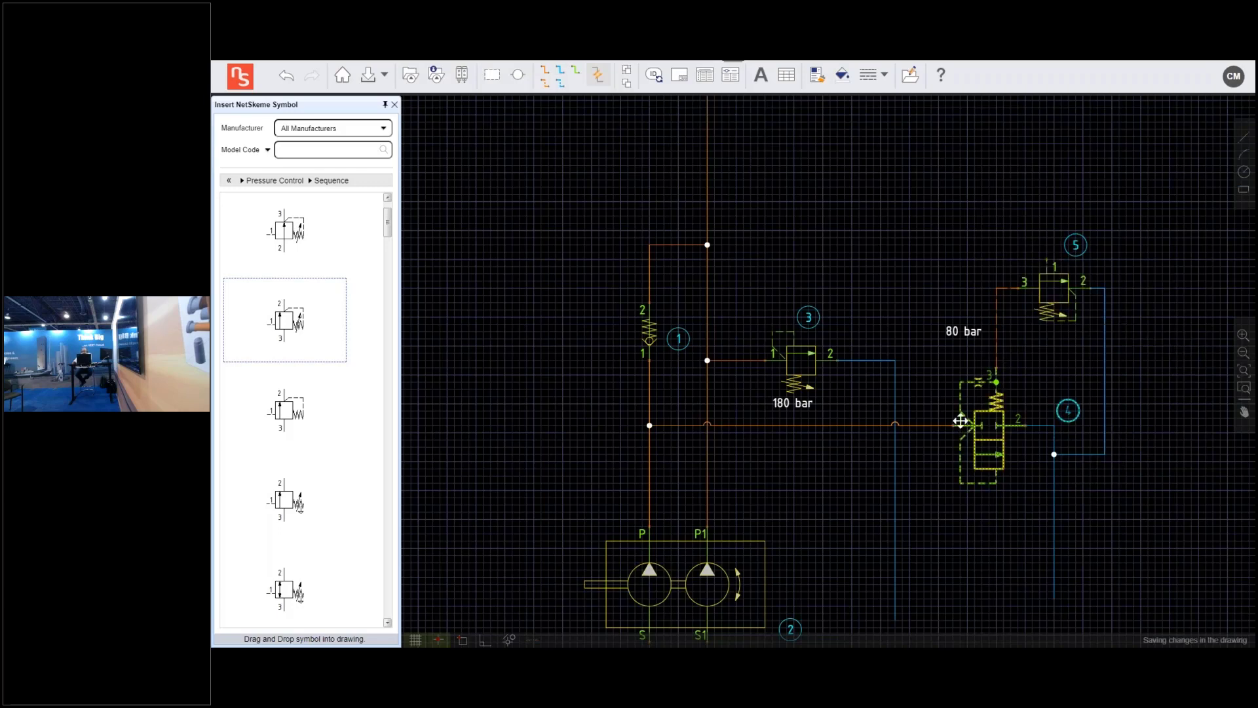
# Move item balloon 4 to below the compensator symbol
pyautogui.click(1006, 425)
pyautogui.click(989, 504)
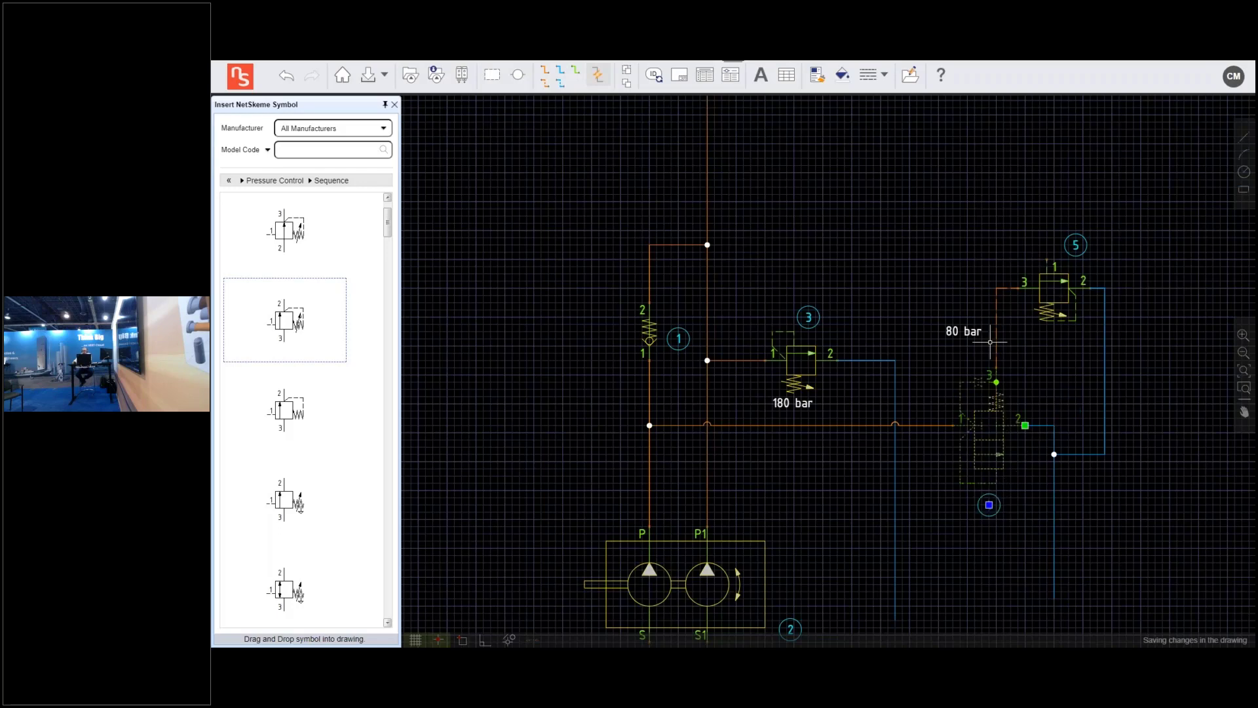
pyautogui.press('Escape')
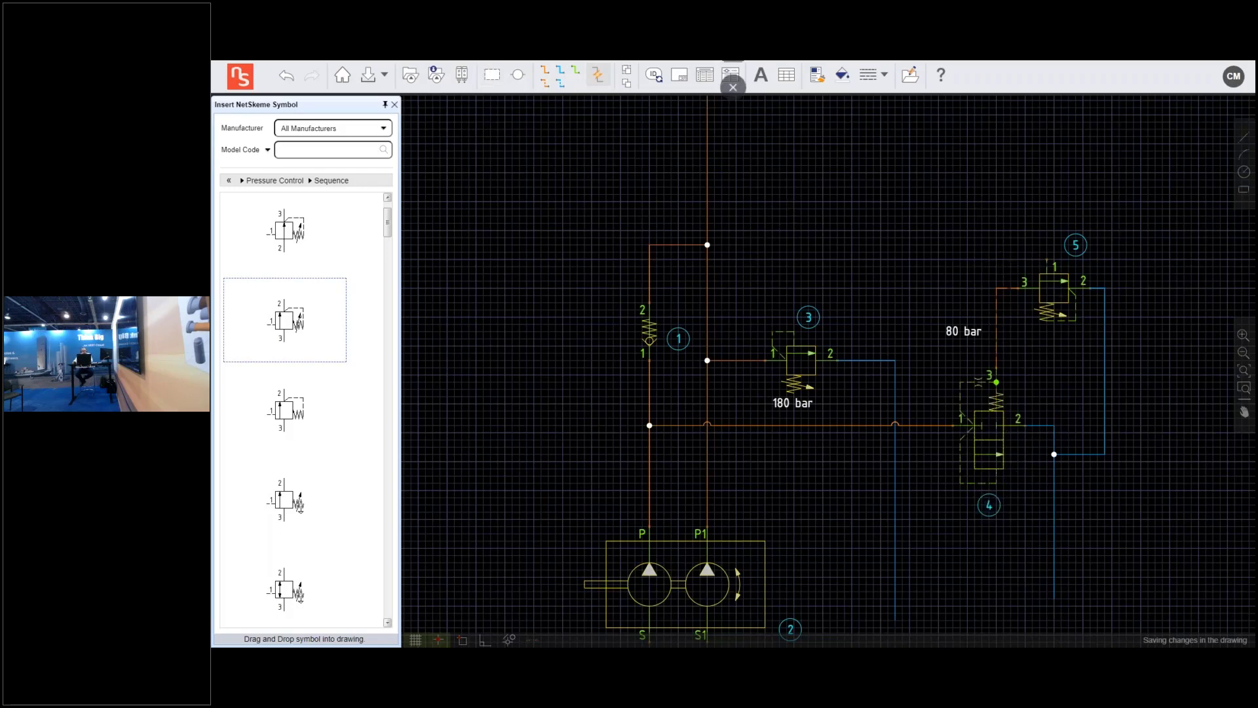
# Draw a dashed orange pilot line from port 1 of the sequence valve to the P1 line above the check valve junction
pyautogui.click(553, 89)
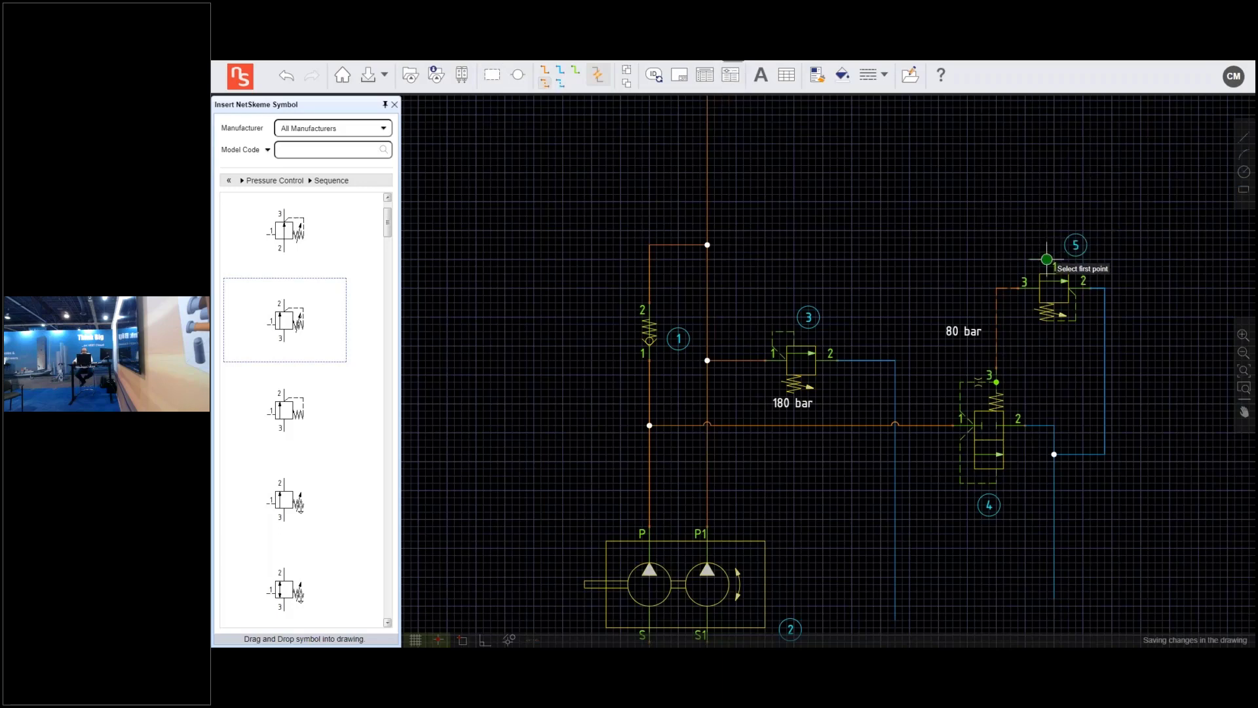
pyautogui.click(1046, 263)
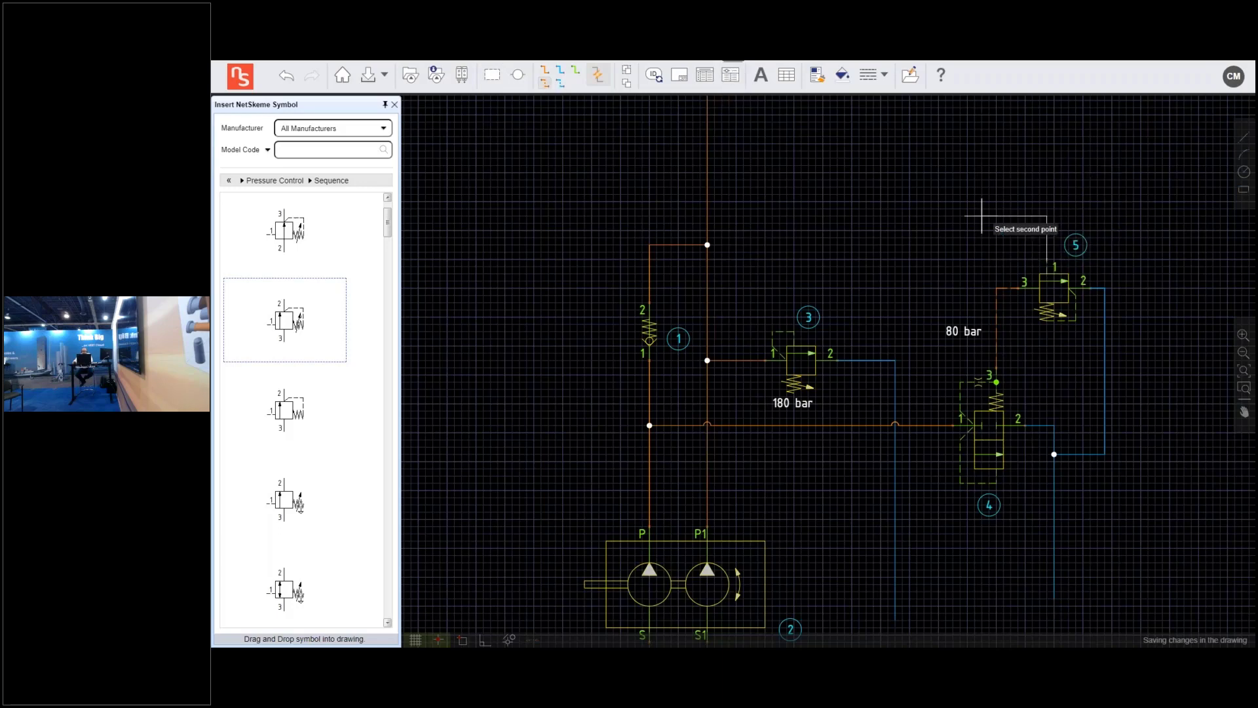
pyautogui.click(707, 216)
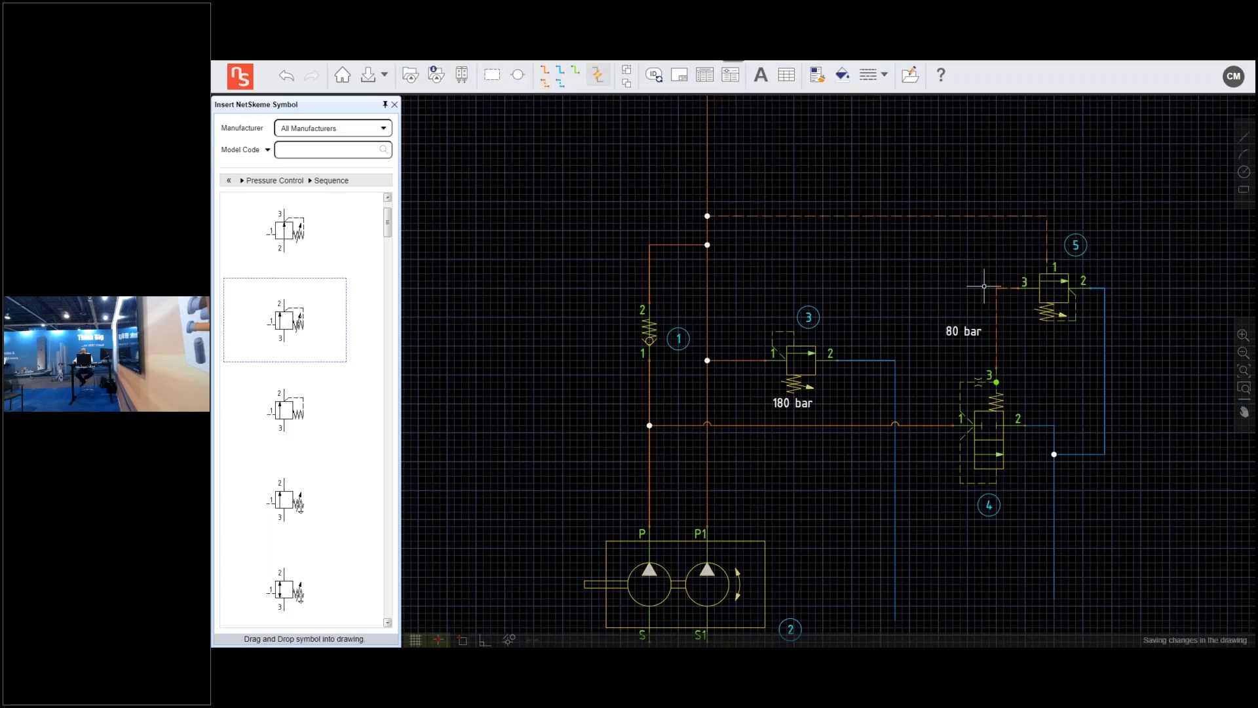
pyautogui.moveTo(917, 267); pyautogui.dragTo(797, 240)
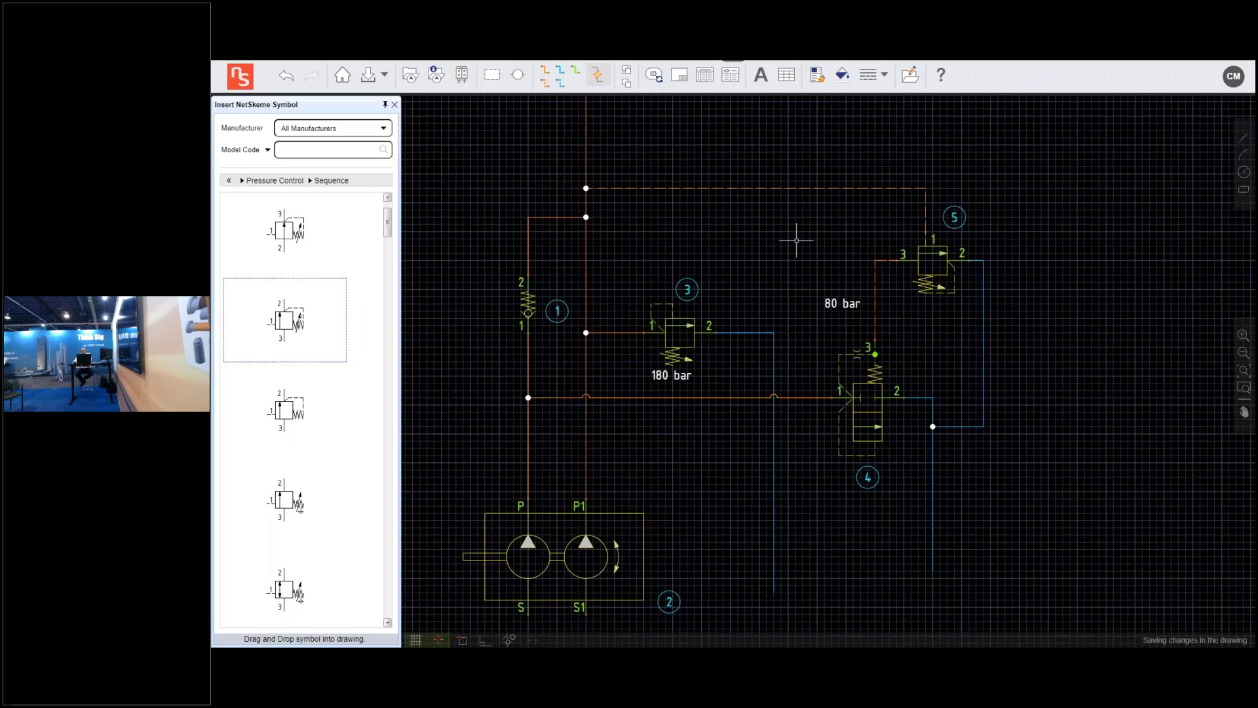
# Assign the HydraForce EV16-S34-** model from the library to the compensator, searching models linked to its symbol from any manufacturer
pyautogui.click(860, 383)
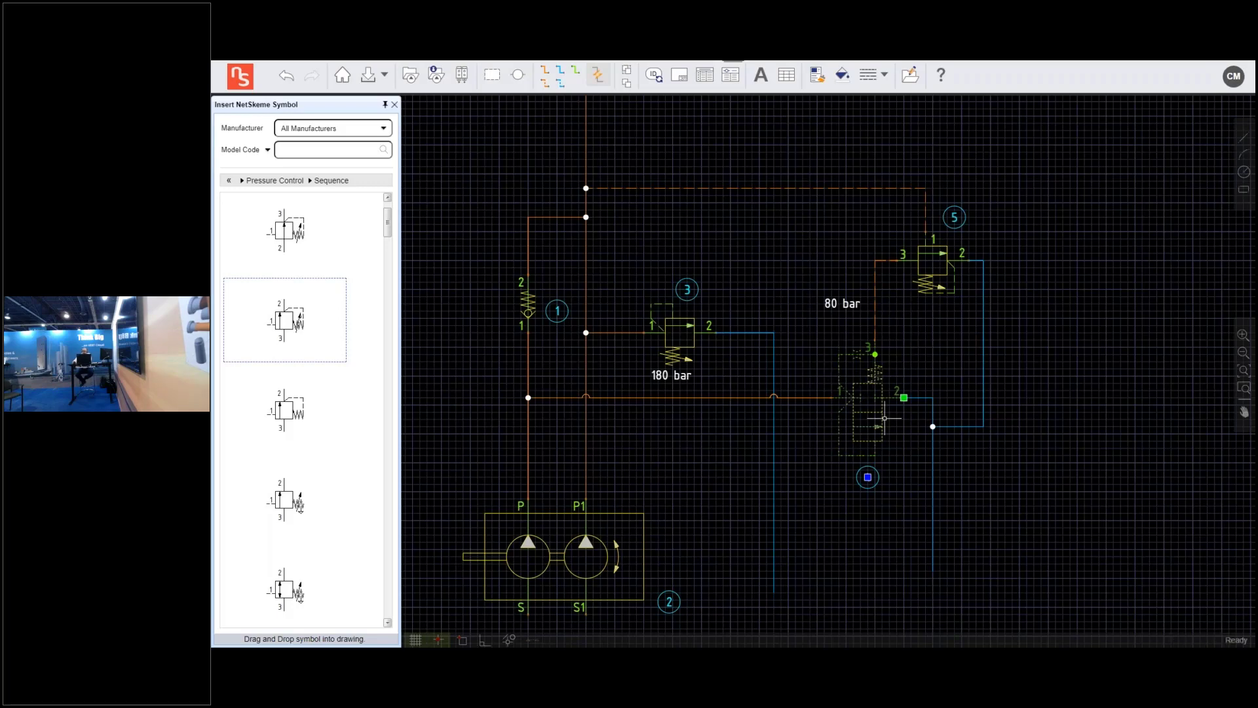
pyautogui.rightClick(870, 374)
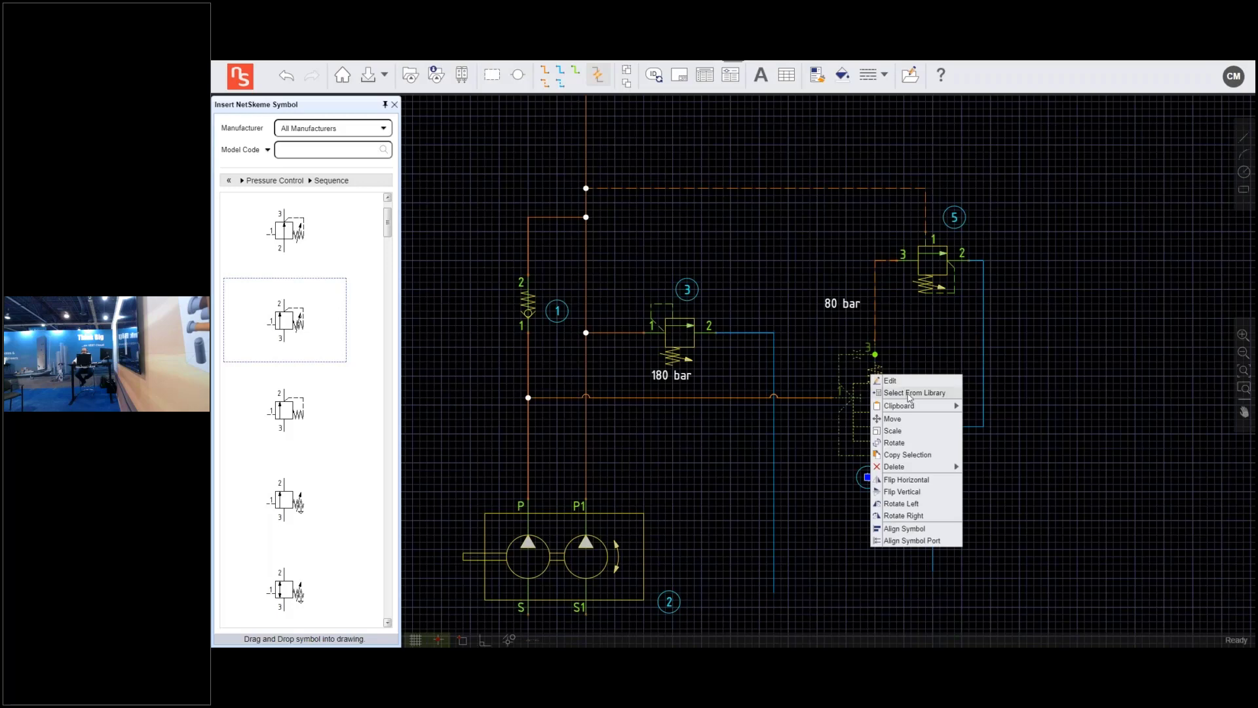
pyautogui.click(911, 393)
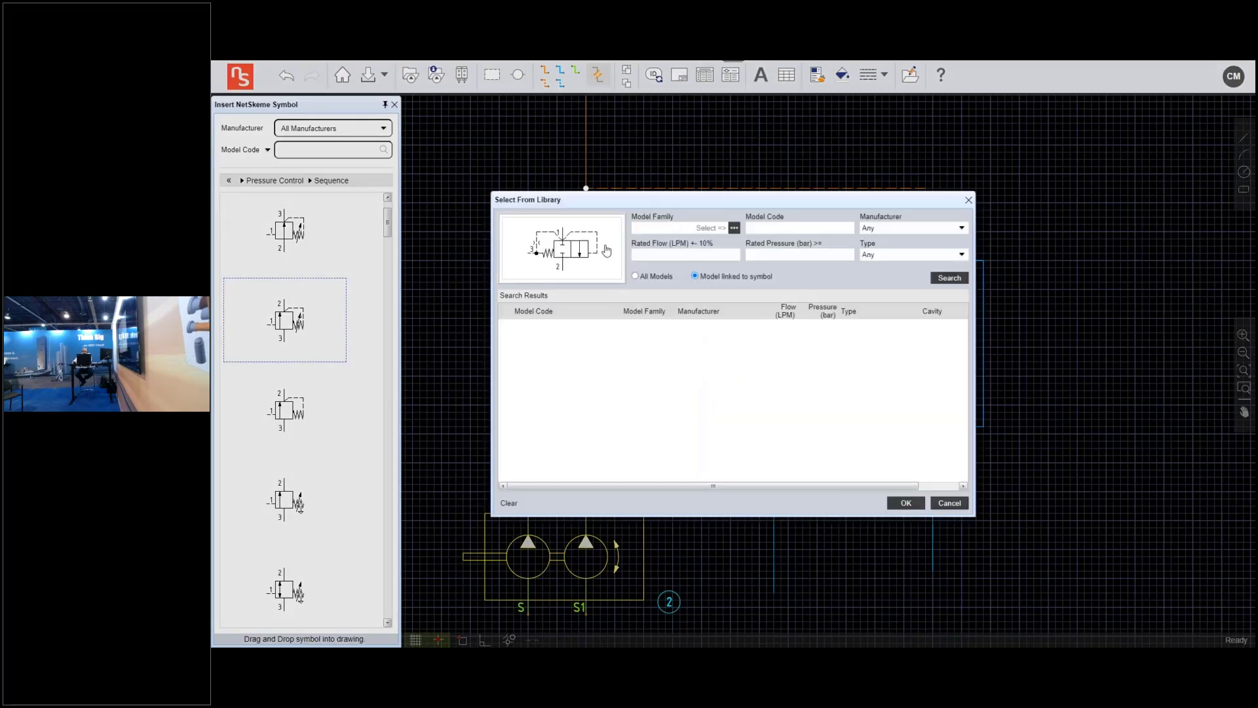
pyautogui.click(961, 229)
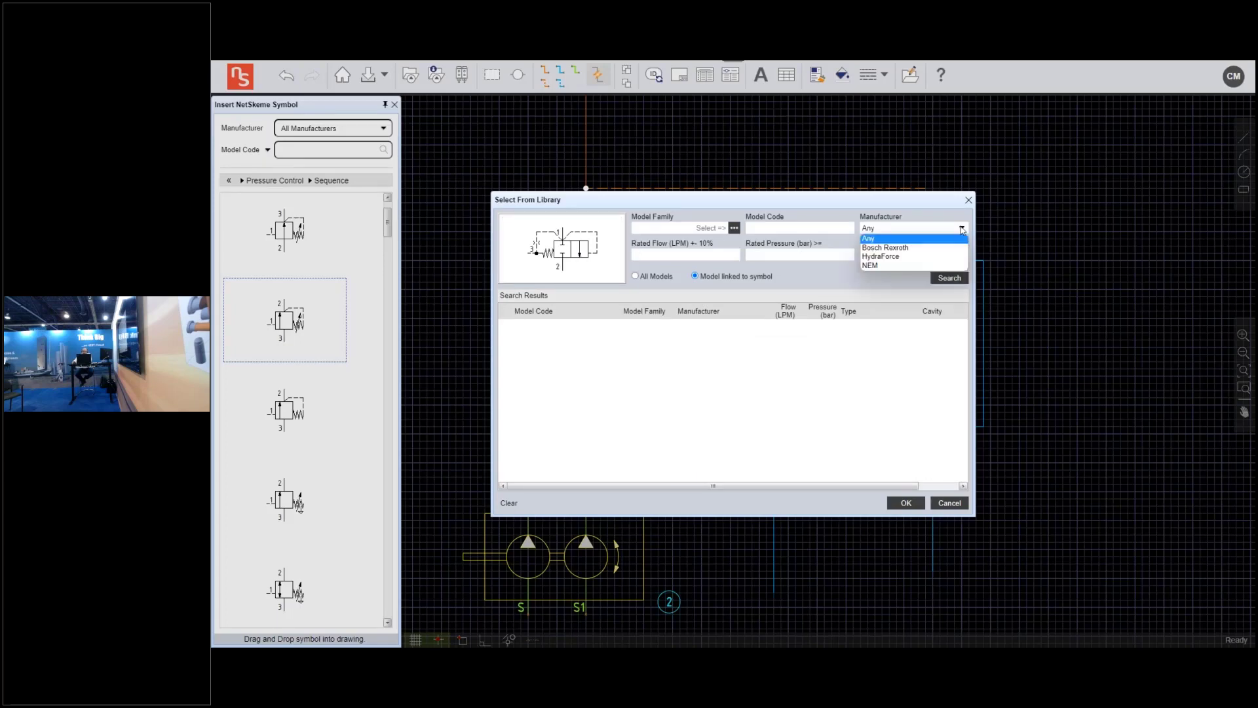
pyautogui.click(927, 199)
pyautogui.click(957, 280)
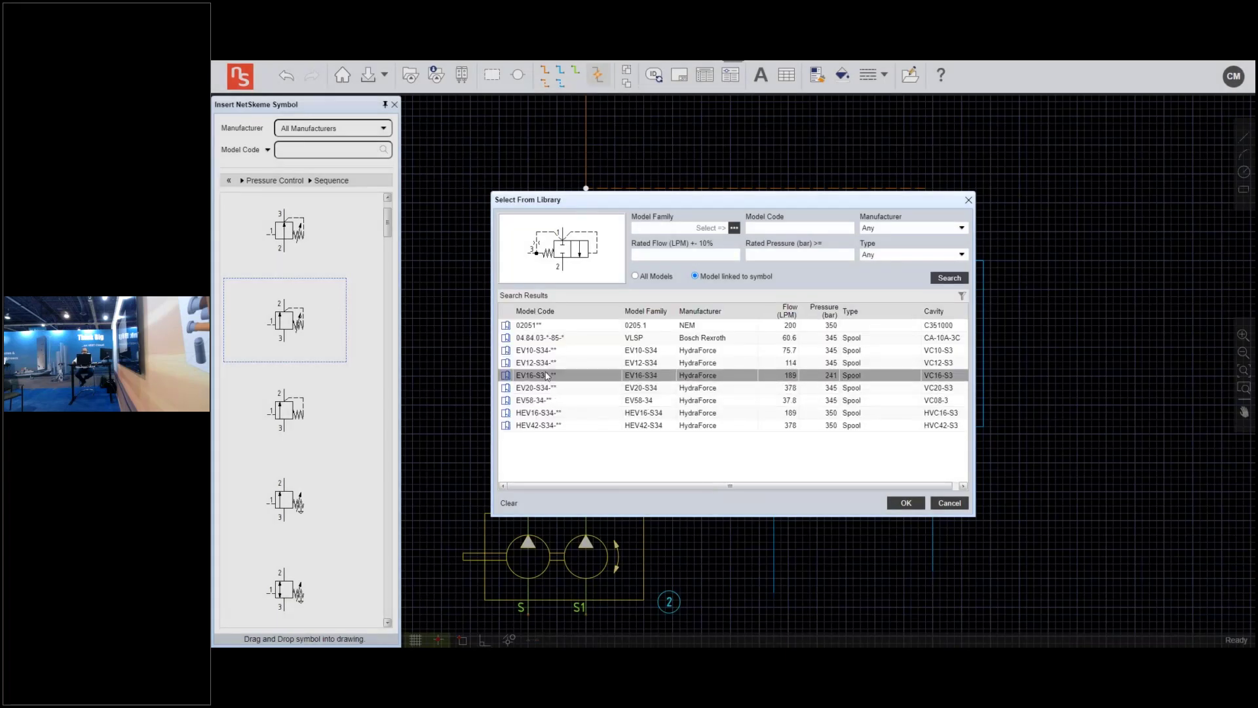
pyautogui.click(554, 374)
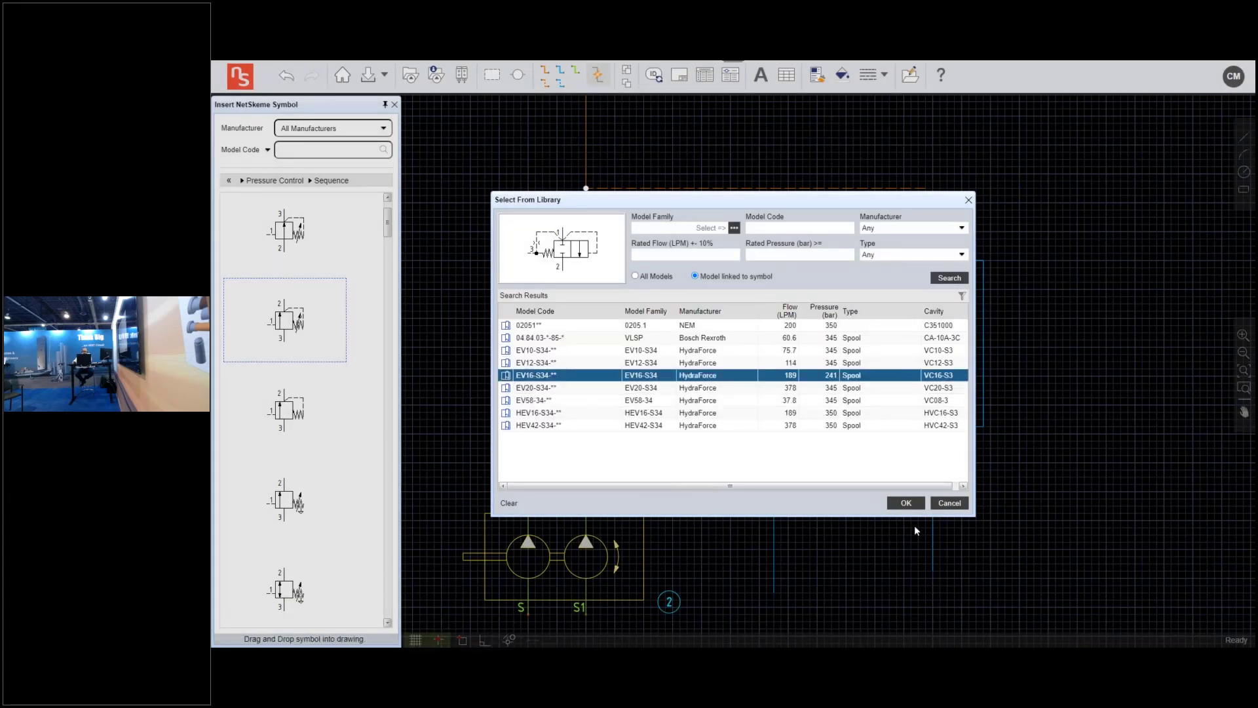
pyautogui.click(906, 503)
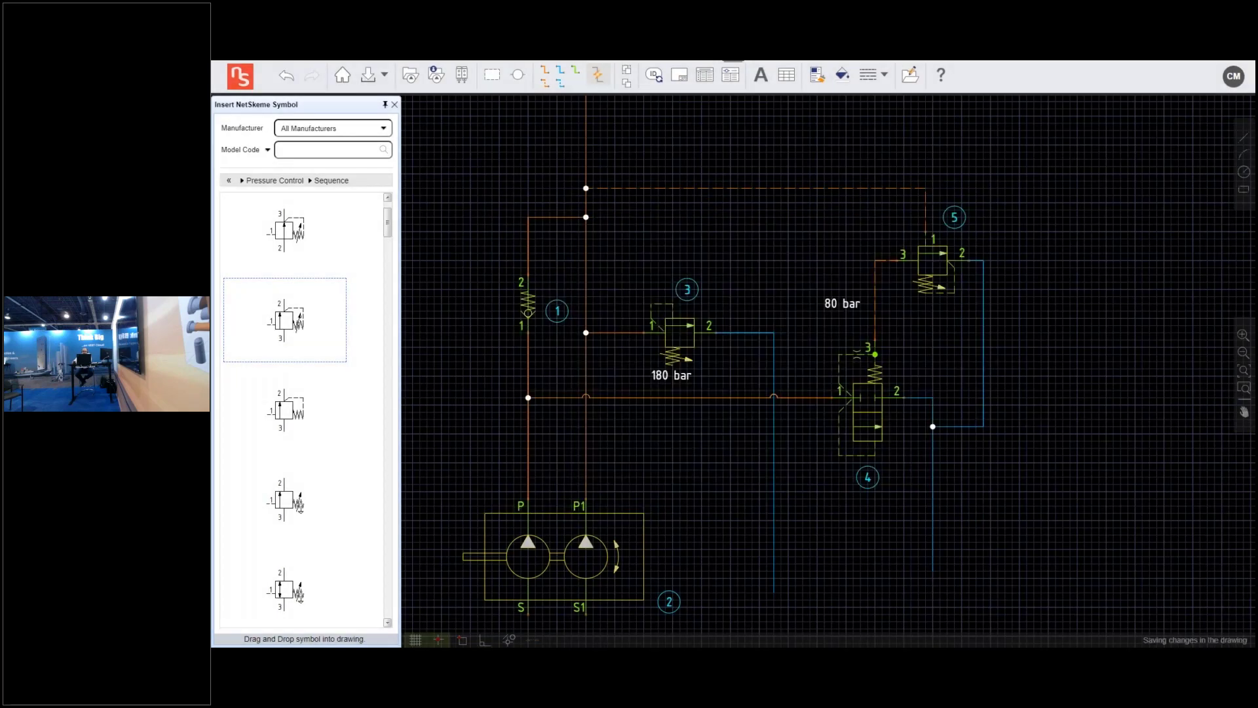
# Open the compensator's model properties for editing and examine the ordering code options on the last page of its data sheet
pyautogui.rightClick(886, 404)
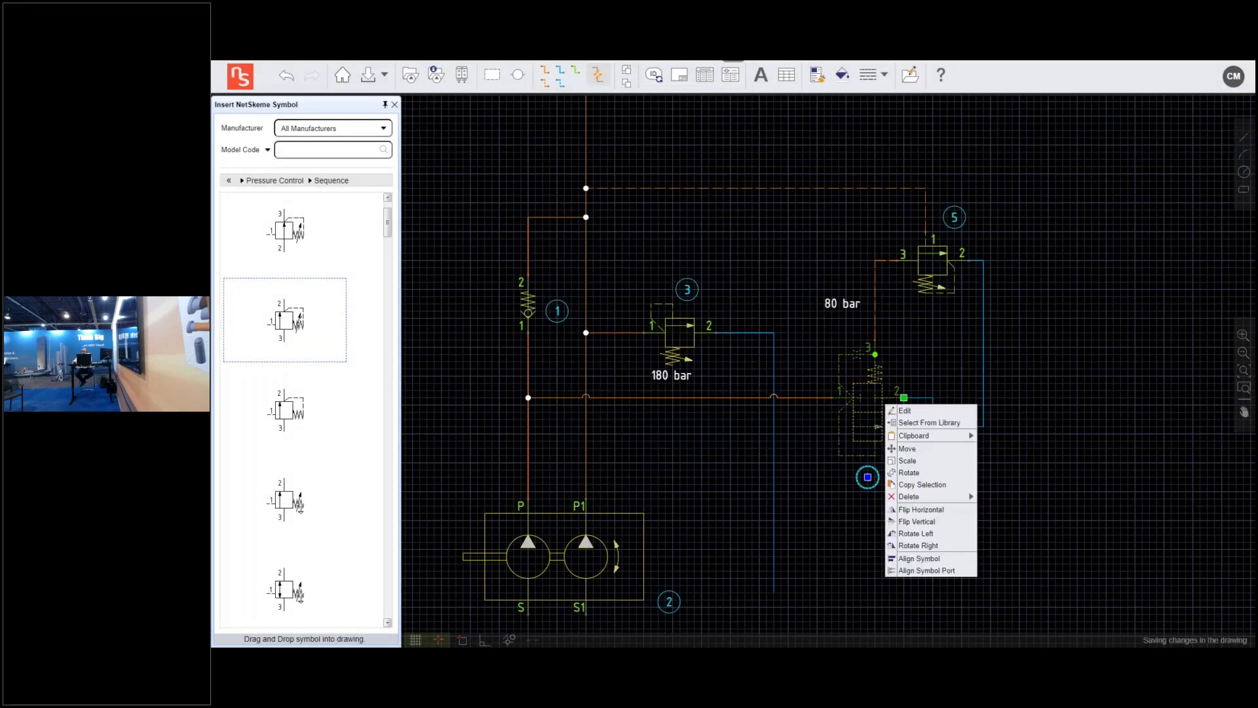
pyautogui.click(907, 411)
pyautogui.click(778, 309)
pyautogui.click(760, 309)
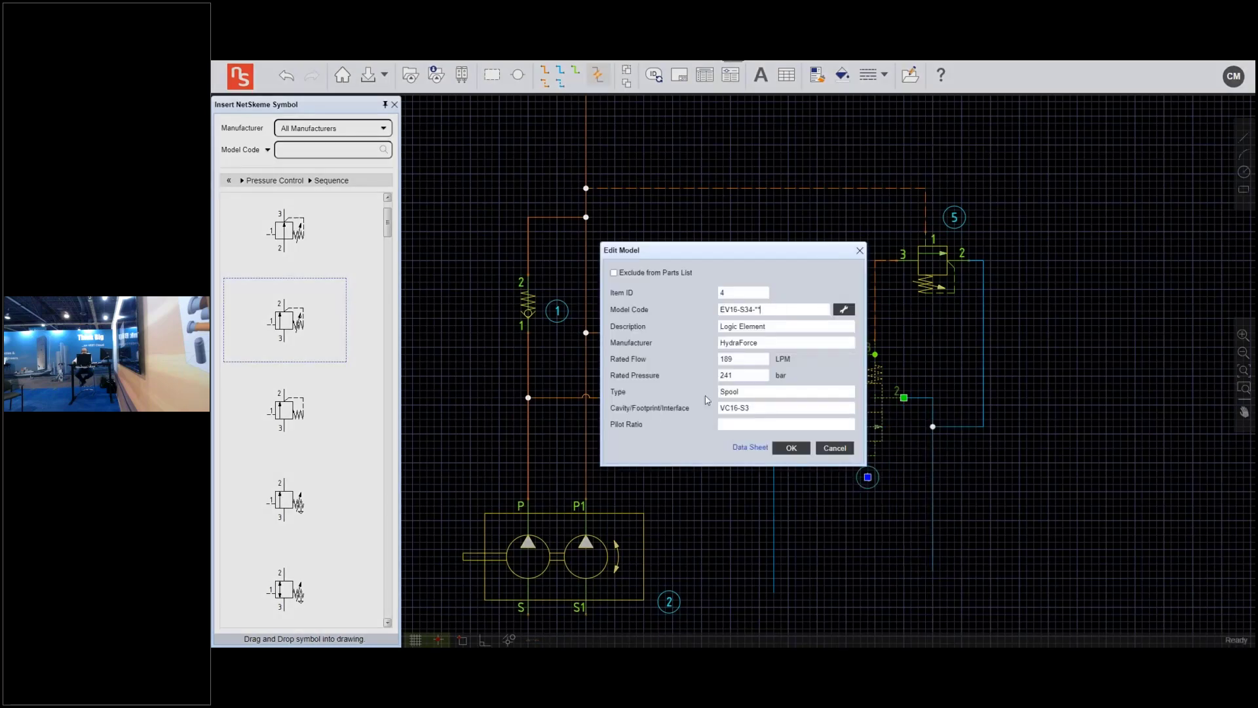
pyautogui.click(745, 448)
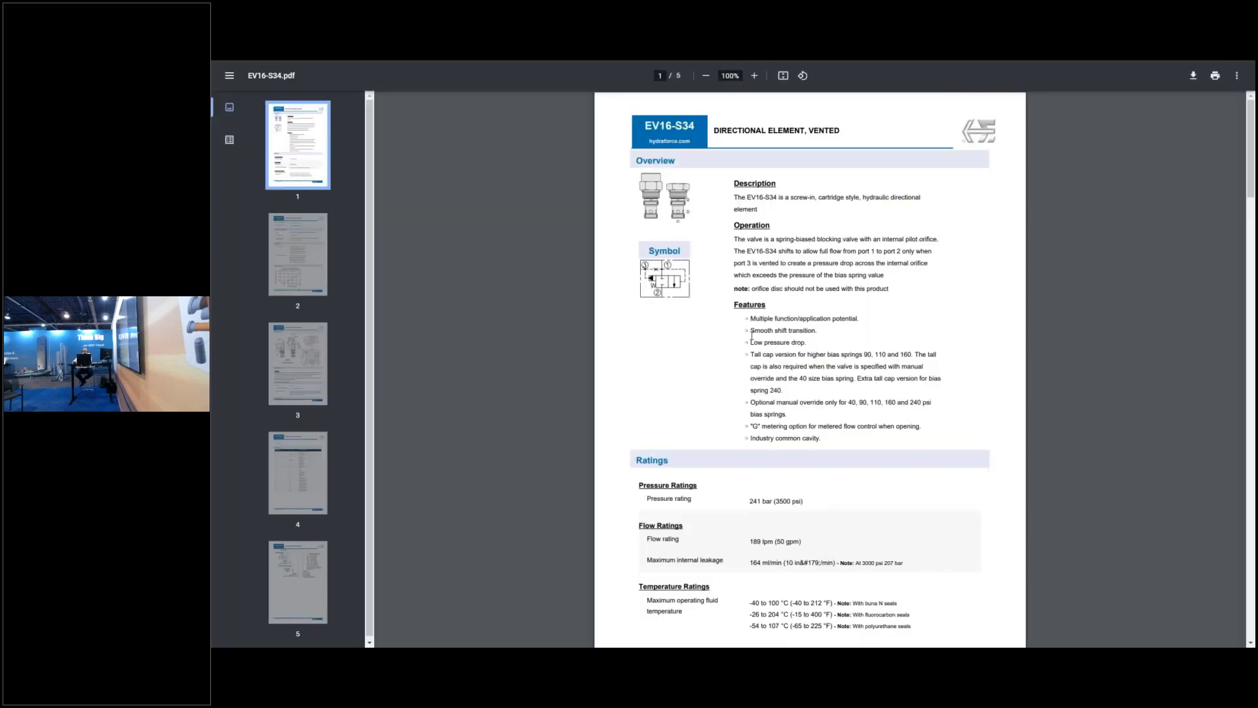
pyautogui.moveTo(1249, 153); pyautogui.dragTo(1249, 562)
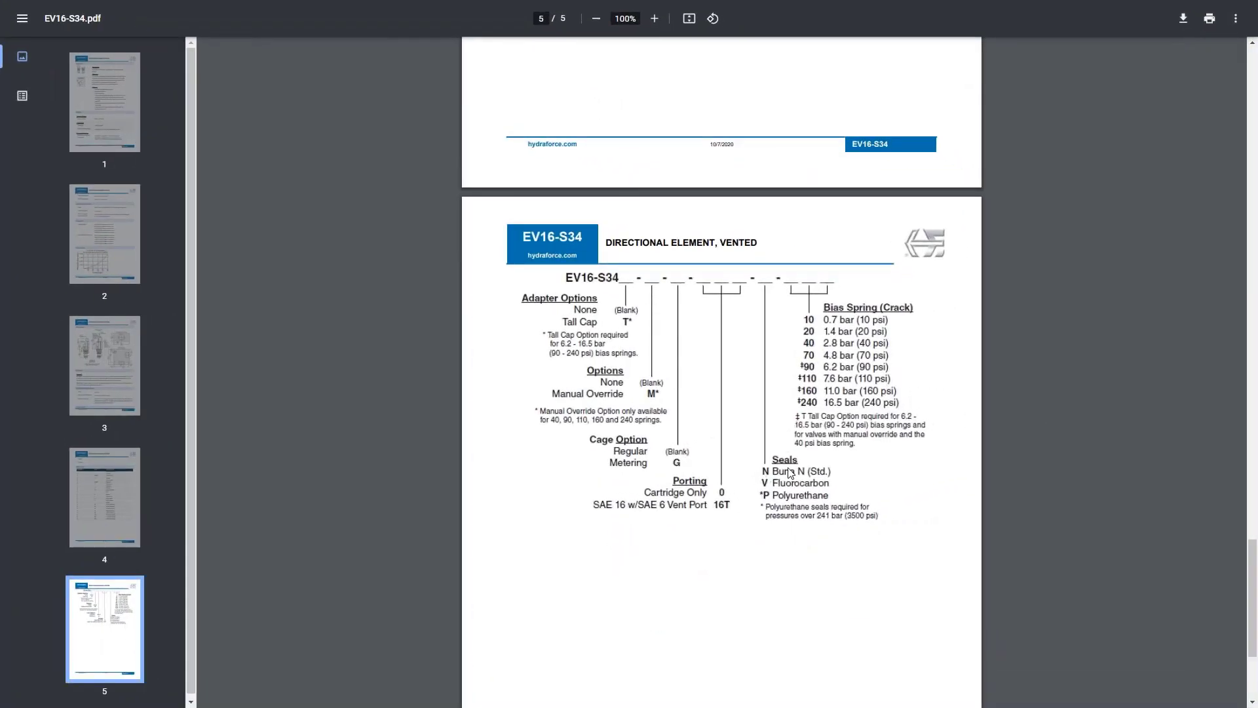
# Switch from the EV16-S34 data sheet back to the NetSkeme canvas and display it full screen
pyautogui.moveTo(1183, 20)
pyautogui.press('super')
pyautogui.click(681, 696)
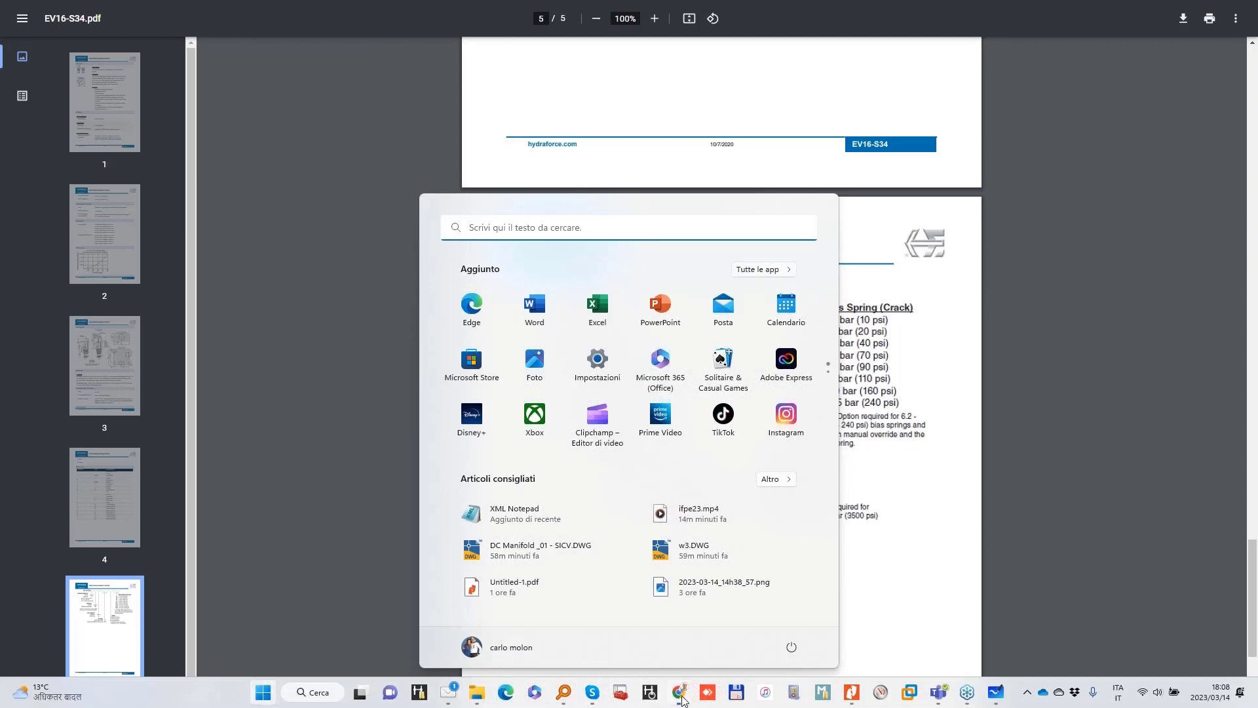
pyautogui.press('super')
pyautogui.click(683, 699)
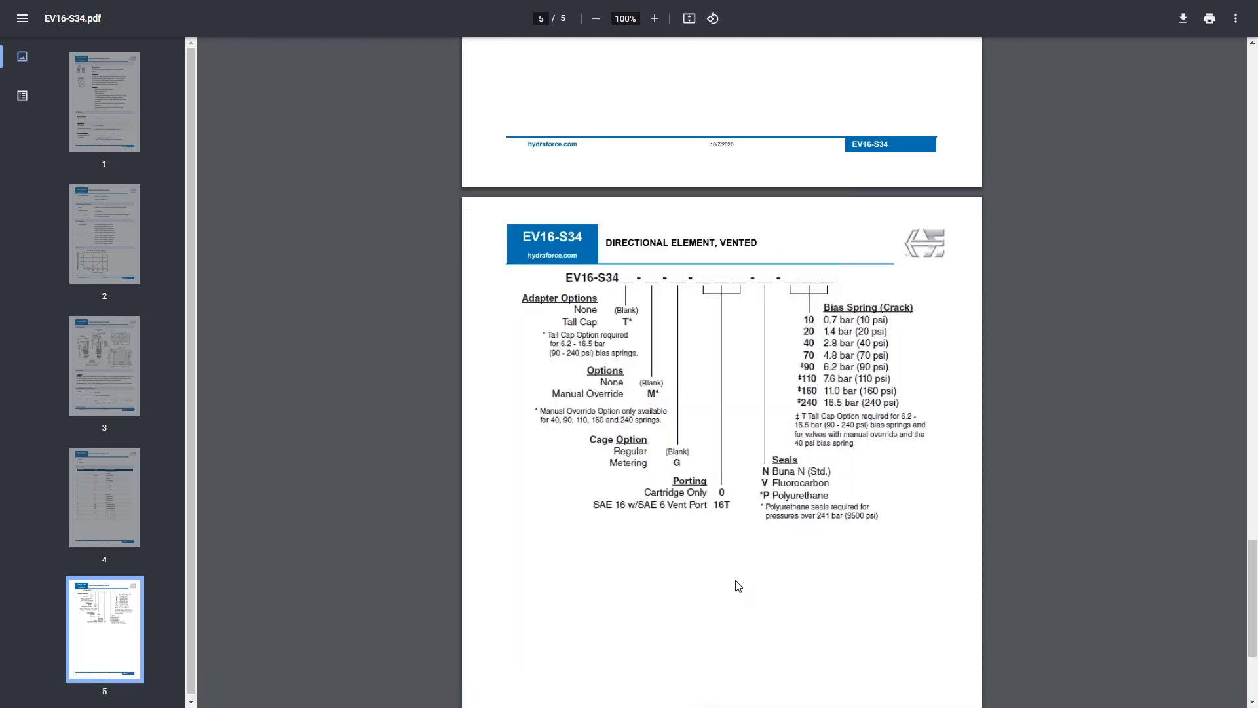
pyautogui.press('F11')
pyautogui.click(61, 11)
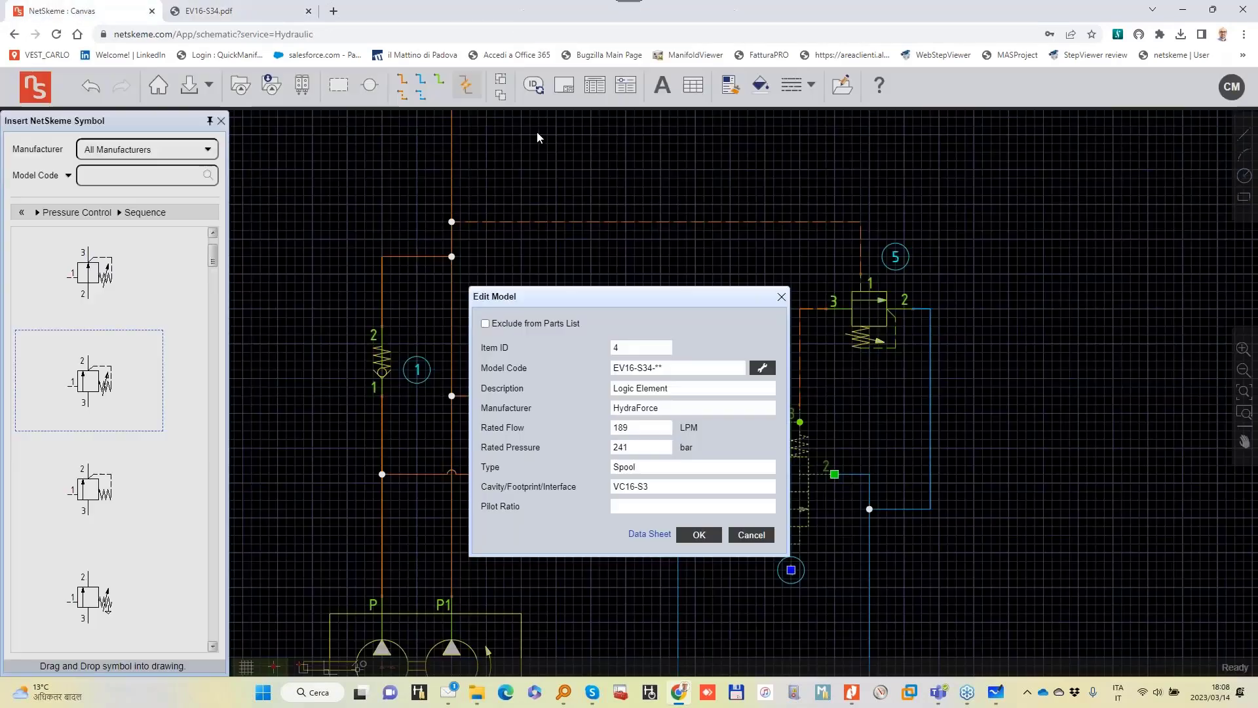
pyautogui.press('F11')
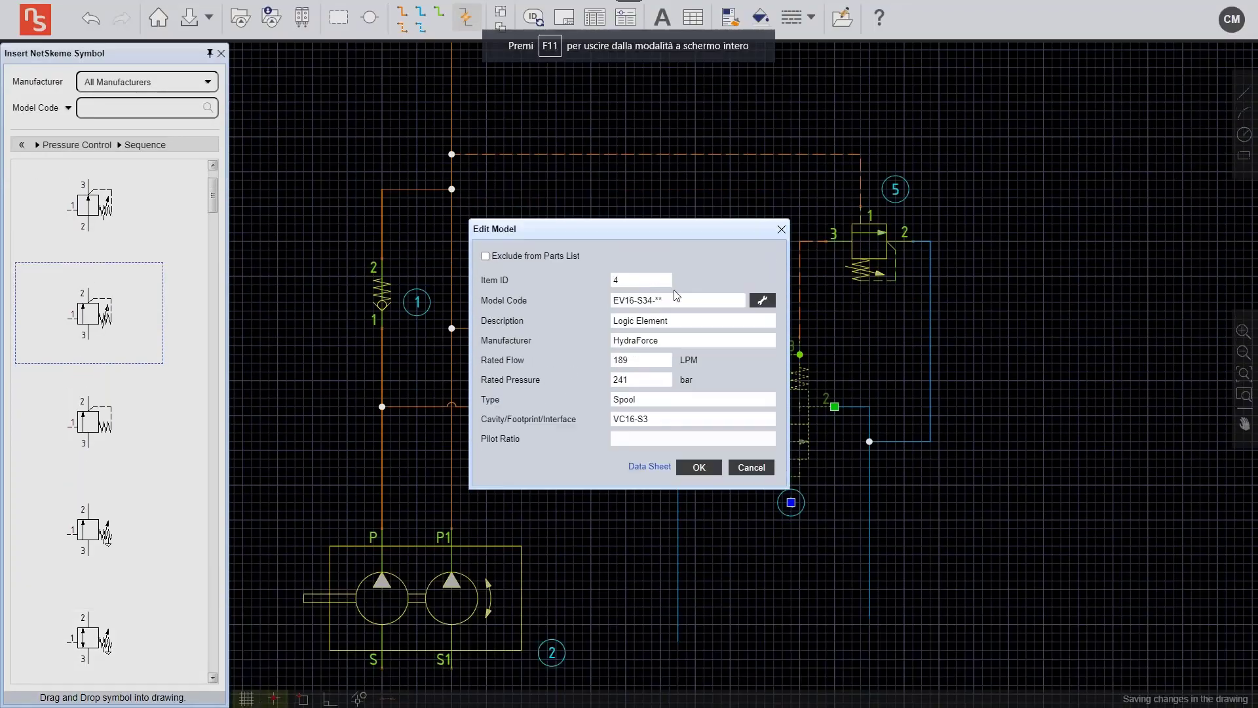
# Complete the compensator's model code as EV16-S34-0-N-40 and save the model properties
pyautogui.tripleClick(687, 302)
pyautogui.click(688, 302)
pyautogui.press('BackSpace')
pyautogui.press('BackSpace')
pyautogui.write('0-N-40')
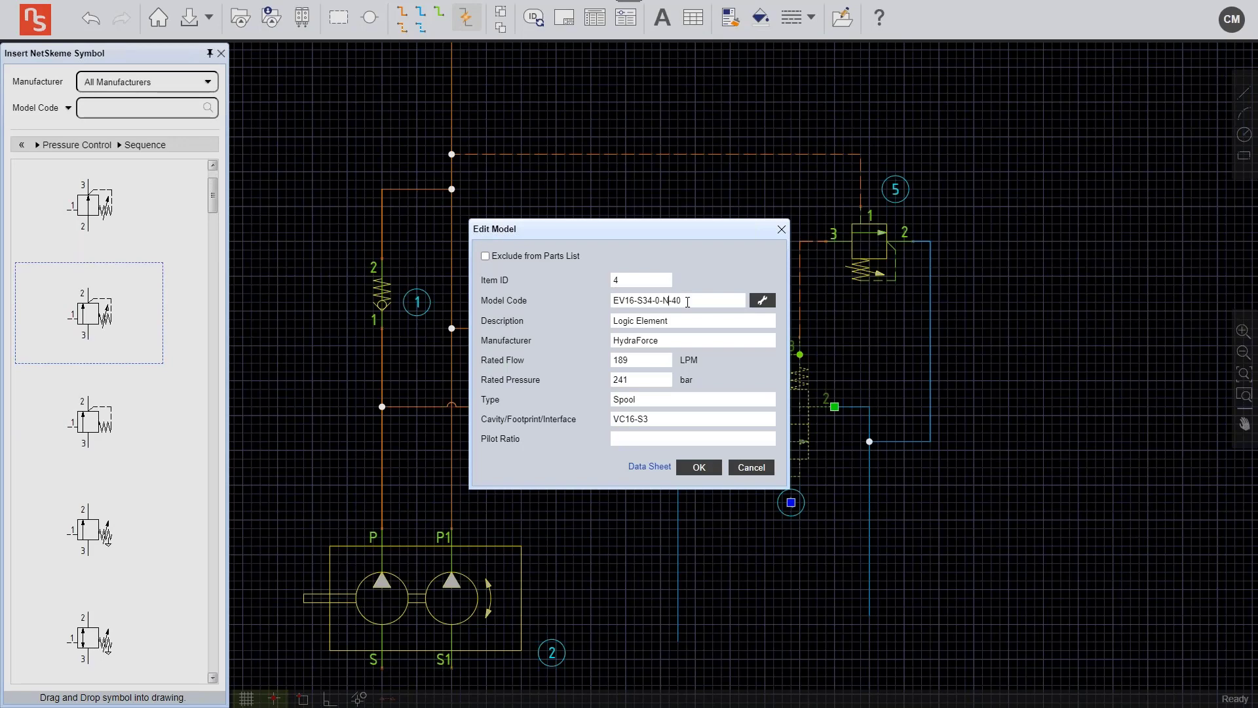
pyautogui.click(699, 466)
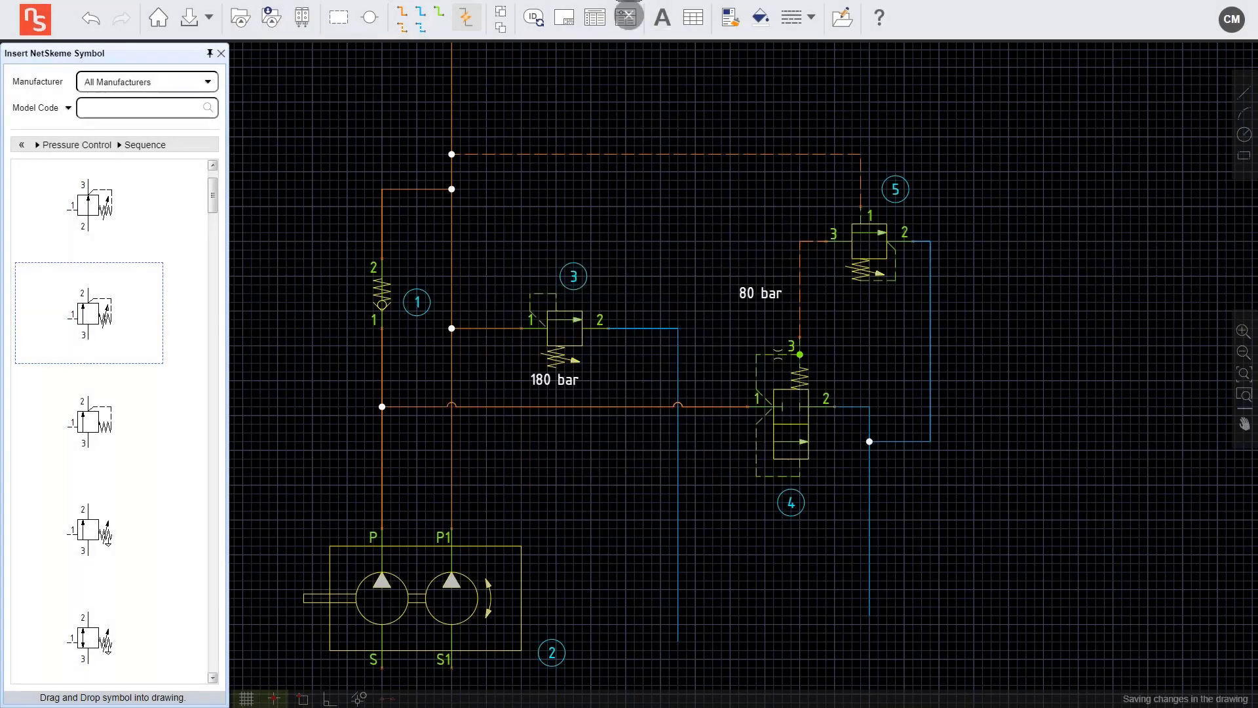
# Assign the HydraForce PS08-32-** model from the library to the sequence valve, item 5, searching models linked to its symbol
pyautogui.click(880, 228)
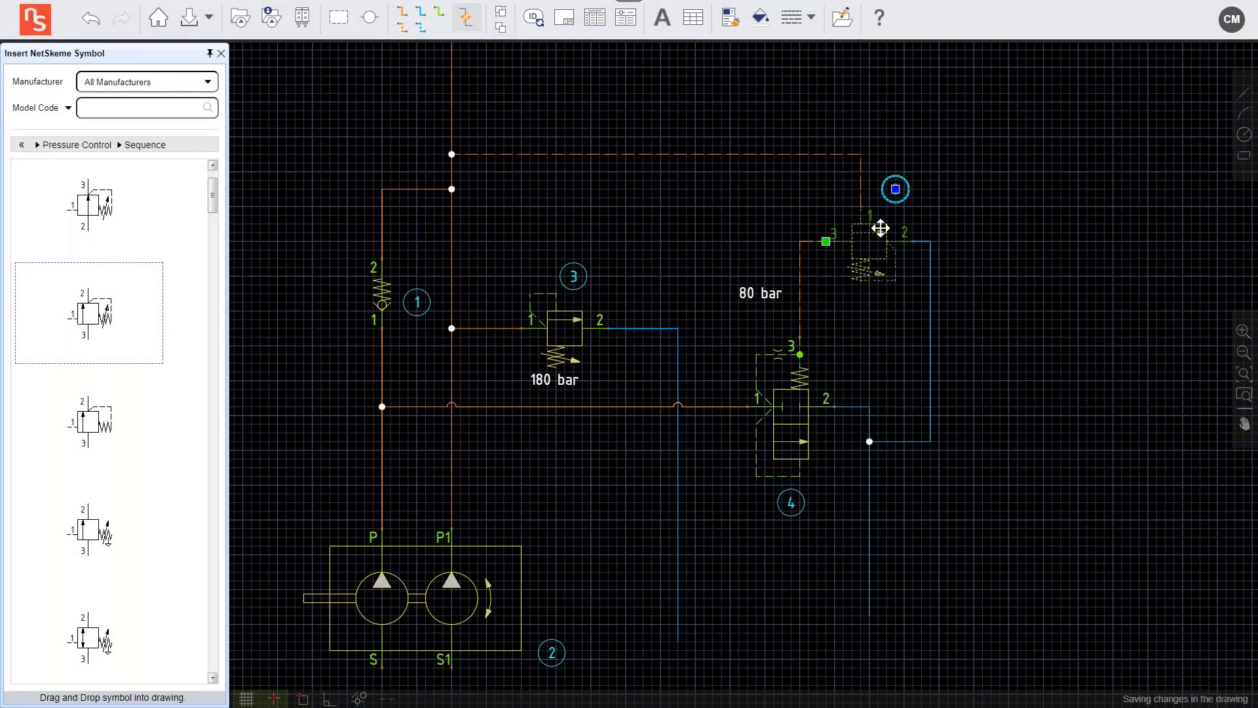
pyautogui.rightClick(880, 228)
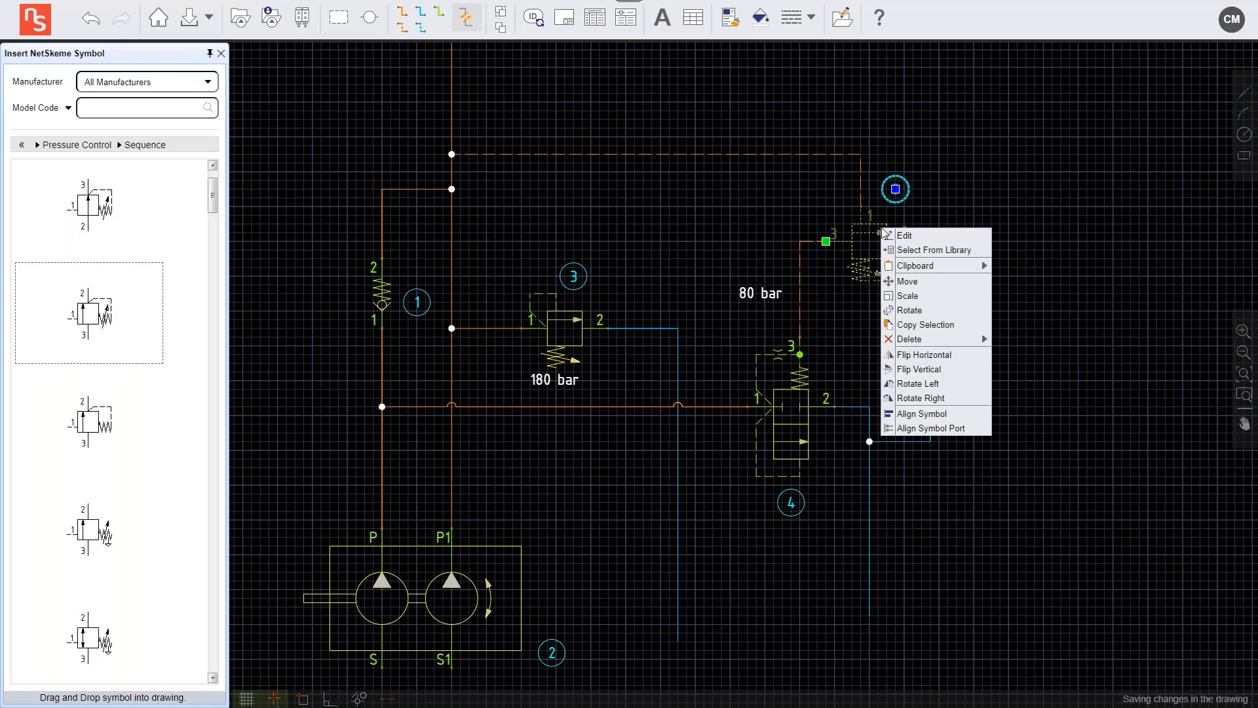
pyautogui.click(940, 250)
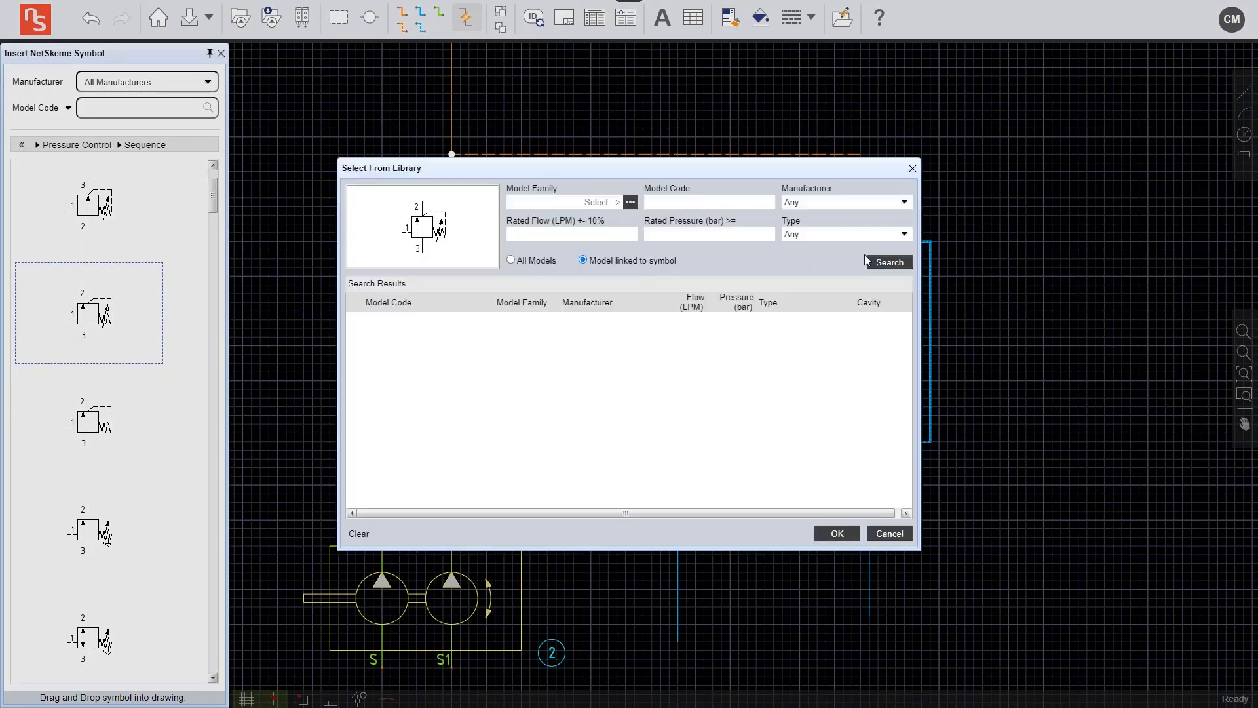
pyautogui.click(869, 262)
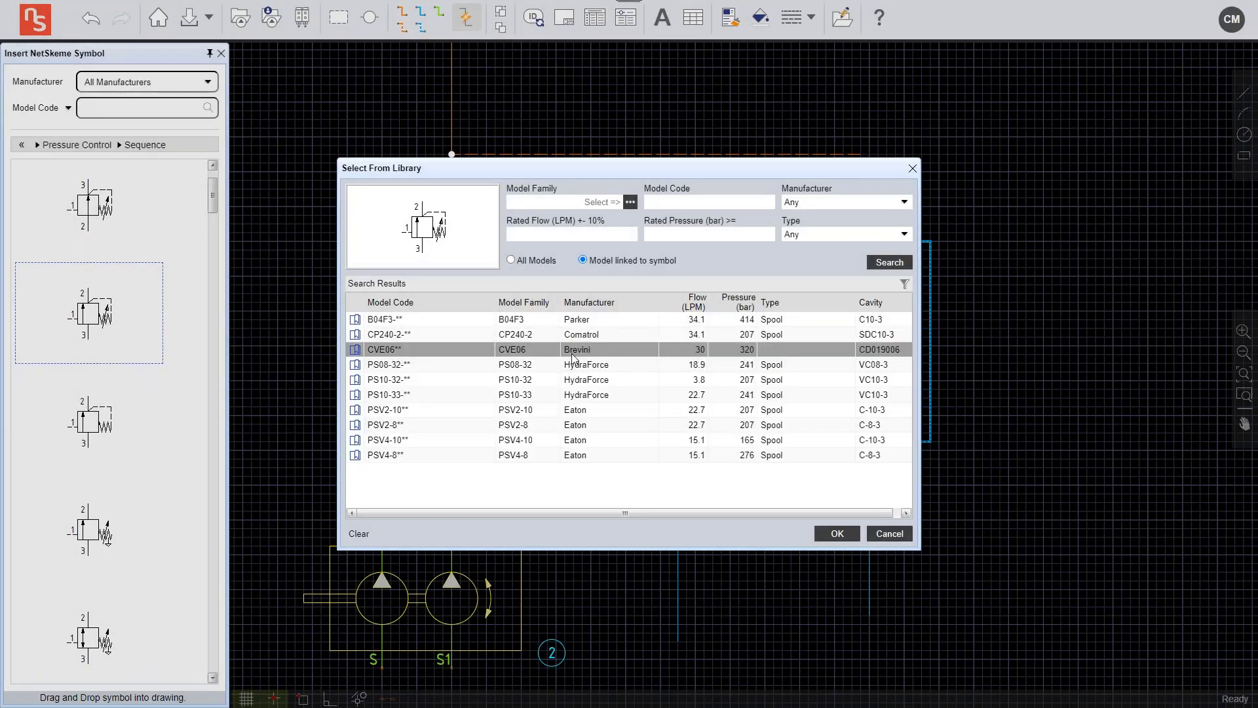
pyautogui.click(389, 368)
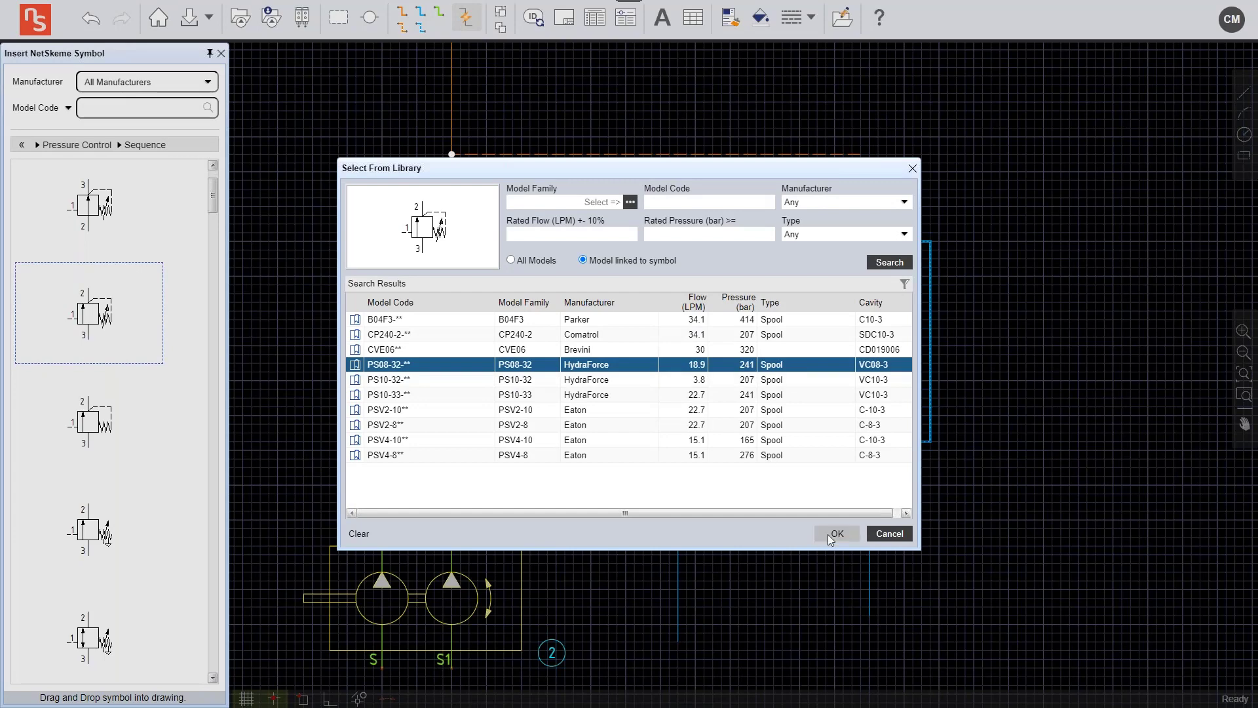
pyautogui.click(836, 534)
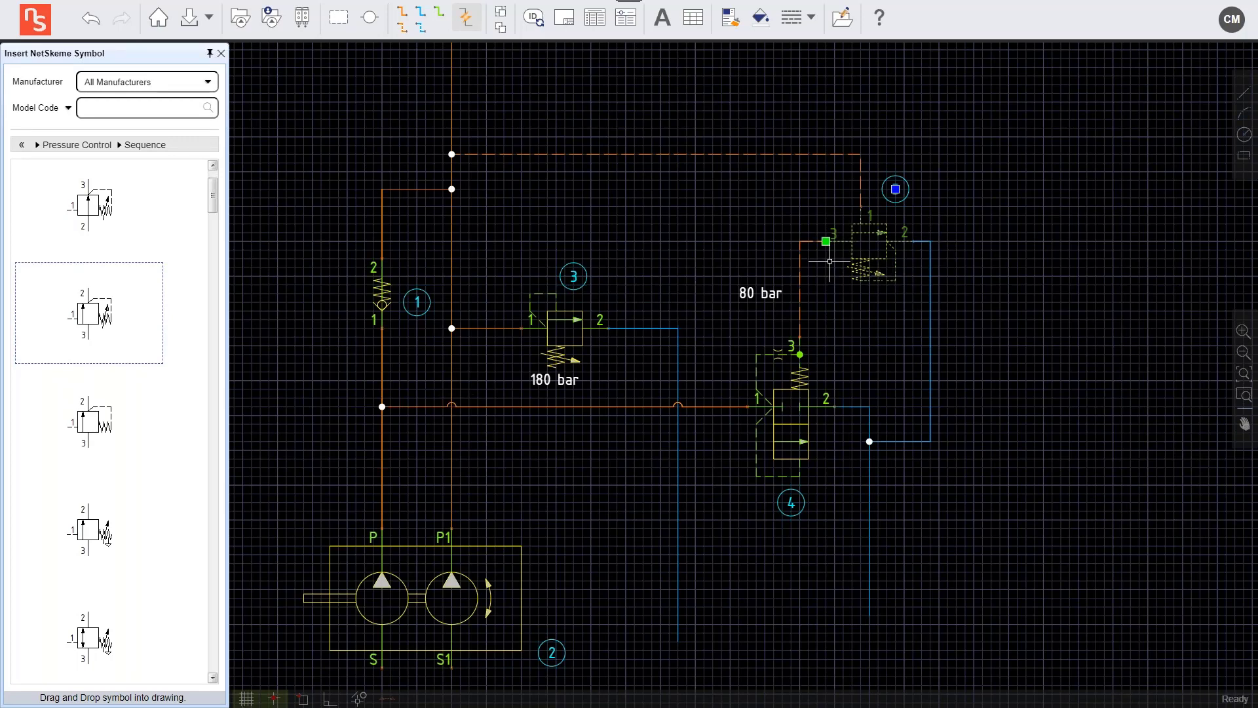
# Move the 80 bar label to just below the sequence valve's spring and clear the selection
pyautogui.click(769, 292)
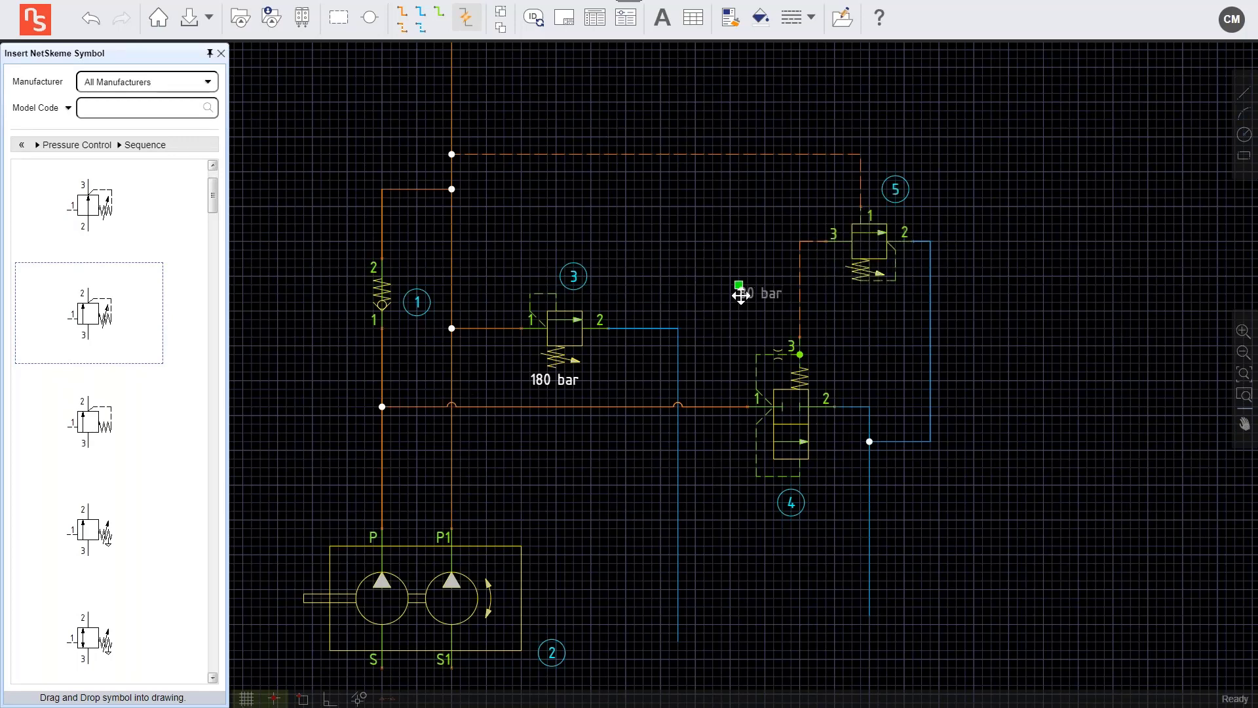
pyautogui.click(738, 284)
pyautogui.click(843, 294)
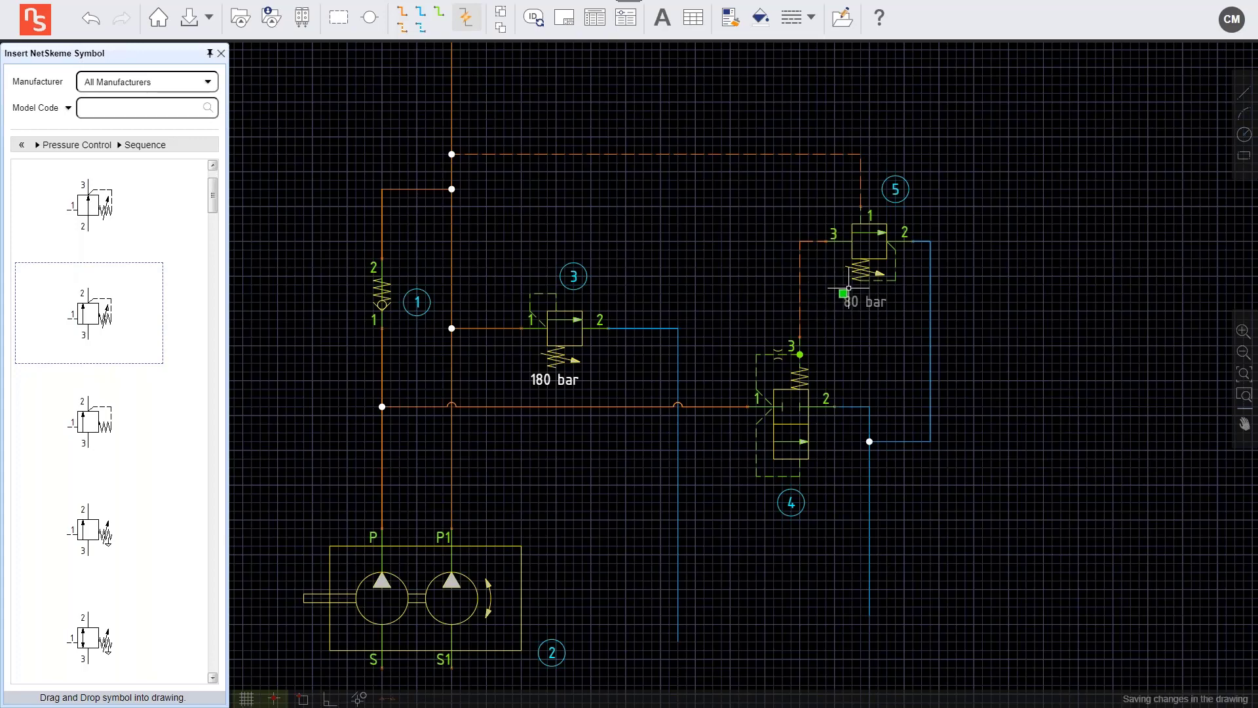
pyautogui.click(904, 247)
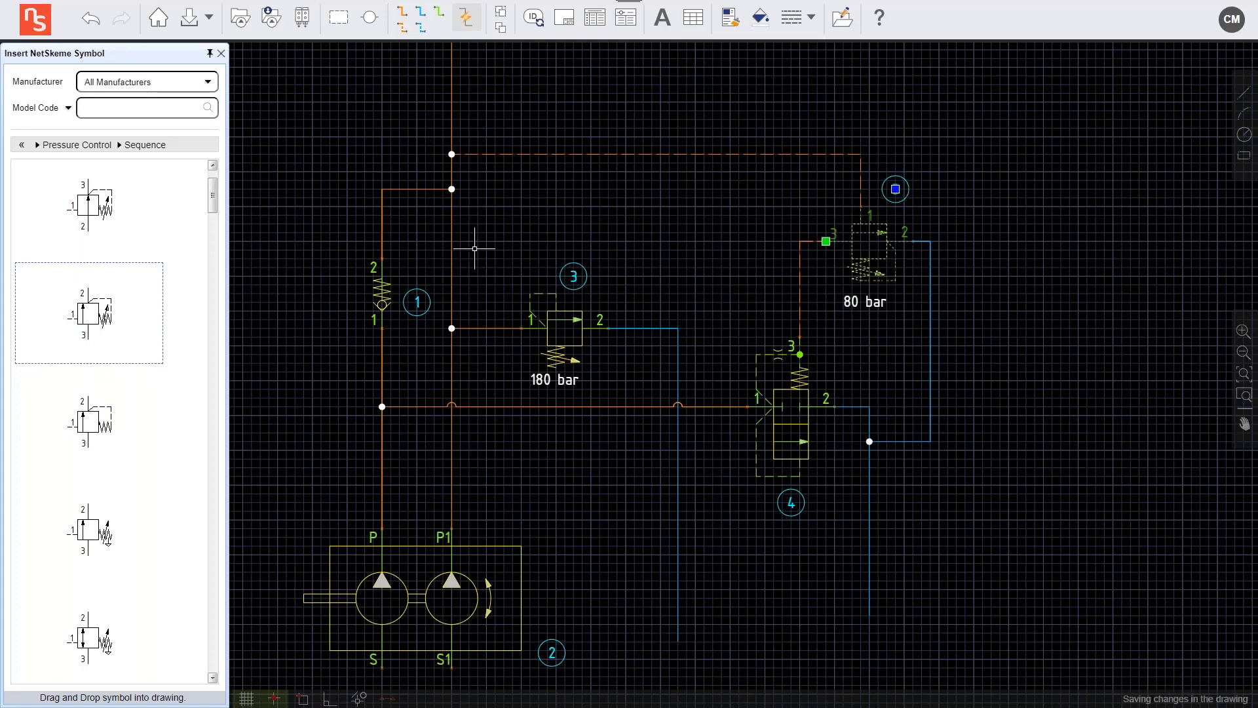
pyautogui.press('Escape')
# Draw a rectangular manifold boundary enclosing the check valve, relief valve, compensator and sequence valve, leaving the pumps outside
pyautogui.scroll(-1, 475, 248)
pyautogui.moveTo(579, 236); pyautogui.dragTo(631, 374)
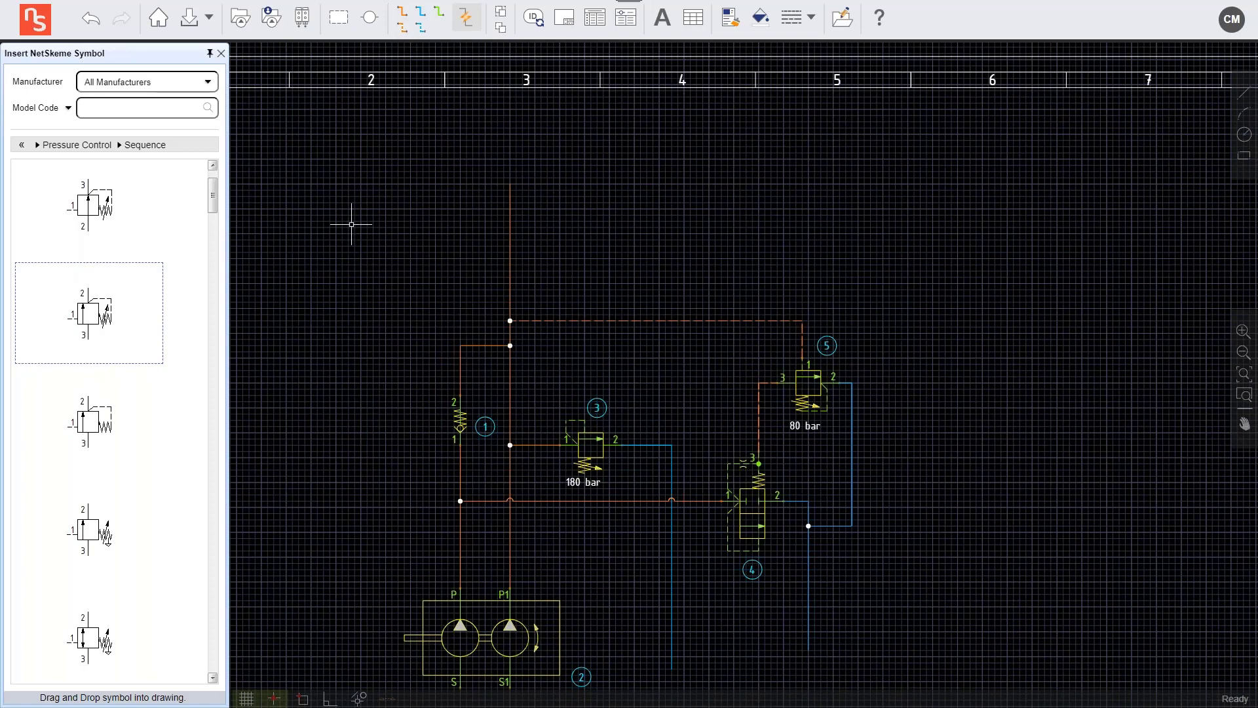
pyautogui.click(339, 24)
pyautogui.click(410, 259)
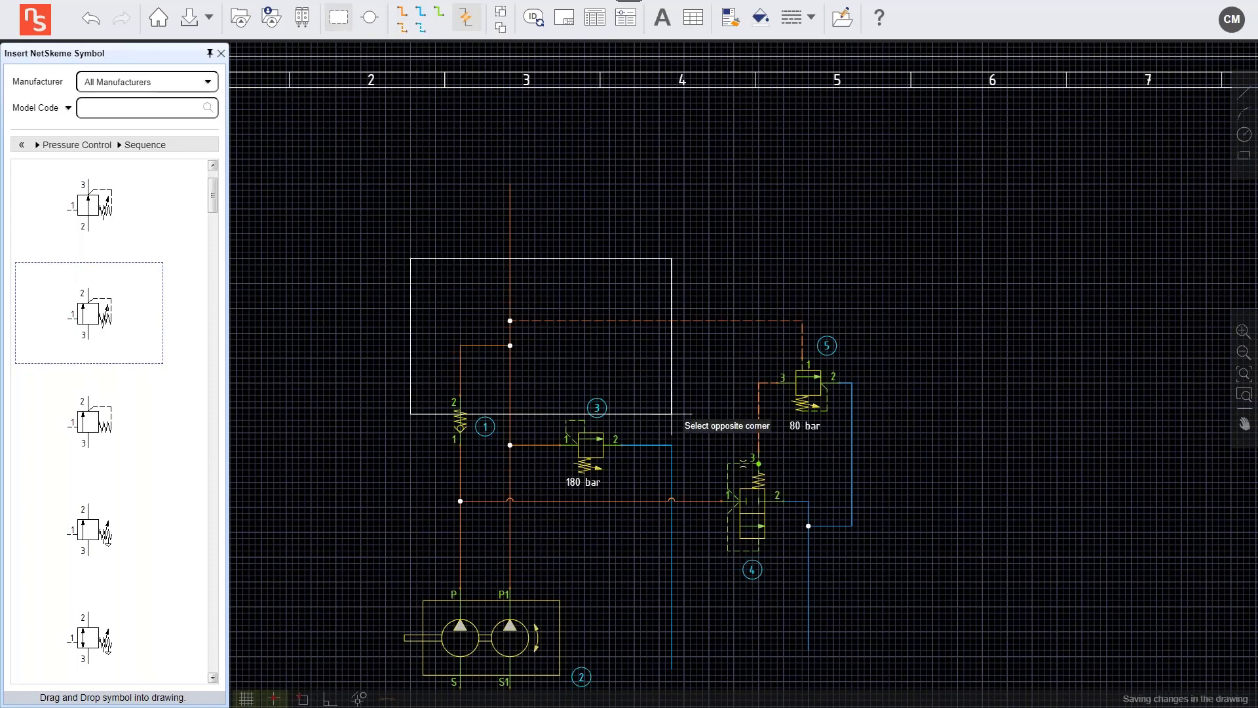
pyautogui.click(882, 562)
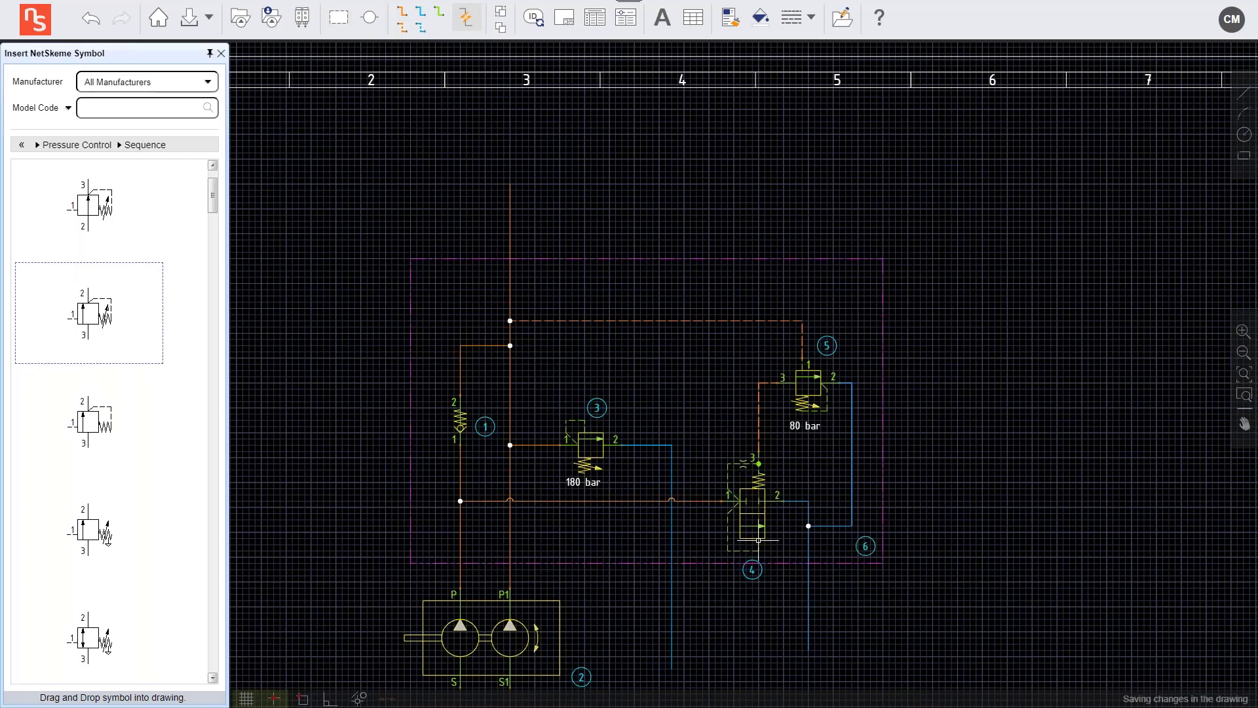
# Move item balloon 4 inside the manifold boundary, to the upper left of the compensator symbol
pyautogui.click(758, 540)
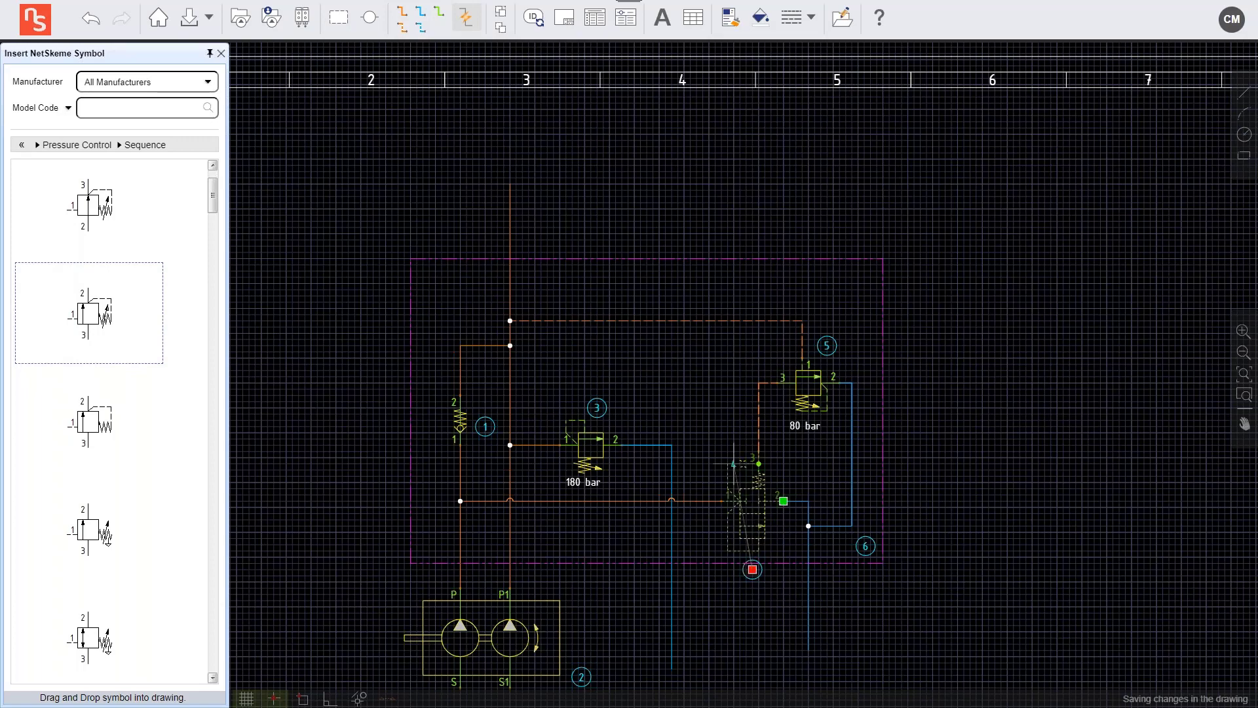
pyautogui.moveTo(752, 568); pyautogui.dragTo(747, 432)
pyautogui.click(746, 432)
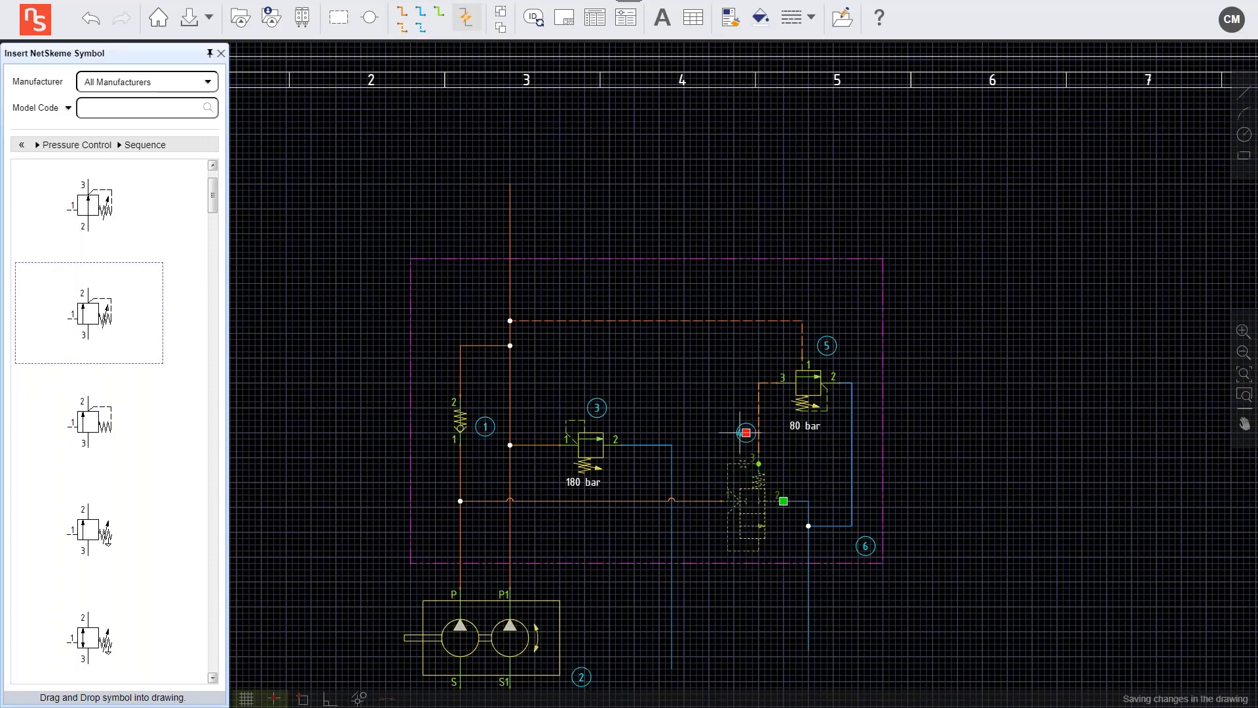
pyautogui.click(709, 476)
# Set the manifold boundary's model code to MAN**IFPE**, description to MANIFOLD and manufacturer to VEST, INC
pyautogui.click(883, 327)
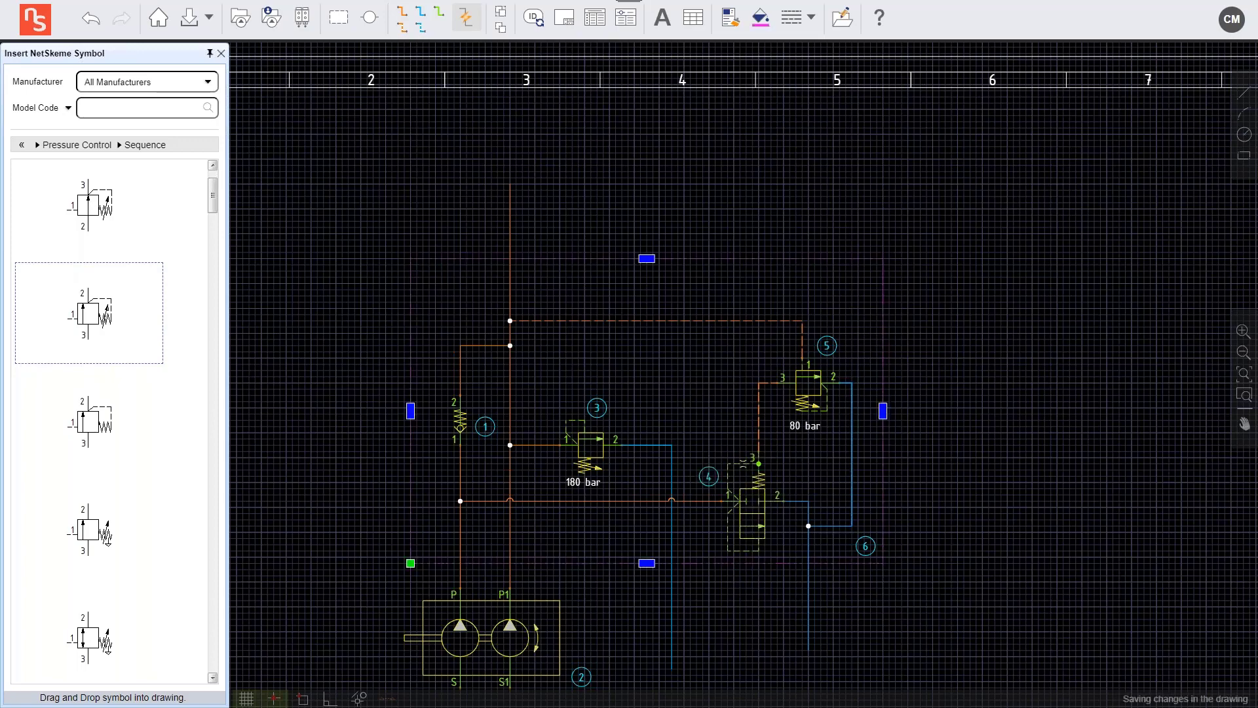
pyautogui.rightClick(881, 326)
pyautogui.click(906, 335)
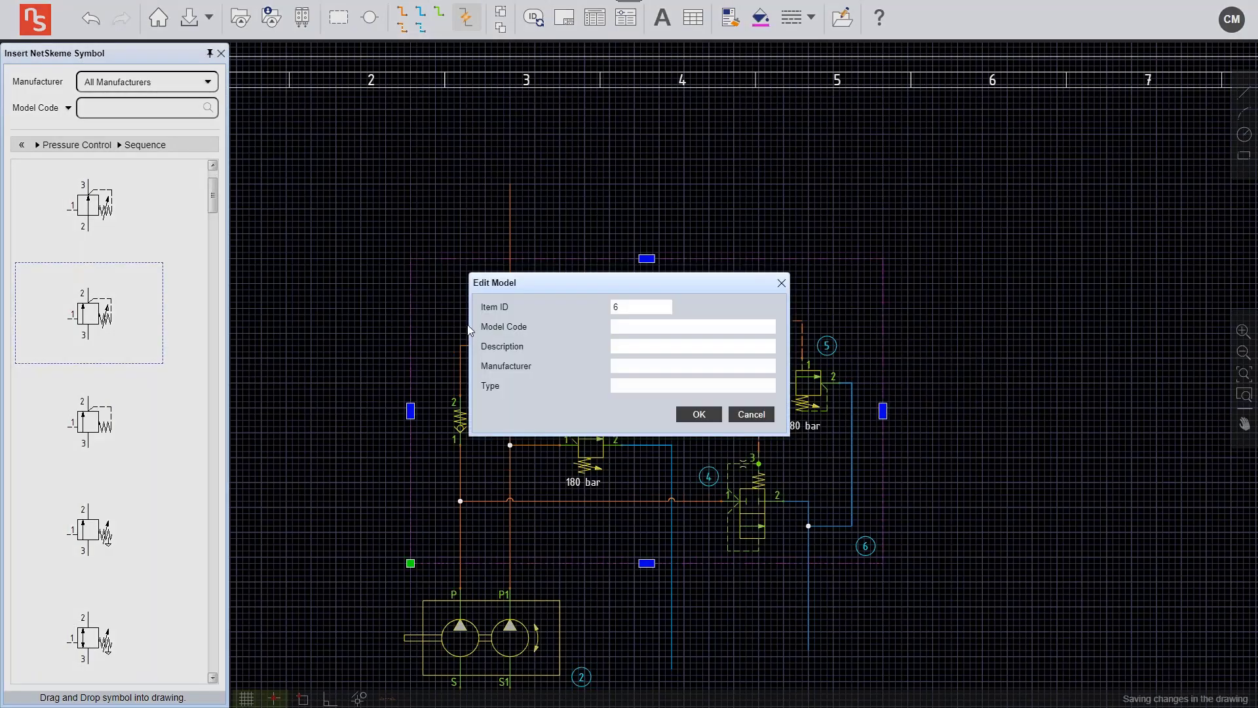
pyautogui.click(640, 327)
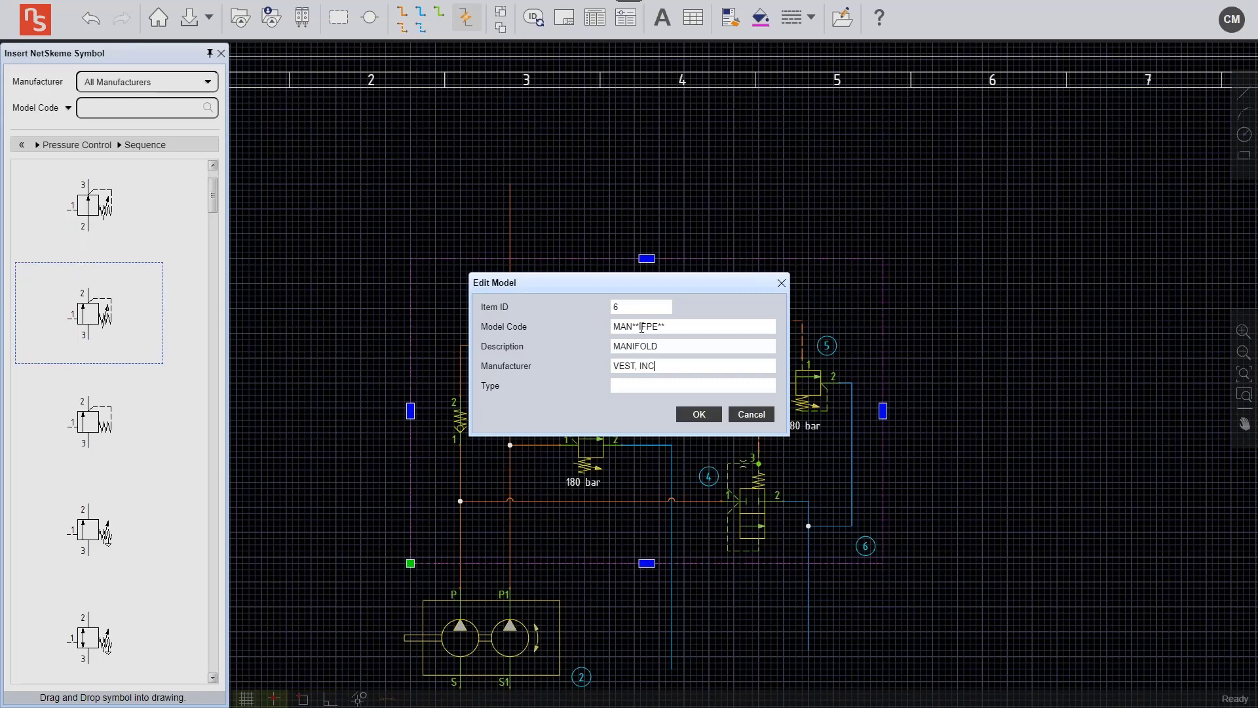
pyautogui.click(699, 414)
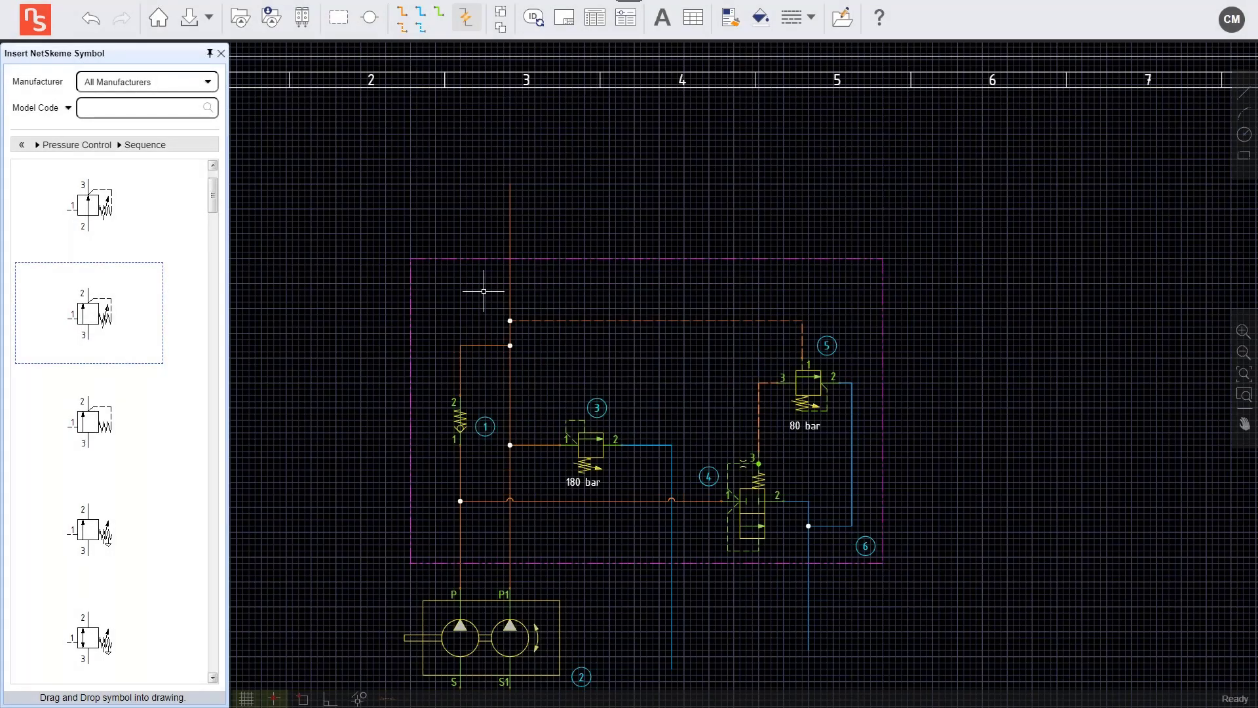
# Place a BSP G 3/4 port named LP where the P pump line crosses the manifold's lower edge, and end that line at the port
pyautogui.click(371, 20)
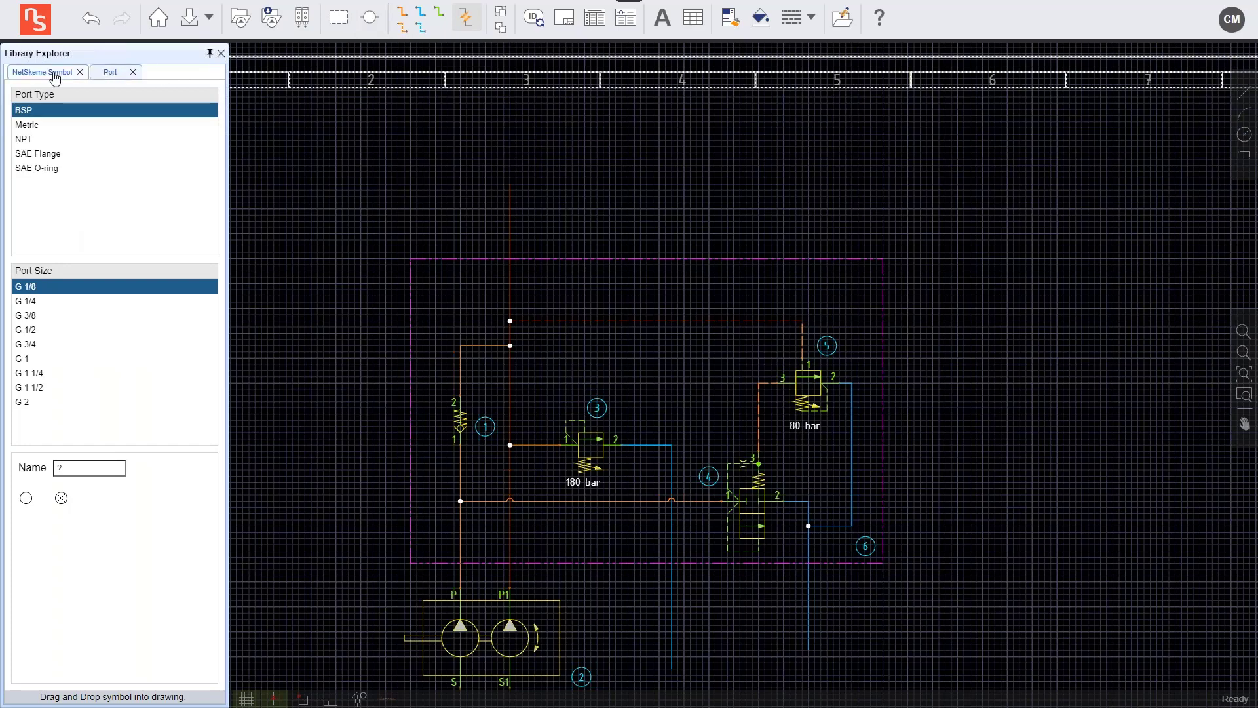
pyautogui.click(27, 76)
pyautogui.click(110, 74)
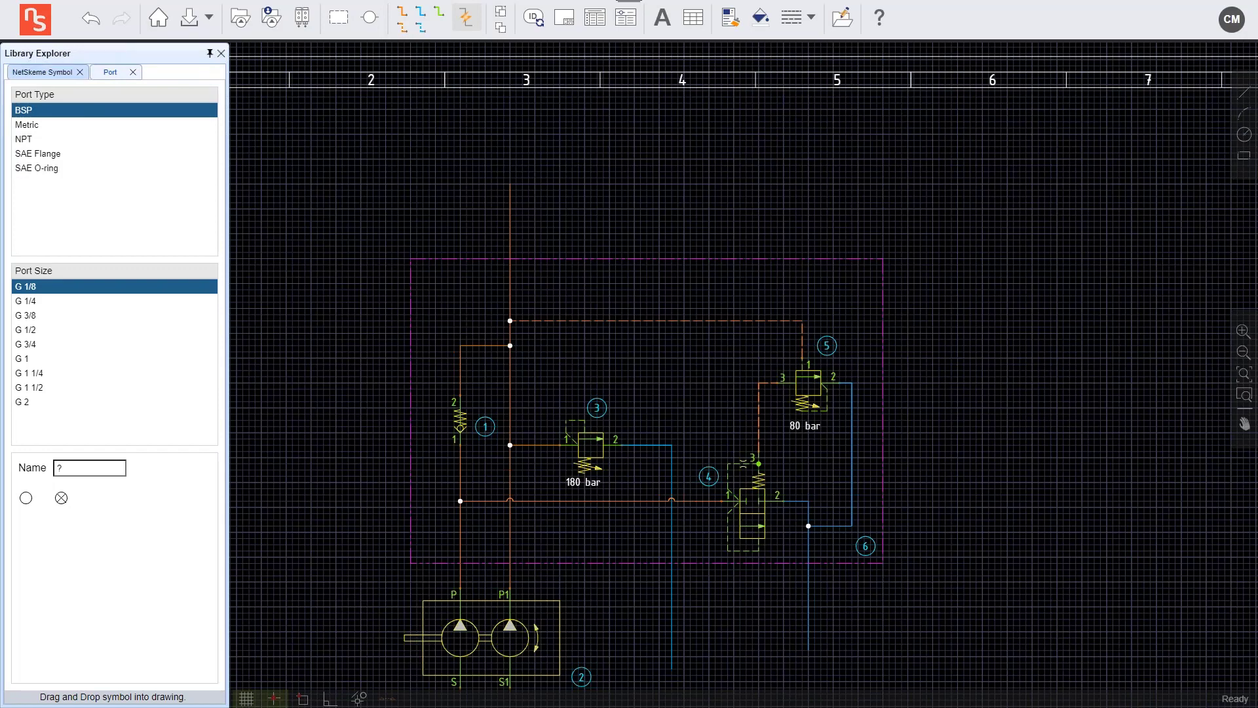
pyautogui.click(46, 343)
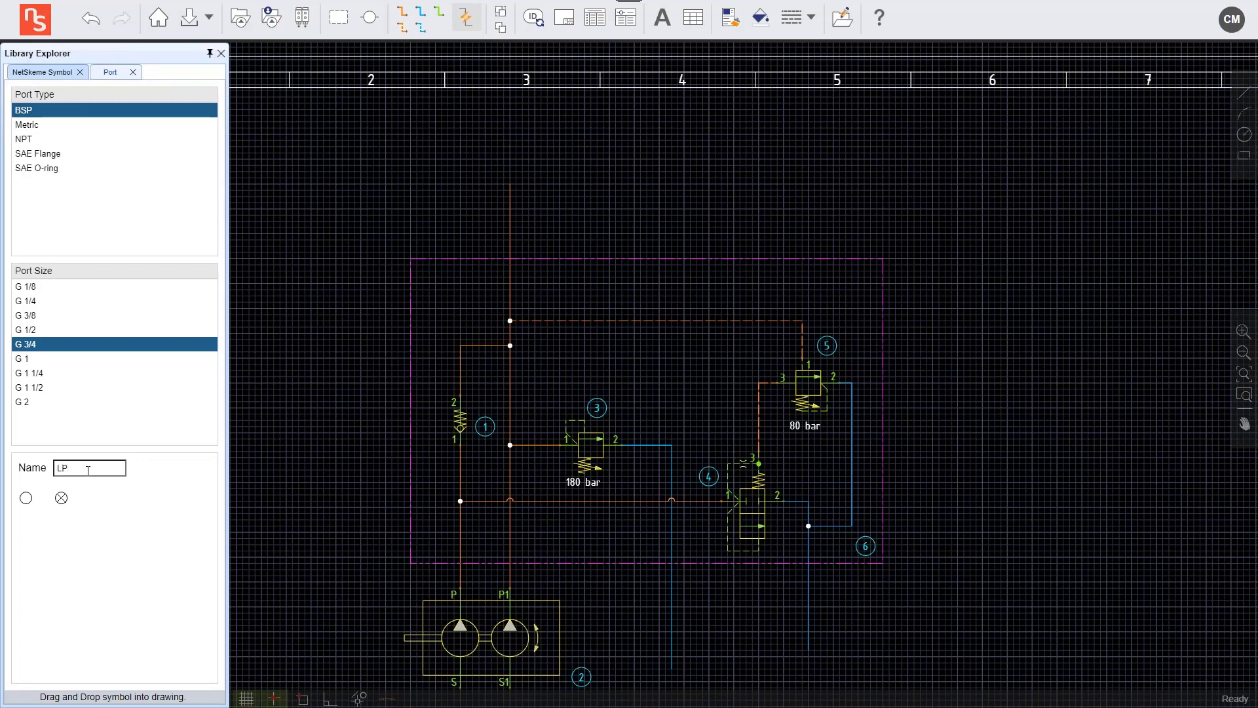
pyautogui.moveTo(26, 498); pyautogui.dragTo(460, 563)
pyautogui.scroll(2, 459, 553)
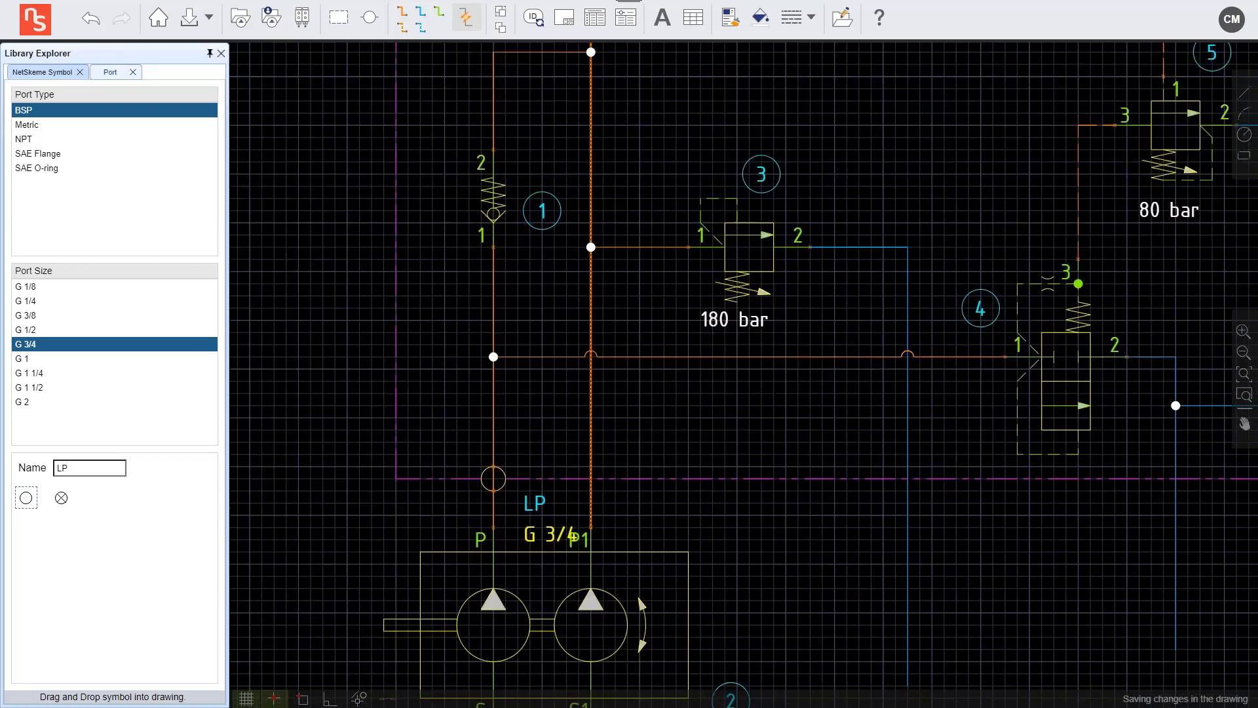
pyautogui.click(493, 508)
pyautogui.click(495, 527)
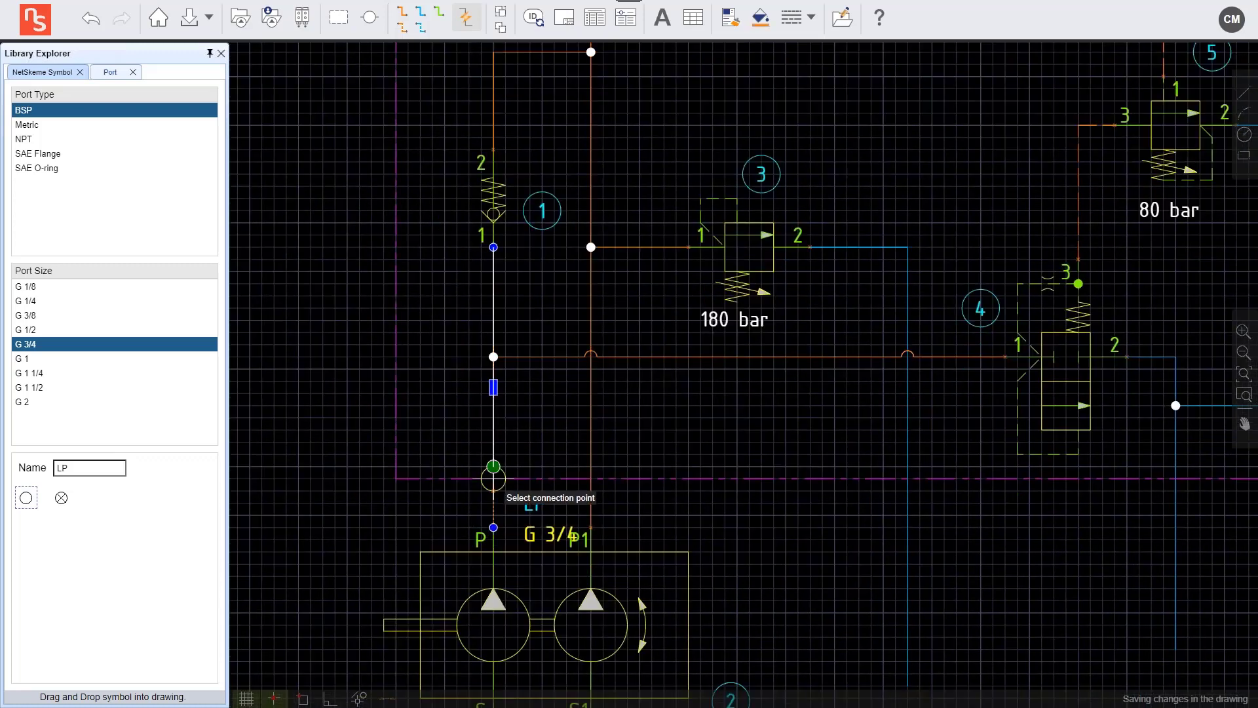
pyautogui.click(494, 467)
# Move the double pump symbol straight down to leave clear space below the LP port's labels
pyautogui.moveTo(540, 508); pyautogui.dragTo(553, 464)
pyautogui.scroll(1, 553, 464)
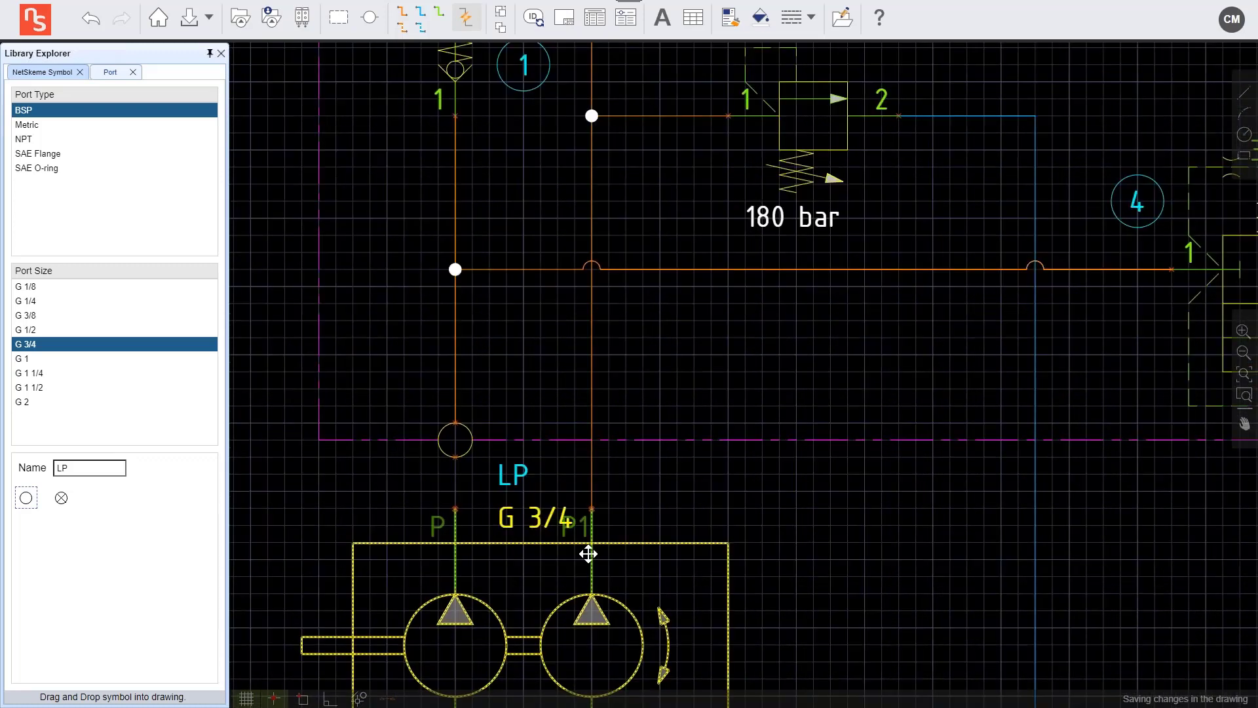
pyautogui.click(593, 554)
pyautogui.press('Down')
pyautogui.press('Down')
pyautogui.press('Down')
pyautogui.press('Down')
pyautogui.press('Down')
pyautogui.press('Down')
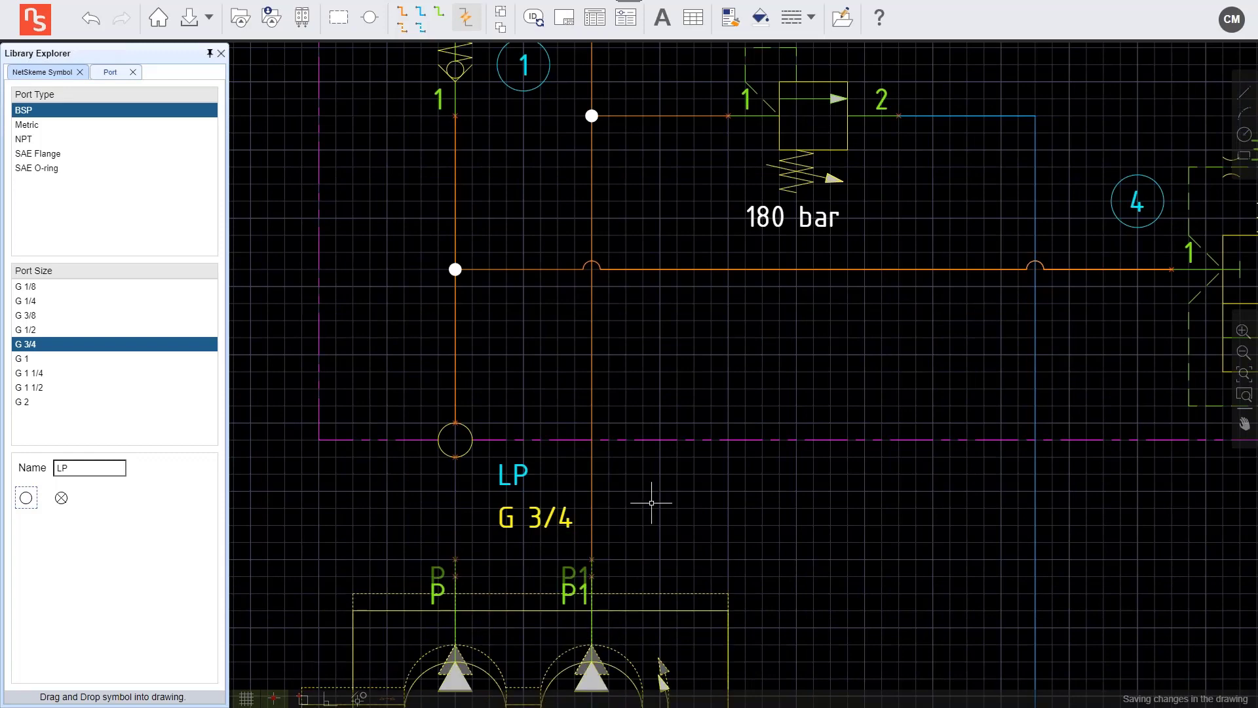
# Place a BSP G 1/2 port named HP where the P1 pump line crosses the manifold's lower edge, and end that line at the port
pyautogui.click(38, 329)
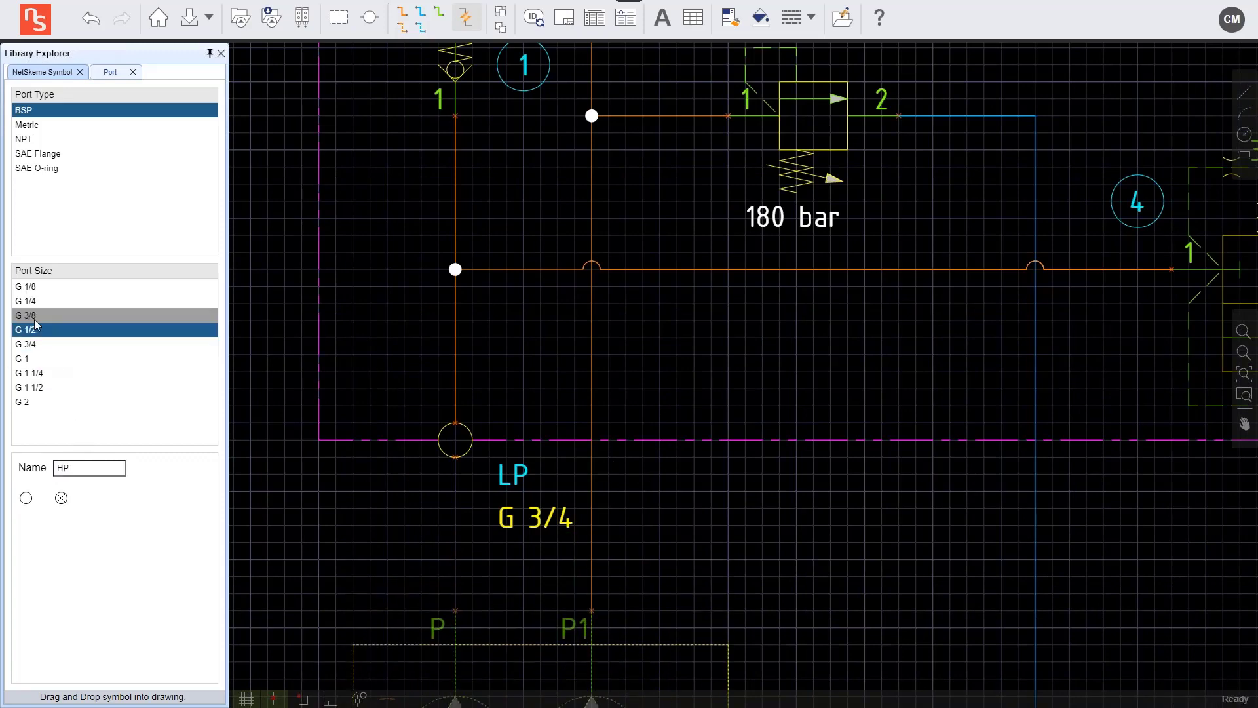
pyautogui.moveTo(25, 498); pyautogui.dragTo(592, 438)
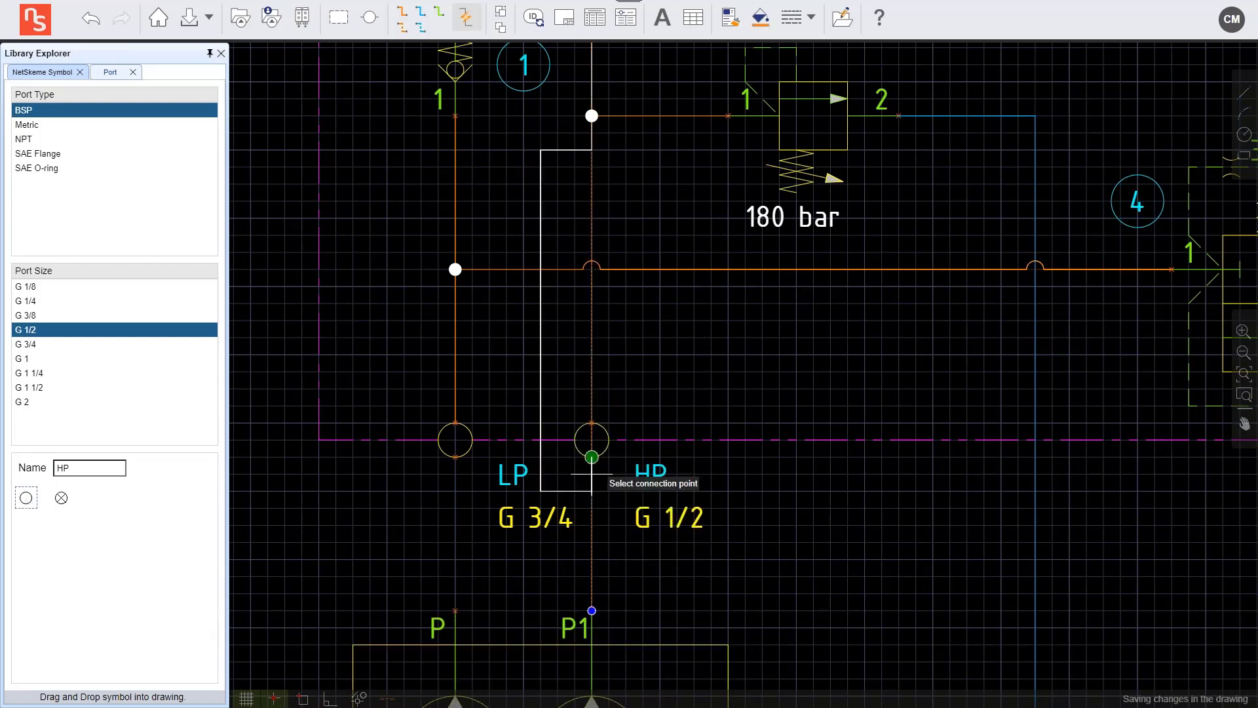
pyautogui.scroll(-3, 780, 321)
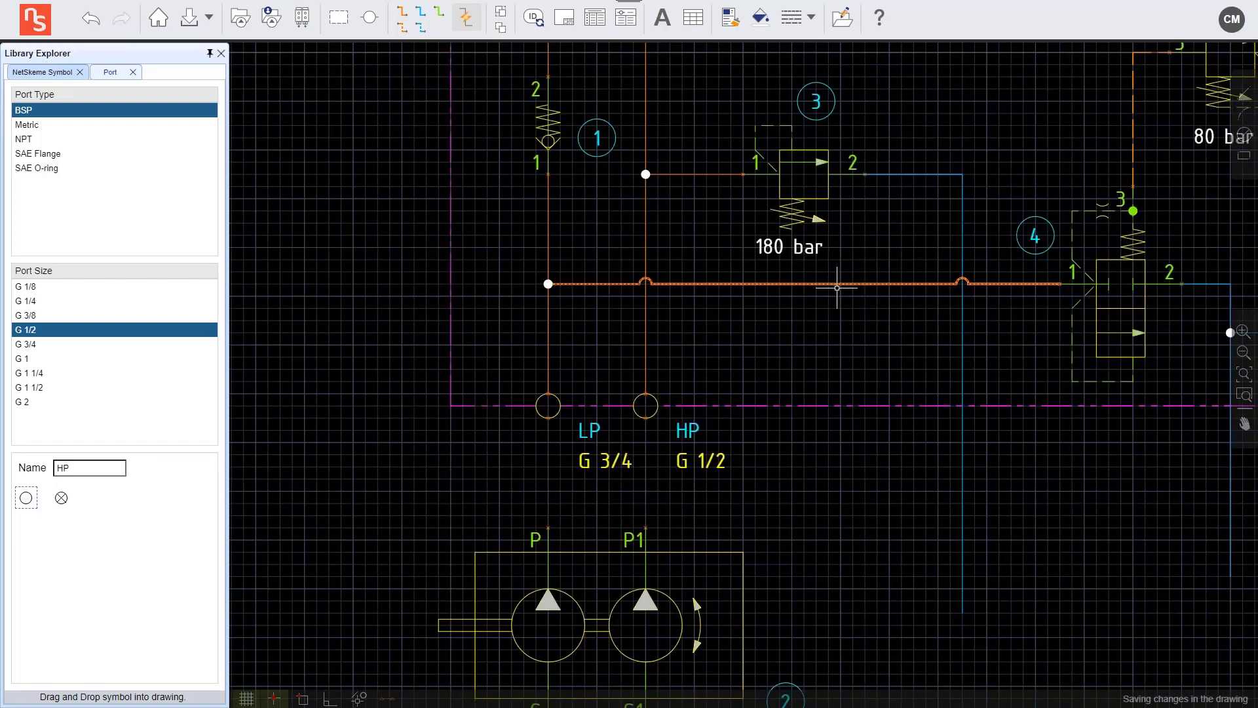
# Draw solid pressure lines from the LP port to pump outlet P and from the HP port to pump outlet P1
pyautogui.scroll(3, 578, 316)
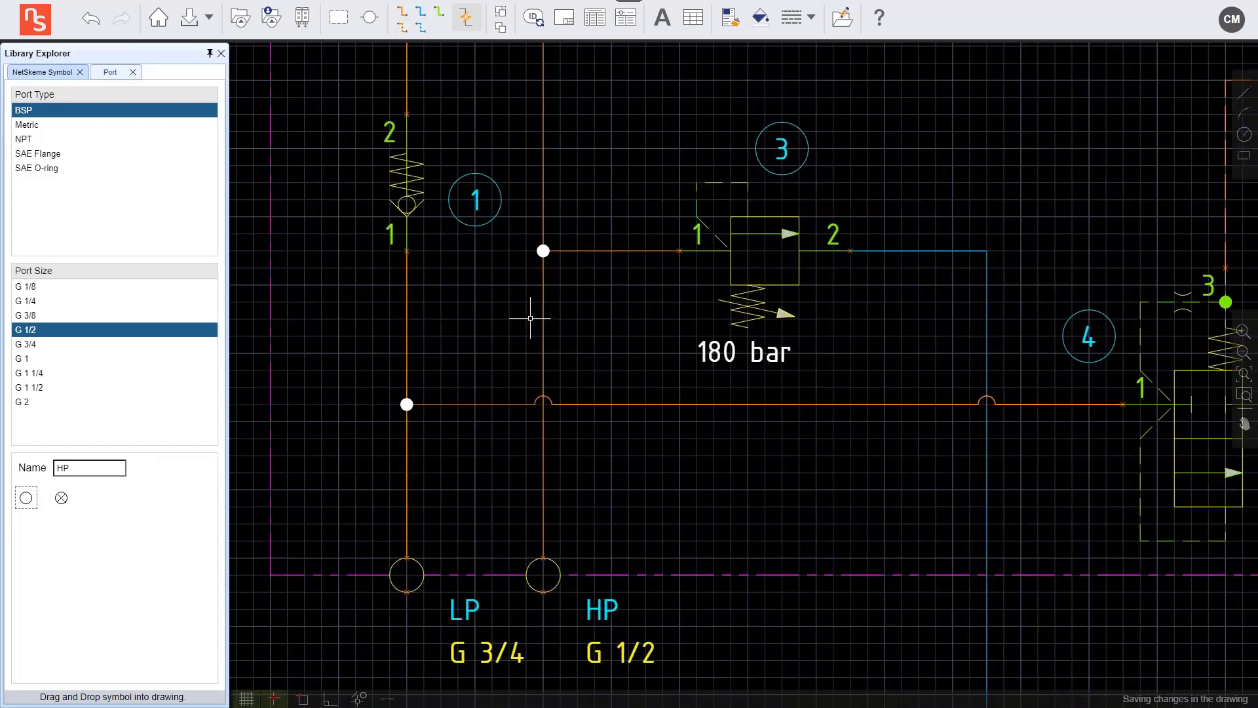
pyautogui.scroll(-3, 534, 327)
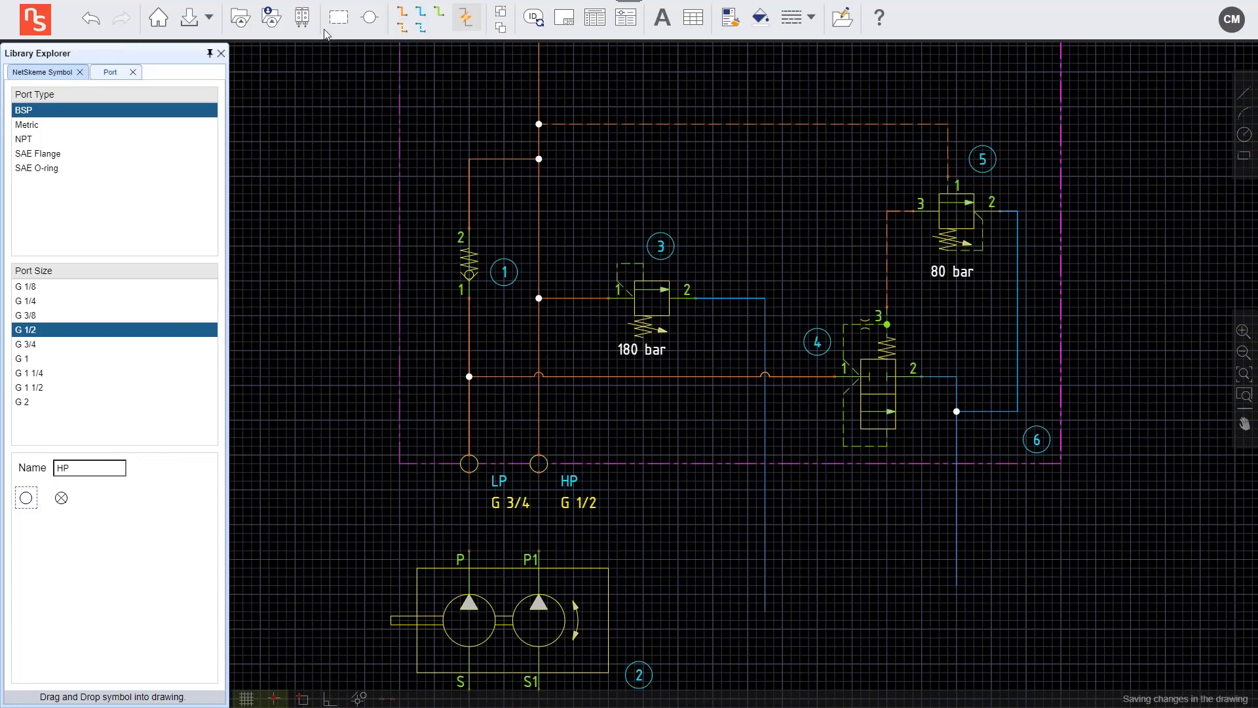
pyautogui.click(402, 13)
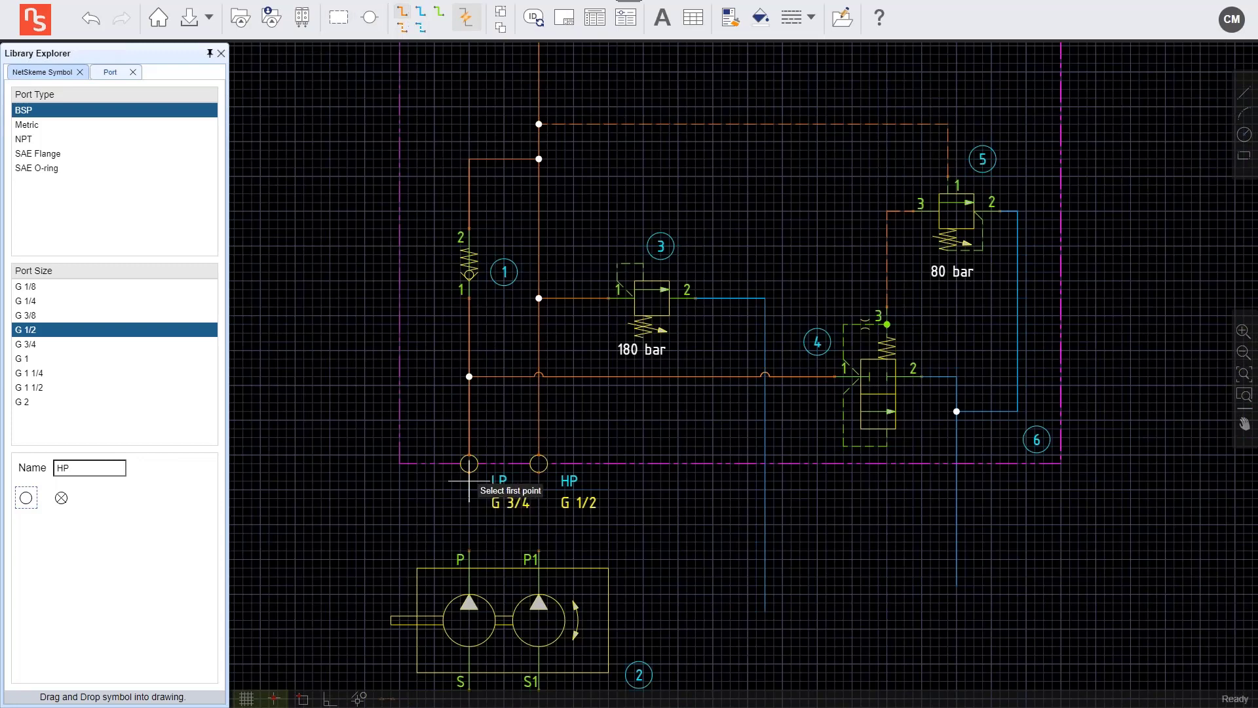
pyautogui.click(538, 463)
pyautogui.click(539, 550)
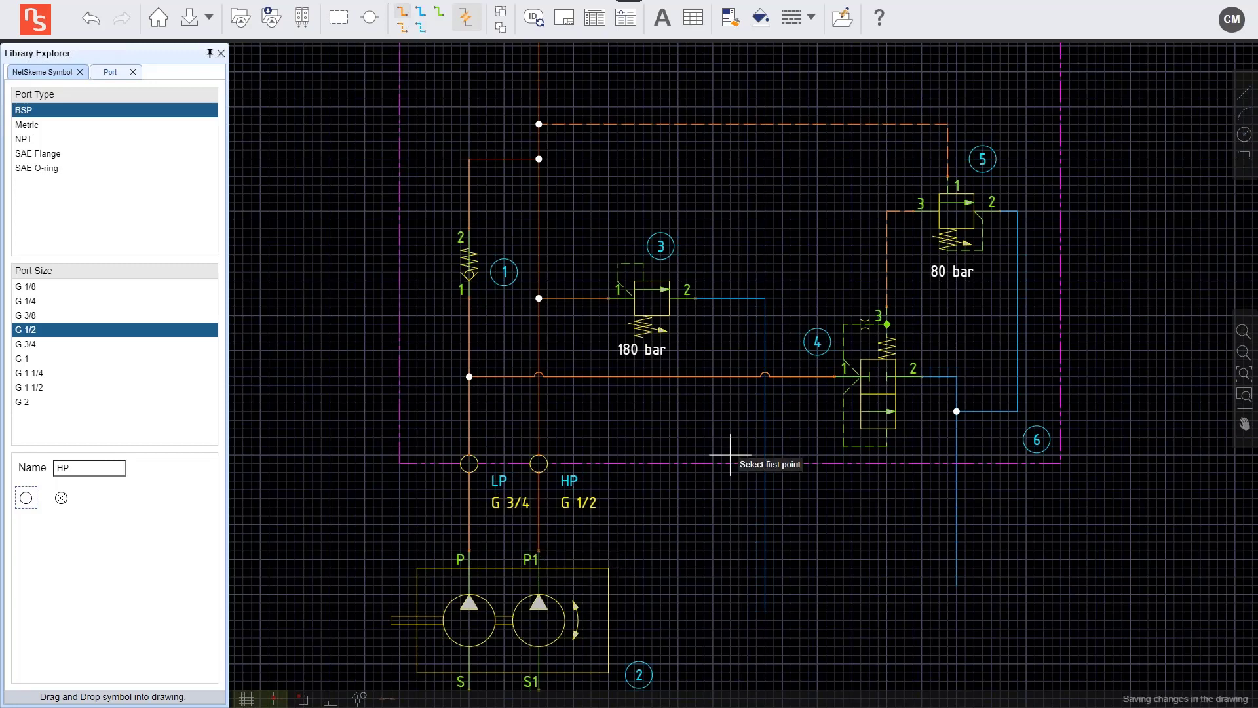
pyautogui.press('Escape')
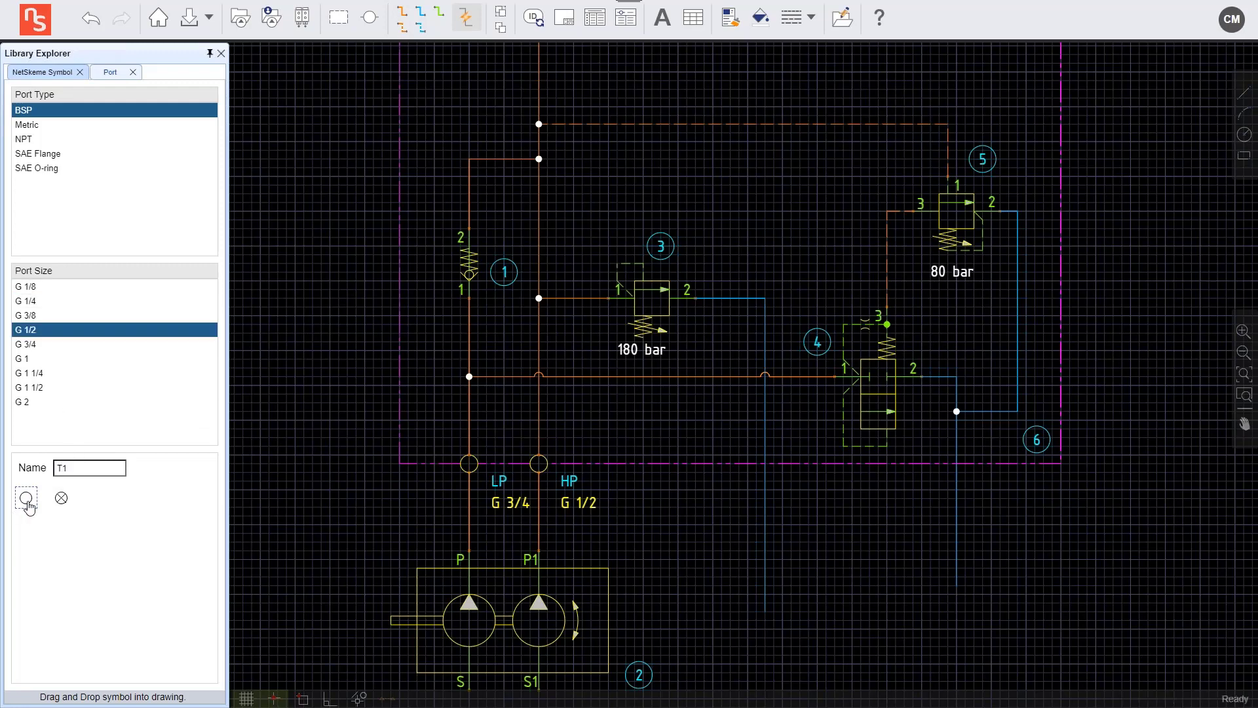
# Place a BSP G 1/2 port named T1 on the manifold's lower edge at the relief valve's tank line, and shorten the line to it
pyautogui.moveTo(26, 498); pyautogui.dragTo(765, 463)
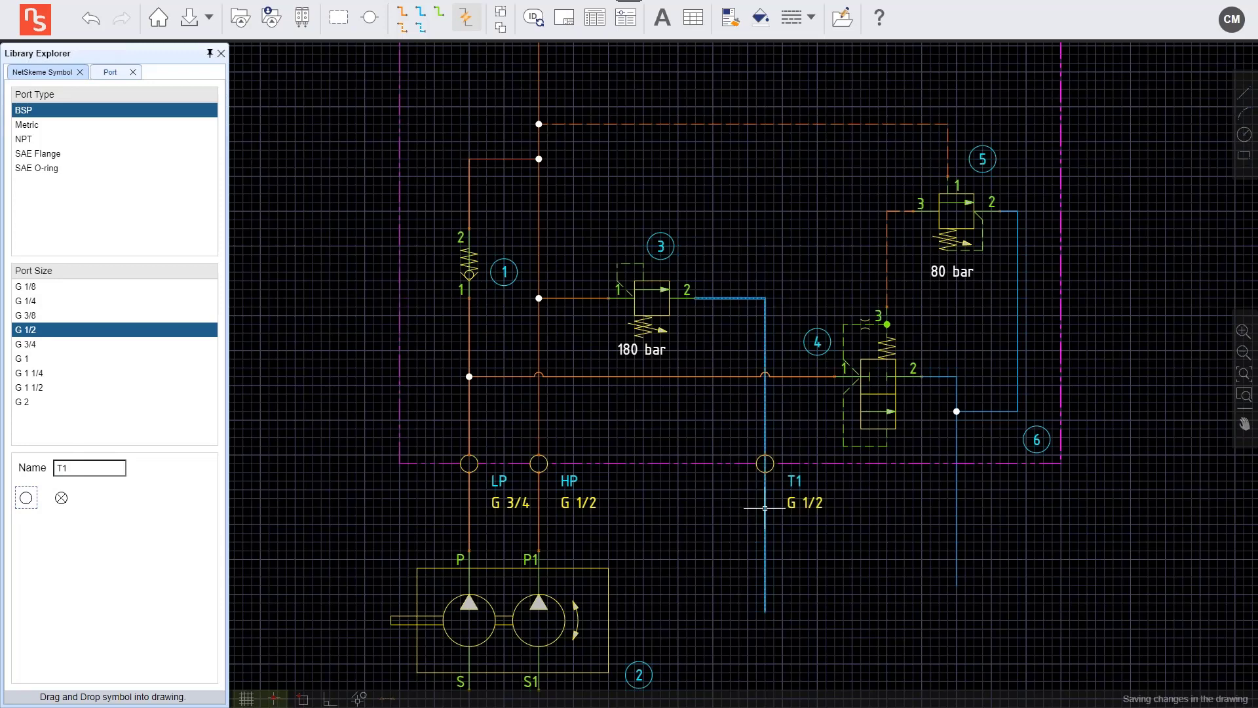
pyautogui.click(765, 604)
pyautogui.moveTo(764, 611); pyautogui.dragTo(765, 463)
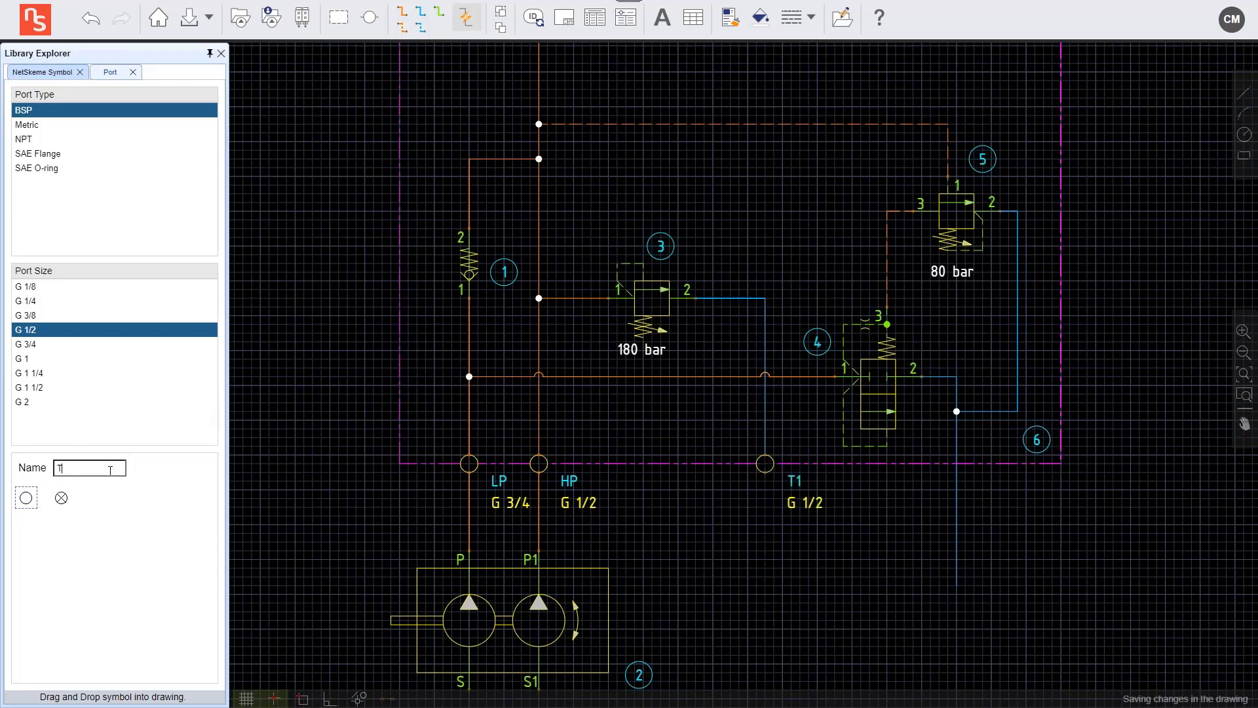
# Place a BSP G 1 port named T2 on the manifold's lower edge at the compensator's tank line, and shorten the line to it
pyautogui.write('2')
pyautogui.click(63, 359)
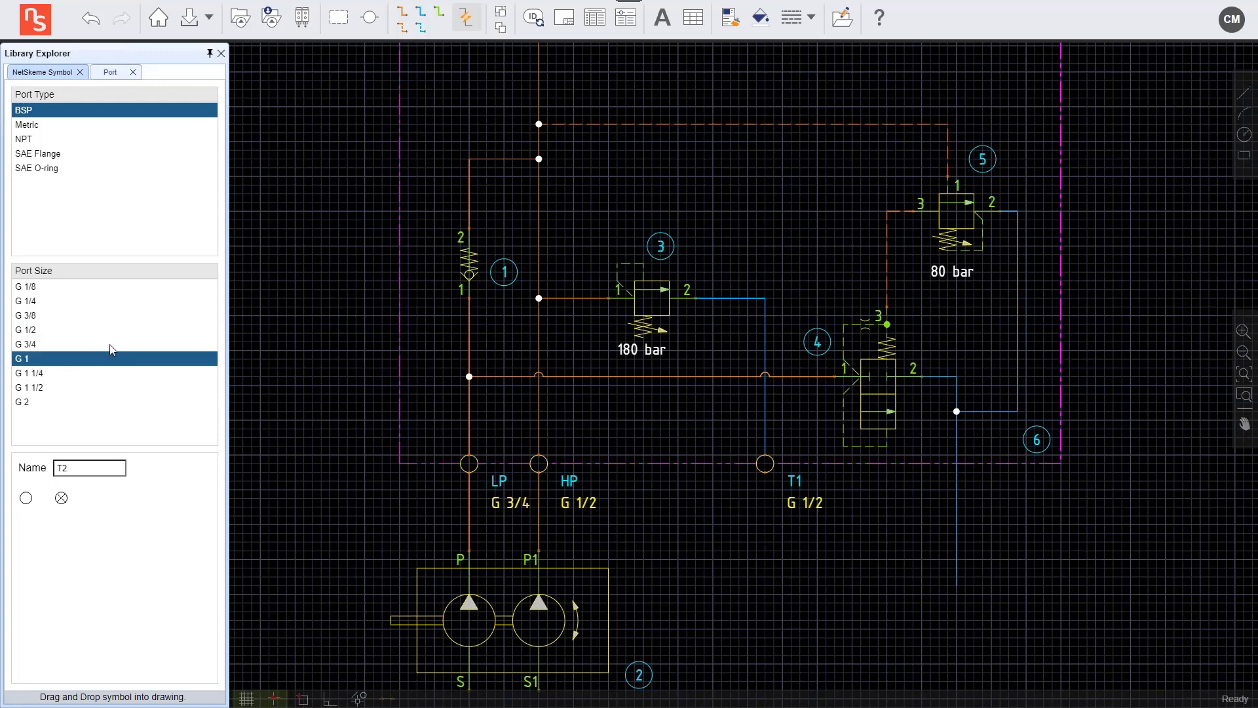
pyautogui.click(26, 499)
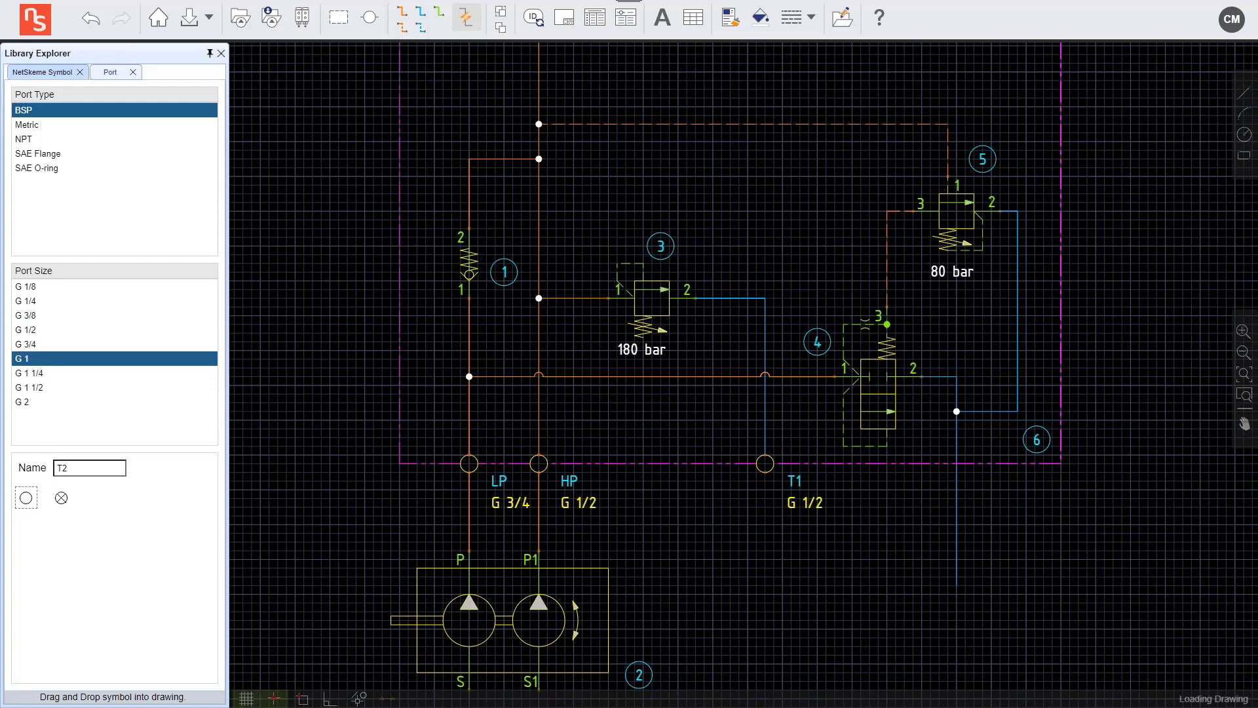
pyautogui.click(956, 463)
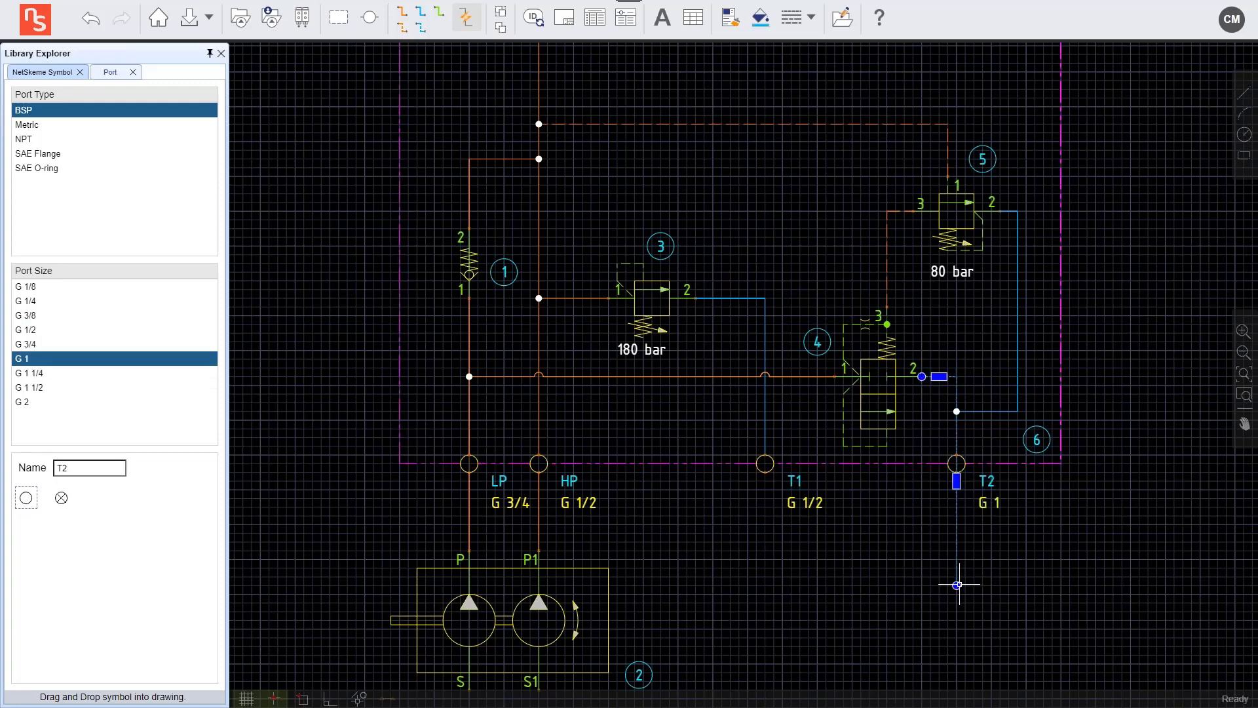
pyautogui.click(956, 463)
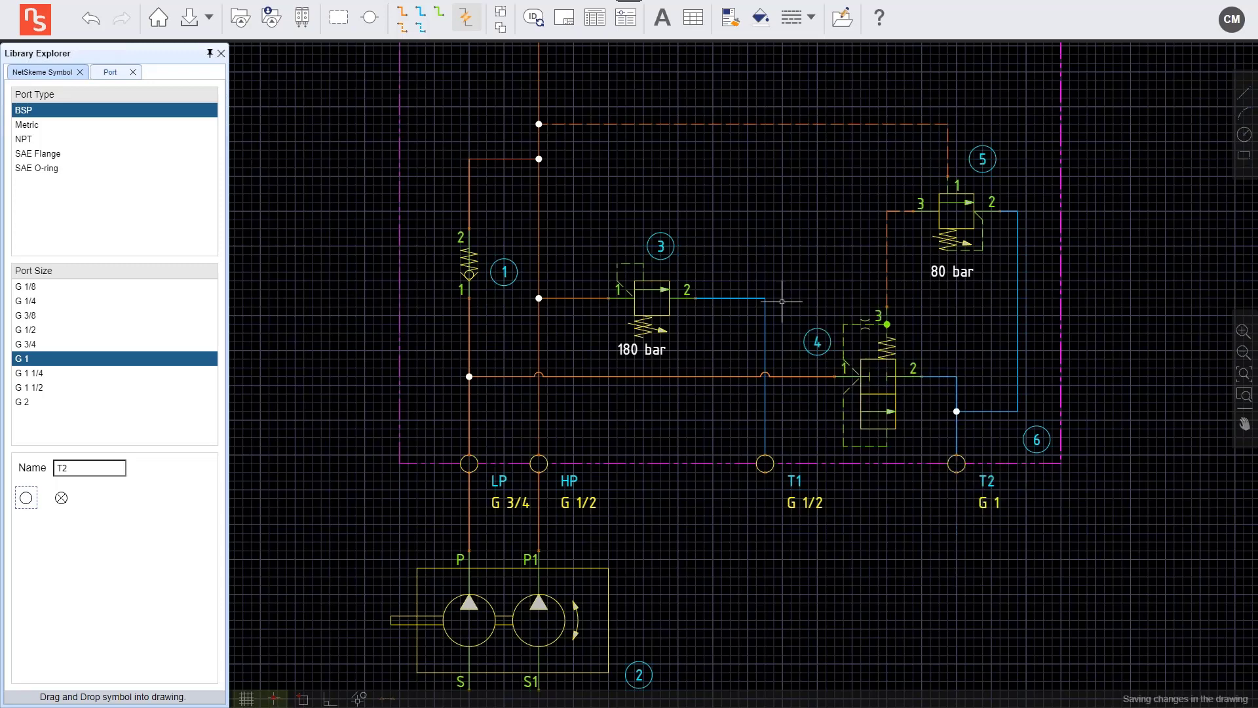
# Place a BSP G 1 1/4 port named U where the main pressure line crosses the manifold's upper edge, and end the line at it
pyautogui.moveTo(784, 291); pyautogui.dragTo(764, 461)
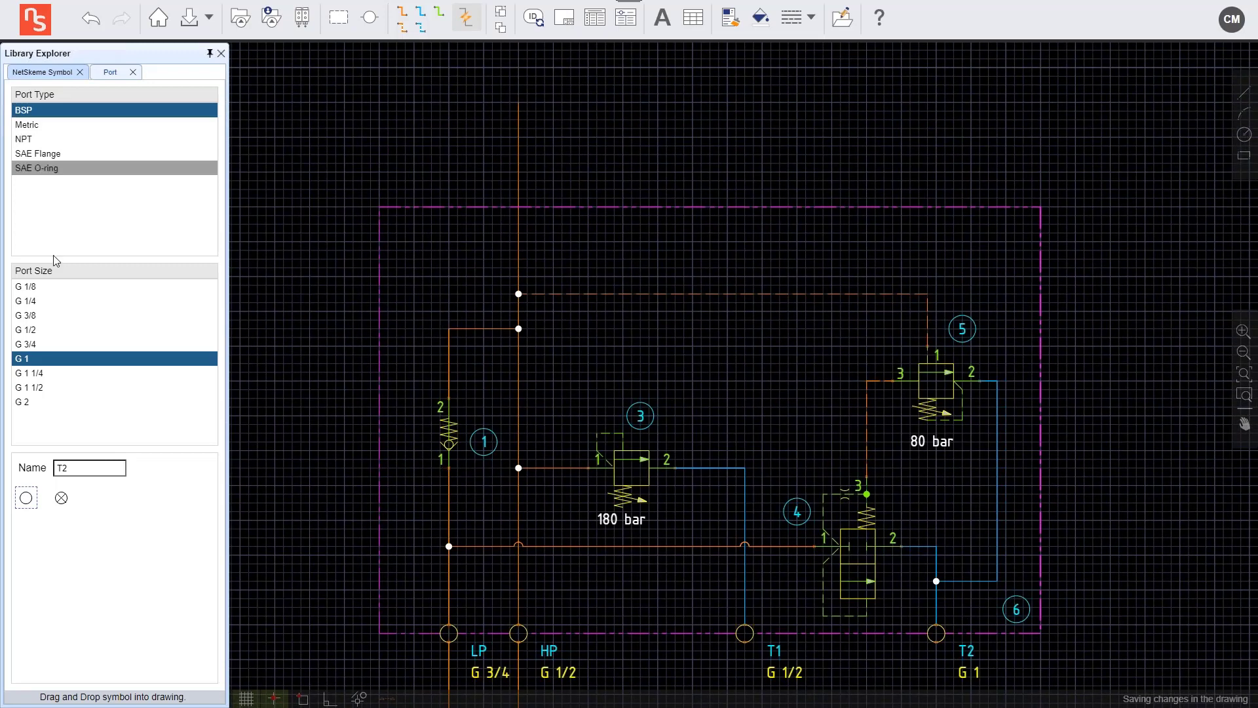
pyautogui.click(53, 371)
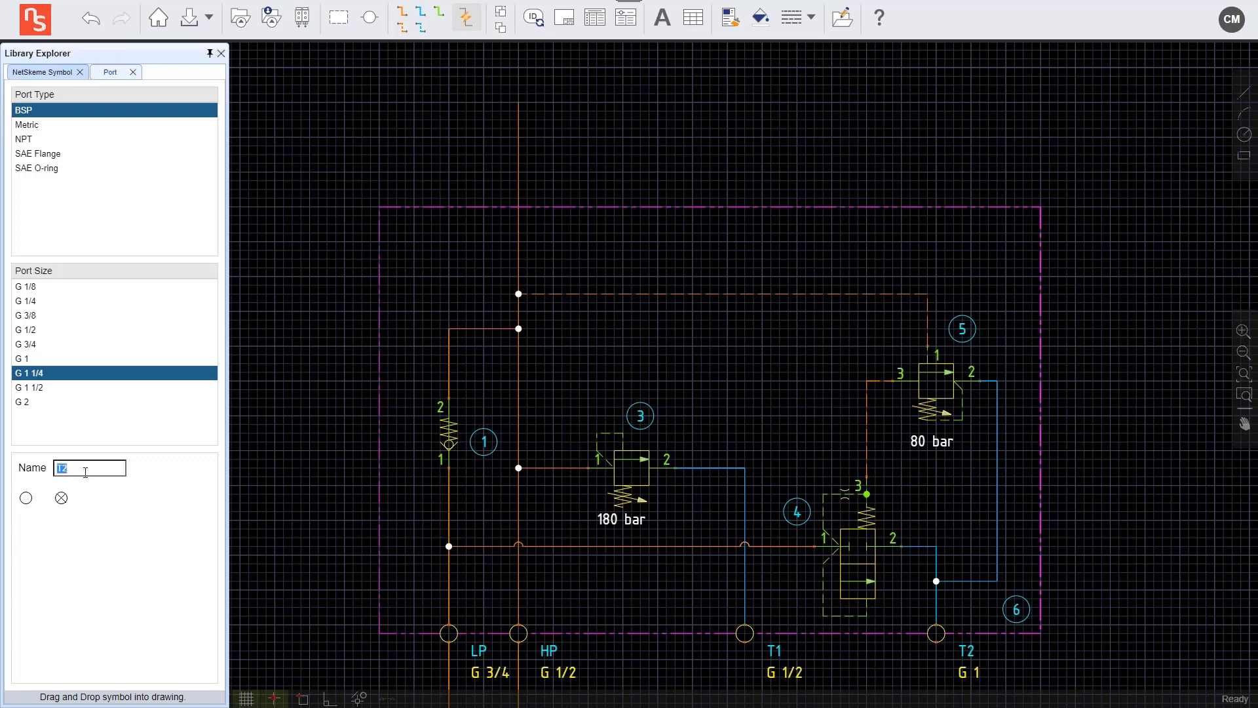
pyautogui.write('U')
pyautogui.click(518, 207)
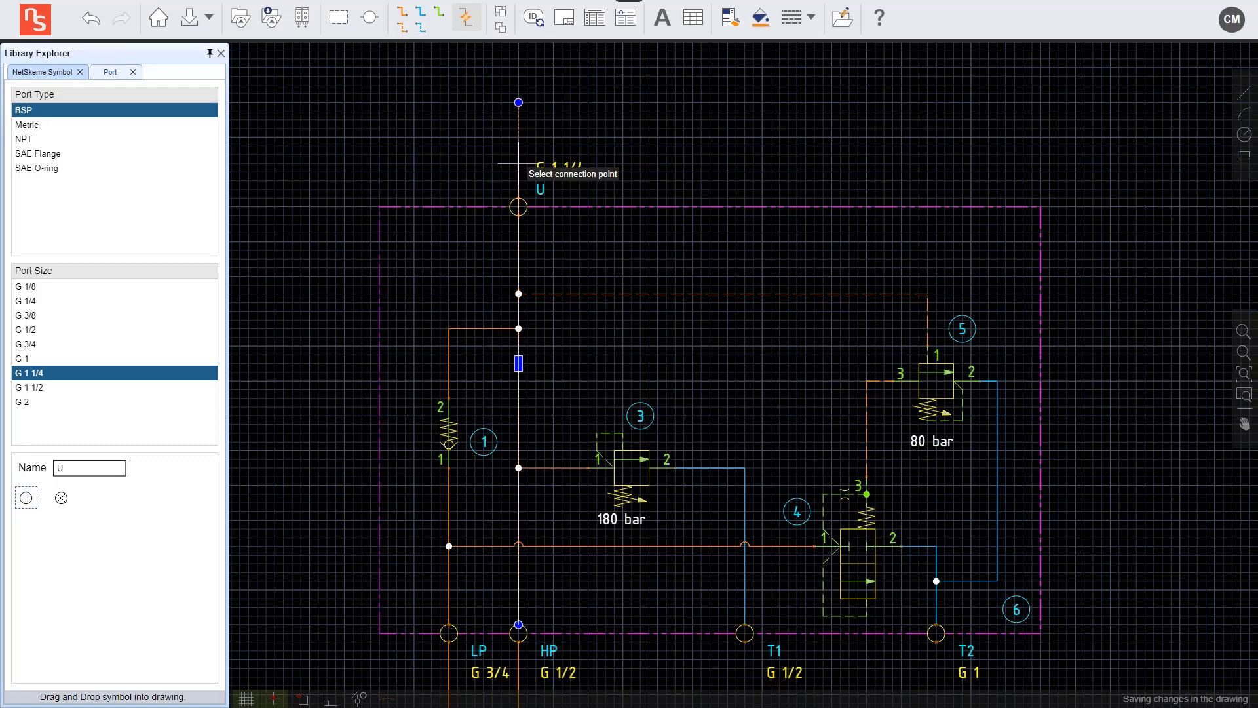
pyautogui.click(519, 207)
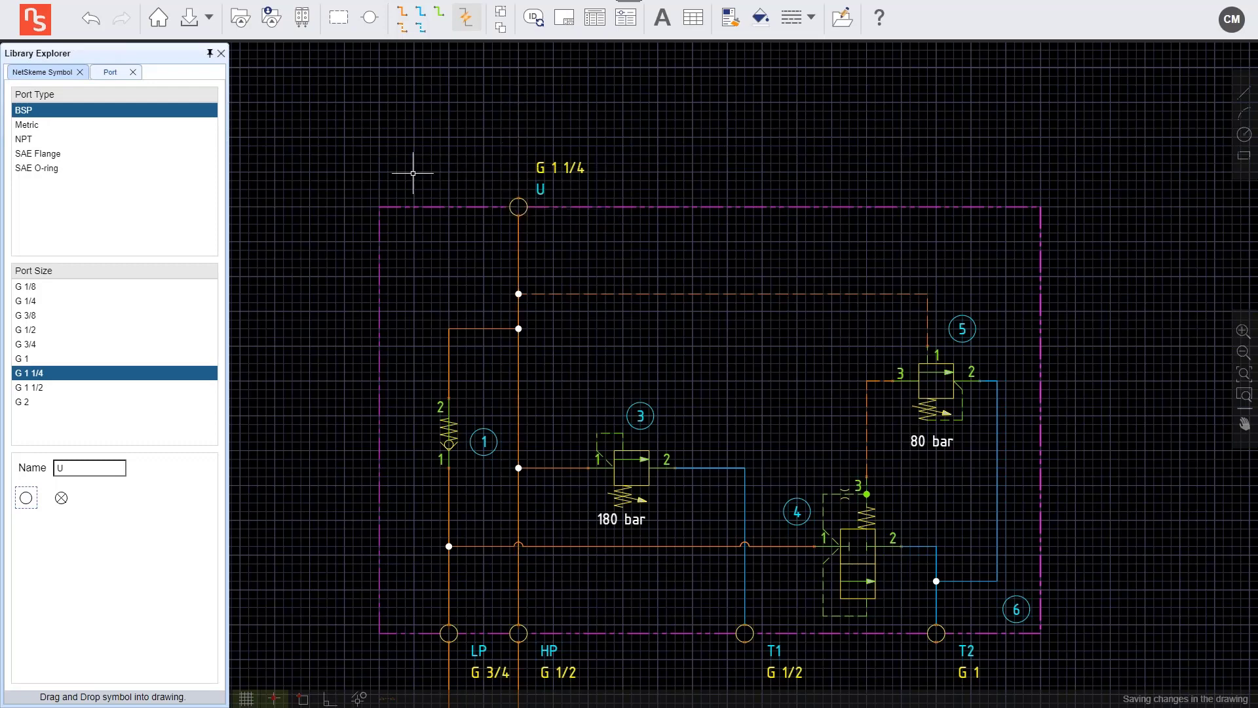
# Place a BSP G 1/4 port named MU on the manifold's upper edge beside U, and connect it to the U line with a control line
pyautogui.click(37, 306)
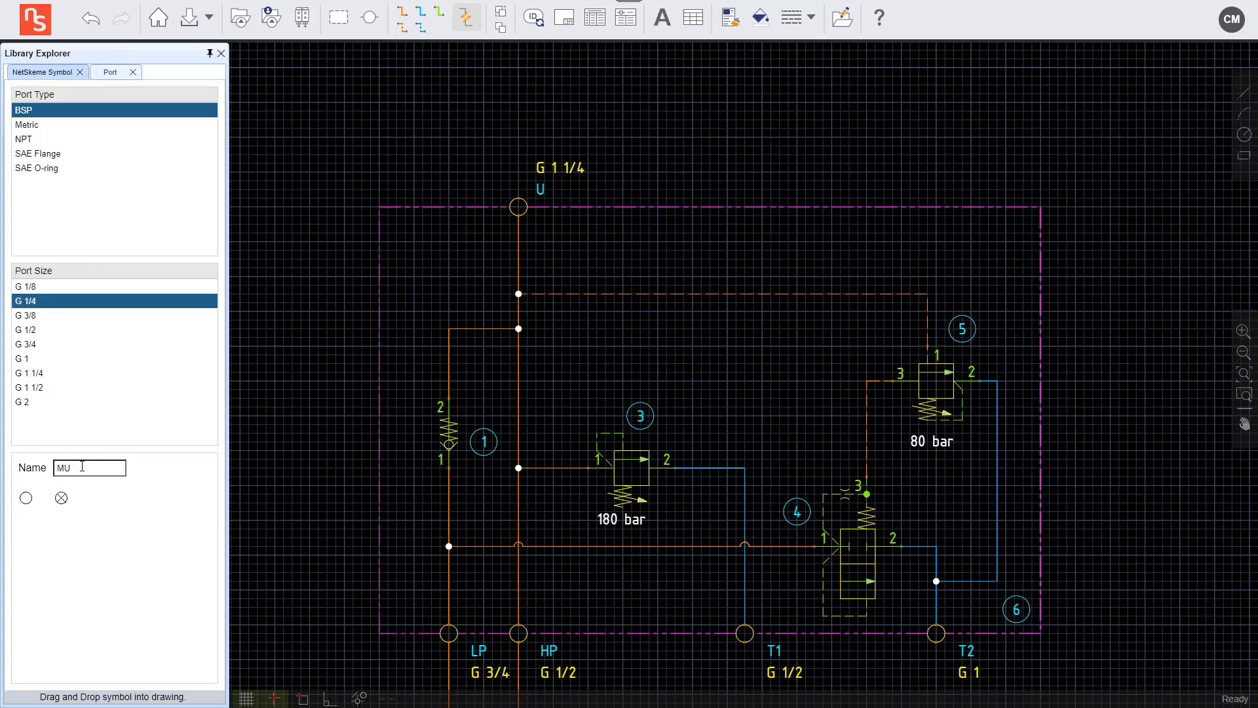
pyautogui.moveTo(25, 498); pyautogui.dragTo(440, 207)
pyautogui.click(449, 207)
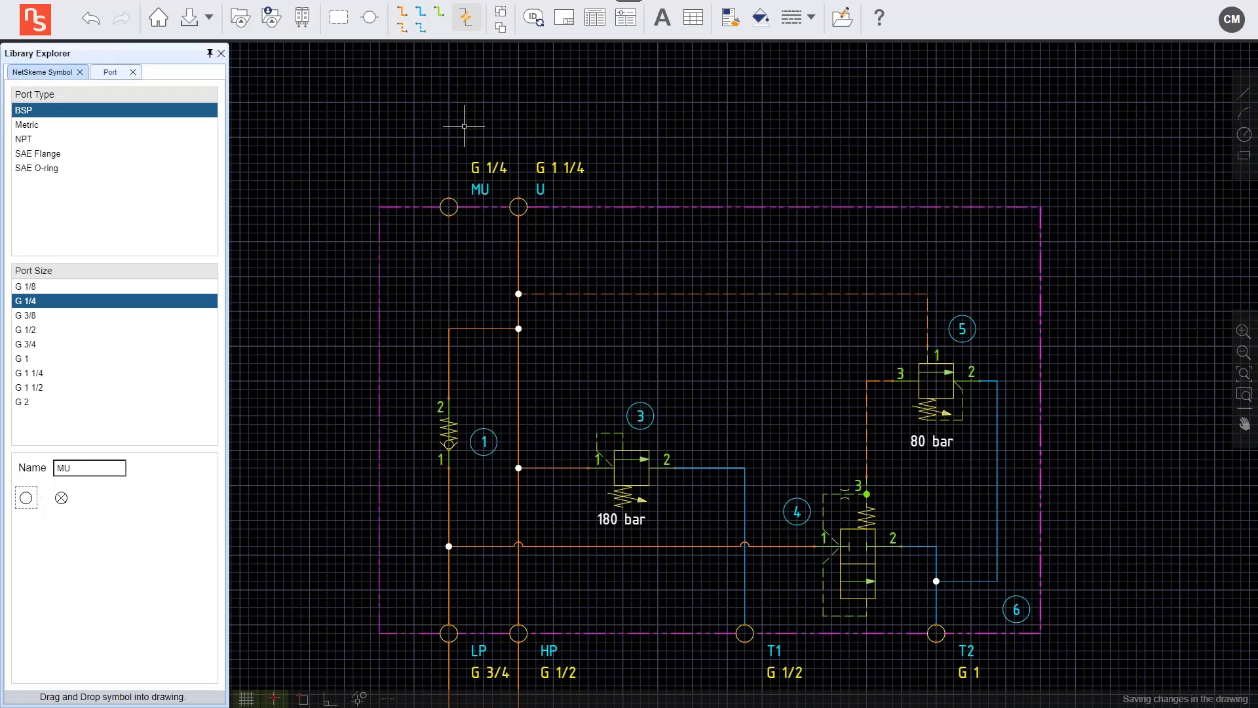
pyautogui.click(402, 26)
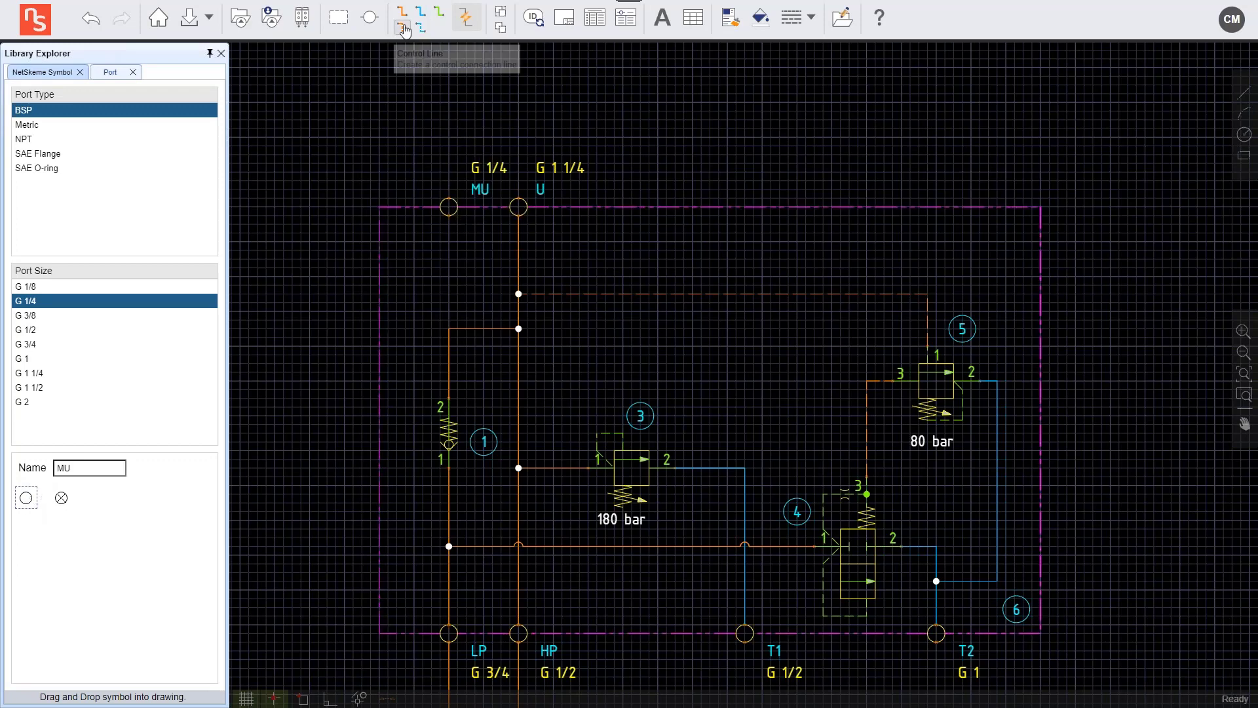
pyautogui.click(449, 215)
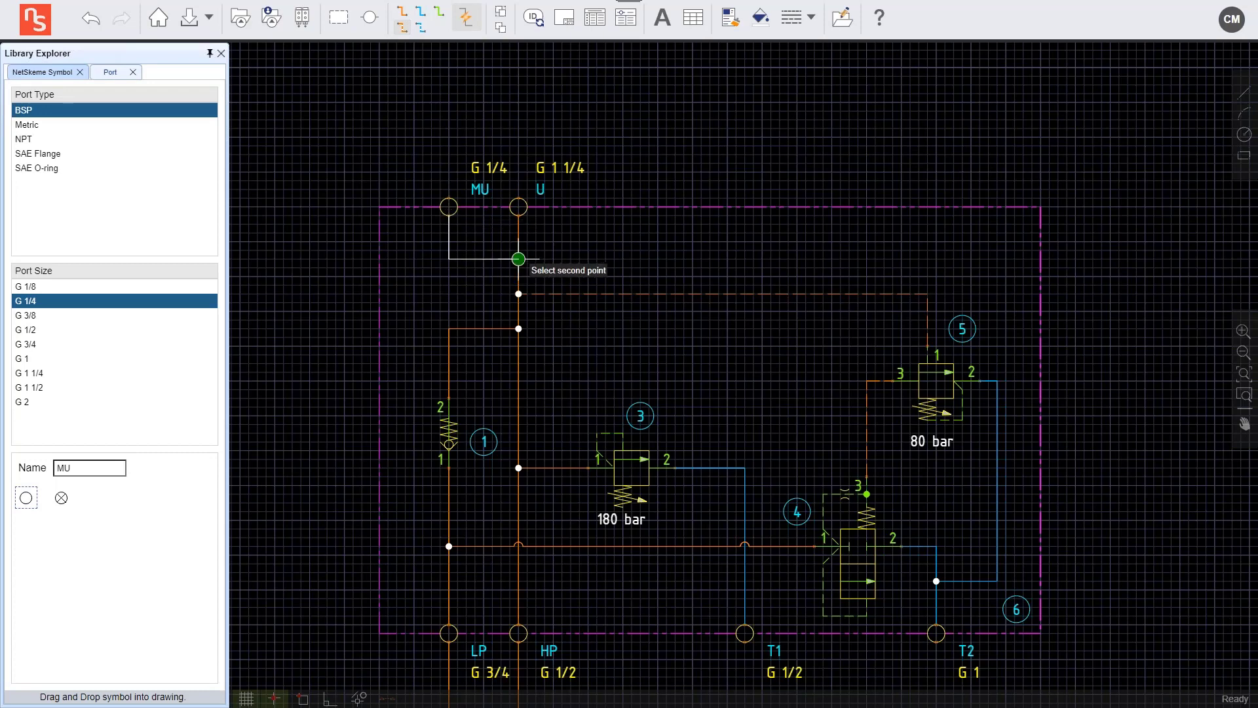
pyautogui.click(518, 259)
# Reconnect the sequence valve's pilot line at the check valve branch junction, and lower the MU control line's connection to just above it
pyautogui.click(756, 290)
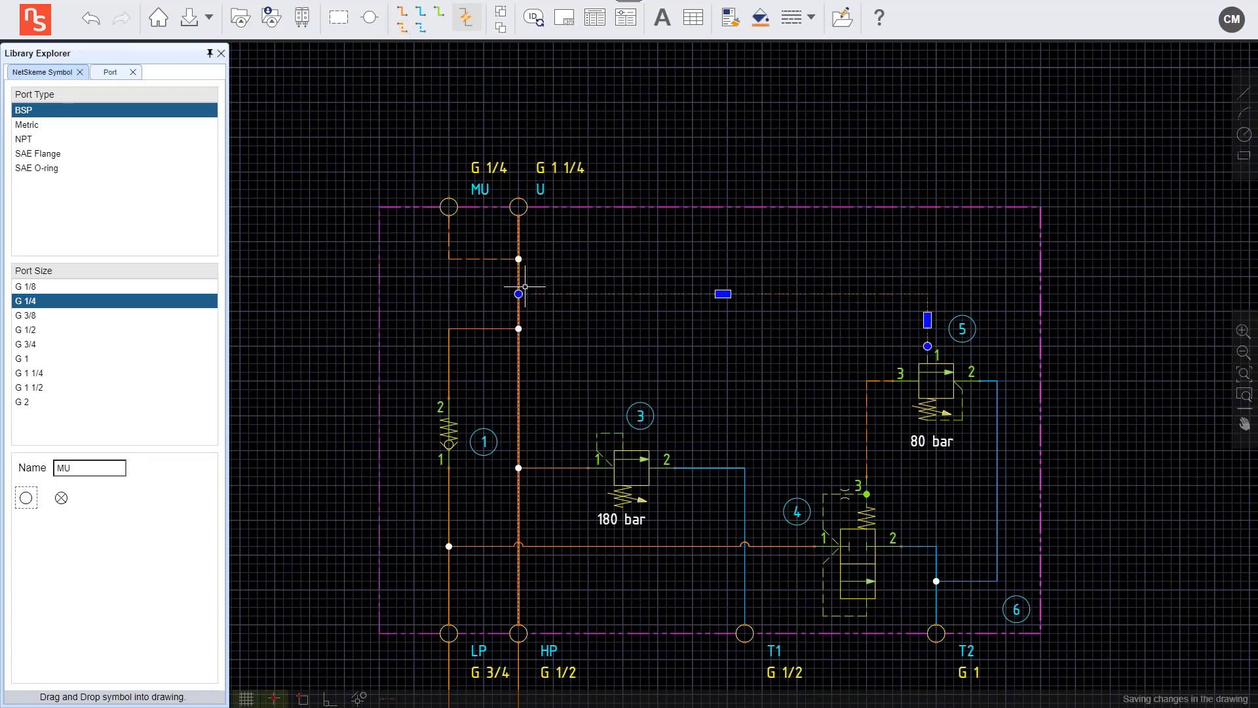
pyautogui.click(523, 323)
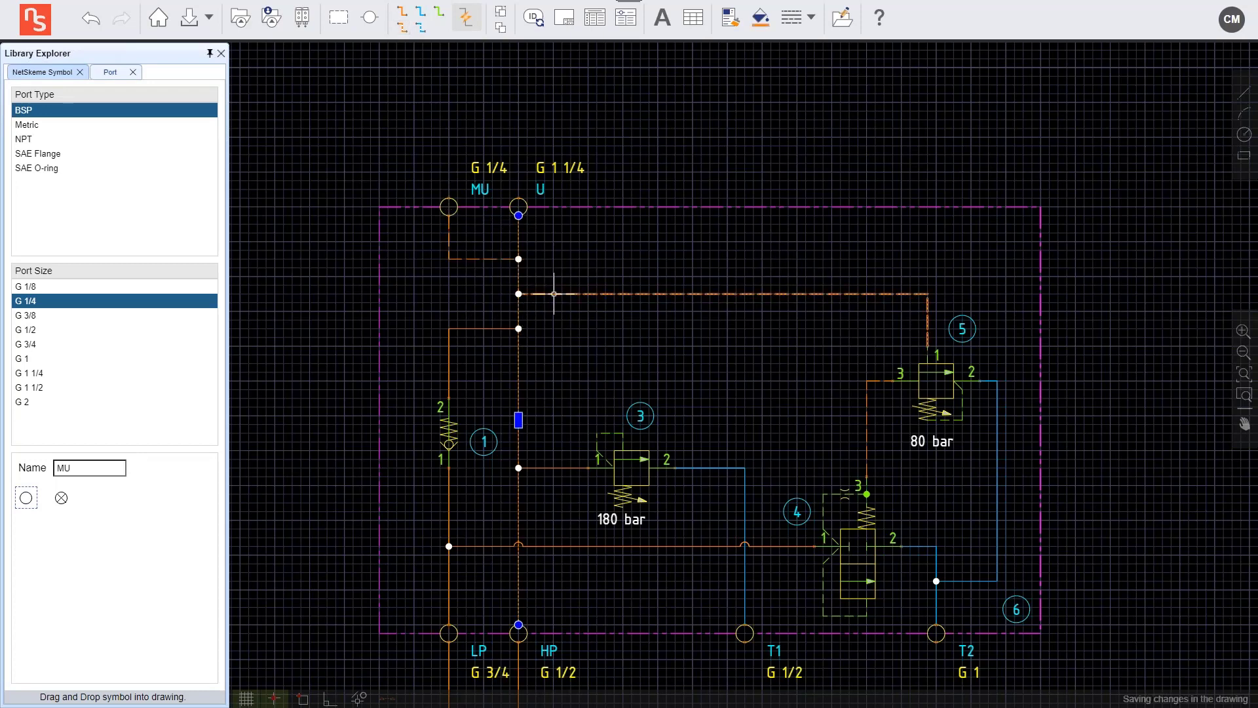
pyautogui.click(518, 293)
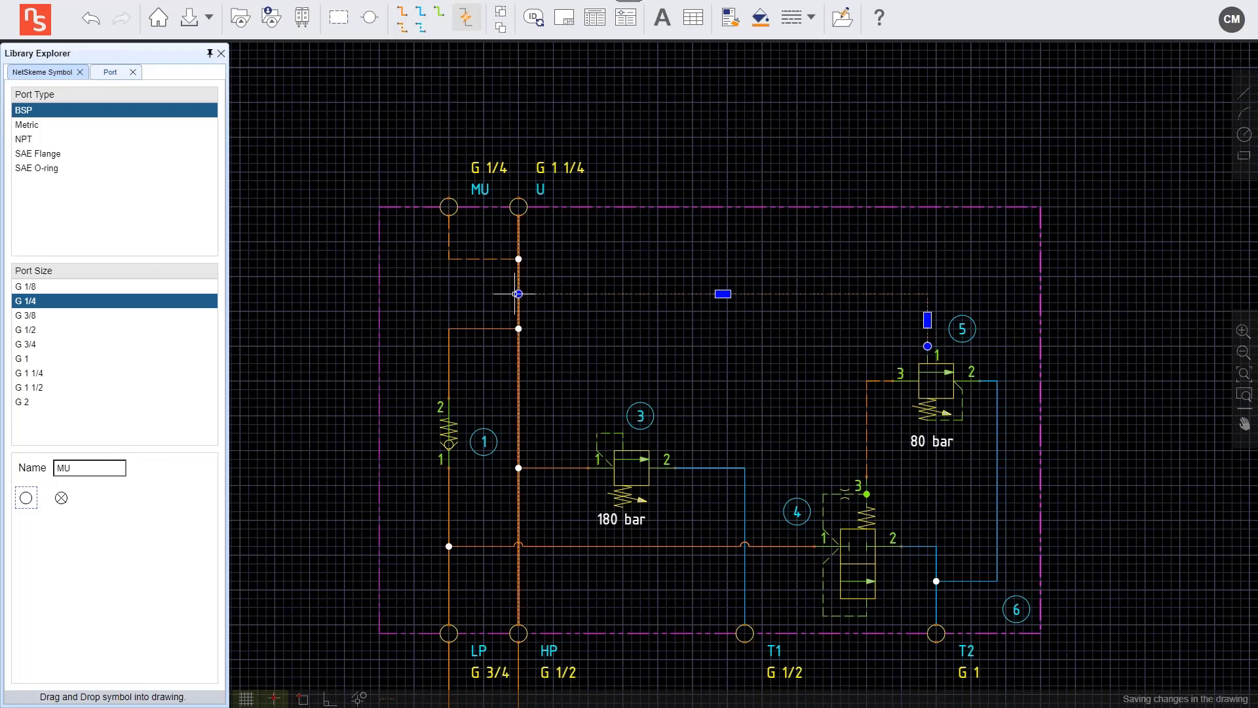
pyautogui.click(519, 328)
pyautogui.click(469, 259)
pyautogui.moveTo(518, 259); pyautogui.dragTo(518, 302)
# Lower the manifold boundary's upper edge, together with ports MU and U, closer to the control line connection
pyautogui.click(709, 206)
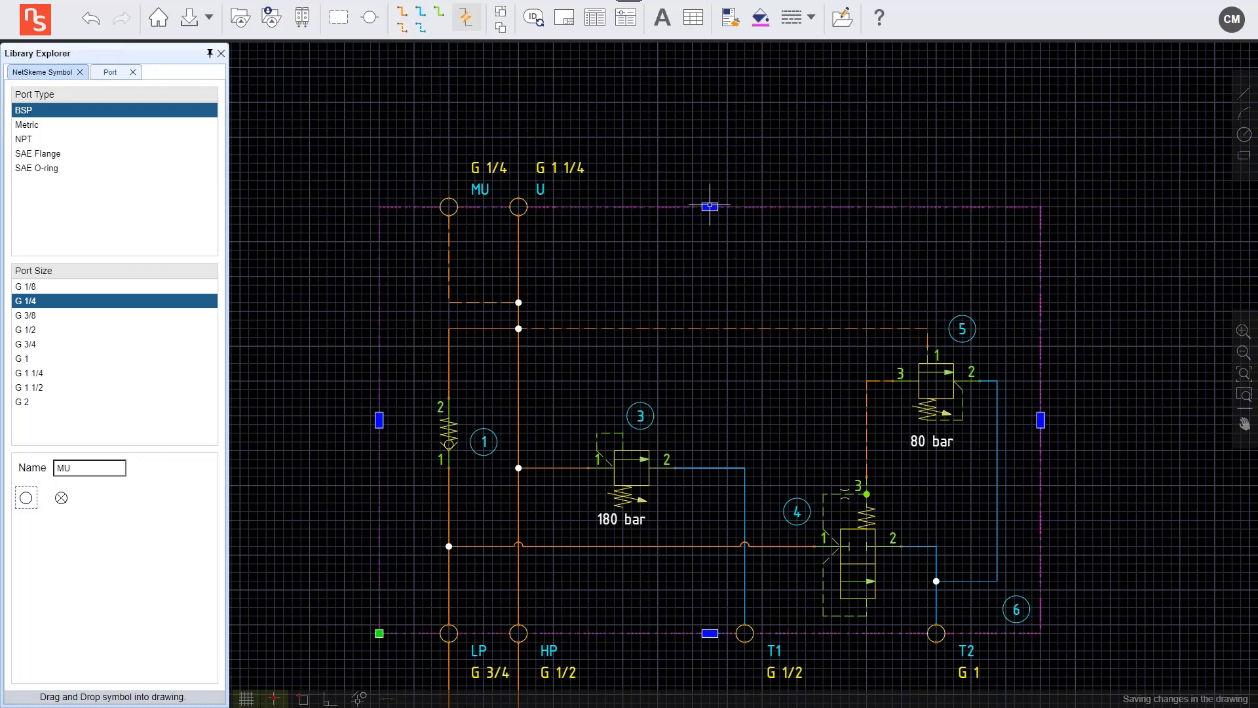
pyautogui.moveTo(710, 206); pyautogui.dragTo(709, 249)
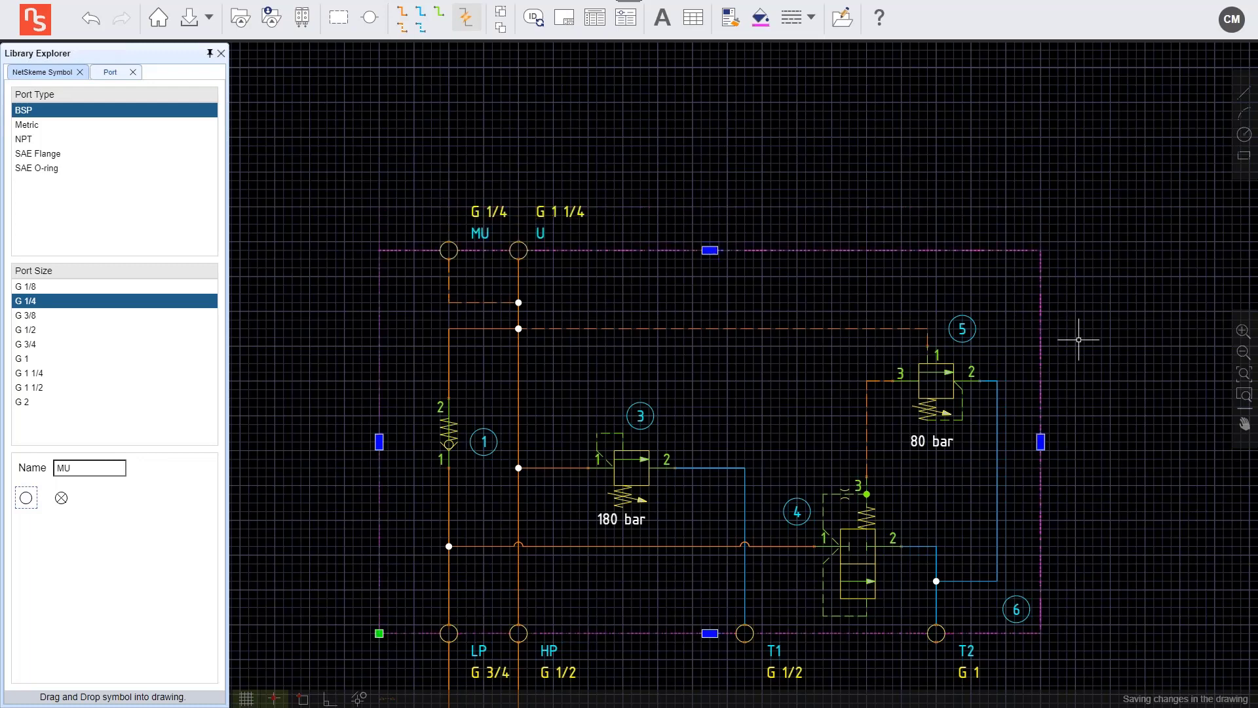
pyautogui.moveTo(1078, 339); pyautogui.dragTo(1040, 208)
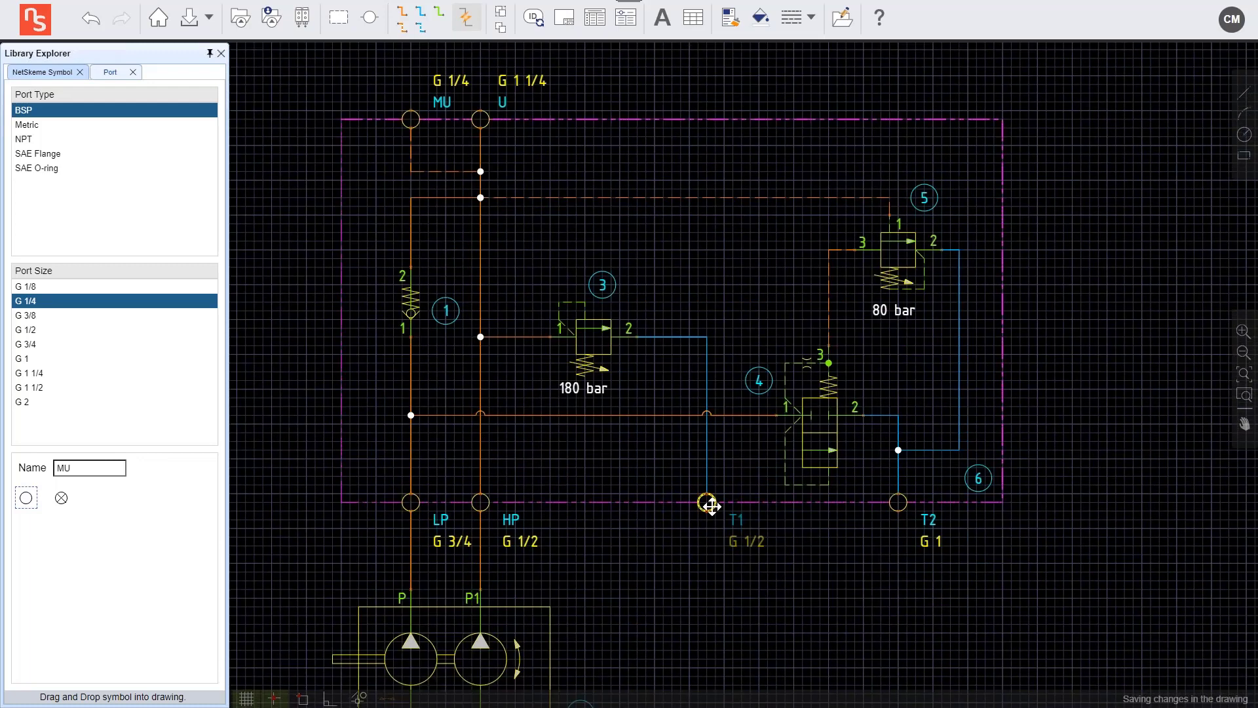
# Move port T1 along the manifold's lower edge toward port HP, bringing its tank line closer to relief valve 3
pyautogui.click(711, 508)
pyautogui.press('Left')
pyautogui.press('Left')
pyautogui.press('Left')
pyautogui.press('Left')
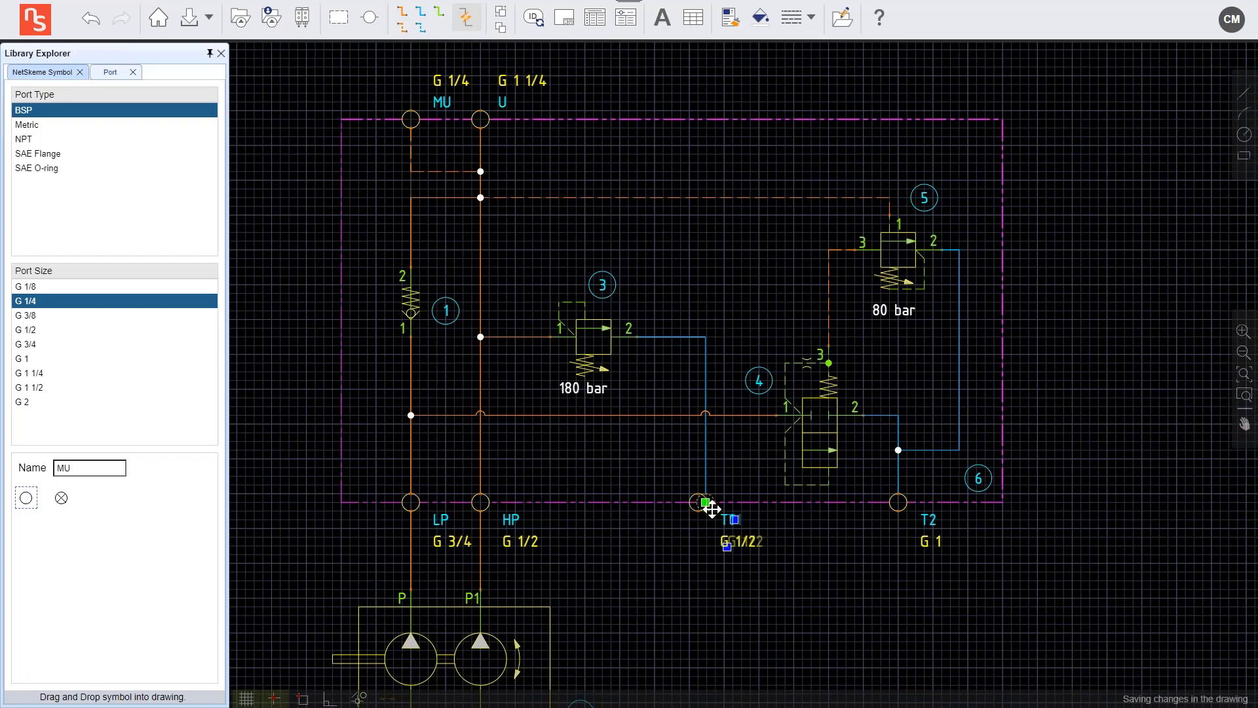
pyautogui.press('Left')
pyautogui.press('Left')
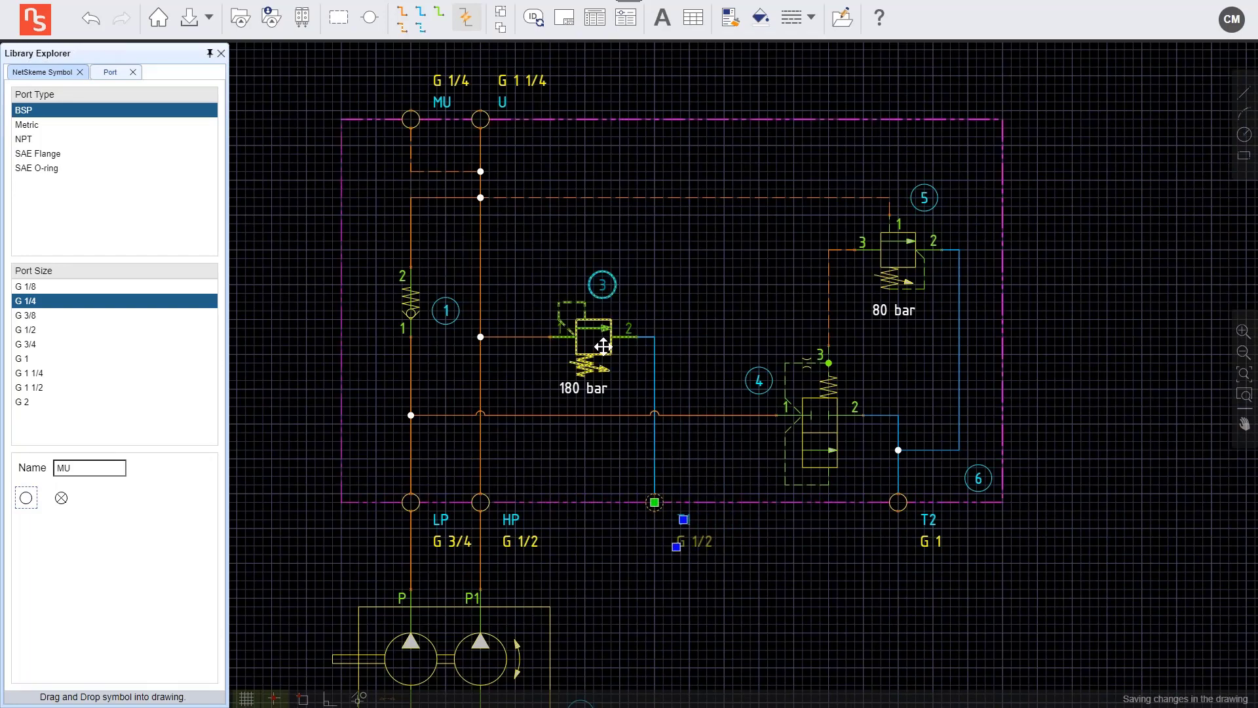
# Move relief valve 3 with its balloon horizontally closer to the HP pressure line
pyautogui.click(604, 347)
pyautogui.press('Left')
pyautogui.press('Left')
pyautogui.press('Left')
pyautogui.press('Left')
pyautogui.press('Left')
pyautogui.press('Escape')
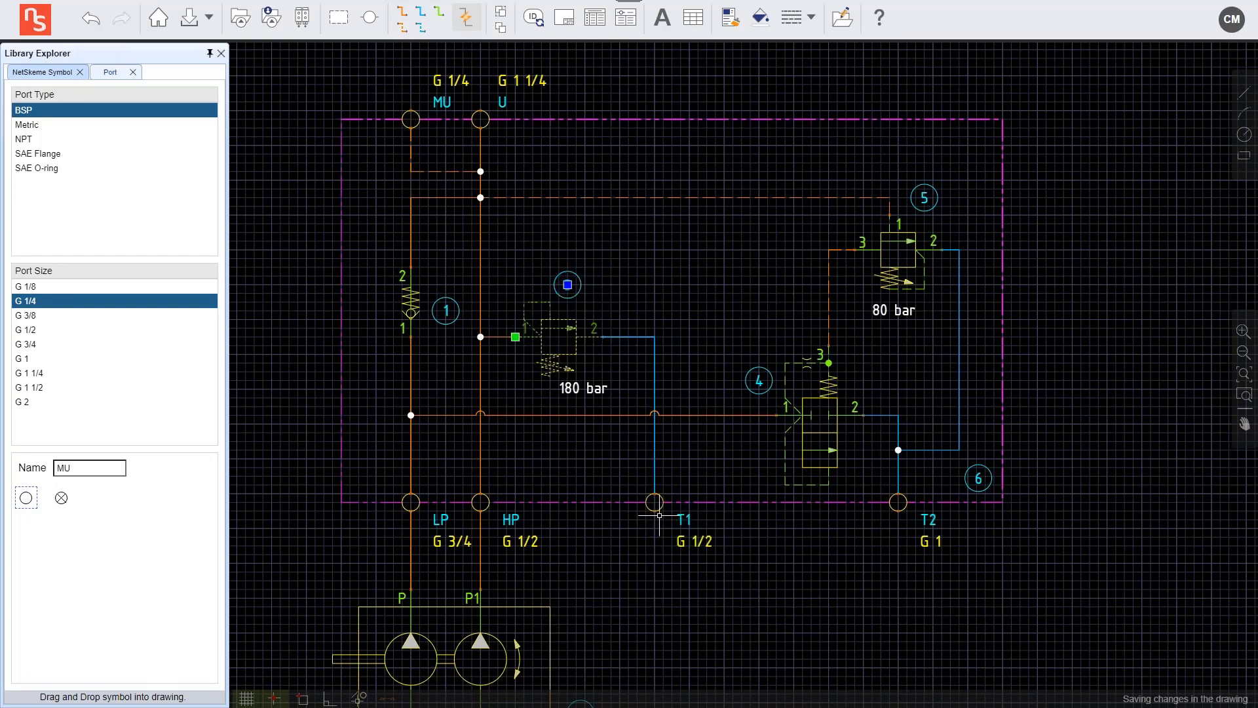
# Shift port T1 further toward port HP to shorten the line from relief valve 3's outlet
pyautogui.click(655, 503)
pyautogui.press('Left')
pyautogui.press('Left')
pyautogui.press('Left')
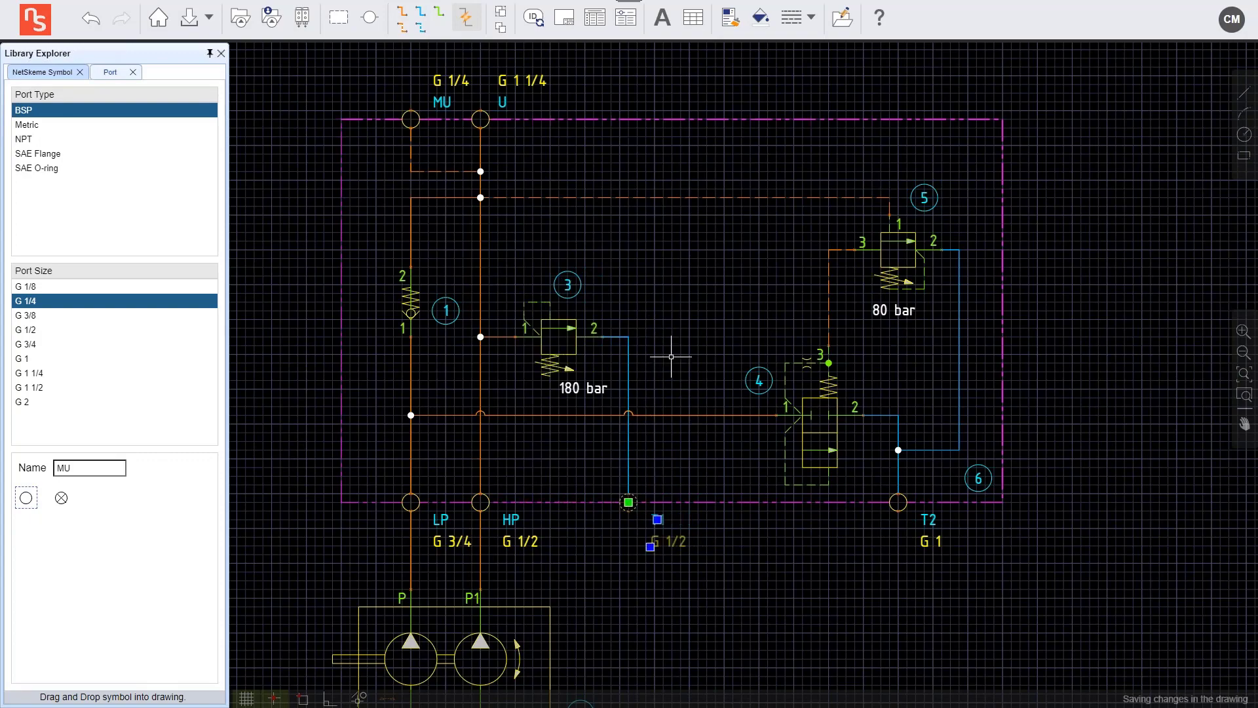
# Hide the drawing grid and move valve 4 horizontally along its supply line toward the T1 tank line
pyautogui.moveTo(712, 262); pyautogui.dragTo(780, 128)
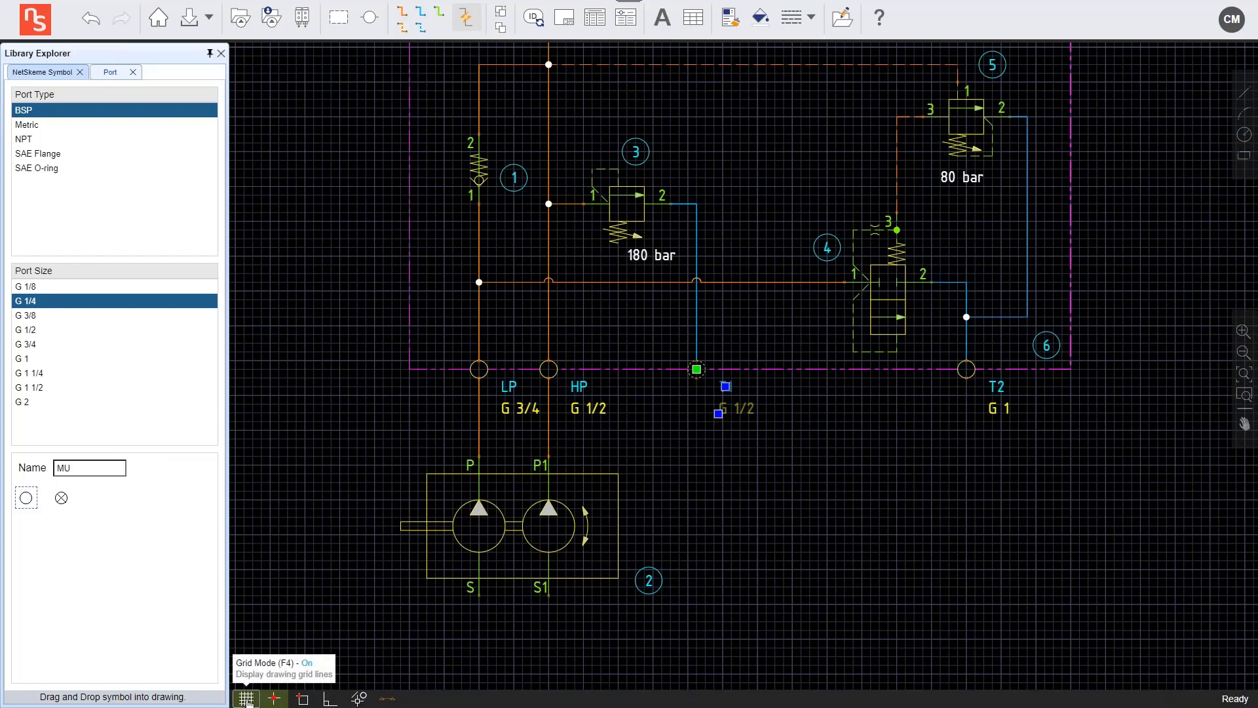
pyautogui.click(246, 699)
pyautogui.click(894, 285)
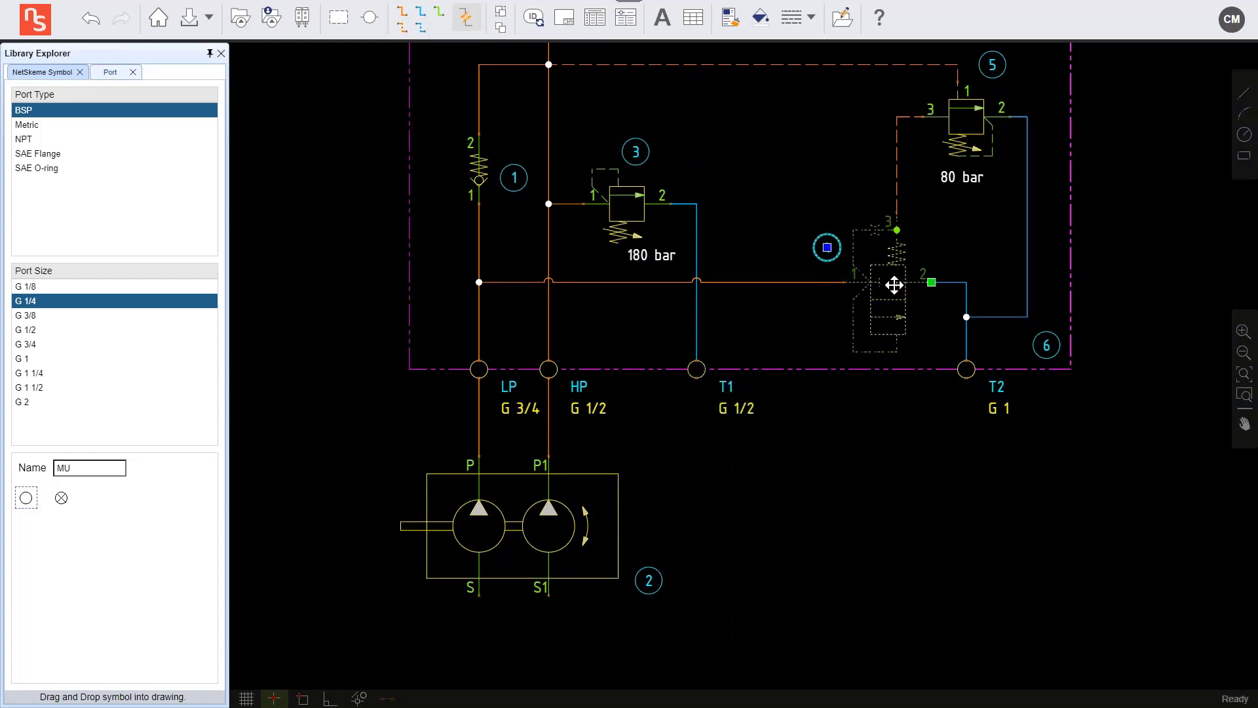
pyautogui.press('Left')
pyautogui.press('Left')
pyautogui.press('Left')
pyautogui.press('Left')
pyautogui.press('Left')
pyautogui.press('Left')
pyautogui.press('Left')
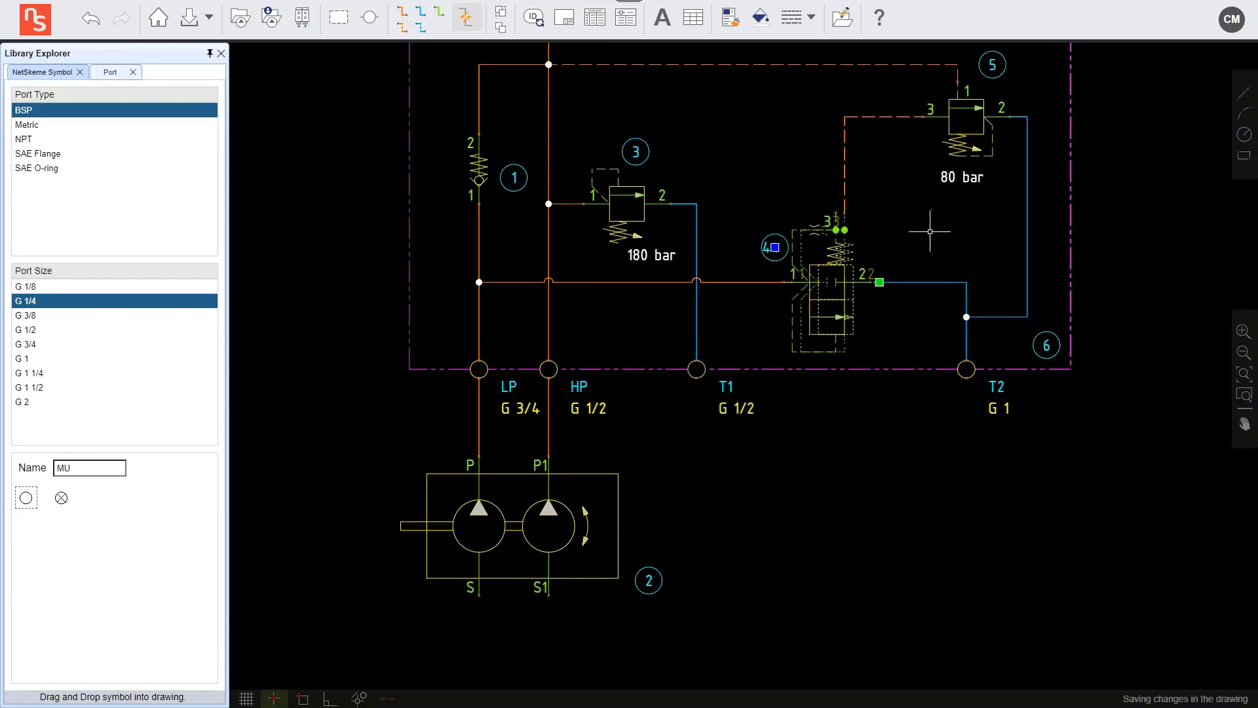
pyautogui.press('Left')
pyautogui.press('Left')
pyautogui.press('Left')
# Move sequence valve 5 with its balloon horizontally toward valve 4's pilot line
pyautogui.click(963, 131)
pyautogui.press('Left')
pyautogui.press('Left')
pyautogui.press('Left')
pyautogui.press('Left')
pyautogui.press('Left')
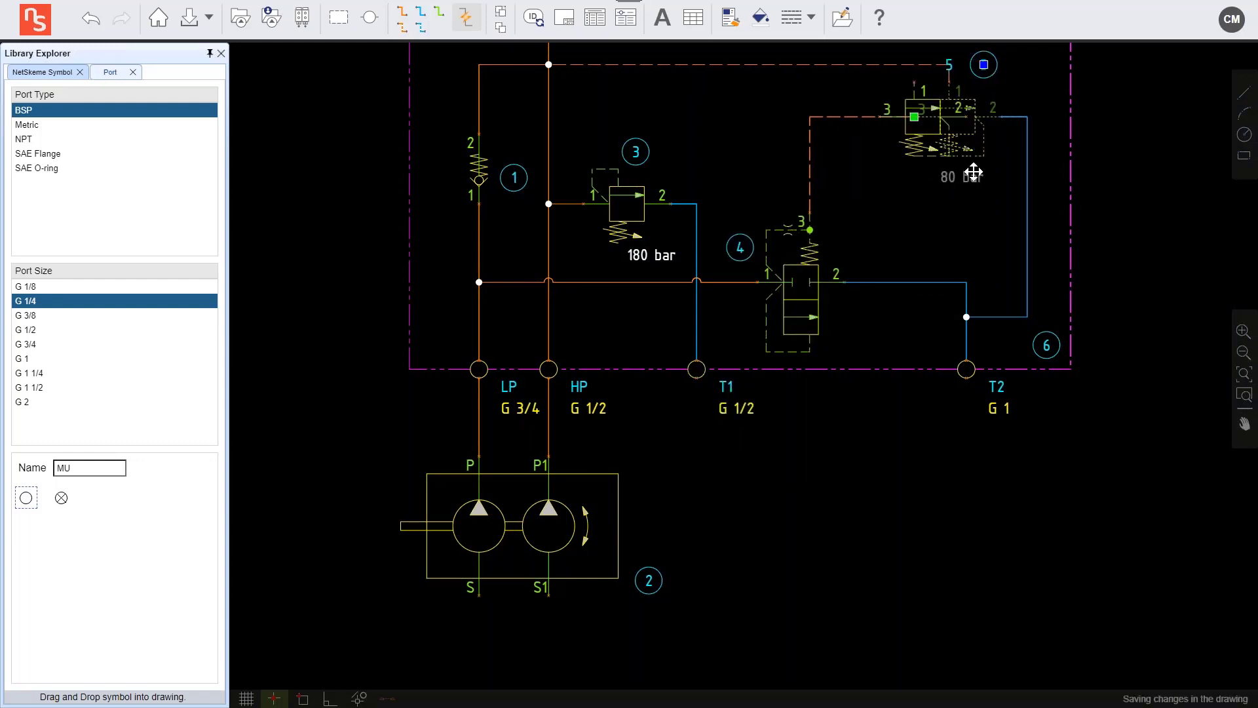
pyautogui.press('Left')
pyautogui.press('Left')
pyautogui.press('Left')
pyautogui.press('Left')
# Move port T2 along the manifold's lower edge toward T1, directly below port 1 of valve 5
pyautogui.click(991, 386)
pyautogui.press('Left')
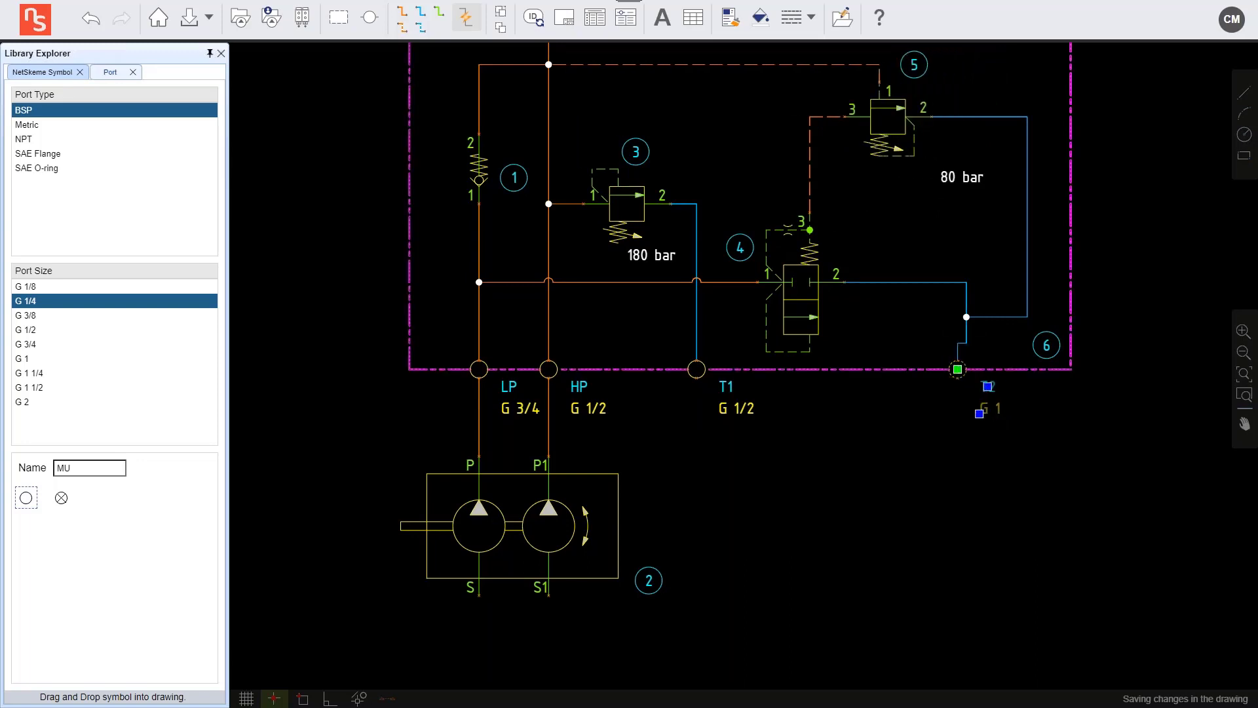
pyautogui.press('Left')
pyautogui.press('Left')
pyautogui.press('Left')
pyautogui.press('Left')
pyautogui.press('Left')
pyautogui.press('Left')
pyautogui.press('Left')
pyautogui.press('Left')
pyautogui.press('Left')
# Straighten the tank line by aligning its vertical segment from valve 4's outlet directly above port T2
pyautogui.click(968, 294)
pyautogui.moveTo(965, 310); pyautogui.dragTo(867, 312)
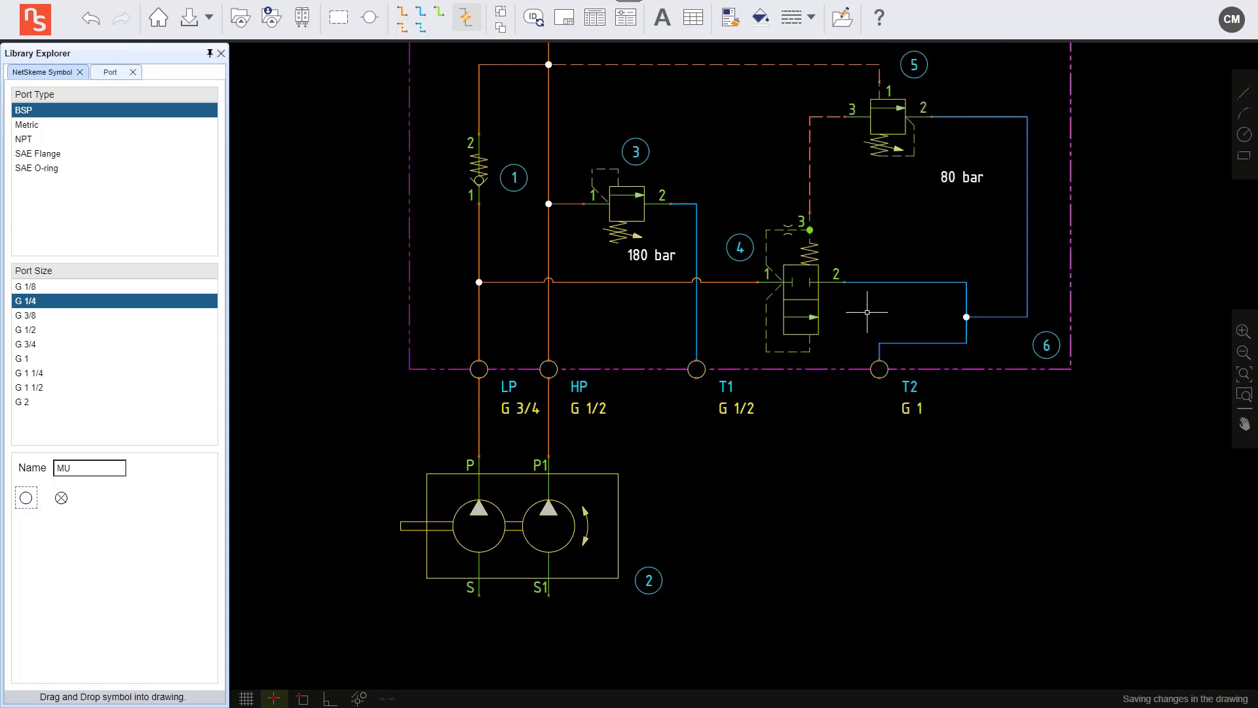
pyautogui.click(966, 308)
pyautogui.moveTo(966, 309); pyautogui.dragTo(879, 317)
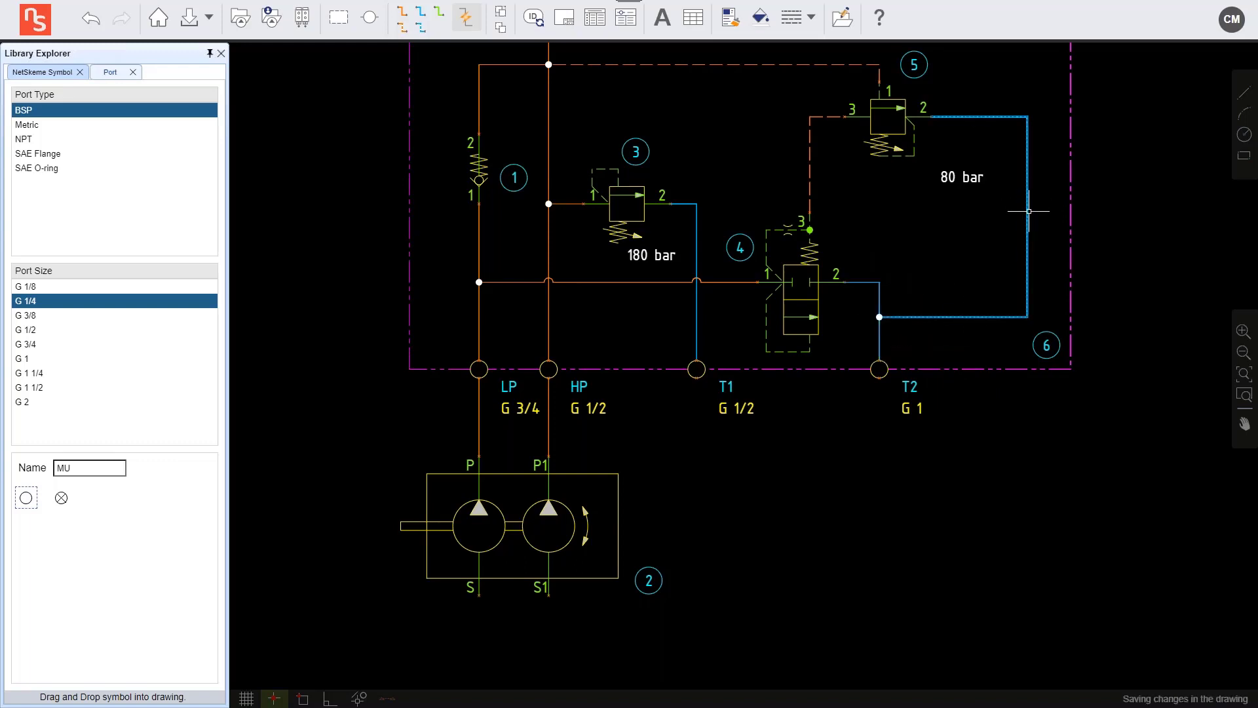
# Bring valve 5's vertical tank line segment closer to the valve, and place the 80 bar label beneath the valve
pyautogui.click(1028, 211)
pyautogui.moveTo(1029, 211); pyautogui.dragTo(940, 210)
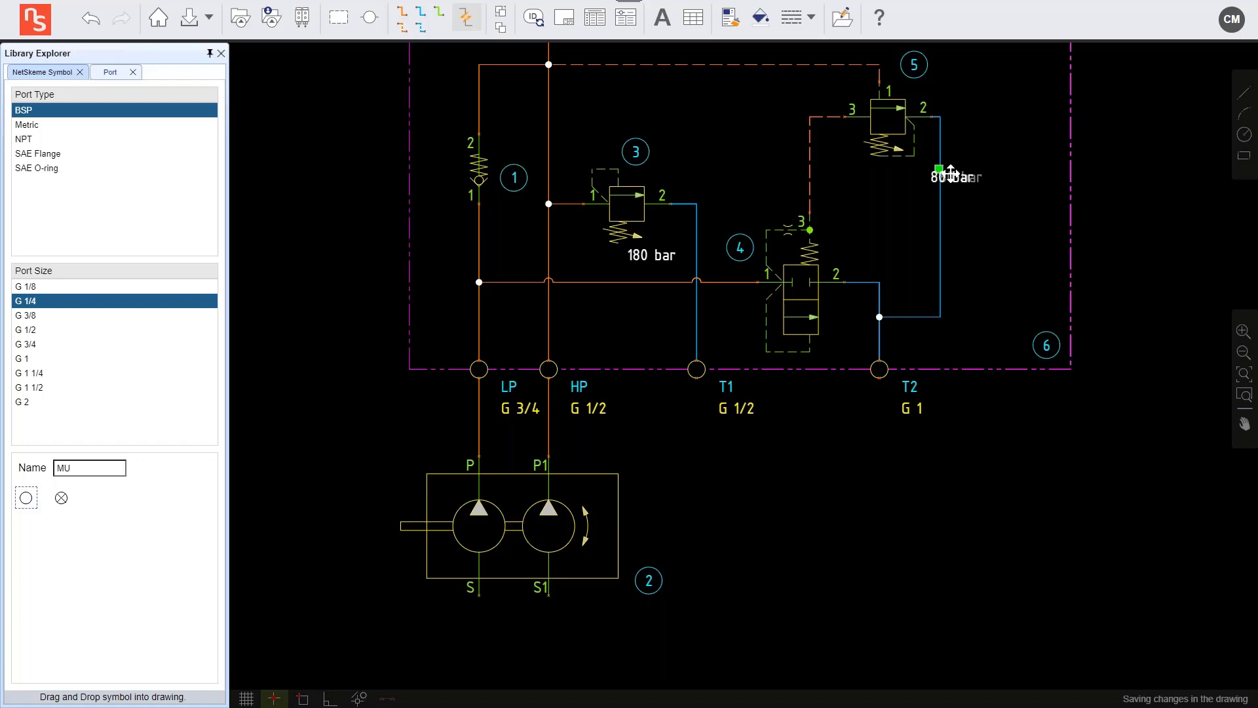
pyautogui.moveTo(950, 174); pyautogui.dragTo(898, 174)
# Narrow the manifold boundary by moving its vertical edge beside valve 5 inward, close to valve 5's tank line
pyautogui.moveTo(1067, 110); pyautogui.dragTo(837, 319)
pyautogui.click(838, 318)
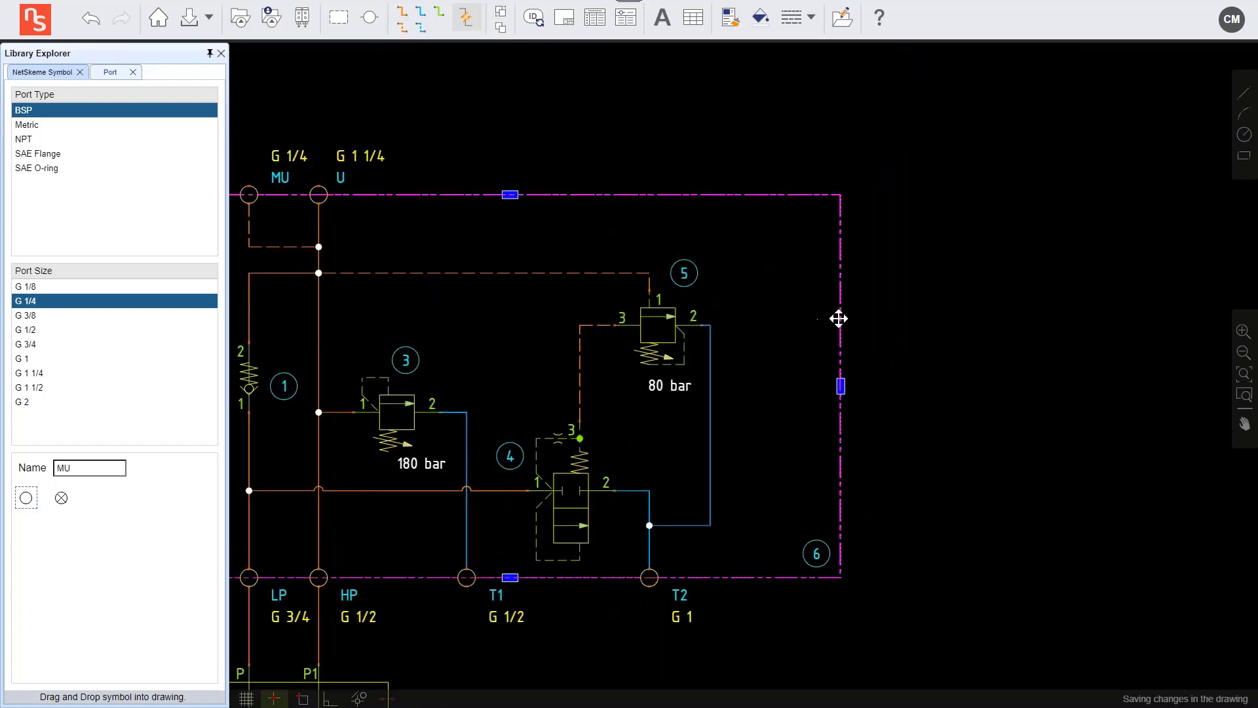
pyautogui.moveTo(840, 385); pyautogui.dragTo(724, 394)
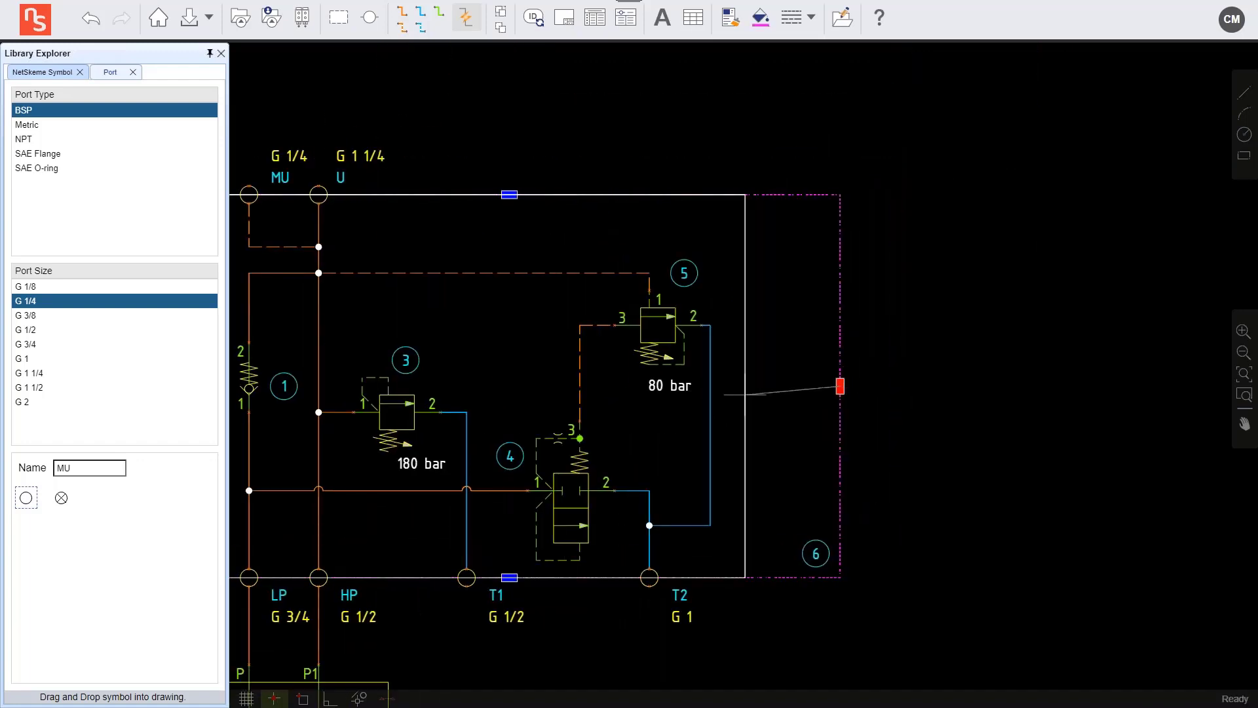
pyautogui.click(745, 395)
pyautogui.scroll(-2, 834, 375)
pyautogui.moveTo(834, 376); pyautogui.dragTo(913, 252)
pyautogui.press('Escape')
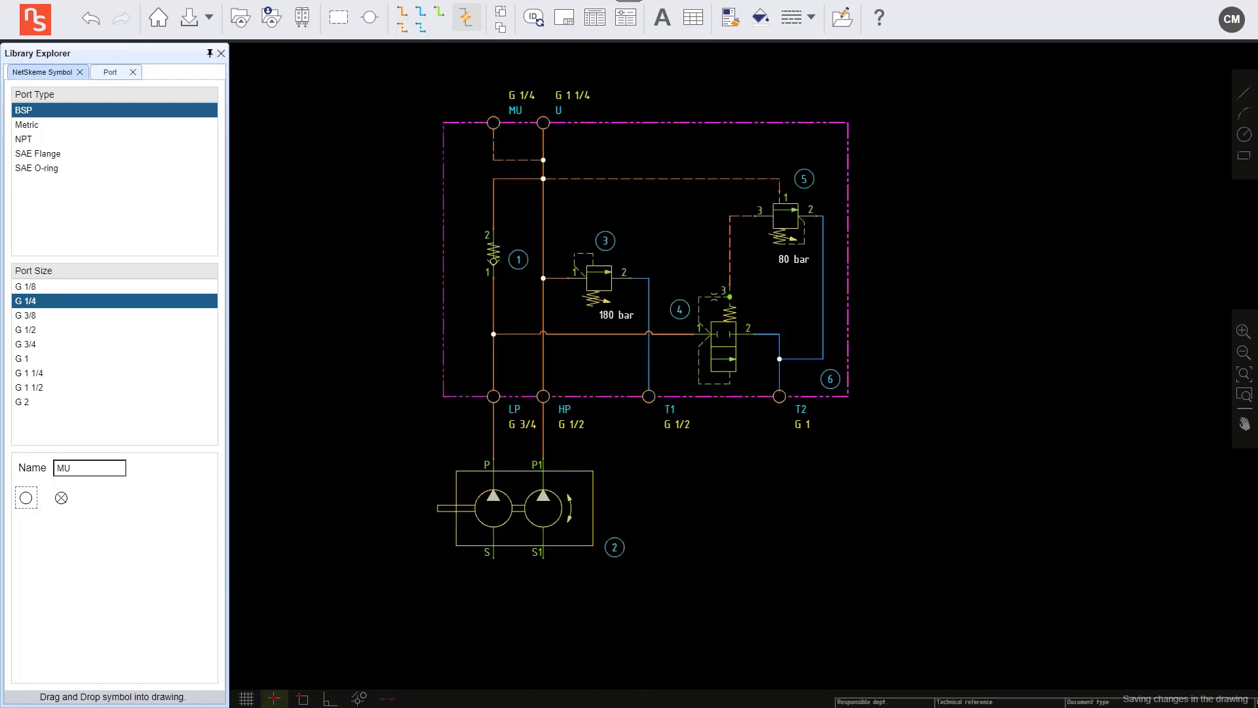
# Draw a rectangular enclosure around the double pump below the valve manifold, leaving free space beneath the pump
pyautogui.click(338, 18)
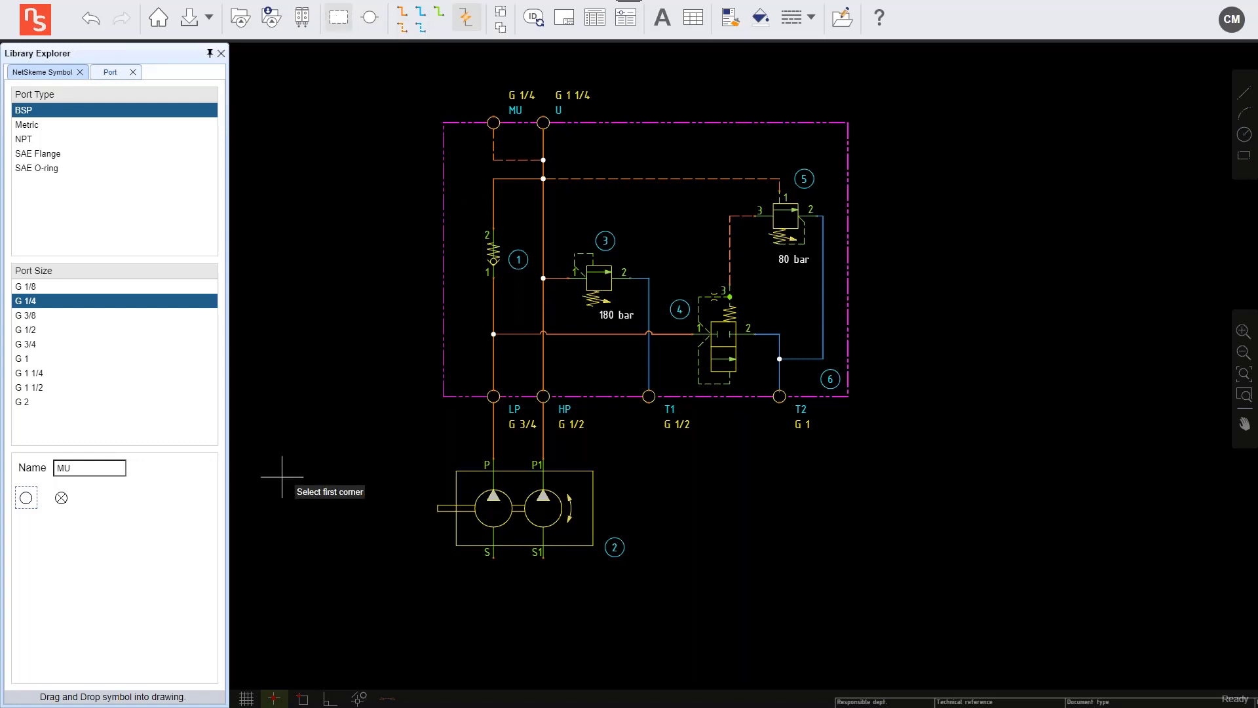
pyautogui.click(282, 433)
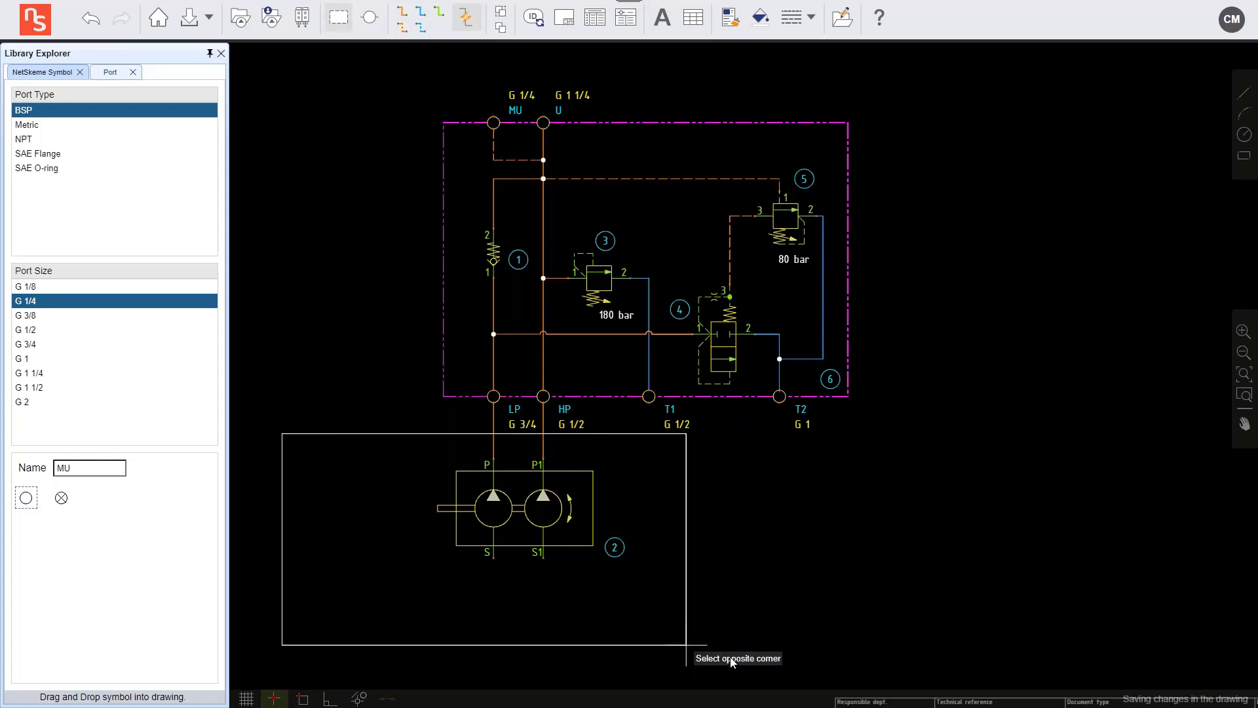
pyautogui.click(673, 674)
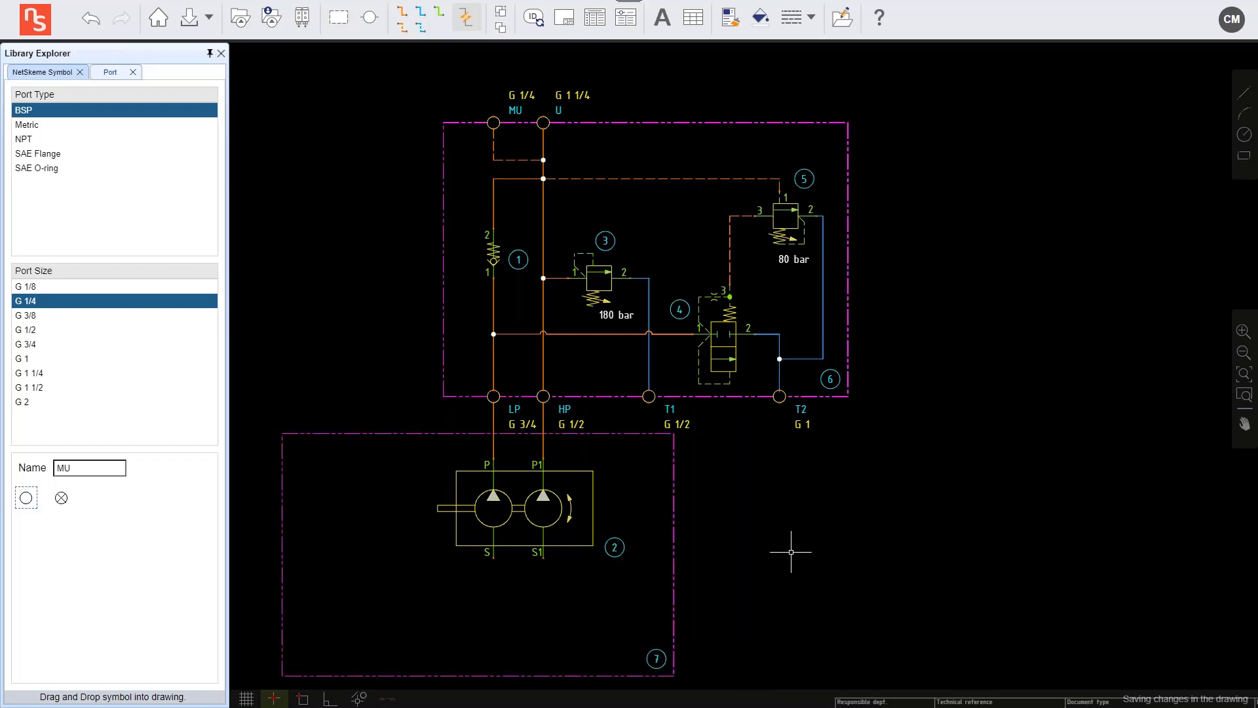
# Give the new enclosure the model code RES**IFPE**, the description RESERVOIR and the manufacturer VEST. IN
pyautogui.moveTo(747, 551); pyautogui.dragTo(867, 477)
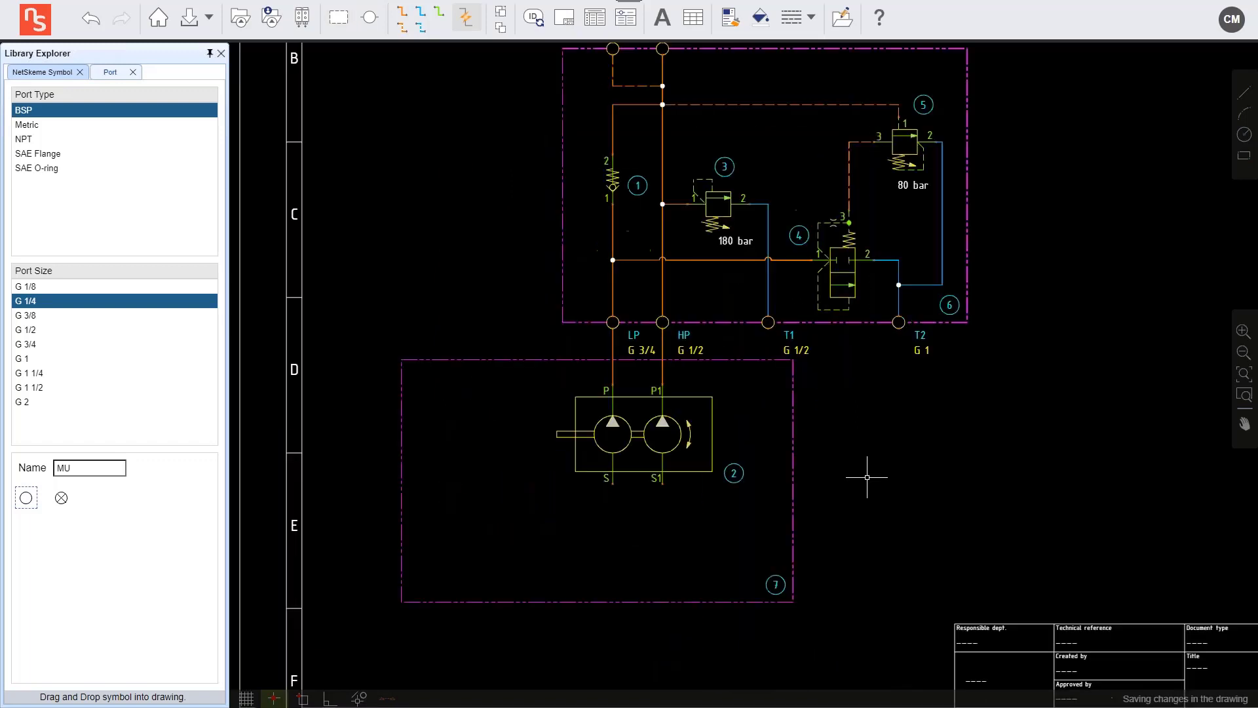
pyautogui.rightClick(799, 442)
pyautogui.click(820, 445)
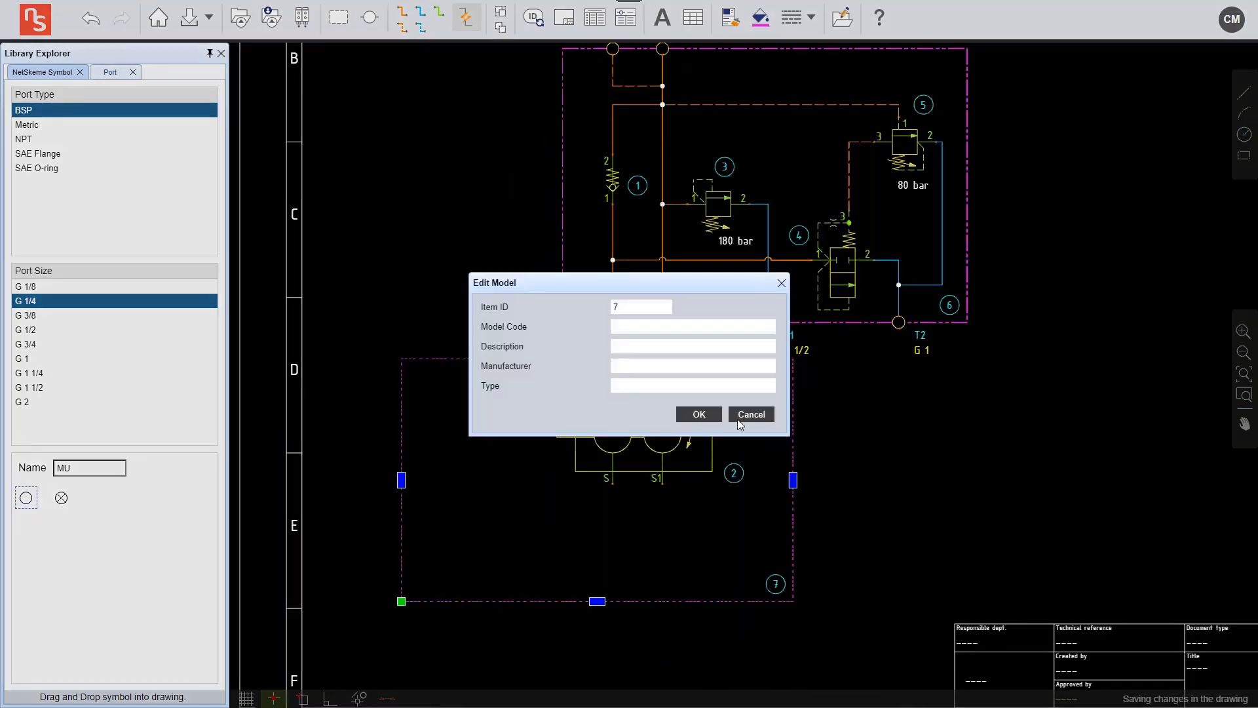
pyautogui.click(649, 327)
pyautogui.write('RES**IFPE**')
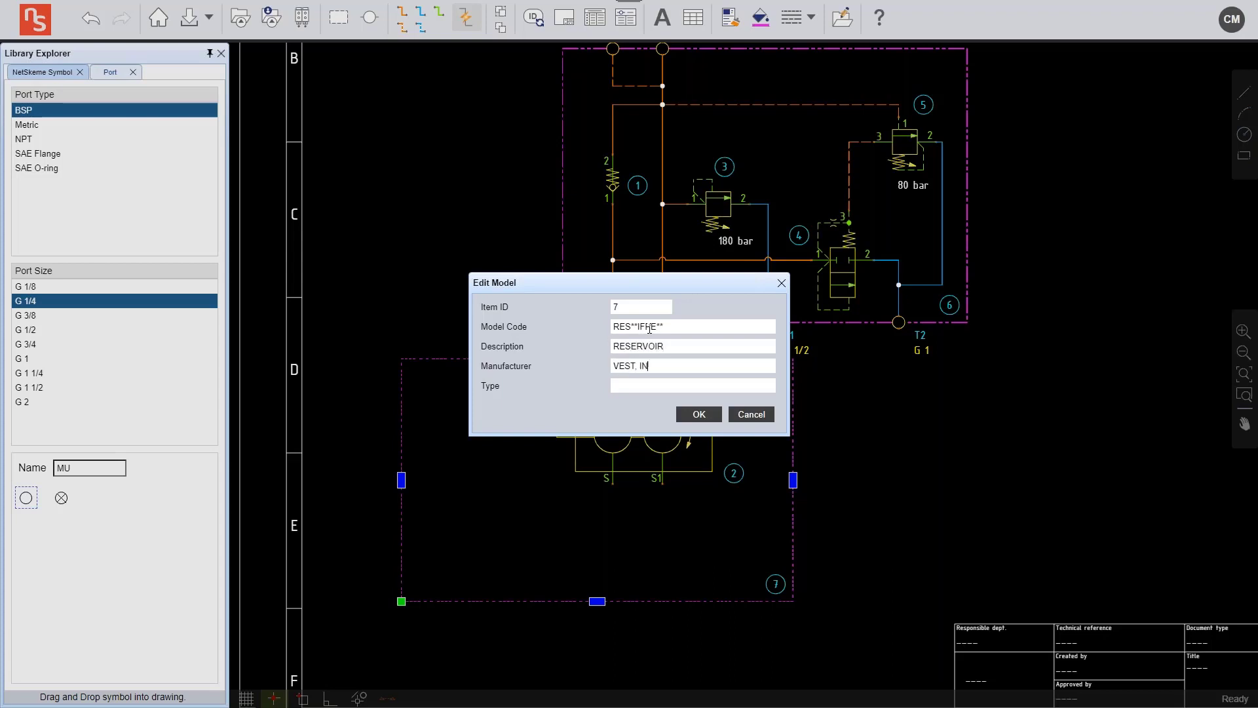
pyautogui.click(686, 415)
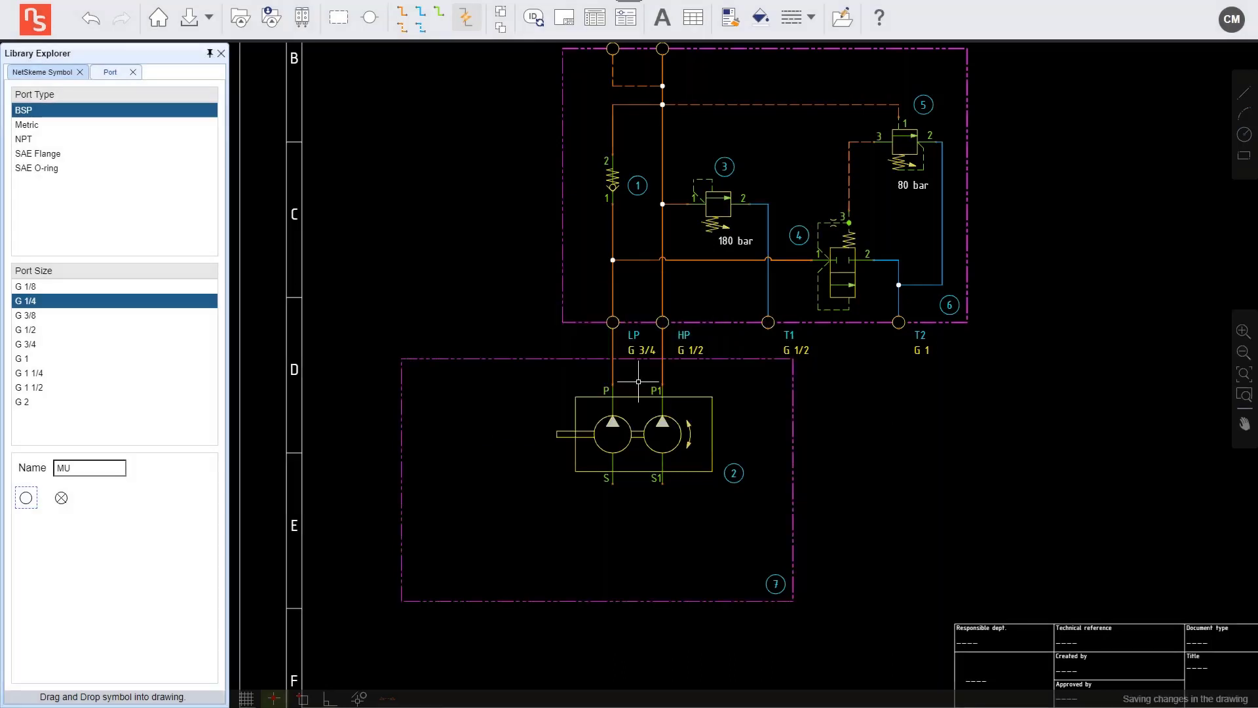
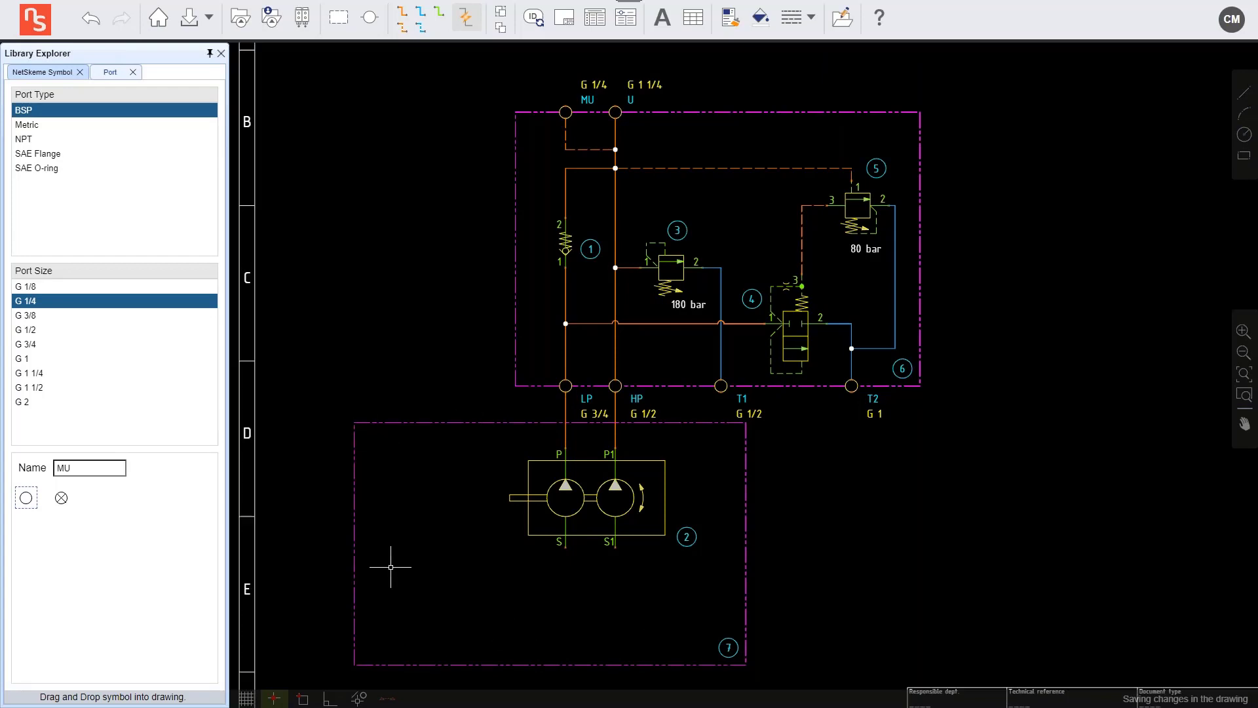
# Insert the single-filter air breather with the domed cap from the power unit components at the reservoir's upper-left edge
pyautogui.click(41, 72)
pyautogui.click(22, 159)
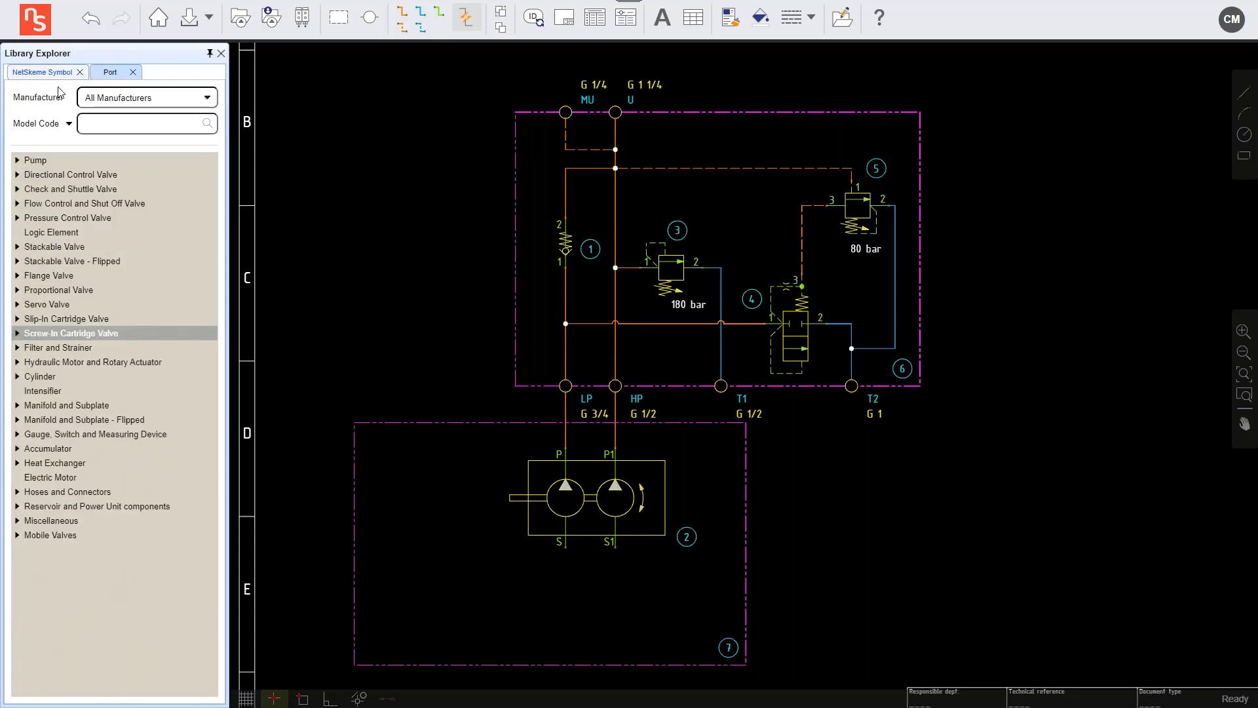
pyautogui.click(17, 506)
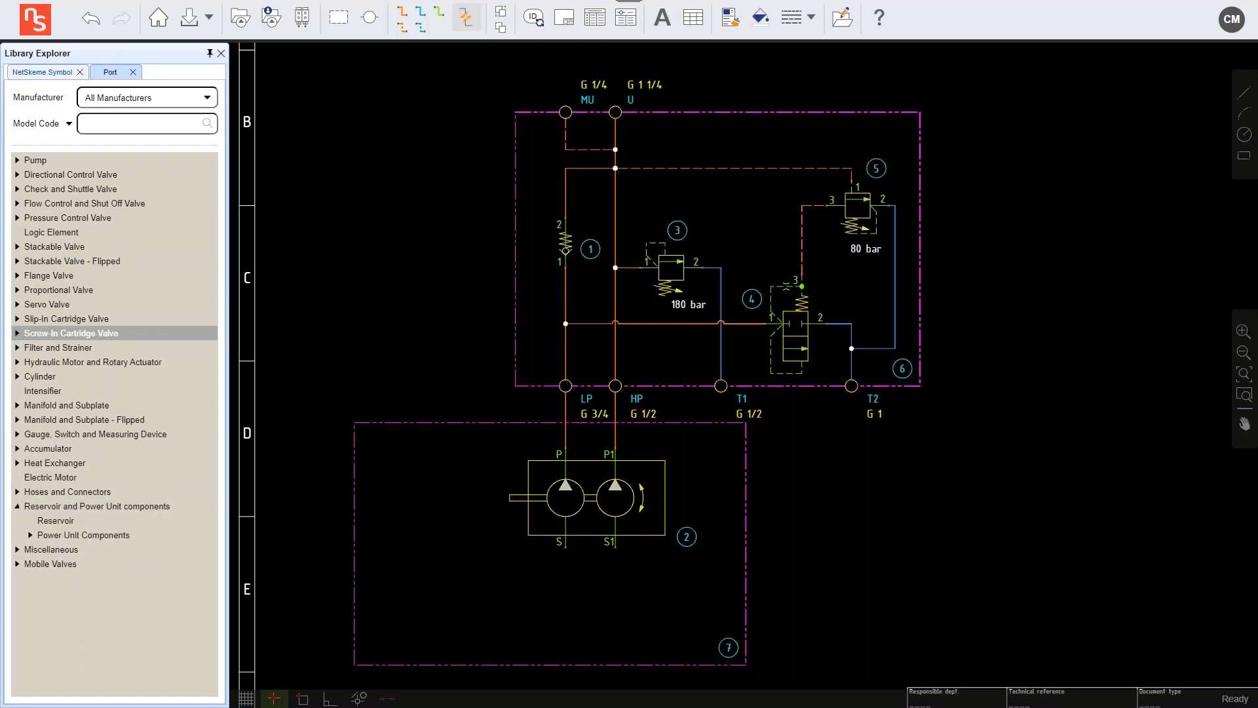
pyautogui.click(31, 534)
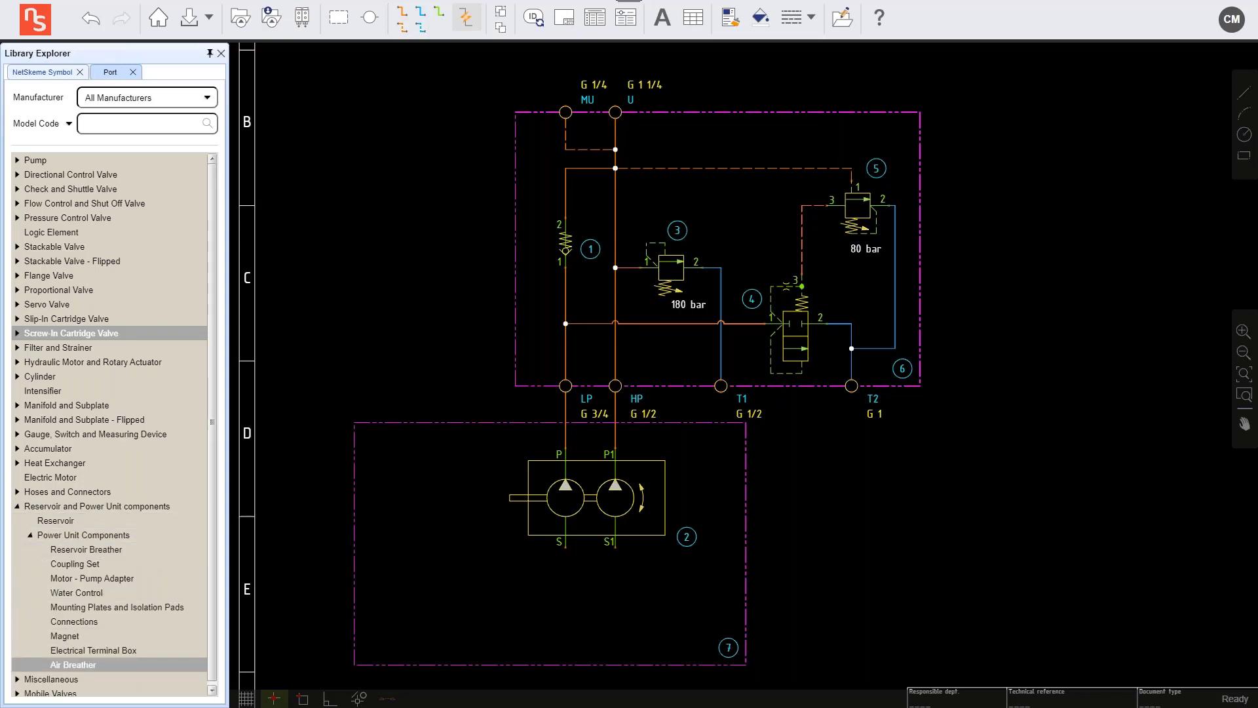
pyautogui.click(73, 665)
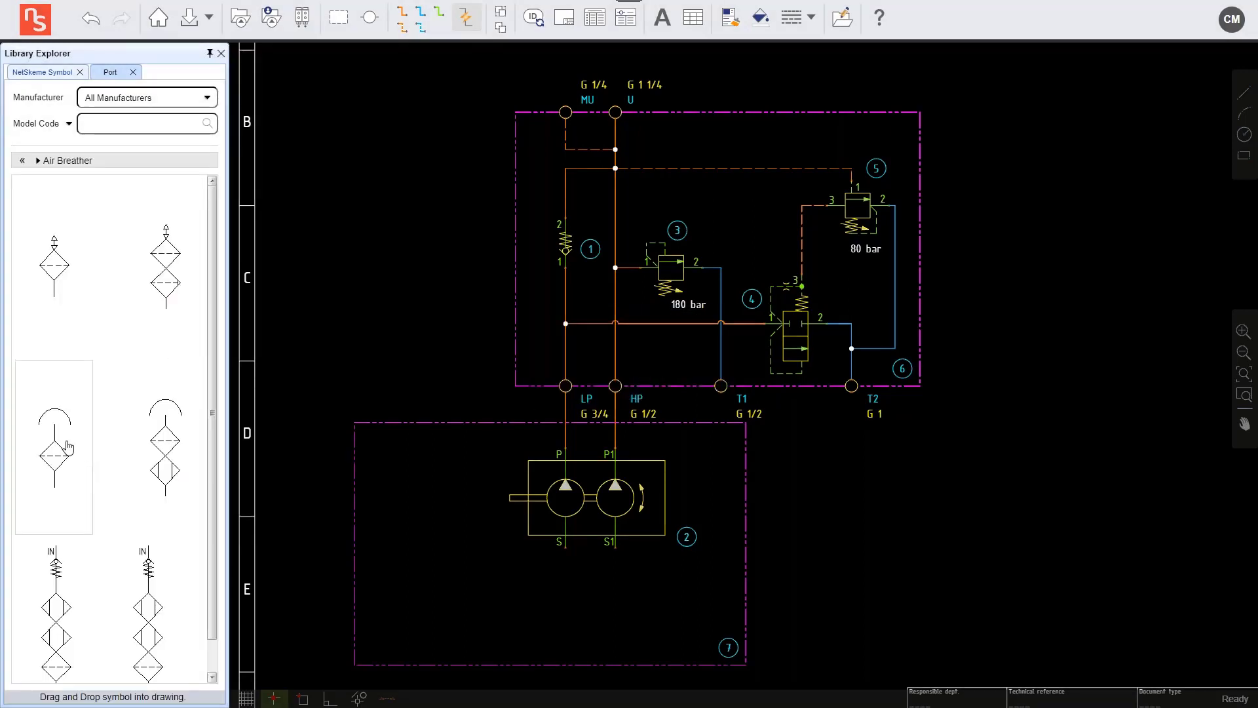
pyautogui.moveTo(69, 448)
pyautogui.mouseDown()
pyautogui.moveTo(391, 424)
pyautogui.moveTo(385, 440)
pyautogui.mouseUp()
# Set the air breather's model code to TAP45, its description to FILLER BREATHER and its manufacturer to MP FILTRI
pyautogui.click(402, 396)
pyautogui.rightClick(401, 397)
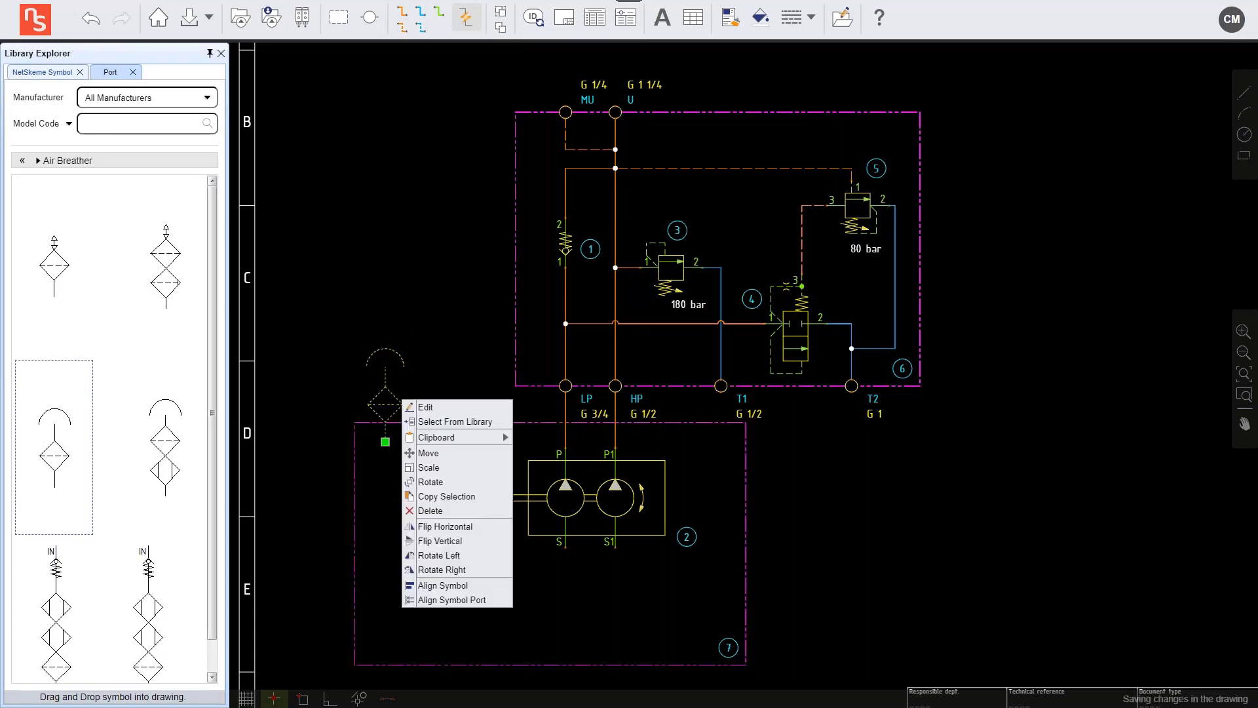
pyautogui.click(427, 408)
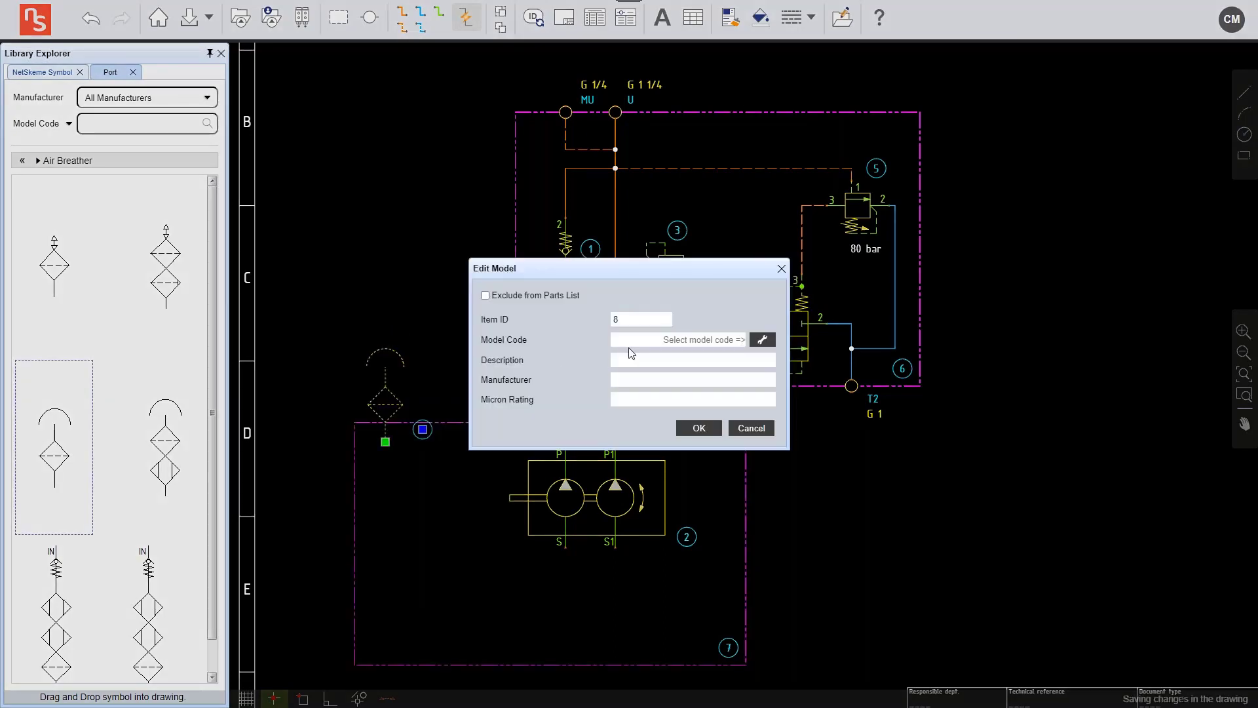
pyautogui.click(677, 339)
pyautogui.write('TAP45')
pyautogui.click(671, 358)
pyautogui.write('FILTRILLER BREATHER')
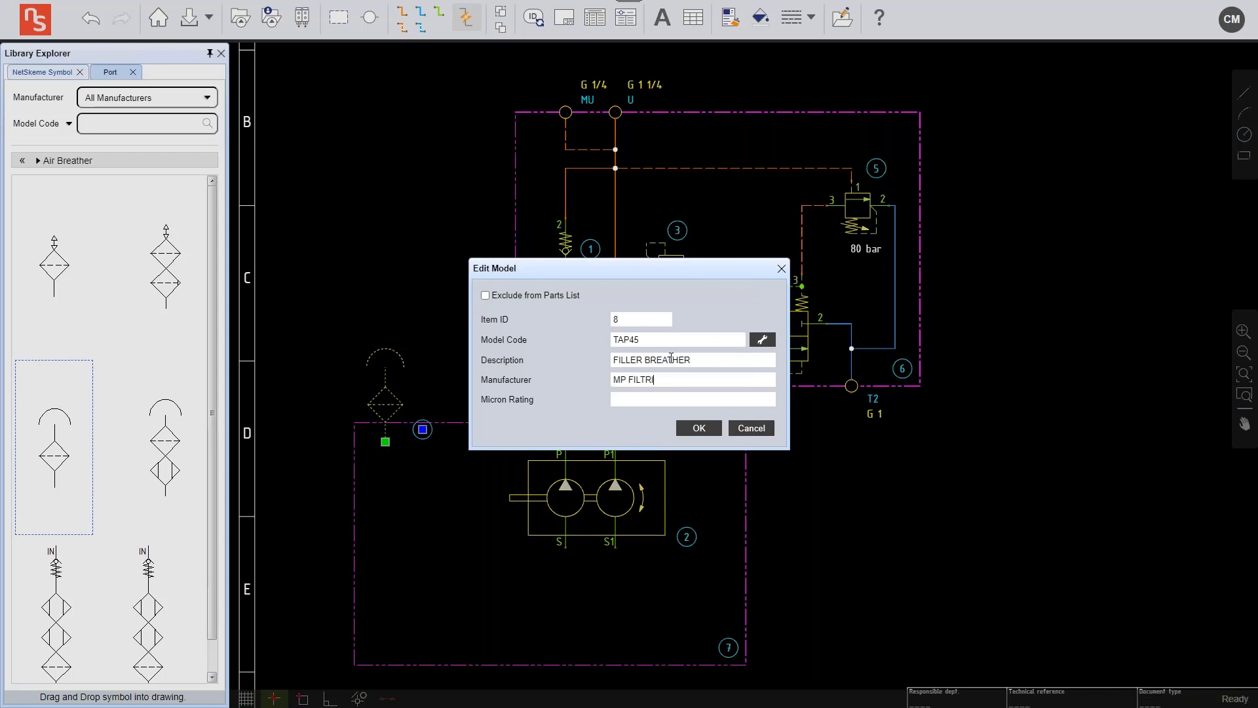
pyautogui.click(698, 428)
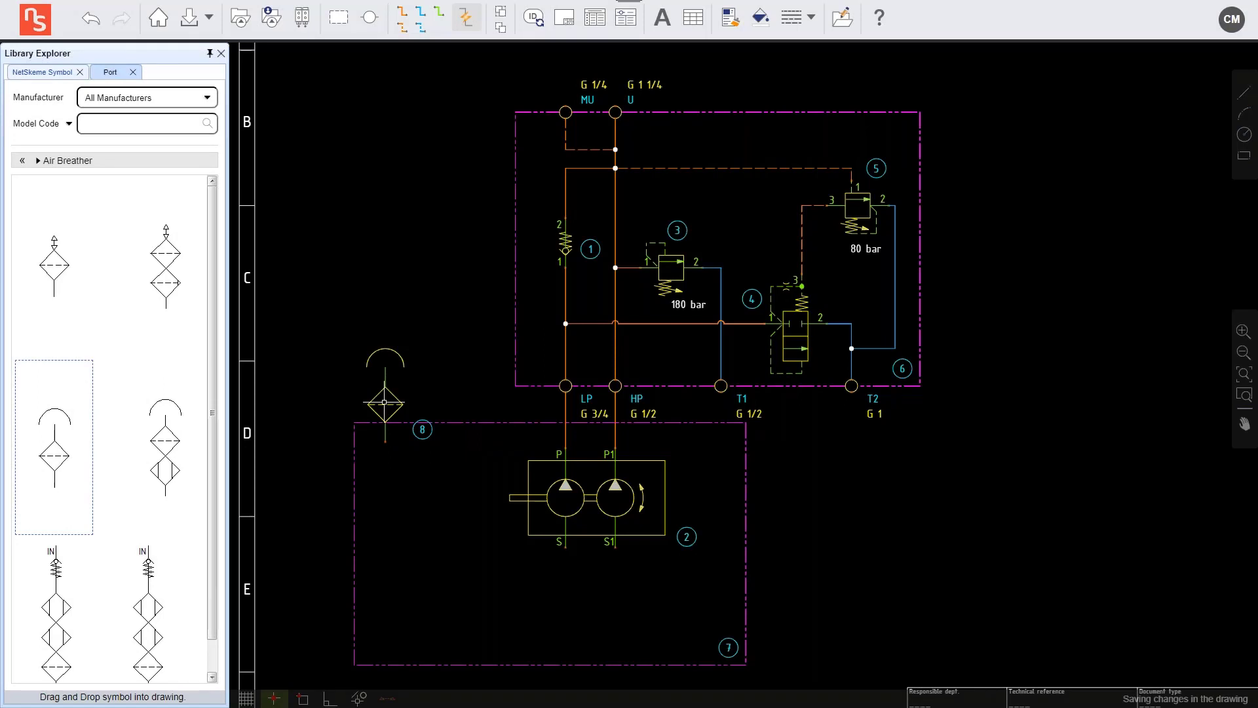
# Move the air breather's item balloon directly above its cap
pyautogui.click(401, 403)
pyautogui.click(422, 430)
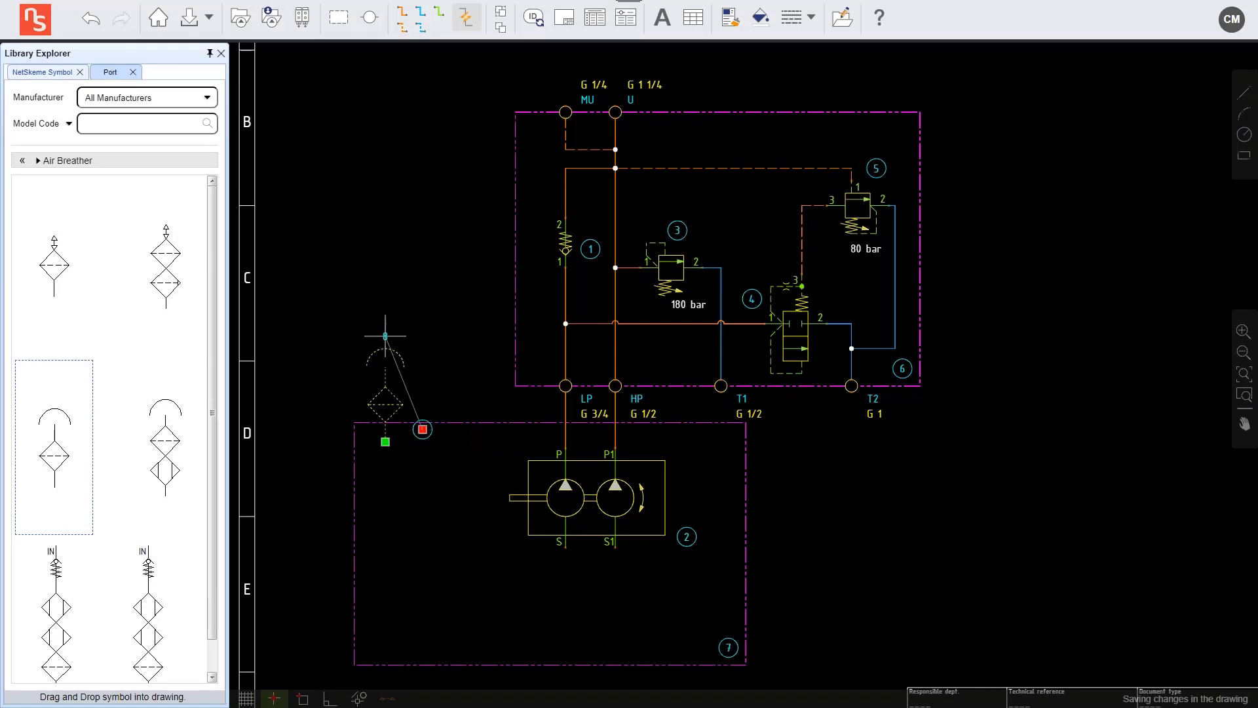
pyautogui.click(385, 336)
# Insert the third coupling set symbol from the power unit components at the left end of the pump shaft
pyautogui.click(22, 160)
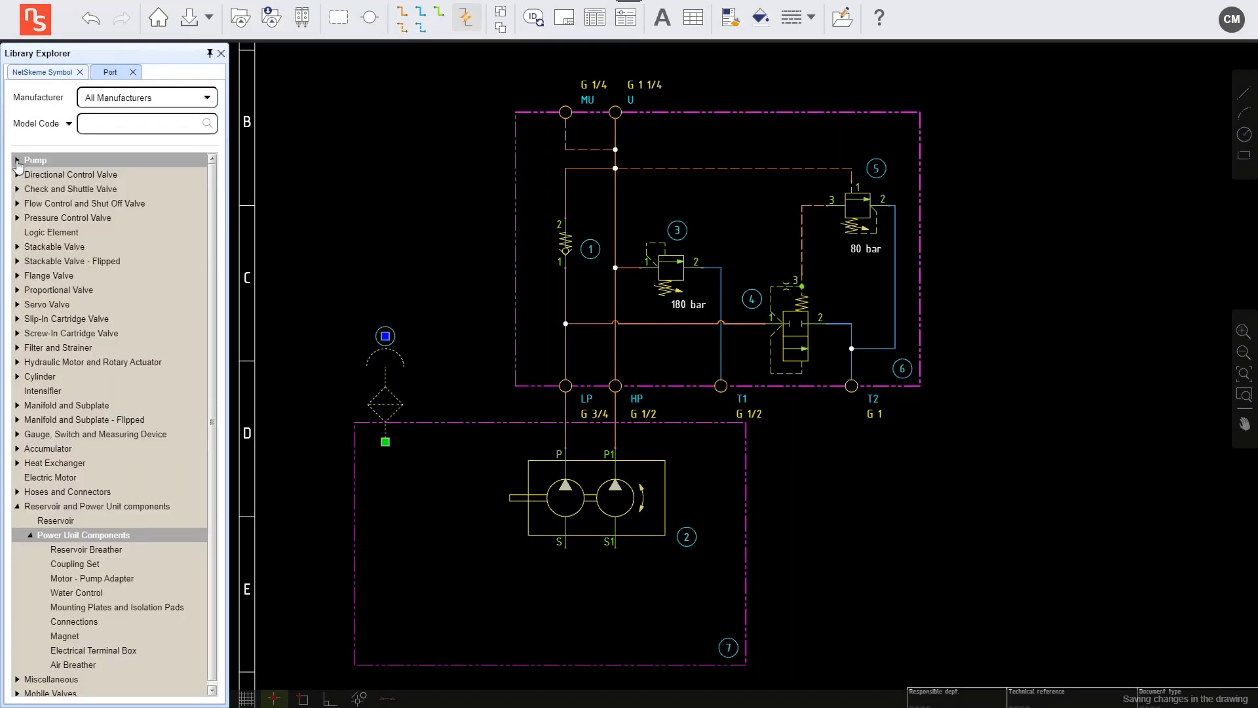
pyautogui.click(99, 563)
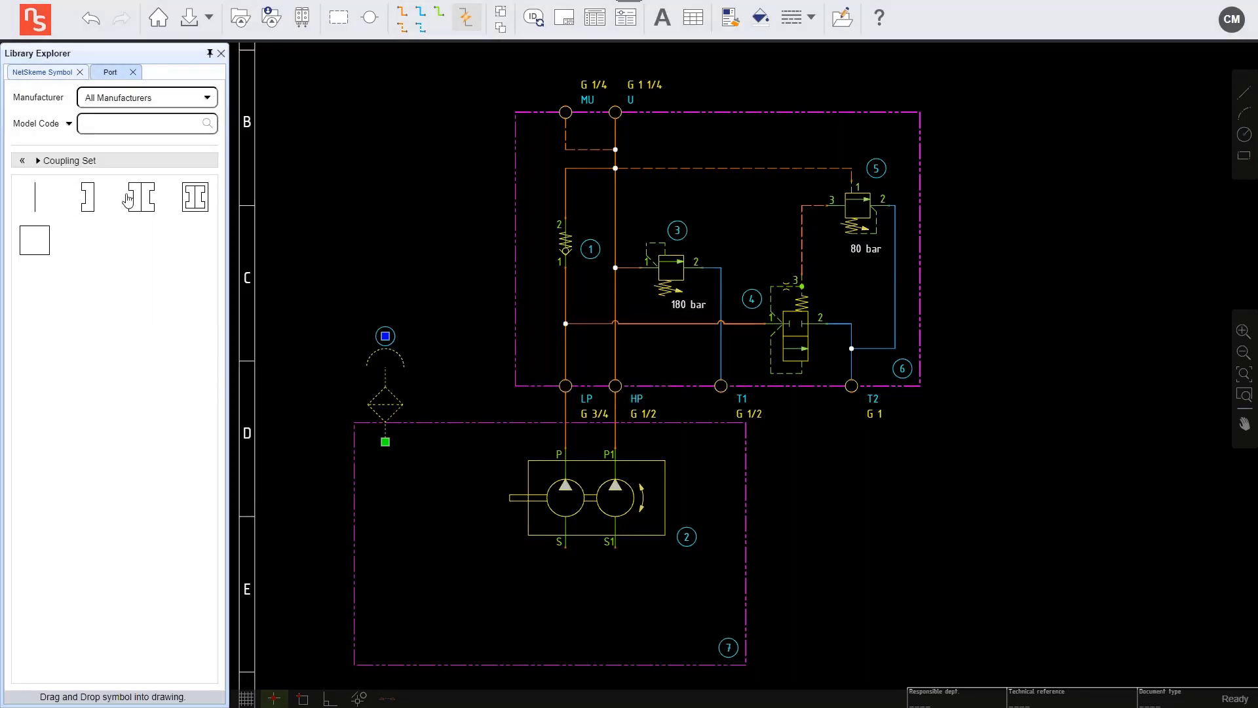
pyautogui.click(136, 196)
pyautogui.scroll(3, 514, 500)
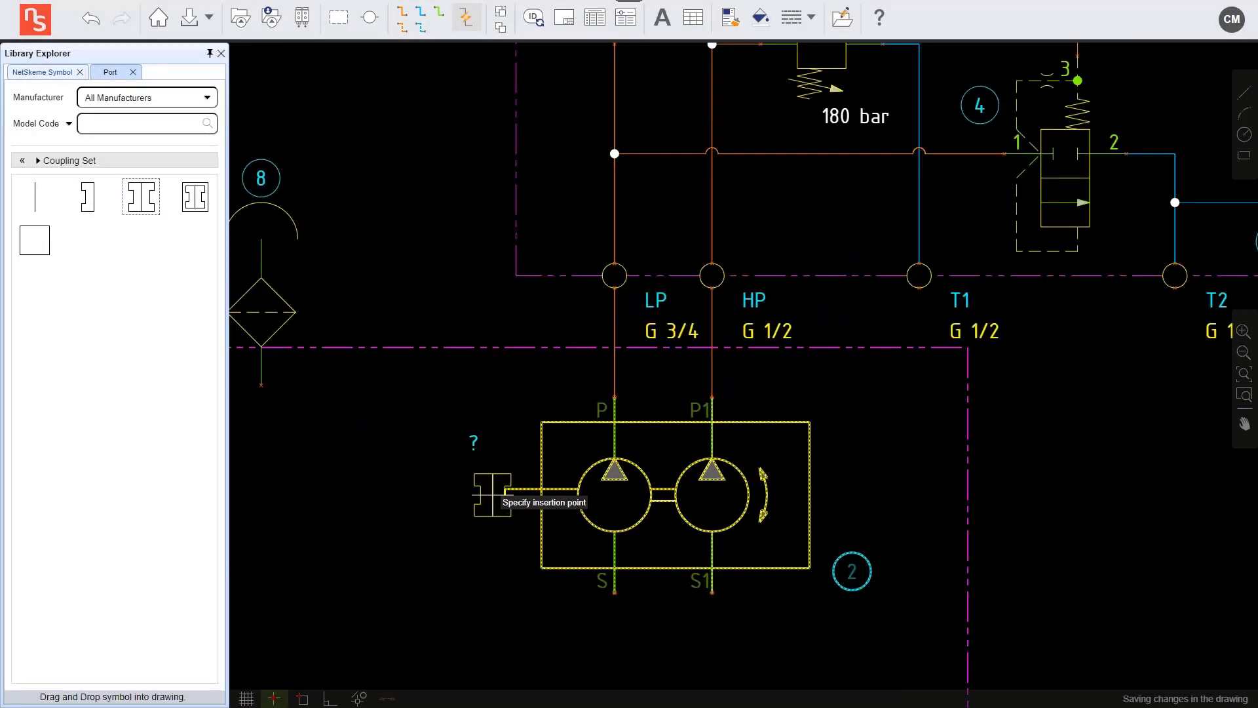
pyautogui.click(501, 494)
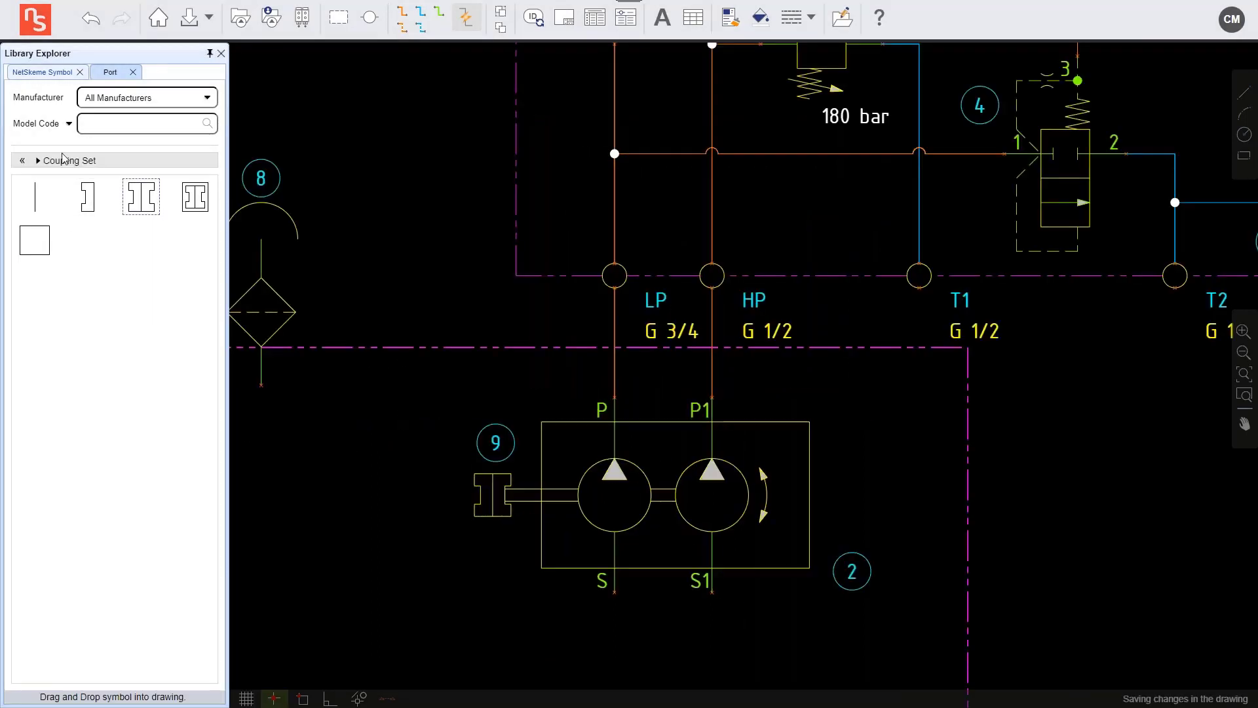
# Insert the basic fixed electric motor symbol with its shaft connected to the left side of the coupling
pyautogui.click(20, 161)
pyautogui.click(59, 481)
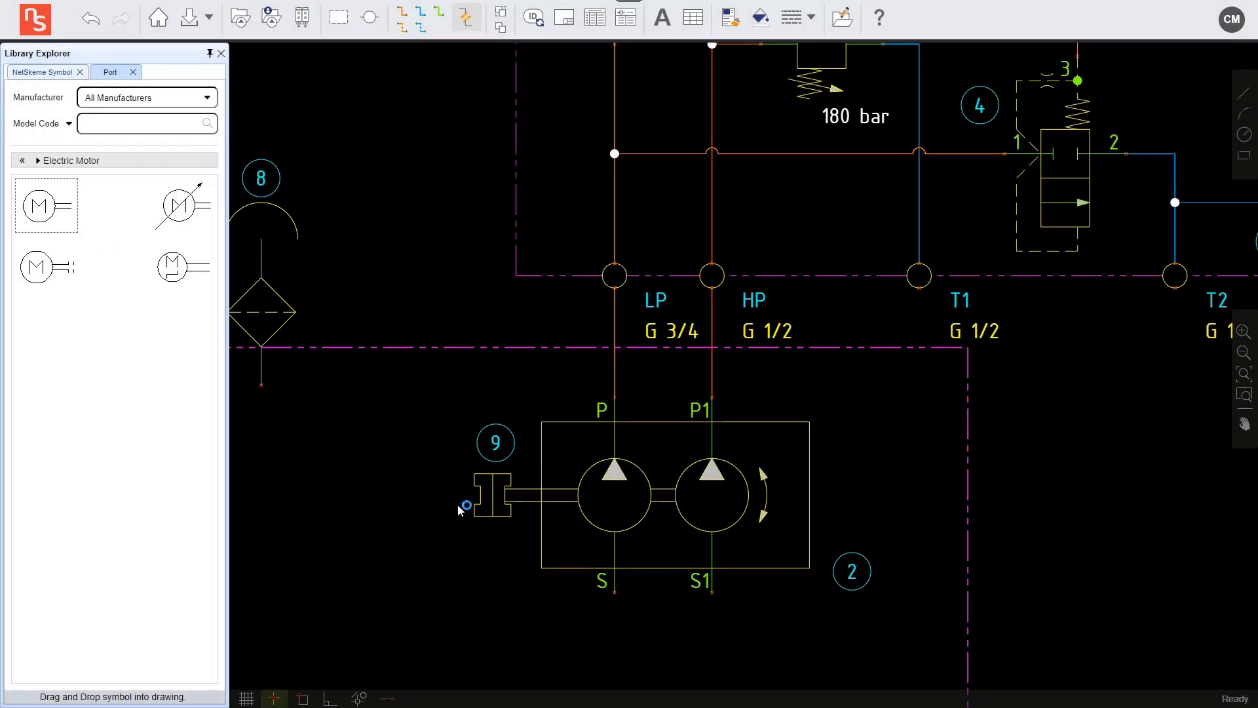
pyautogui.click(480, 495)
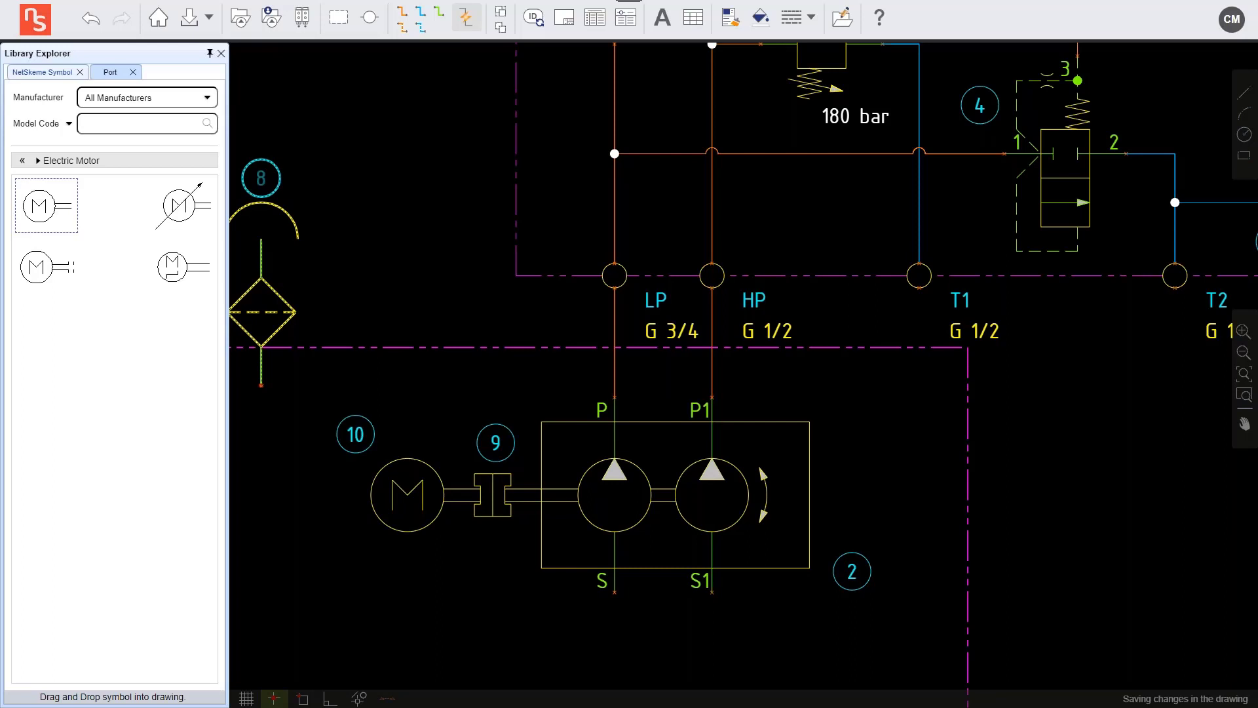
# Insert a motor-pump adapter around the coupling between motor and pump, and move its item balloon below the adapter near the motor
pyautogui.click(22, 164)
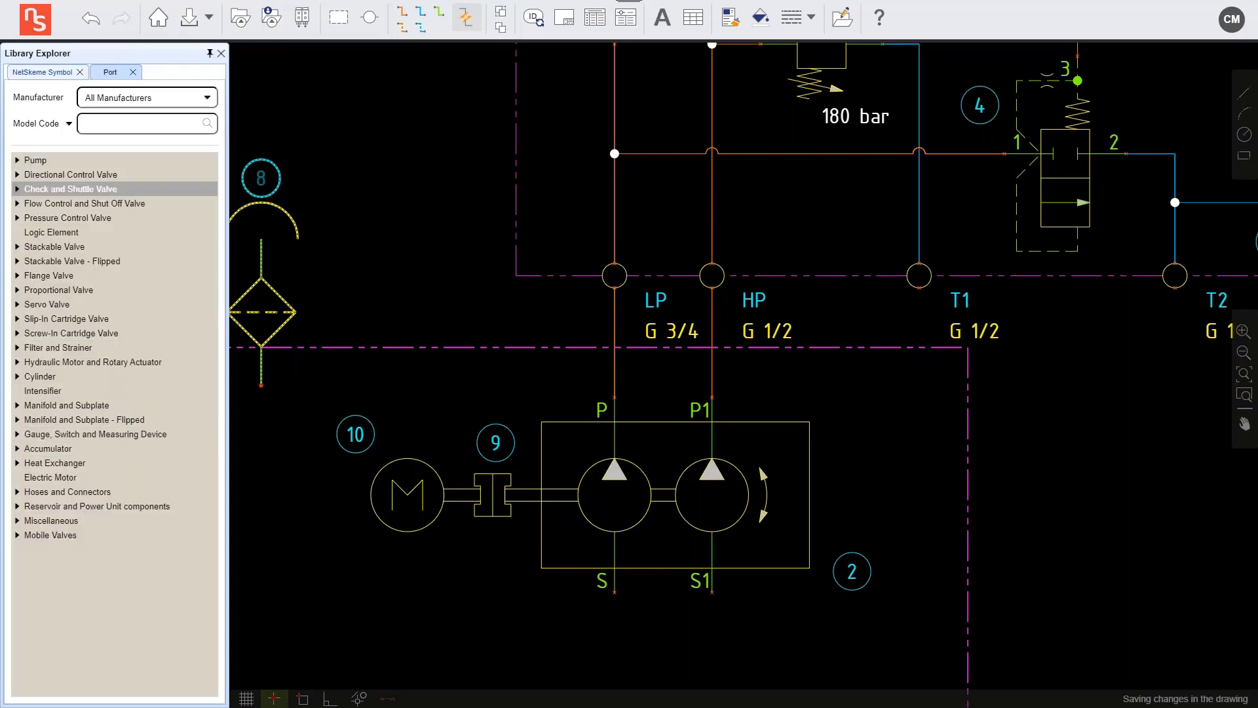
pyautogui.click(17, 506)
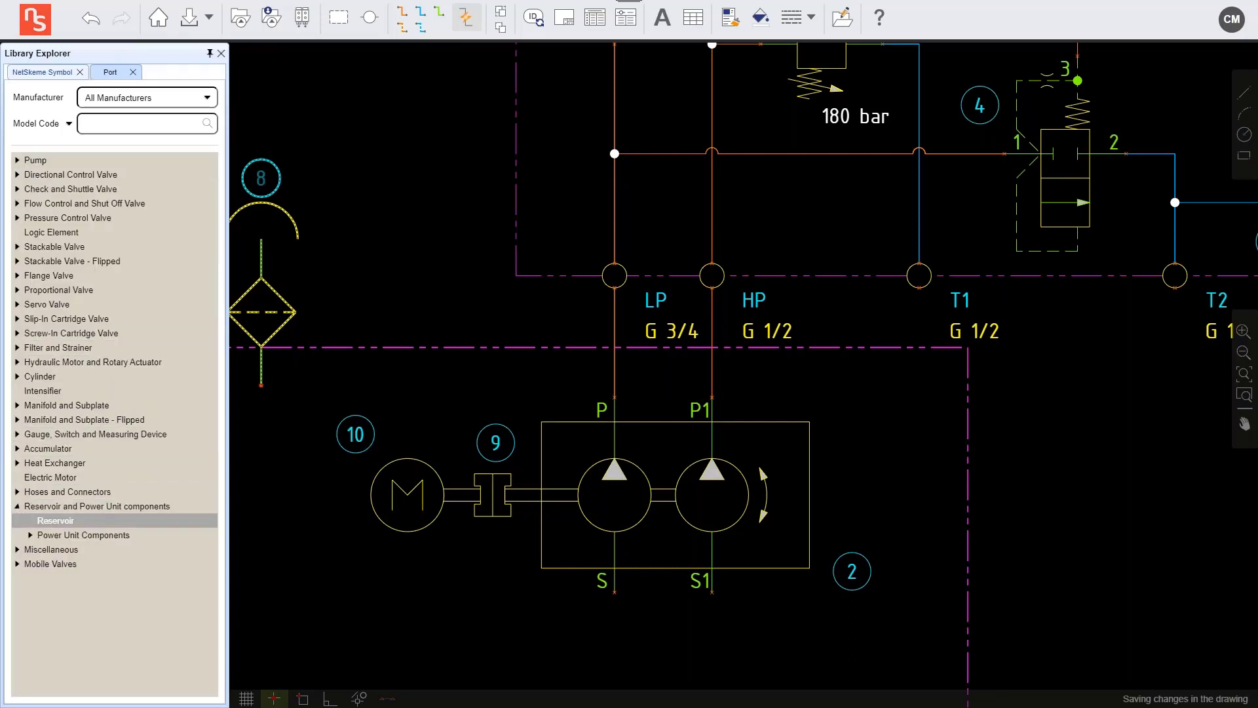
pyautogui.click(30, 535)
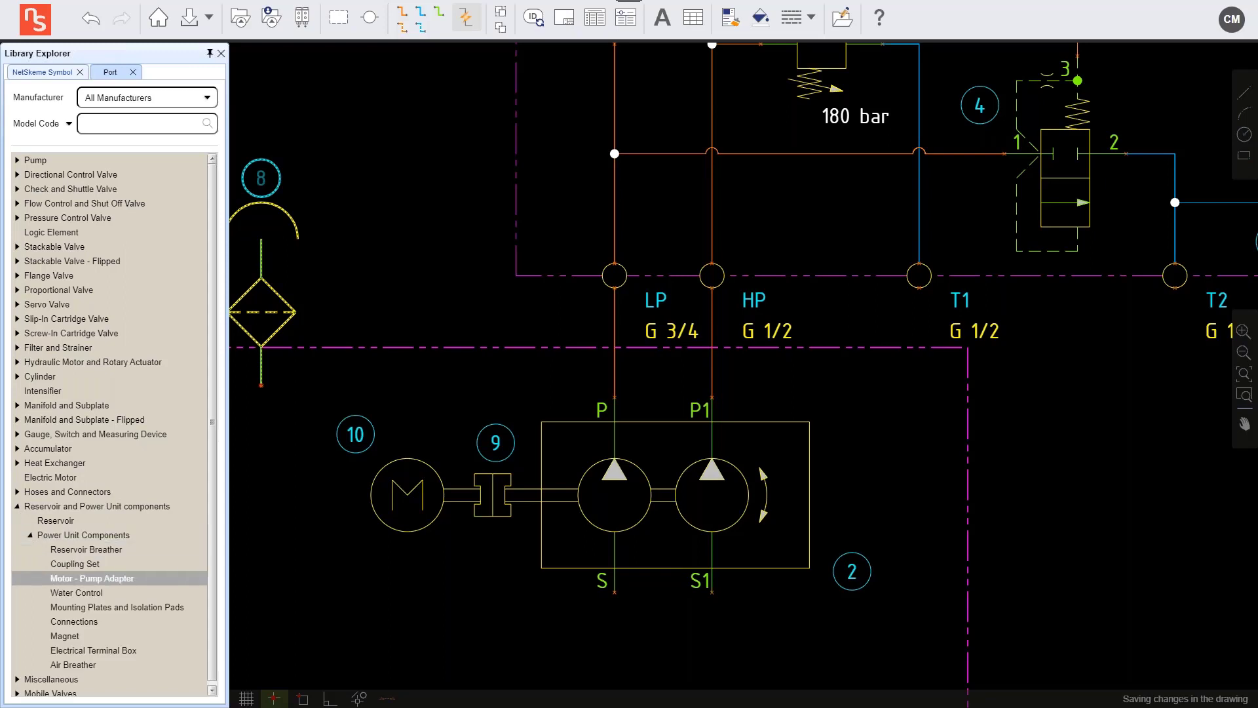
pyautogui.click(113, 578)
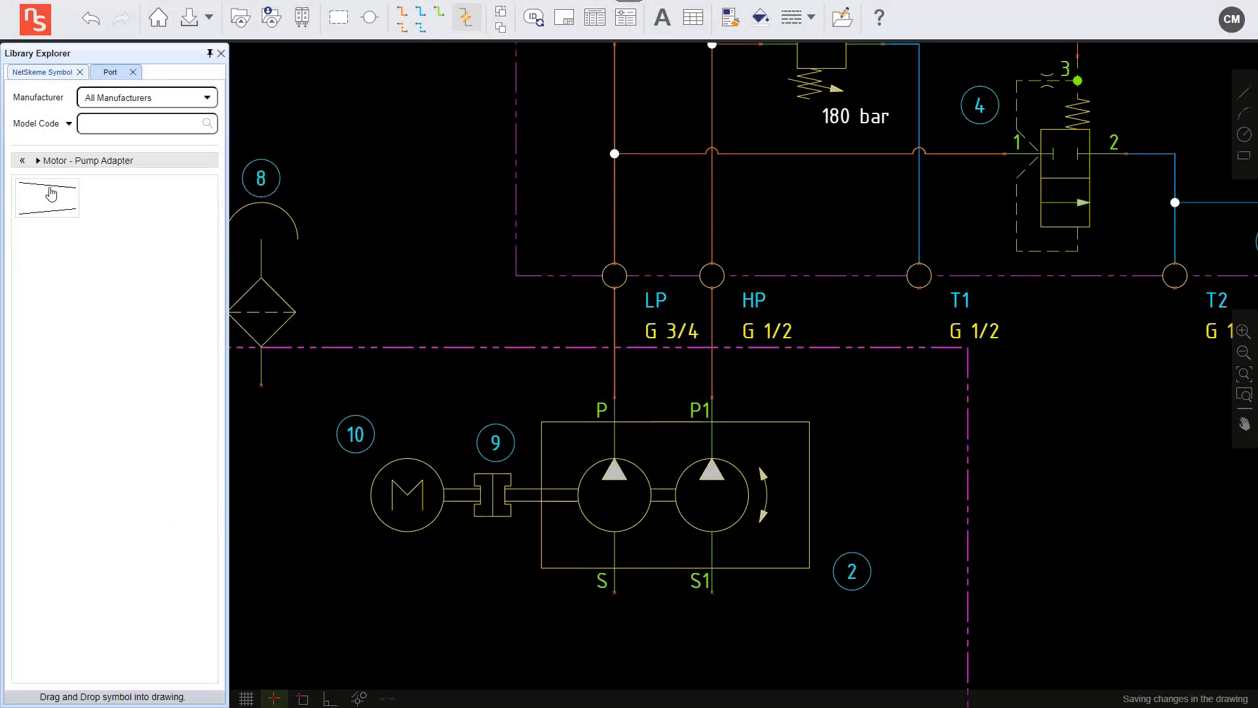
pyautogui.moveTo(46, 197)
pyautogui.mouseDown()
pyautogui.moveTo(466, 368)
pyautogui.moveTo(459, 485)
pyautogui.mouseUp()
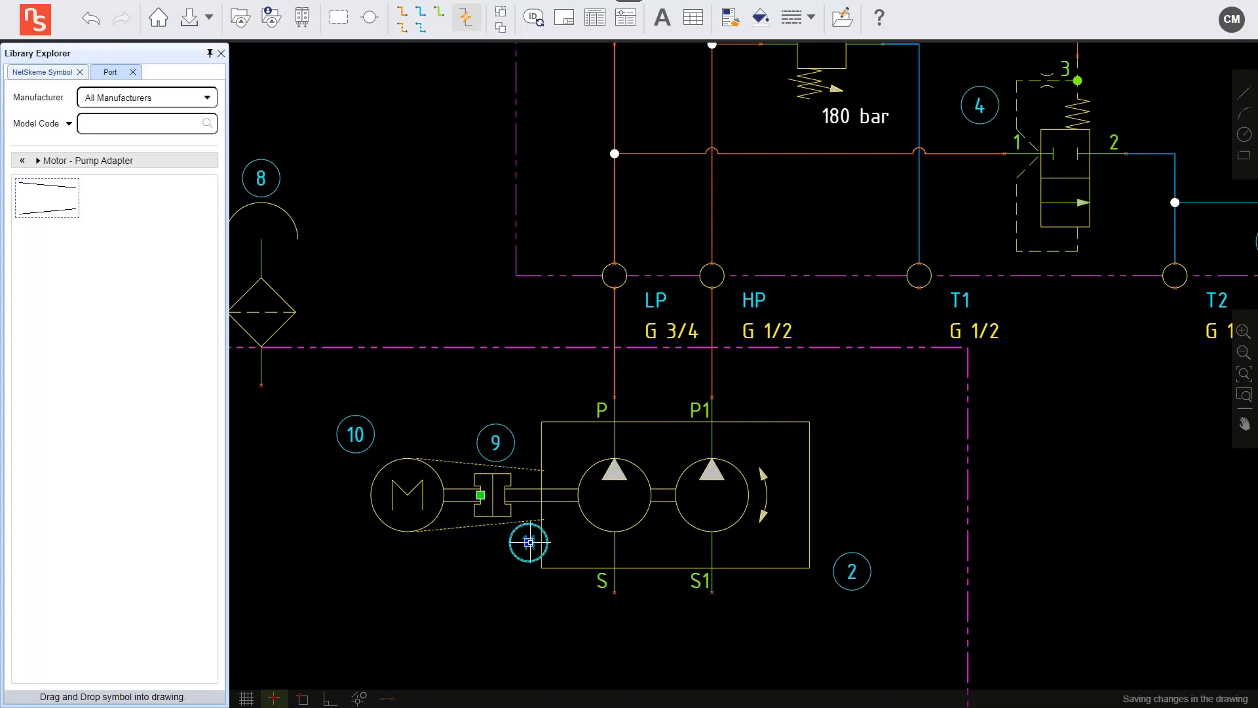
pyautogui.moveTo(525, 541); pyautogui.dragTo(444, 553)
pyautogui.scroll(-2, 532, 449)
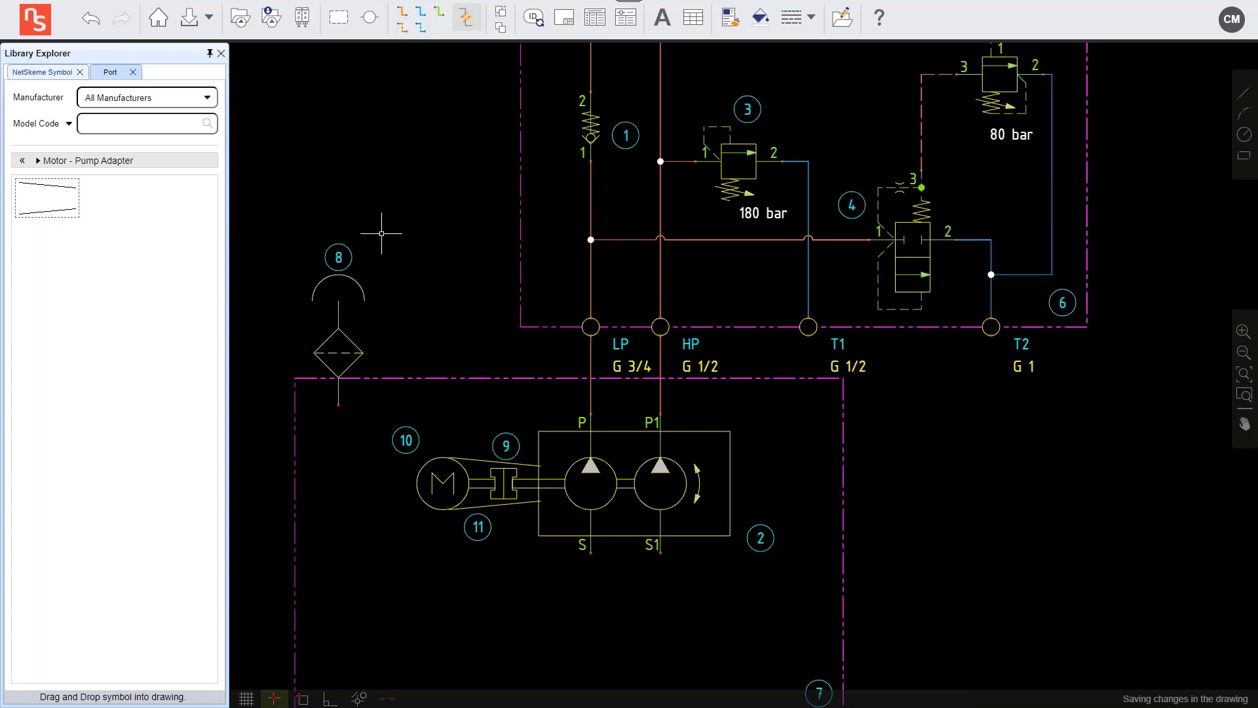
# Insert a strainer from the filter and strainer library on the pump's suction port S
pyautogui.click(22, 160)
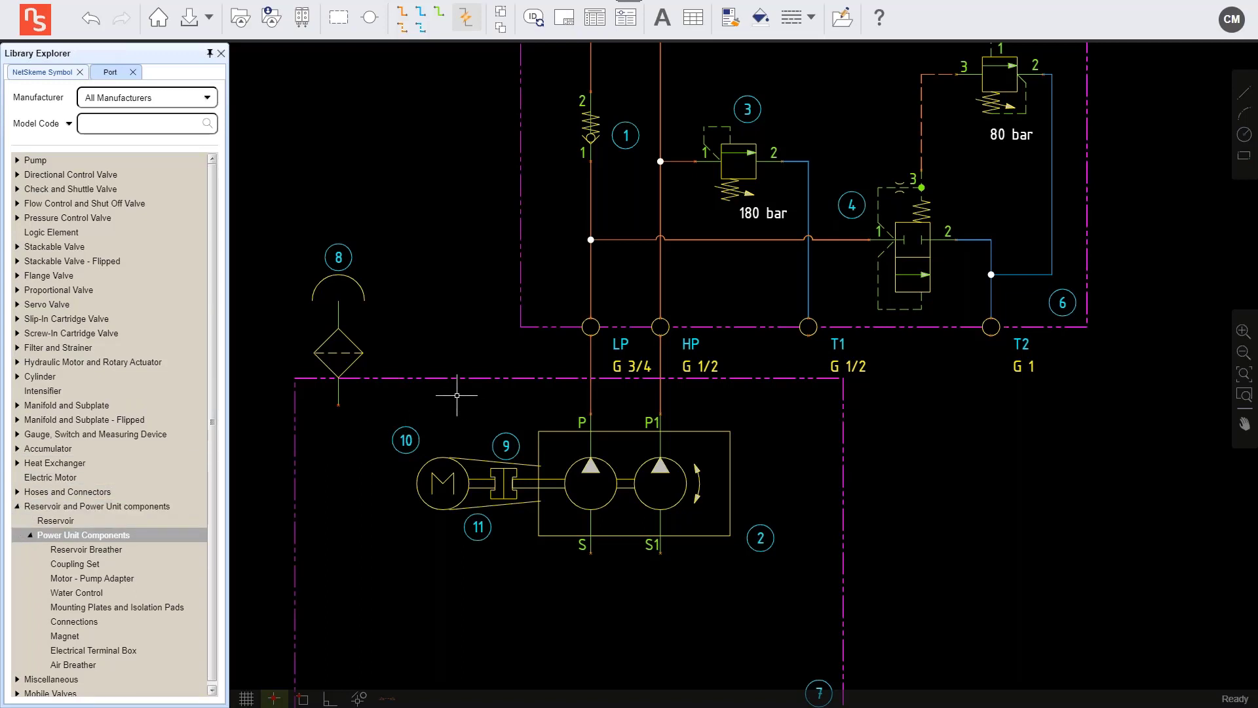
pyautogui.moveTo(468, 365); pyautogui.dragTo(500, 264)
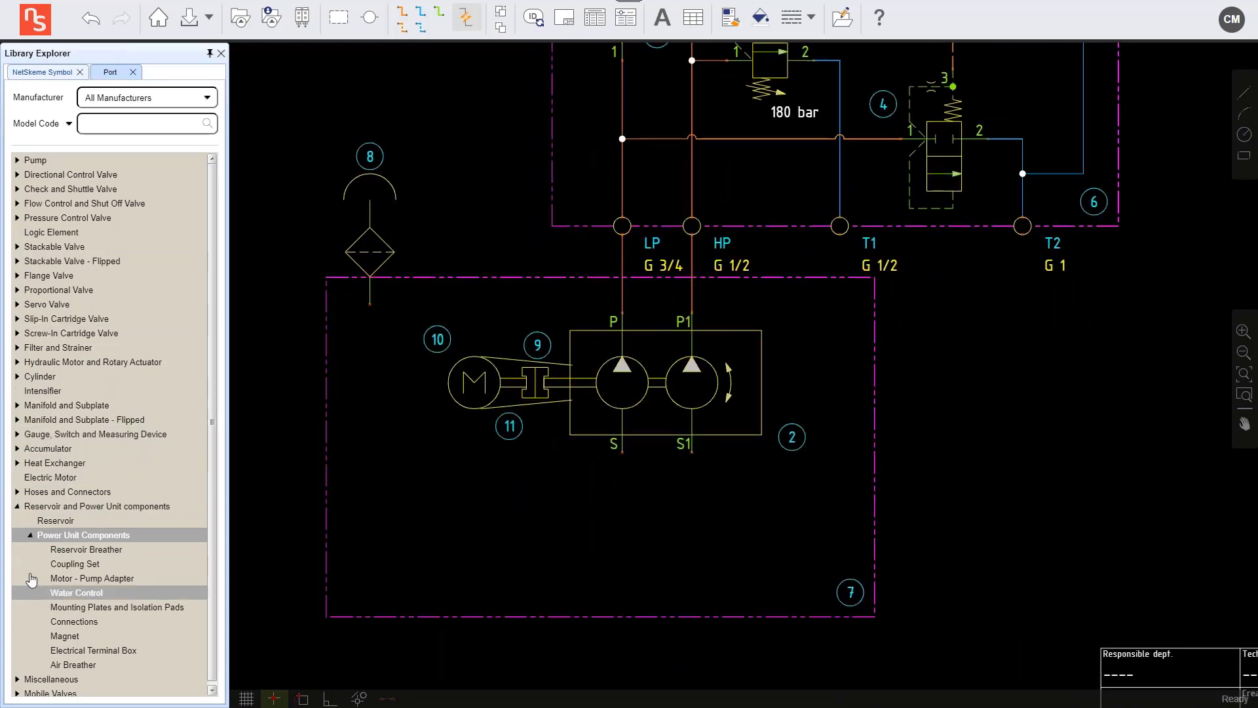
pyautogui.click(17, 348)
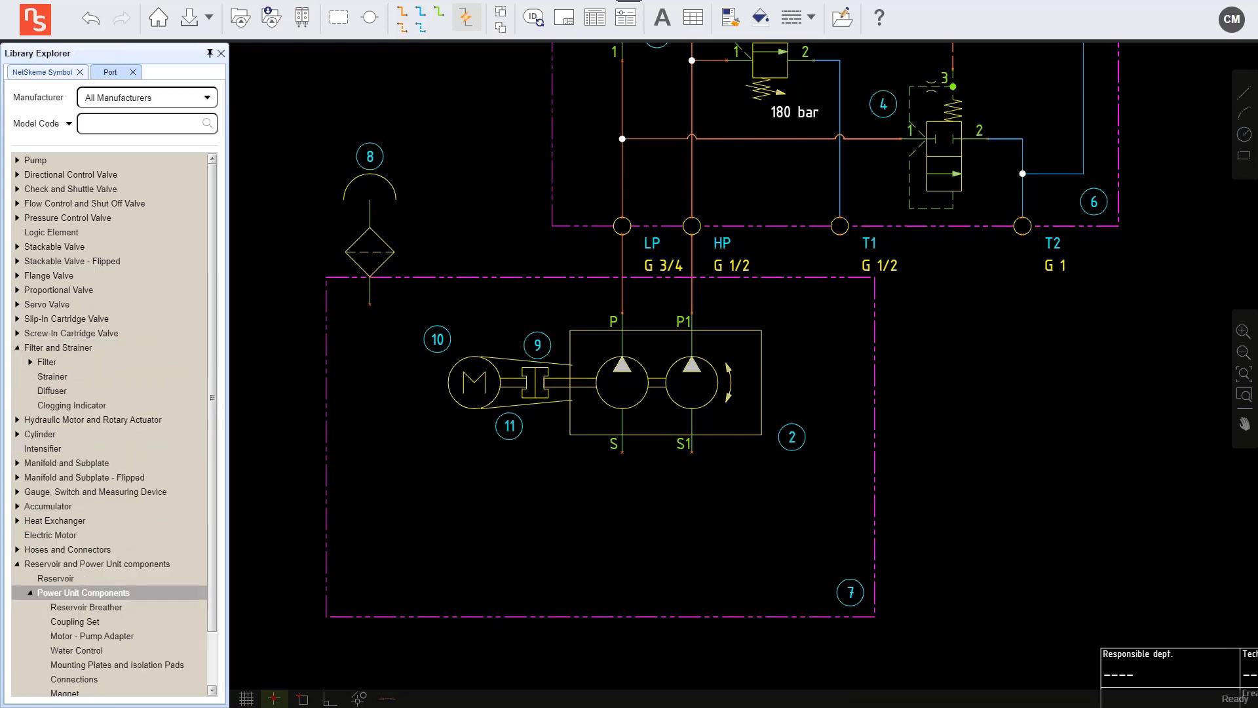
pyautogui.doubleClick(51, 376)
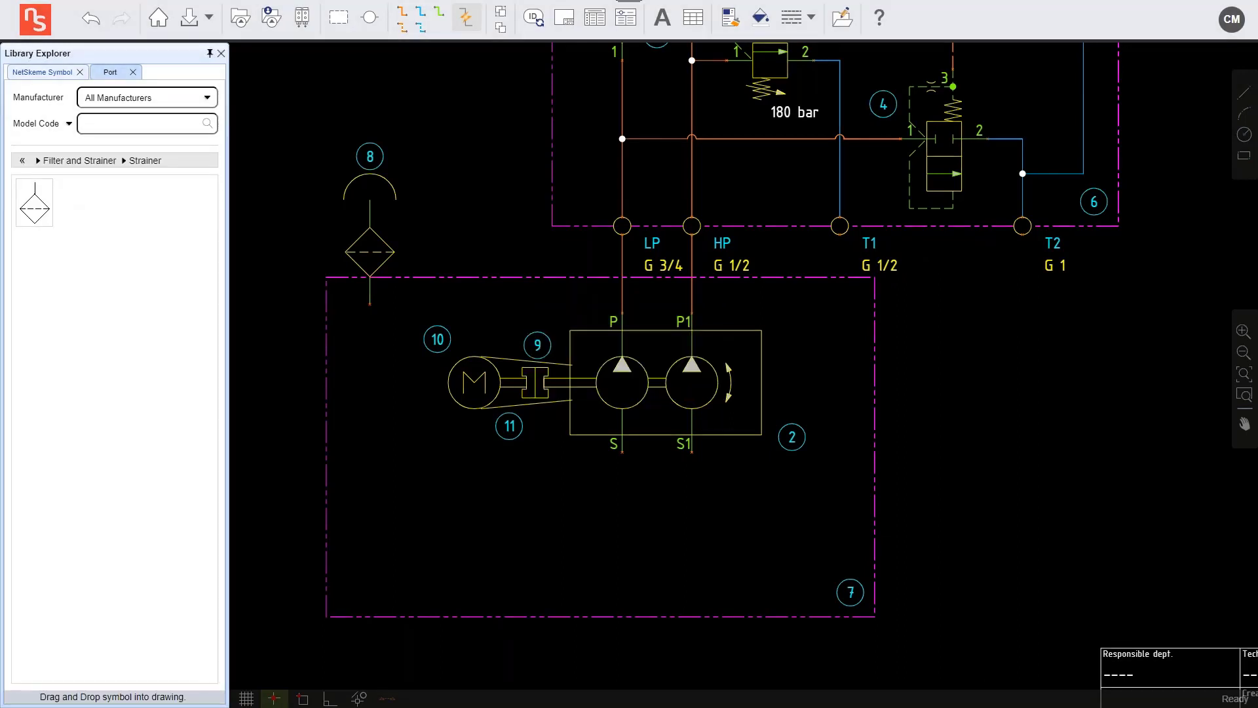
pyautogui.moveTo(35, 206); pyautogui.dragTo(488, 404)
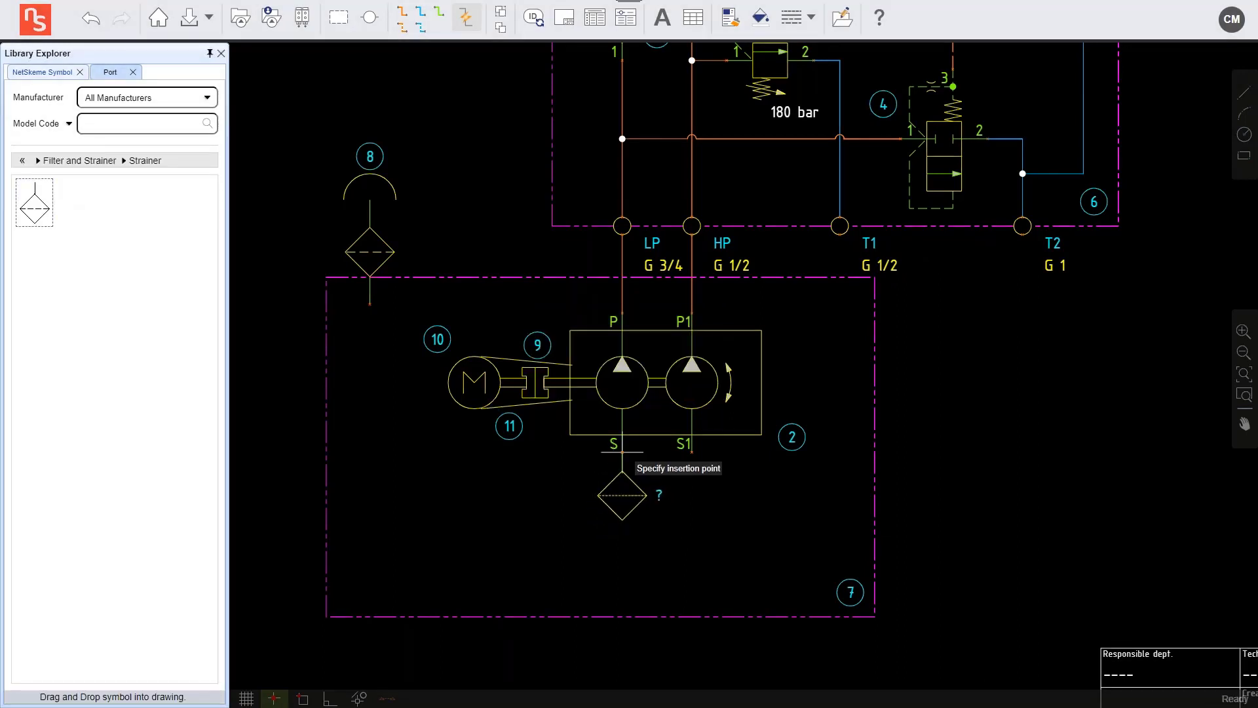
pyautogui.click(621, 452)
# Set the port S strainer's model code to STR054** and description to STRAINER, and fill in its manufacturer
pyautogui.rightClick(639, 496)
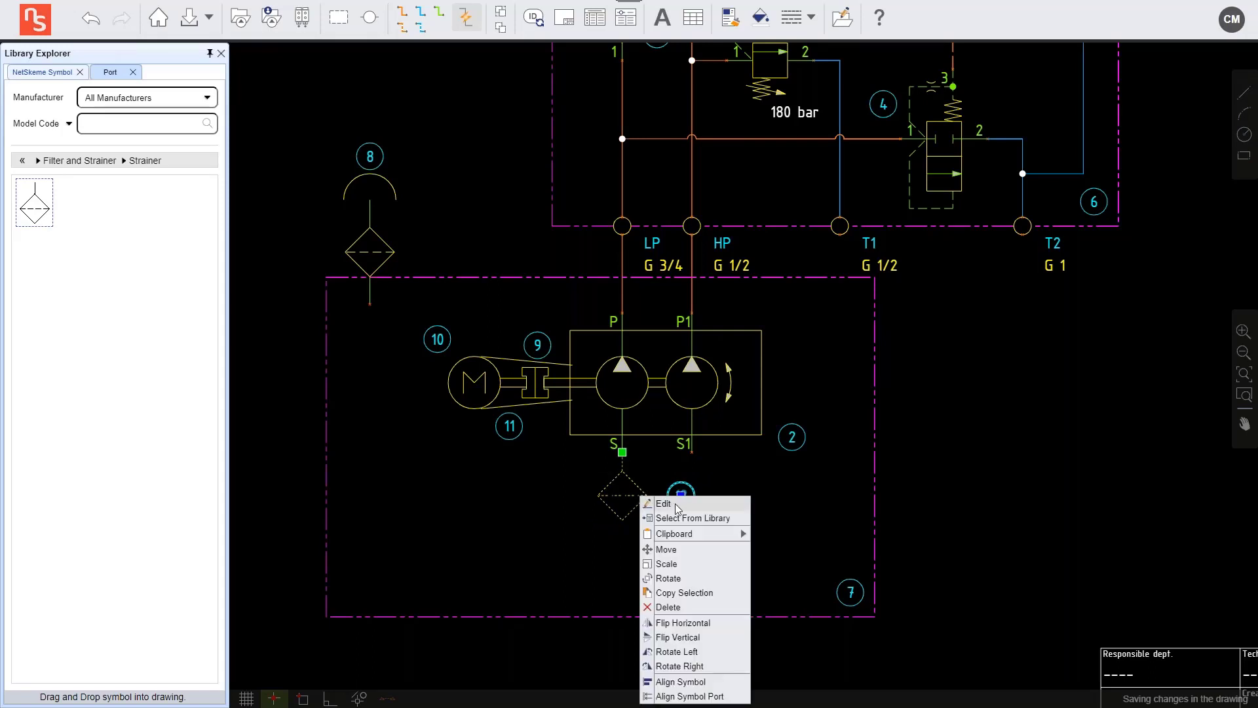
pyautogui.click(663, 503)
pyautogui.click(678, 321)
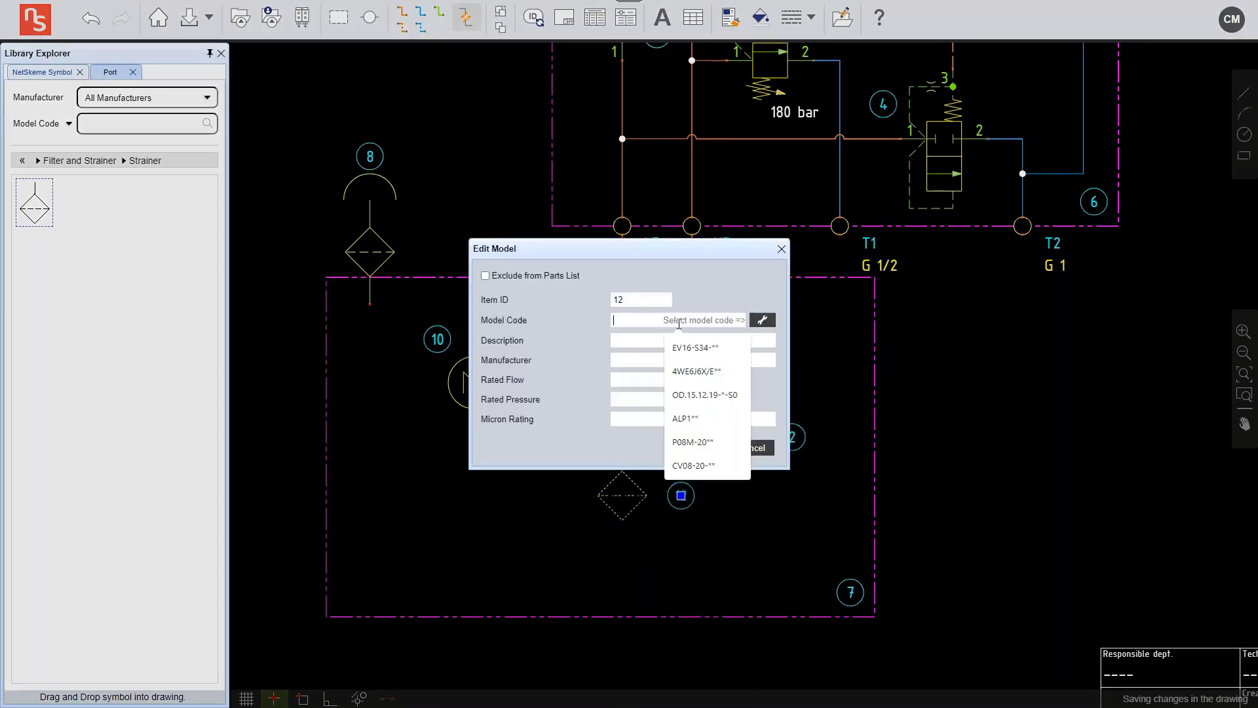
pyautogui.write('STR054**')
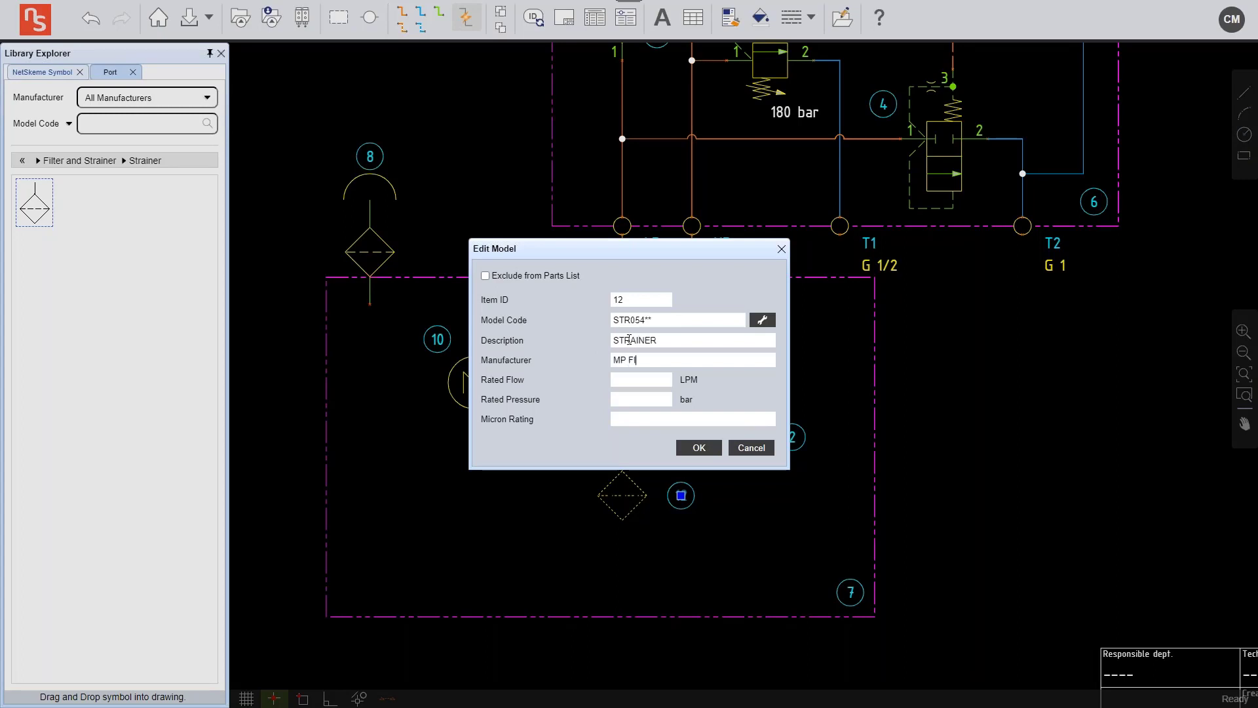
pyautogui.click(700, 448)
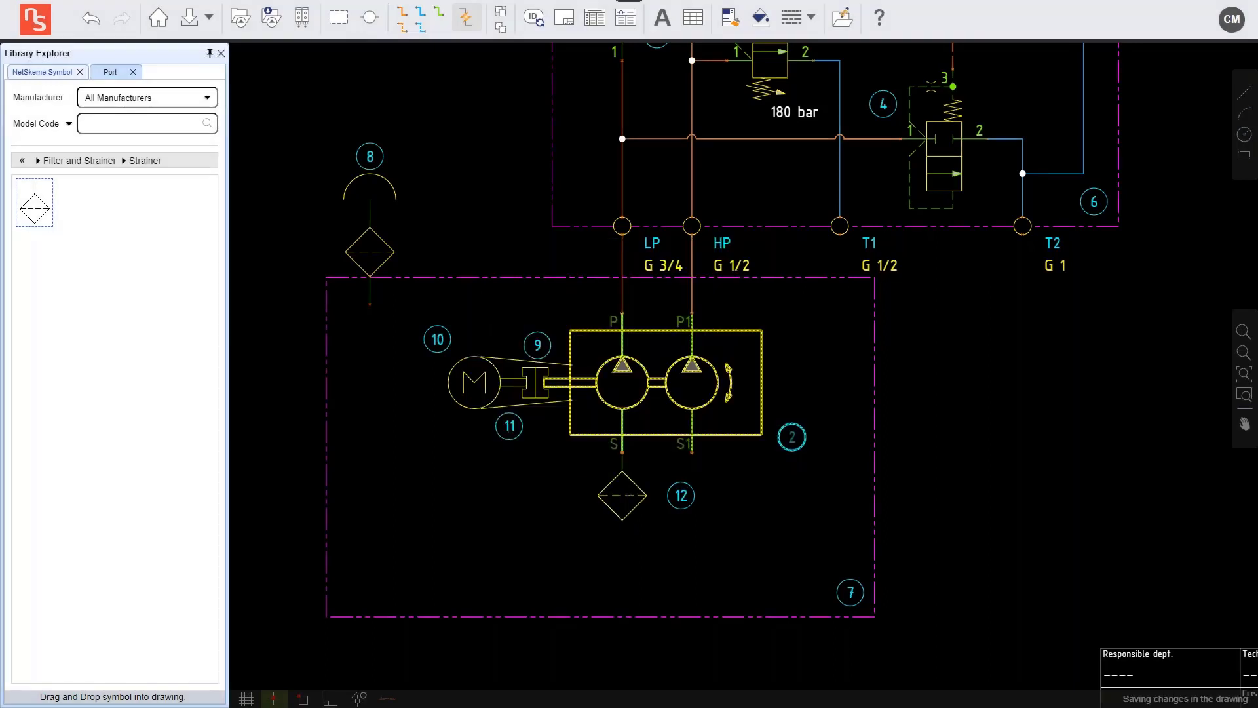
# Copy the strainer from port S and attach the copy to the pump's second suction port S1
pyautogui.click(613, 479)
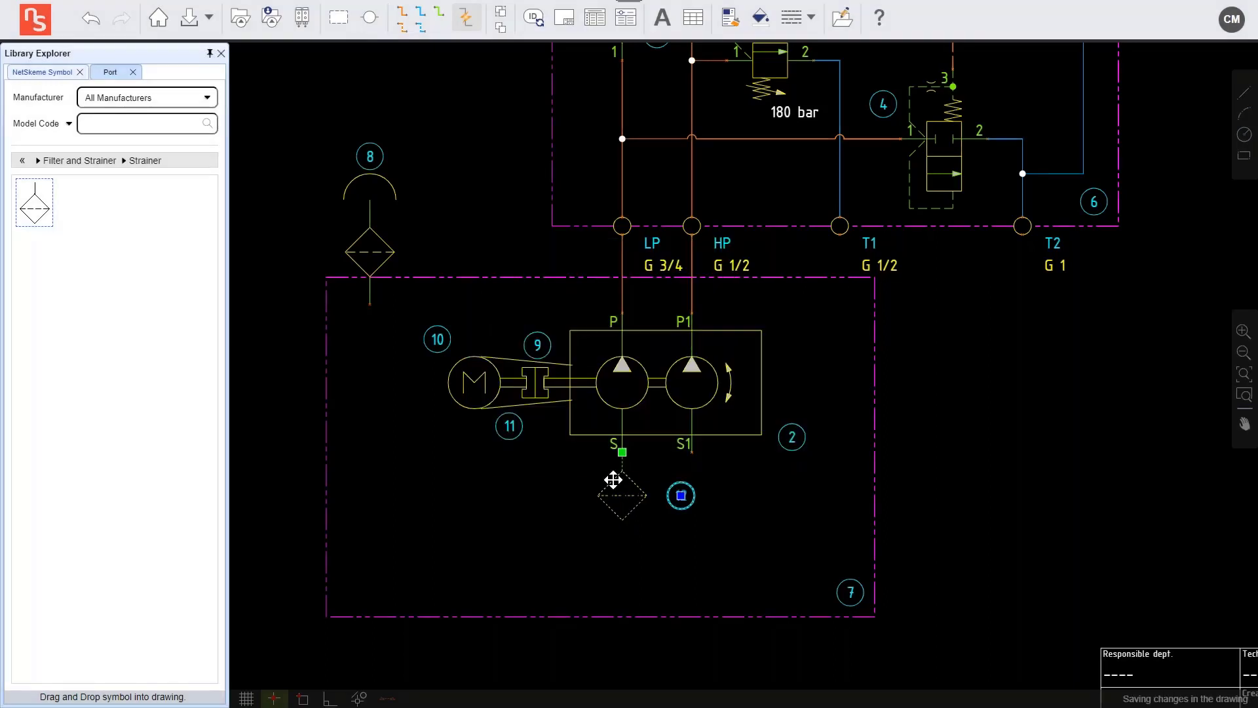
pyautogui.hotkey('ctrl', 'c')
pyautogui.hotkey('ctrl', 'v')
pyautogui.click(694, 555)
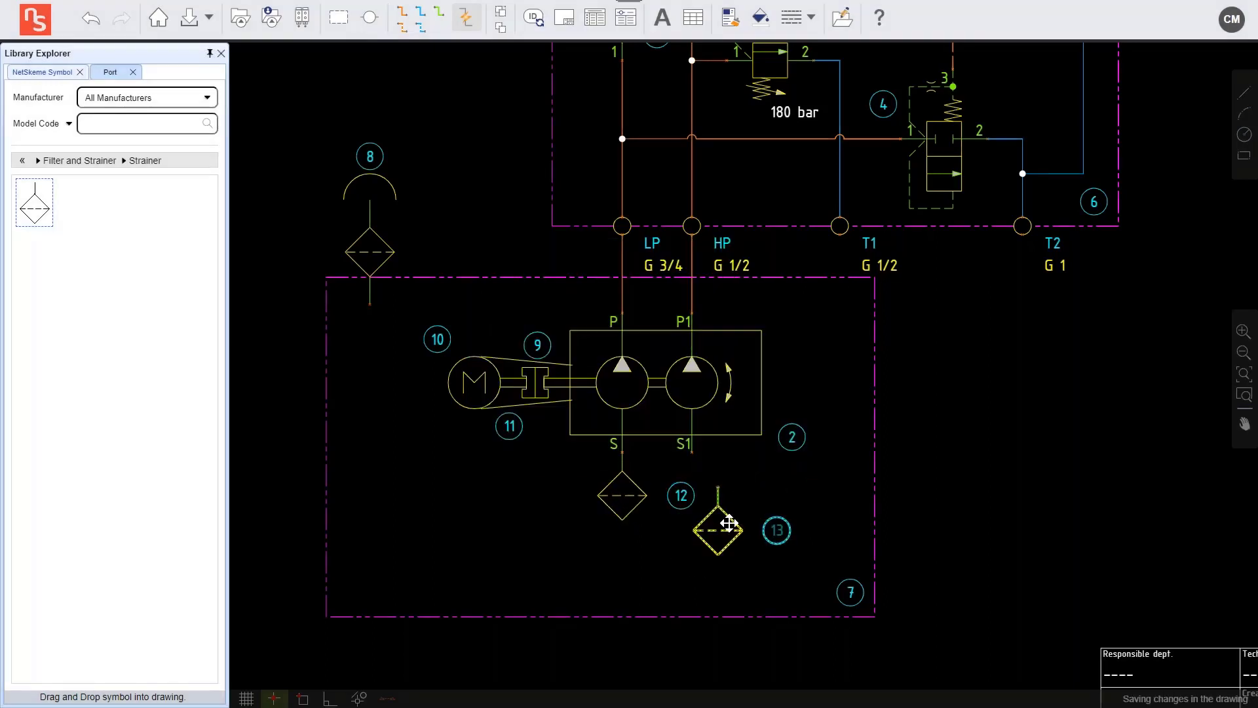
pyautogui.click(729, 523)
pyautogui.click(718, 486)
pyautogui.click(691, 452)
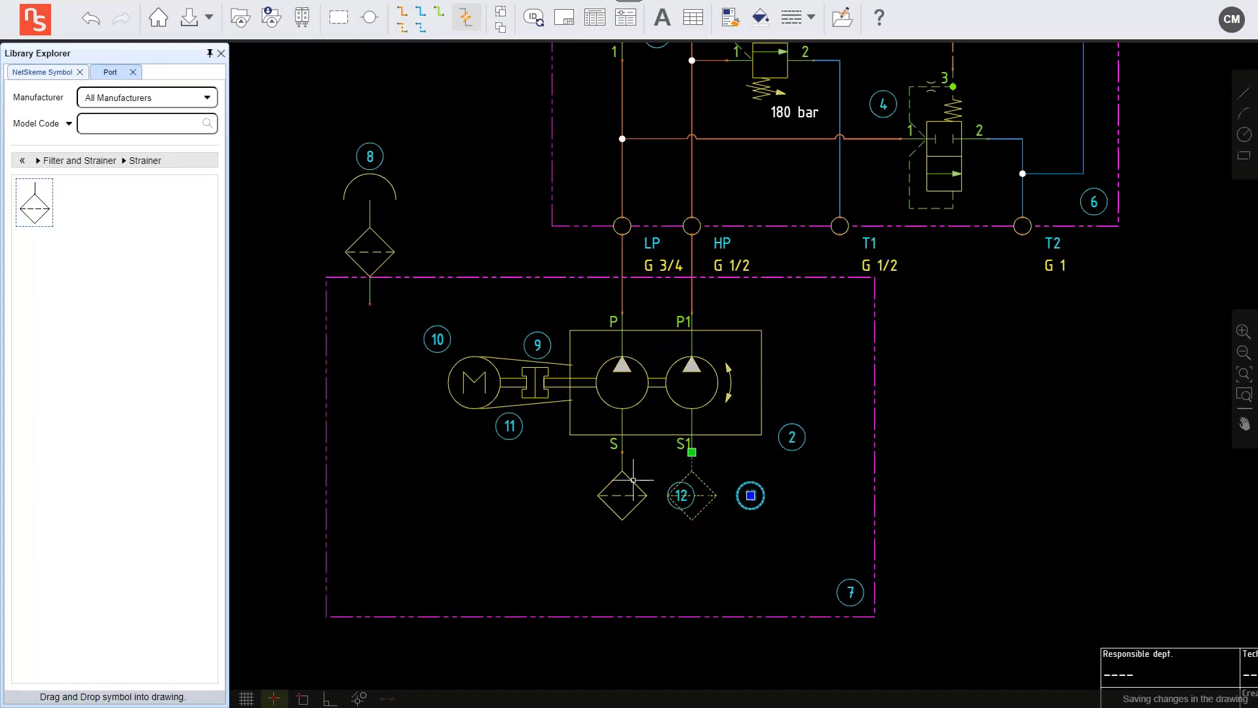
# Move item balloons 12 and 13 directly below their respective strainers
pyautogui.click(615, 489)
pyautogui.click(683, 495)
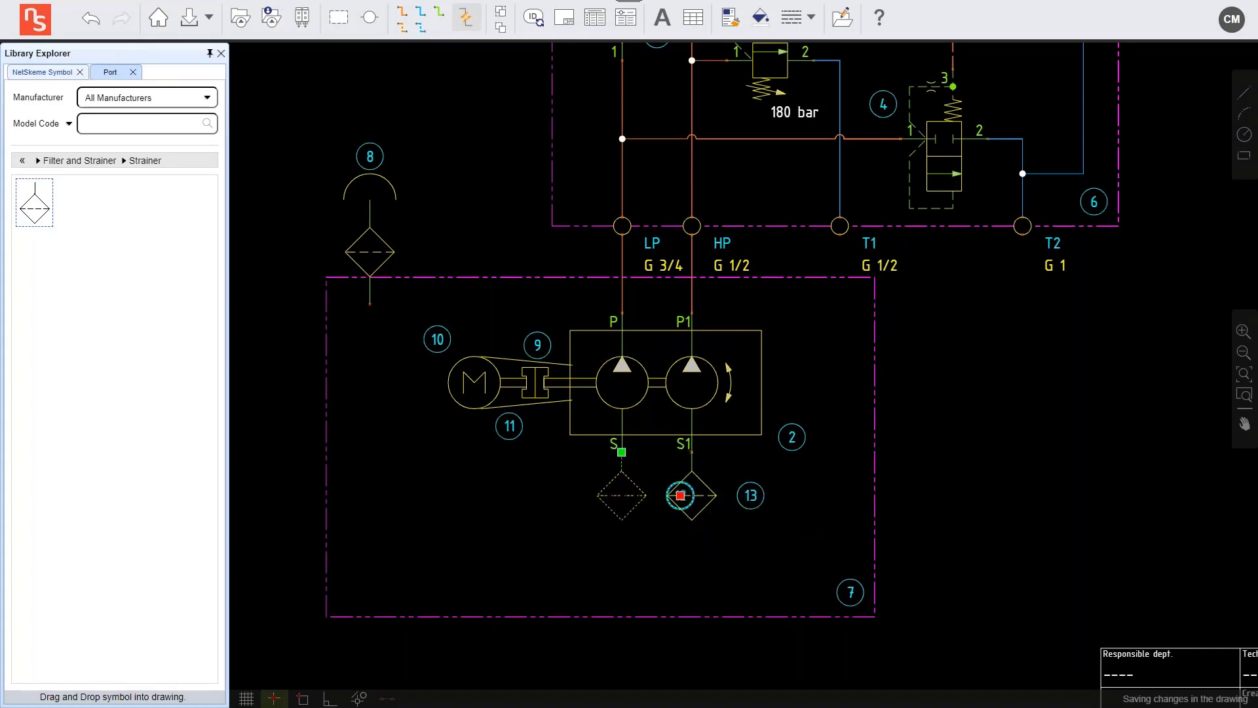
pyautogui.click(622, 539)
pyautogui.click(758, 492)
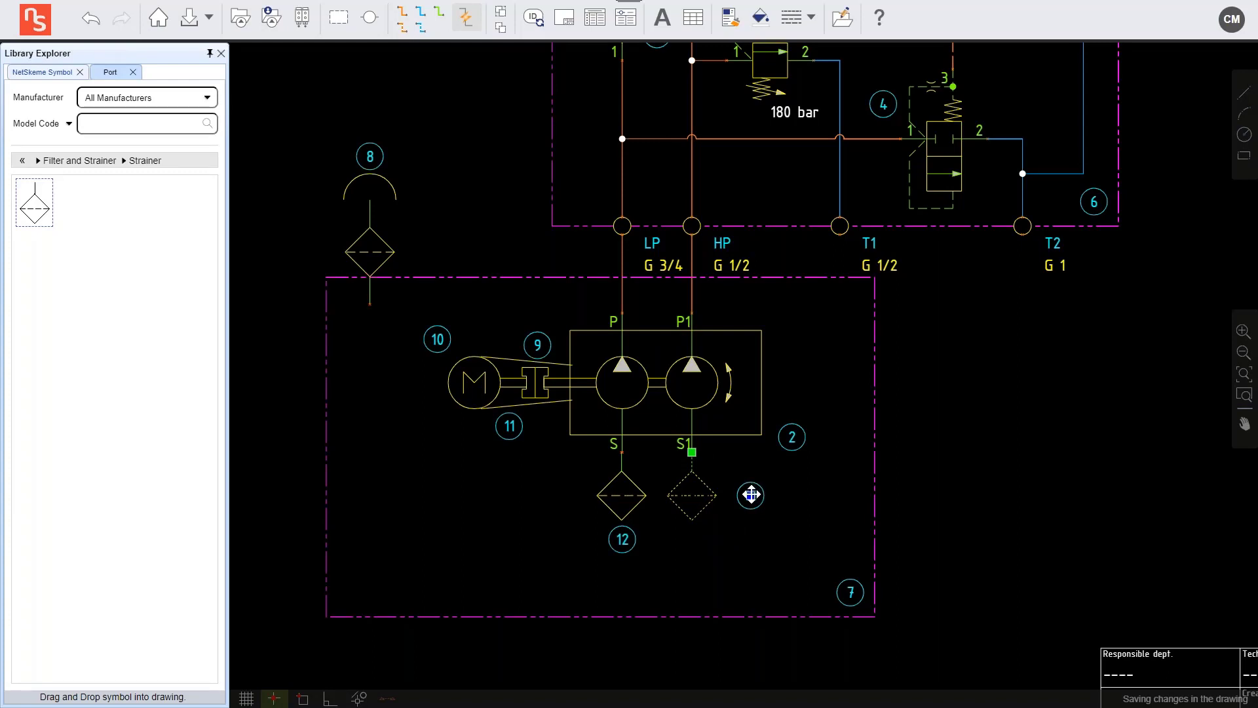
pyautogui.click(751, 494)
pyautogui.click(692, 538)
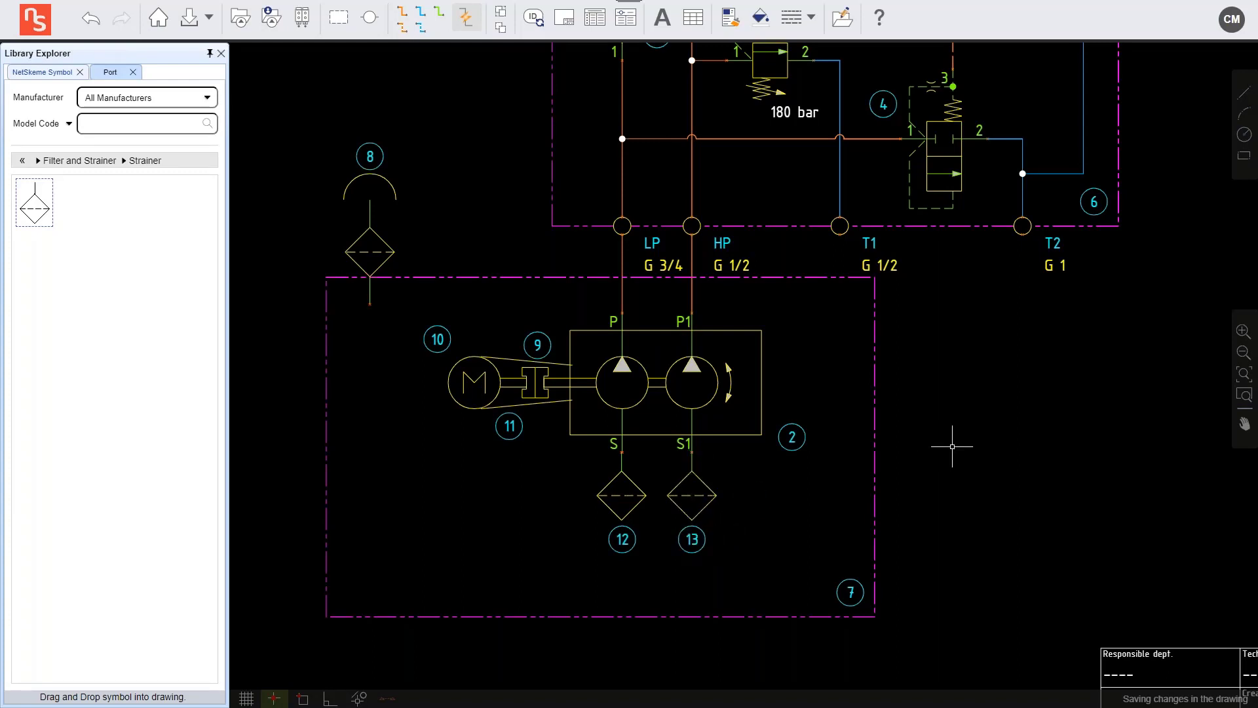
# Draw a rectangle enclosing the motor, pump and both strainers, extending wider than the dash-dot boundary of item 7
pyautogui.moveTo(1020, 427); pyautogui.dragTo(977, 441)
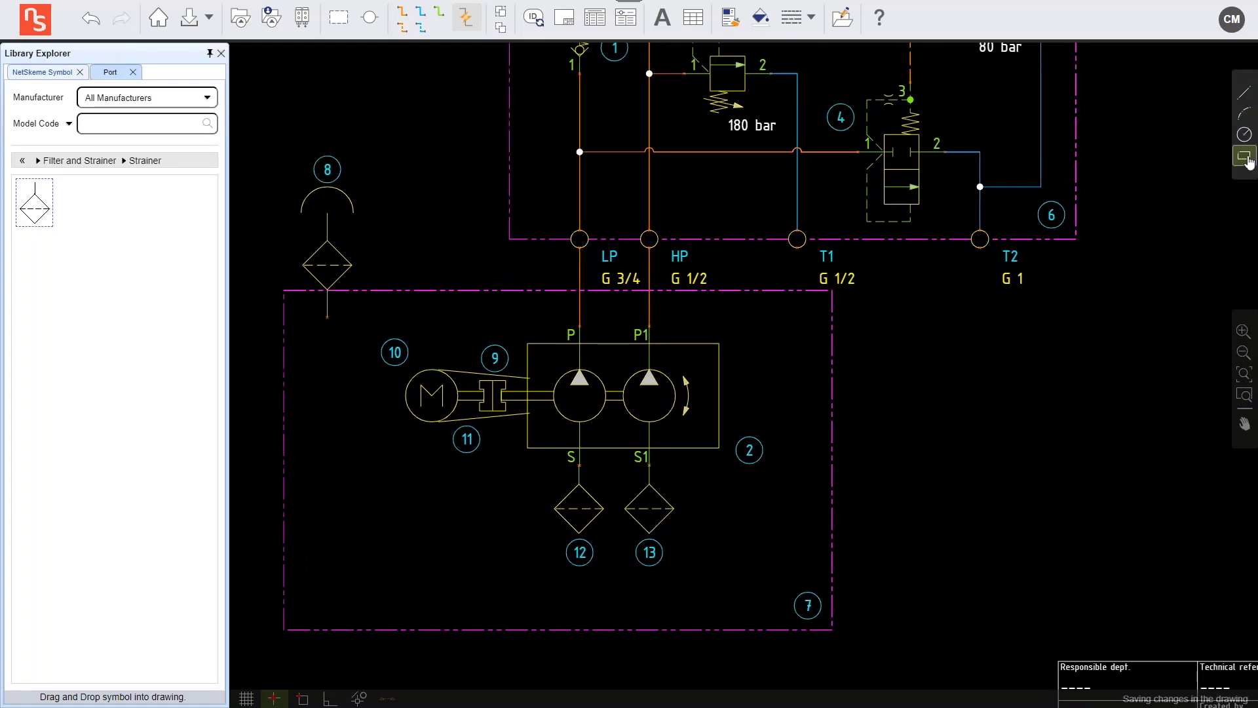
pyautogui.click(1244, 157)
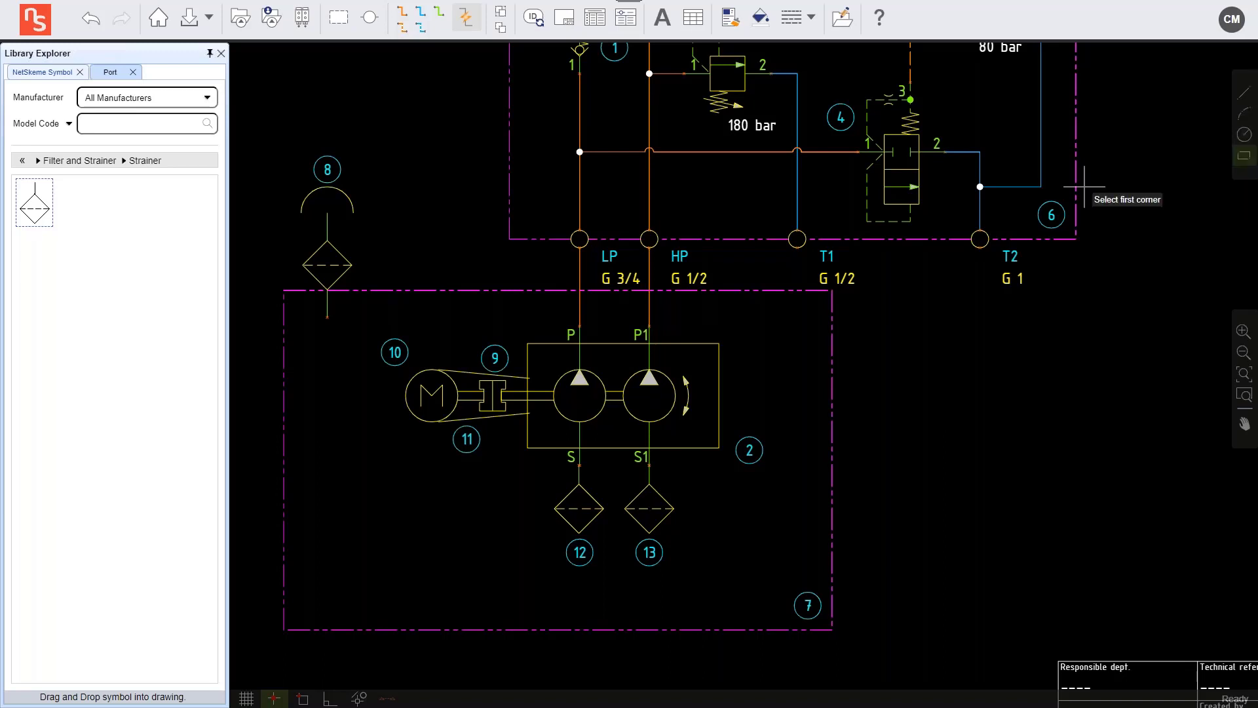
pyautogui.click(266, 291)
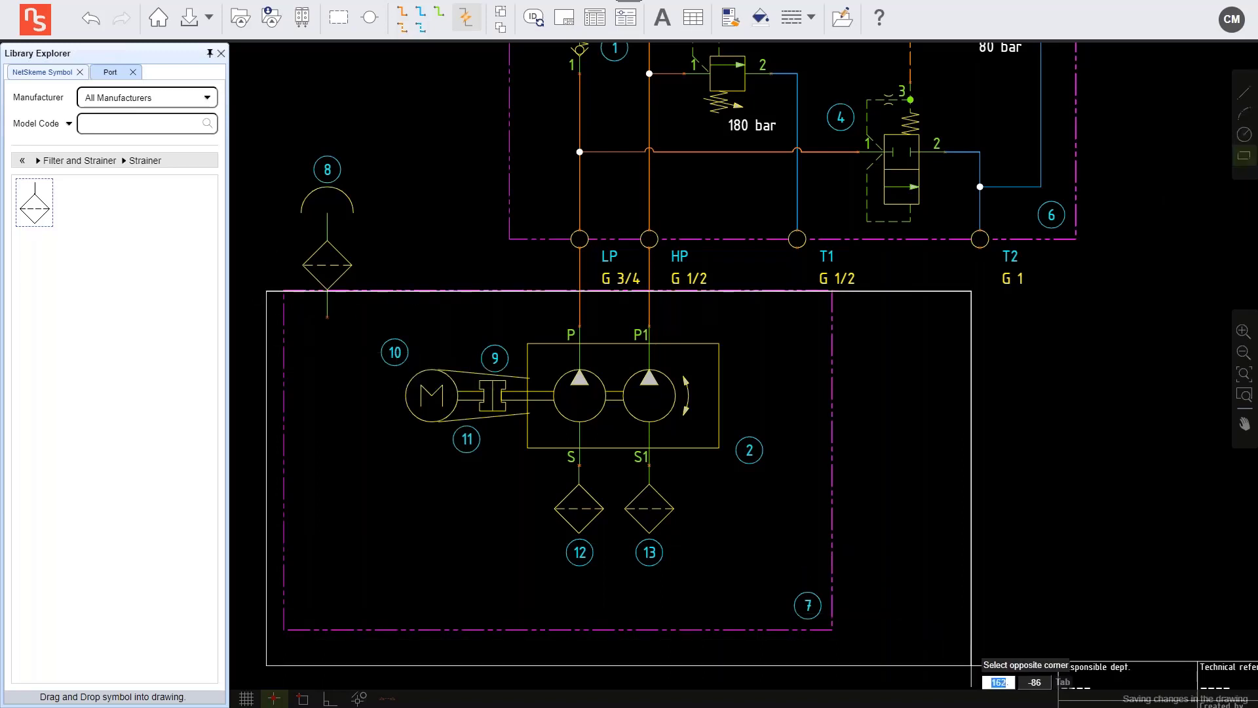
pyautogui.click(1041, 648)
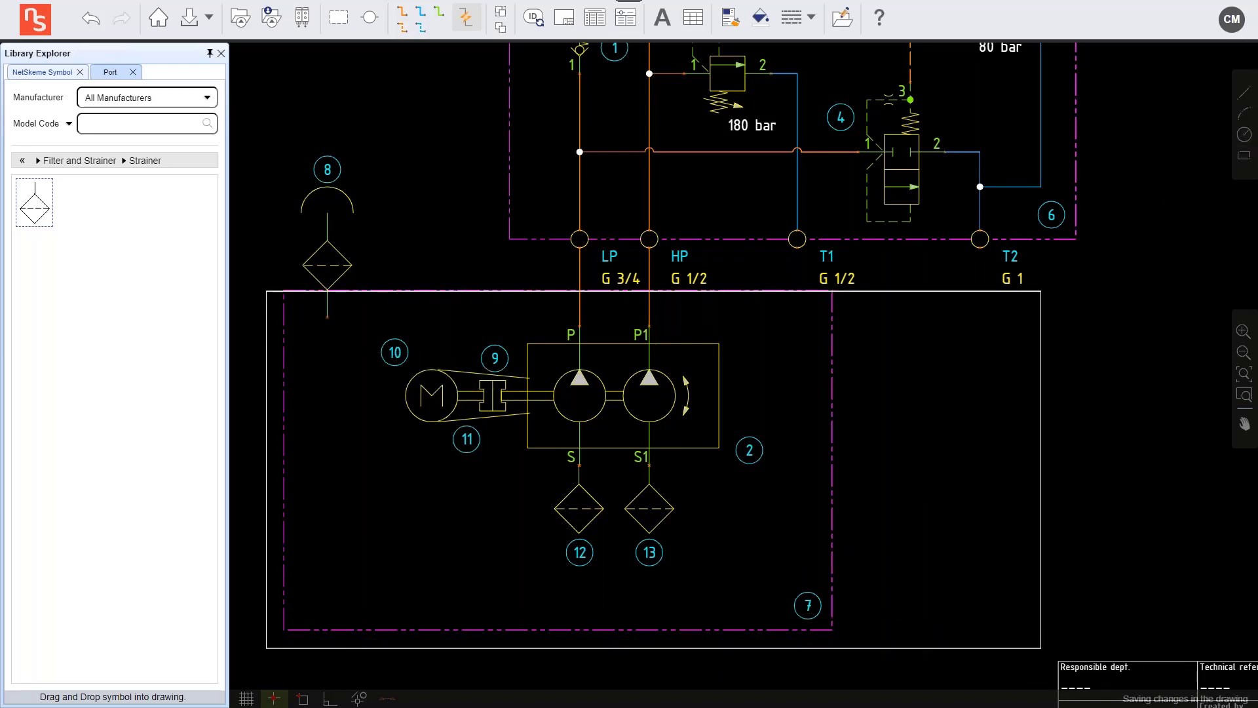
# Try shortening the new rectangle by raising its lower edge to just above balloon 7, and delete the rectangle
pyautogui.click(942, 293)
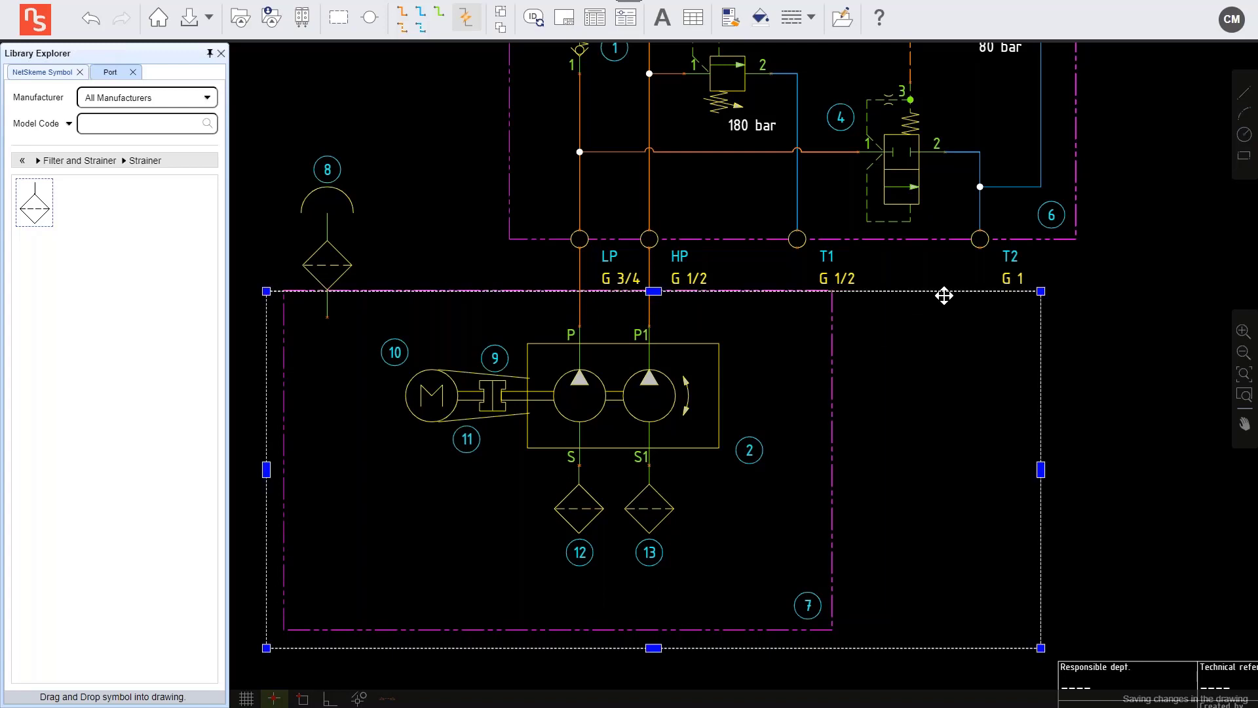
pyautogui.click(832, 327)
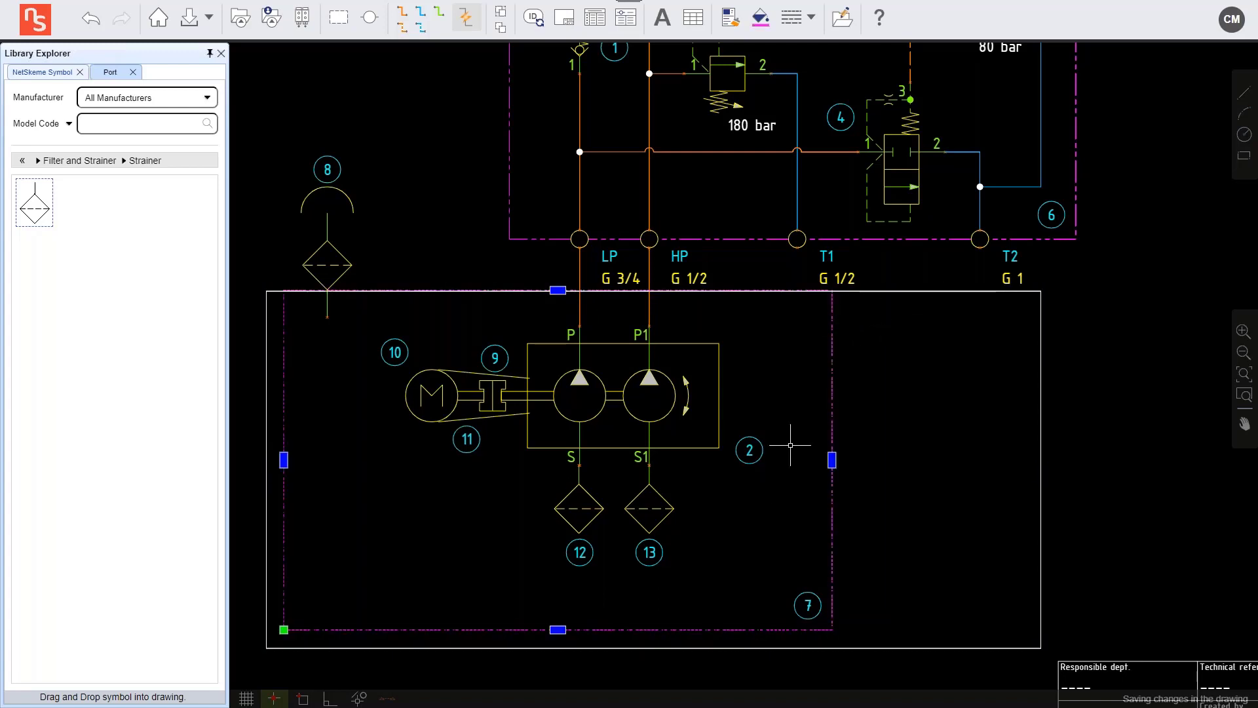
pyautogui.click(865, 648)
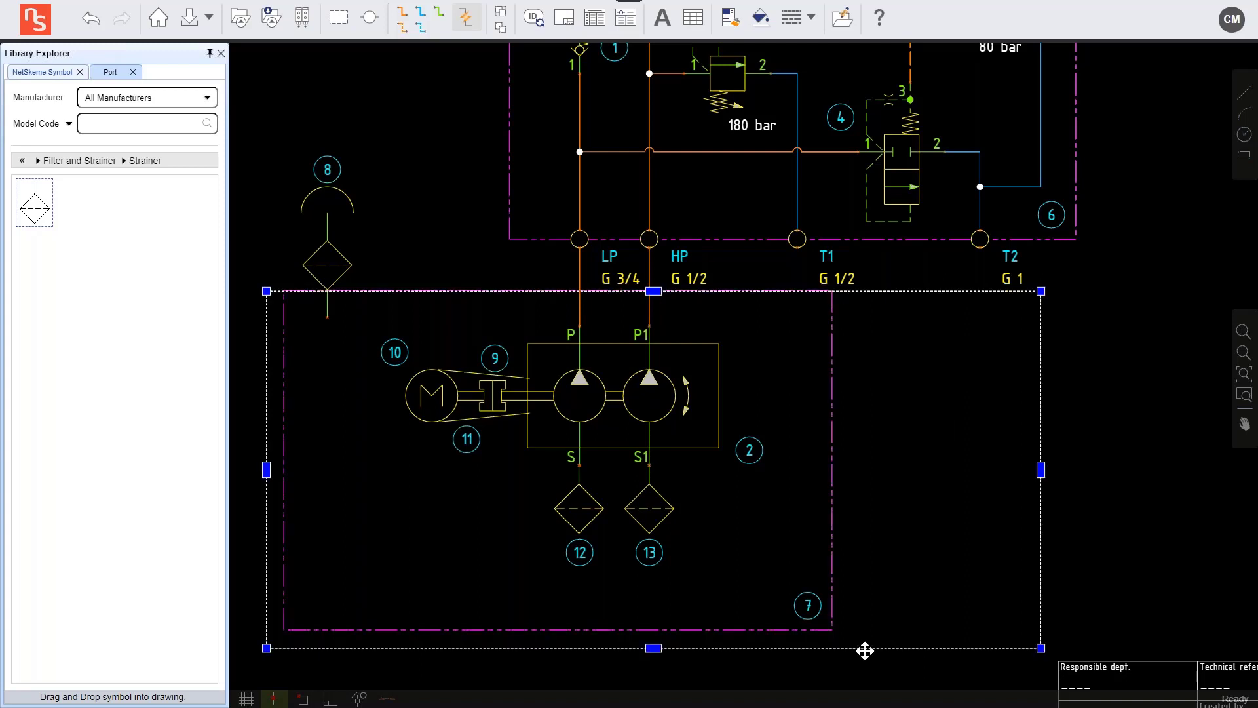
pyautogui.moveTo(653, 648); pyautogui.dragTo(649, 596)
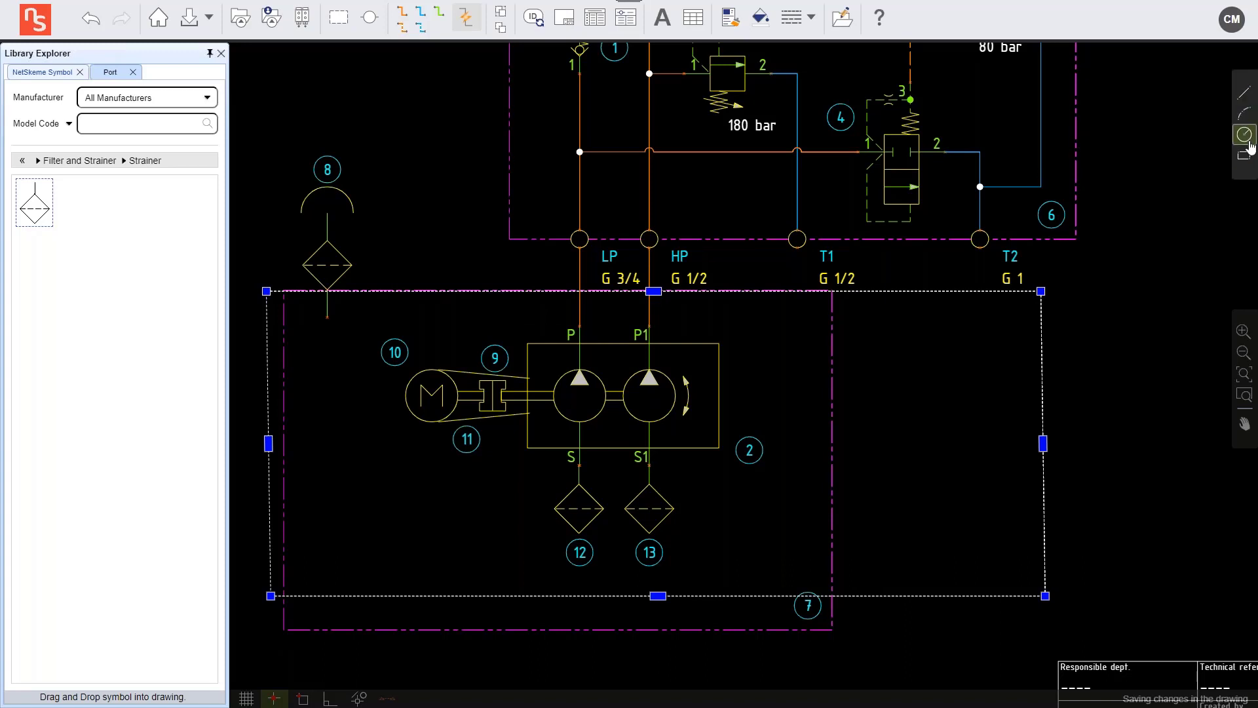
pyautogui.press('Delete')
# Draw an open-topped reservoir outline of three lines around the motor, pump and strainers, with its base below balloons 12 and 13
pyautogui.click(1249, 98)
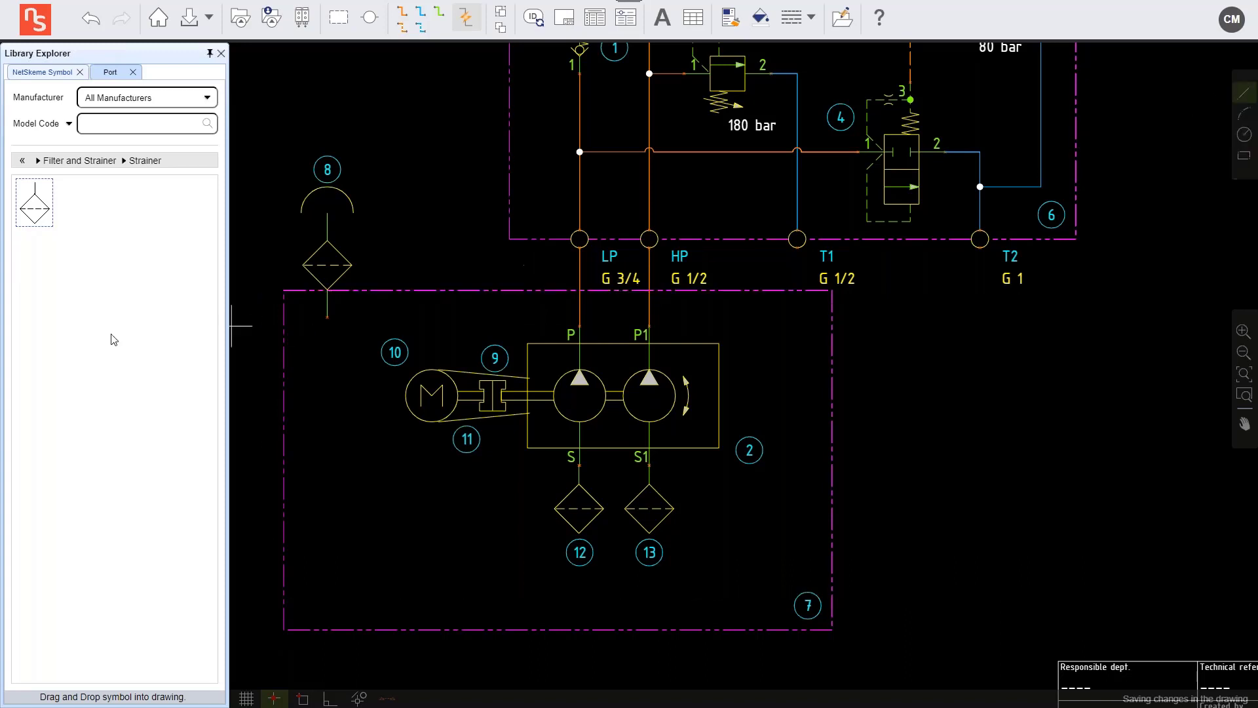
pyautogui.click(257, 282)
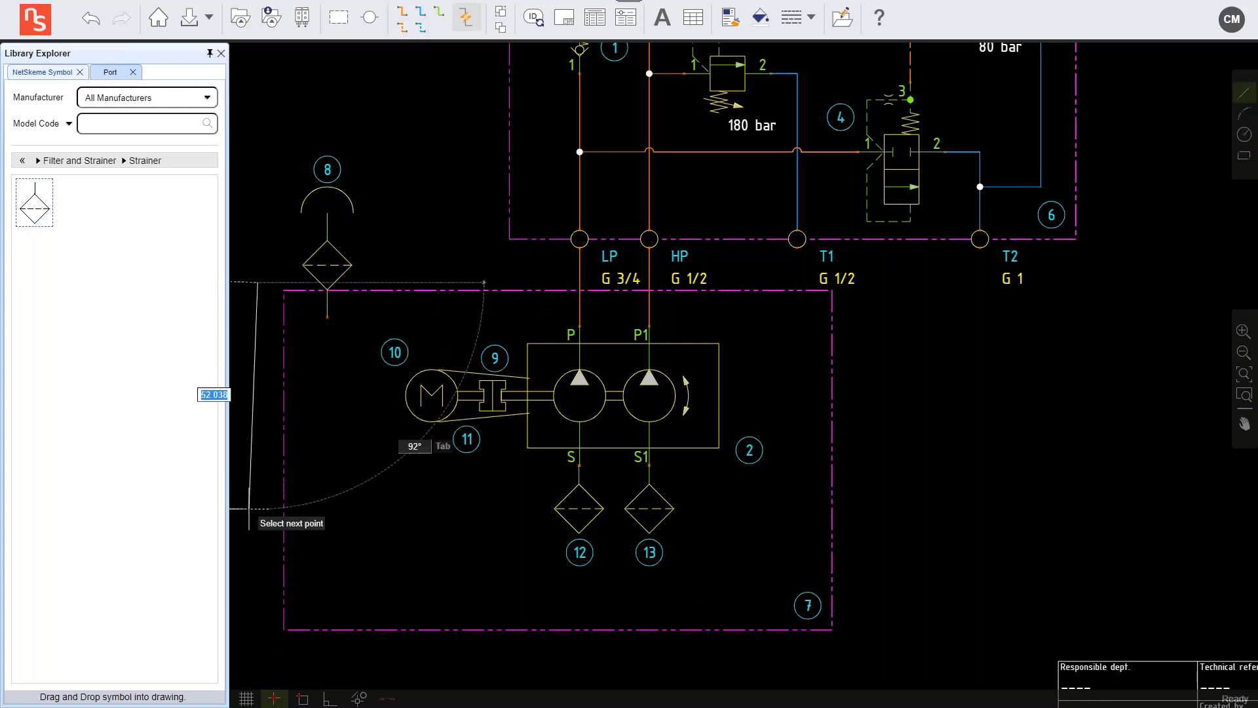
pyautogui.click(257, 578)
pyautogui.click(876, 578)
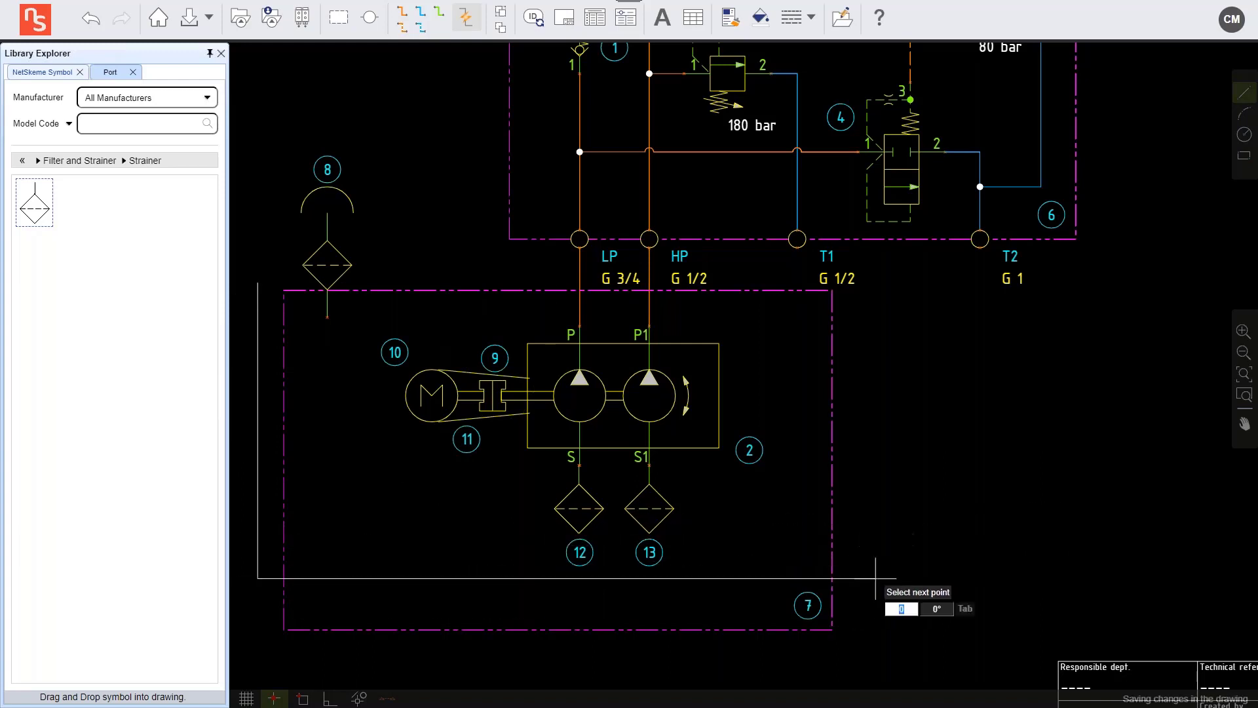
pyautogui.click(875, 283)
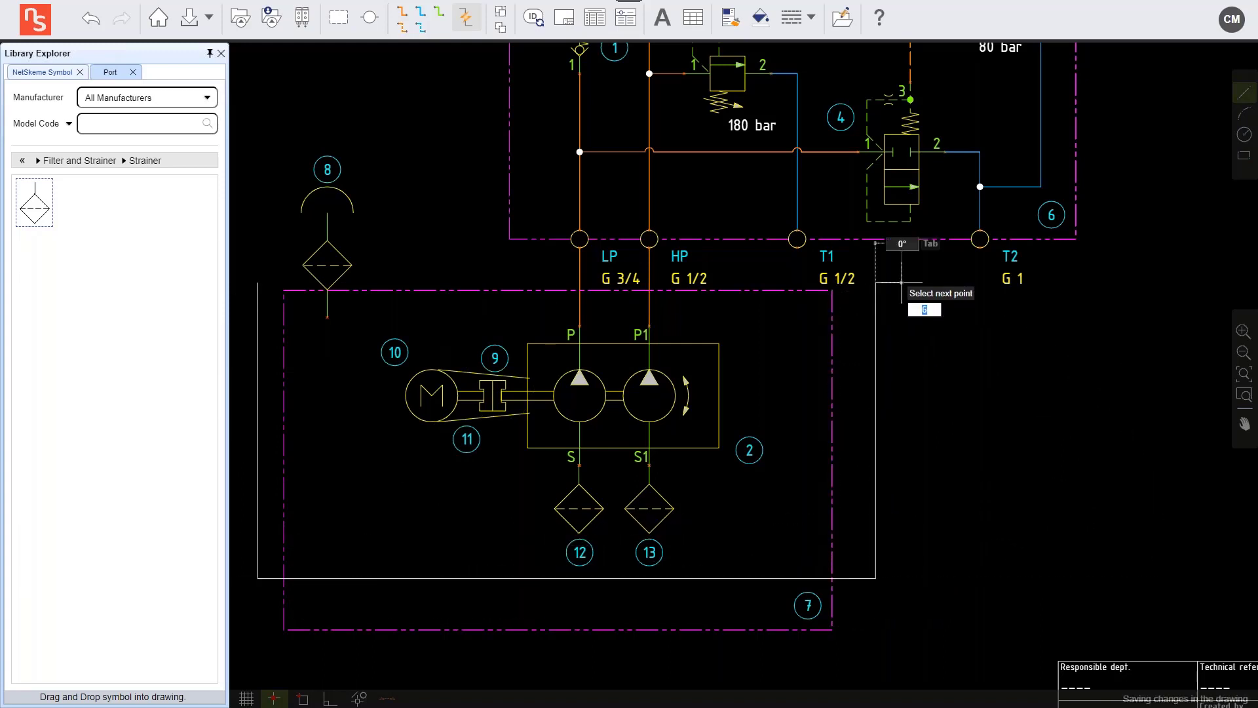
pyautogui.press('Escape')
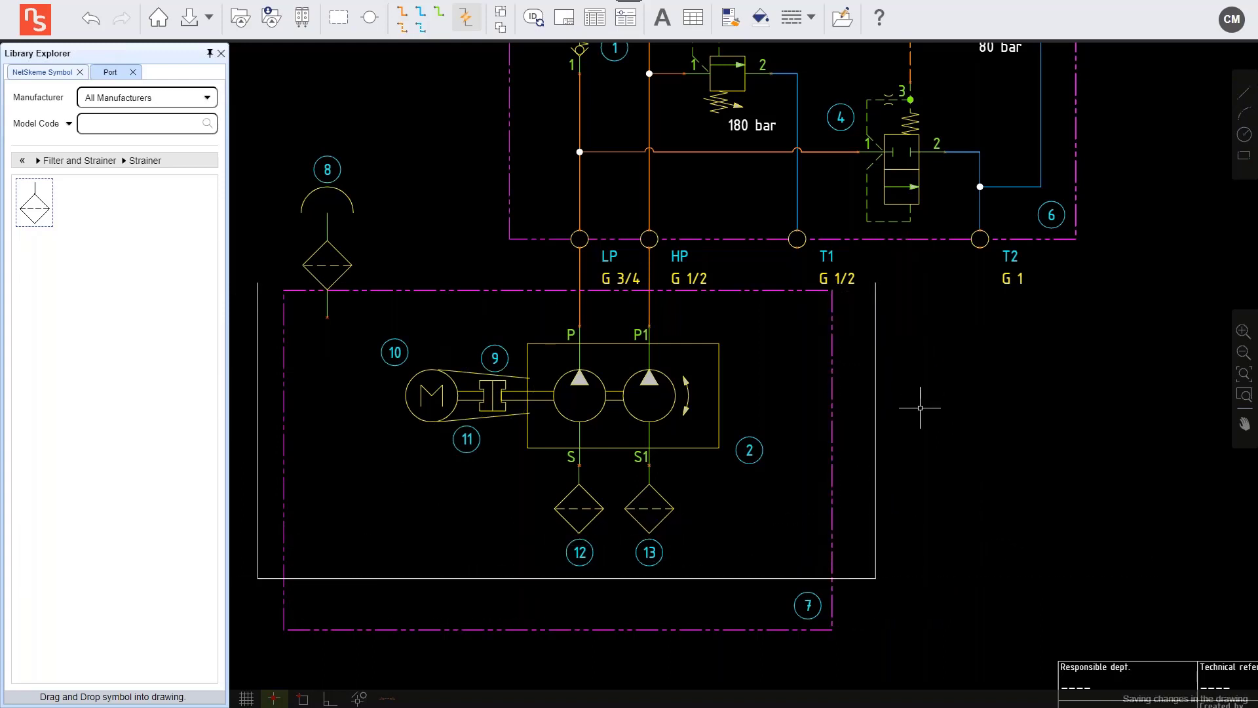
# Copy the three reservoir outline lines and paste them into the drawing area of symbol build mode
pyautogui.click(876, 559)
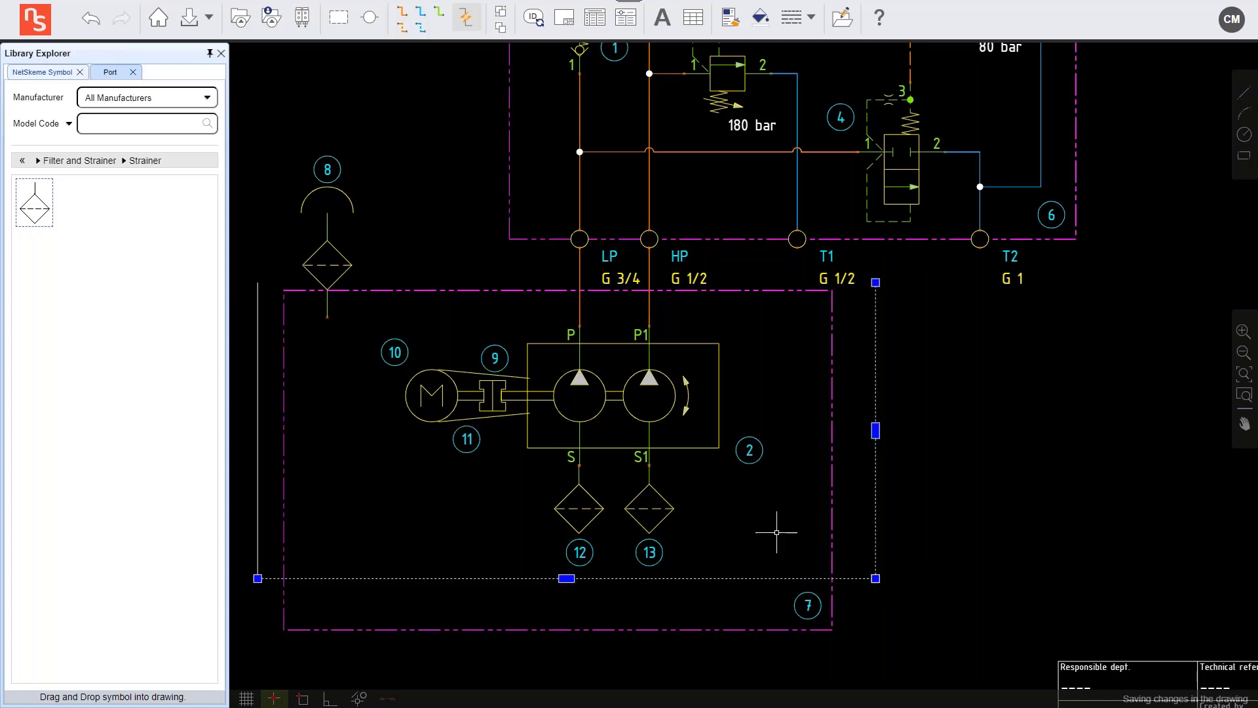
pyautogui.click(256, 410)
pyautogui.press('Escape')
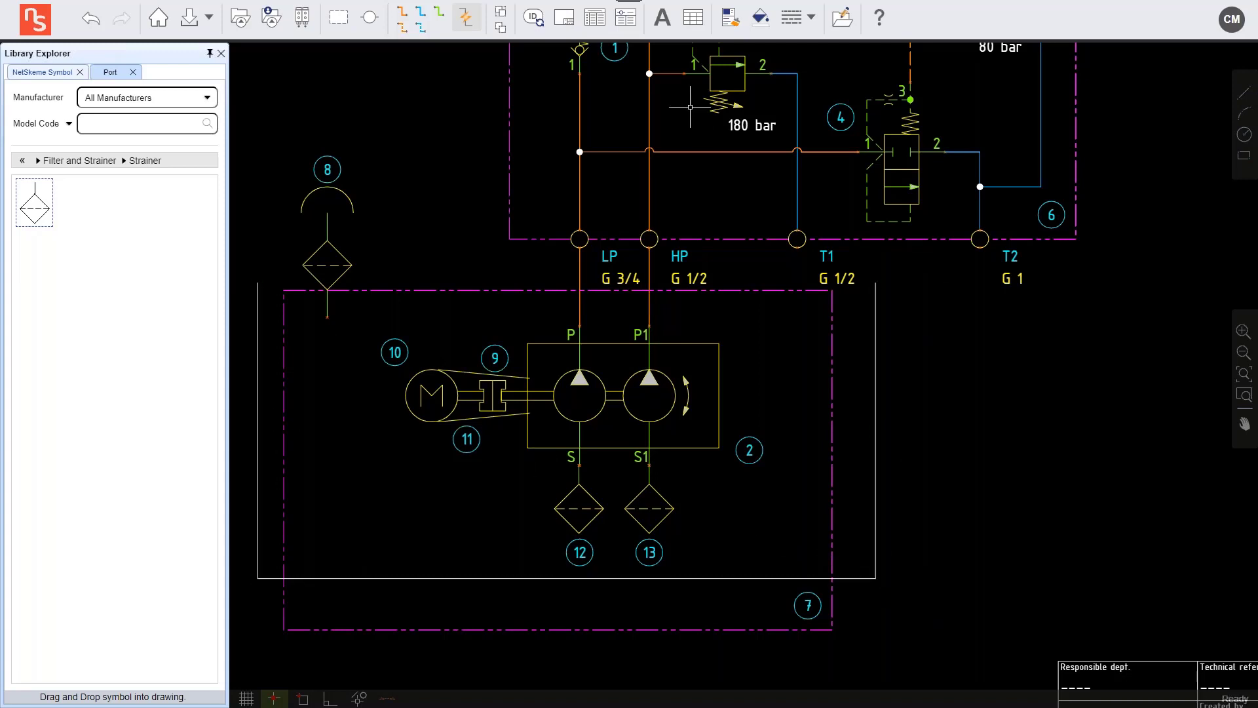
pyautogui.click(845, 20)
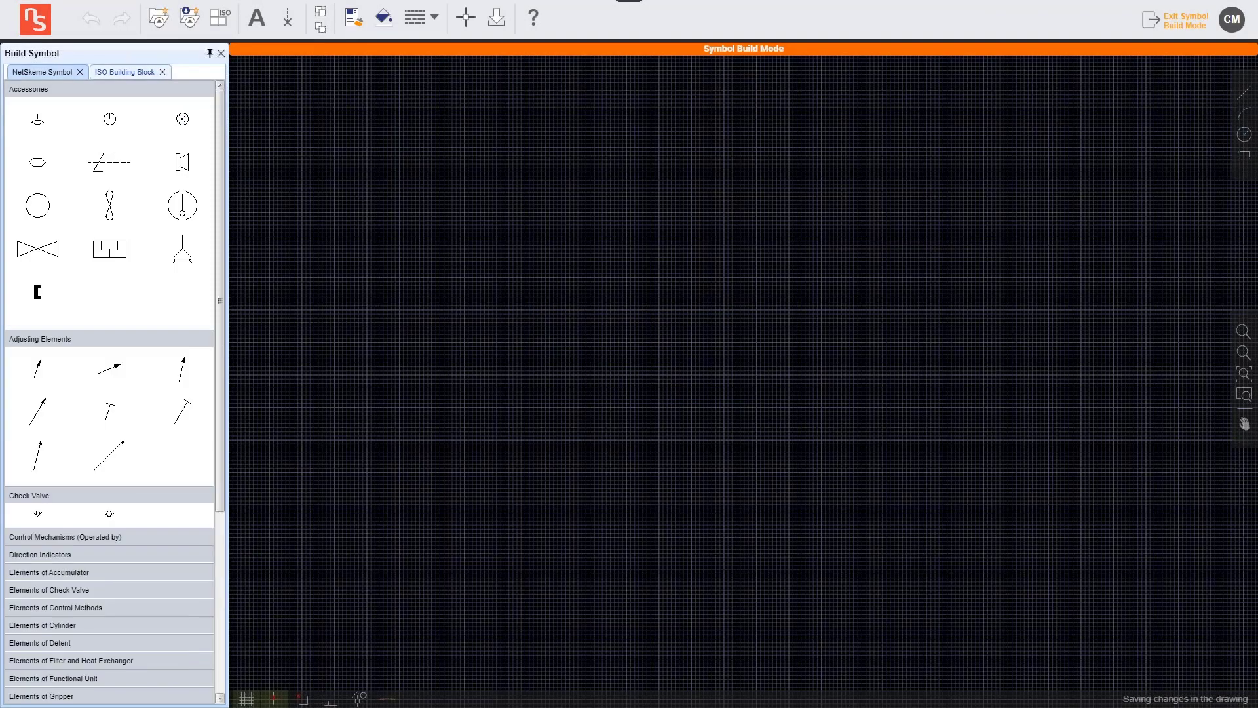
pyautogui.click(302, 569)
pyautogui.scroll(-3, 376, 440)
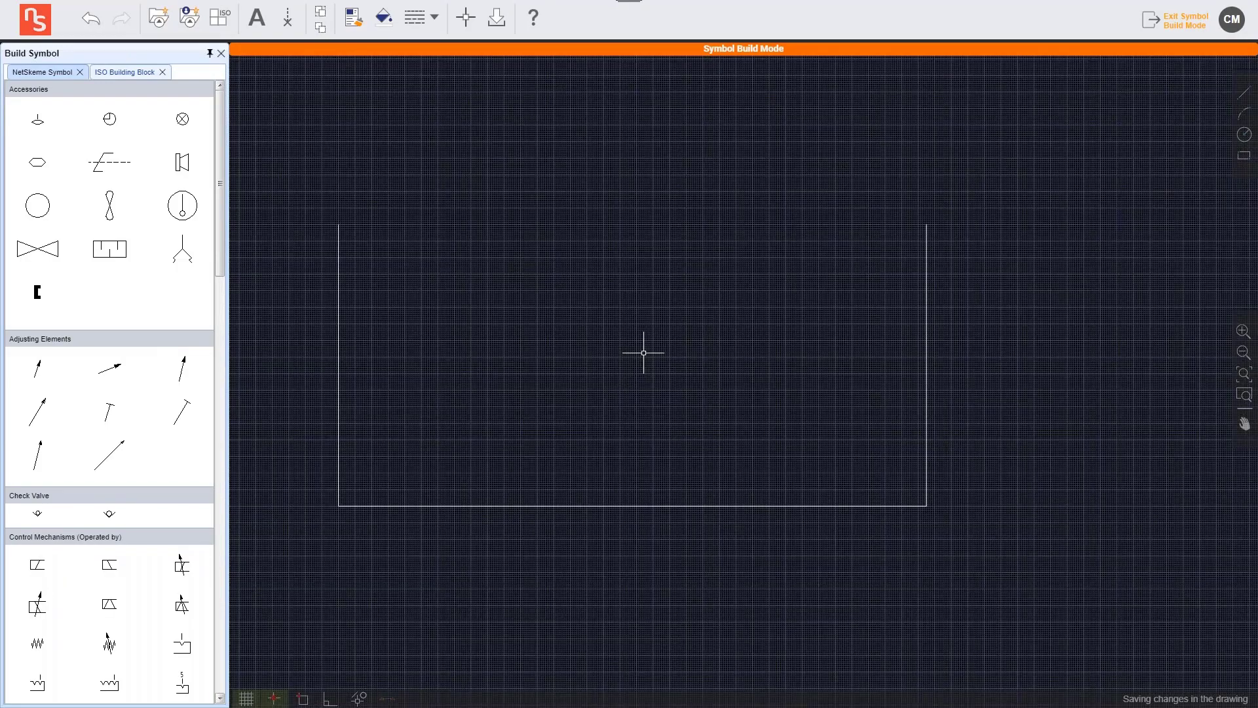
# Nudge the reservoir outline's right wall line outward to widen the tank
pyautogui.click(938, 378)
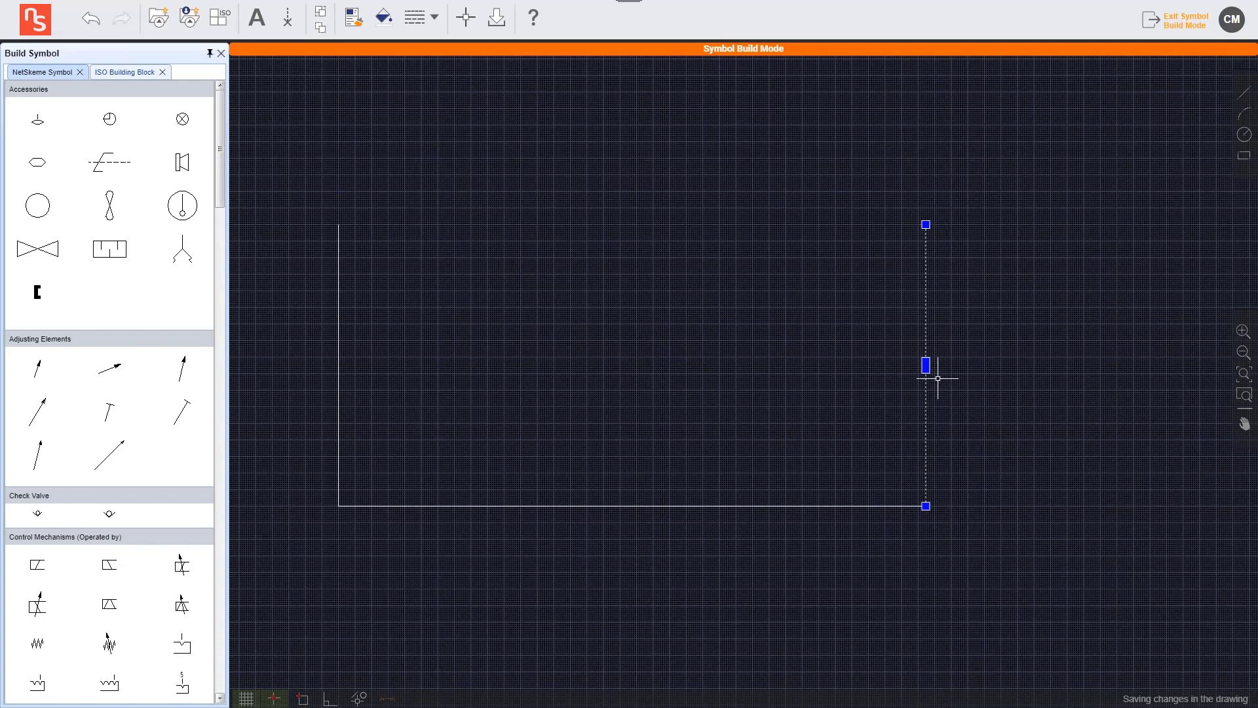
pyautogui.press('Right')
pyautogui.press('Right')
pyautogui.press('Right')
pyautogui.press('Right')
pyautogui.press('Right')
pyautogui.press('Right')
pyautogui.press('Right')
pyautogui.press('Right')
pyautogui.press('Right')
pyautogui.press('Right')
pyautogui.press('Right')
pyautogui.press('Right')
pyautogui.press('Right')
pyautogui.press('Right')
pyautogui.press('Right')
pyautogui.press('Right')
pyautogui.press('Right')
pyautogui.press('Right')
pyautogui.press('Right')
pyautogui.press('Right')
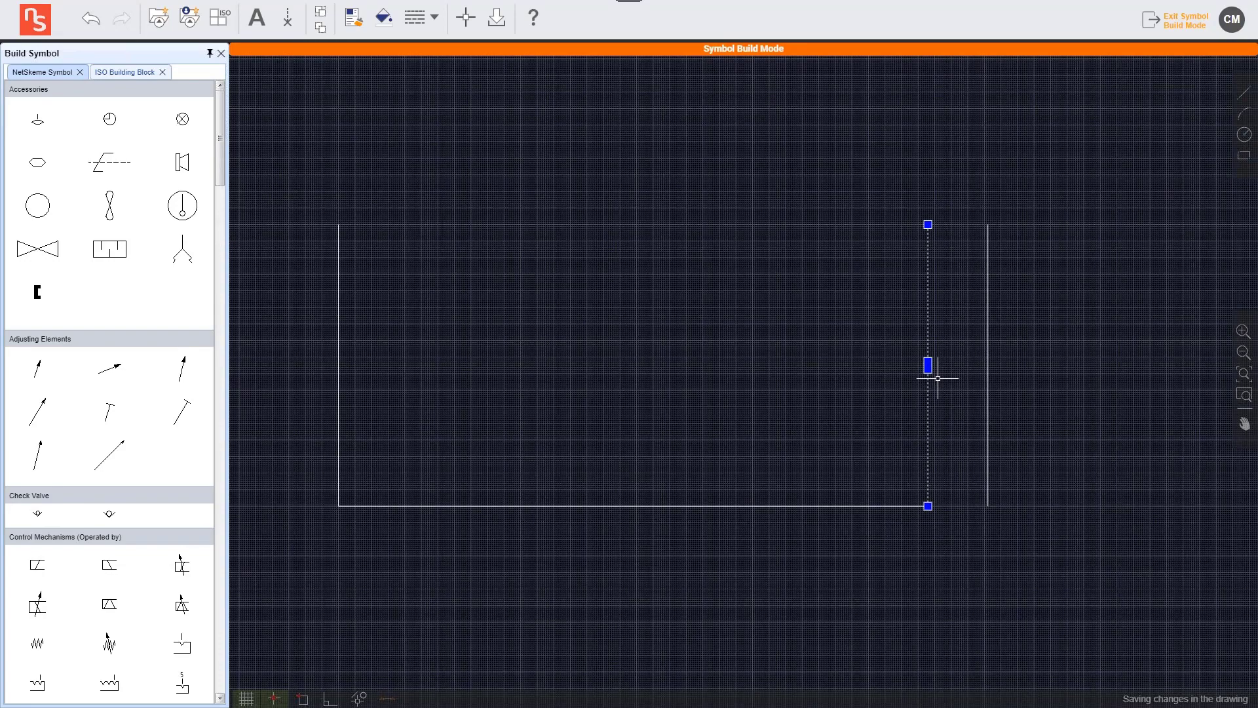
pyautogui.press('Right')
pyautogui.press('Right')
pyautogui.press('Right')
pyautogui.press('Right')
pyautogui.press('Right')
pyautogui.press('Right')
pyautogui.press('Right')
pyautogui.press('Right')
pyautogui.press('Right')
pyautogui.press('Right')
pyautogui.press('Right')
pyautogui.press('Right')
pyautogui.press('Right')
pyautogui.press('Right')
pyautogui.press('Right')
pyautogui.press('Right')
# Stretch the reservoir's base line to about 163 long to meet the right wall, and adjust their shared corner to the grid
pyautogui.click(913, 505)
pyautogui.click(926, 505)
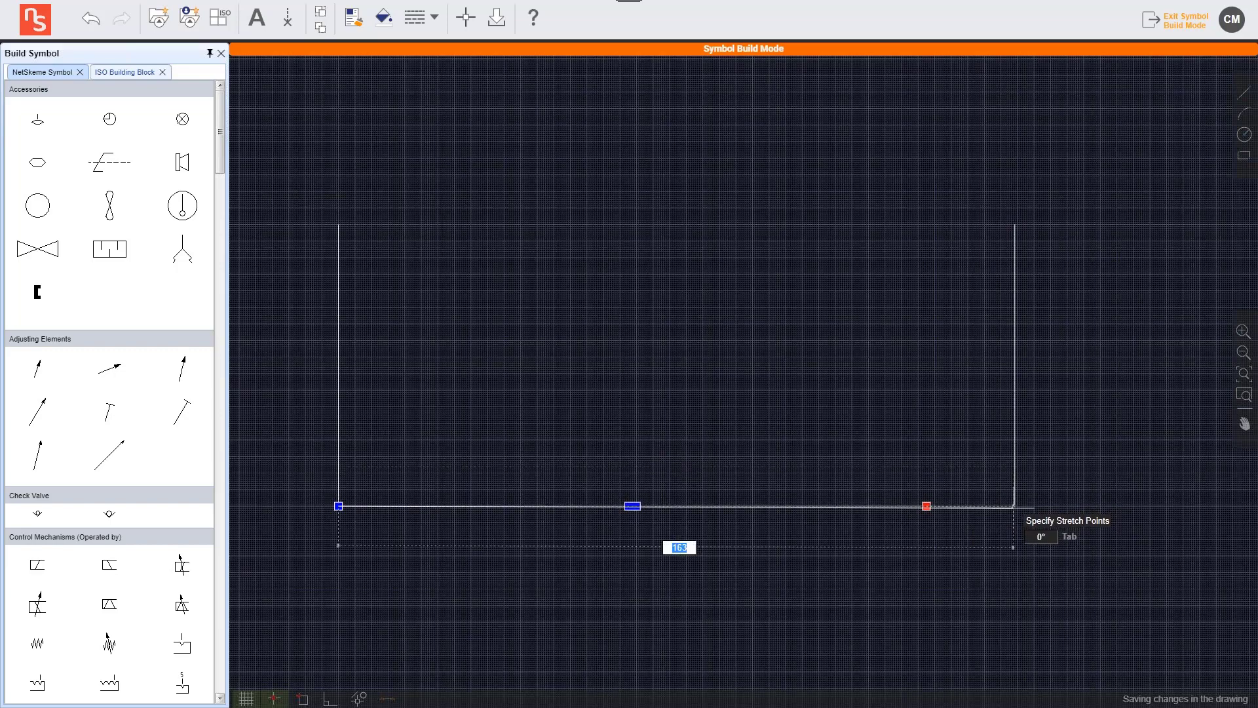
pyautogui.scroll(5, 1014, 506)
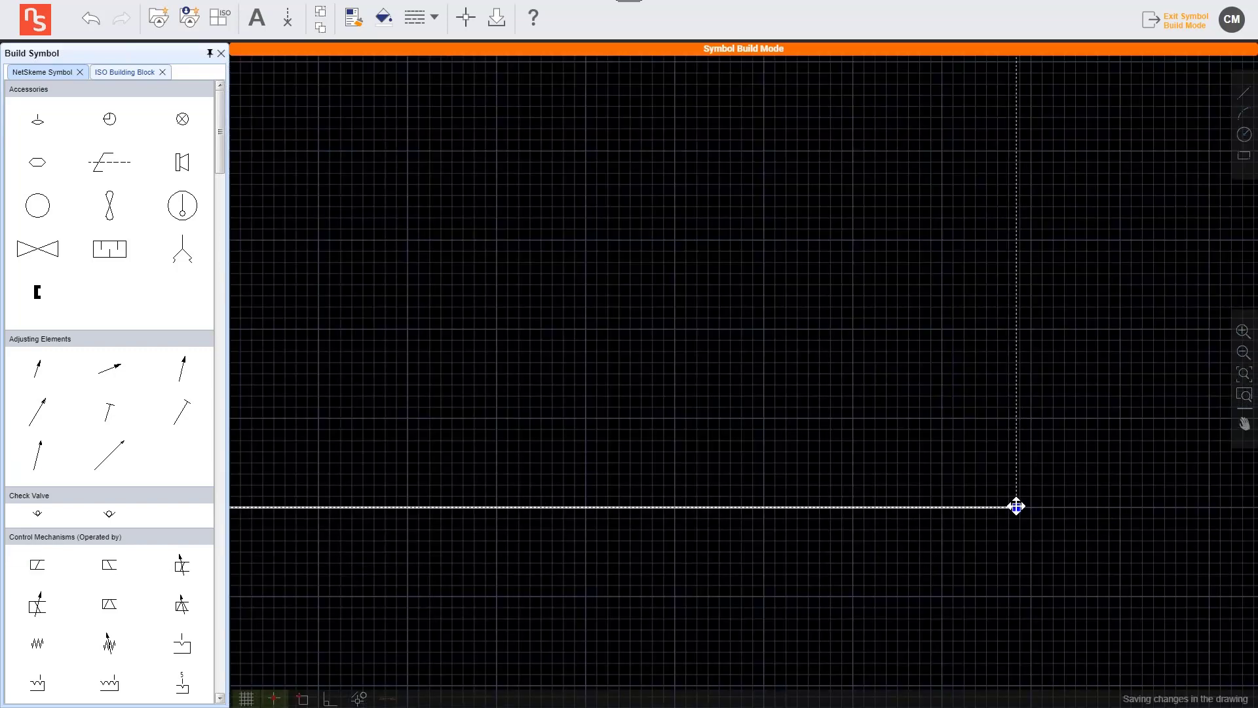
pyautogui.click(1016, 507)
pyautogui.click(1020, 507)
# Adjust the upper endpoint of the right wall line to the grid so the wall is vertical
pyautogui.scroll(-3, 1048, 378)
pyautogui.moveTo(1100, 249); pyautogui.dragTo(915, 478)
pyautogui.moveTo(896, 93); pyautogui.dragTo(816, 387)
pyautogui.scroll(3, 765, 196)
pyautogui.click(766, 197)
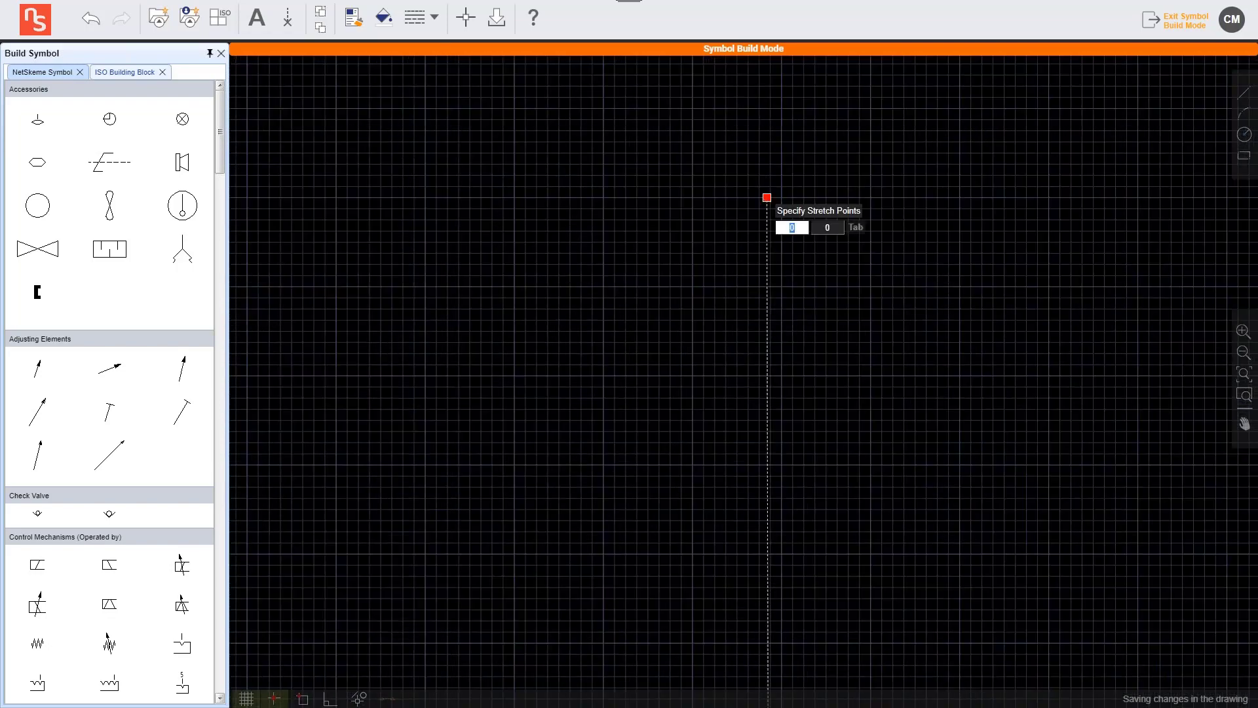
pyautogui.click(767, 197)
pyautogui.scroll(-3, 795, 190)
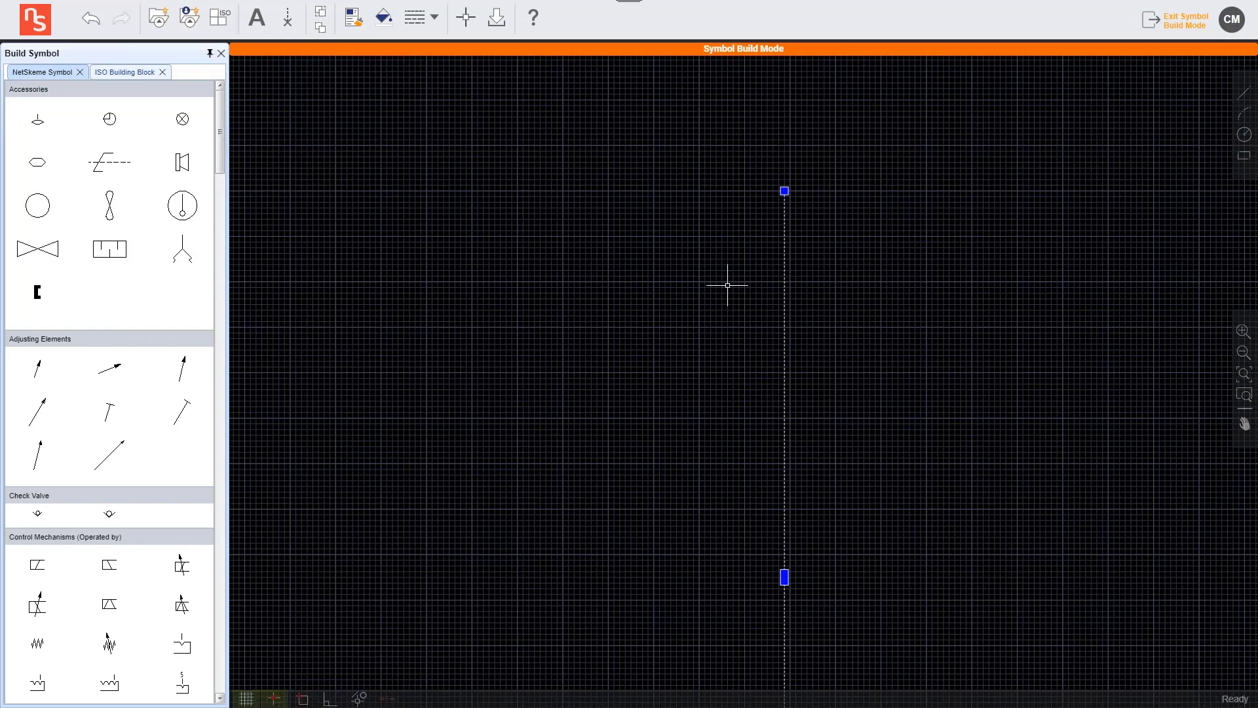
pyautogui.scroll(-2, 714, 289)
pyautogui.press('Escape')
# Draw a horizontal rim line about 10 long outward from the top of the reservoir's right wall
pyautogui.click(1250, 96)
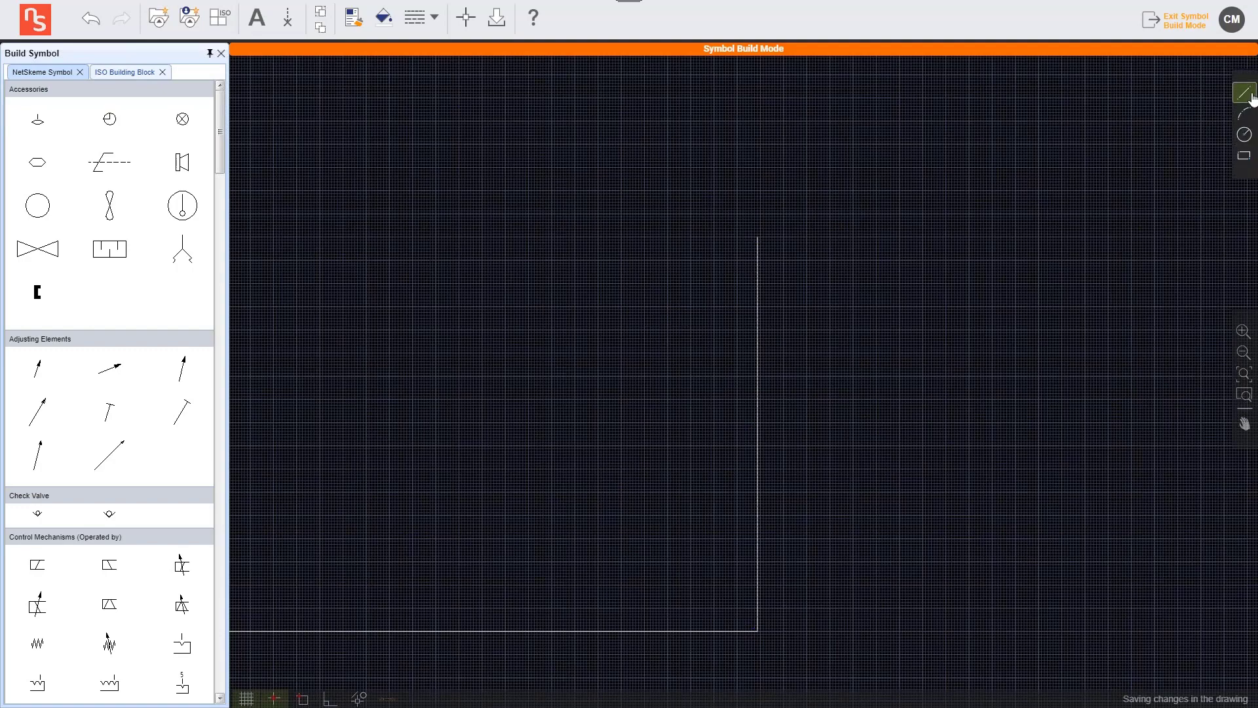
pyautogui.click(757, 236)
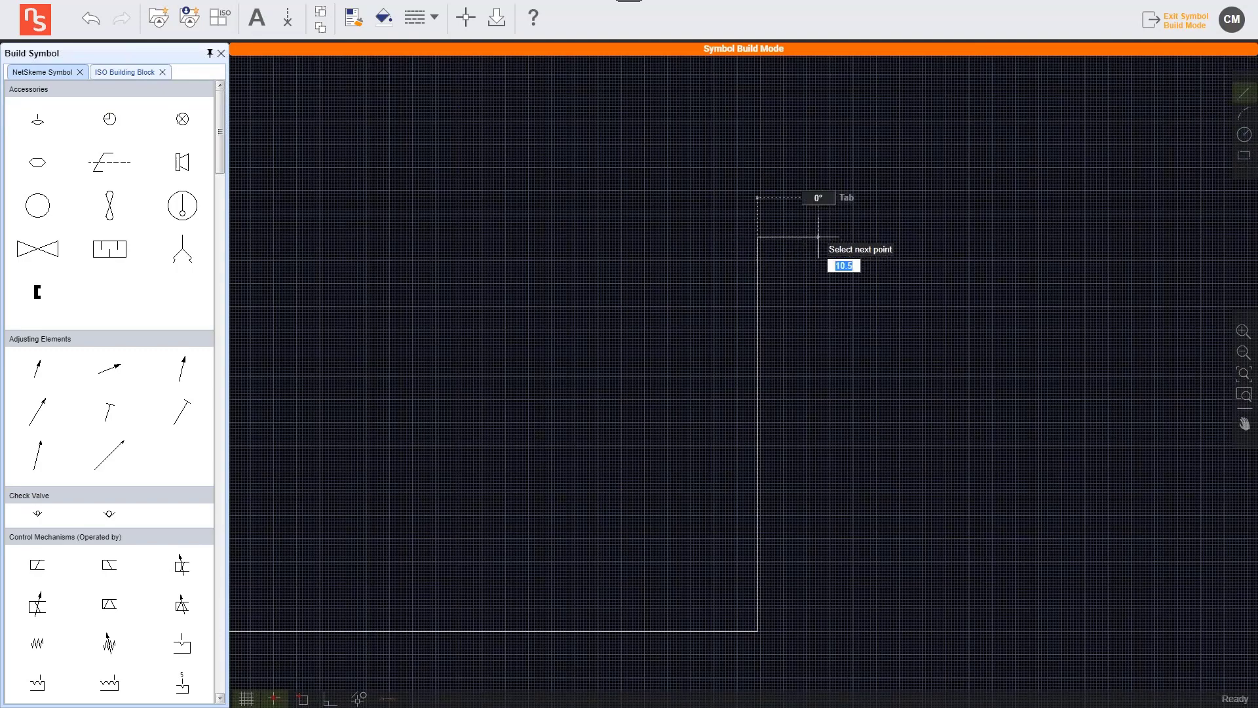
pyautogui.click(815, 197)
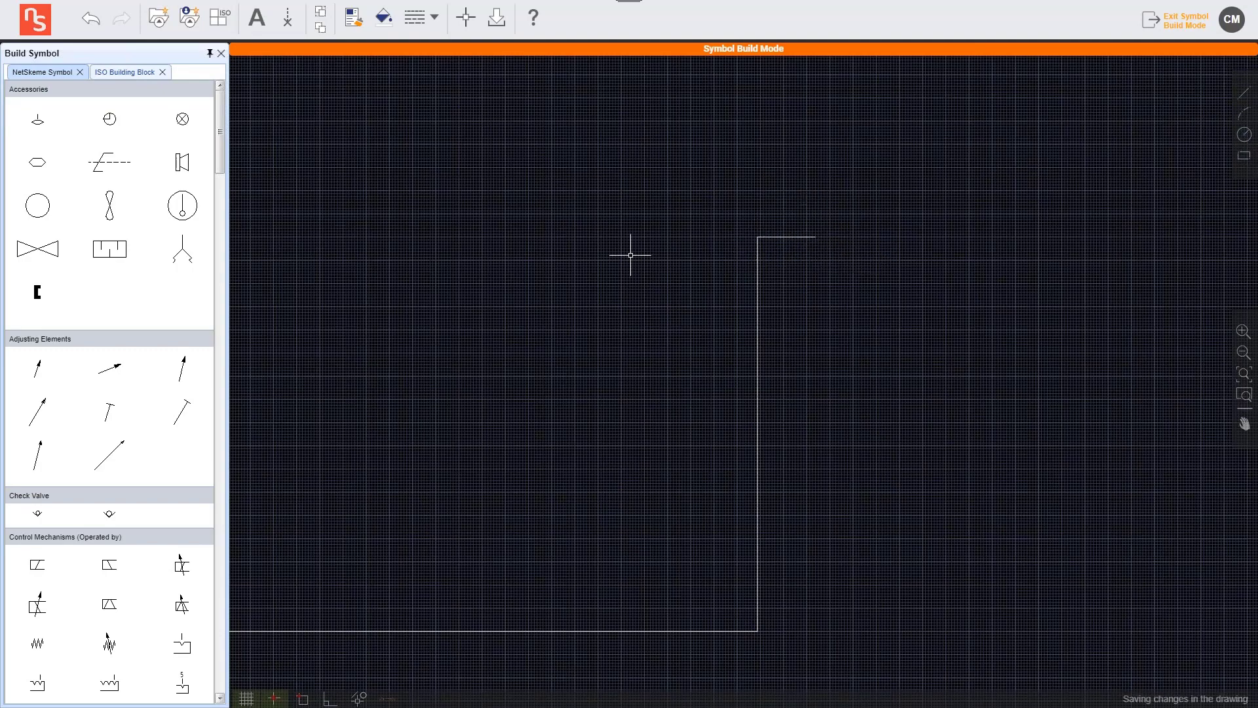
# Paste a copy of the short rim line above and outside the reservoir's left wall
pyautogui.hotkey('ctrl', 'v')
pyautogui.scroll(-2, 397, 249)
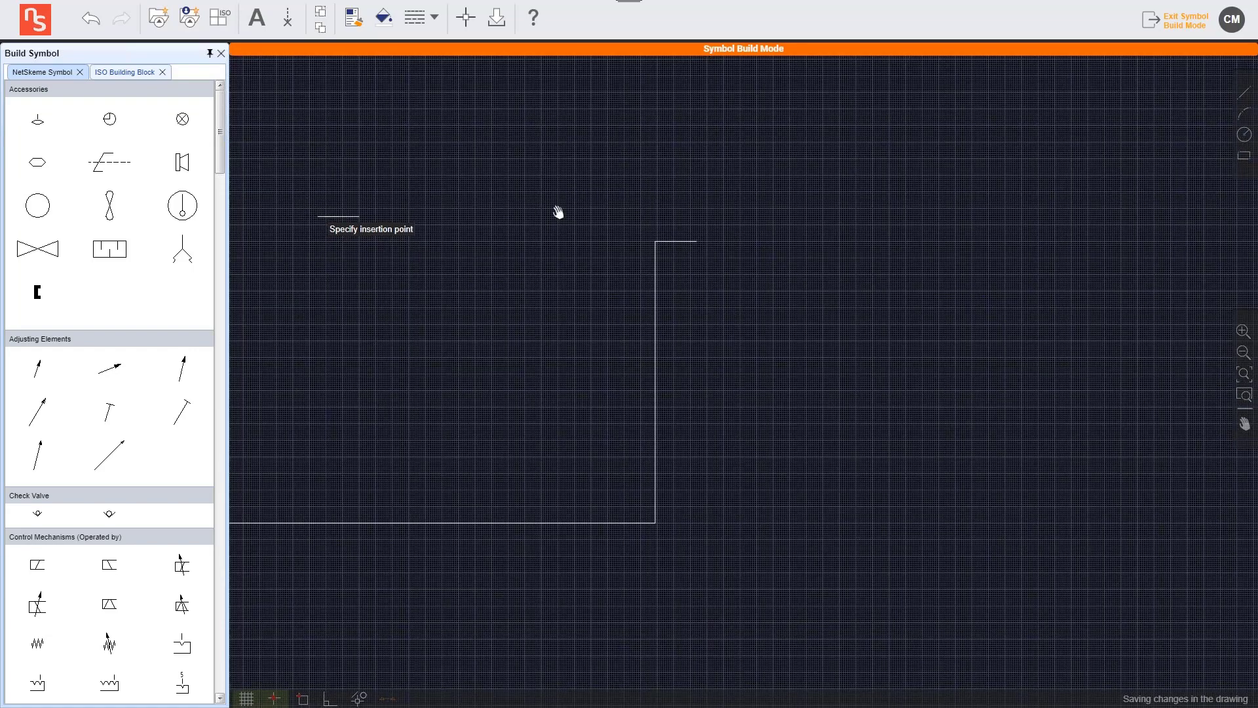
pyautogui.moveTo(558, 212); pyautogui.dragTo(856, 211)
pyautogui.click(411, 218)
pyautogui.scroll(3, 433, 218)
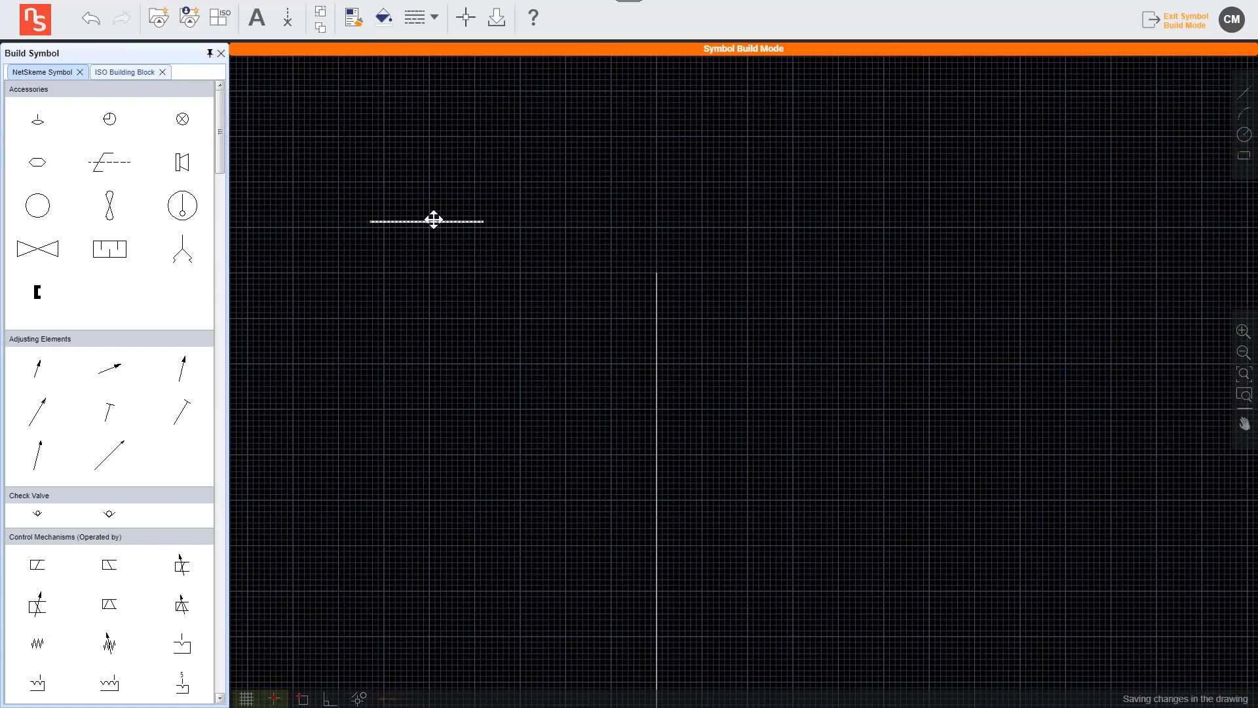
# Move the copied rim line so its inner end meets the top of the reservoir's left wall
pyautogui.click(427, 220)
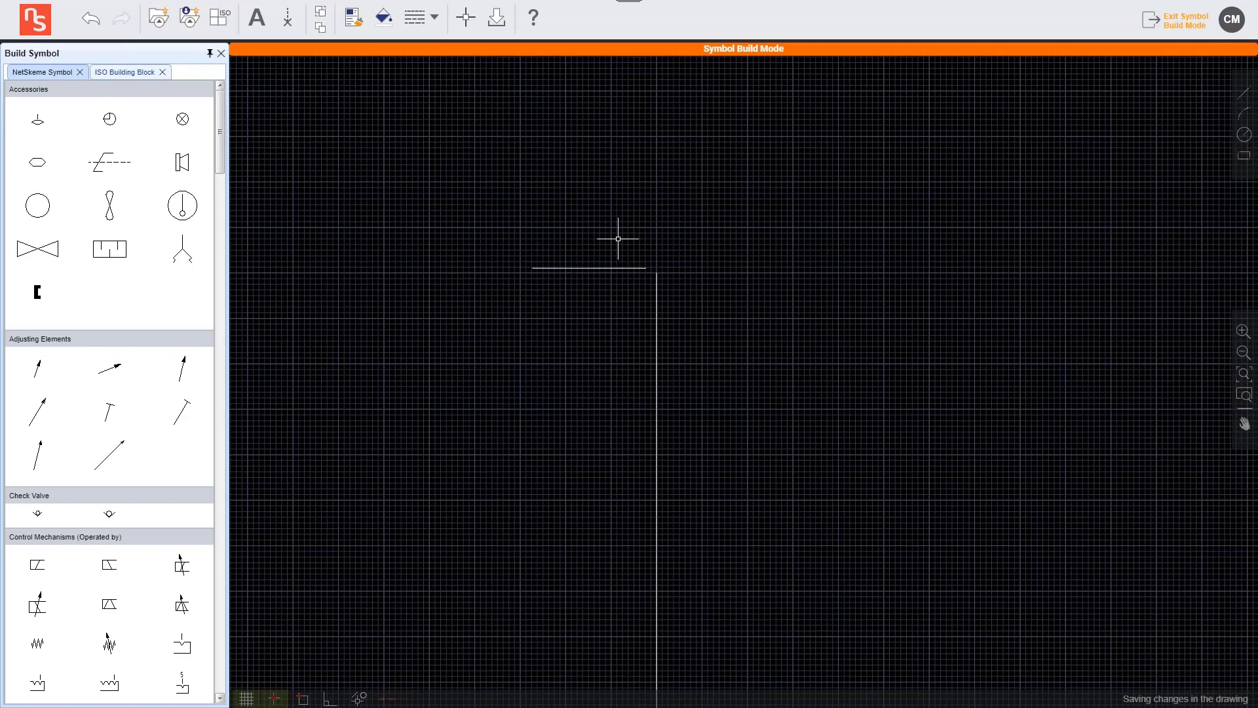
pyautogui.moveTo(606, 266); pyautogui.dragTo(612, 266)
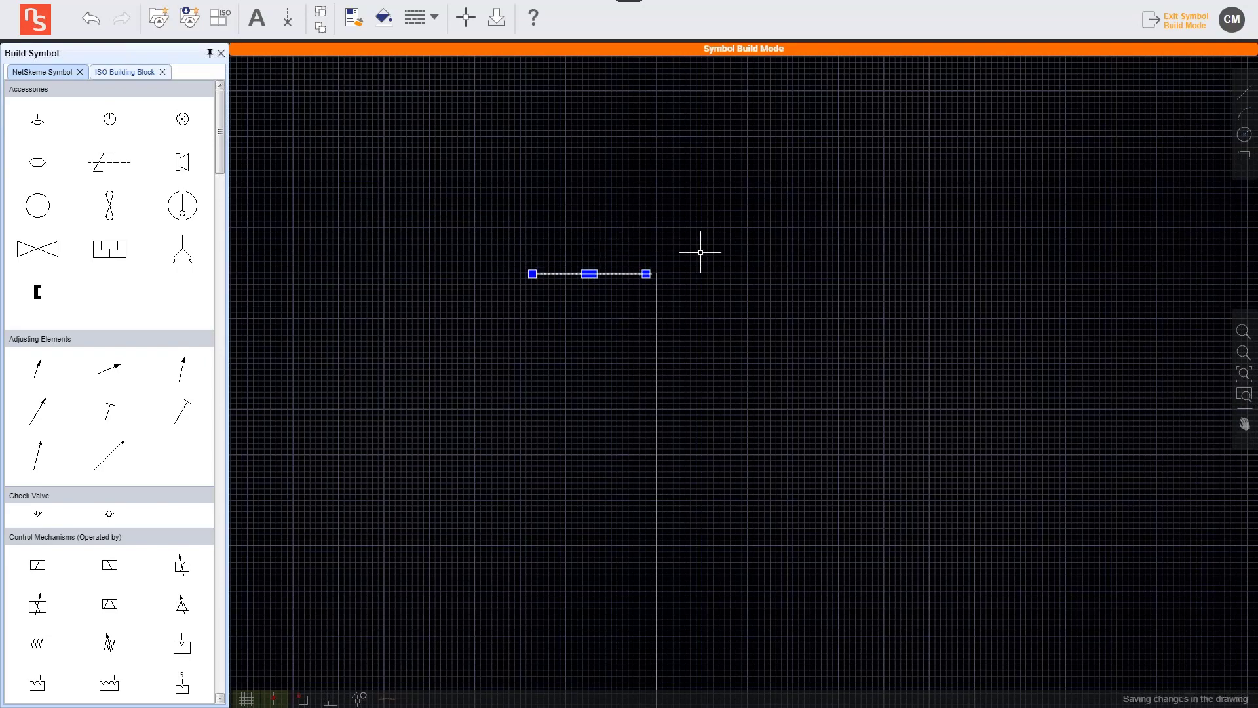
pyautogui.scroll(-2, 780, 273)
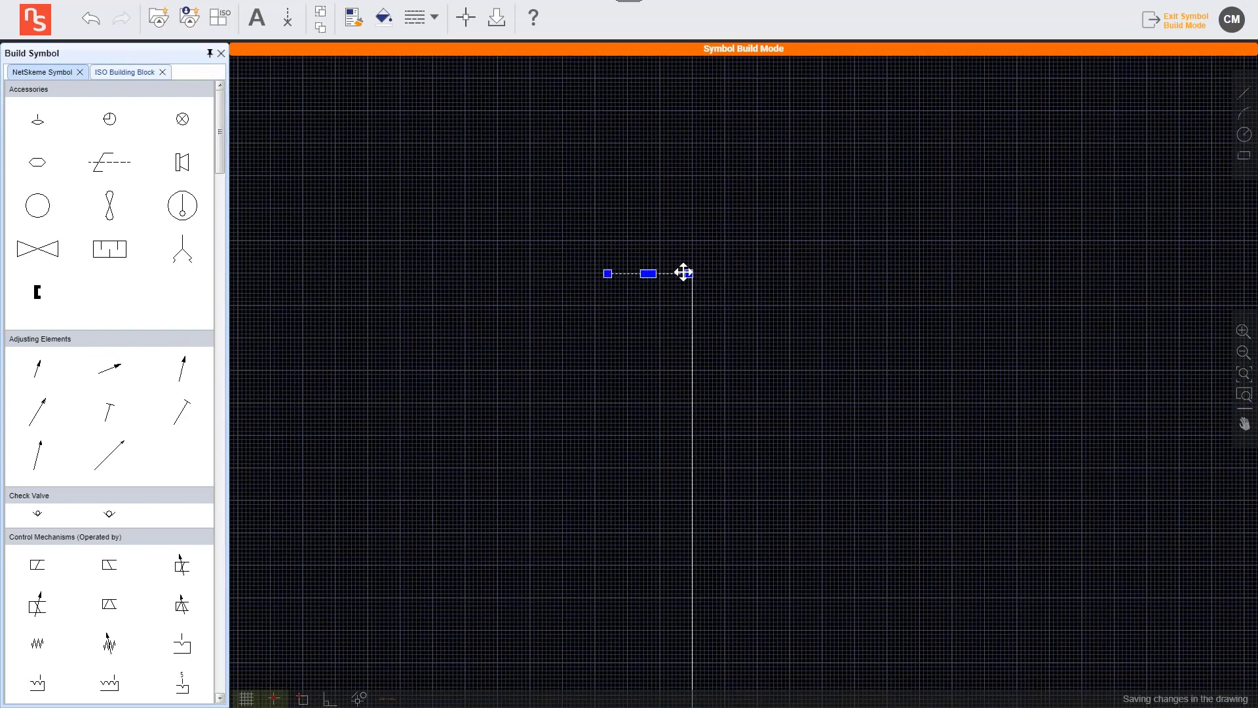
pyautogui.moveTo(697, 269); pyautogui.dragTo(699, 269)
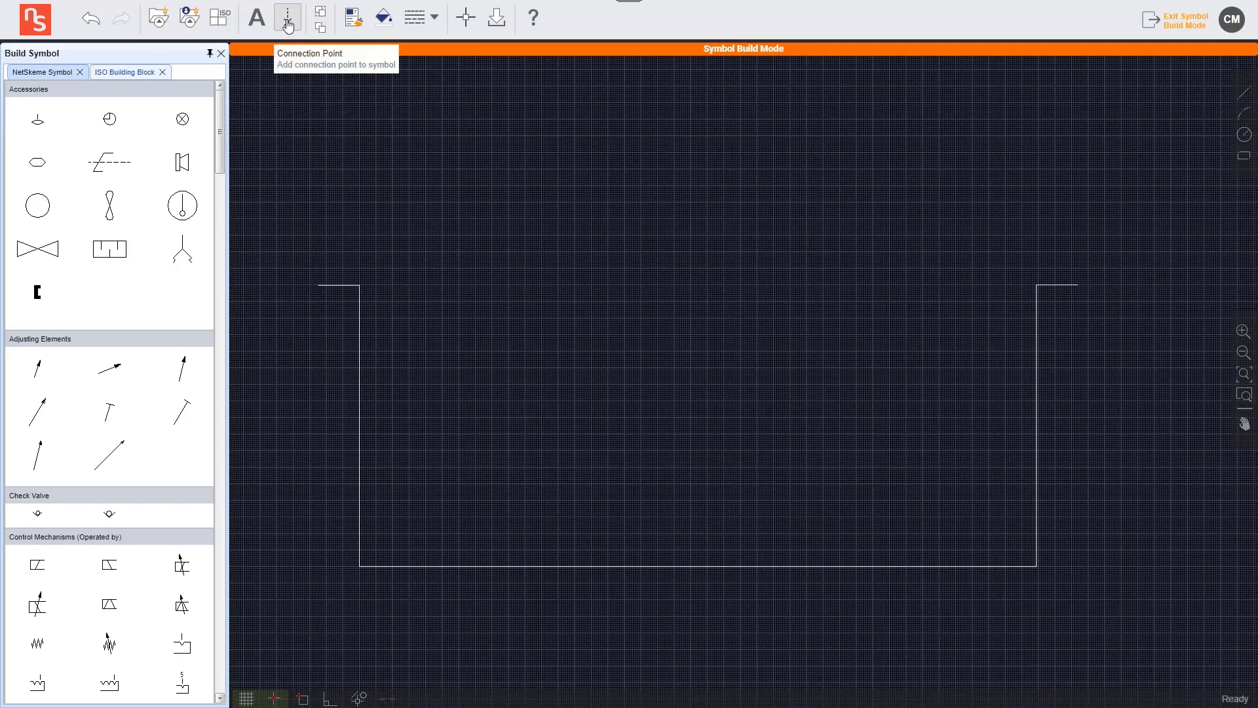
# Add connection points T1 and T2 at the reservoir's open top, T2 nearer the right wall
pyautogui.click(288, 25)
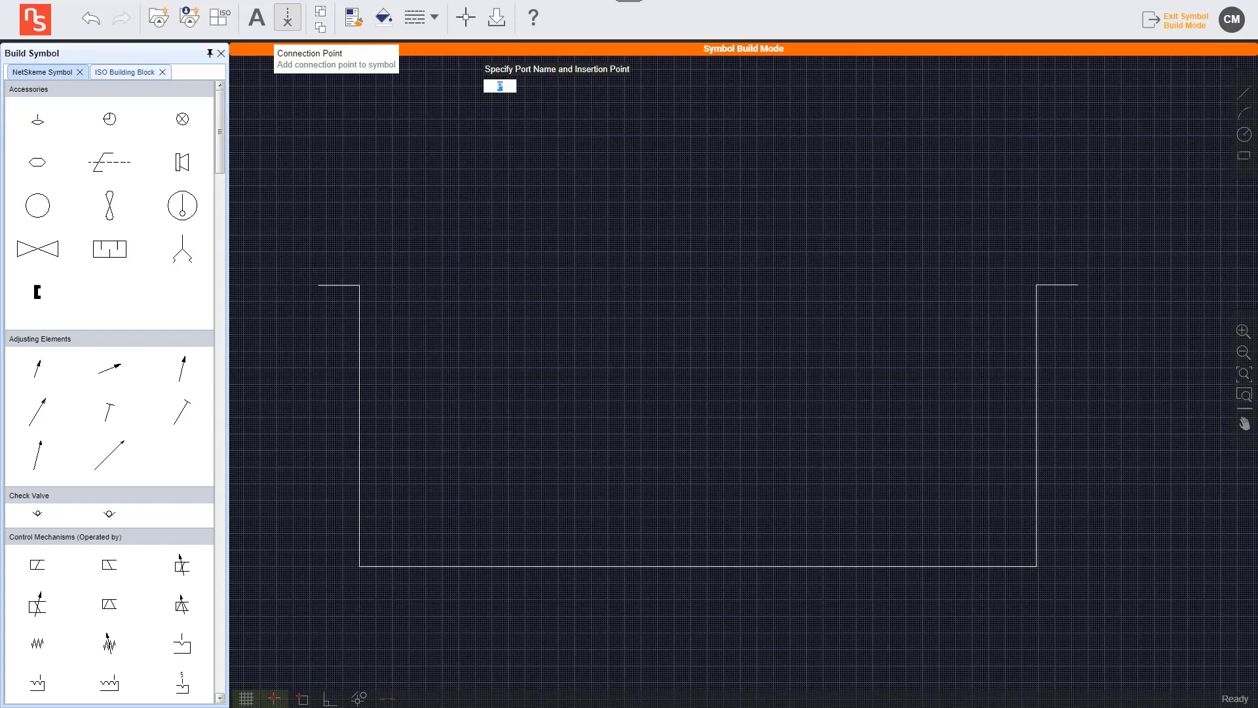
pyautogui.click(828, 295)
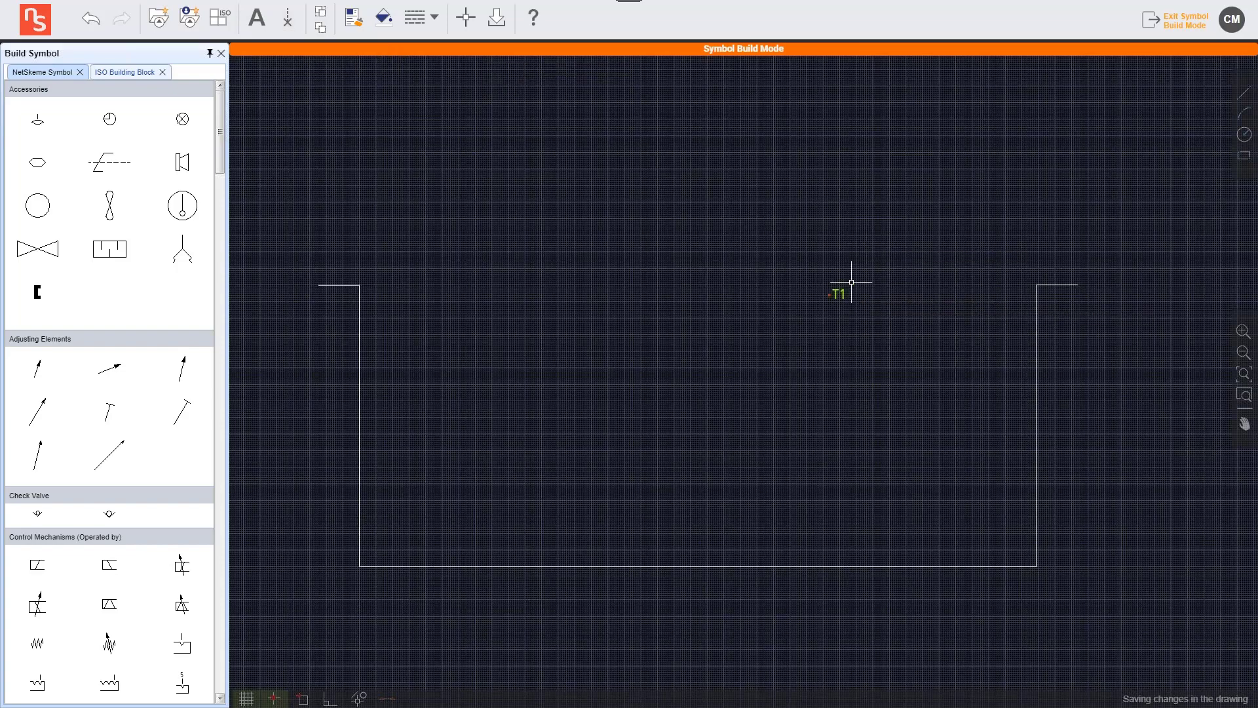
pyautogui.click(287, 18)
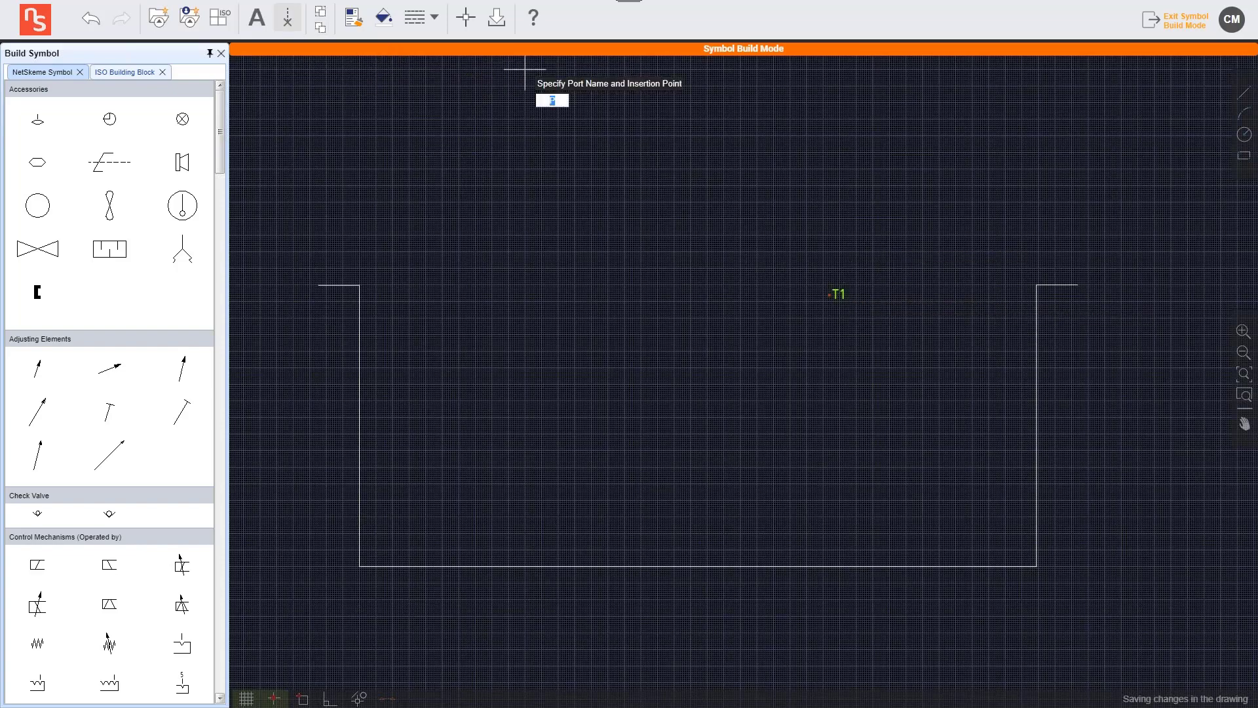
pyautogui.click(937, 286)
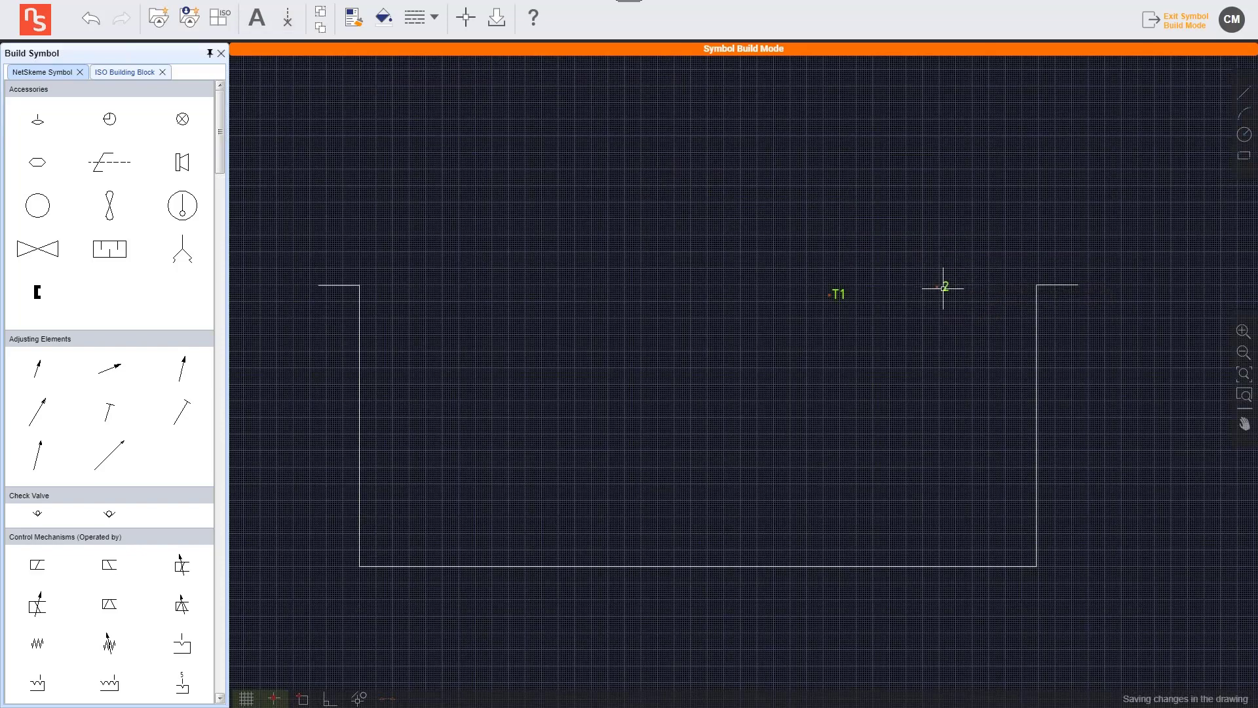
# Move connection points T1 and T2 onto the grid, level with the reservoir's rim lines
pyautogui.scroll(2, 943, 287)
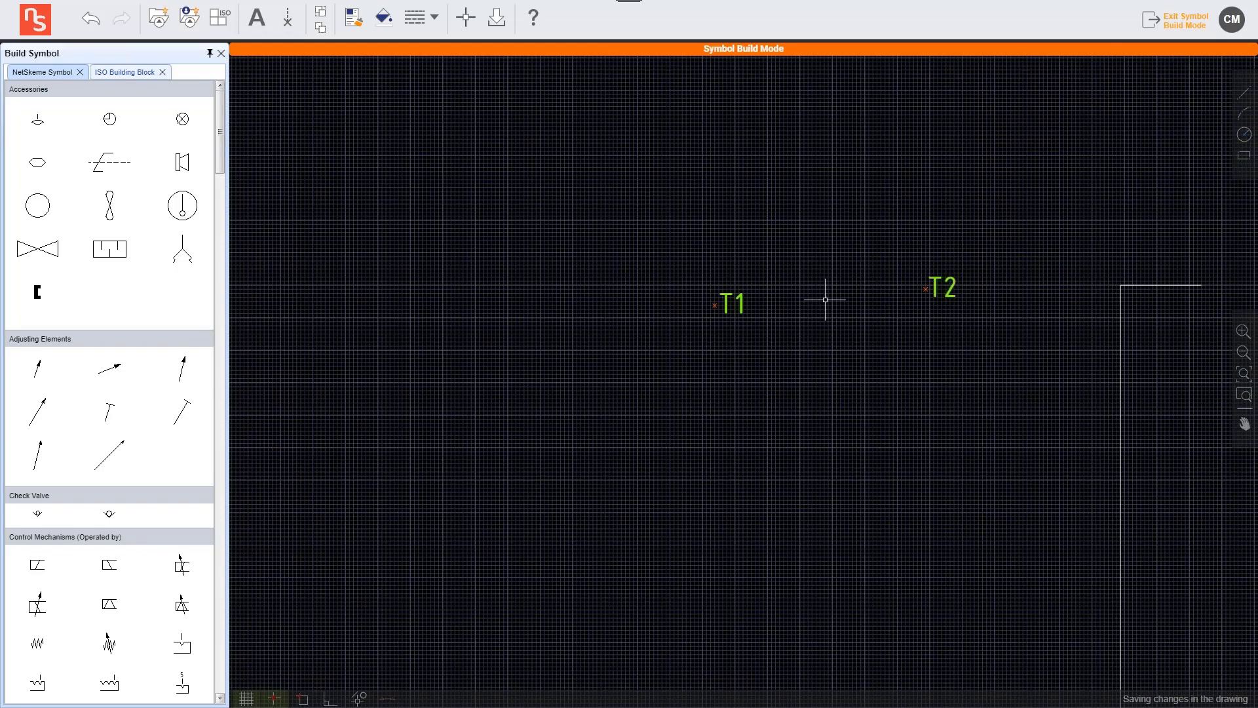
pyautogui.click(702, 284)
pyautogui.click(929, 286)
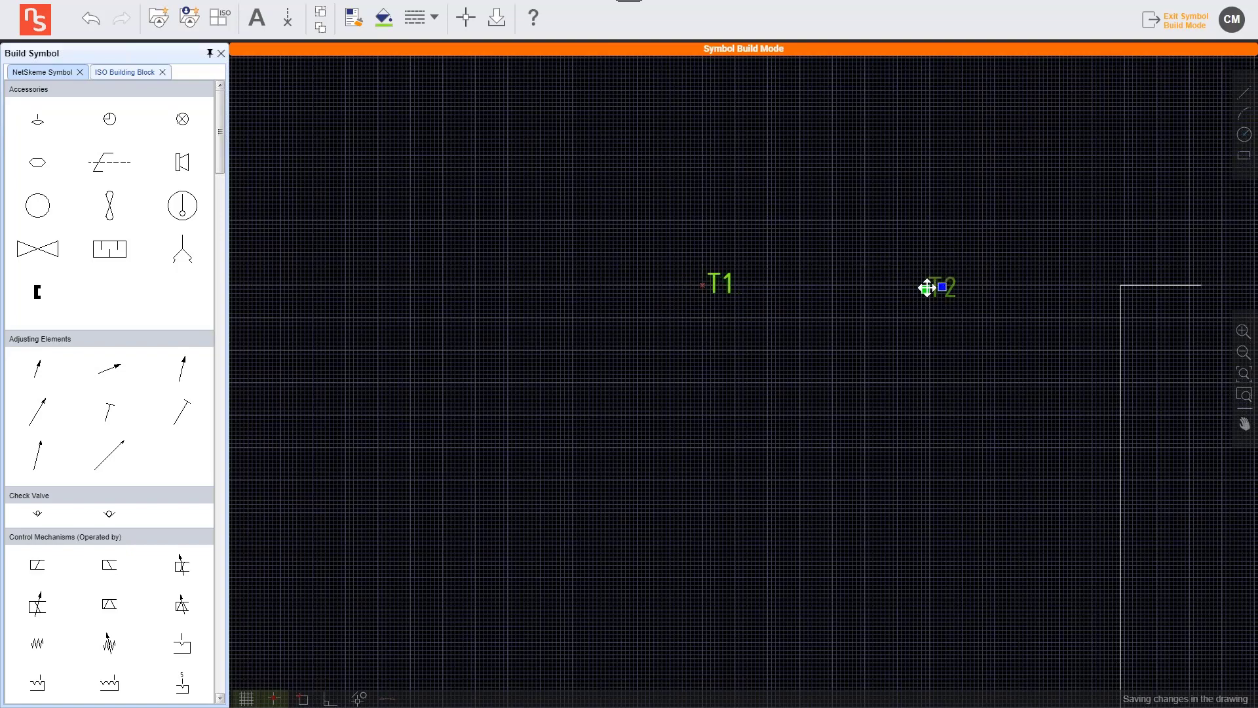
pyautogui.click(927, 287)
pyautogui.click(929, 285)
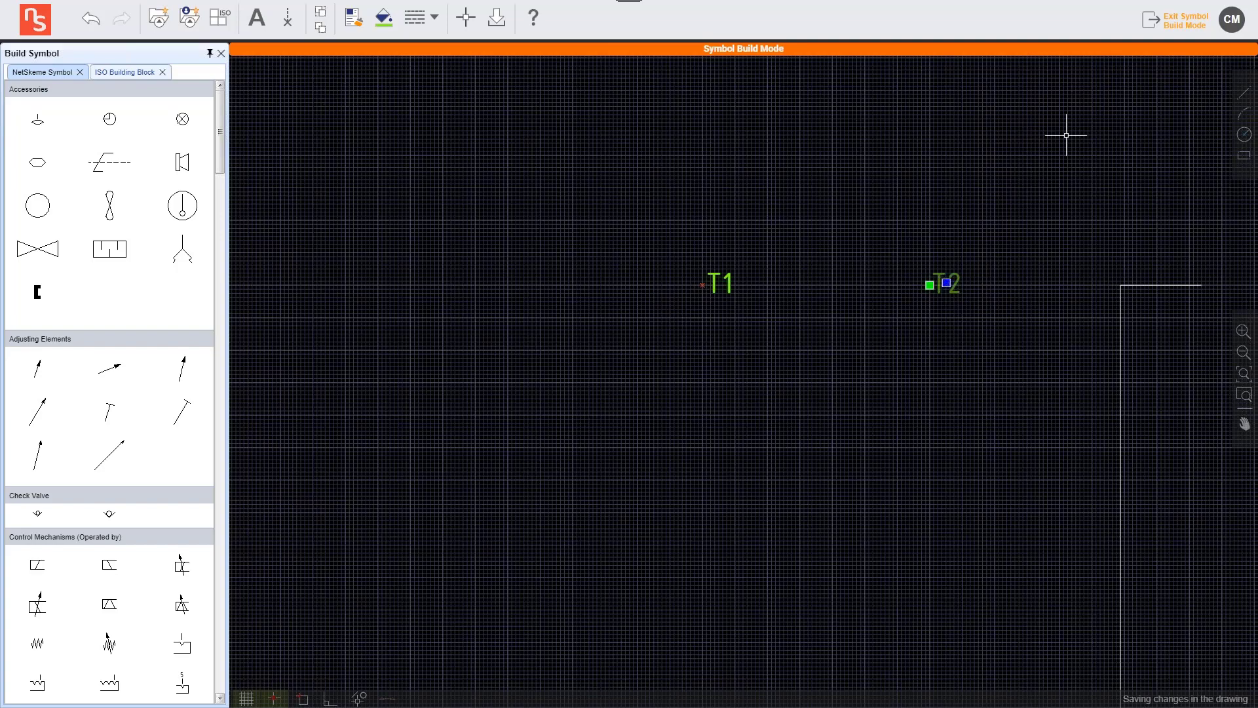
# Draw vertical lines about 23 long down from T2 and T1, and delete the diagonal segment joining them
pyautogui.click(1244, 93)
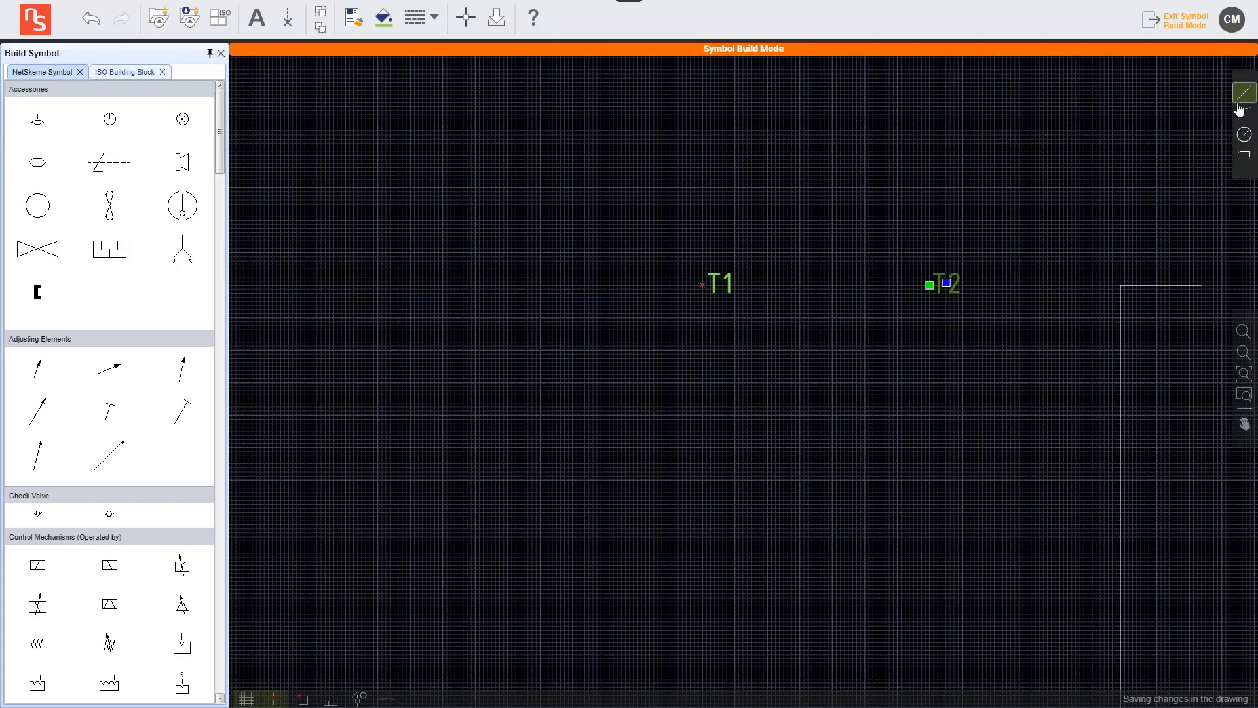
pyautogui.click(929, 285)
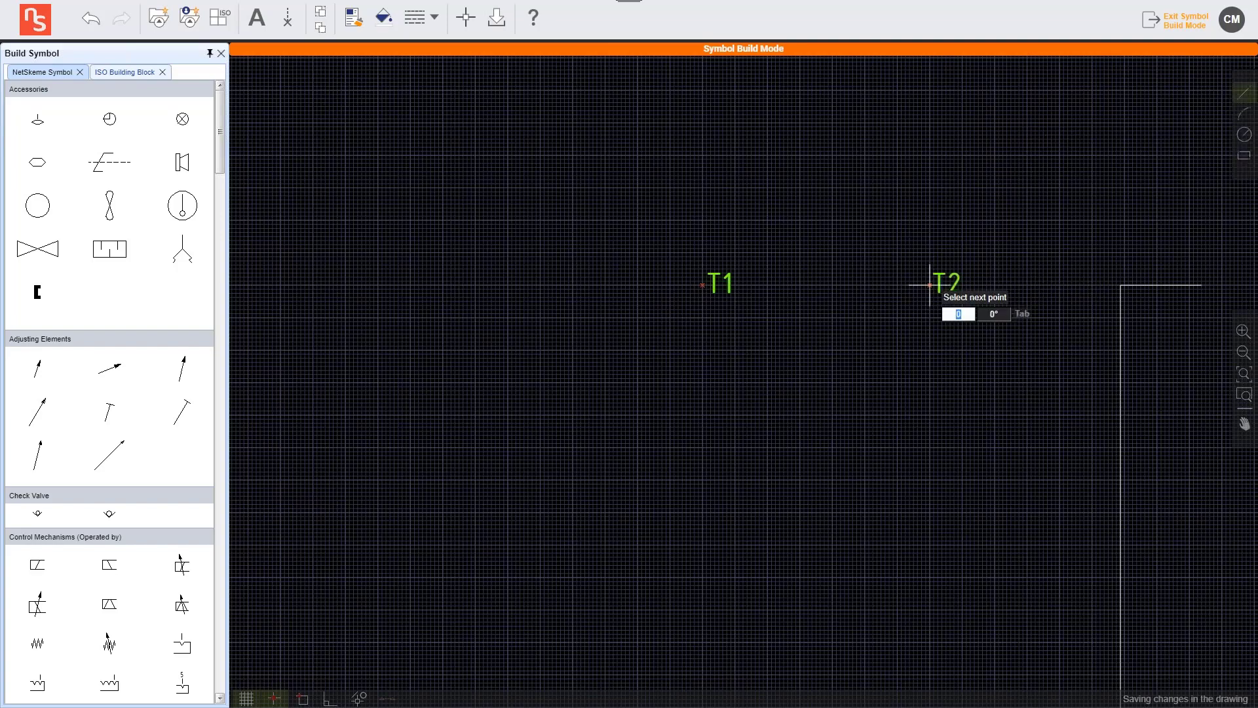
pyautogui.click(929, 474)
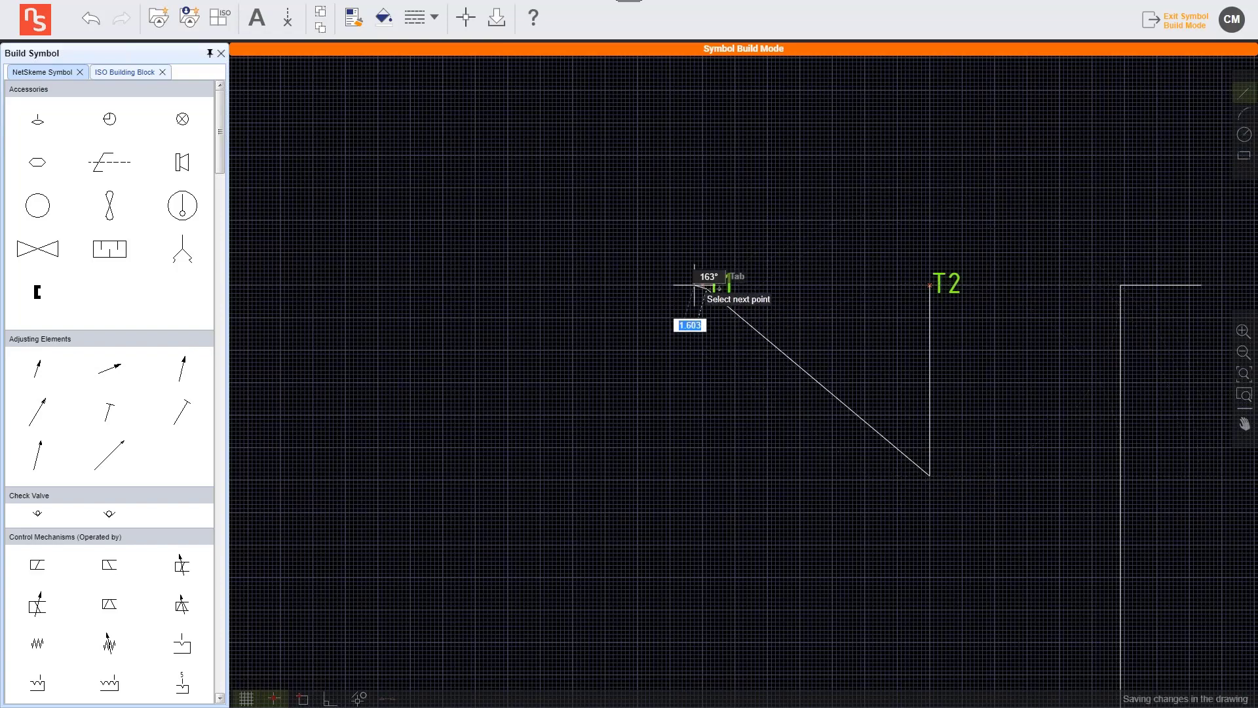
pyautogui.click(704, 285)
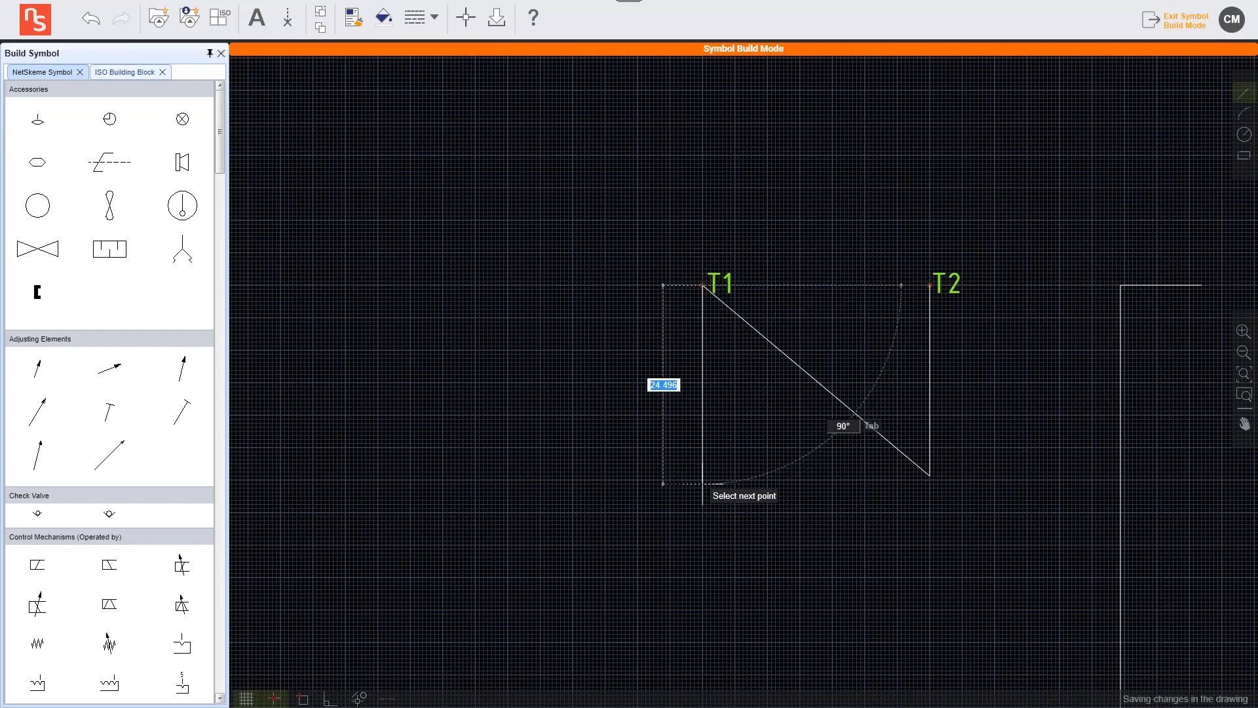
pyautogui.click(702, 475)
pyautogui.press('Escape')
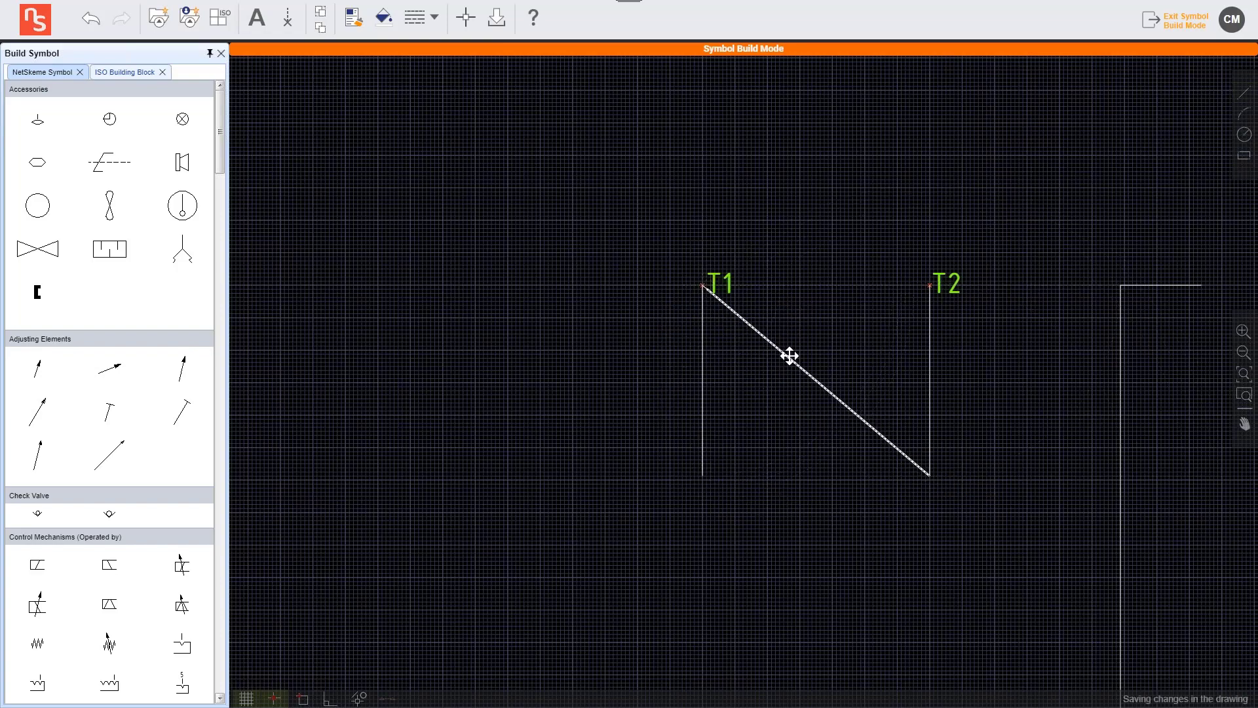
pyautogui.click(788, 357)
pyautogui.press('Delete')
# Colour the two vertical lines below T1 and T2 light blue (#00CCFF)
pyautogui.moveTo(992, 379); pyautogui.dragTo(692, 265)
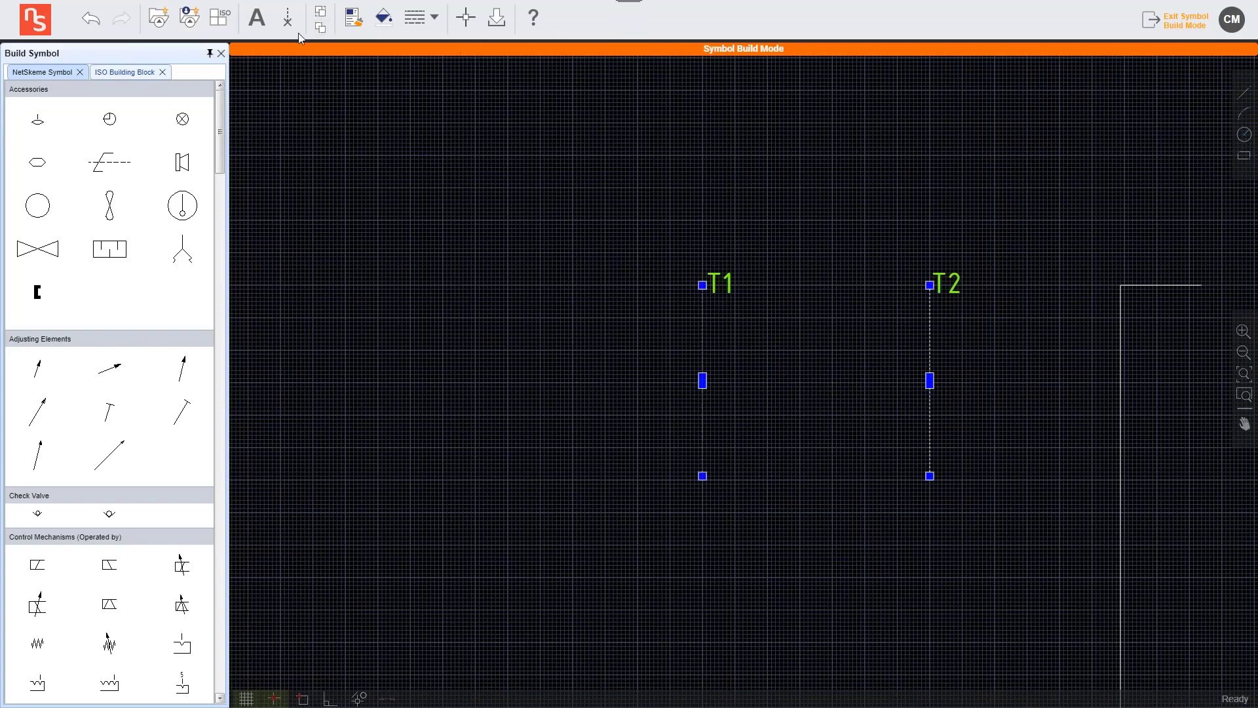
pyautogui.click(384, 21)
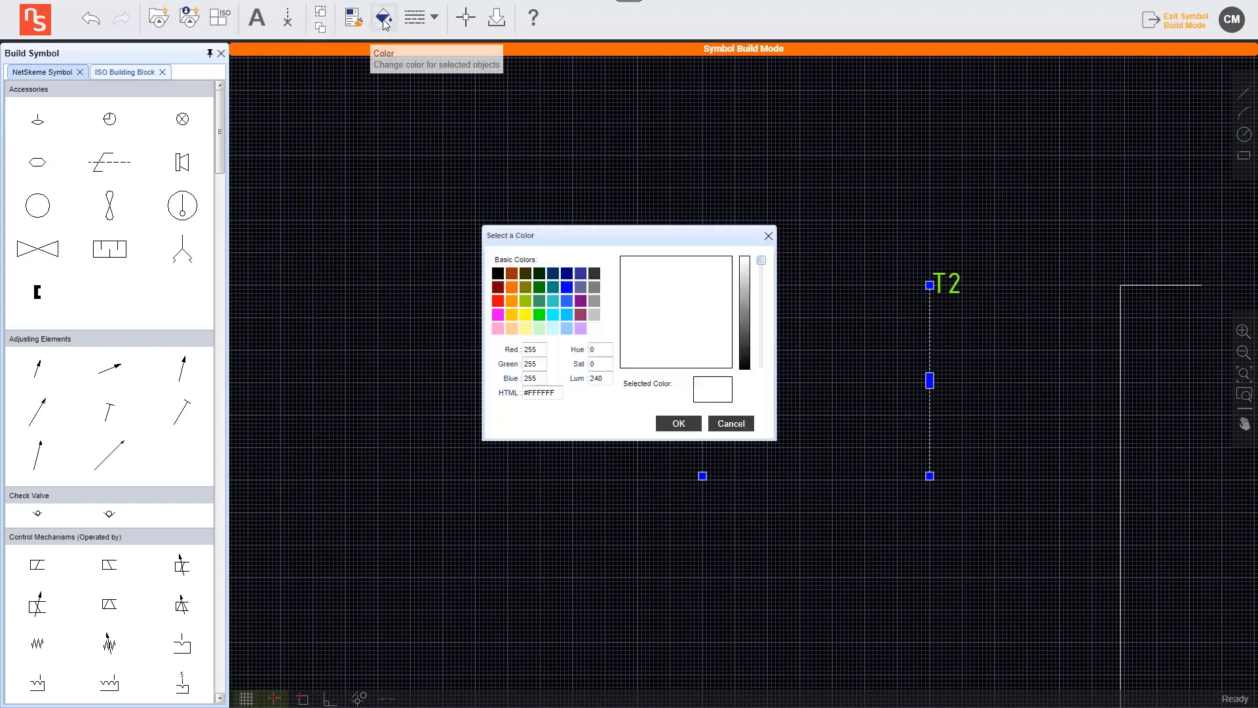
pyautogui.click(568, 315)
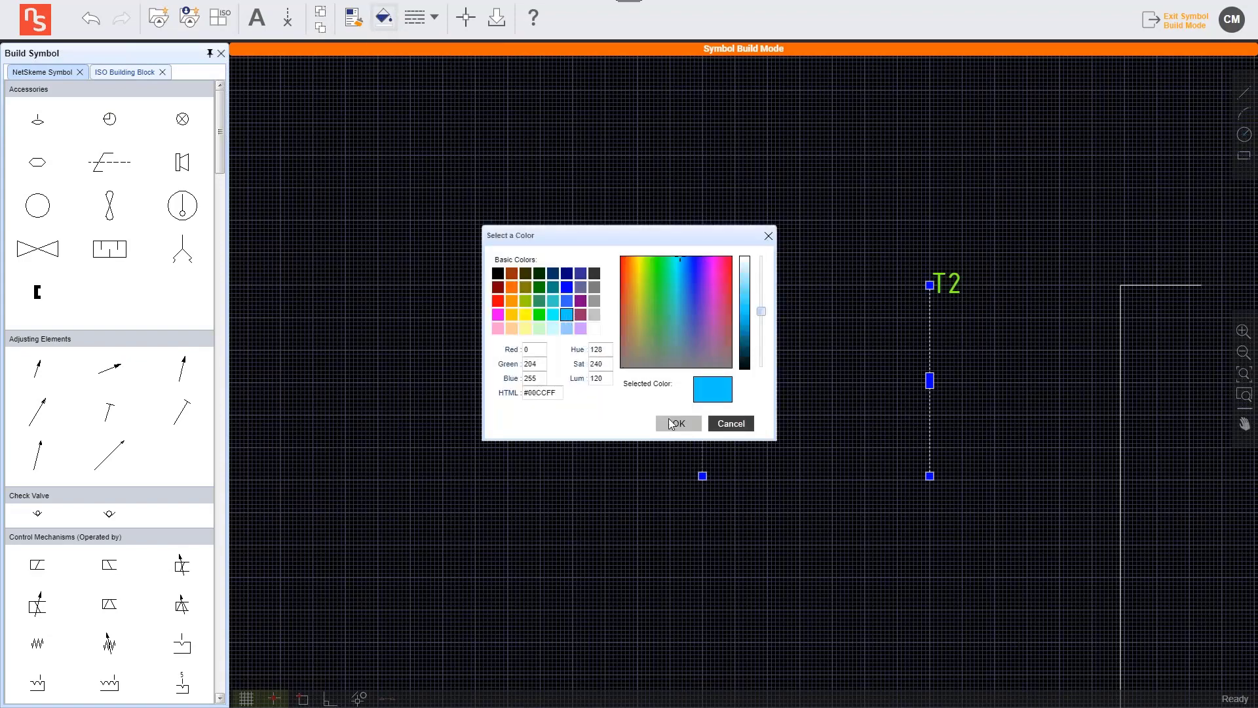
pyautogui.click(676, 423)
# Colour the reservoir's left wall, base line and both rim lines yellow
pyautogui.click(1120, 288)
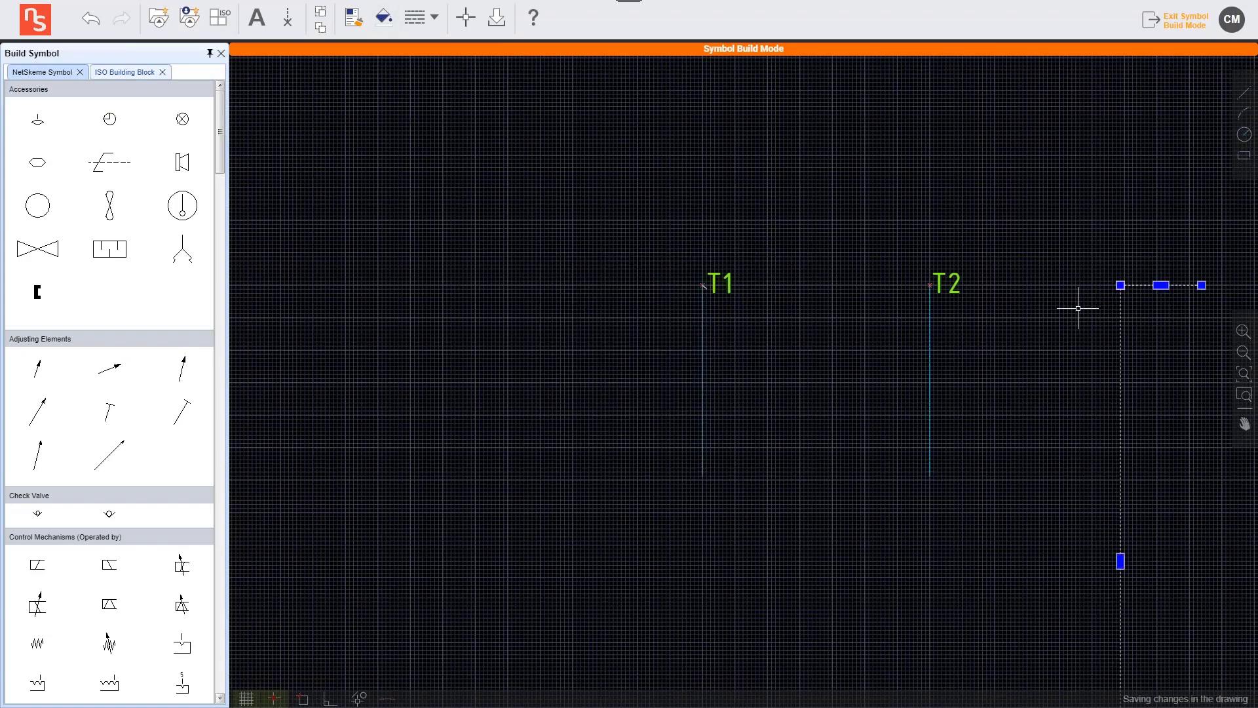
pyautogui.scroll(-4, 1075, 311)
pyautogui.moveTo(1135, 606); pyautogui.dragTo(420, 520)
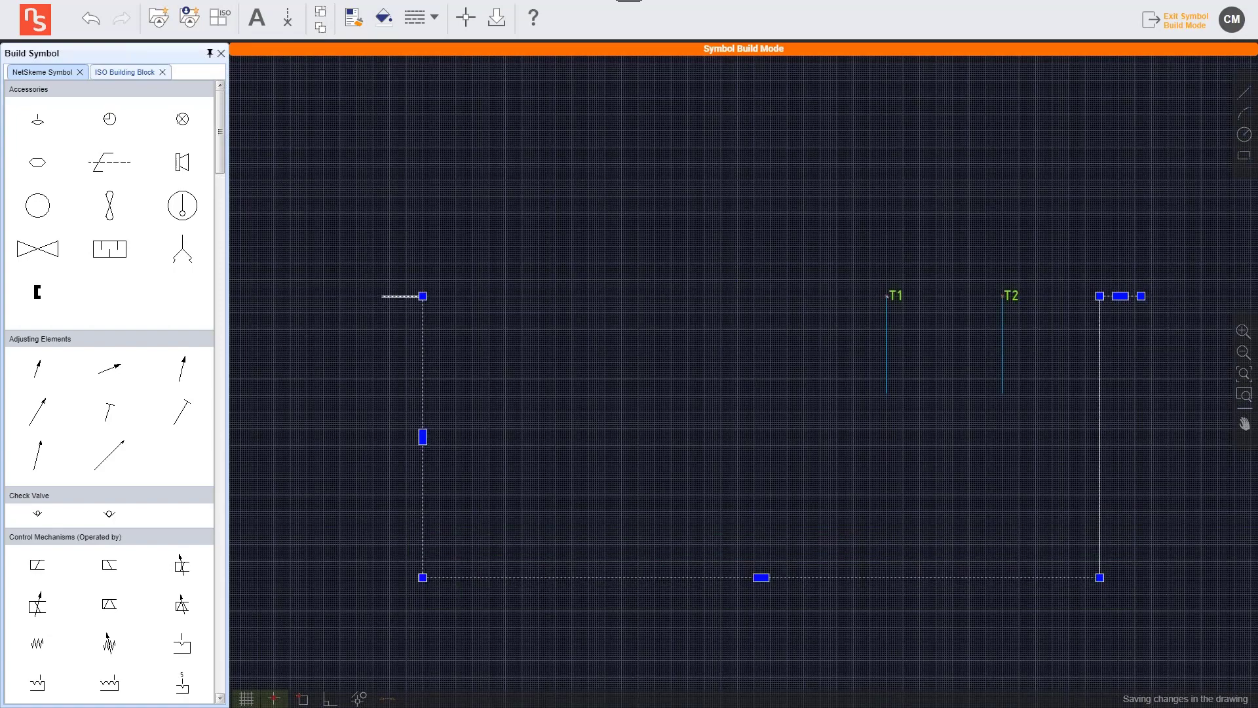
pyautogui.keyDown('shift'); pyautogui.click(399, 298); pyautogui.keyUp('shift')
pyautogui.click(384, 18)
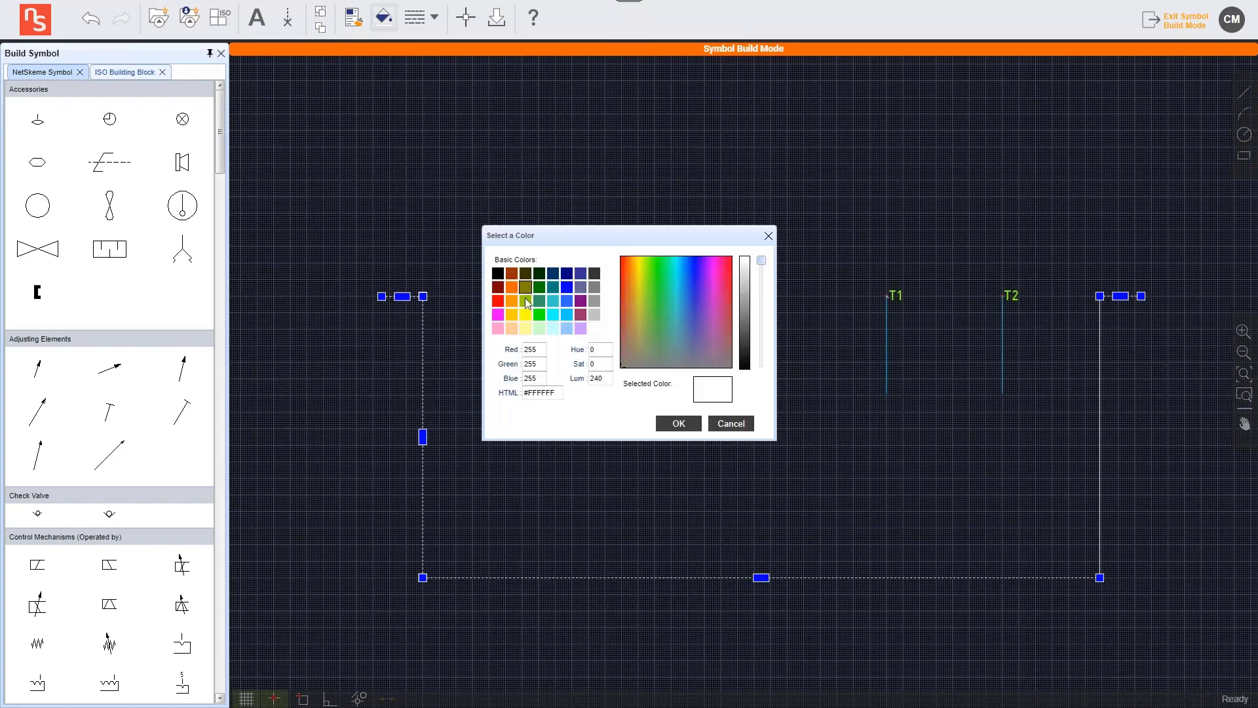
pyautogui.click(526, 317)
pyautogui.click(678, 424)
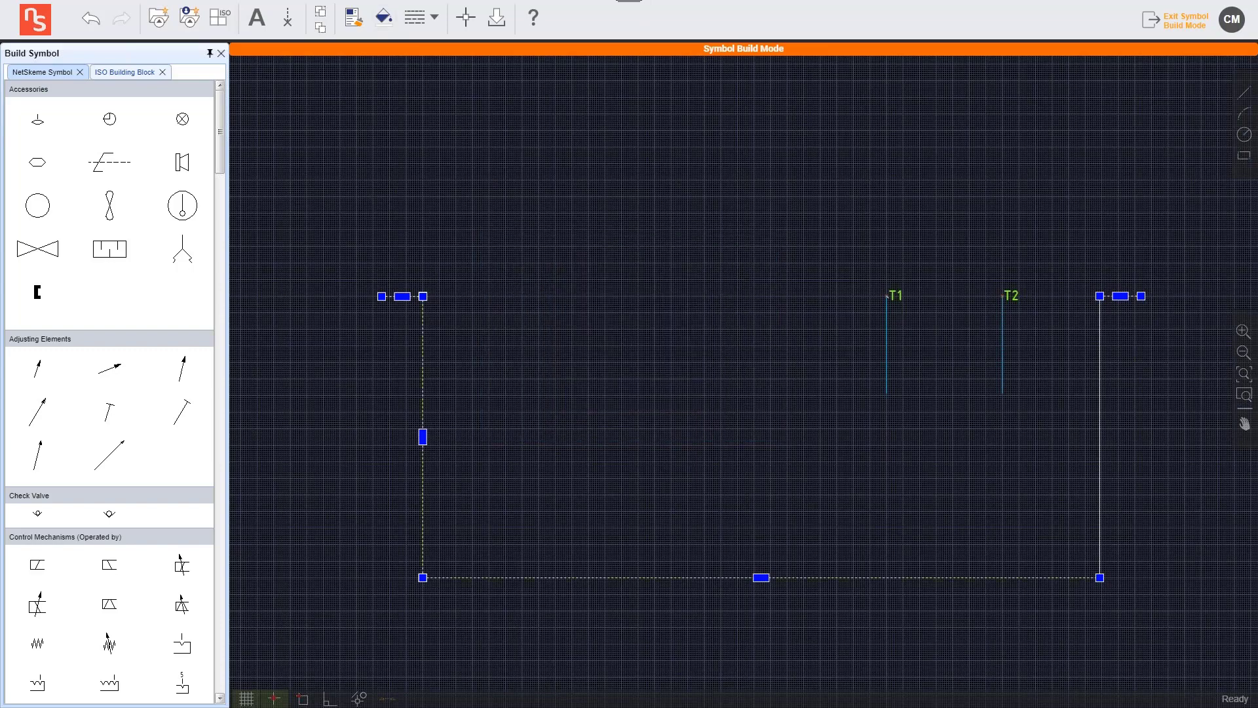
pyautogui.click(582, 225)
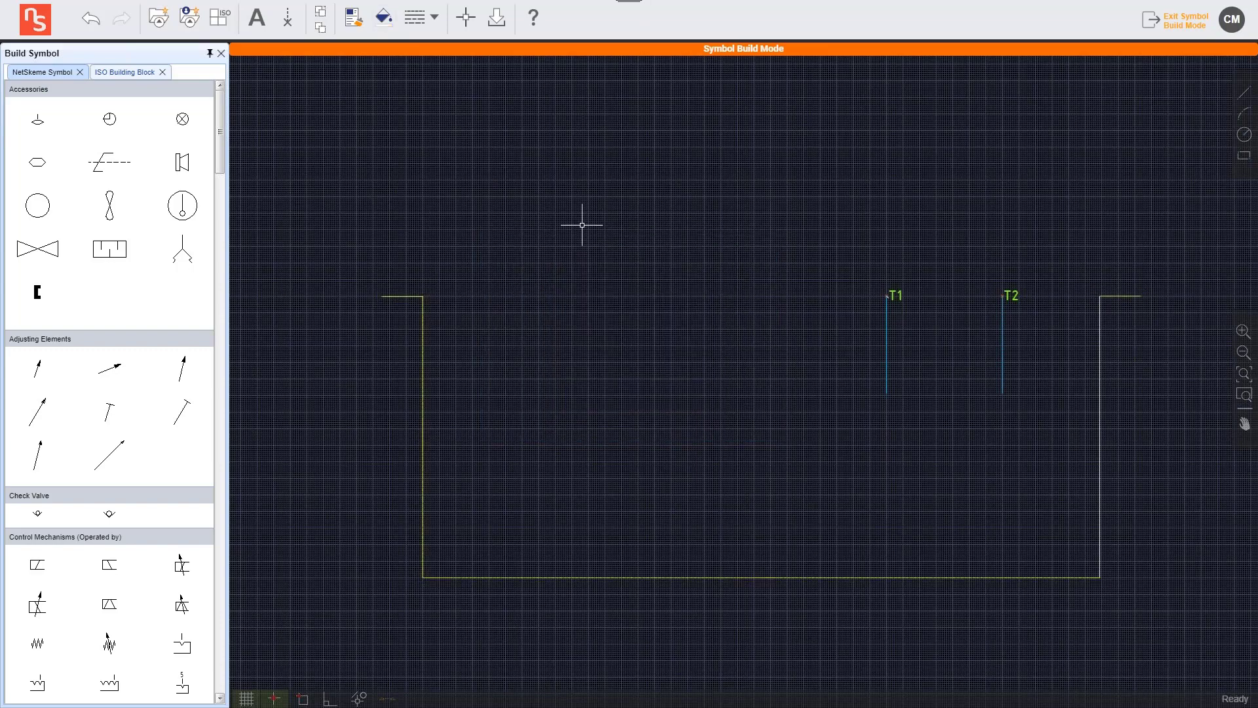
# Colour the reservoir's right wall line yellow to match the rest of the outline
pyautogui.click(1106, 325)
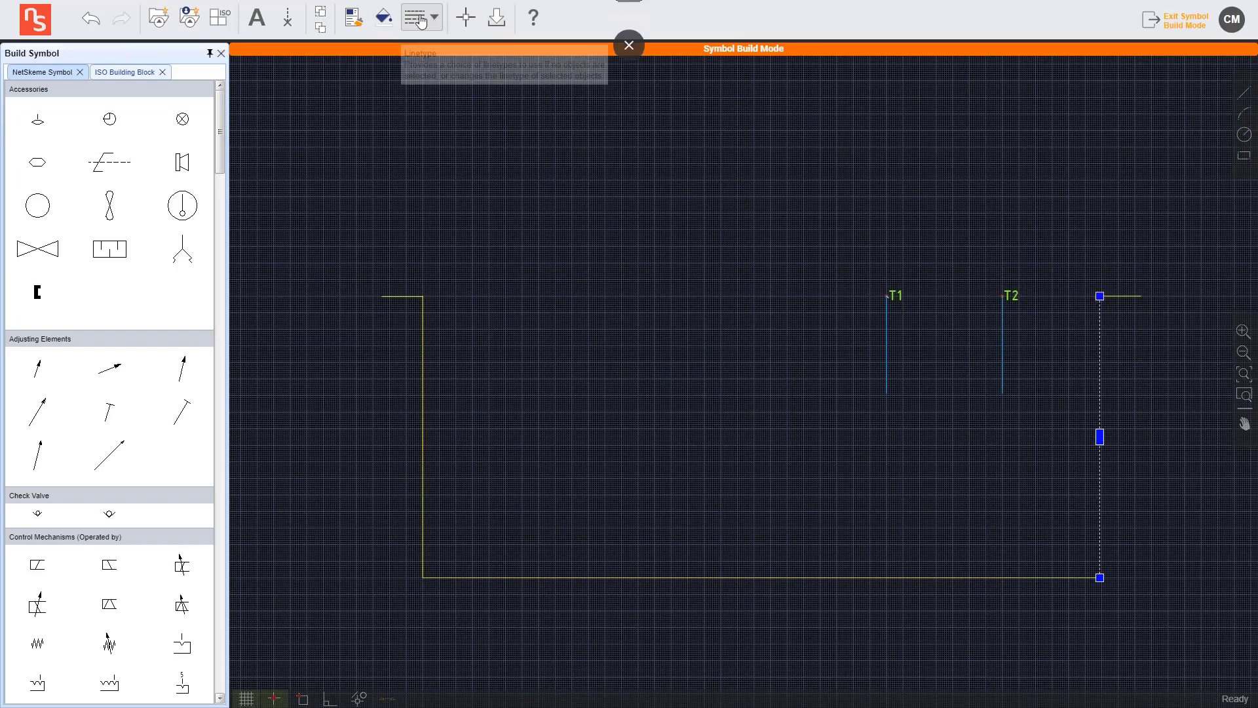
pyautogui.click(384, 18)
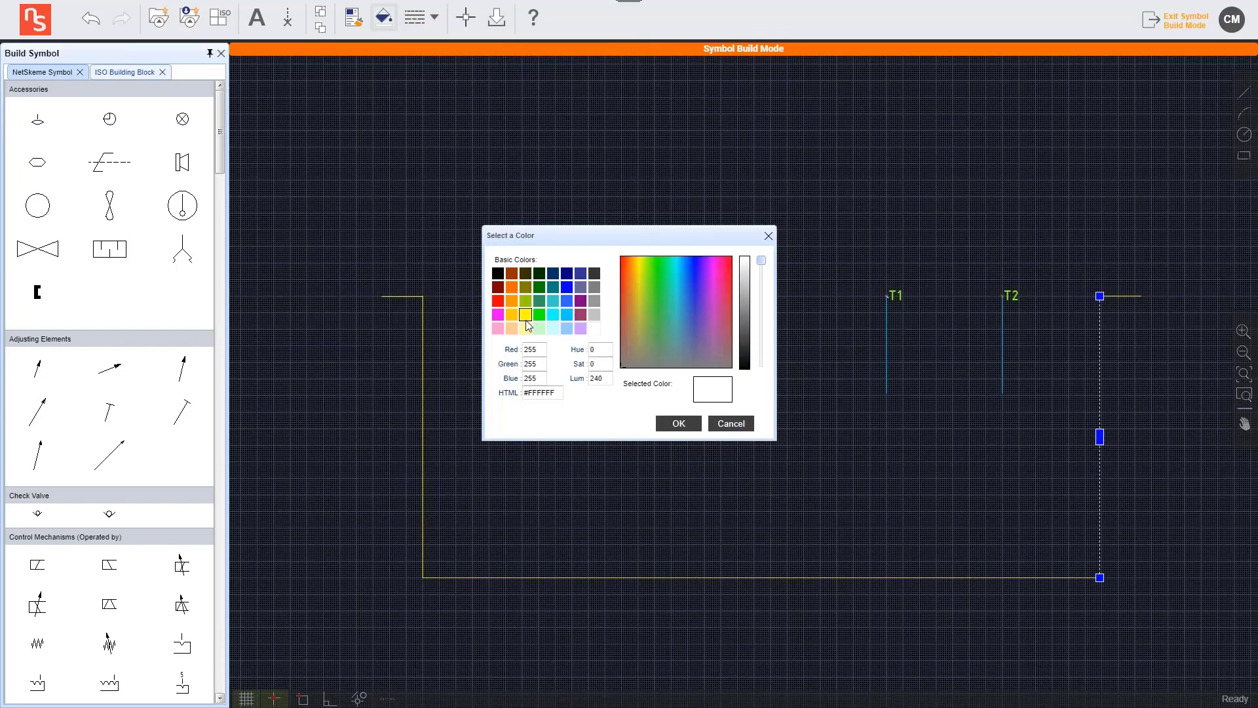
pyautogui.click(527, 318)
pyautogui.click(681, 425)
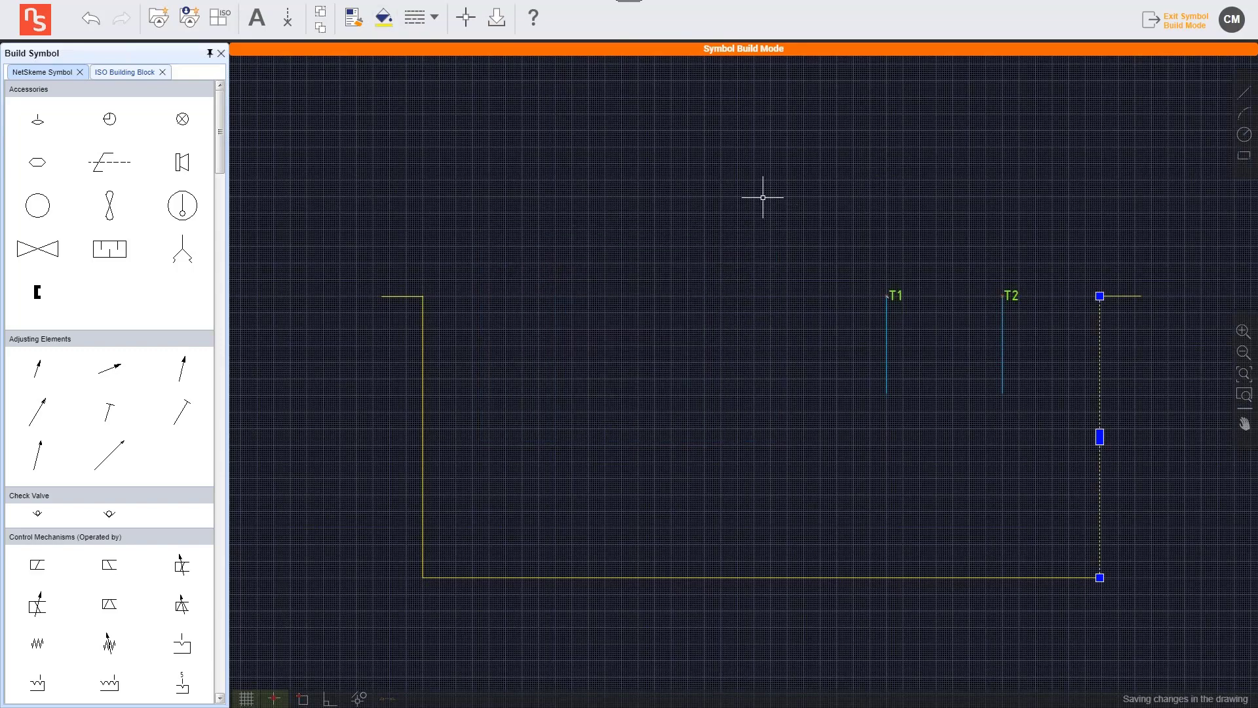
pyautogui.press('Escape')
# View the ISO Building Block symbol categories available in build mode
pyautogui.moveTo(220, 126); pyautogui.dragTo(242, 216)
pyautogui.click(124, 72)
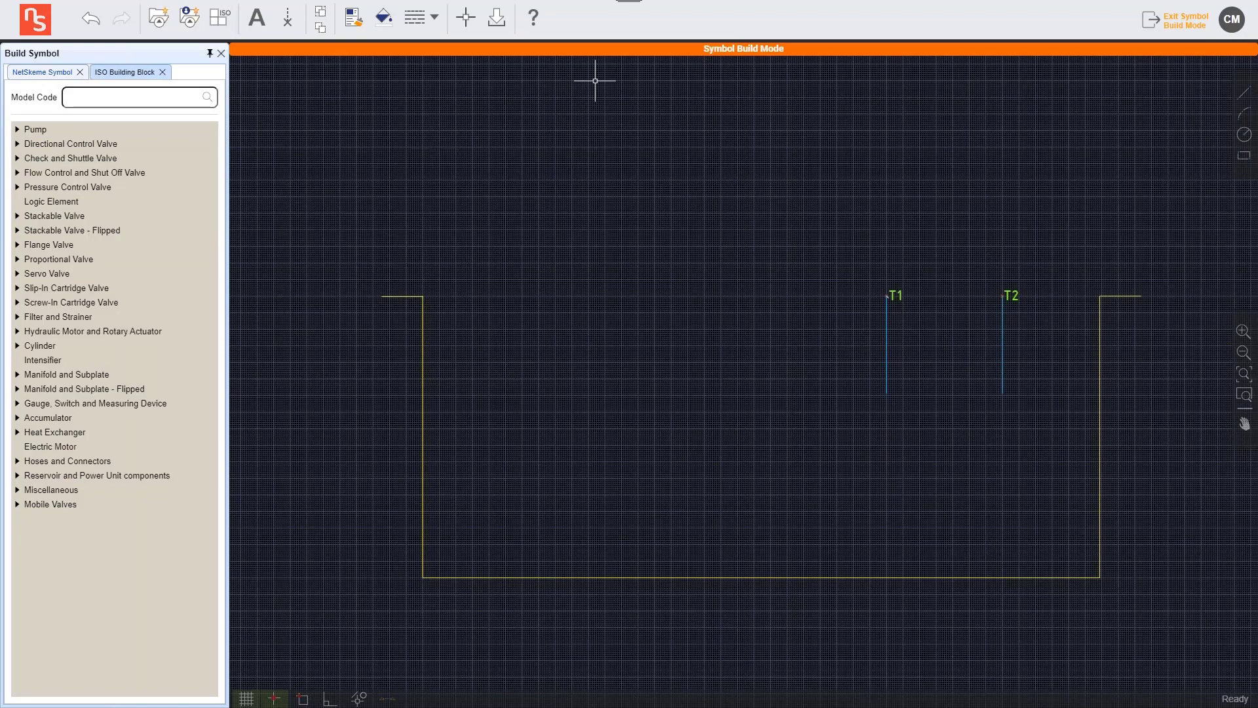
pyautogui.click(496, 18)
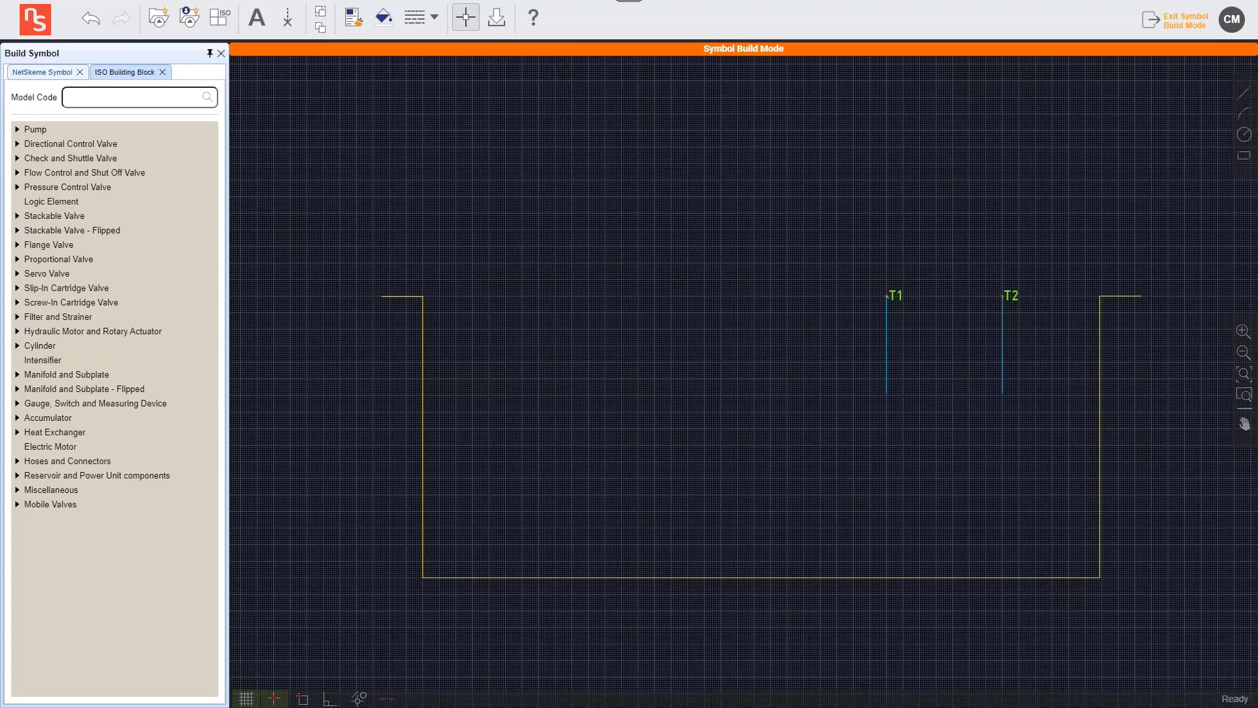
# Exit symbol build mode and save the custom symbol as RESERVOIR in the IFPE folder
pyautogui.click(1175, 26)
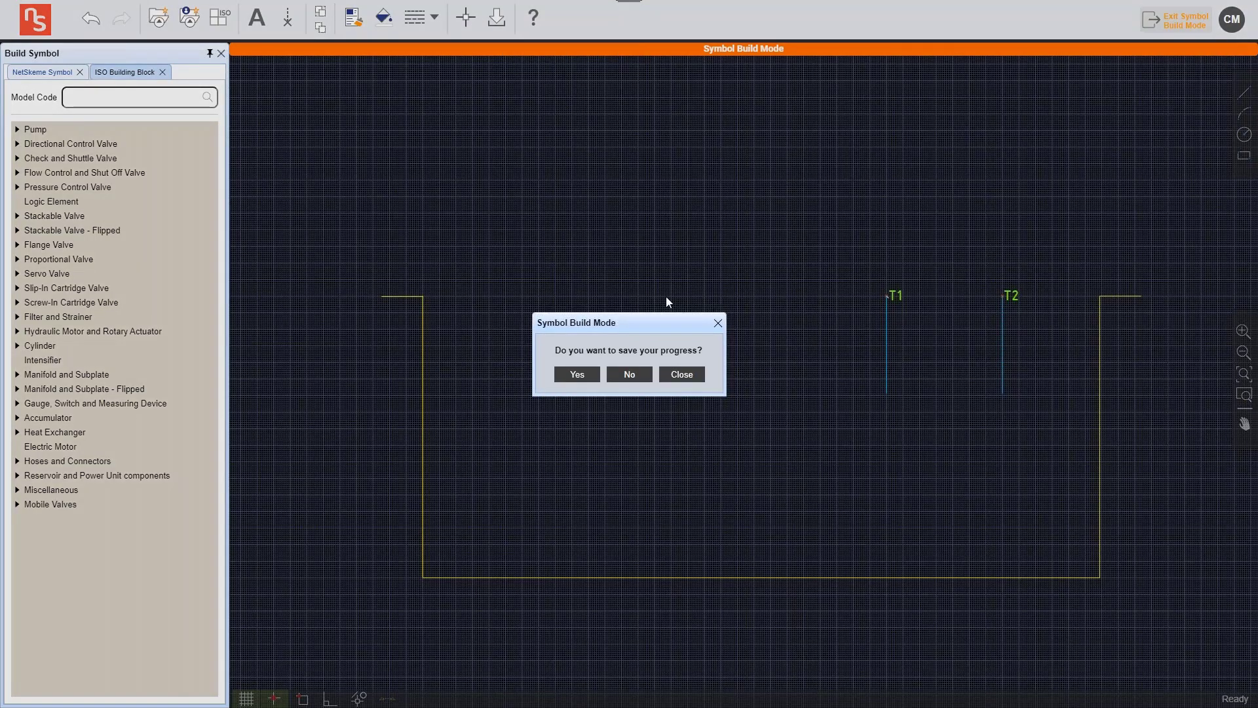
pyautogui.click(576, 375)
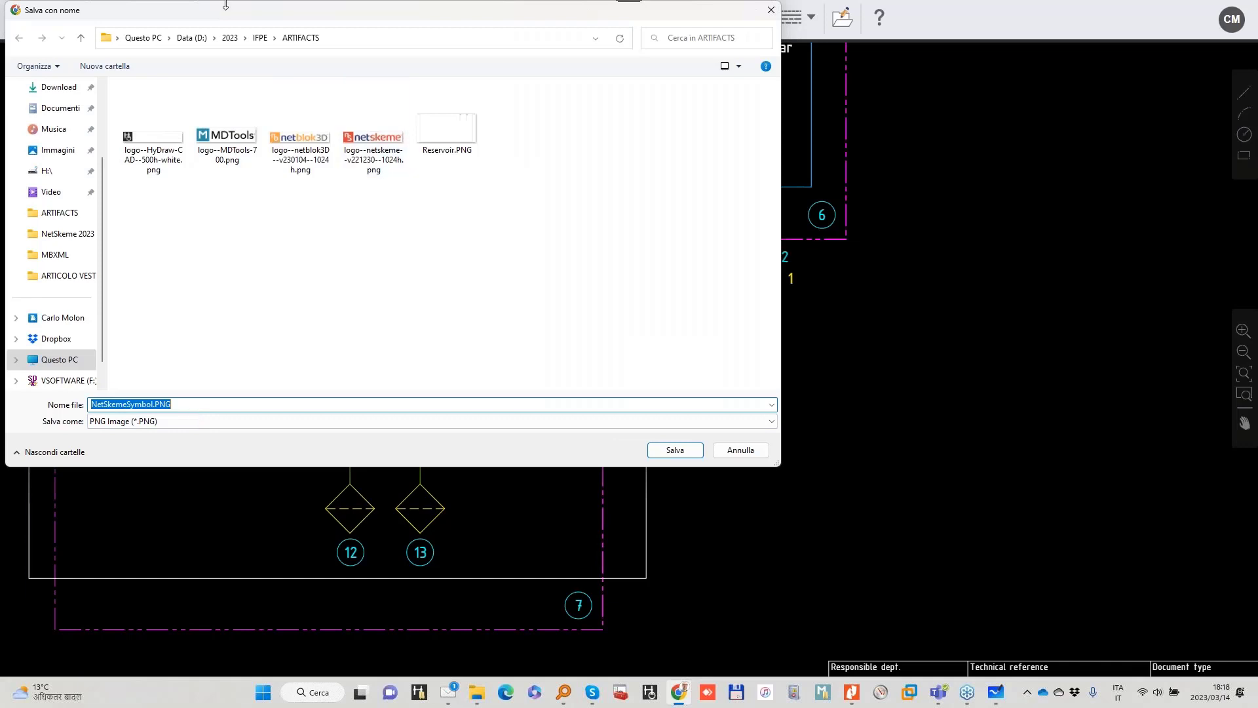
pyautogui.click(260, 38)
pyautogui.write('RESERVOIR')
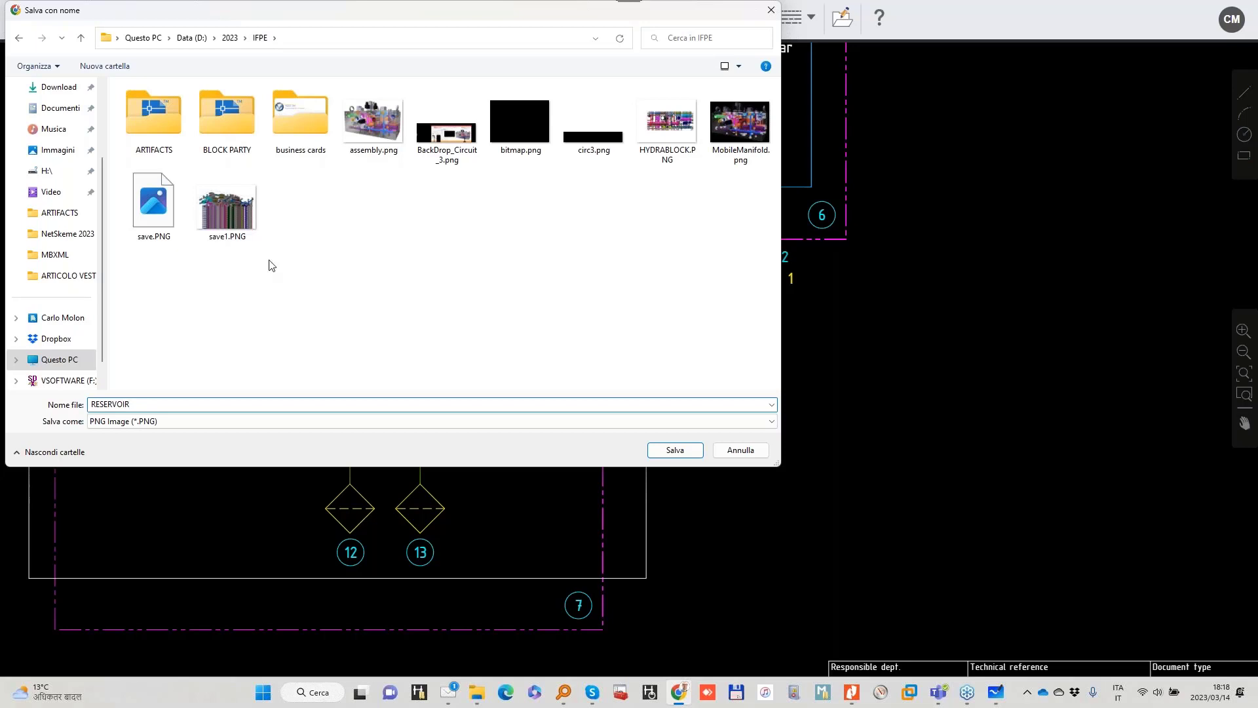
pyautogui.click(693, 450)
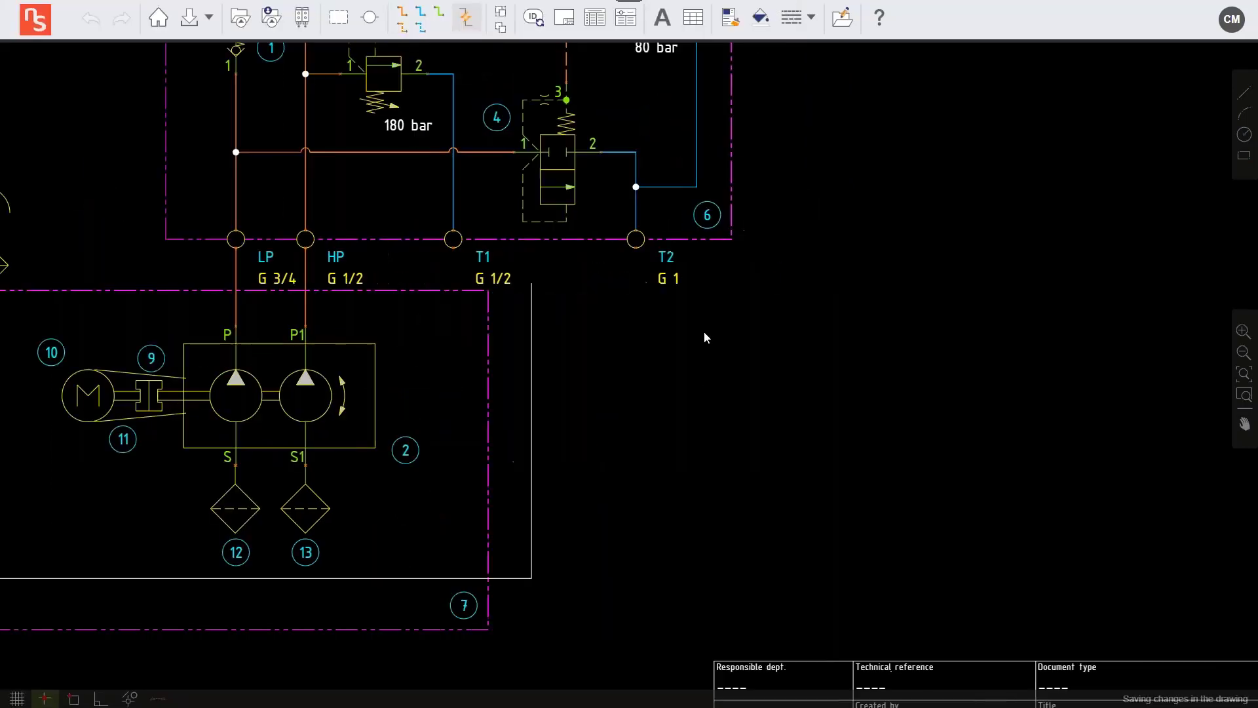
# Delete the old tank outline's white right vertical line and its base line
pyautogui.click(533, 412)
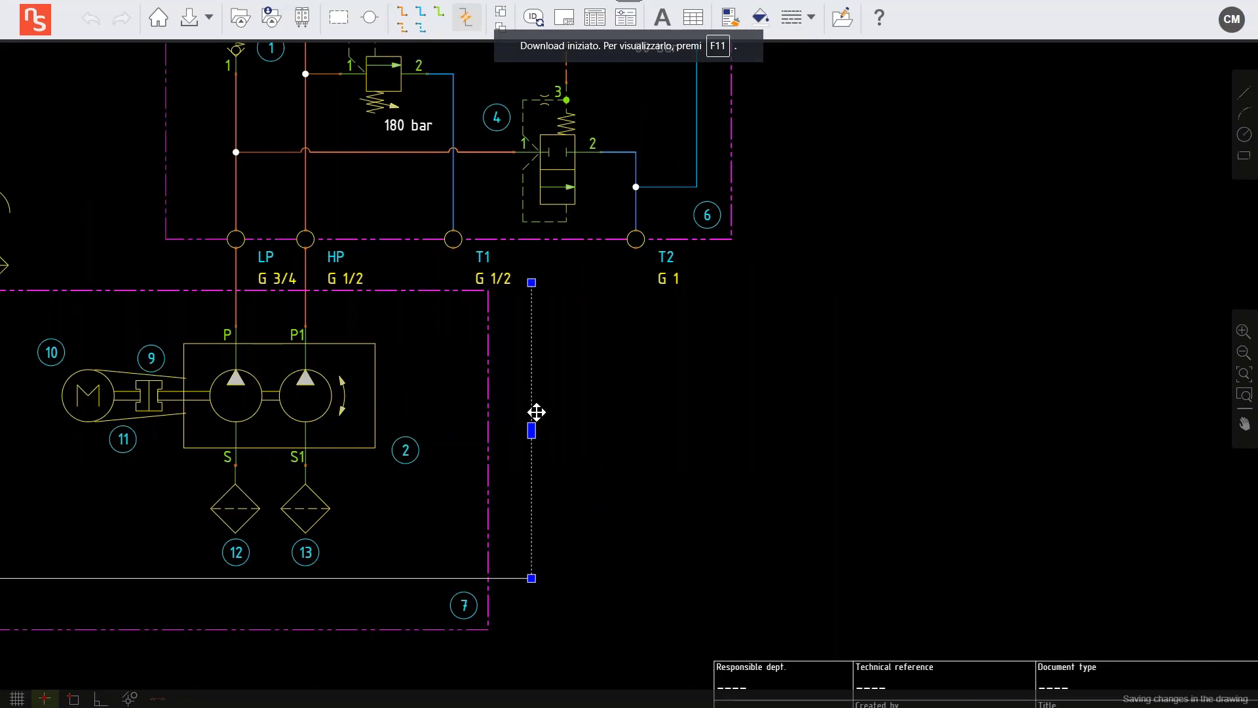
pyautogui.press('Delete')
pyautogui.moveTo(621, 427); pyautogui.dragTo(1027, 411)
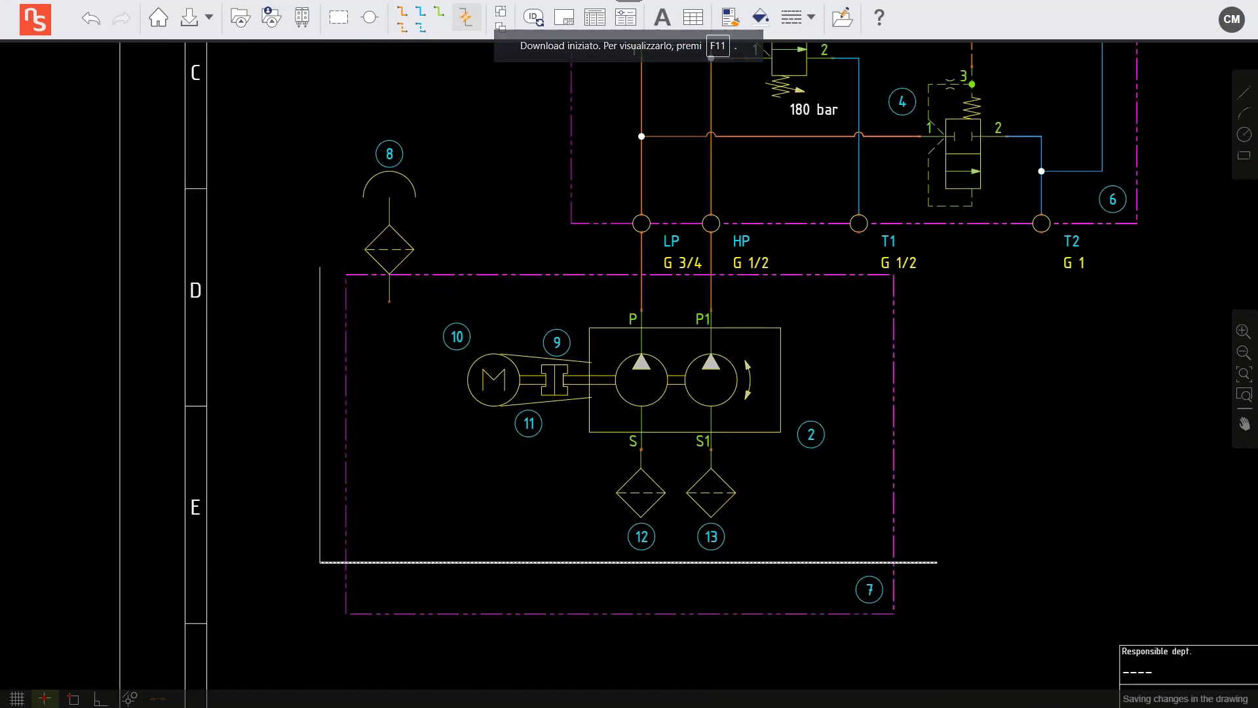
pyautogui.click(786, 562)
pyautogui.press('Delete')
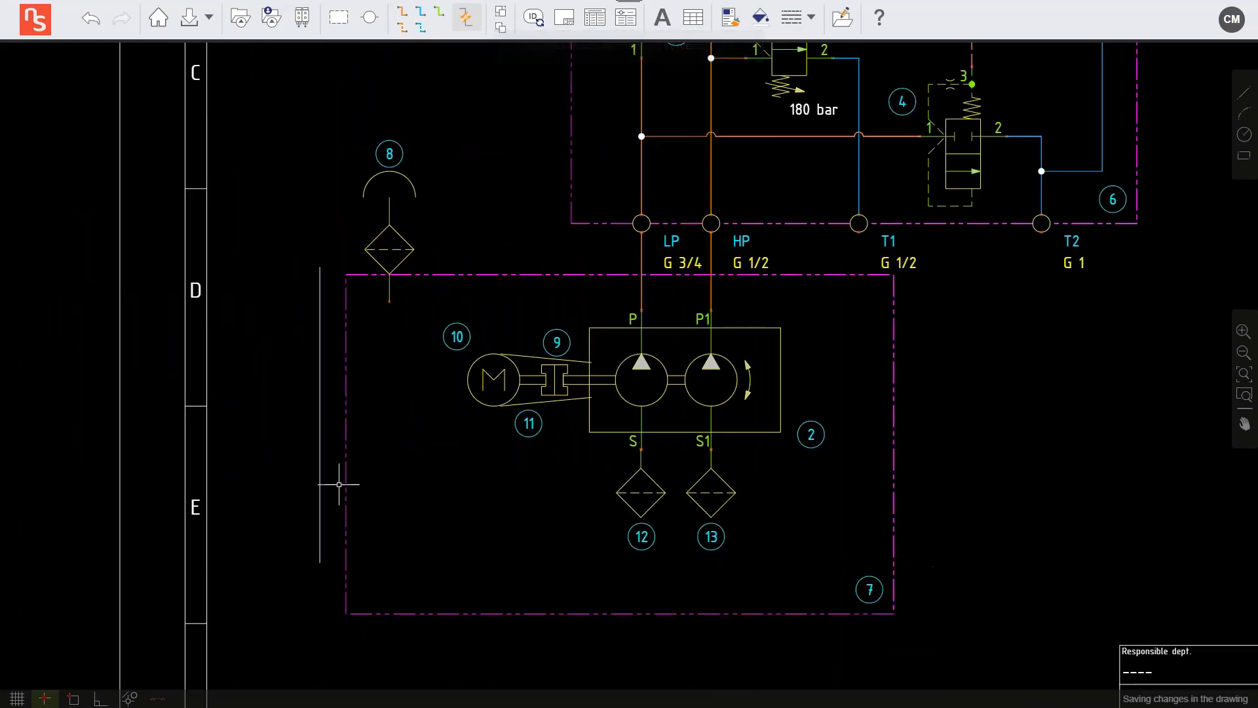
# Insert the custom symbol RESERVOIR.PNG from the IFPE folder around the pump group, with its T1 connection just below manifold port T1
pyautogui.click(272, 22)
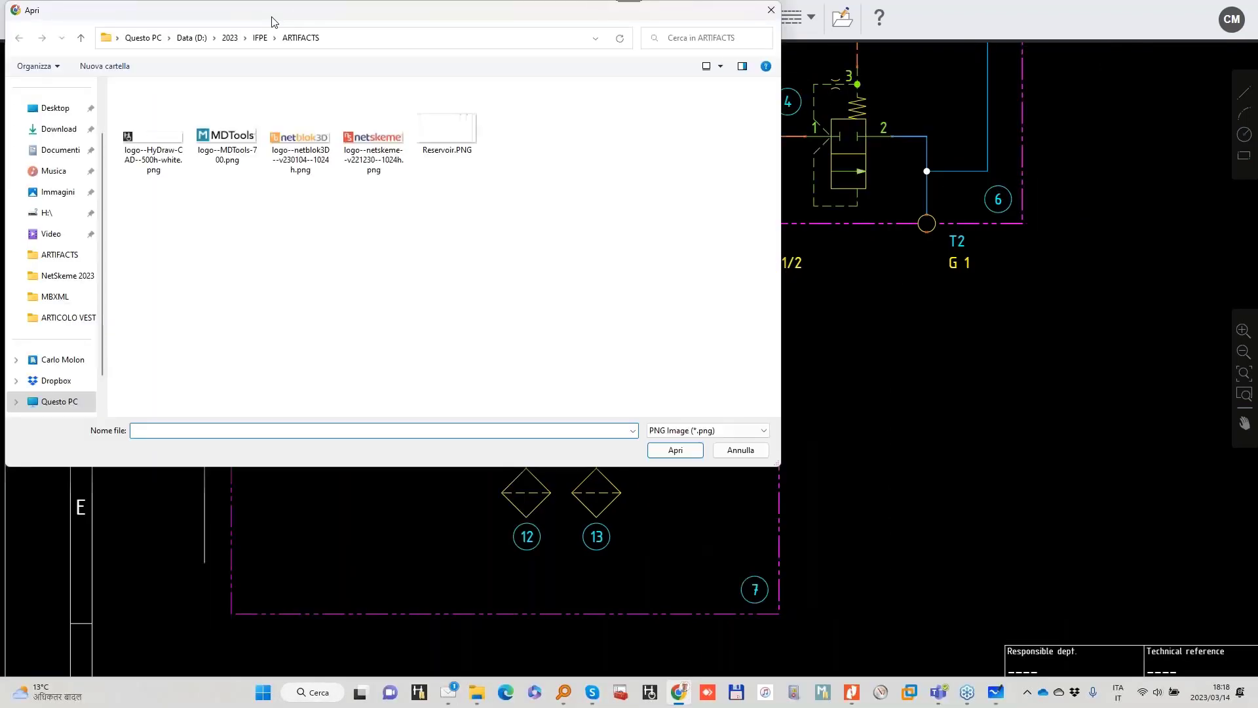
pyautogui.click(261, 37)
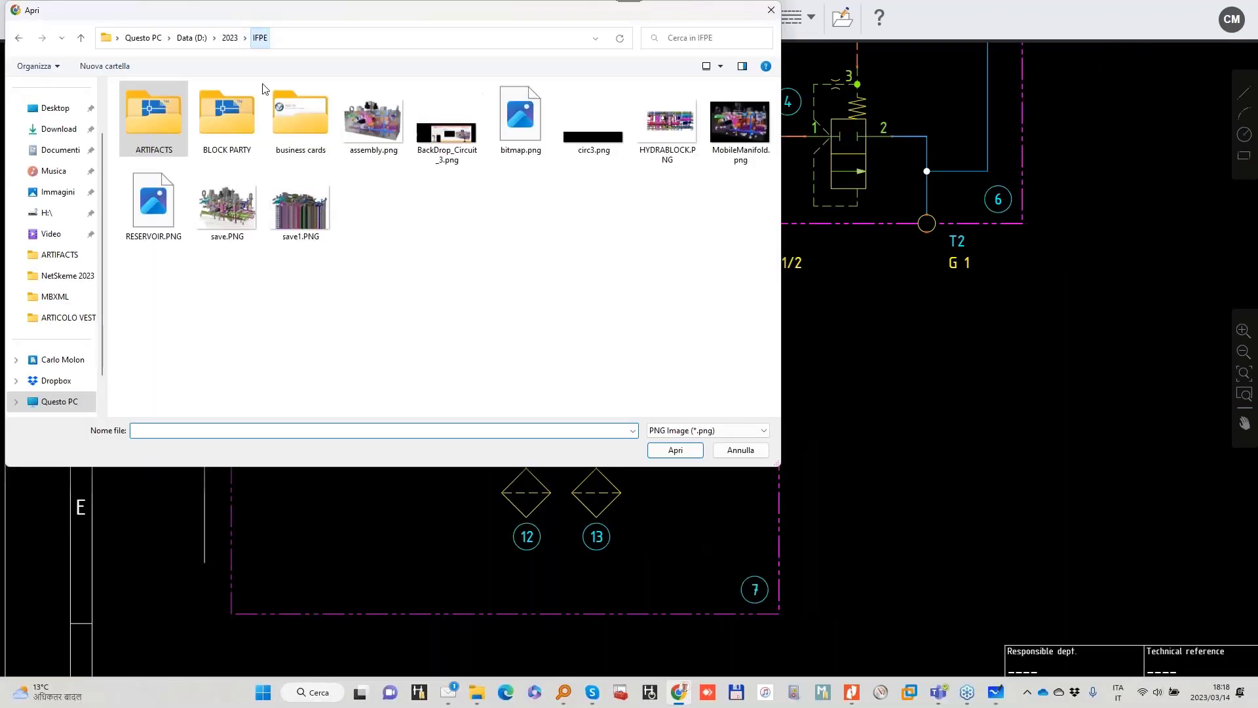
pyautogui.doubleClick(152, 209)
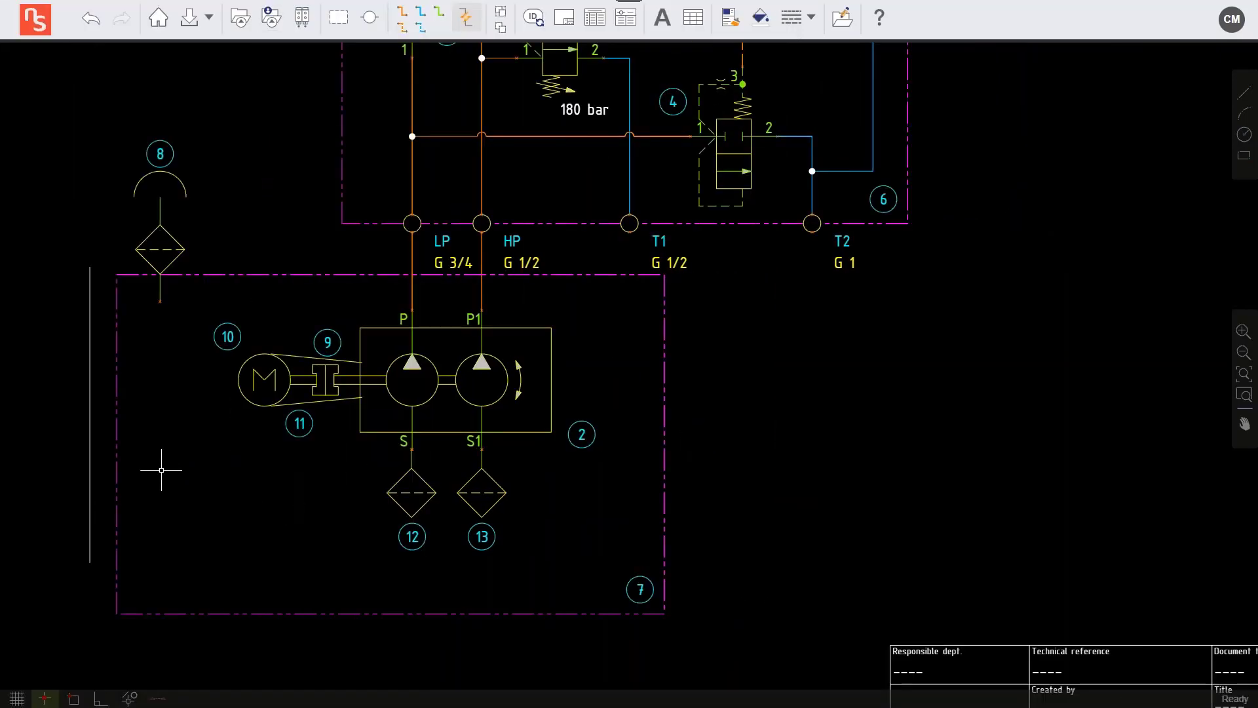
pyautogui.click(637, 319)
# Delete the dashed enclosure 7 around the pump group and the old tank outline's remaining white vertical line
pyautogui.click(615, 271)
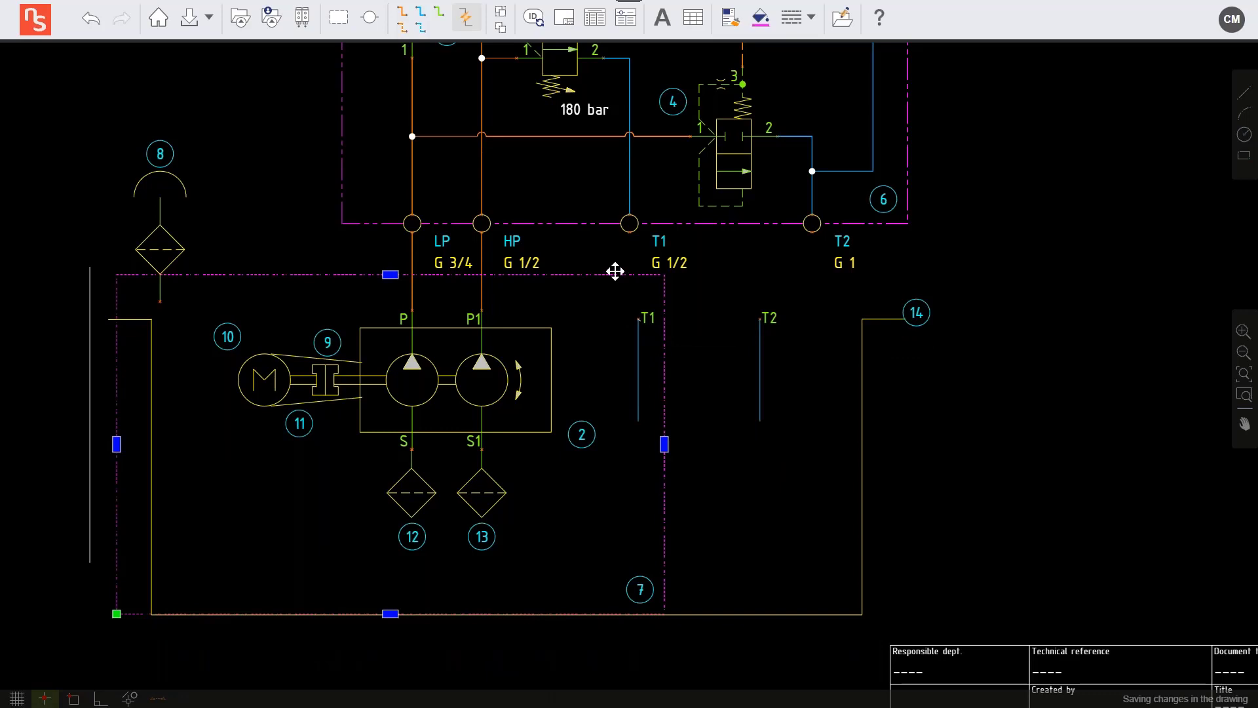
pyautogui.press('Delete')
pyautogui.click(90, 289)
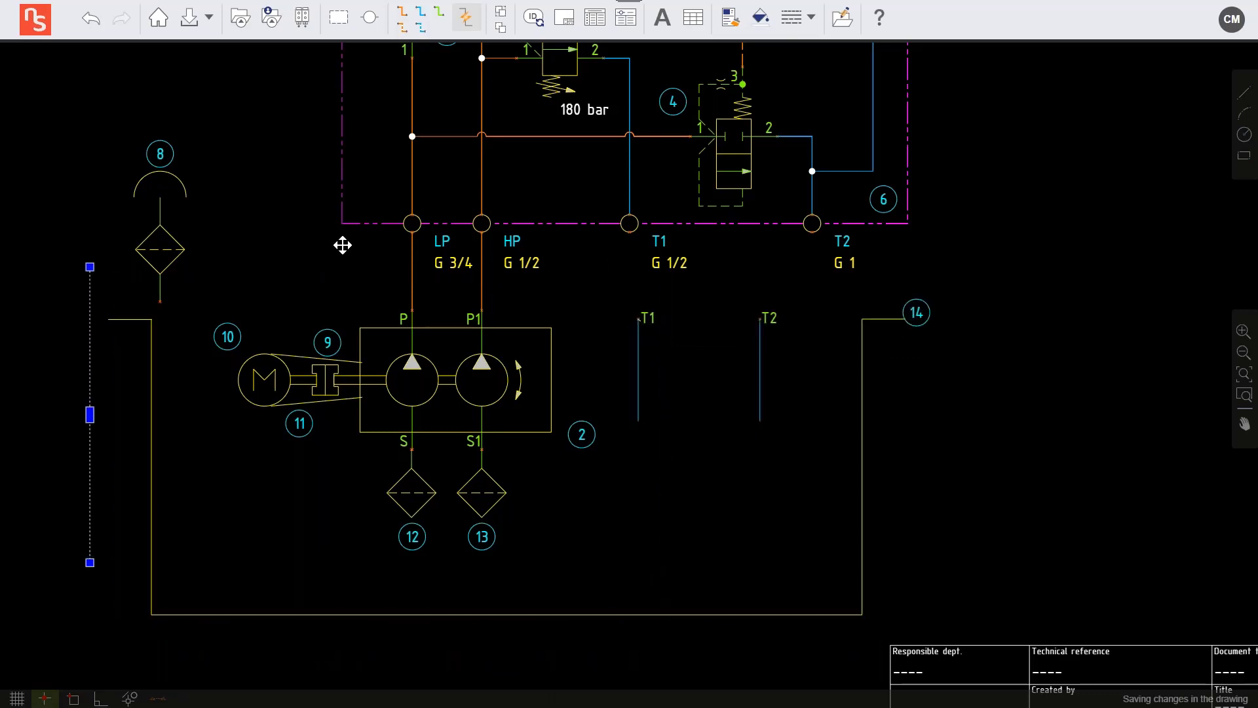
pyautogui.press('Delete')
# Draw blue tank lines from manifold ports T1 and T2 to the reservoir's T1 and T2 connections
pyautogui.click(420, 11)
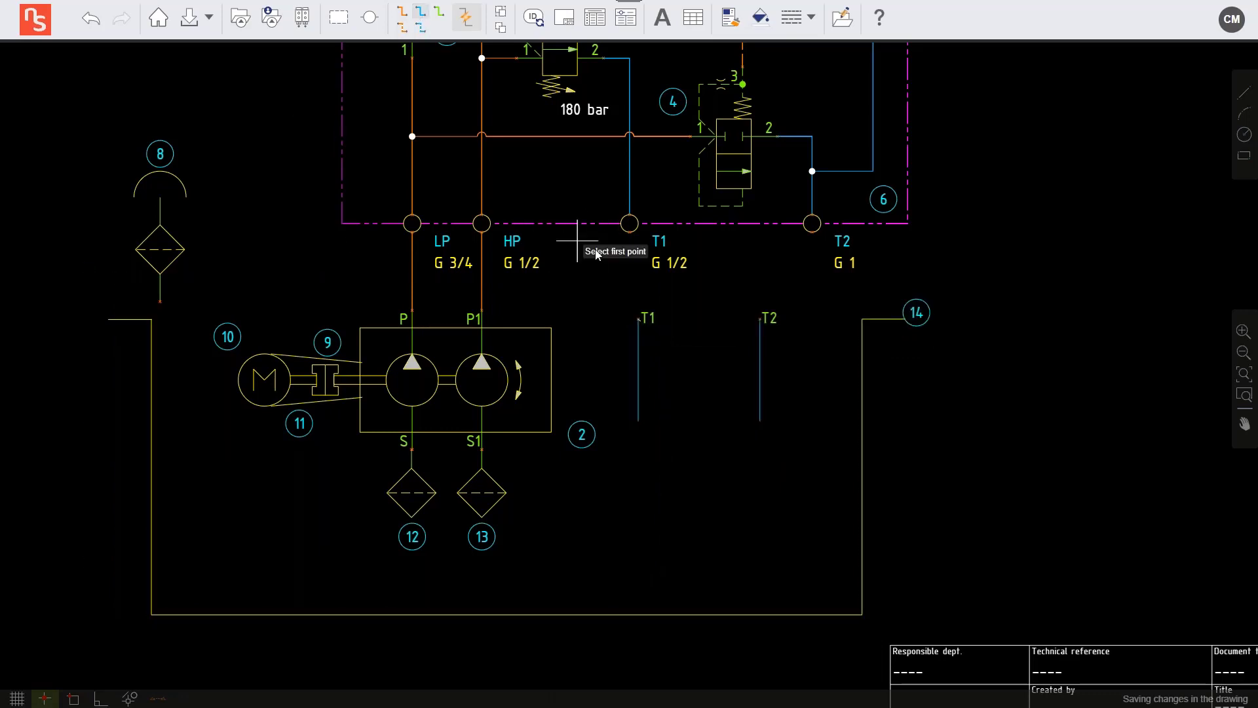
pyautogui.click(629, 231)
pyautogui.click(637, 318)
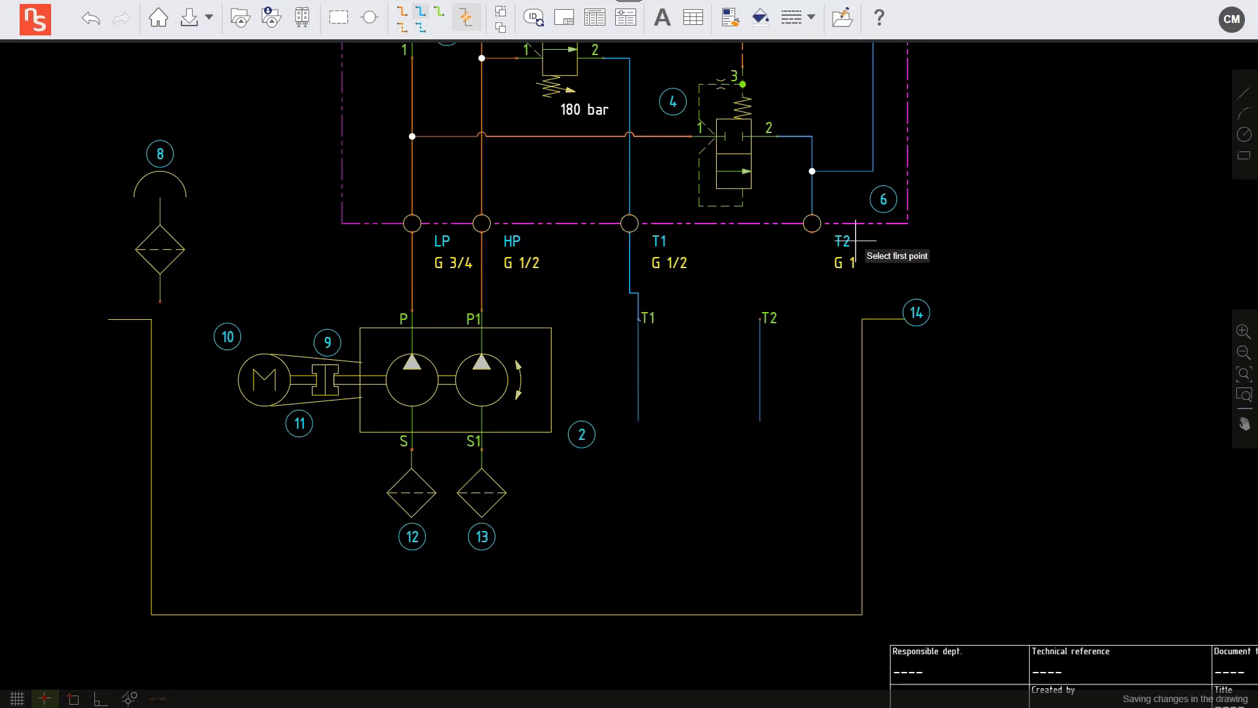
pyautogui.click(811, 232)
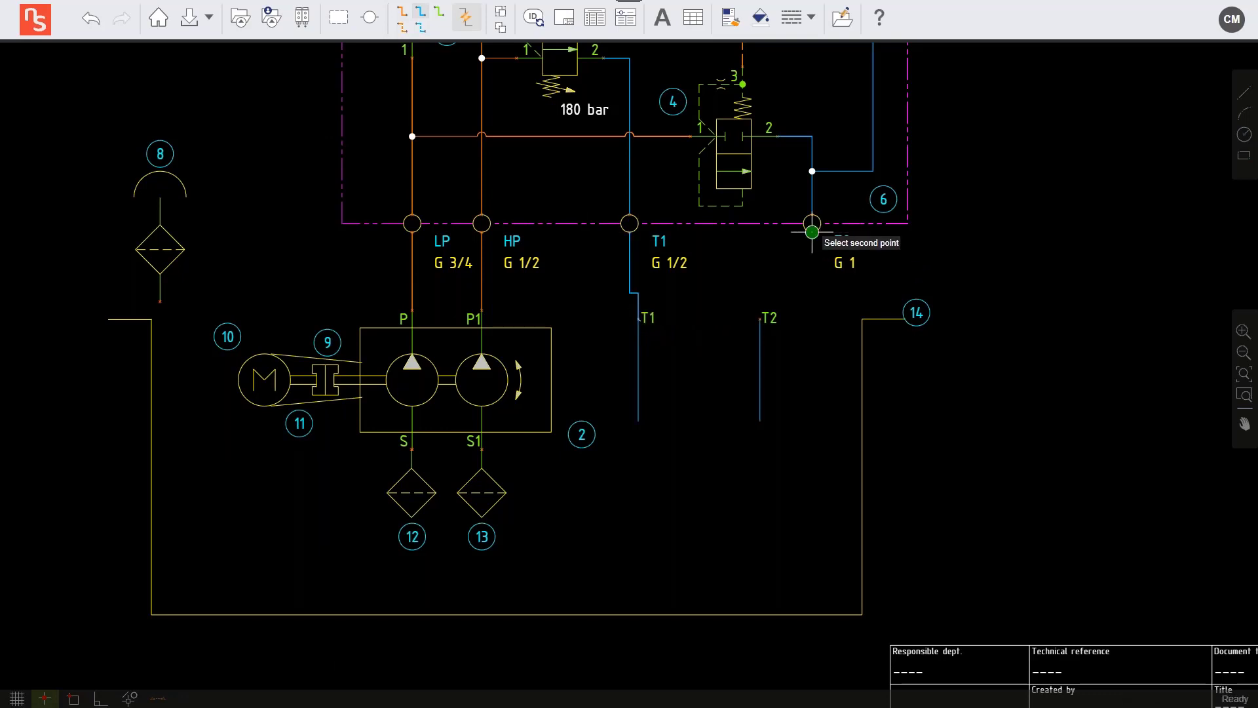
pyautogui.click(760, 319)
pyautogui.press('Escape')
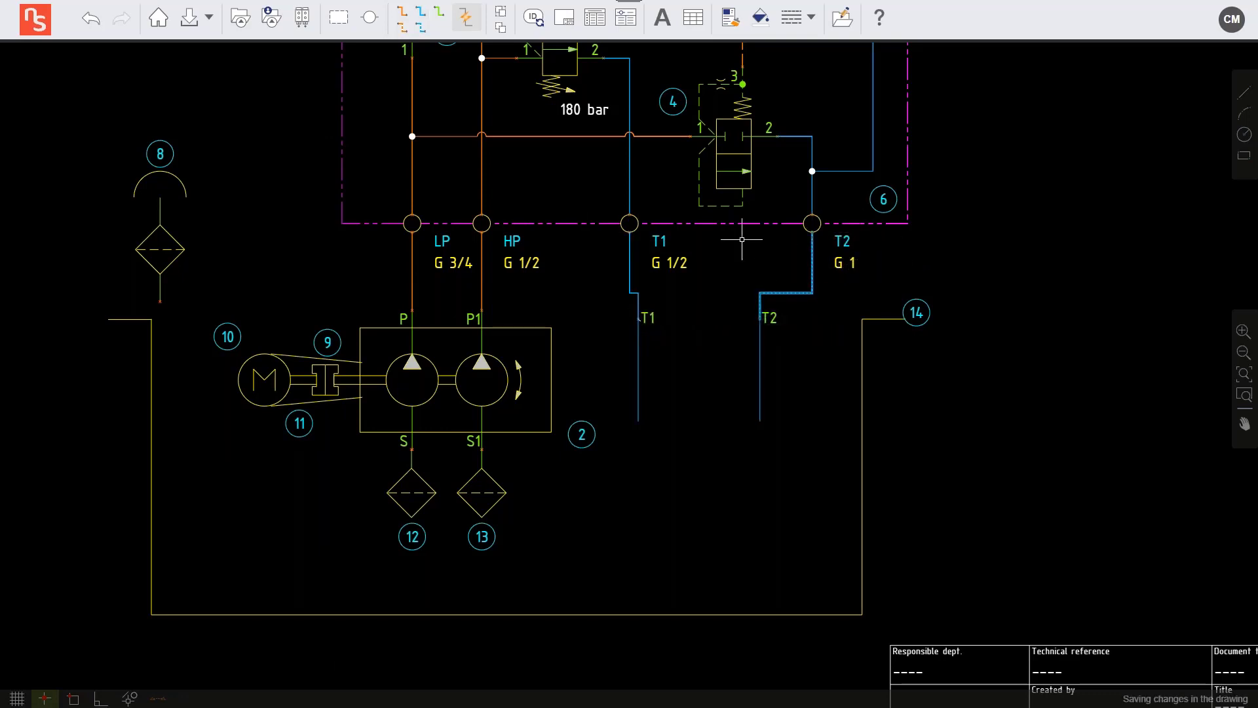
# Shift valve 4 to the left and place its item balloon above the valve
pyautogui.moveTo(753, 201); pyautogui.dragTo(729, 391)
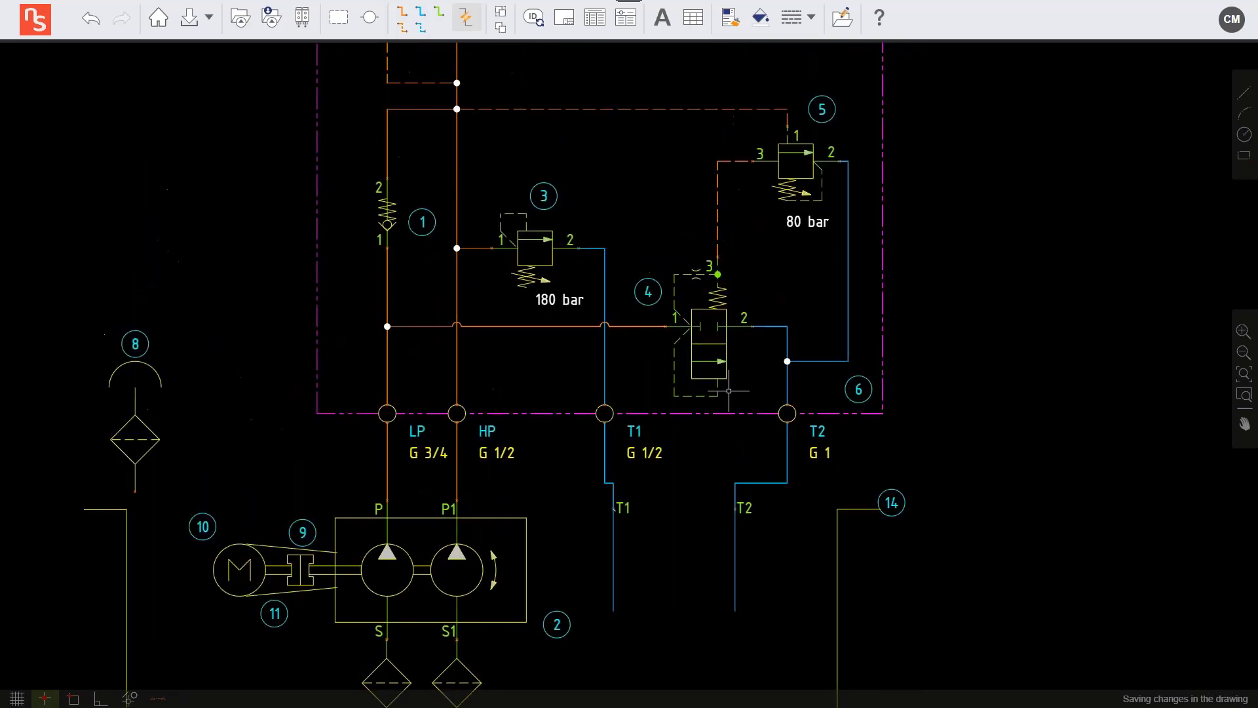
pyautogui.click(714, 353)
pyautogui.press('Left')
pyautogui.press('Left')
pyautogui.press('Left')
pyautogui.press('Left')
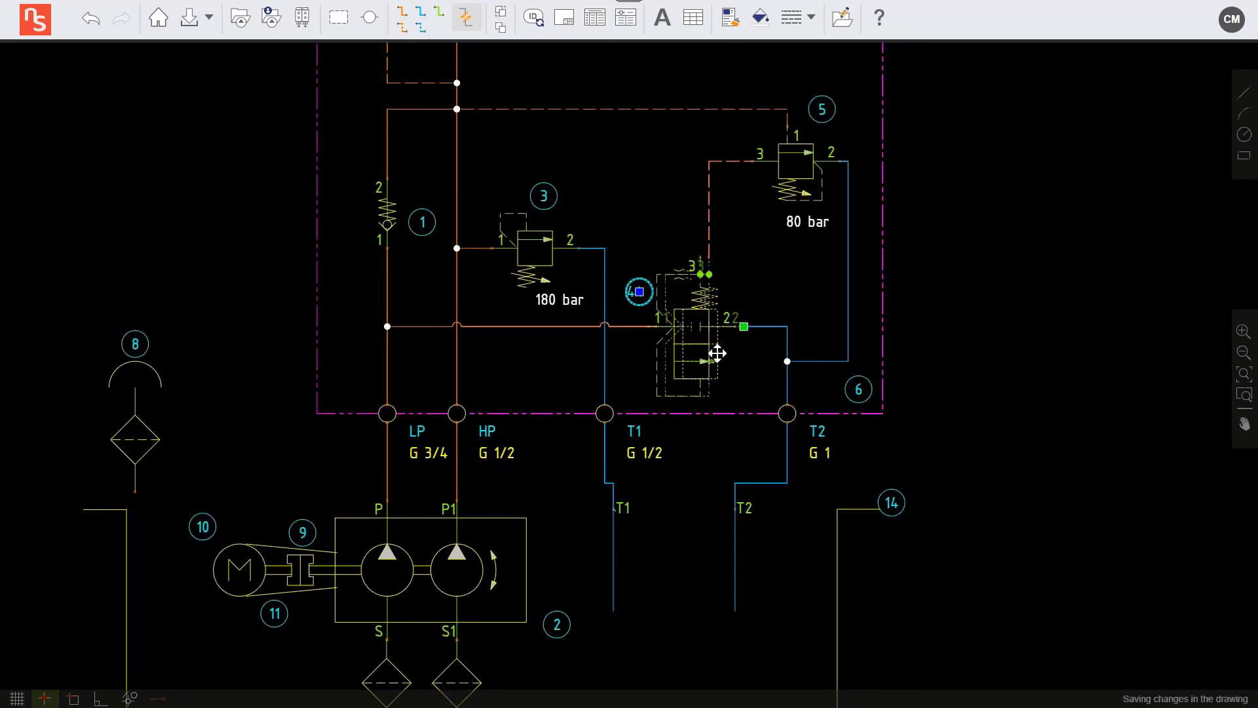
pyautogui.click(647, 239)
# Move manifold port T2 left until it lines up vertically with the reservoir's T2 connection
pyautogui.click(787, 413)
pyautogui.press('Left')
pyautogui.press('Left')
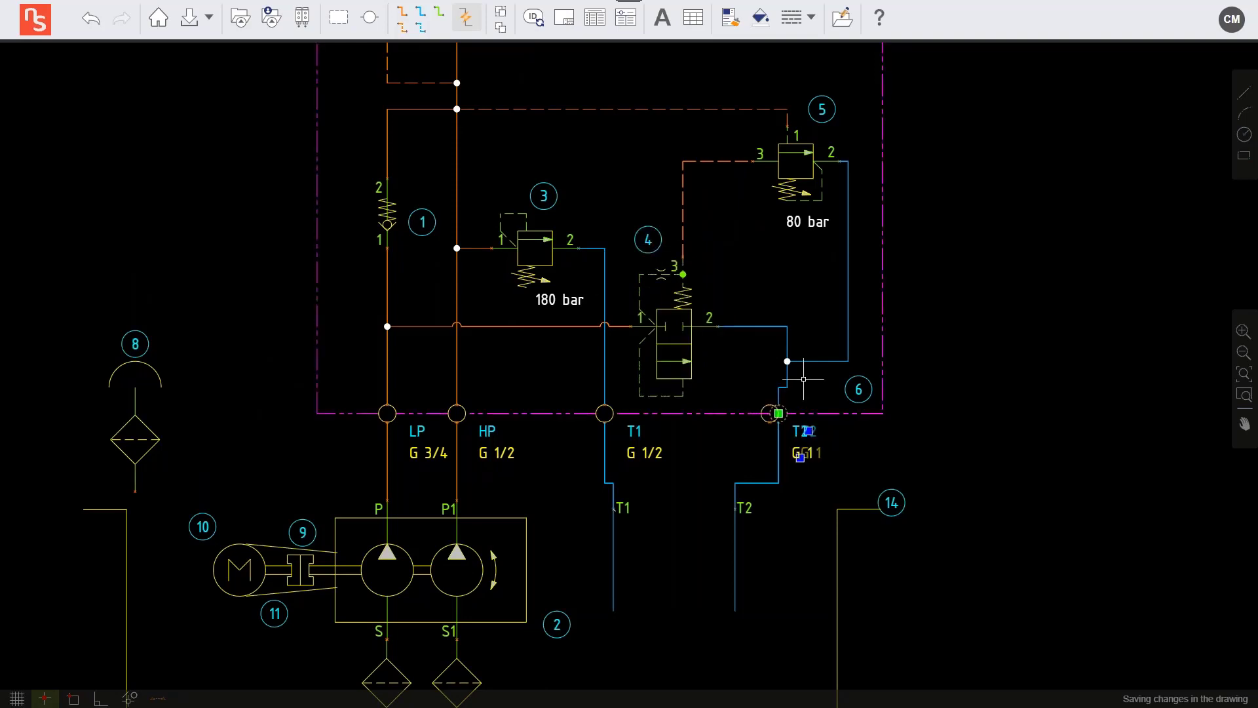
pyautogui.press('Left')
pyautogui.press('Left')
pyautogui.press('Left')
pyautogui.press('Left')
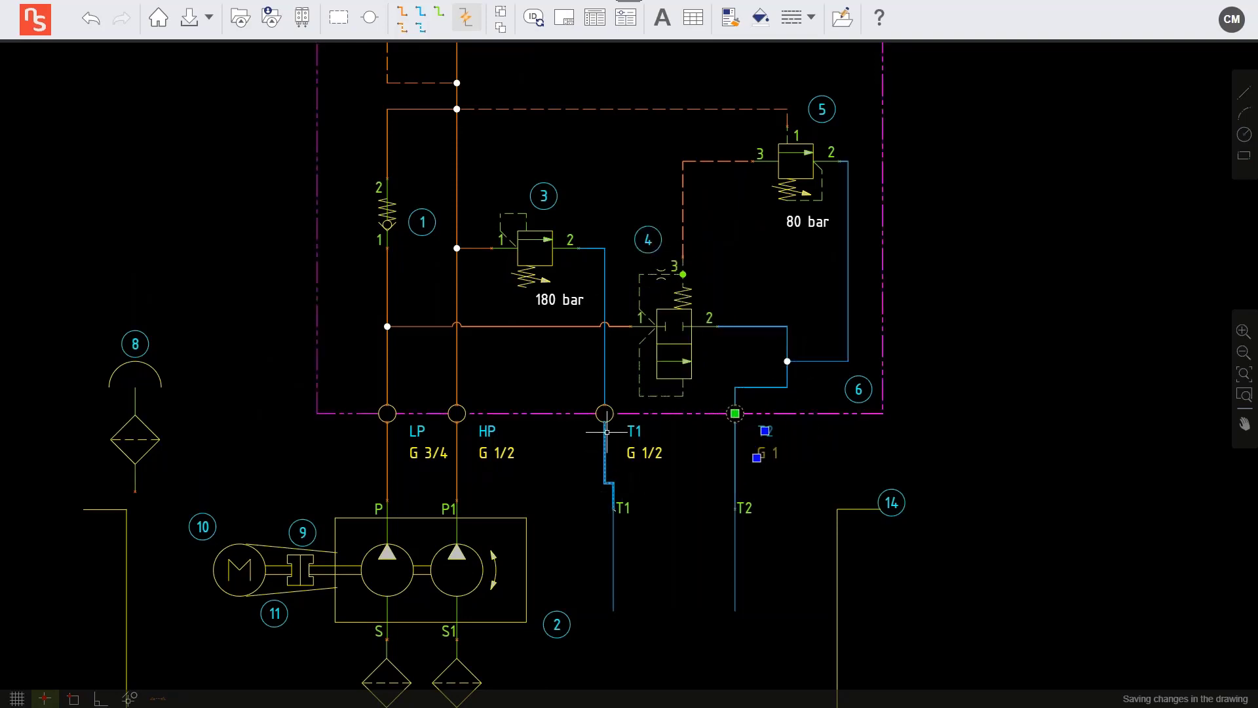
pyautogui.press('Escape')
# Move manifold port T1 right to align with the reservoir's T1, and reroute valve 4's outlet line straight down to port T2
pyautogui.click(604, 413)
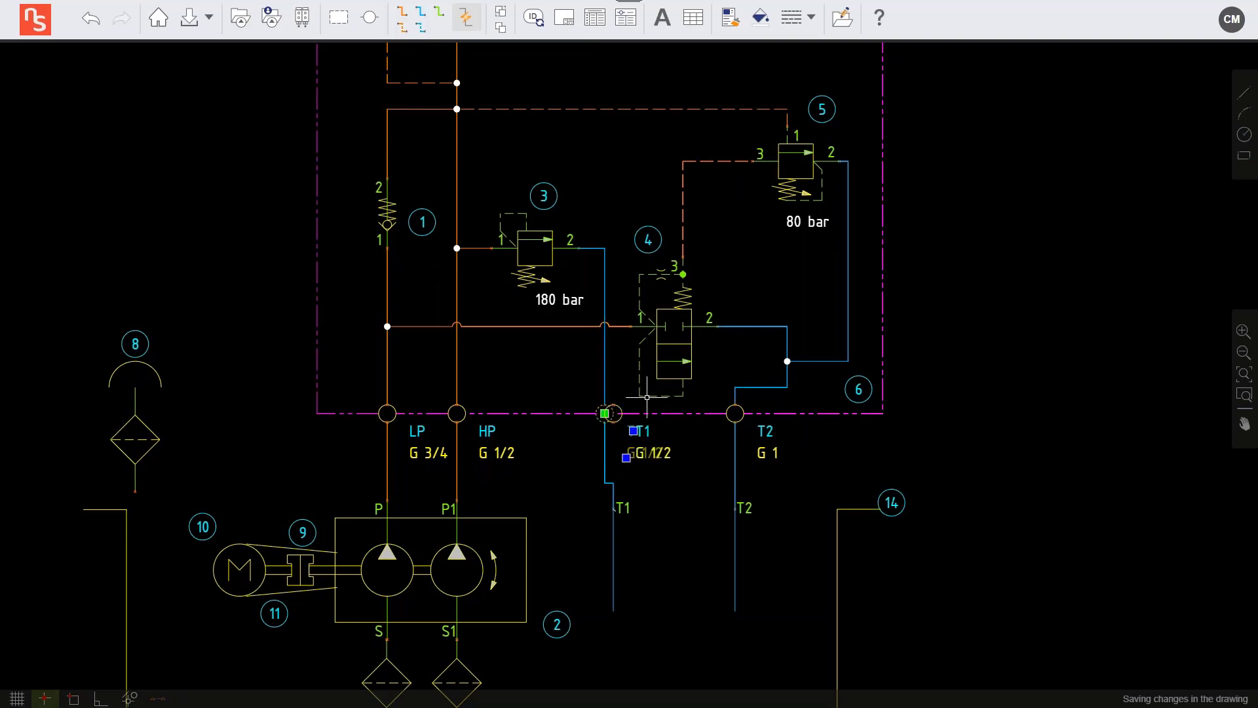
pyautogui.press('Right')
pyautogui.press('Escape')
pyautogui.click(785, 352)
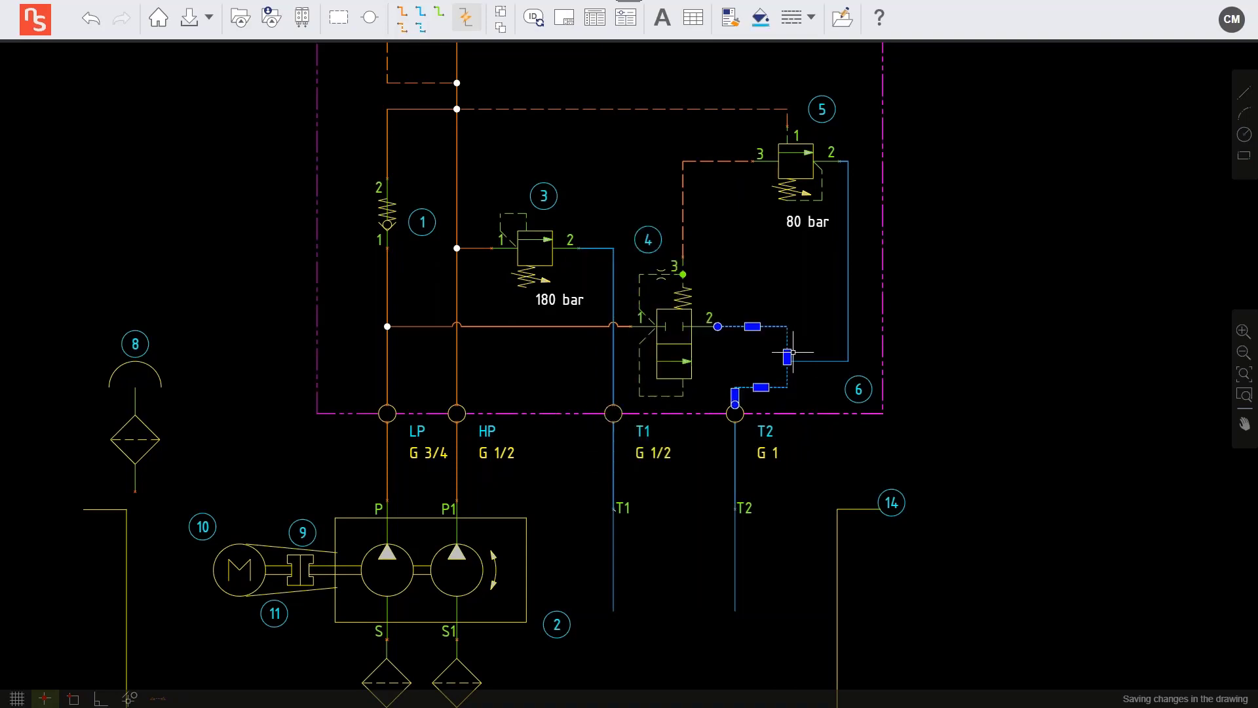
pyautogui.moveTo(787, 357); pyautogui.dragTo(735, 351)
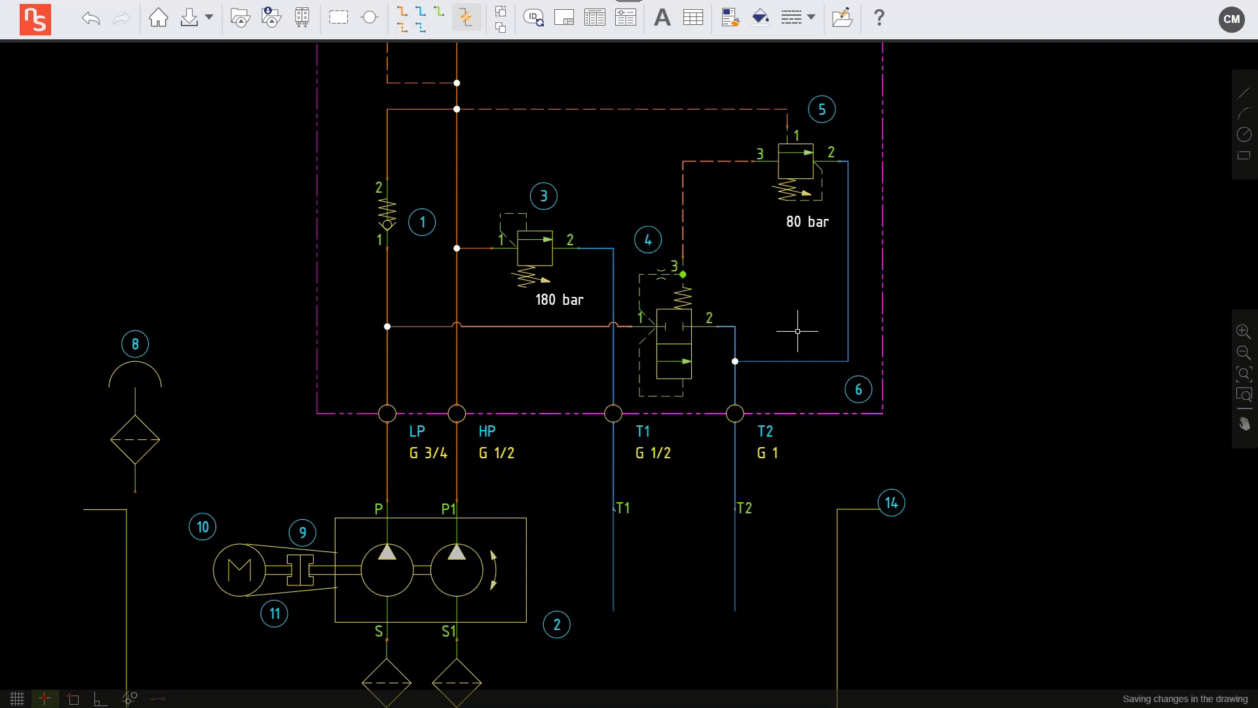
# Shift the 80 bar valve 5 to the left, closer to valve 4
pyautogui.scroll(-2, 797, 330)
pyautogui.click(799, 225)
pyautogui.press('Left')
pyautogui.press('Left')
pyautogui.press('Left')
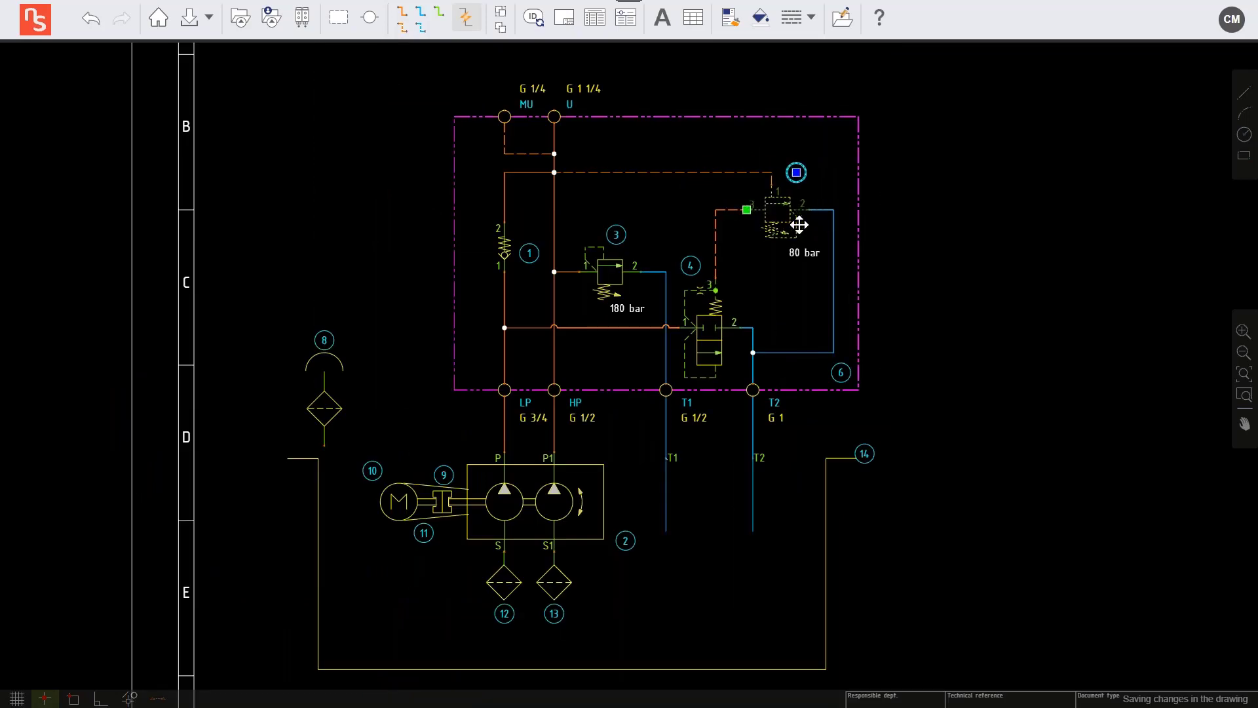
pyautogui.press('Left')
pyautogui.press('Left')
# Bring valve 5's outlet line closer to the valve and move the 80 bar label beneath the valve
pyautogui.click(834, 259)
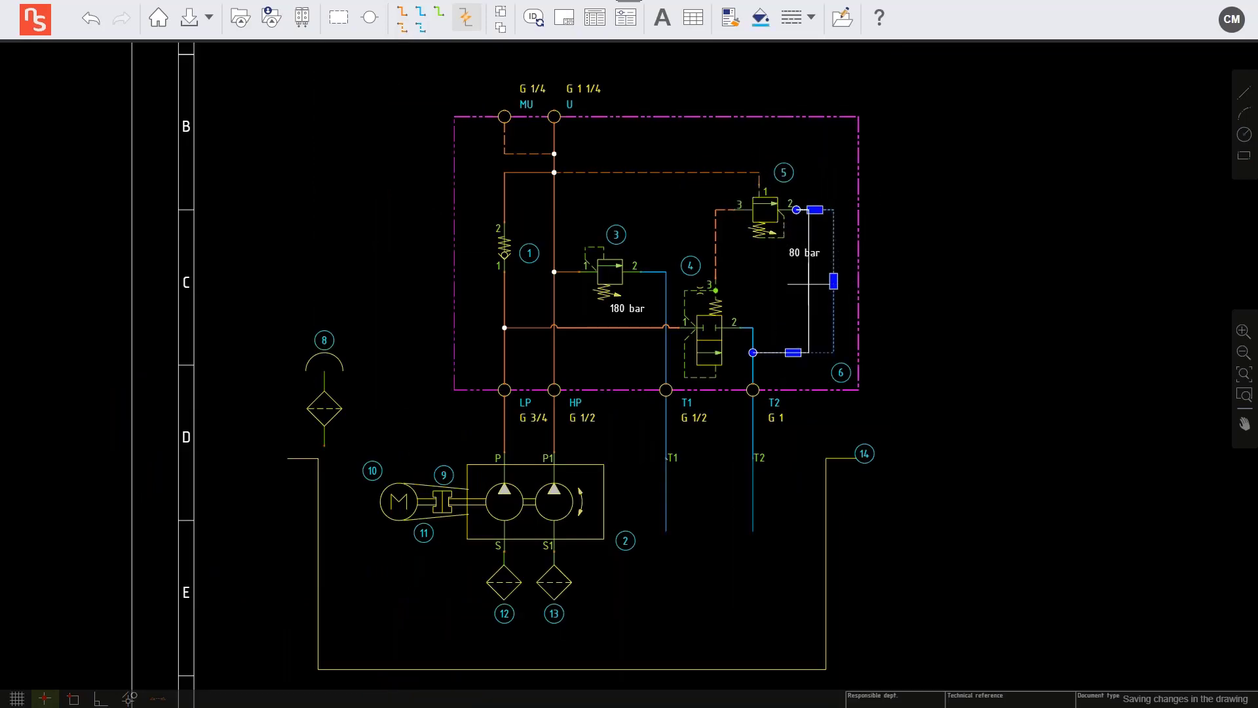
pyautogui.moveTo(833, 282); pyautogui.dragTo(792, 251)
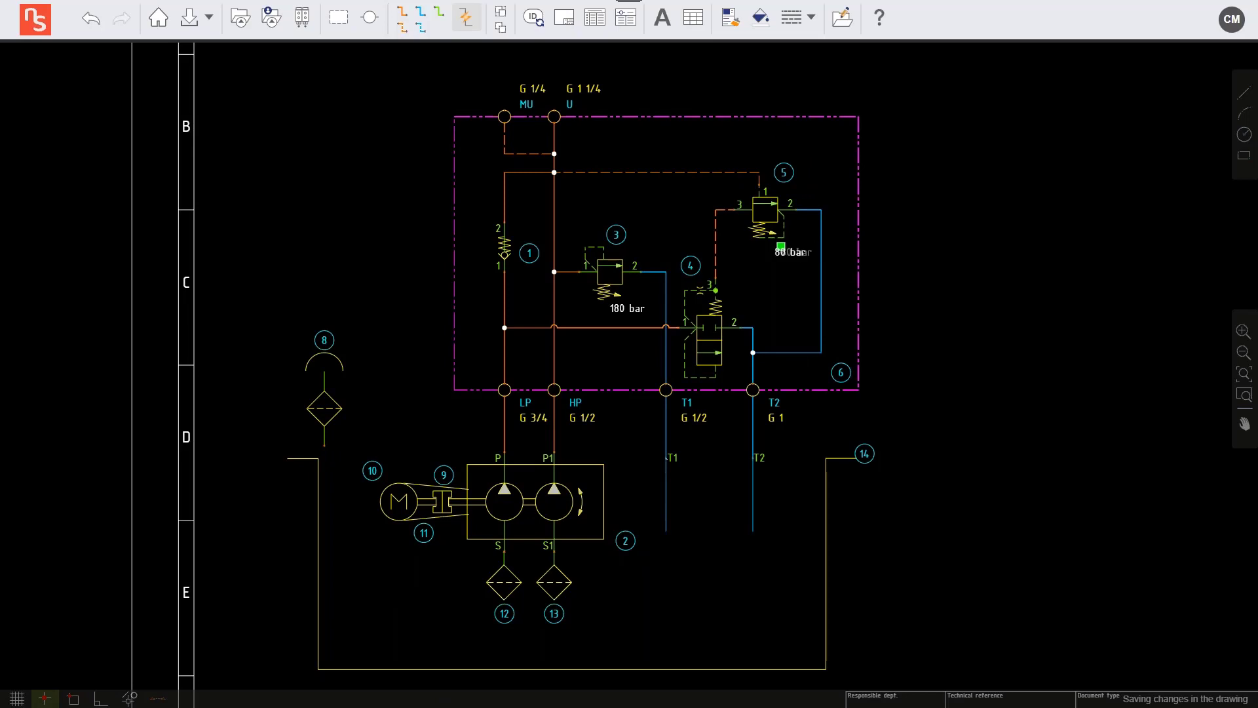
pyautogui.press('Escape')
# Move breather filter 8 inside the reservoir's left wall at rim level and insert a fluid level indicator with thermometer to its right
pyautogui.click(334, 423)
pyautogui.moveTo(326, 448); pyautogui.dragTo(343, 458)
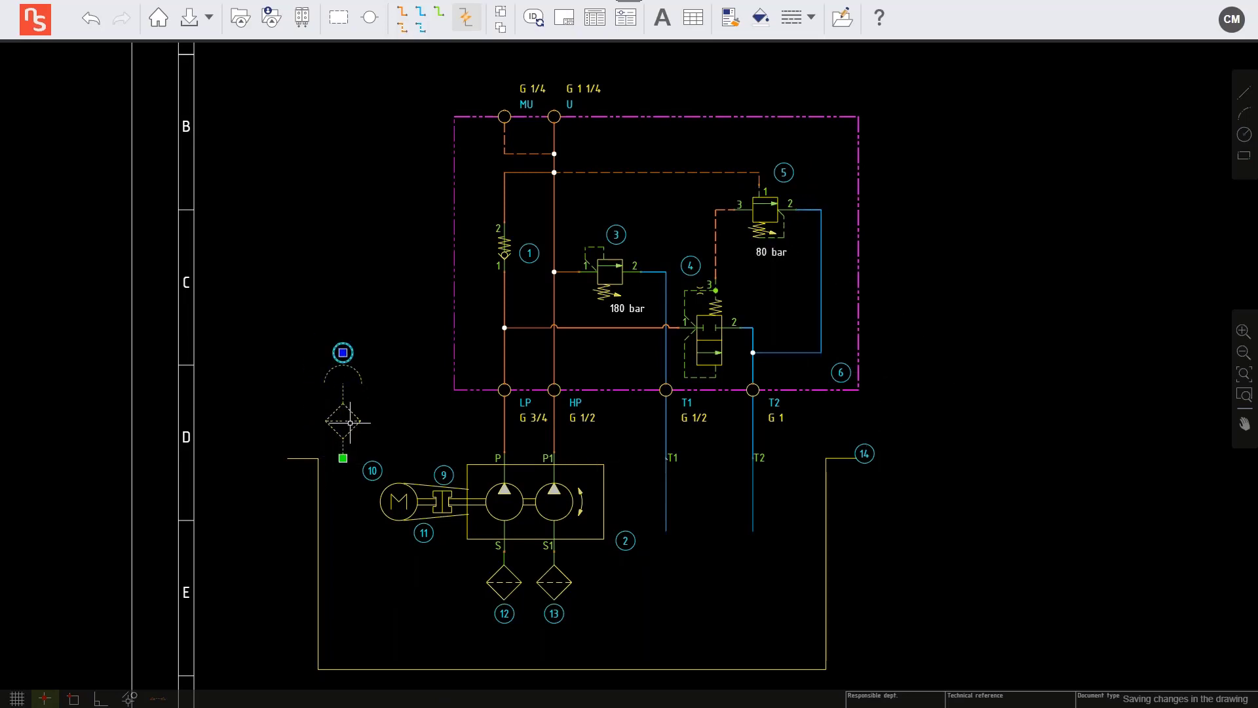
pyautogui.click(252, 22)
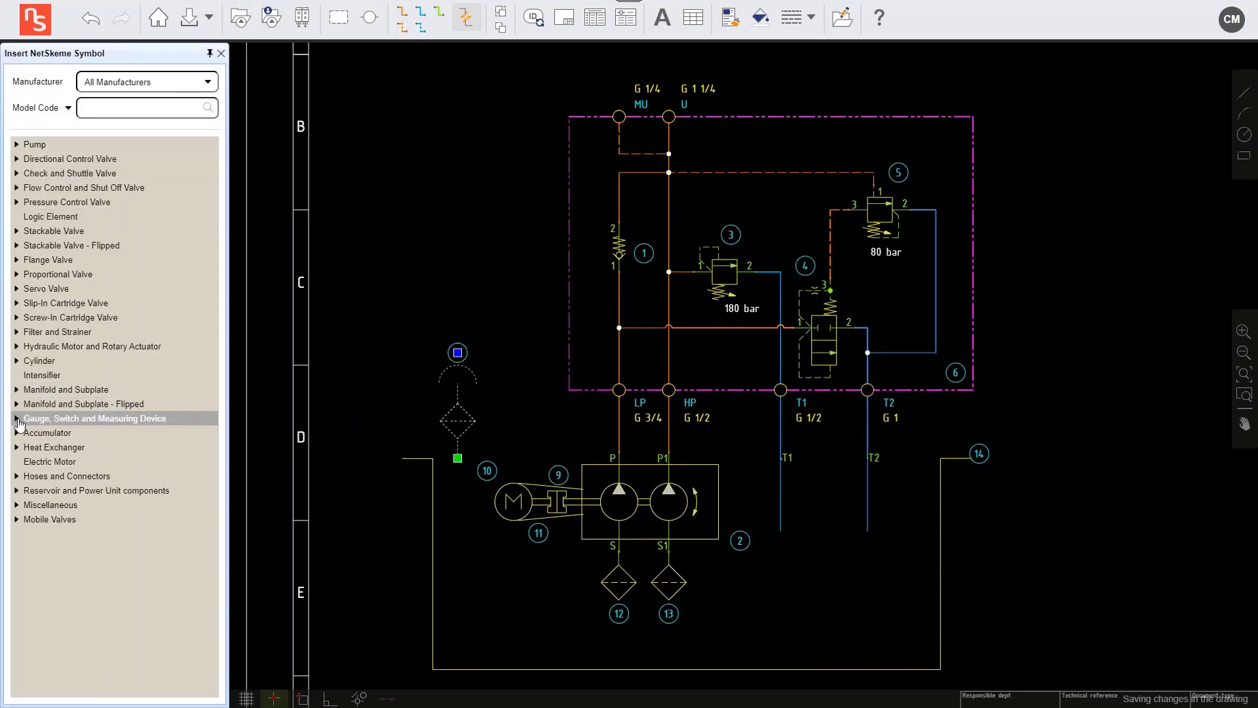
pyautogui.click(17, 419)
pyautogui.click(63, 490)
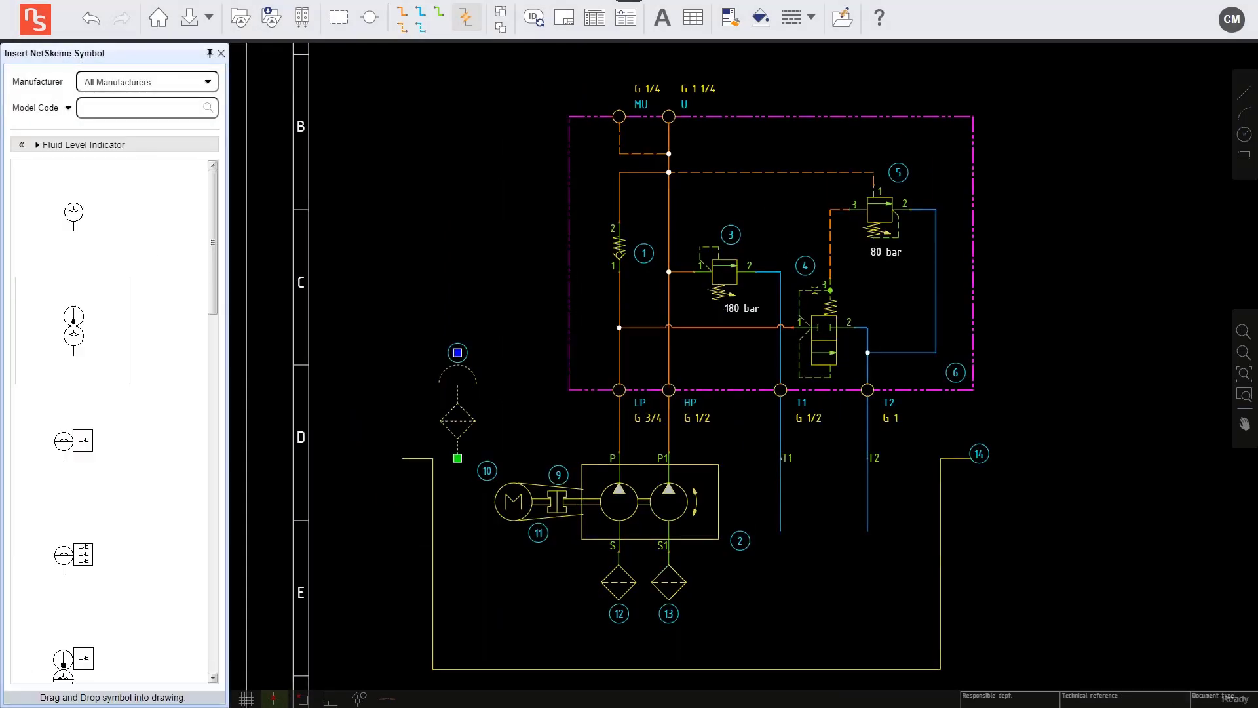
pyautogui.moveTo(89, 343); pyautogui.dragTo(519, 452)
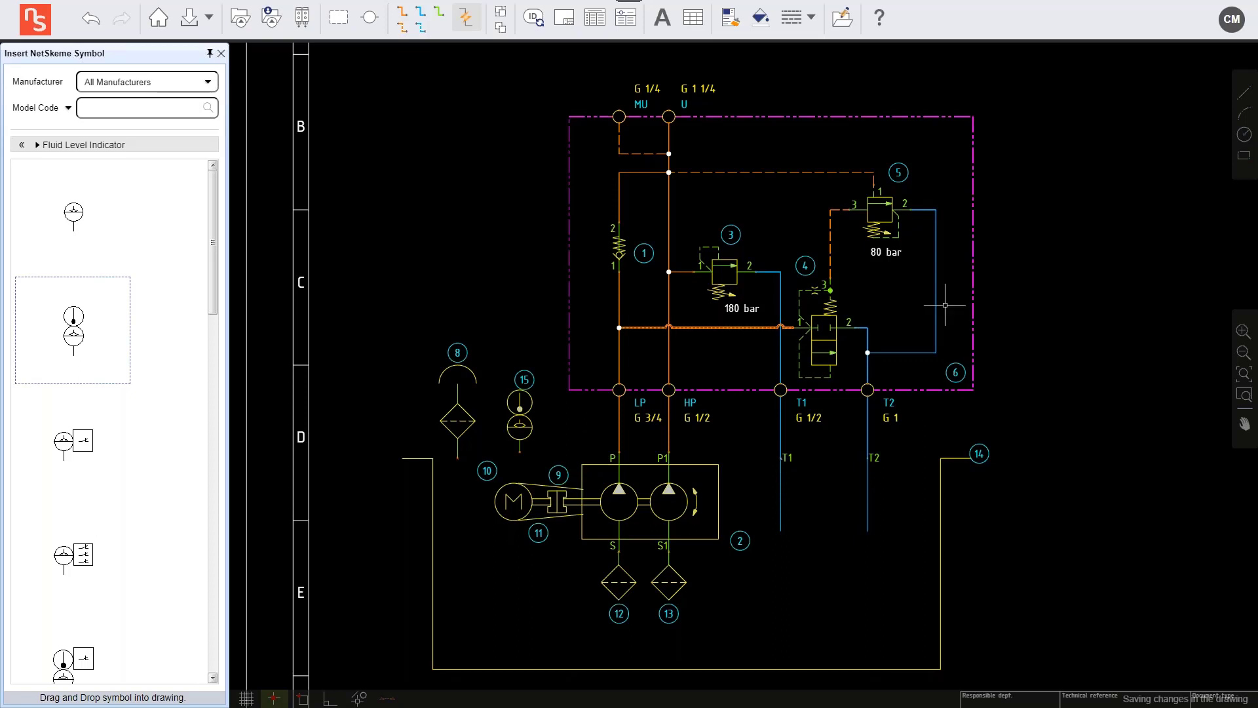
# Draw a horizontal line about 178 units long just above the reservoir, from its left rim to its right rim
pyautogui.click(1244, 91)
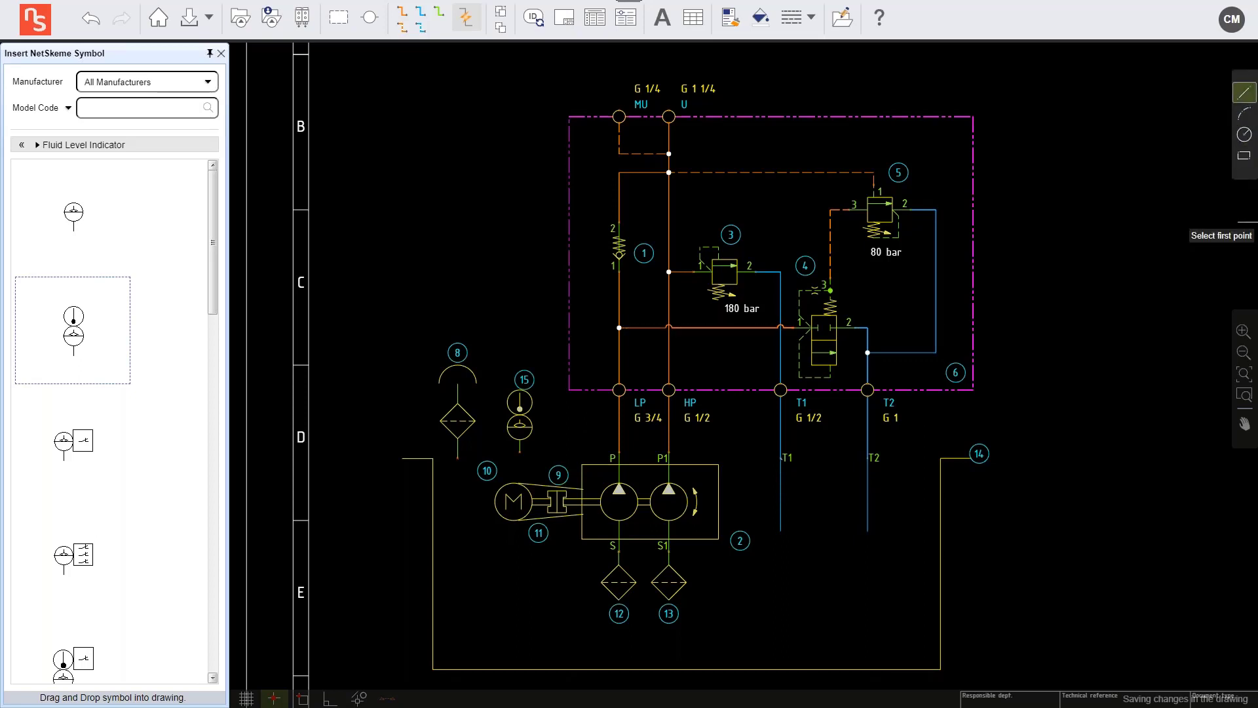
pyautogui.click(407, 452)
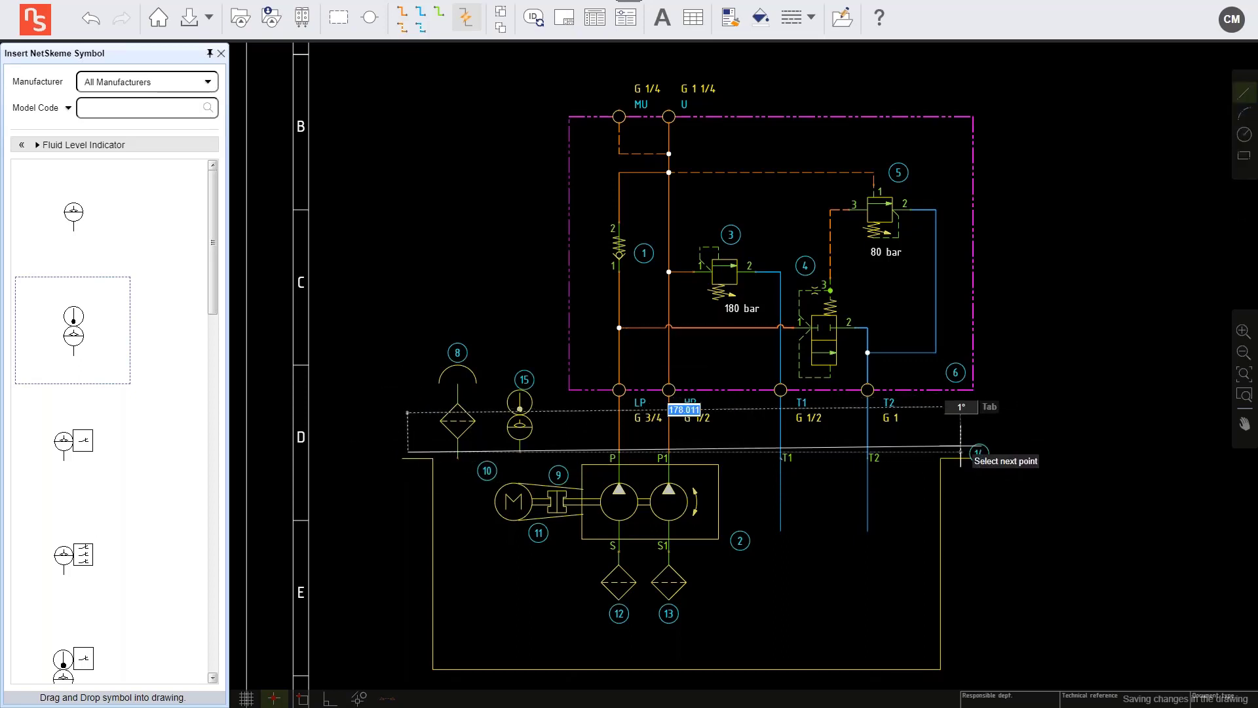
pyautogui.click(960, 452)
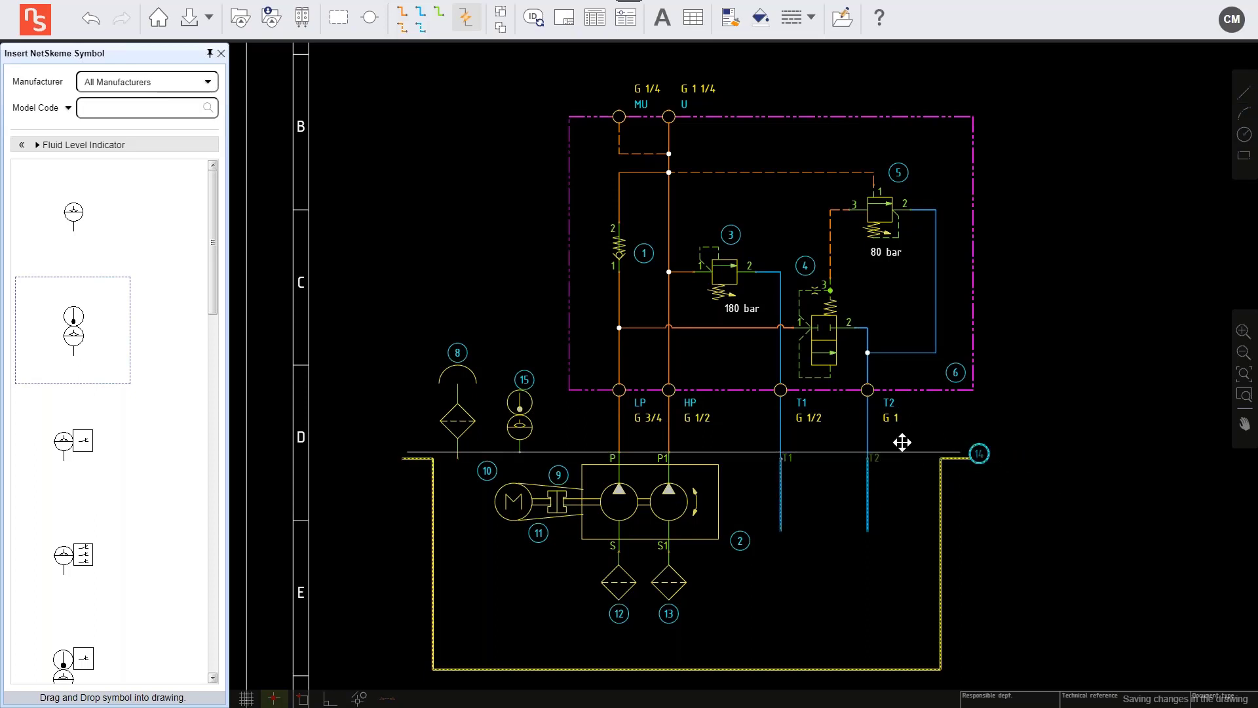
# Change the colour of the horizontal cover line above the reservoir to yellow
pyautogui.click(915, 451)
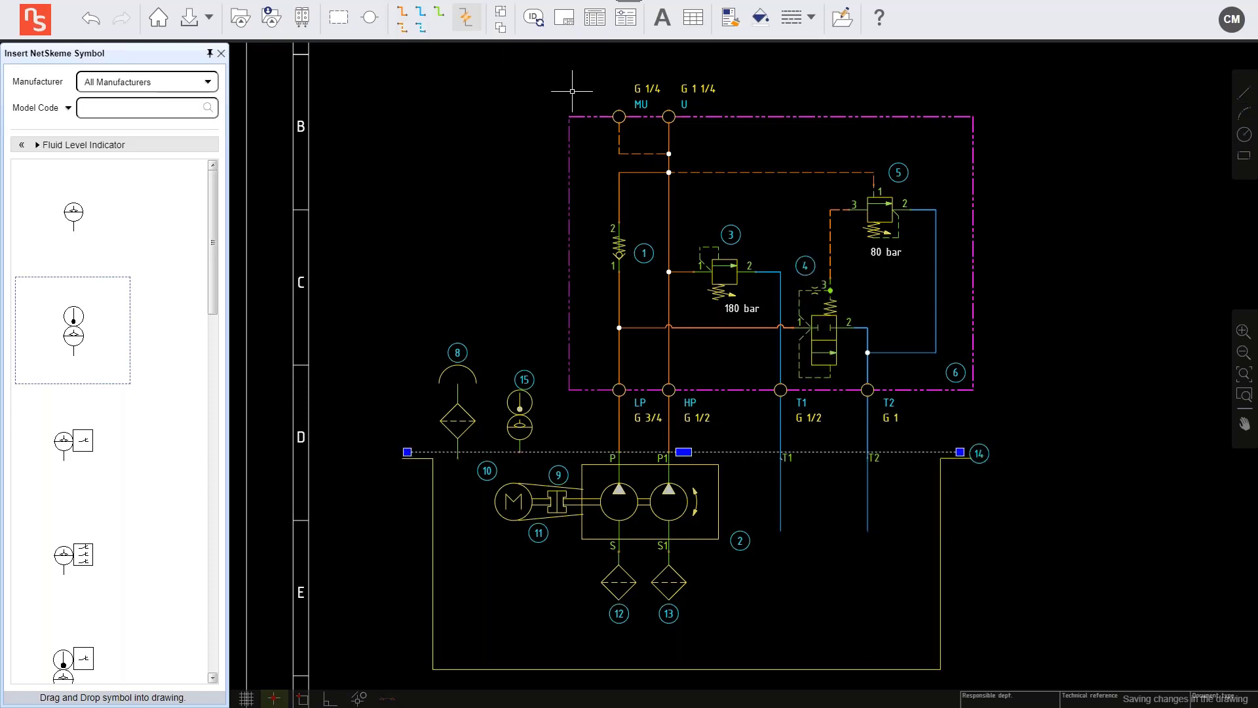
pyautogui.click(759, 22)
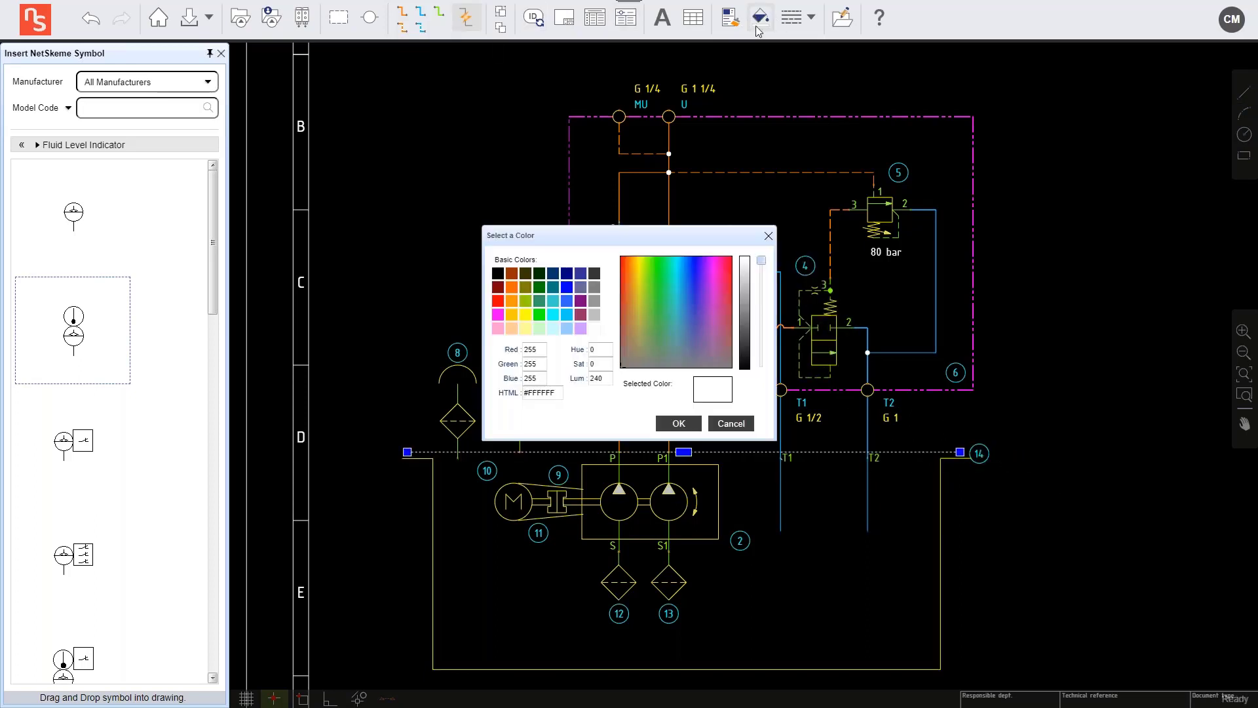
pyautogui.click(526, 315)
pyautogui.click(682, 418)
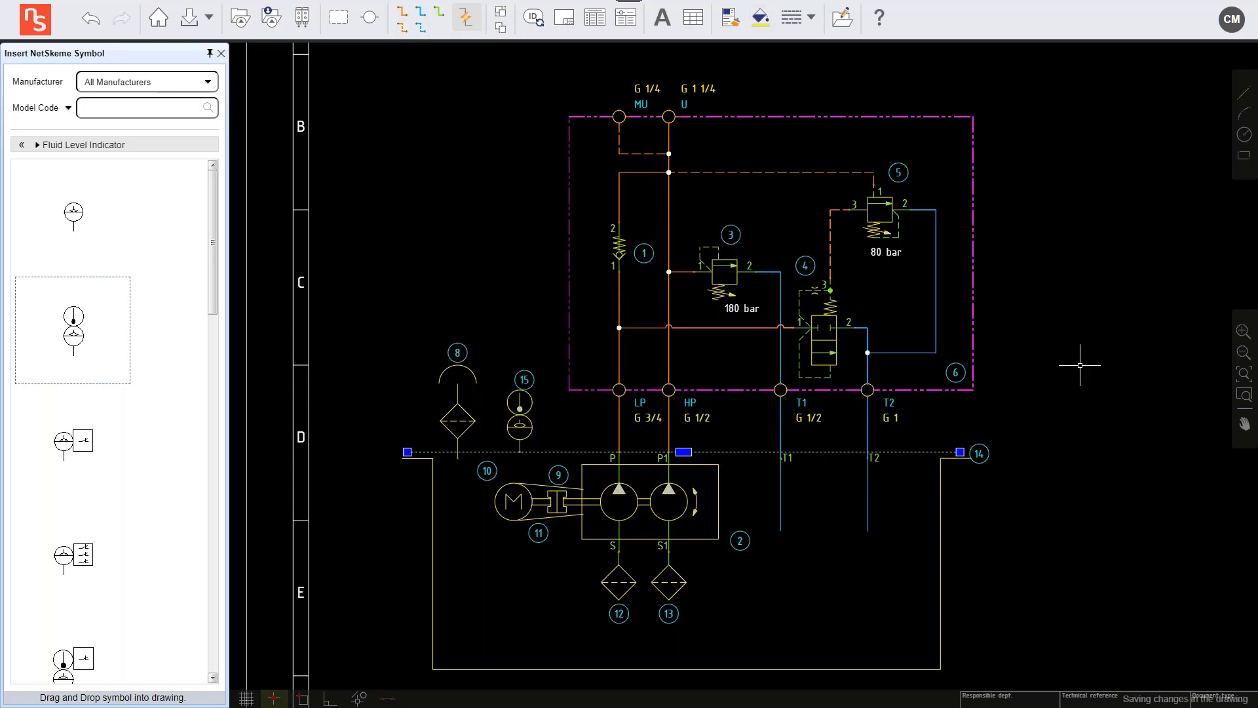
# Move the reservoir's item balloon 14 inside the tank outline, near its right wall
pyautogui.click(941, 494)
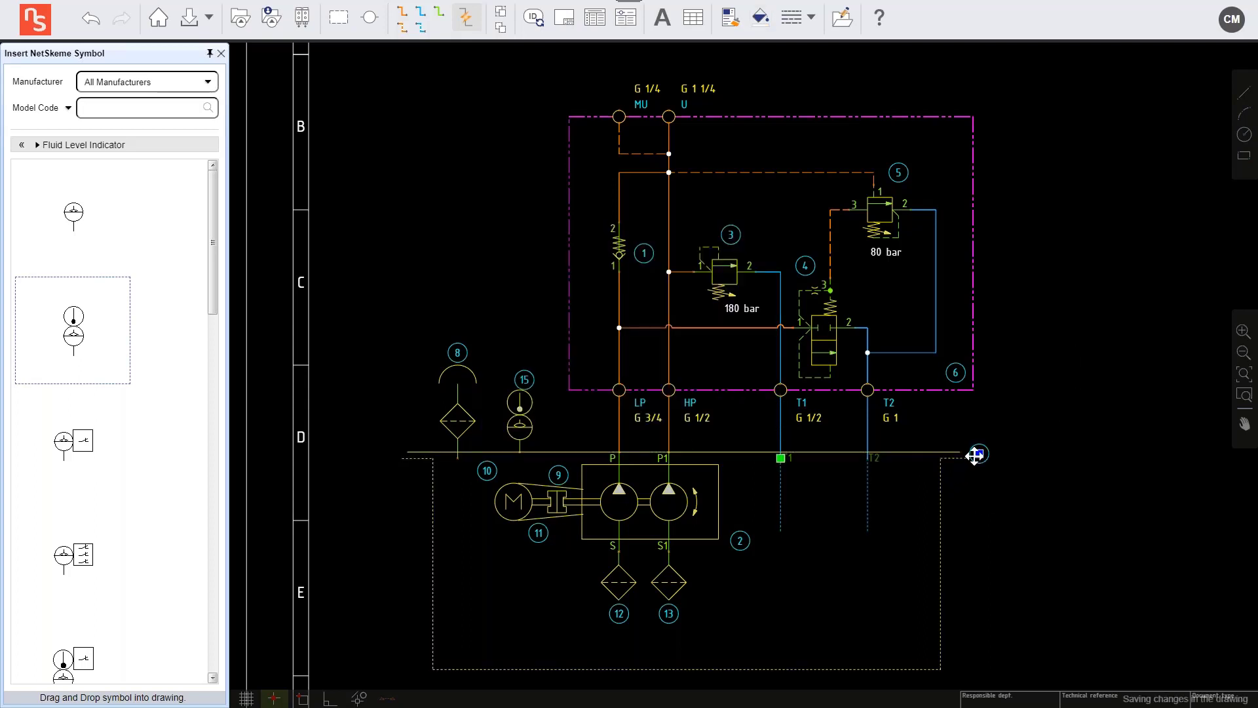
pyautogui.click(979, 453)
pyautogui.click(923, 495)
pyautogui.press('Escape')
pyautogui.scroll(-2, 1013, 379)
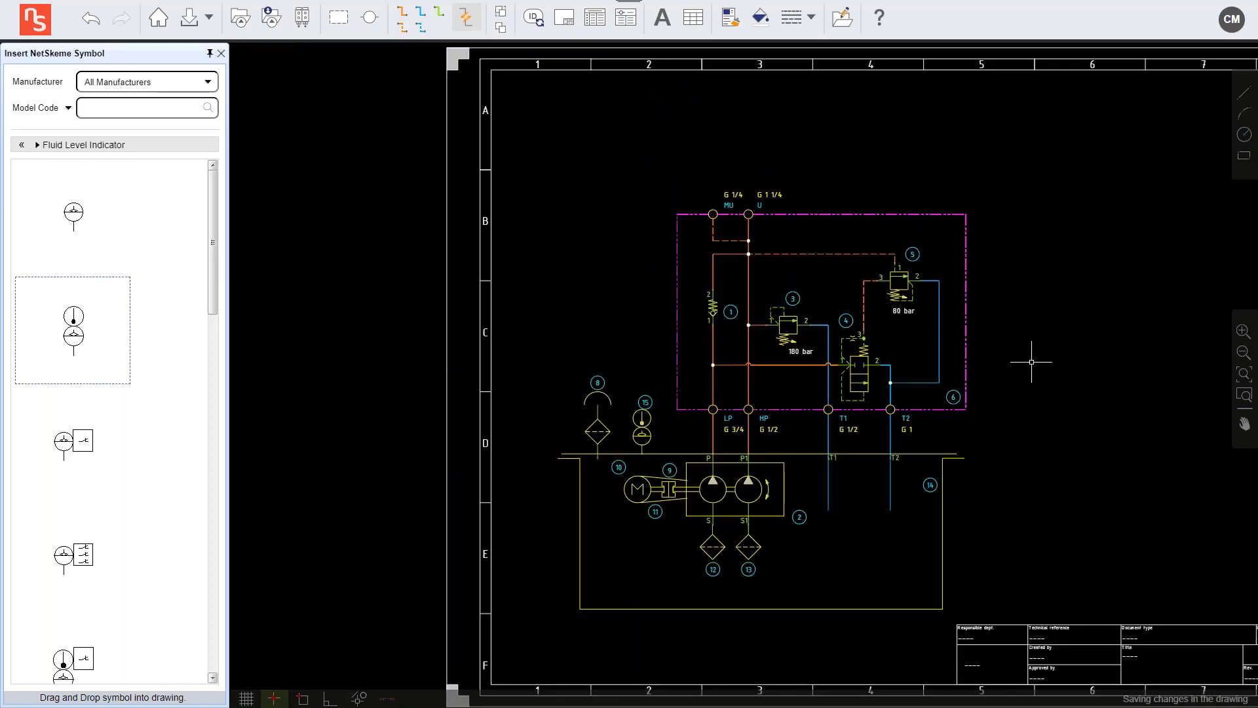
# Insert a single-port pressure gauge above the manifold, aligned vertically with port MU
pyautogui.moveTo(1031, 360)
pyautogui.mouseDown()
pyautogui.moveTo(938, 409)
pyautogui.moveTo(960, 373)
pyautogui.moveTo(935, 346)
pyautogui.mouseUp()
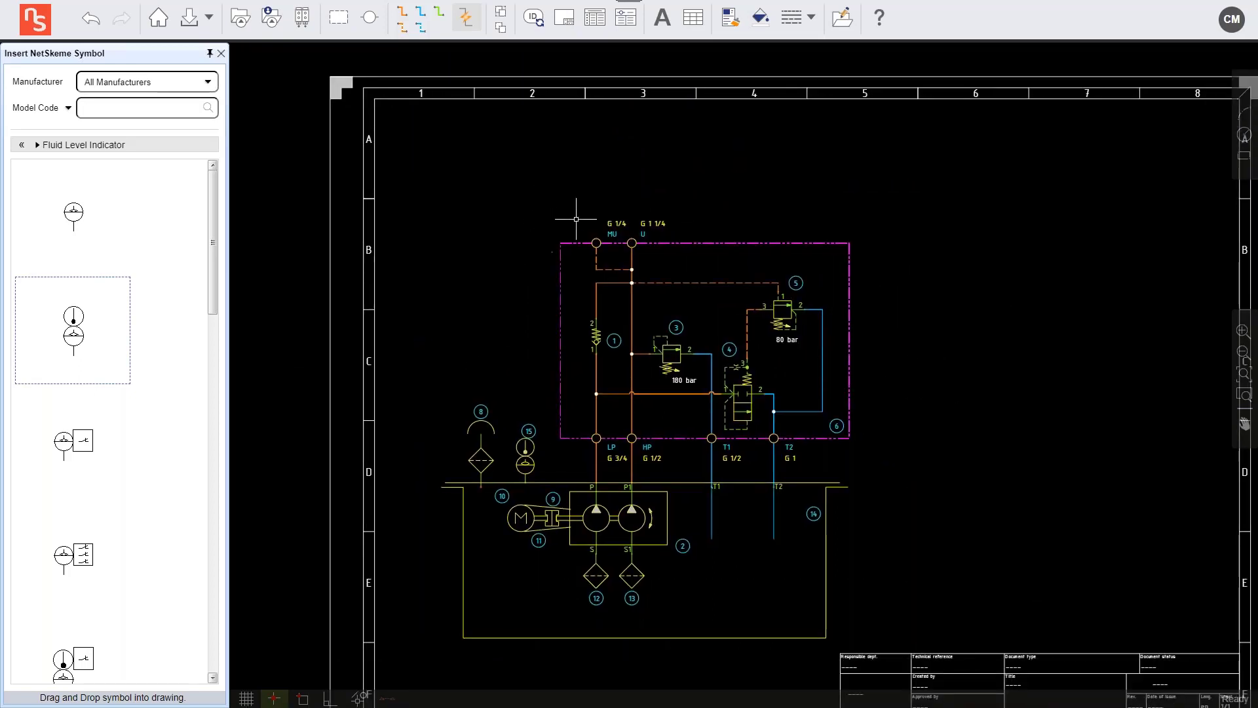
pyautogui.scroll(1, 575, 215)
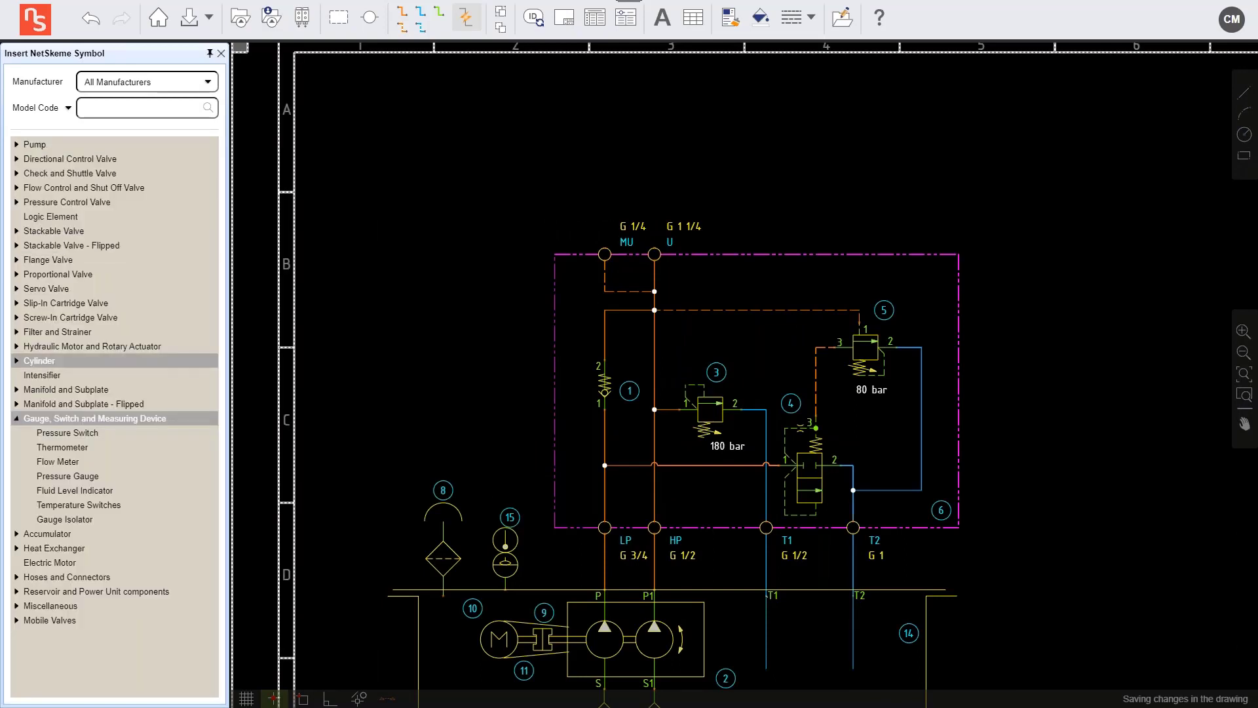
pyautogui.click(81, 475)
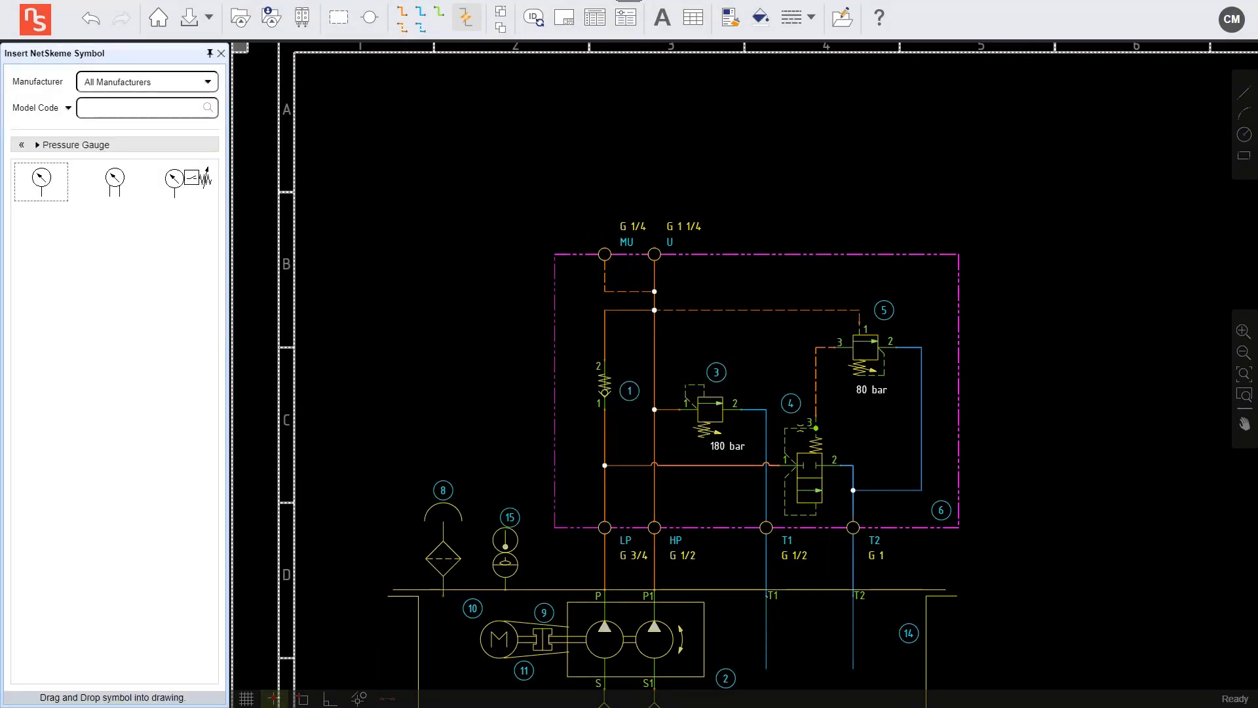
pyautogui.moveTo(42, 181); pyautogui.dragTo(611, 179)
pyautogui.scroll(3, 611, 178)
pyautogui.click(600, 193)
pyautogui.click(614, 150)
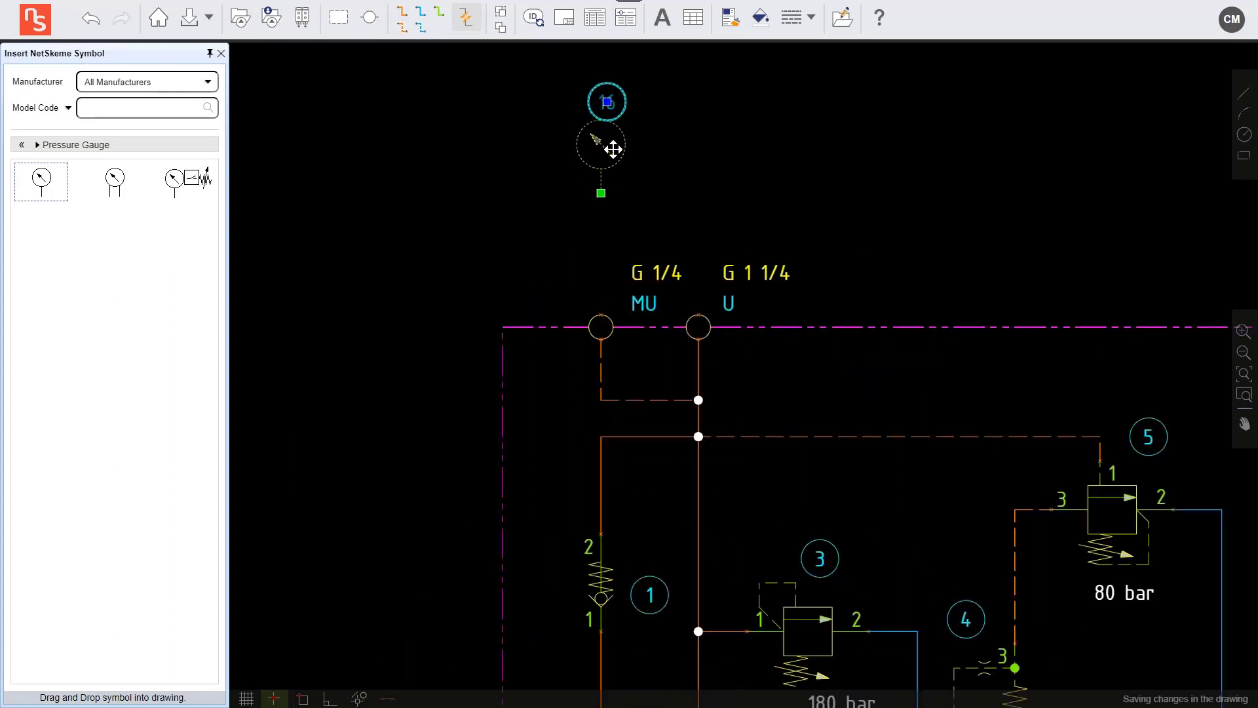
# Set the pressure gauge's manufacturer to WIKA and its description to "PRESS. GAUGE 0-350 bar"
pyautogui.rightClick(613, 149)
pyautogui.click(659, 166)
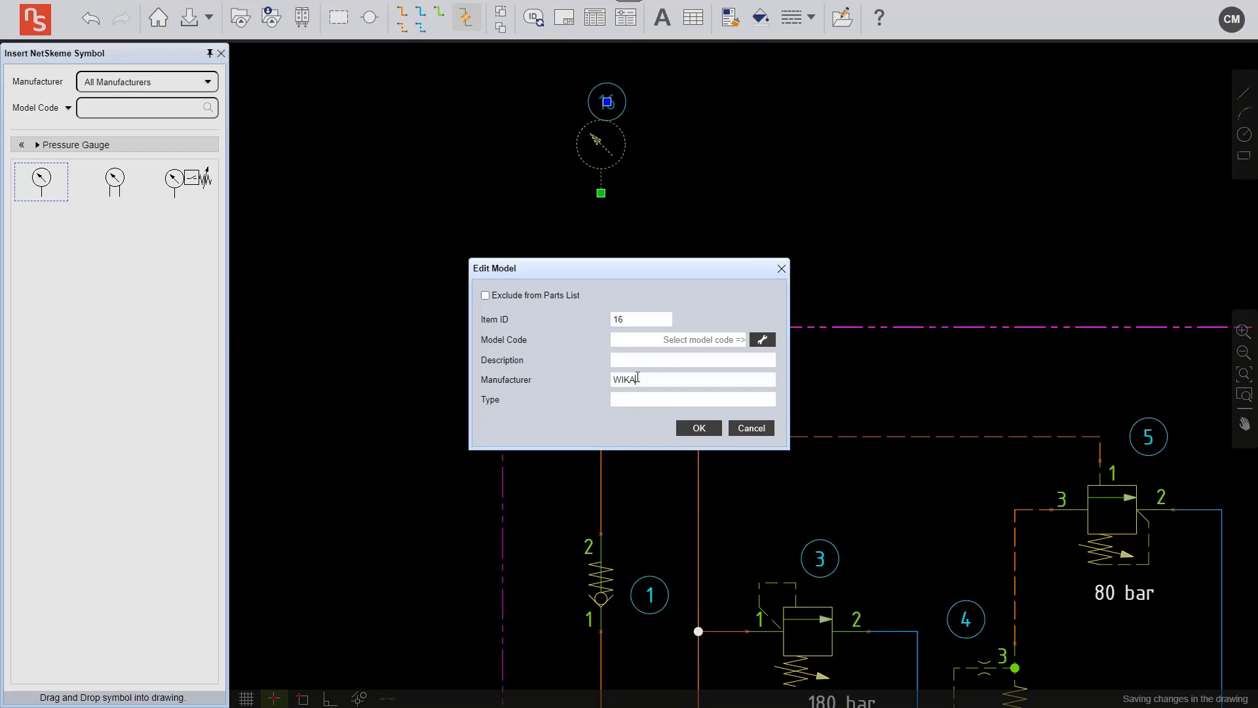
pyautogui.write('PRESS. GAUGE 0-350 bar')
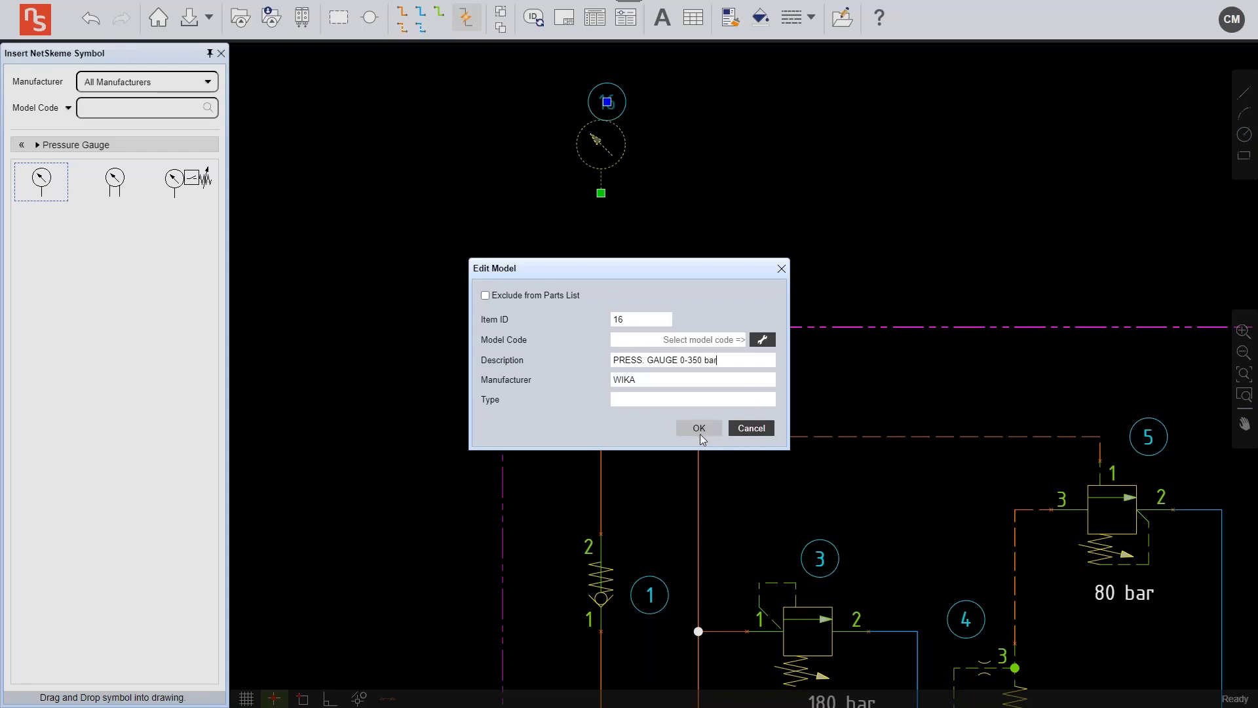
pyautogui.click(699, 429)
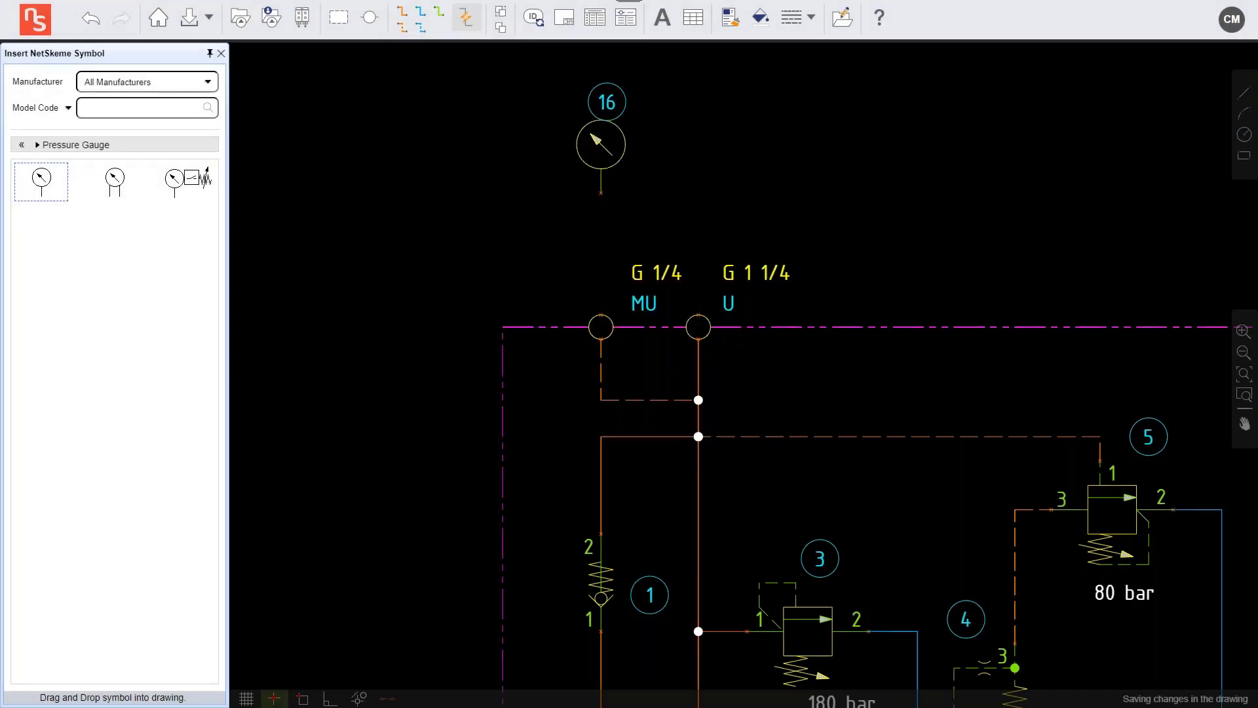
# Insert a line-mounted shut-off valve, rotate it left to stand vertically, and attach its IN end to port MU
pyautogui.click(22, 144)
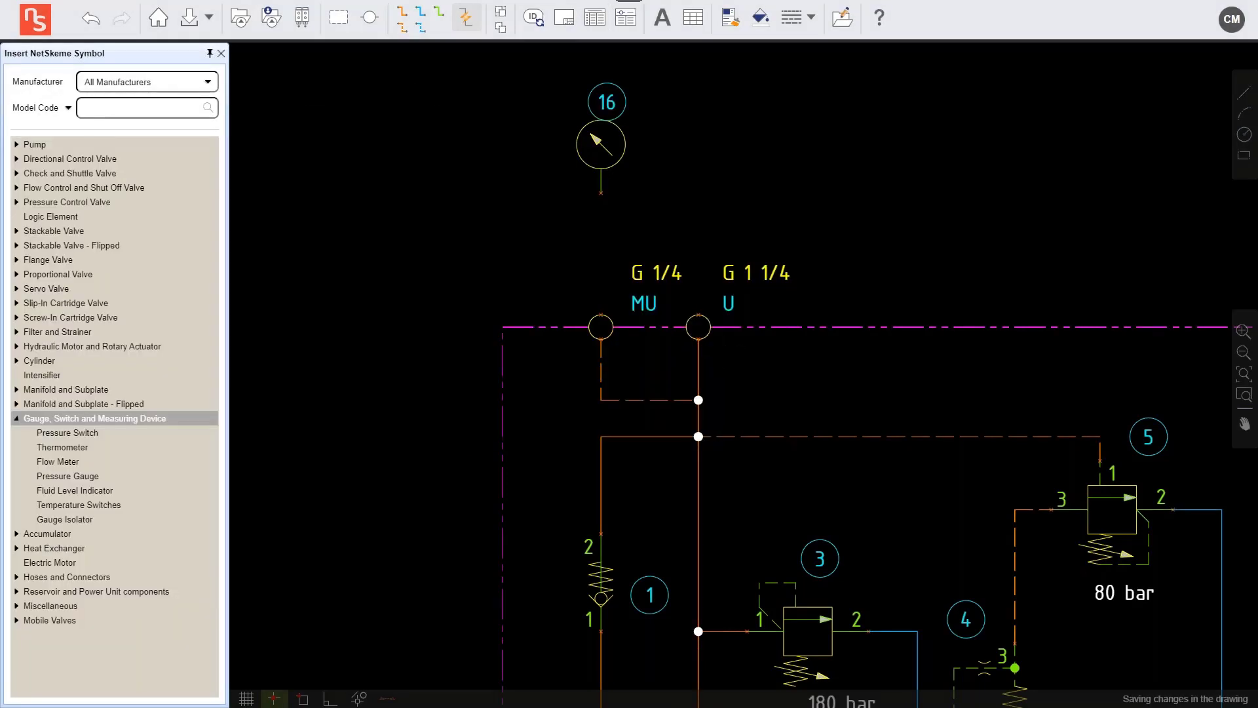
pyautogui.click(17, 188)
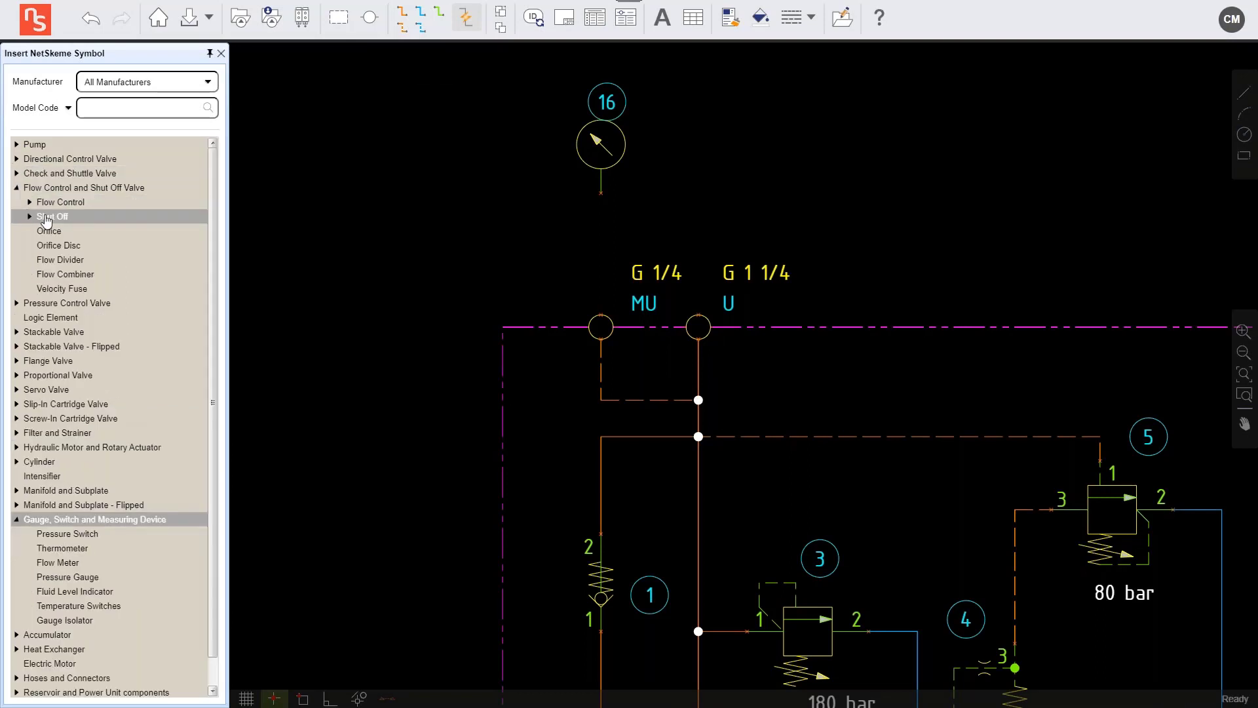
pyautogui.click(29, 217)
pyautogui.click(63, 231)
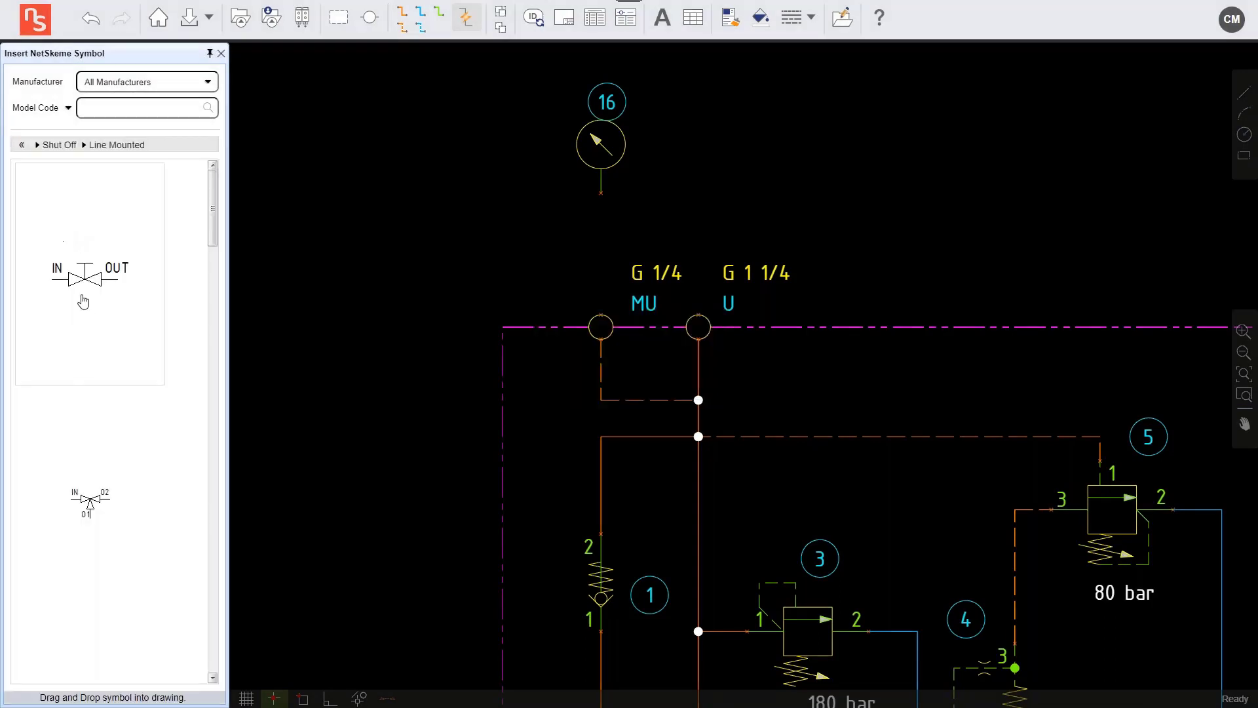
pyautogui.moveTo(94, 290); pyautogui.dragTo(542, 244)
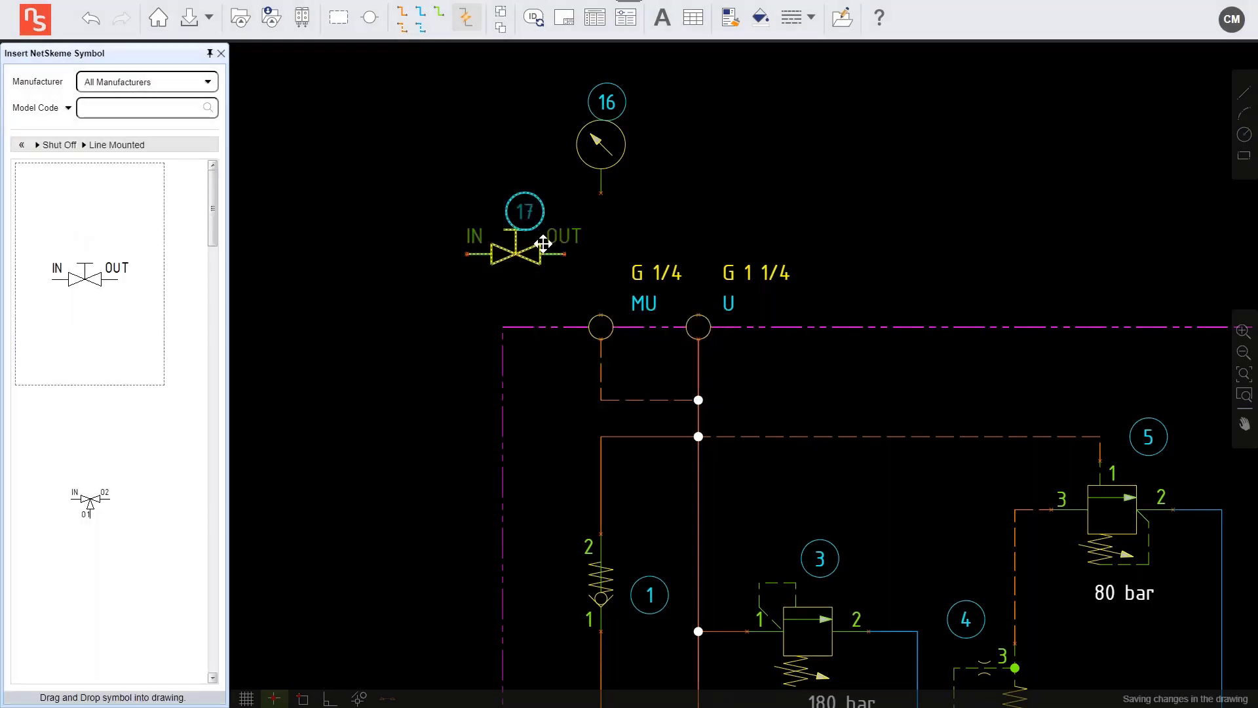
pyautogui.rightClick(543, 244)
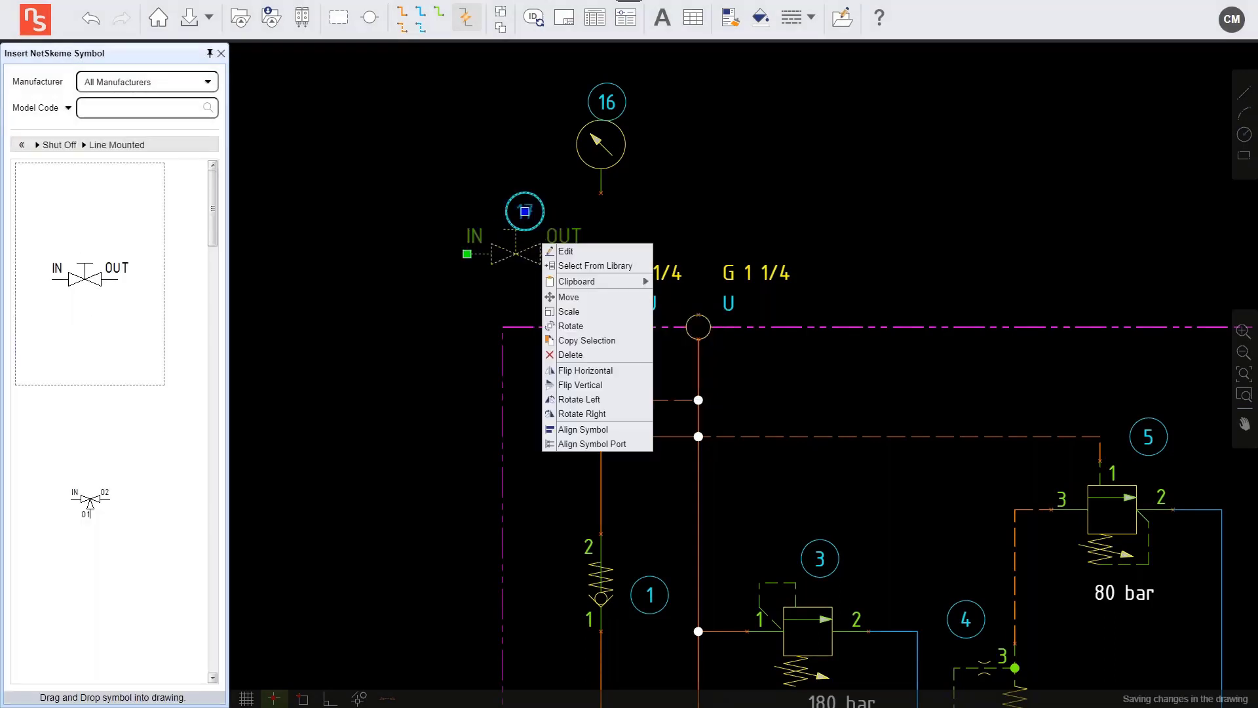
pyautogui.click(606, 399)
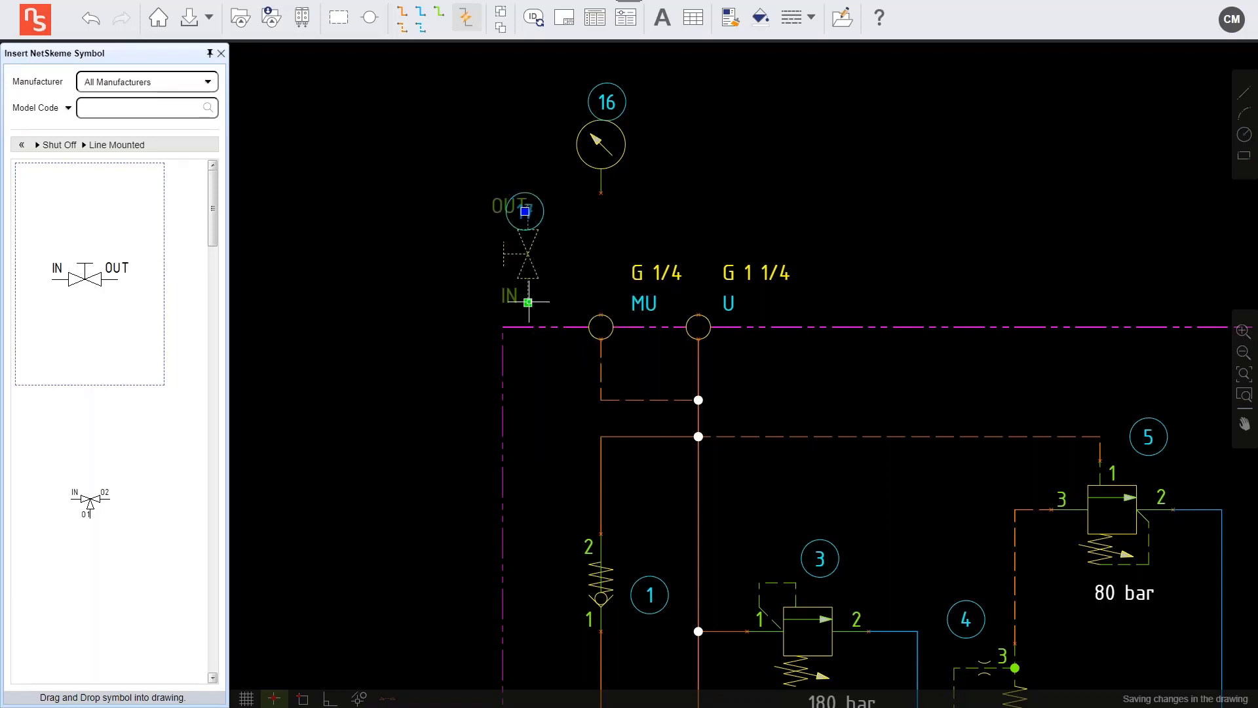
pyautogui.click(528, 302)
pyautogui.click(601, 314)
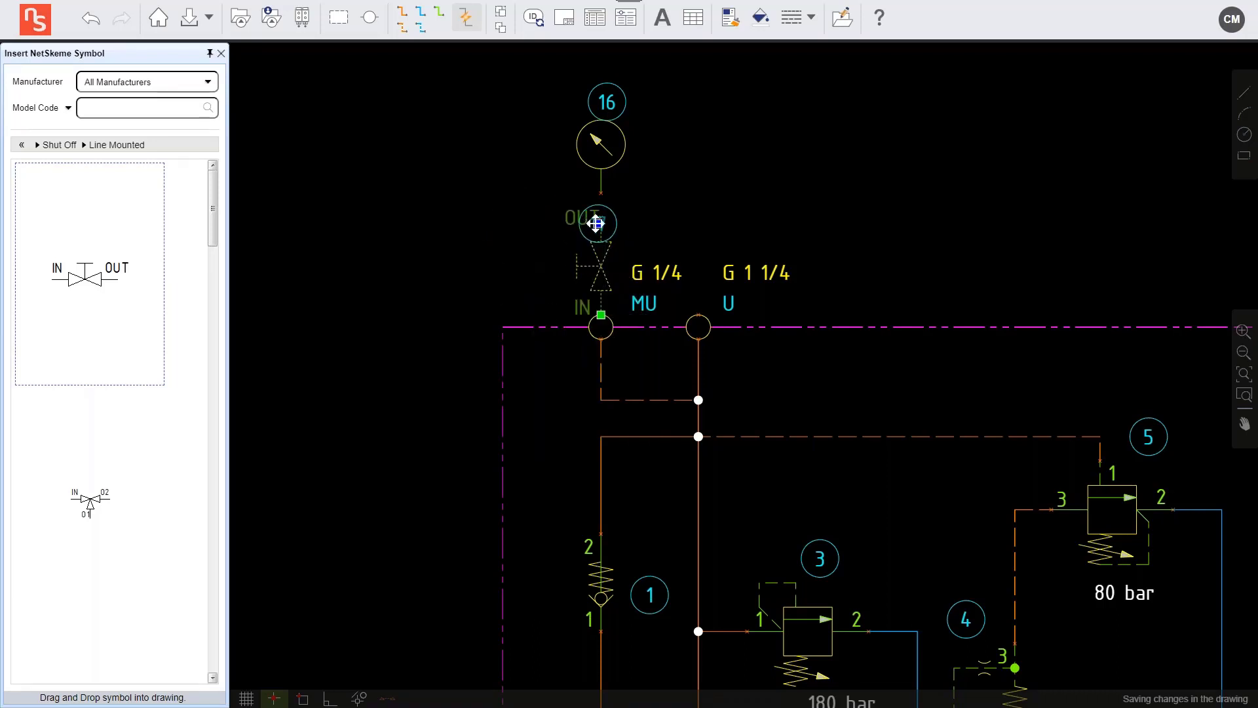
# Place balloon 17 to the left of the shut-off valve and lower the pressure gauge onto the valve's OUT end
pyautogui.click(515, 278)
pyautogui.click(601, 177)
pyautogui.moveTo(601, 177); pyautogui.dragTo(601, 189)
pyautogui.click(629, 190)
pyautogui.click(592, 272)
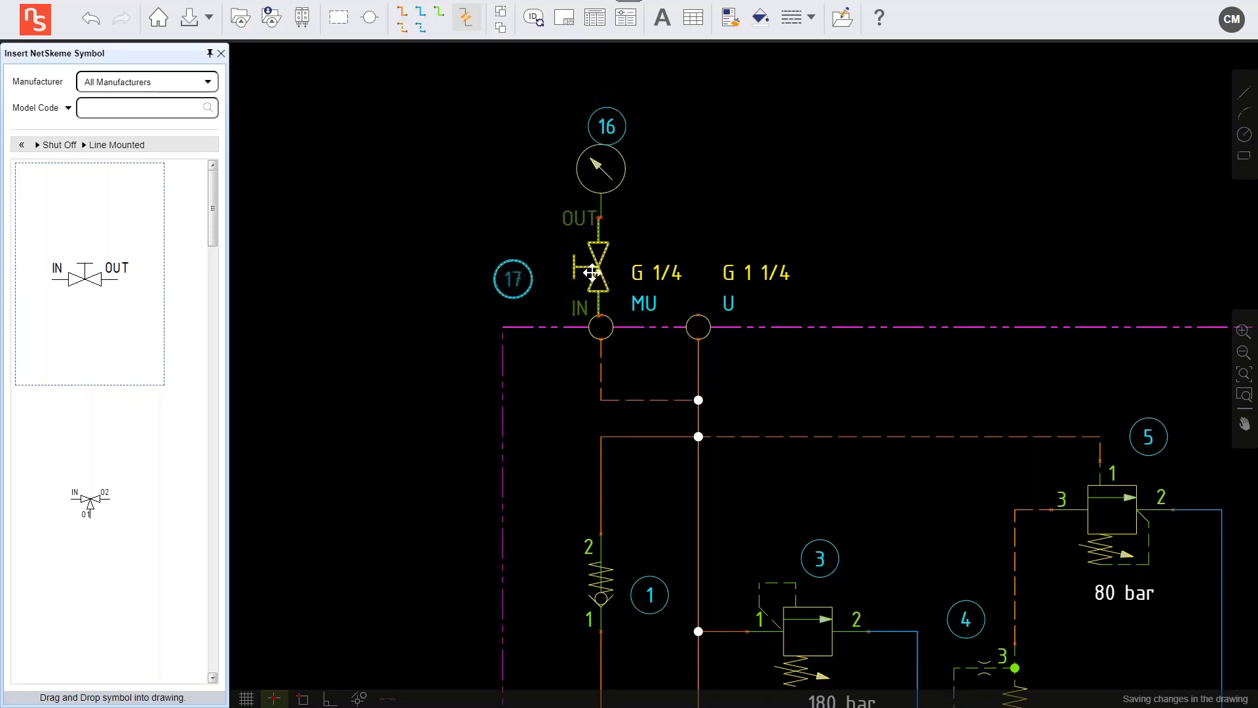
pyautogui.click(599, 271)
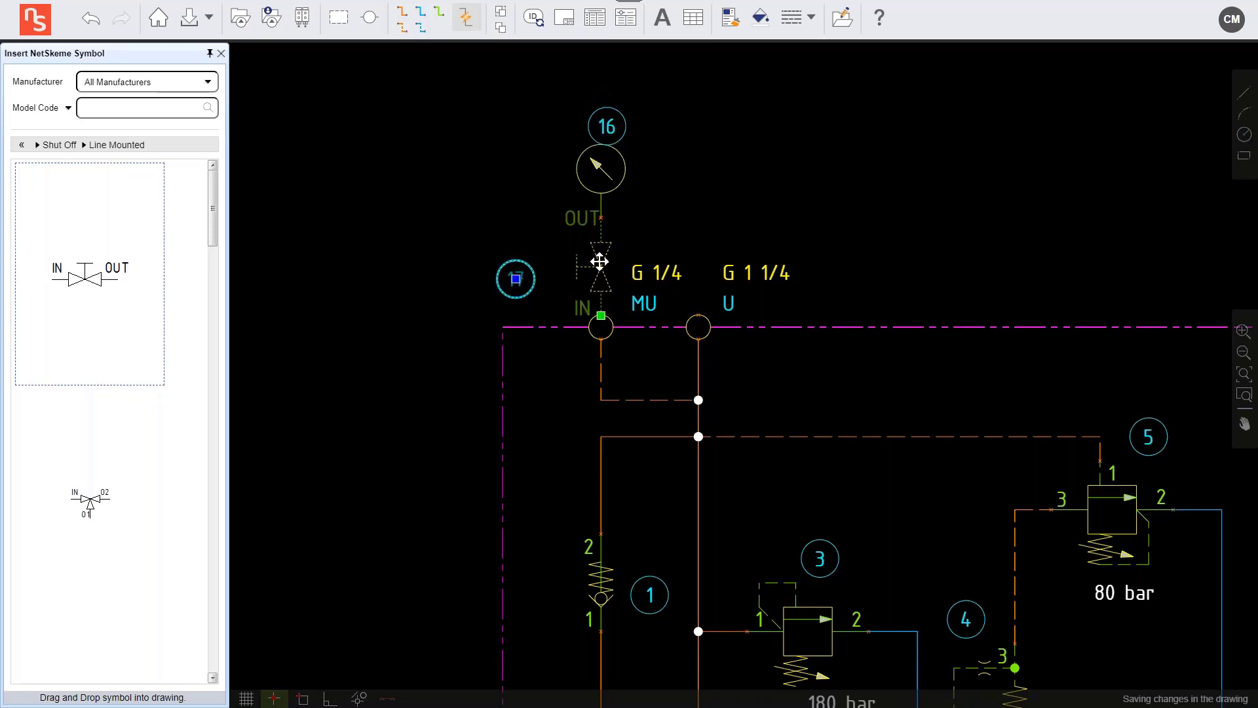
# Give the shut-off valve model code ft291-14, description "Gauge isolator" and manufacturer Tognella
pyautogui.rightClick(599, 263)
pyautogui.click(622, 269)
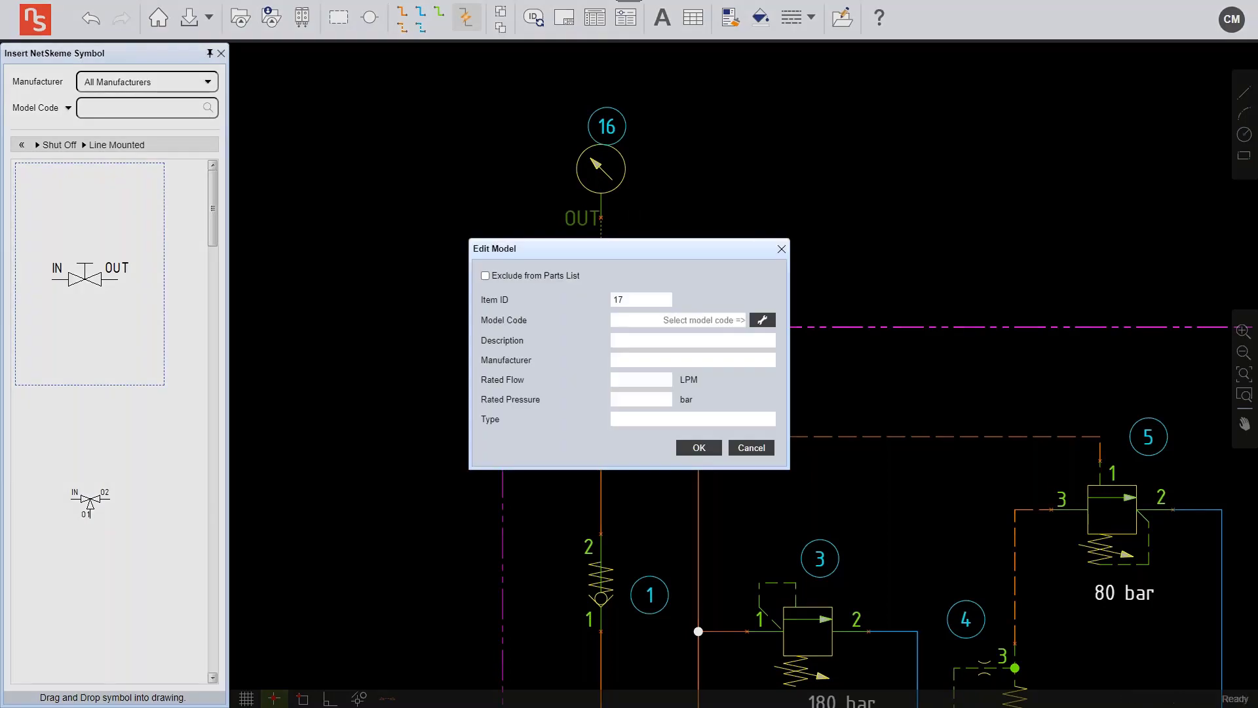
pyautogui.click(638, 319)
pyautogui.write('ft291-14')
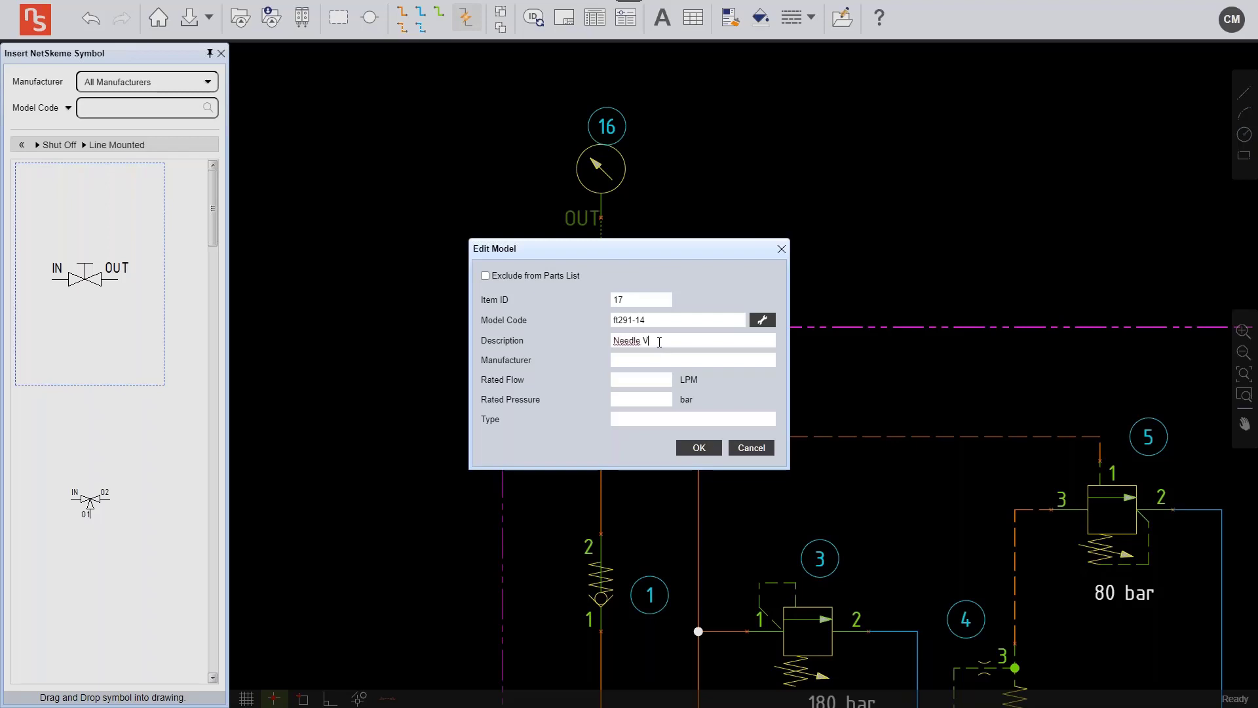
pyautogui.tripleClick(659, 340)
pyautogui.write('Gauge isolator')
pyautogui.click(714, 443)
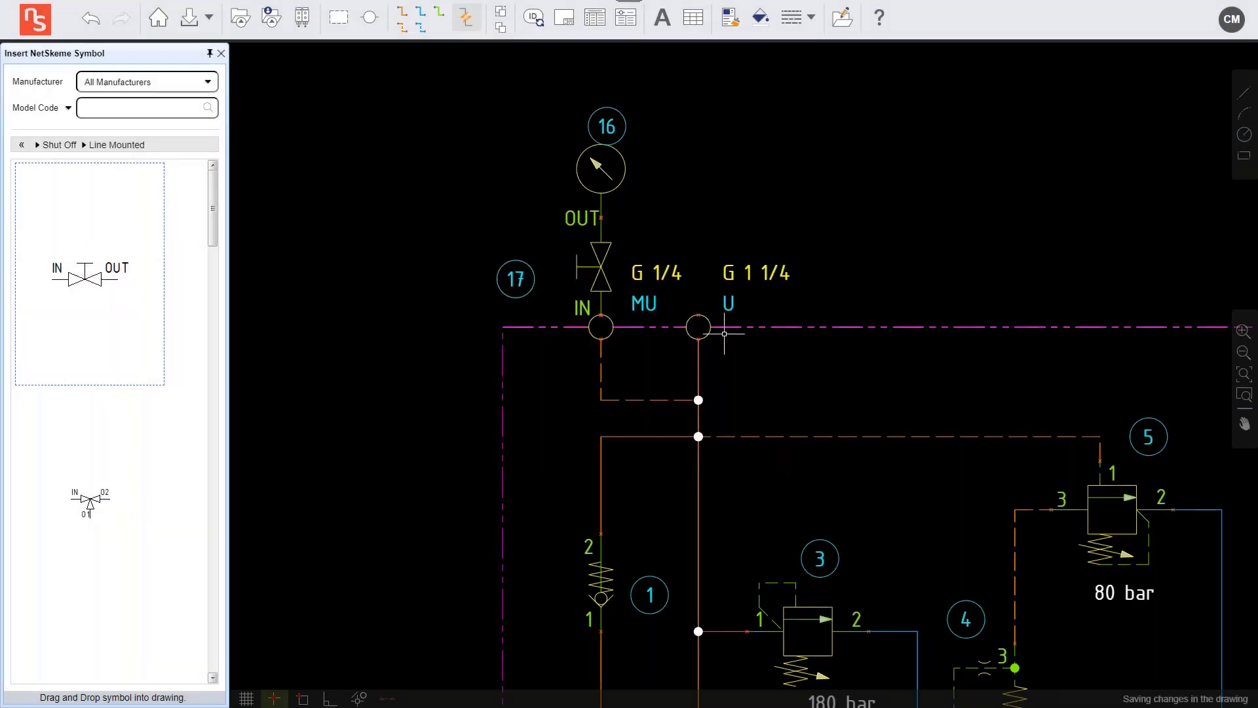
# Insert the parts list in the sheet's upper-right corner and reassign the item IDs throughout the schematic
pyautogui.scroll(-3, 726, 336)
pyautogui.moveTo(769, 308)
pyautogui.mouseDown()
pyautogui.moveTo(668, 237)
pyautogui.moveTo(617, 238)
pyautogui.mouseUp()
pyautogui.scroll(2, 670, 254)
pyautogui.scroll(-2, 674, 255)
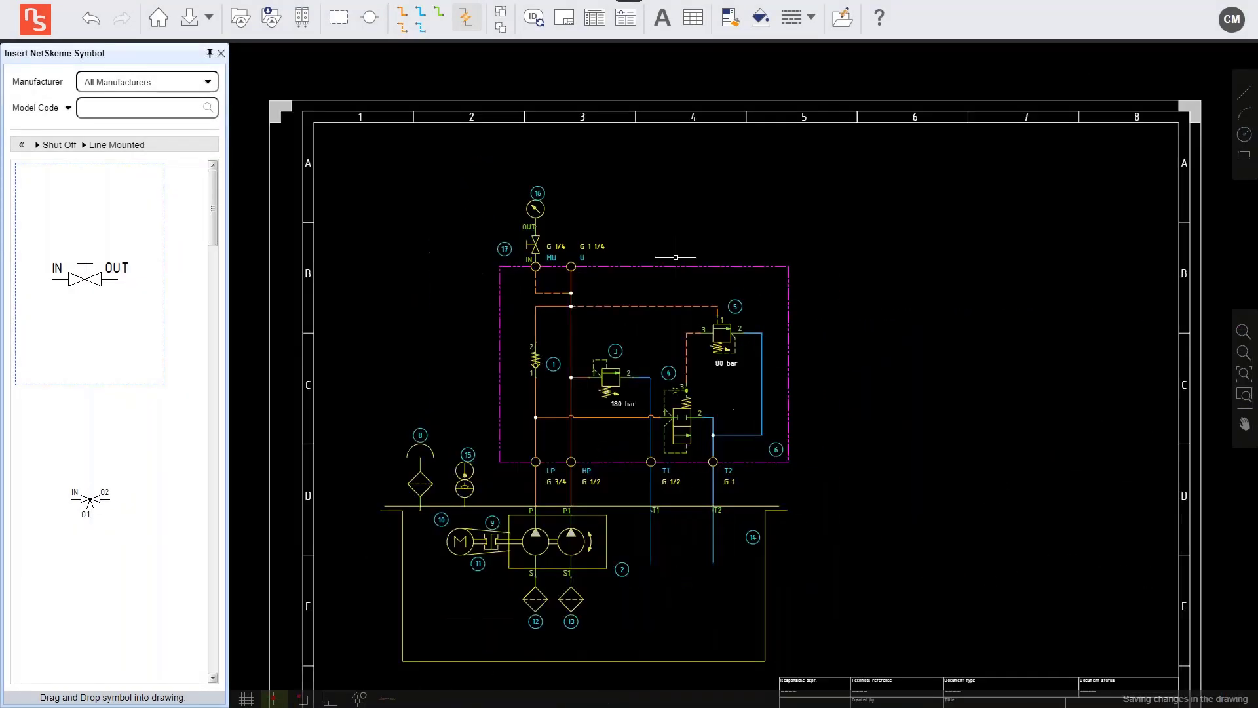
pyautogui.moveTo(807, 297)
pyautogui.mouseDown()
pyautogui.moveTo(814, 280)
pyautogui.moveTo(844, 297)
pyautogui.mouseUp()
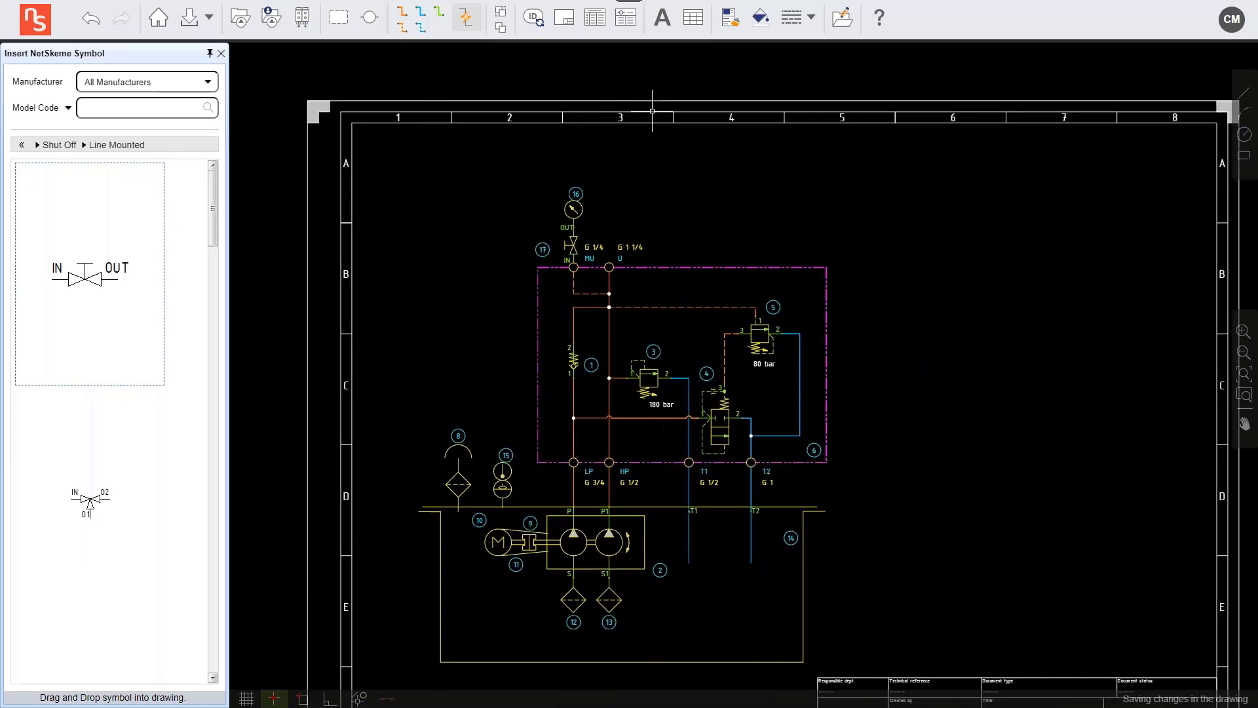
pyautogui.click(596, 24)
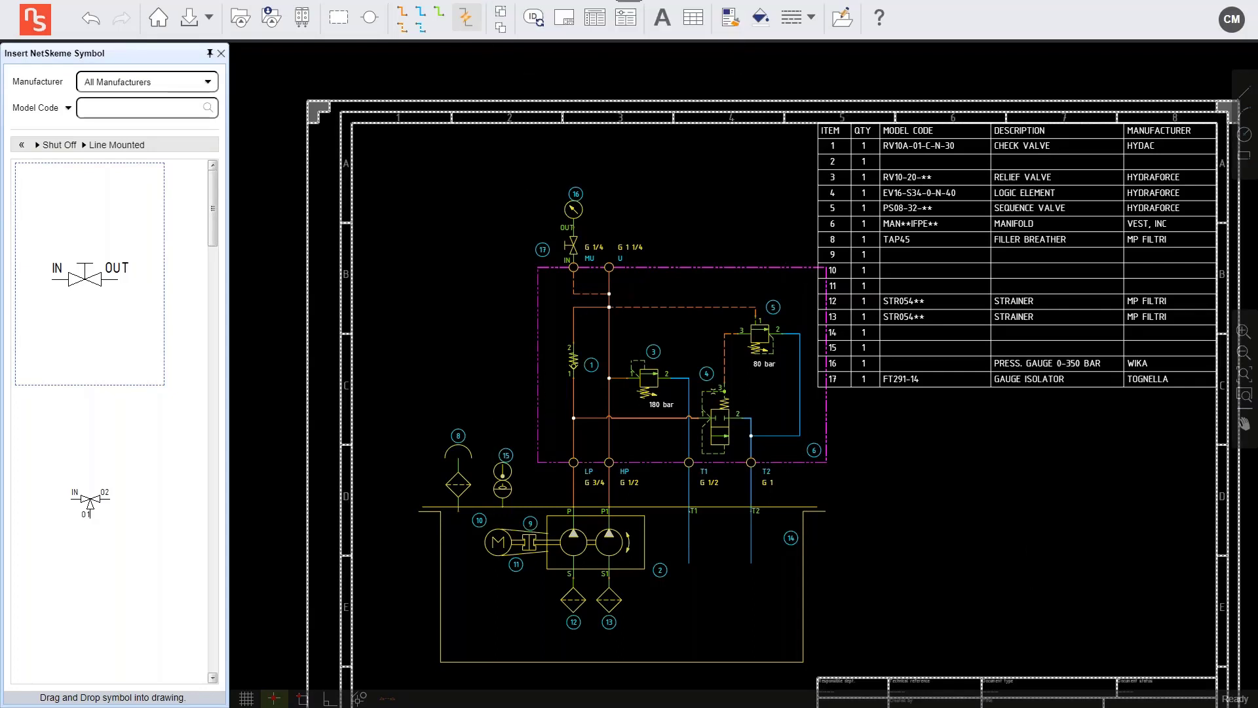
pyautogui.click(534, 19)
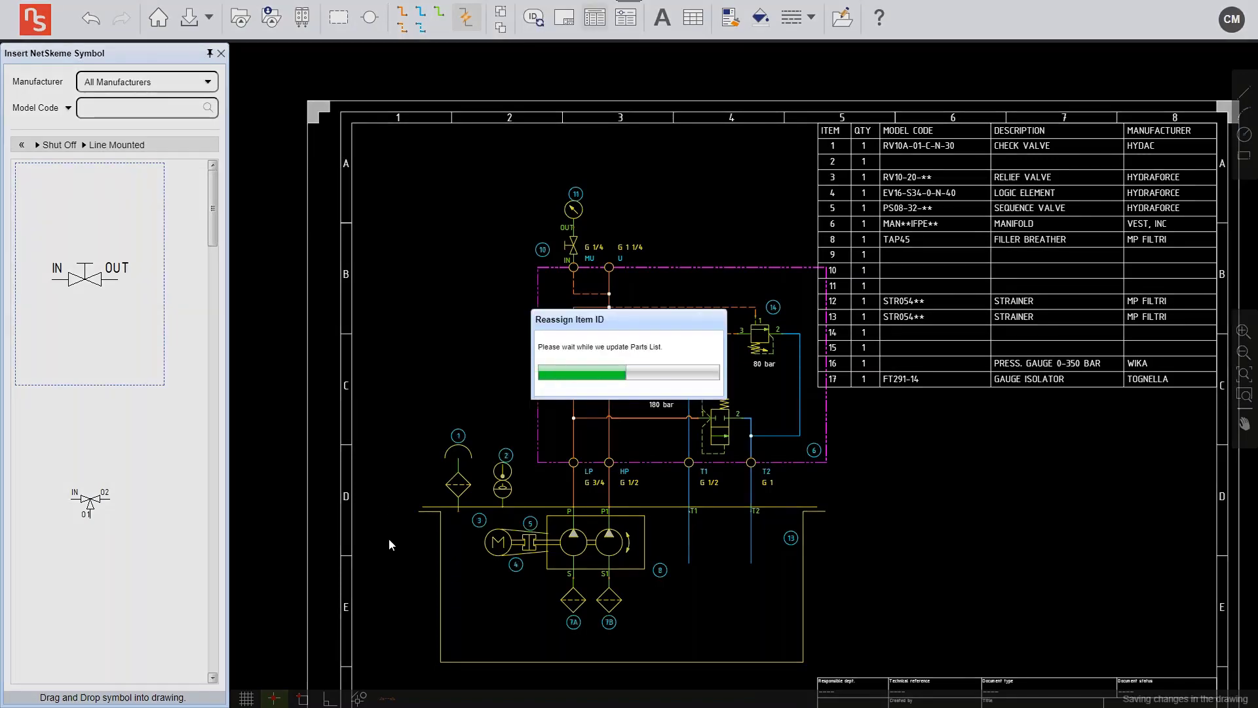
# Examine the two strainers' balloons below the pump and the item numbers and quantities in the updated parts list
pyautogui.scroll(3, 572, 622)
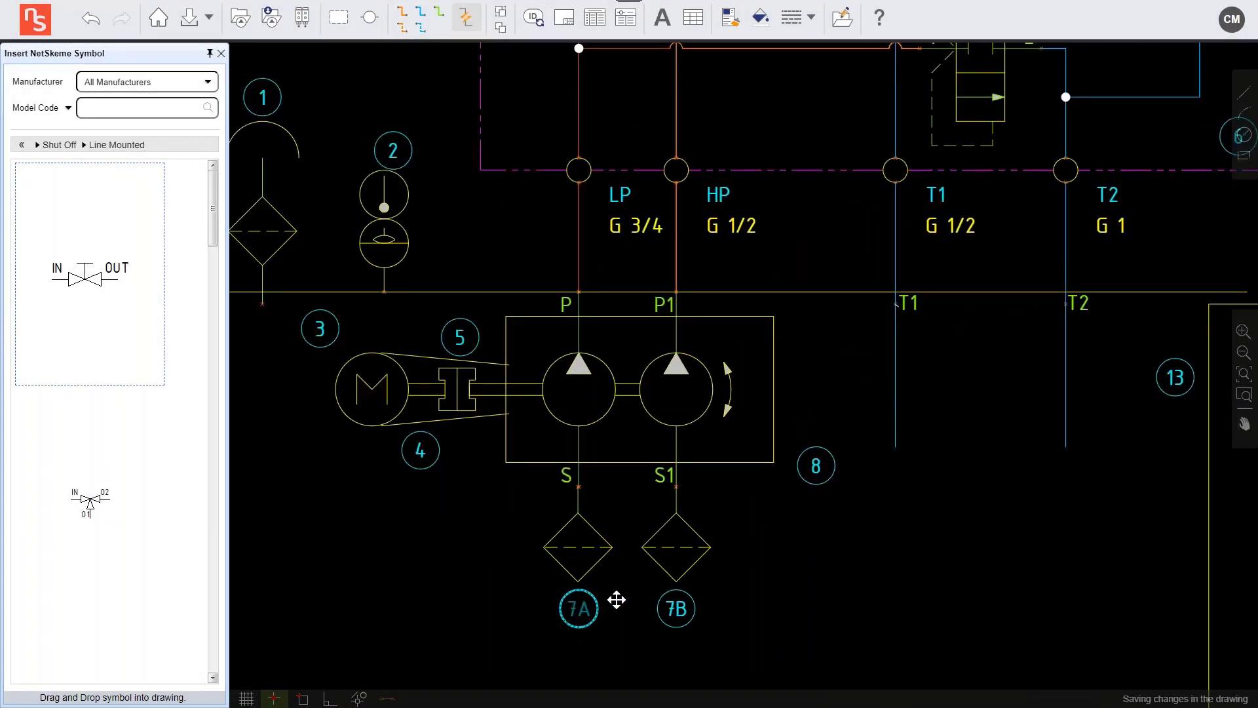
pyautogui.click(593, 536)
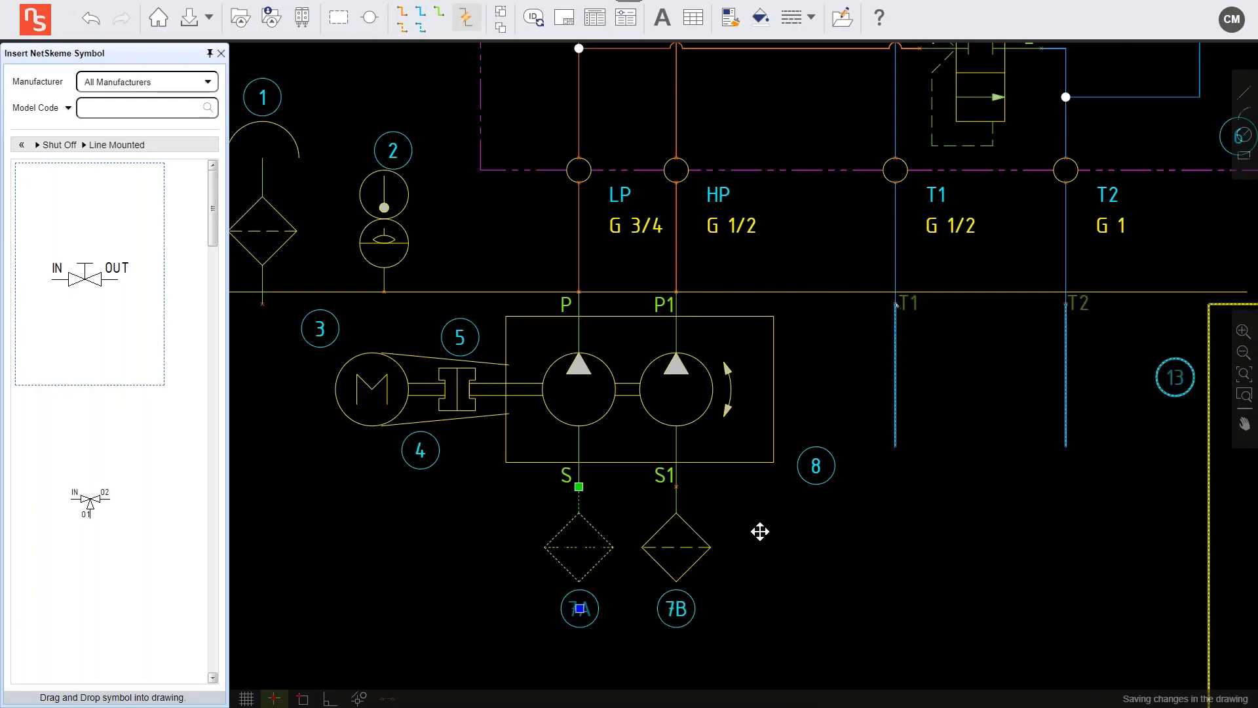
pyautogui.scroll(-5, 1003, 472)
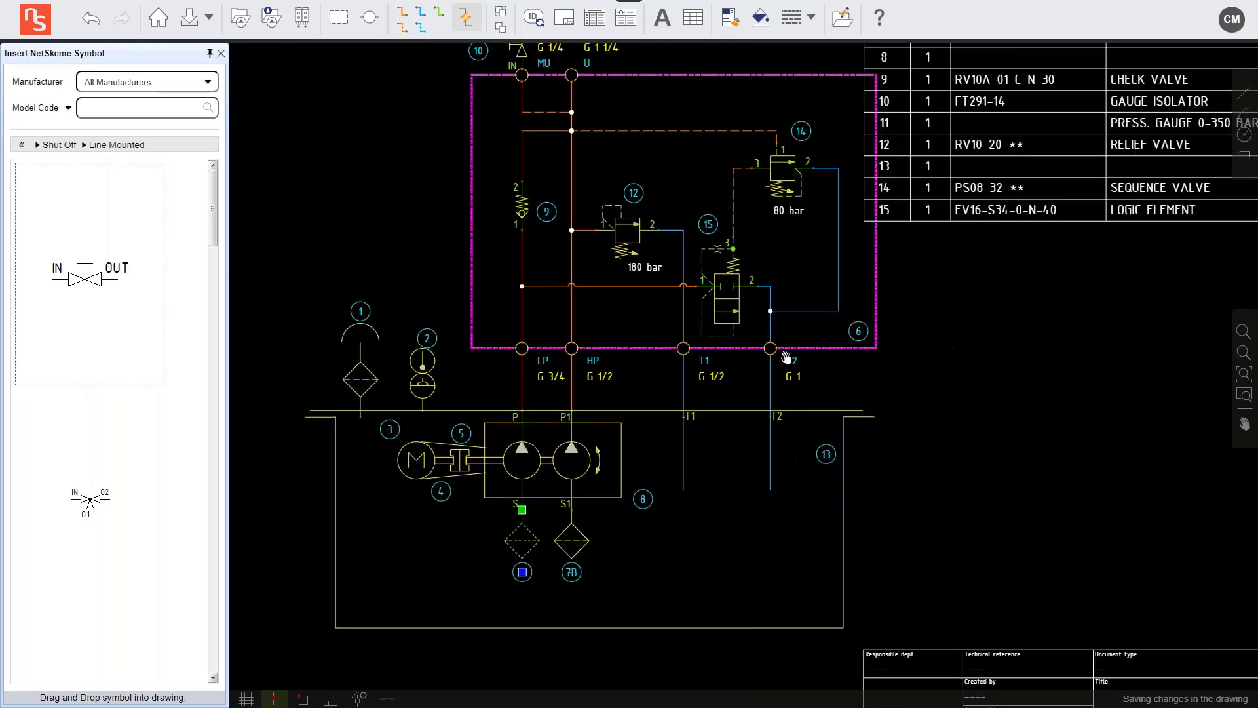
pyautogui.moveTo(900, 248); pyautogui.dragTo(779, 358)
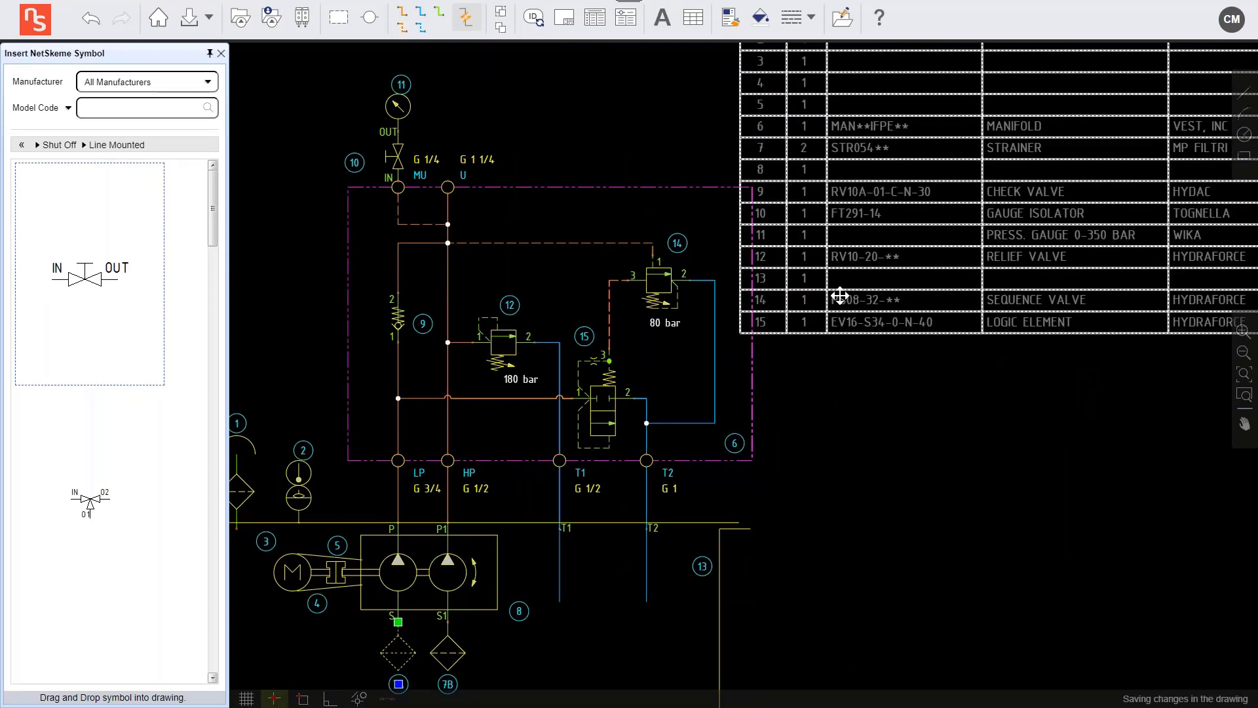
pyautogui.press('Escape')
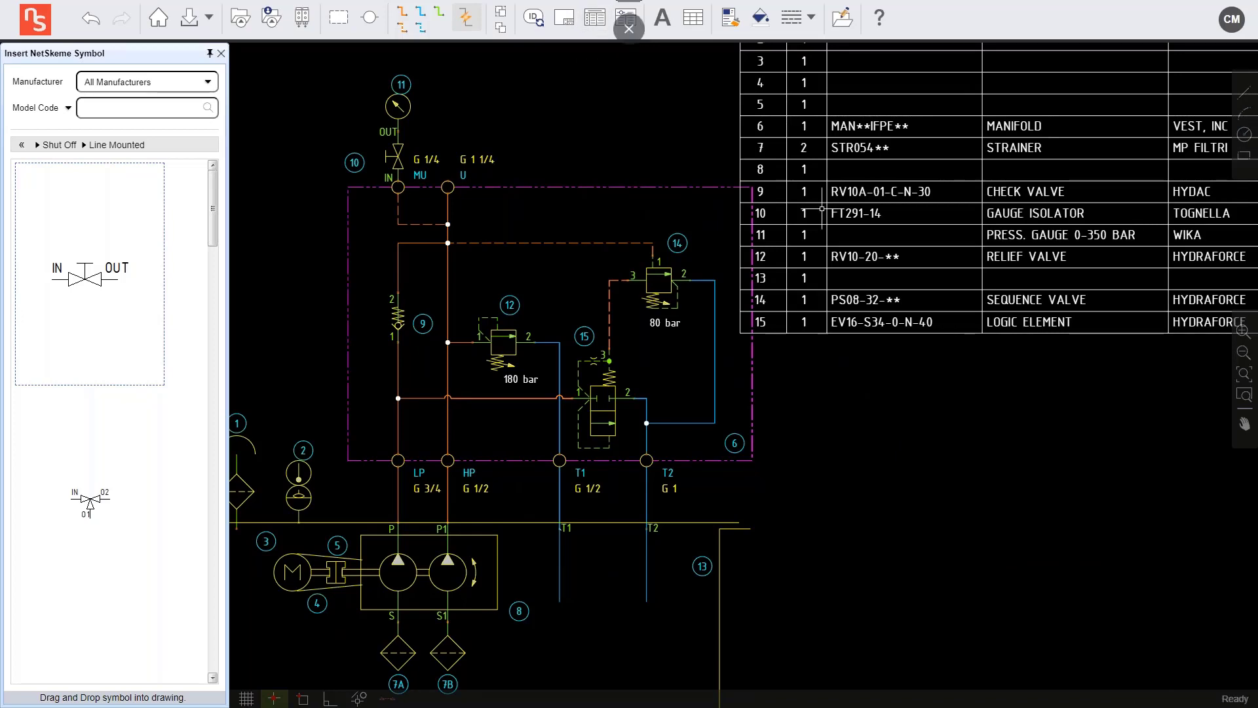
pyautogui.moveTo(874, 386)
pyautogui.mouseDown()
pyautogui.moveTo(839, 424)
pyautogui.moveTo(793, 542)
pyautogui.mouseUp()
pyautogui.scroll(3, 705, 317)
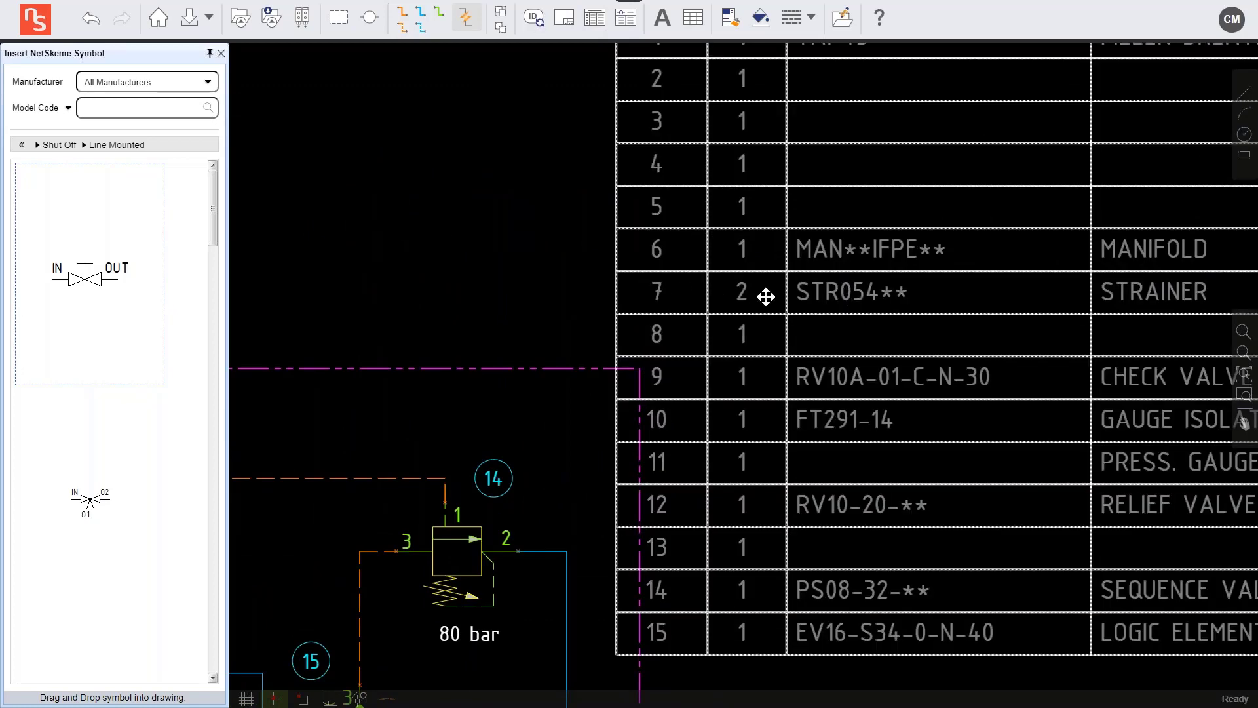
pyautogui.scroll(-6, 657, 426)
pyautogui.moveTo(736, 547); pyautogui.dragTo(942, 375)
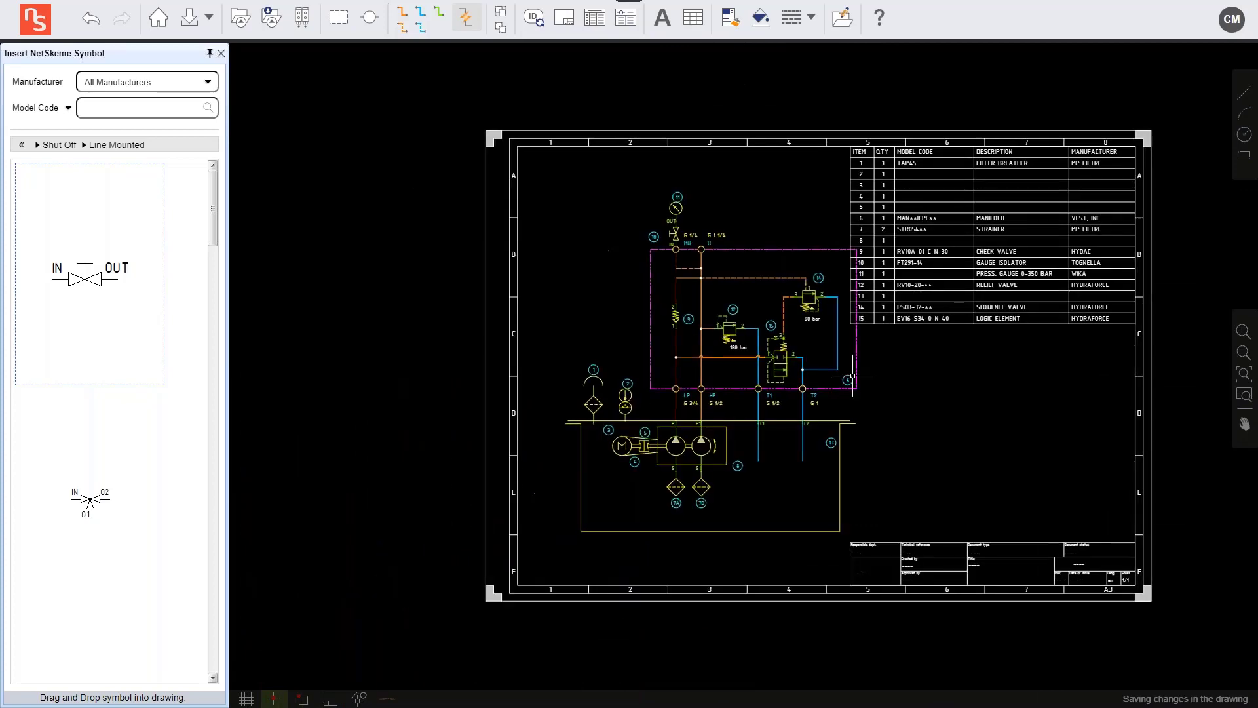
# Move the whole schematic left, clear of the parts list, and slightly down on the sheet
pyautogui.moveTo(546, 175); pyautogui.dragTo(917, 580)
pyautogui.click(1041, 296)
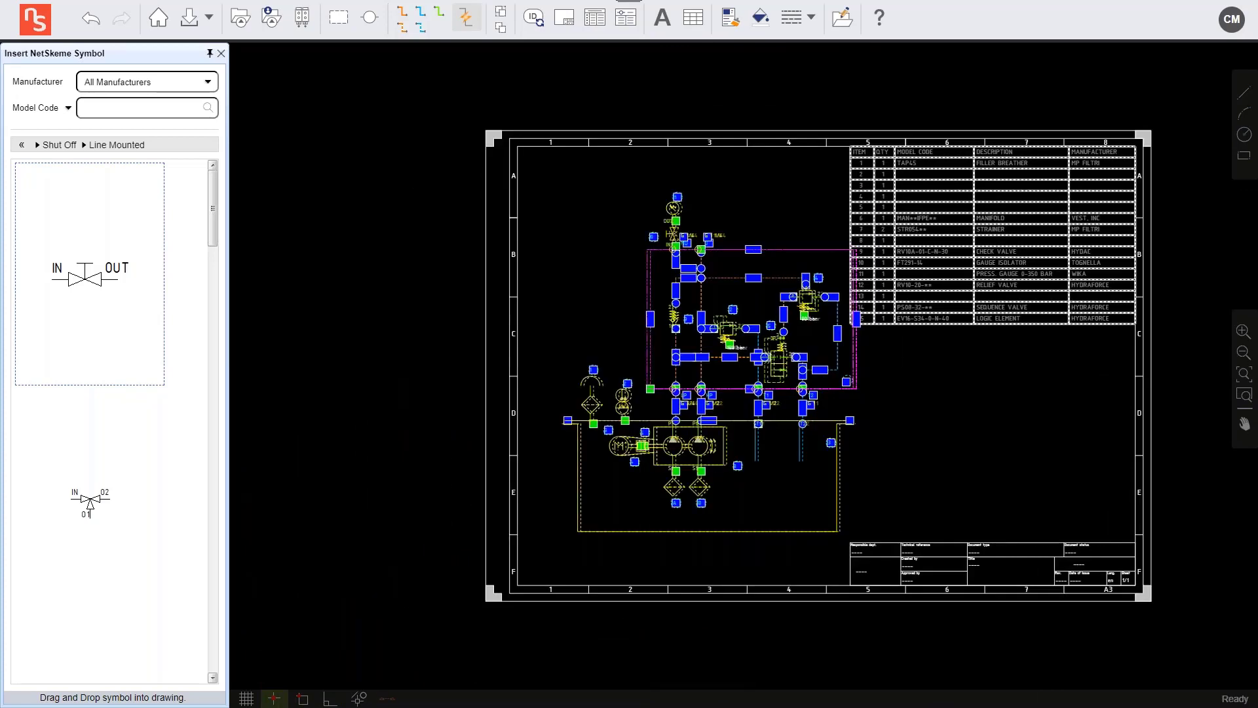
pyautogui.press('Left')
pyautogui.press('Left')
pyautogui.press('Left')
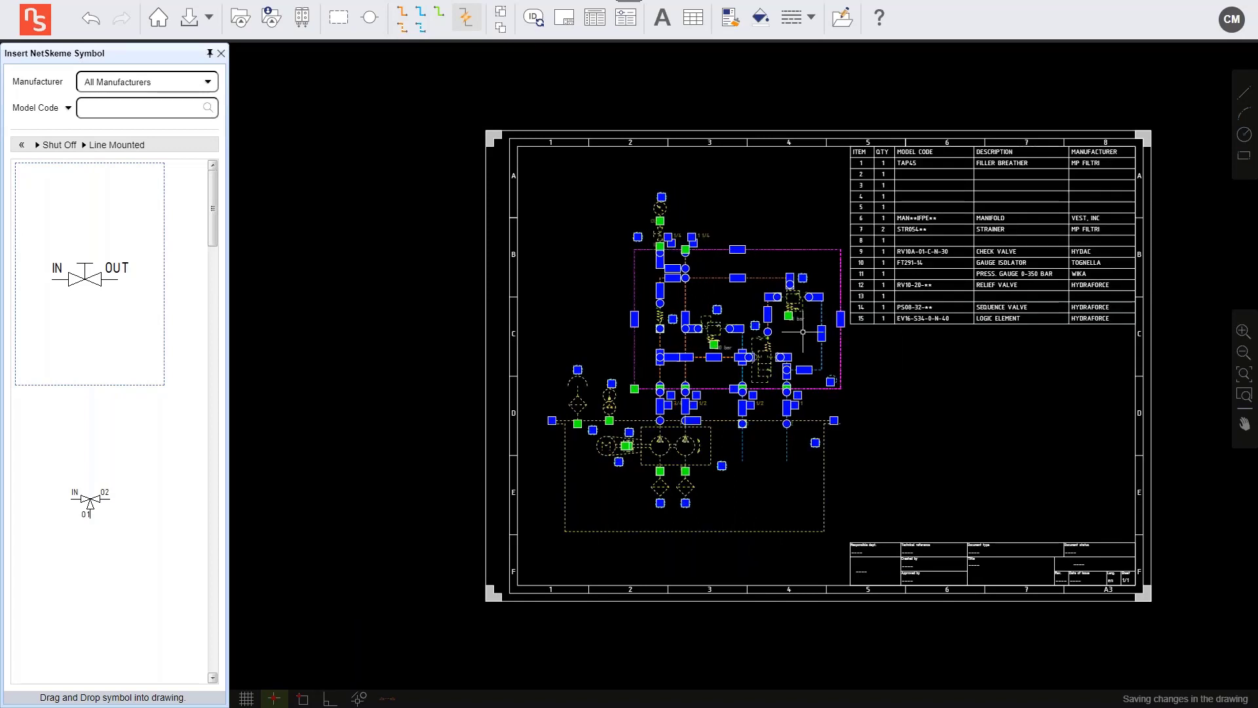
pyautogui.press('Left')
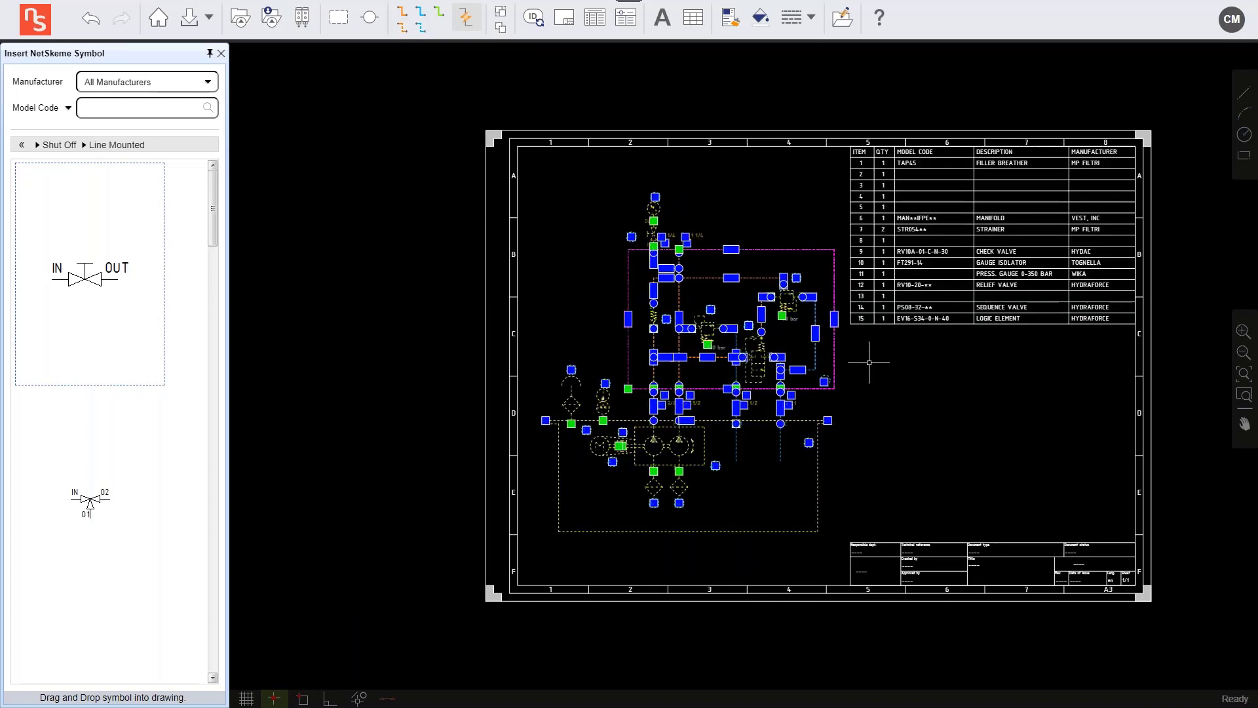
pyautogui.press('Left')
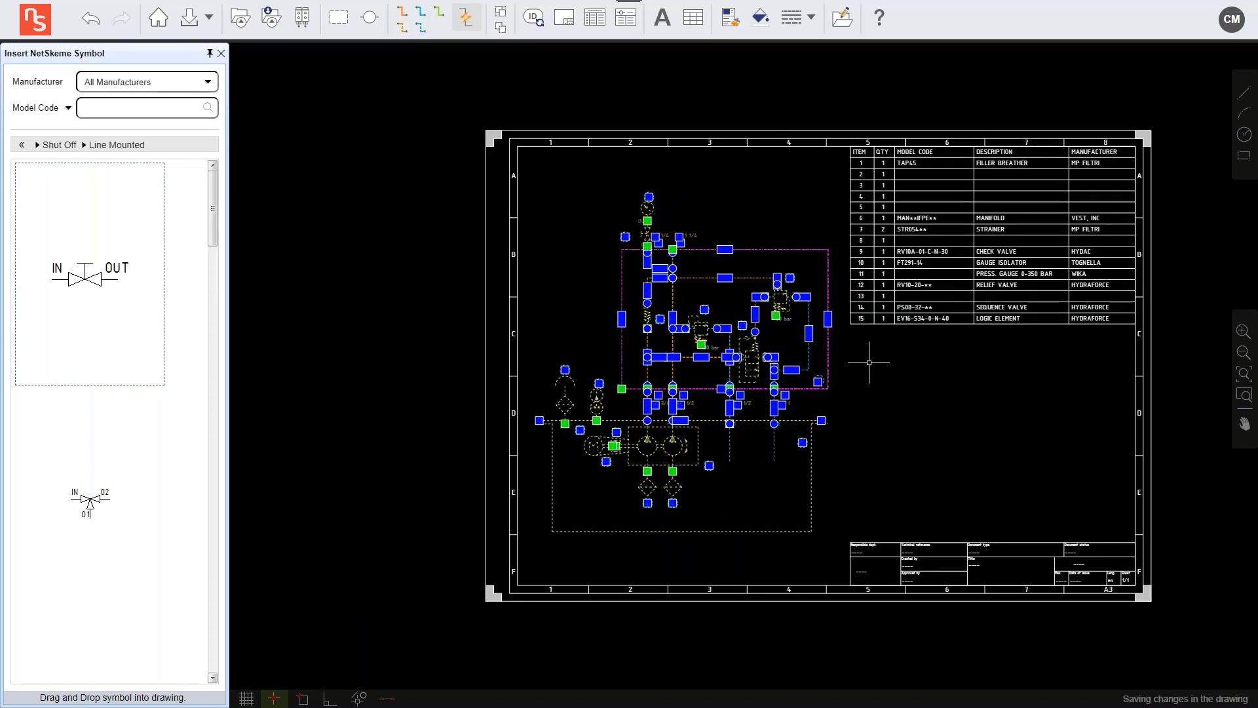
pyautogui.press('Down')
pyautogui.press('Down')
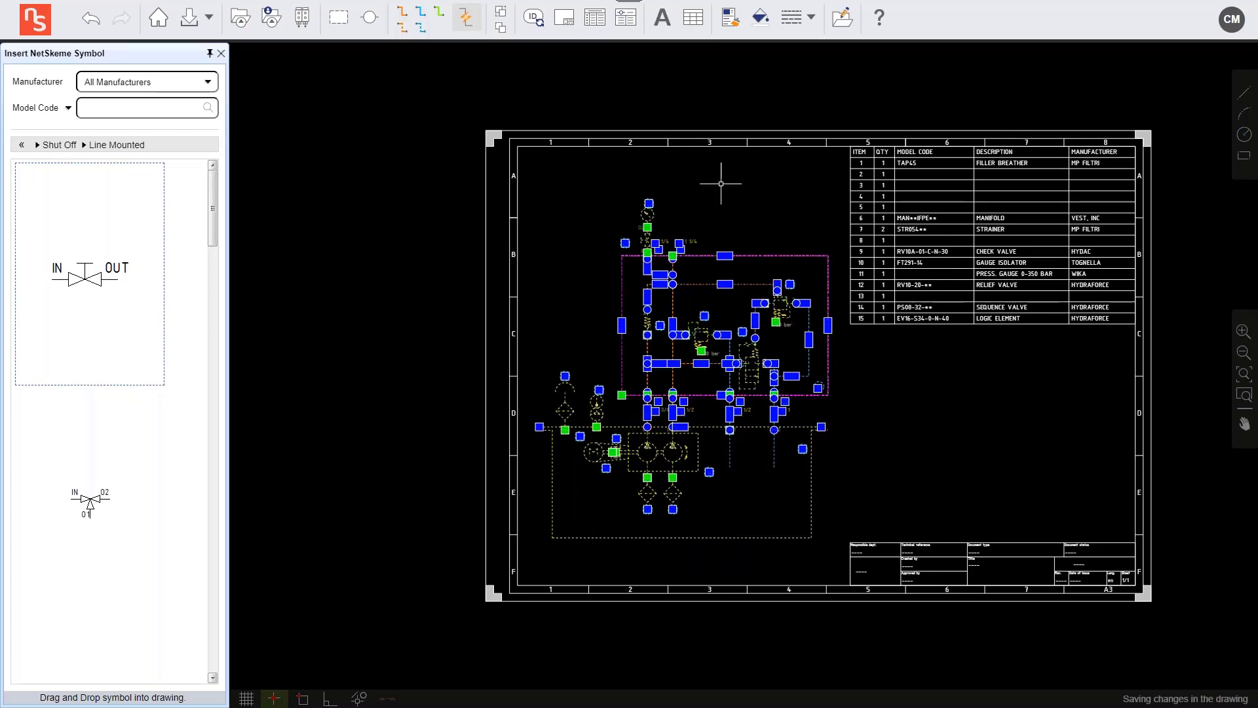
pyautogui.scroll(1, 722, 203)
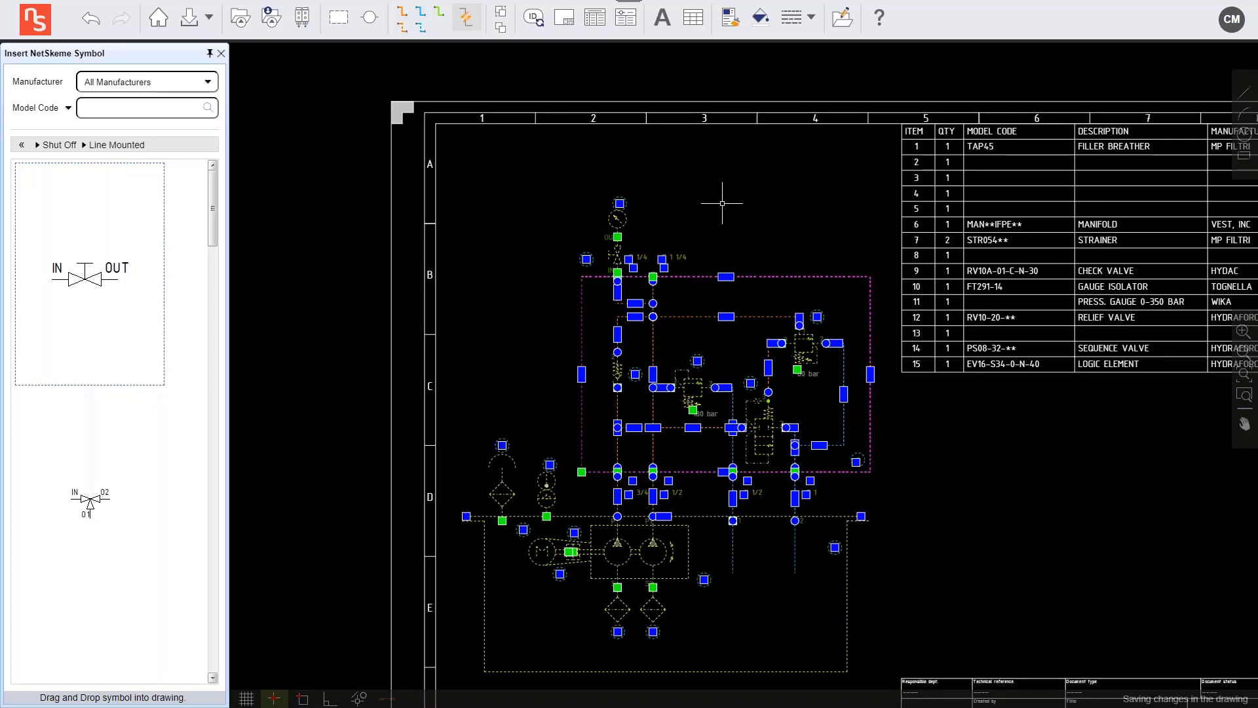
pyautogui.press('Escape')
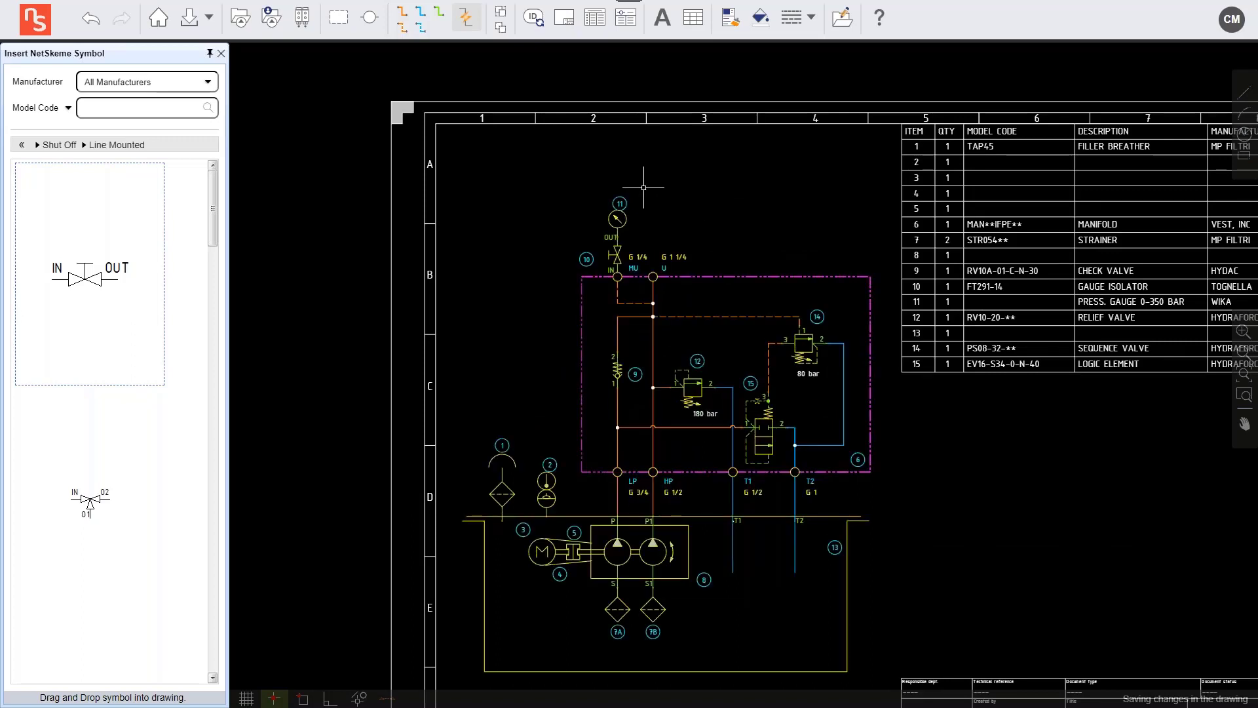
# Insert the port table in the sheet's upper-left corner and shift the whole schematic down to clear it
pyautogui.click(626, 18)
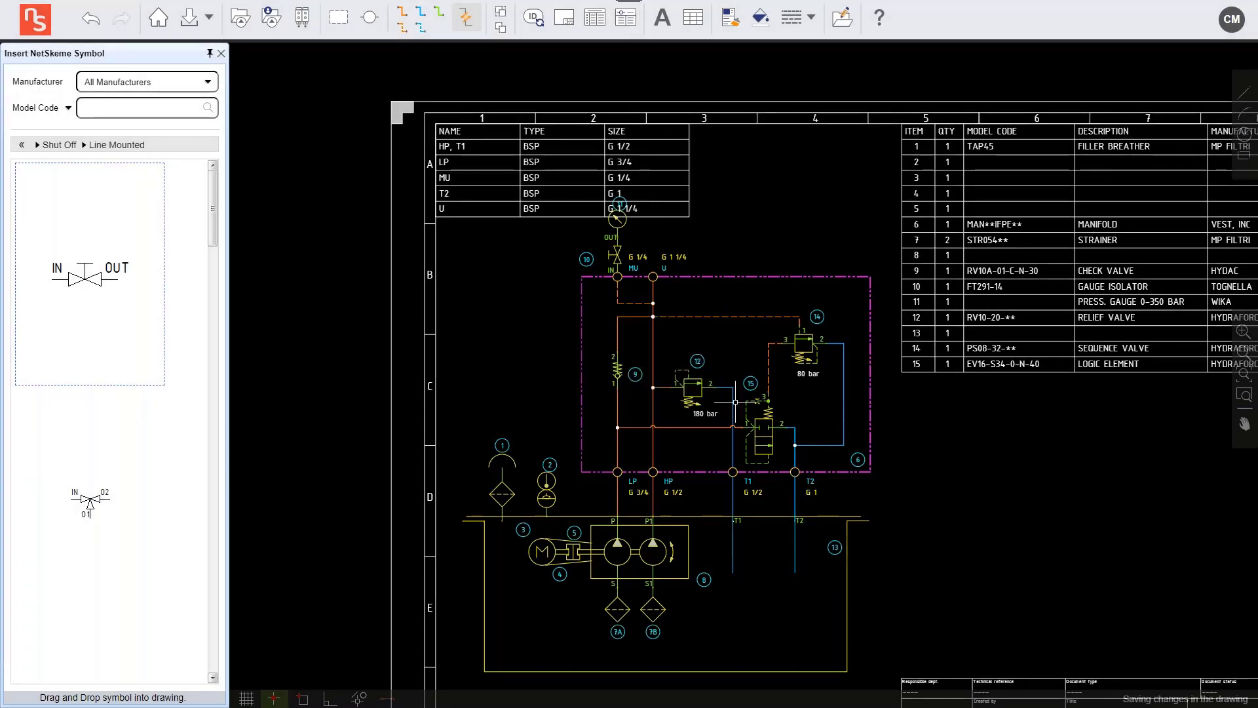
pyautogui.moveTo(329, 174); pyautogui.dragTo(925, 579)
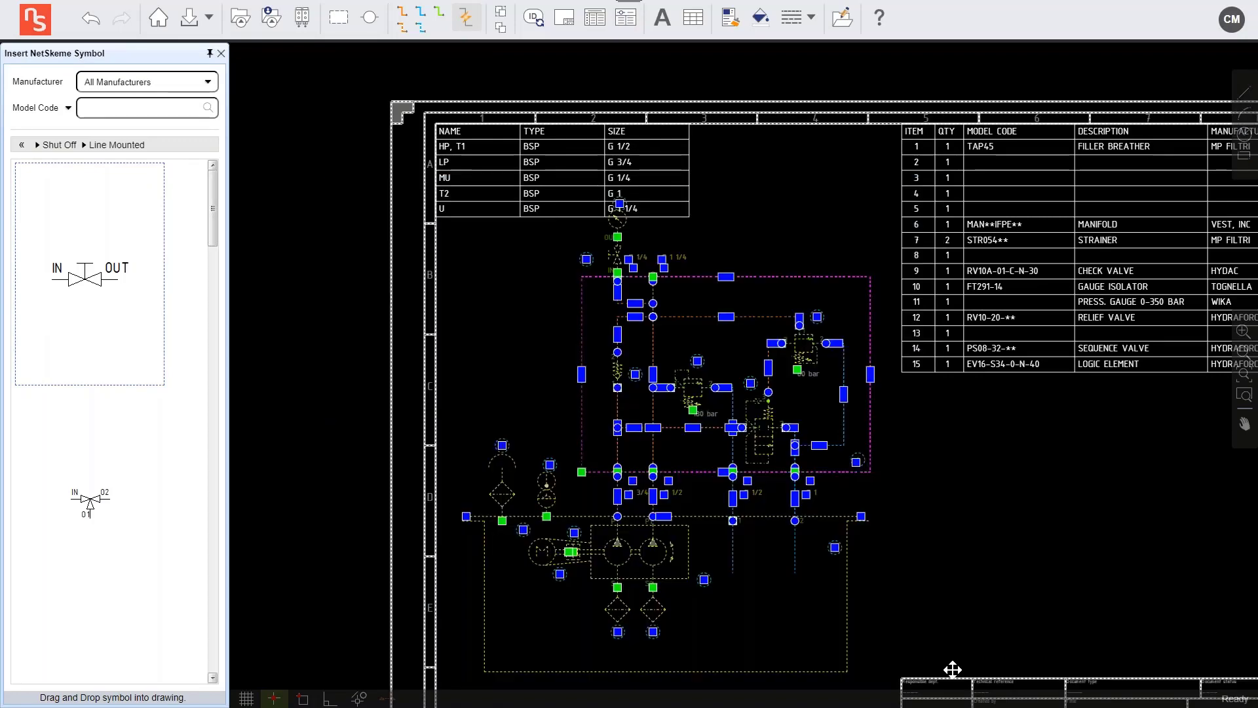
pyautogui.hotkey('ctrl', 'Down')
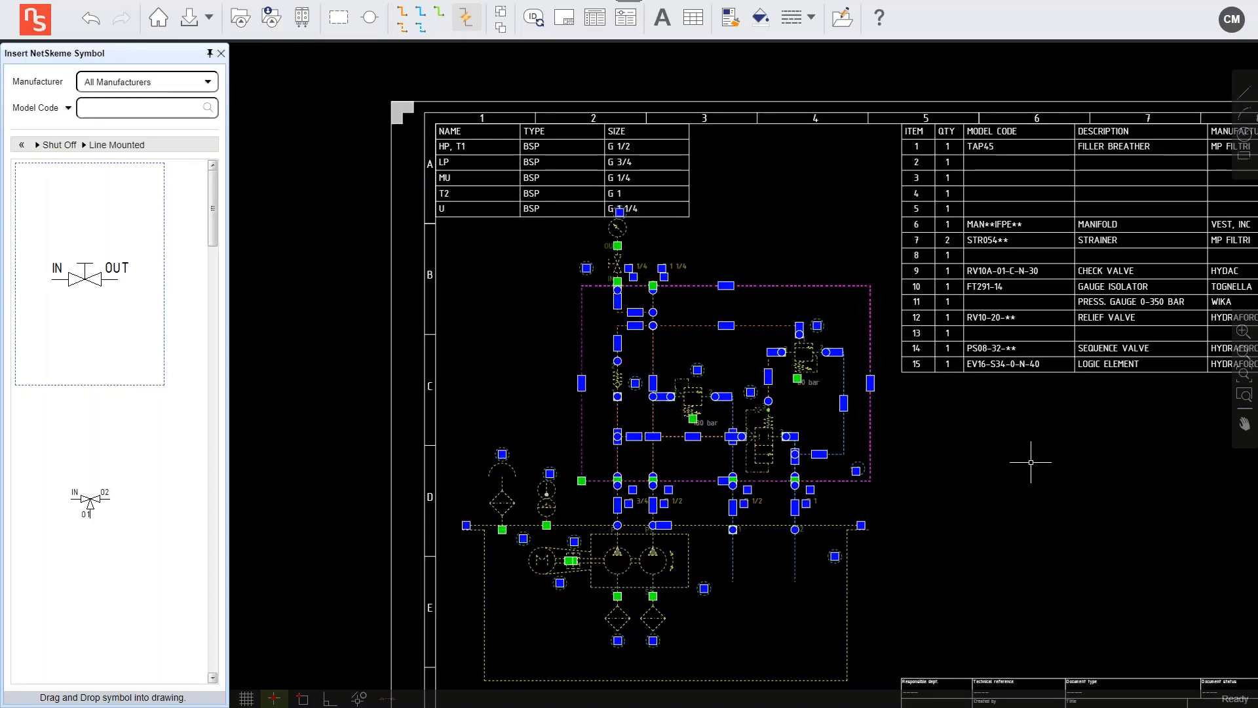
pyautogui.hotkey('ctrl', 'Down')
pyautogui.moveTo(1108, 488); pyautogui.dragTo(990, 423)
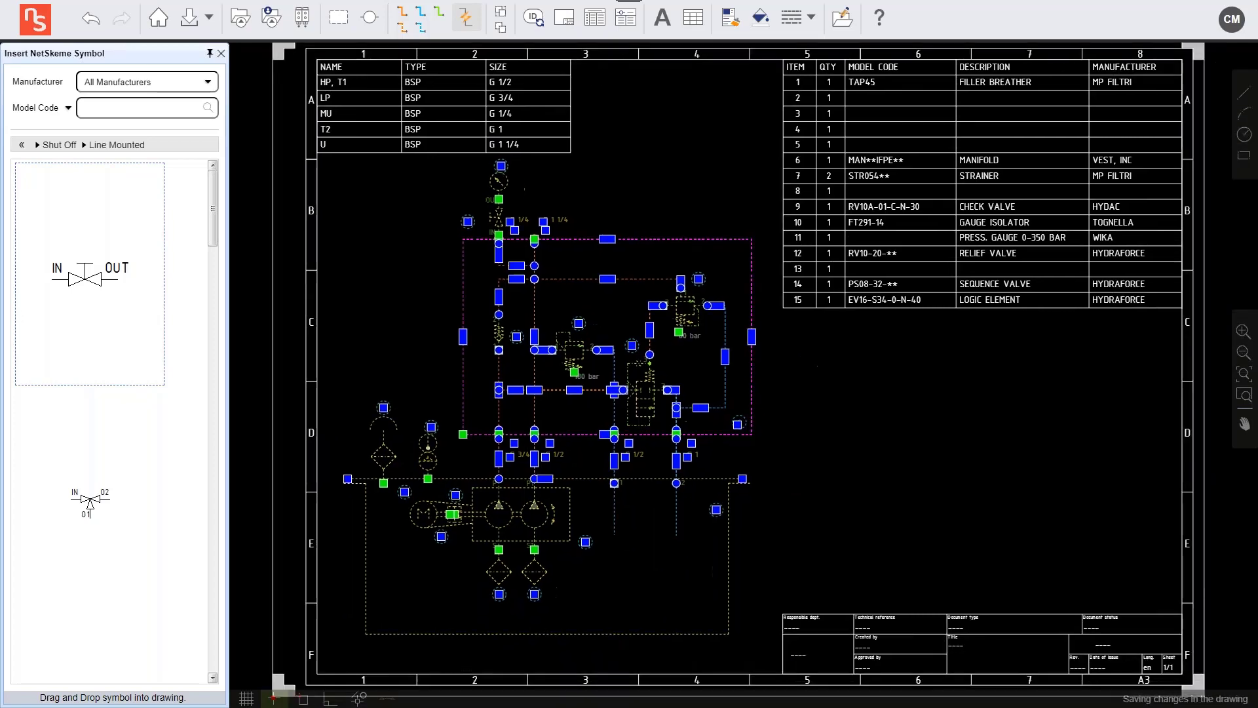
pyautogui.press('Escape')
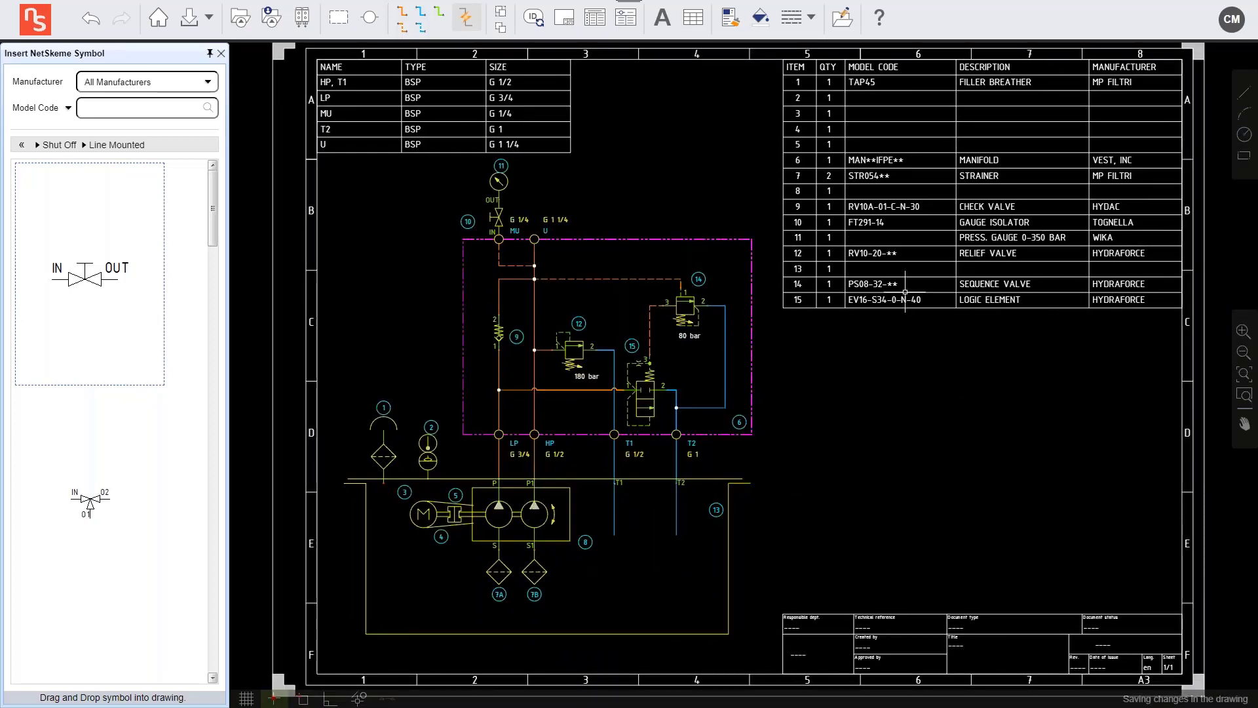
# Switch the sheet size to A2: 420 mm x 594 mm and back to A3: 297 mm x 420 mm
pyautogui.click(565, 19)
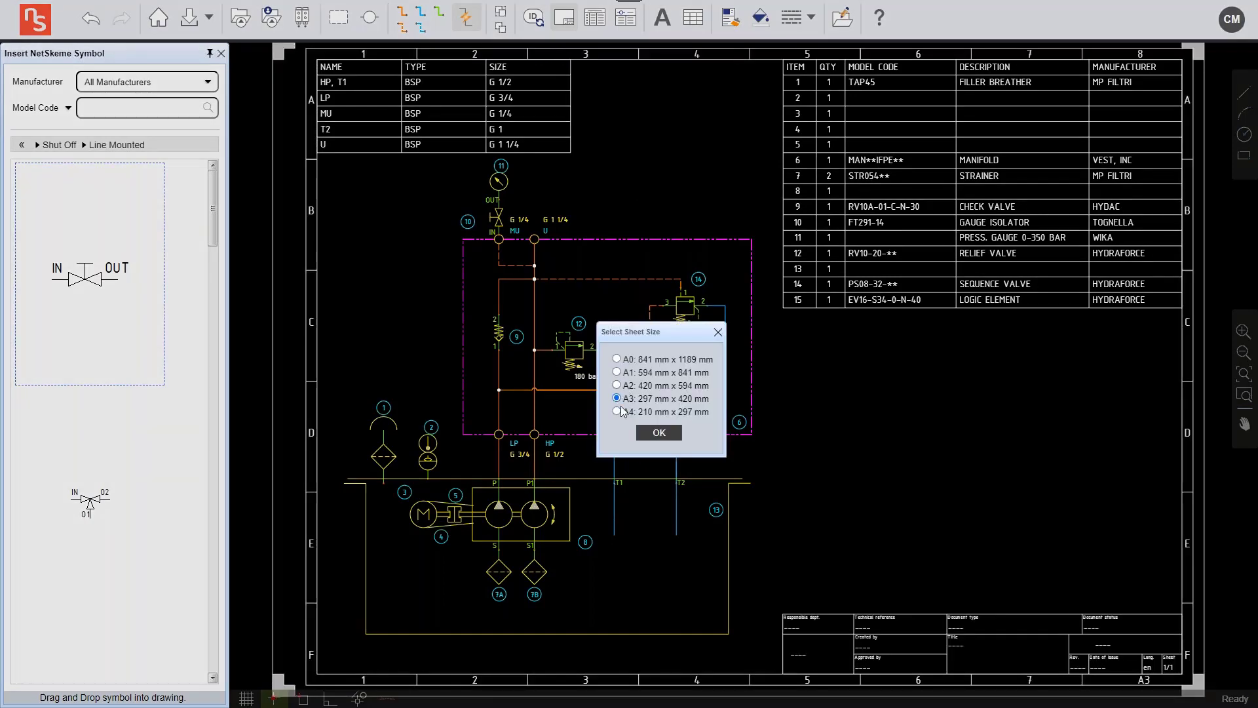
pyautogui.click(659, 432)
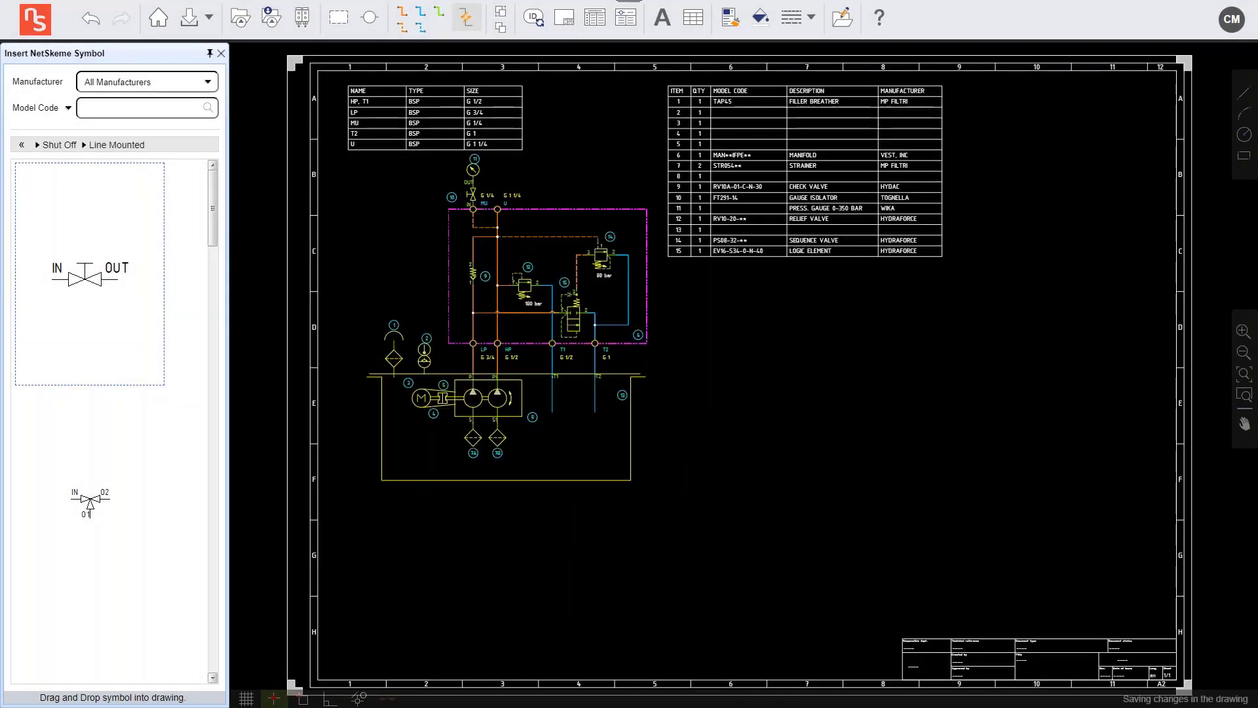
pyautogui.click(560, 22)
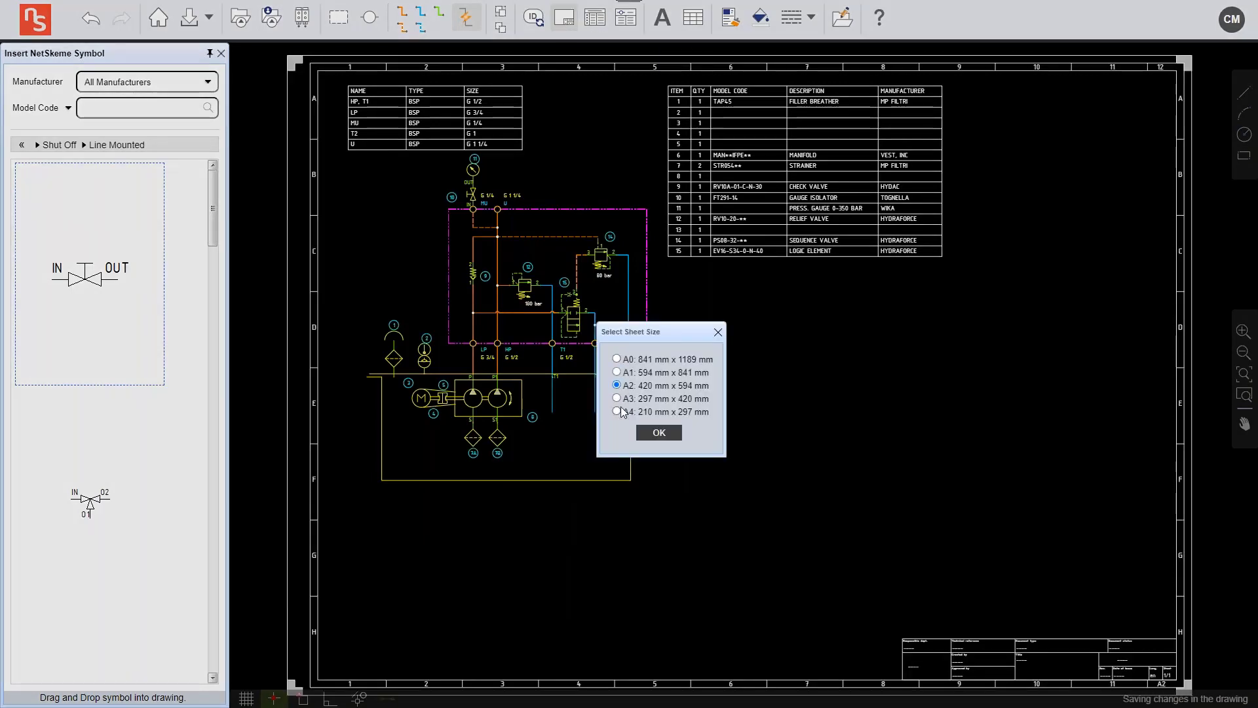
pyautogui.click(670, 434)
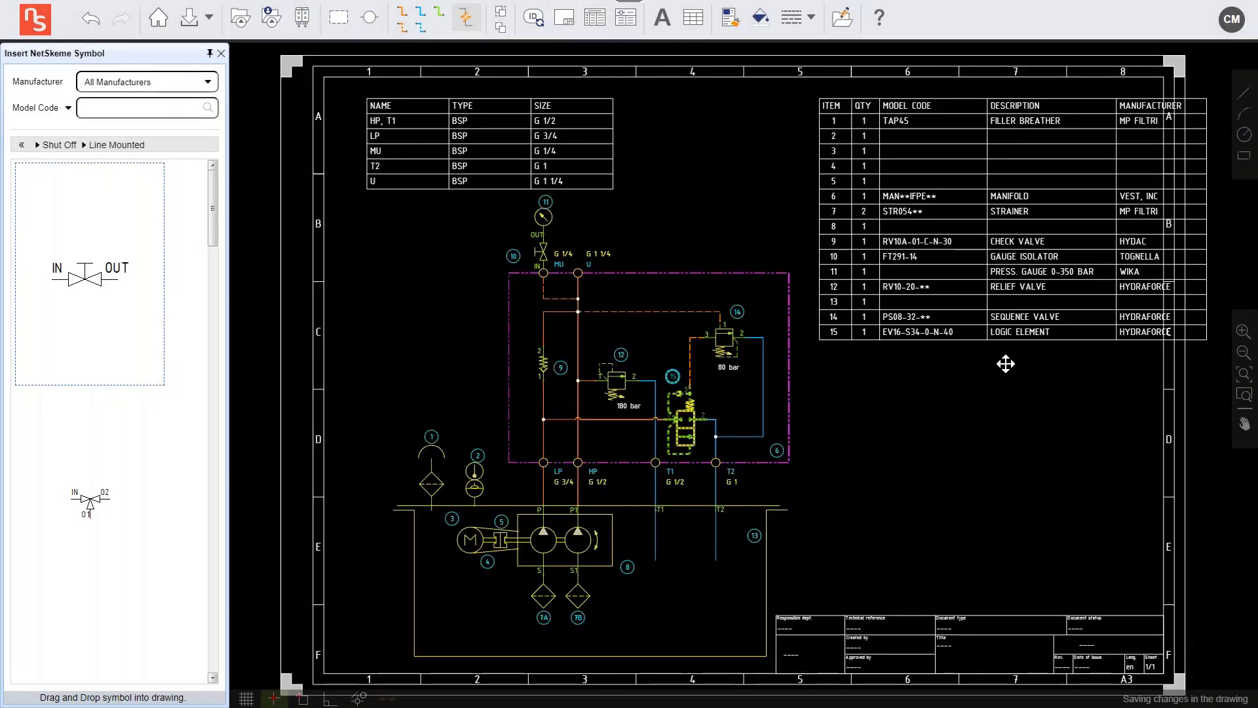
# Delete the parts list that overhangs the sheet border and insert it again in the sheet's upper-right corner
pyautogui.click(943, 154)
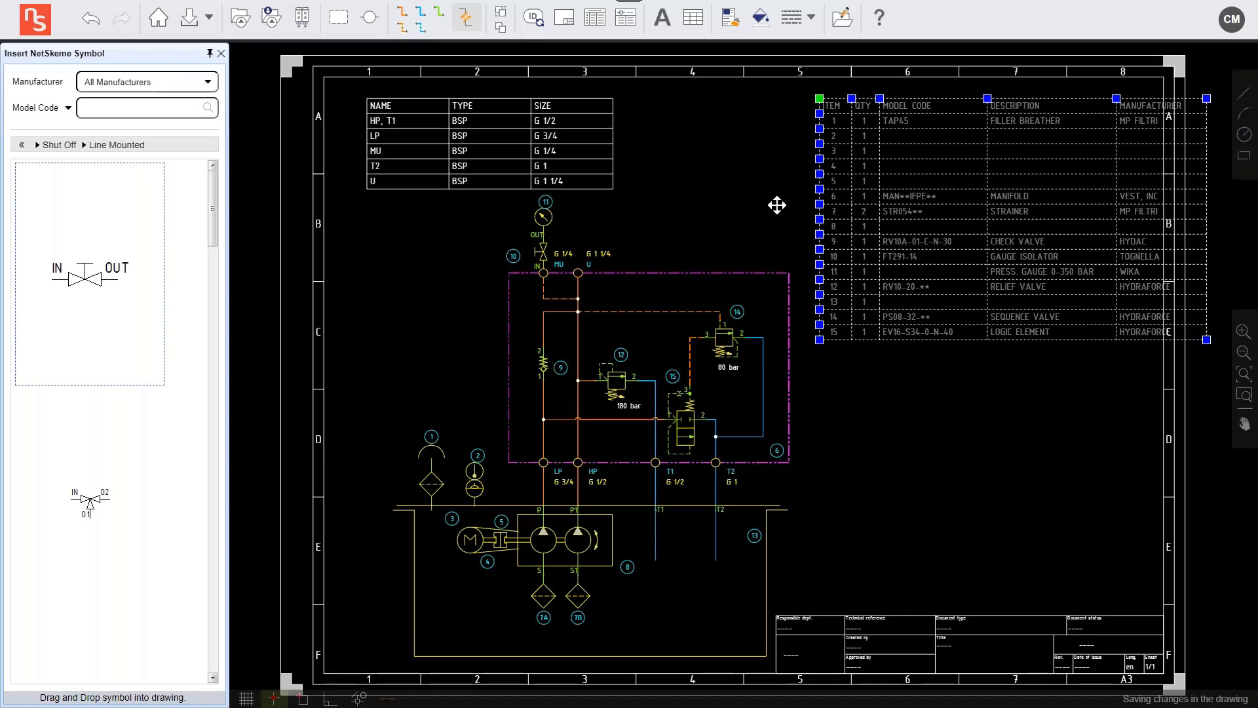
pyautogui.scroll(1, 347, 57)
pyautogui.scroll(-2, 360, 73)
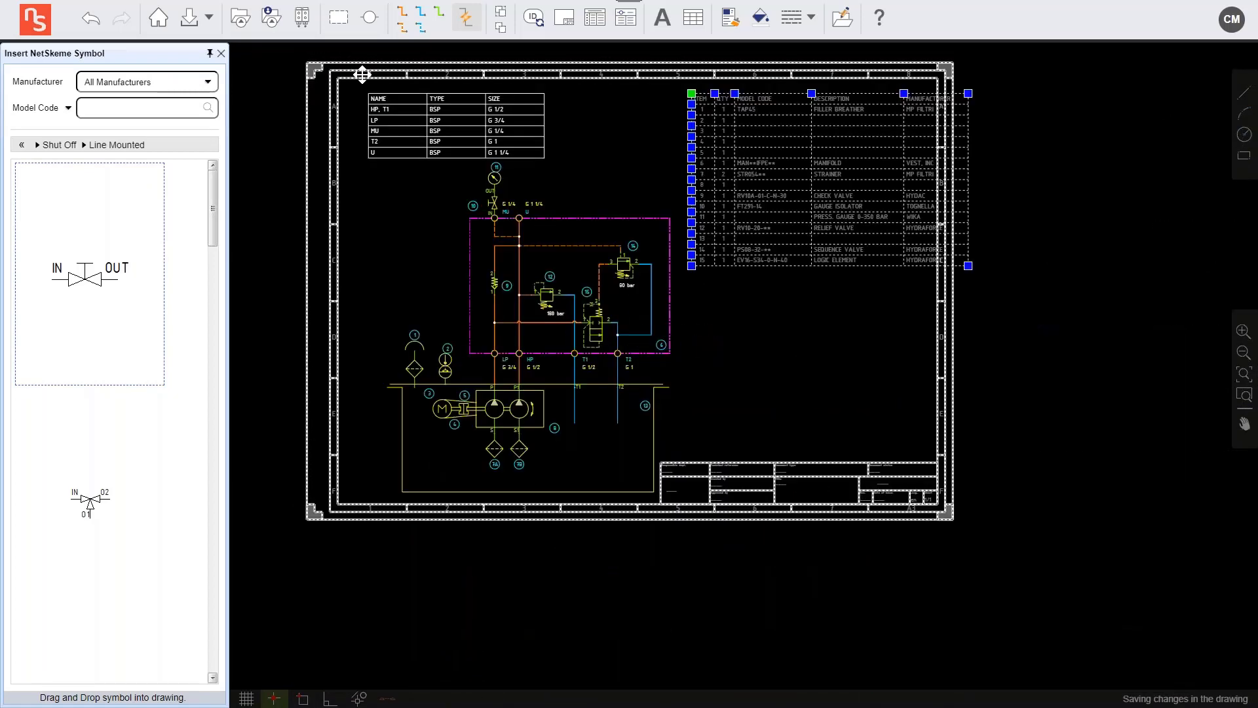
pyautogui.click(359, 62)
pyautogui.click(747, 149)
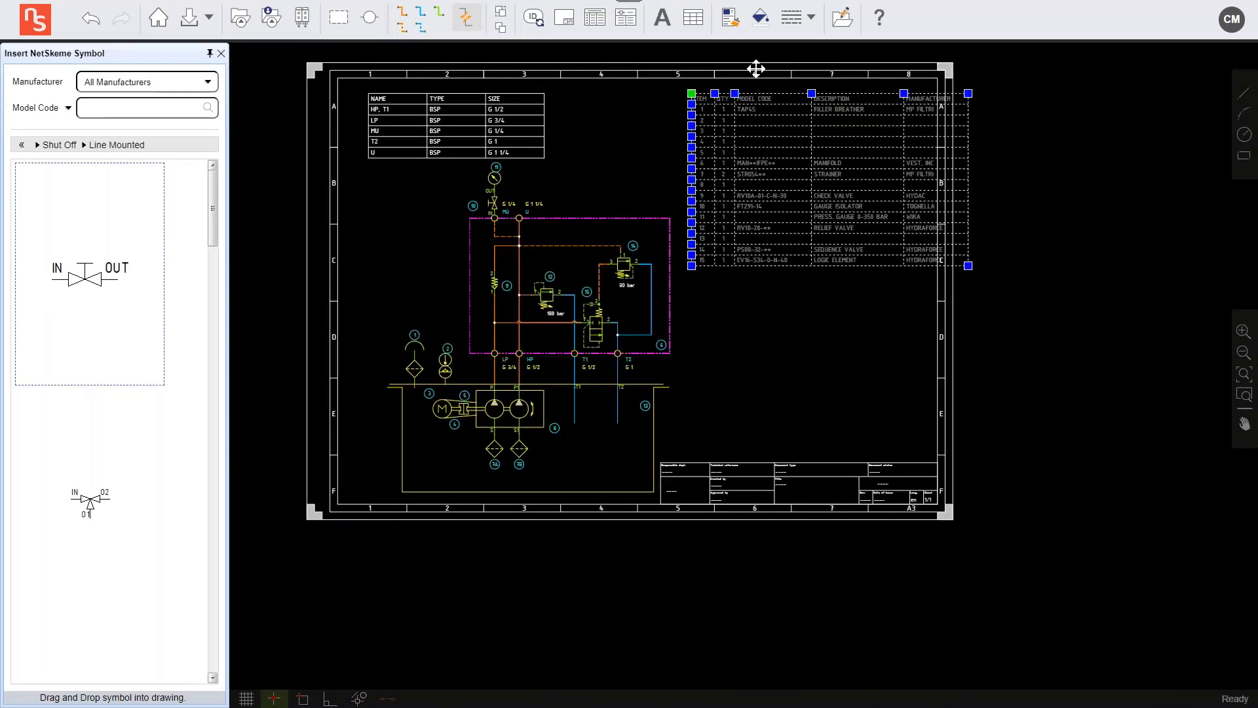
pyautogui.press('Delete')
pyautogui.click(626, 26)
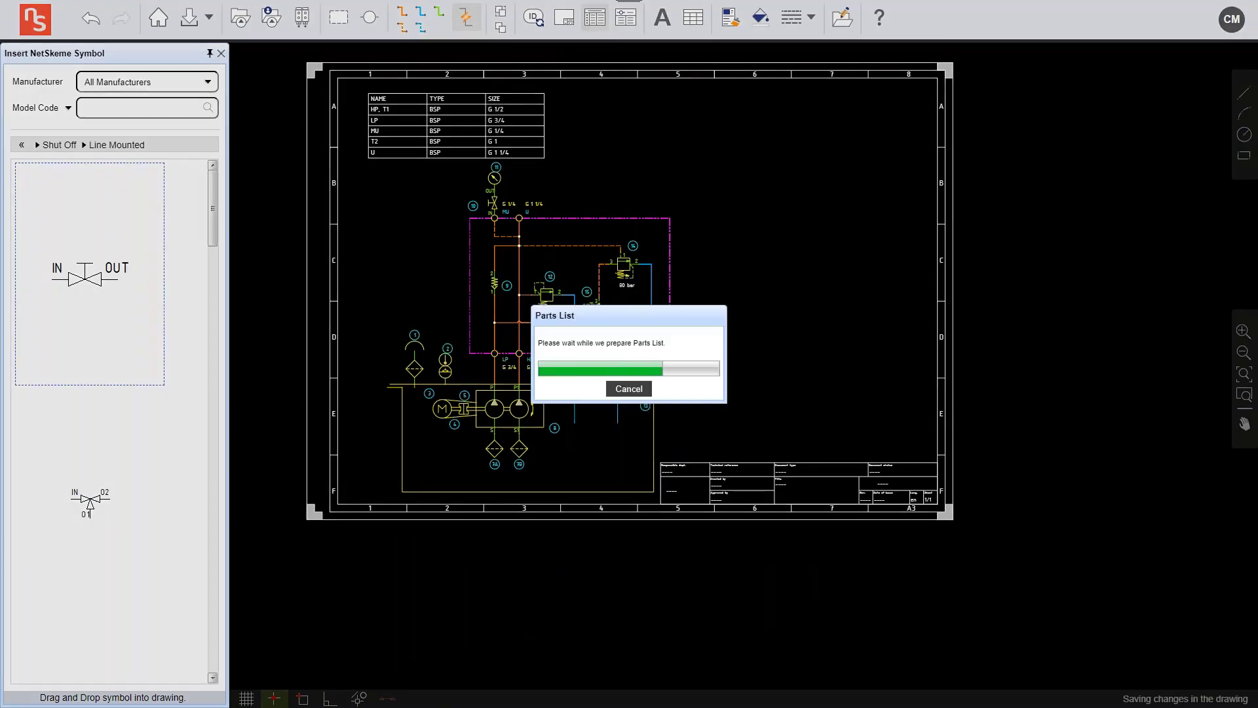
# Shift the whole schematic left until the manifold outline is clear of the reinserted parts list
pyautogui.moveTo(299, 136); pyautogui.dragTo(740, 548)
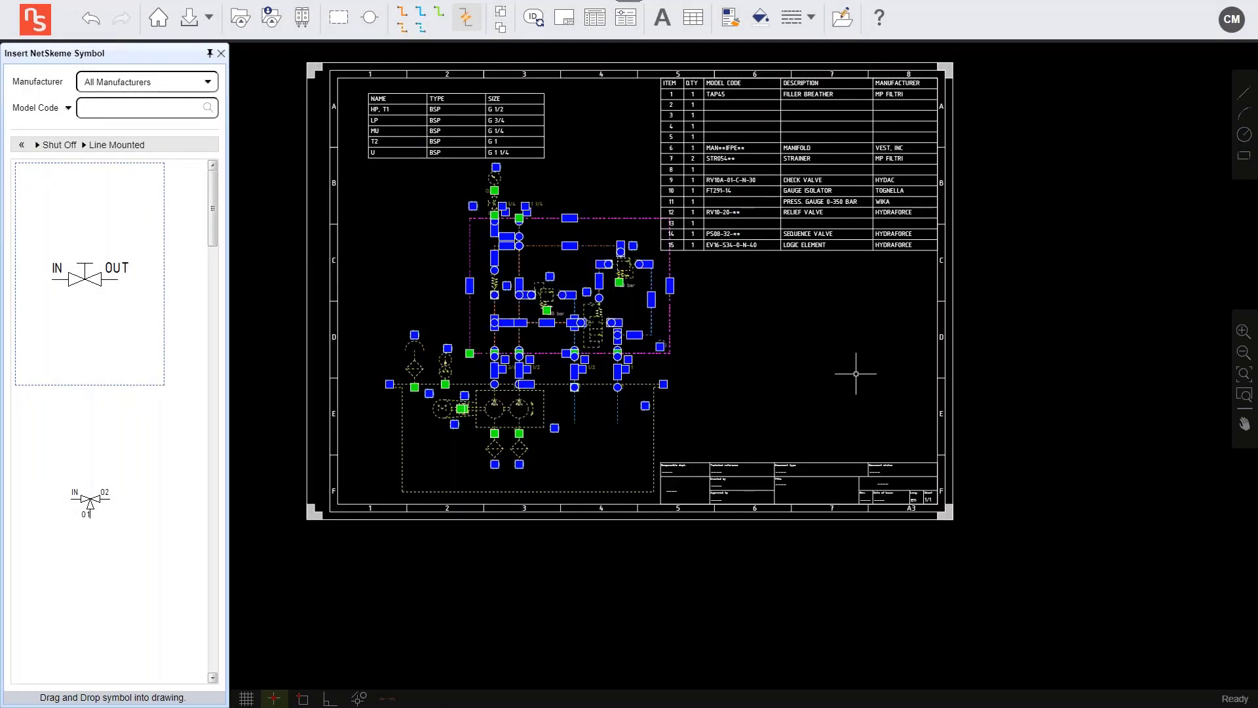
pyautogui.press('Left')
pyautogui.press('Left')
pyautogui.press('Left')
pyautogui.press('Left')
pyautogui.press('Left')
pyautogui.press('Left')
pyautogui.press('Left')
pyautogui.press('Left')
pyautogui.press('Left')
pyautogui.press('Left')
pyautogui.press('Left')
pyautogui.press('Left')
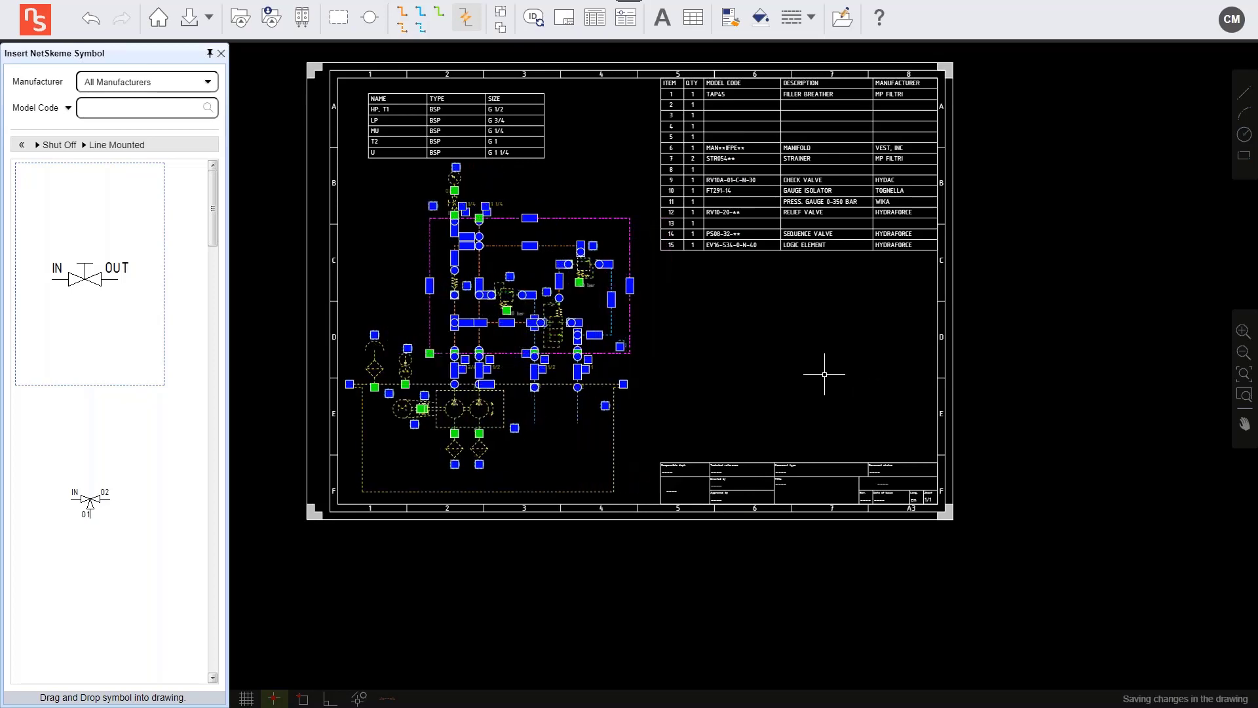
# Fill in the title block with document type "hydraulic diagram" and title "hi low power unit"
pyautogui.scroll(5, 780, 462)
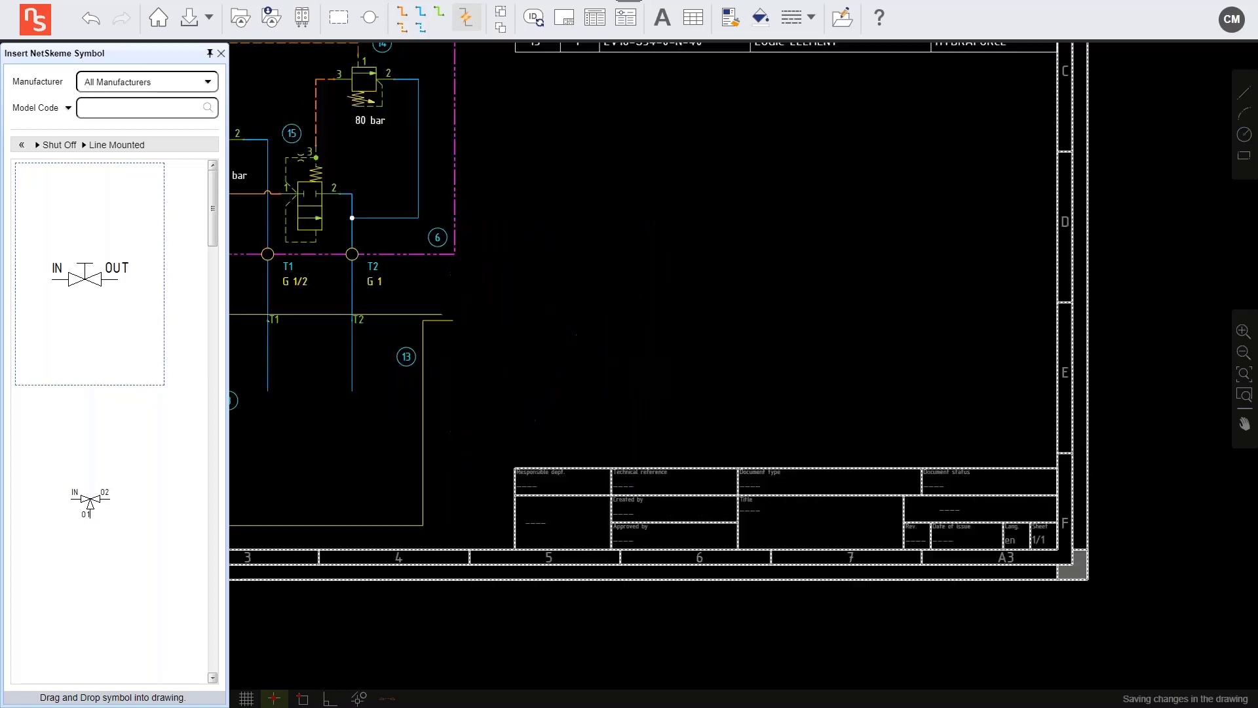
pyautogui.click(757, 478)
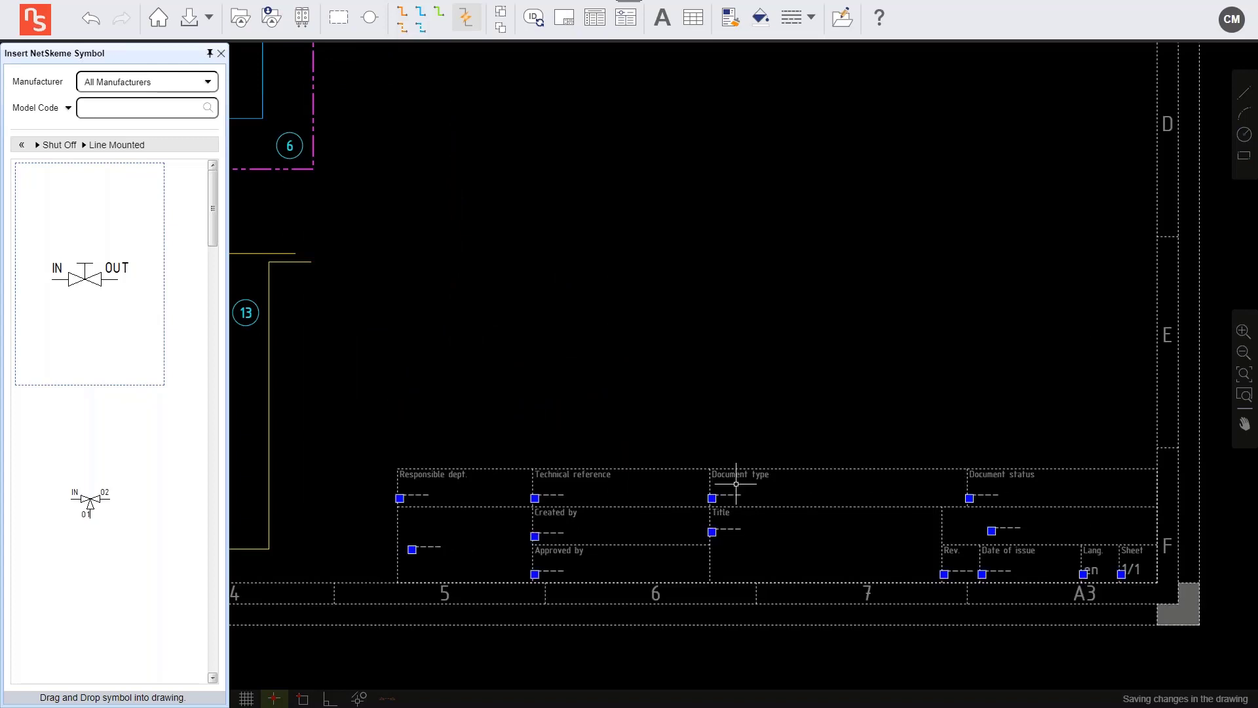
pyautogui.doubleClick(726, 494)
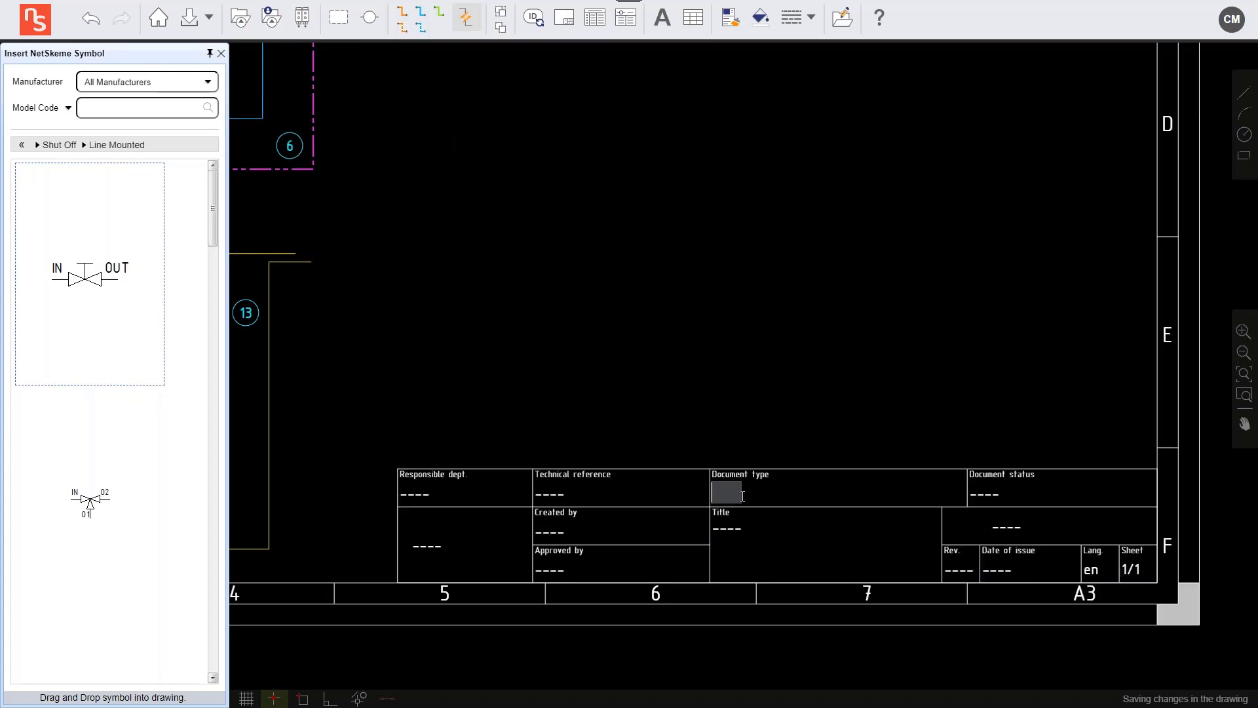
pyautogui.write('hydraulic dia')
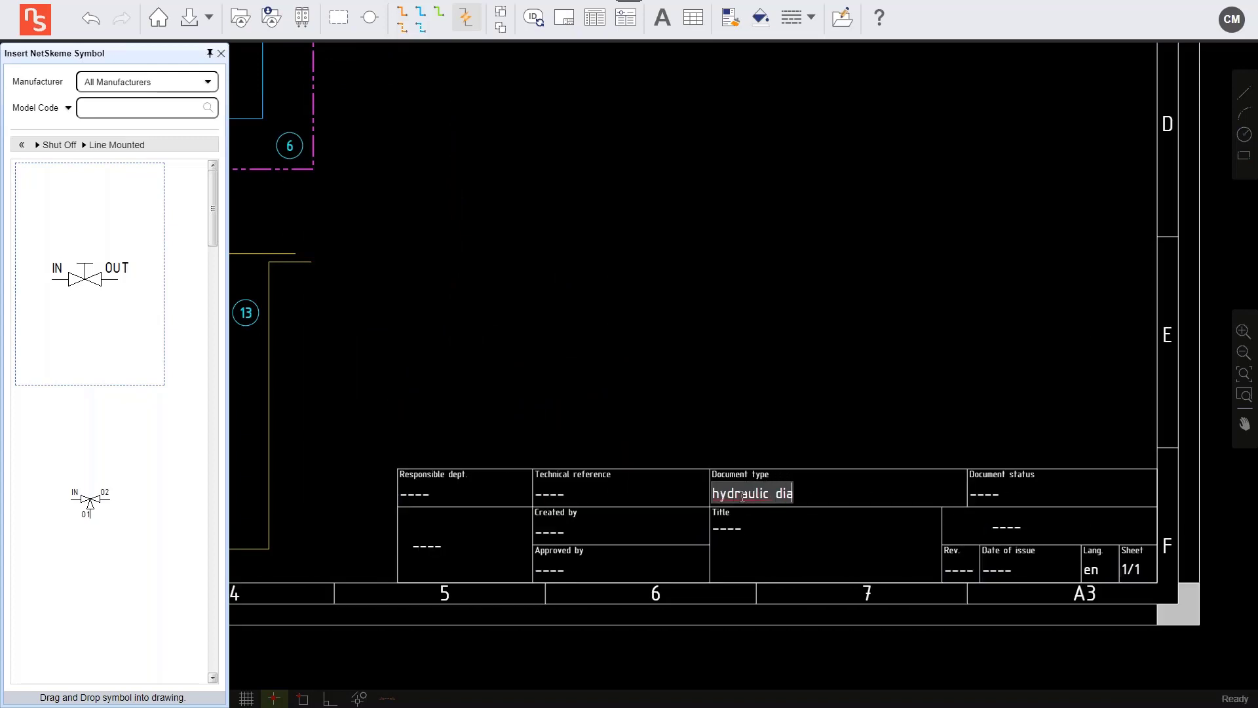
pyautogui.write('gram')
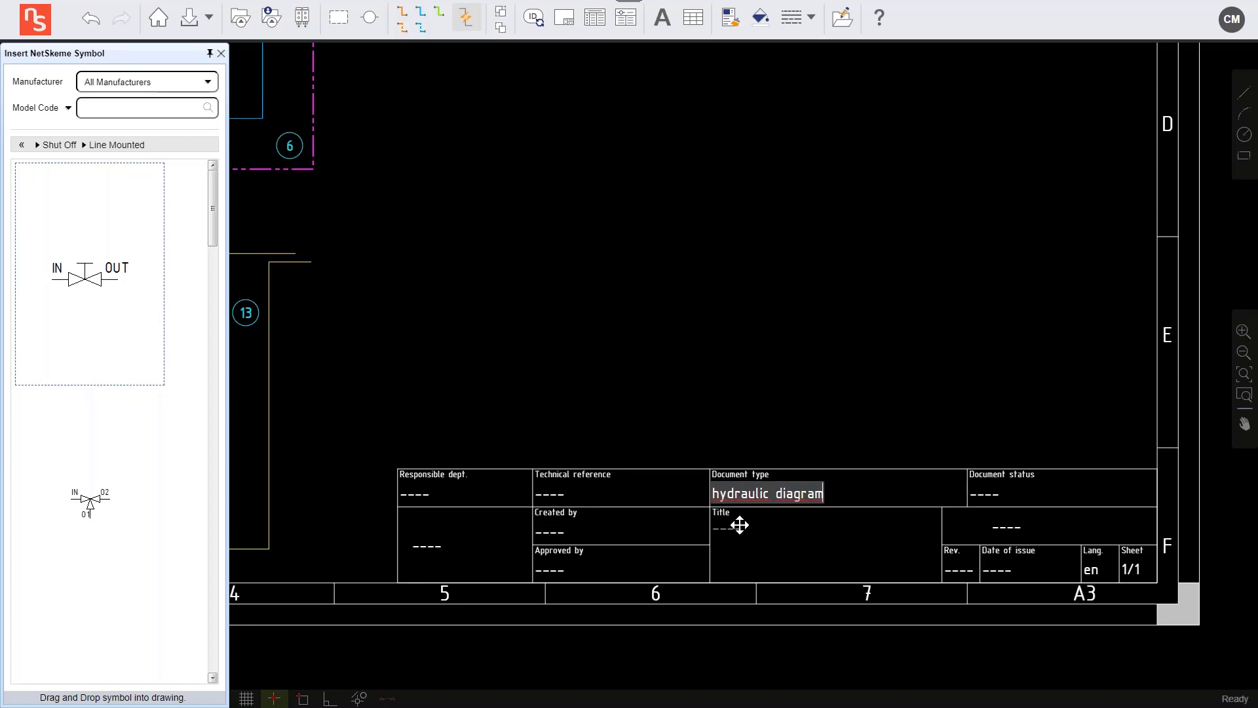
pyautogui.doubleClick(734, 526)
pyautogui.write('hi low power uni')
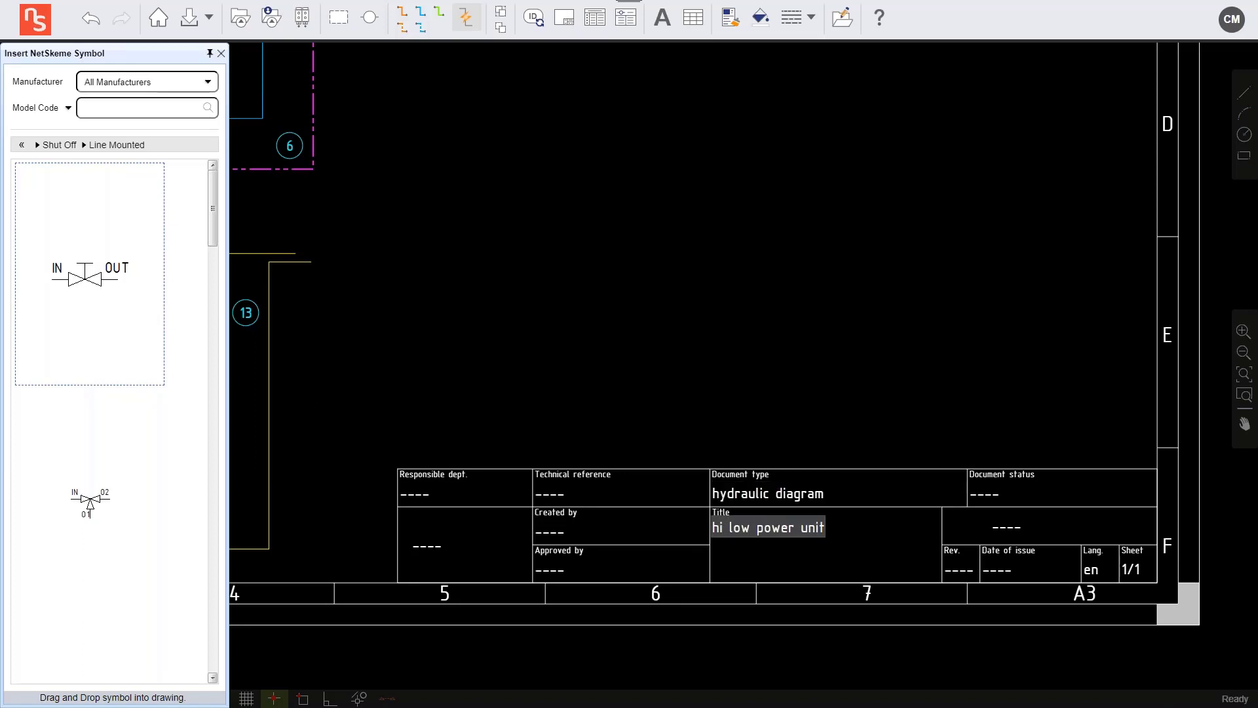
pyautogui.write('t')
# Enter the author's name as the creator in the title block
pyautogui.doubleClick(546, 529)
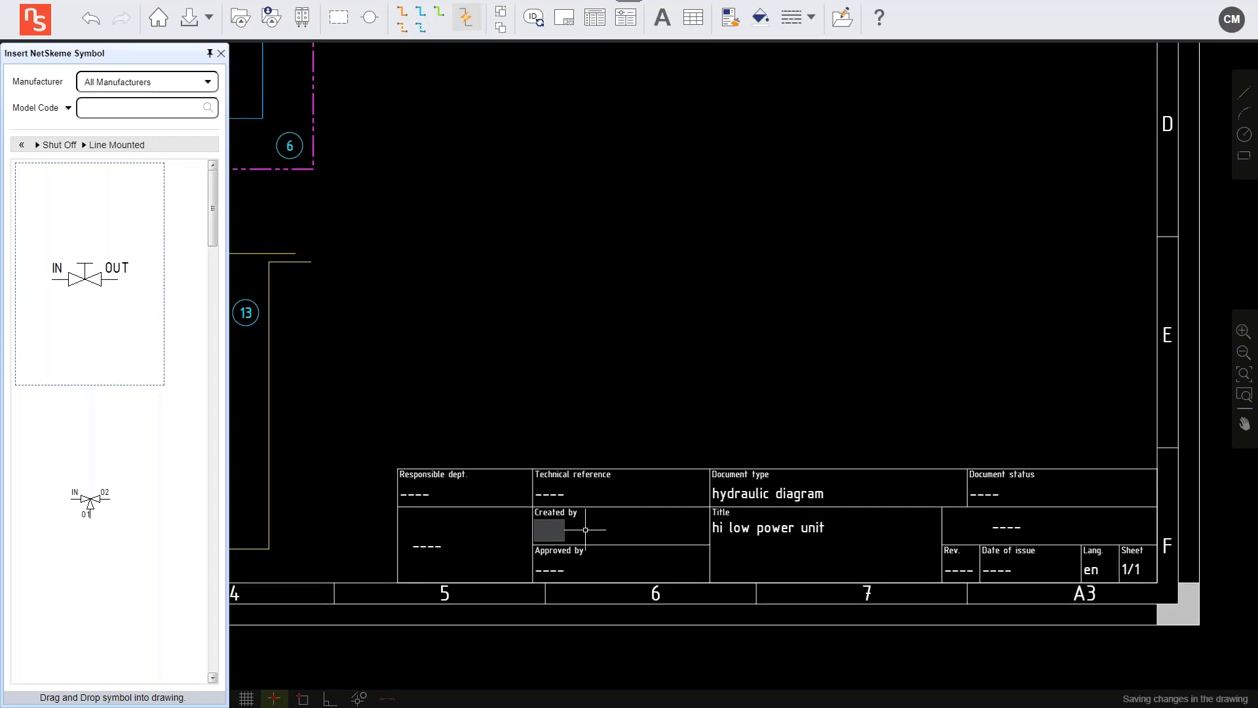
pyautogui.write('carlo')
pyautogui.click(609, 140)
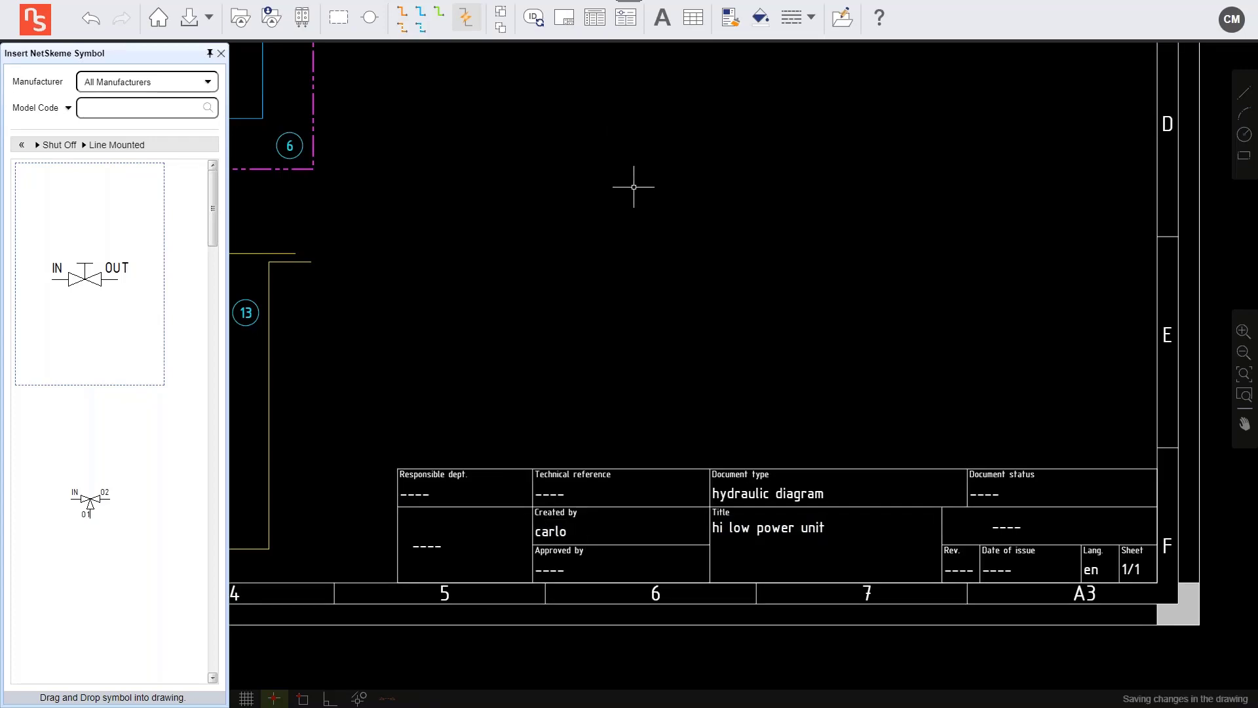
# Fill in the reservoir's model data with model code "res**ifpe**", description "RESERVOIR" and manufacturer "VEST, INC"
pyautogui.scroll(-5, 631, 188)
pyautogui.moveTo(653, 165)
pyautogui.mouseDown()
pyautogui.moveTo(736, 362)
pyautogui.moveTo(822, 352)
pyautogui.mouseUp()
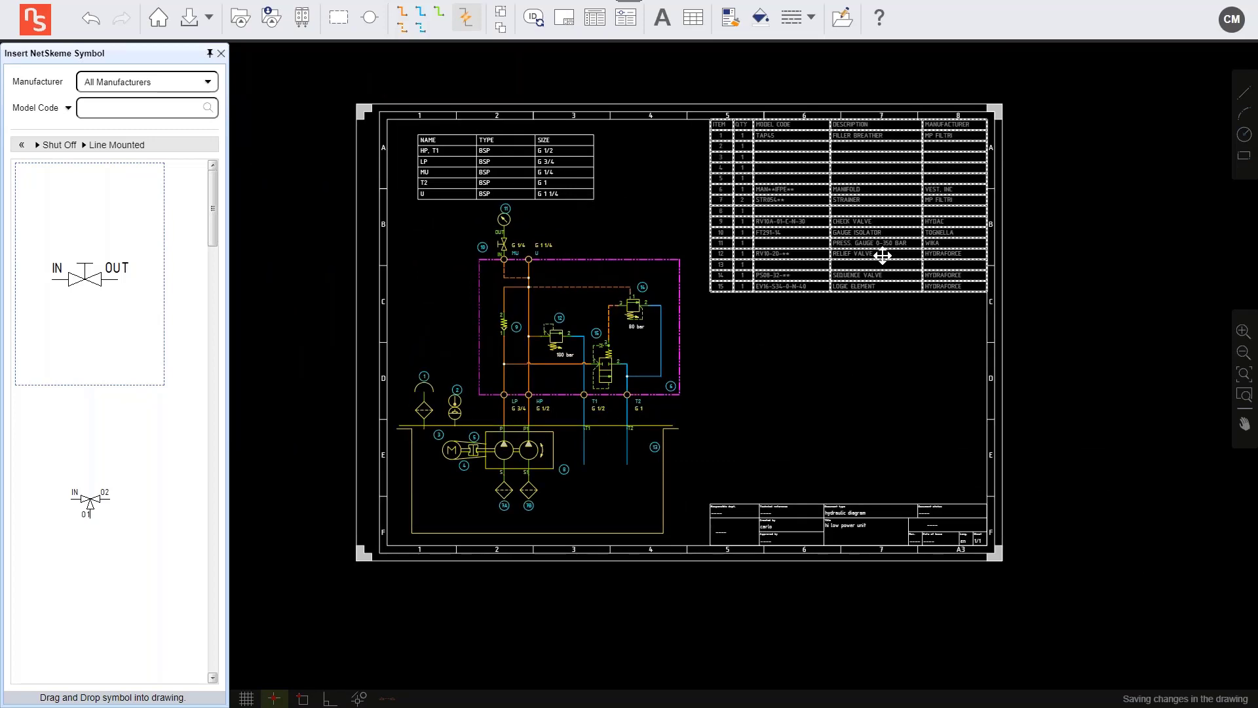
pyautogui.scroll(1, 879, 256)
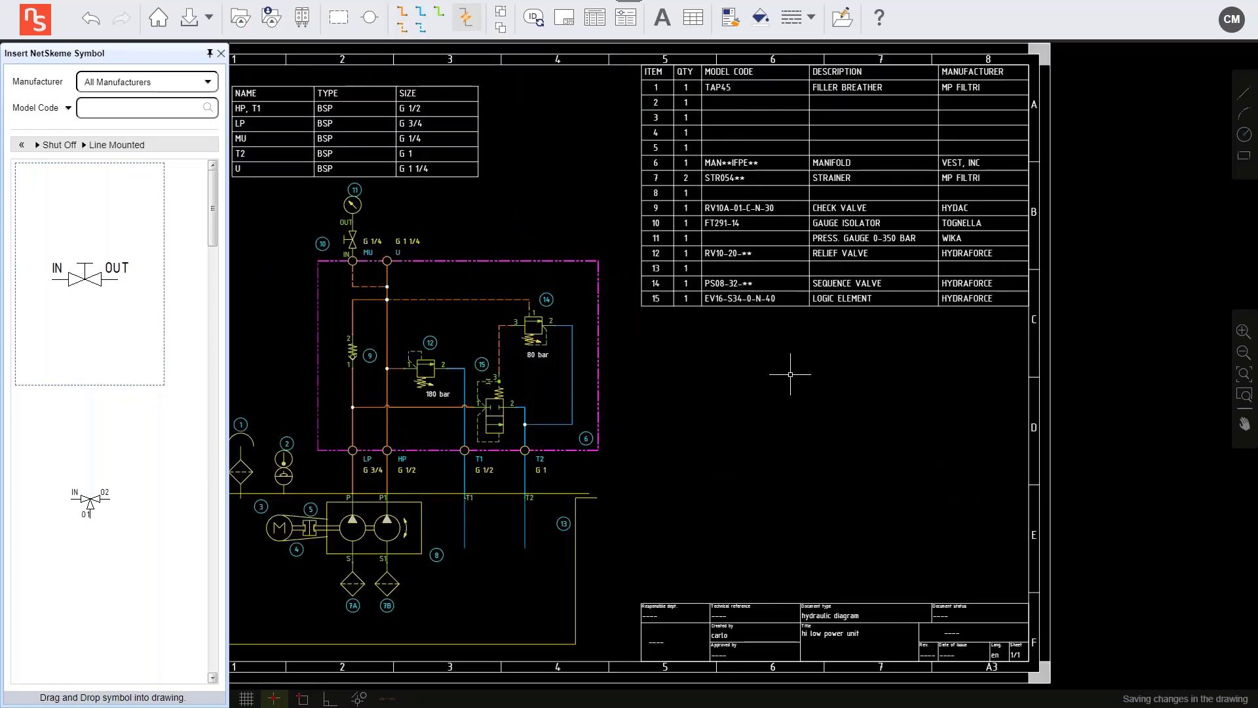
pyautogui.moveTo(700, 430); pyautogui.dragTo(812, 431)
pyautogui.click(980, 175)
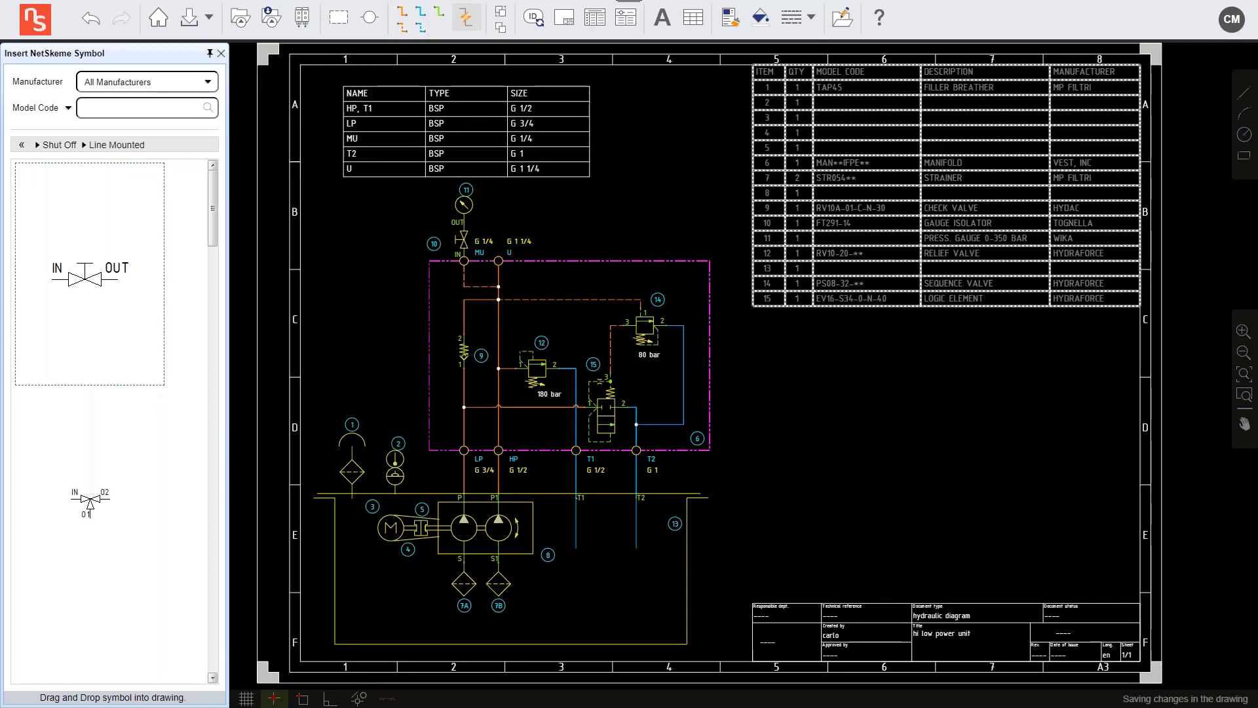
pyautogui.click(692, 498)
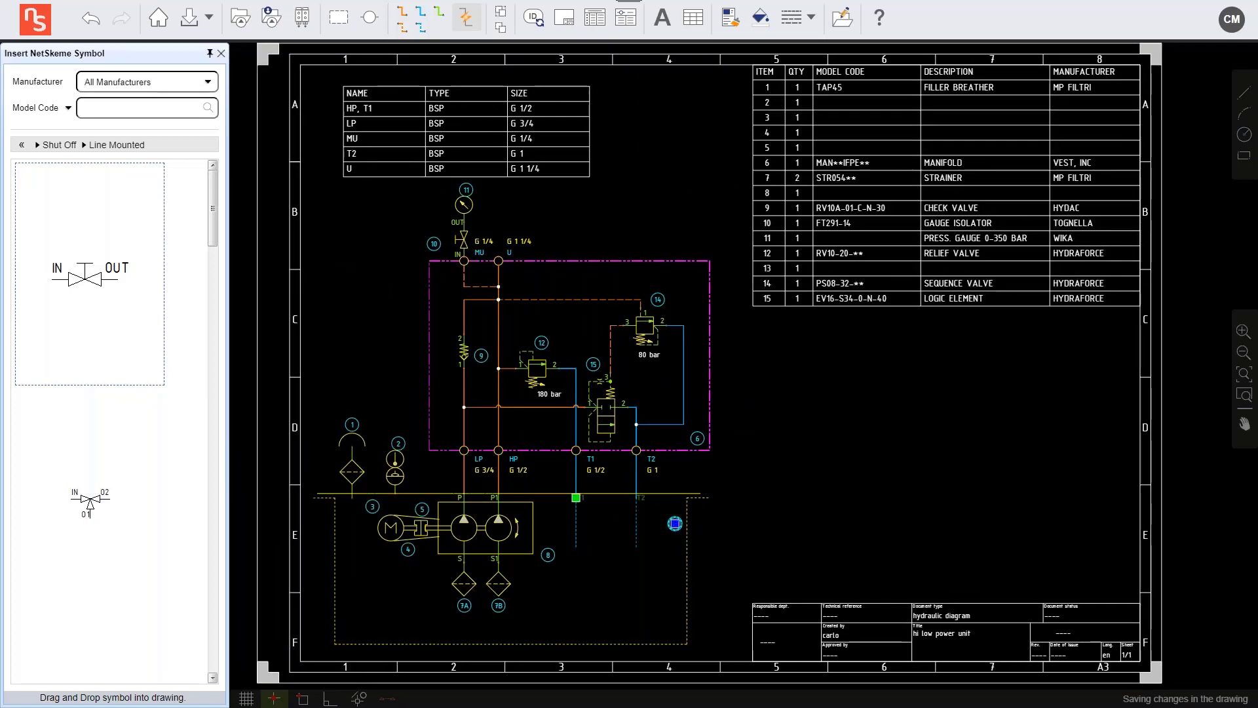
pyautogui.rightClick(682, 500)
pyautogui.click(730, 508)
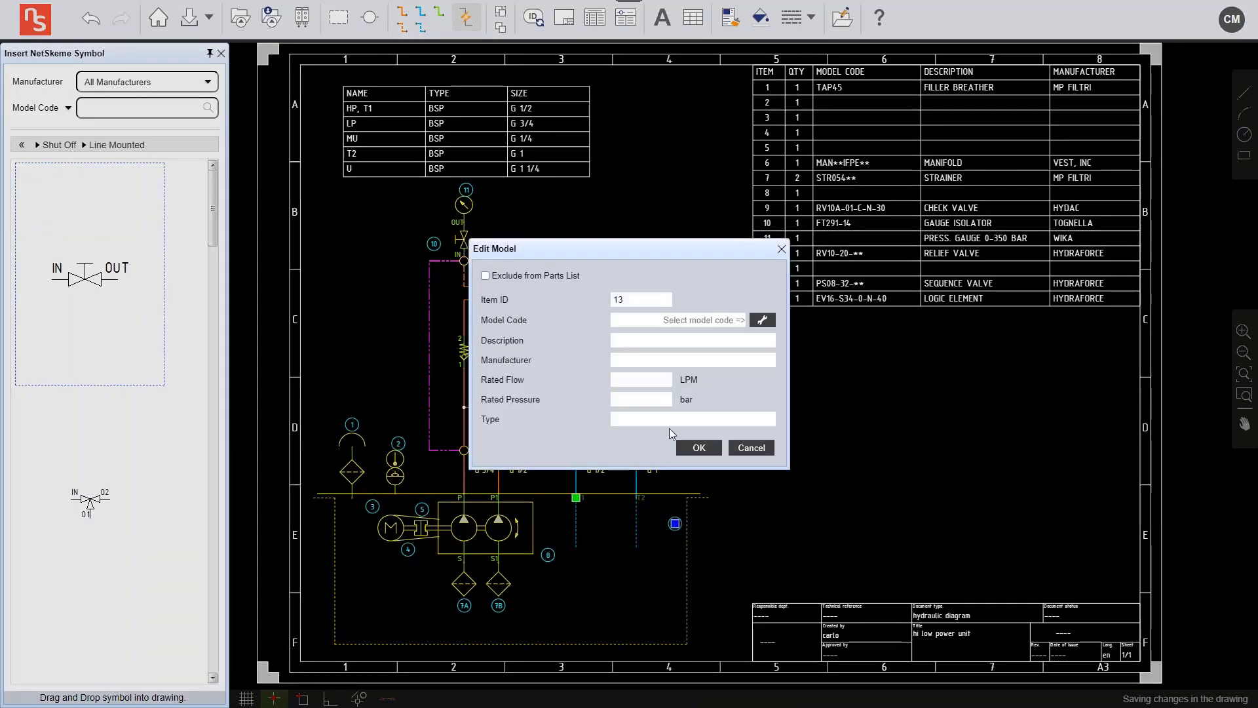
pyautogui.click(659, 320)
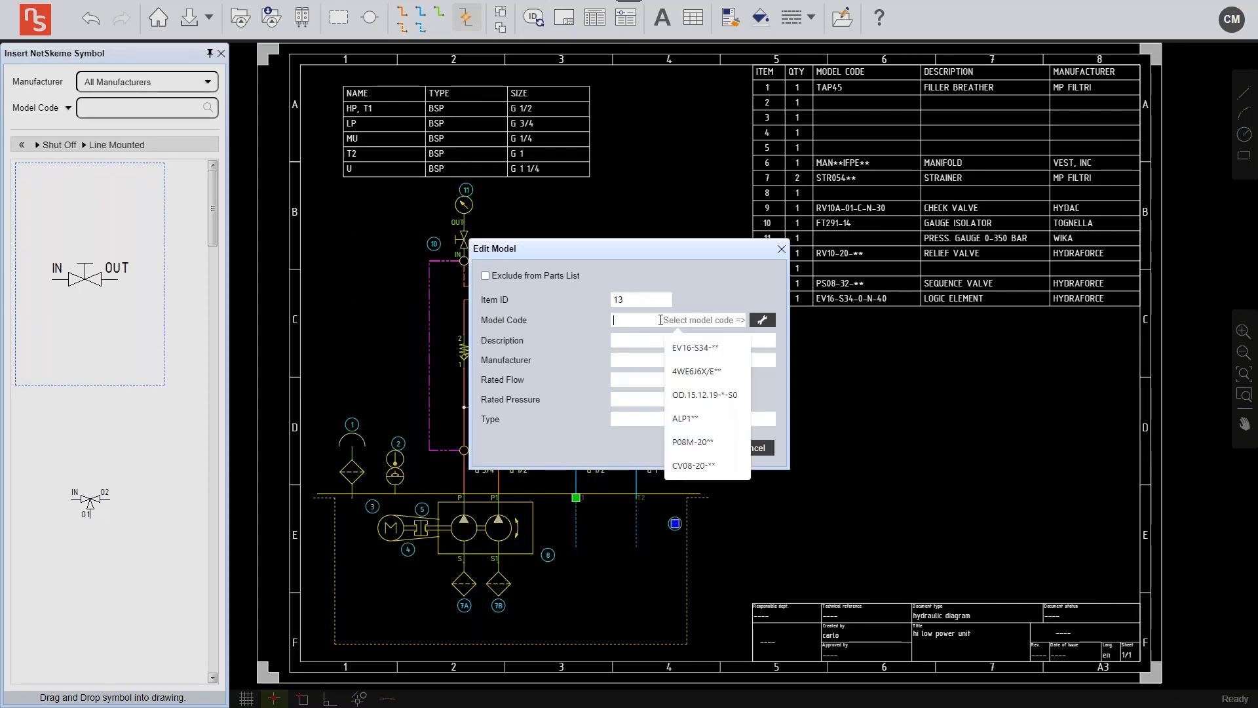
pyautogui.write('res')
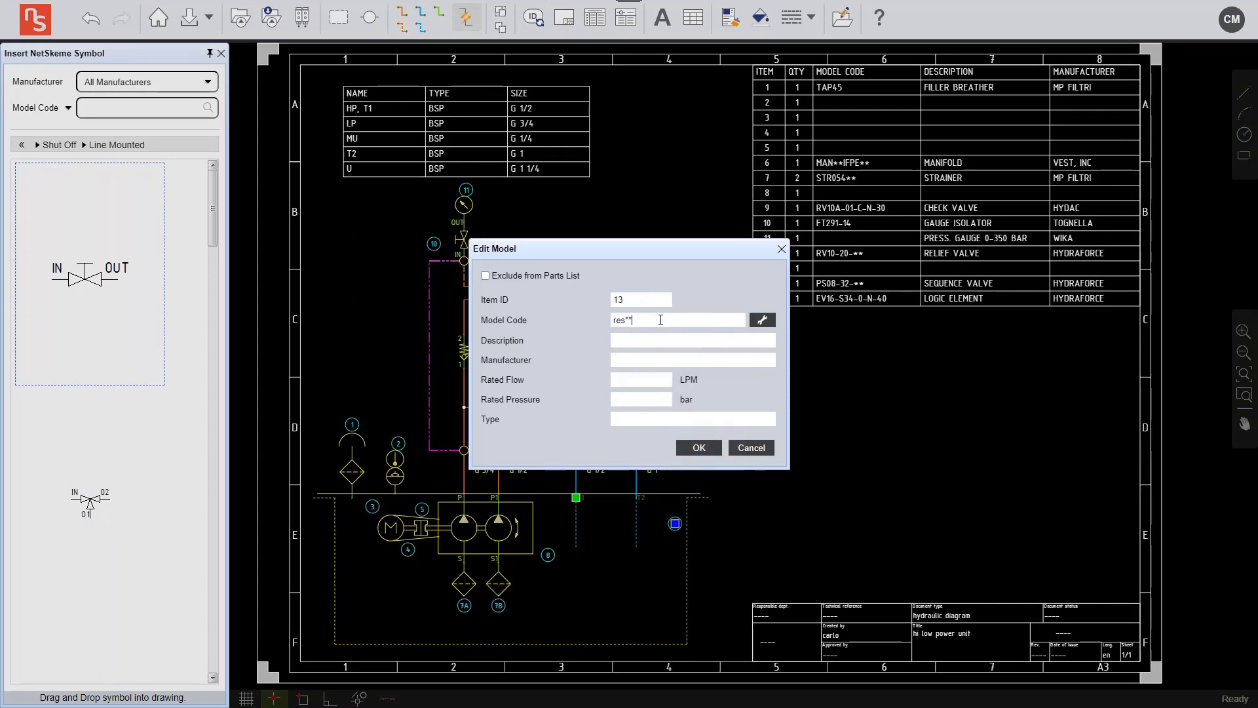
pyautogui.write('**')
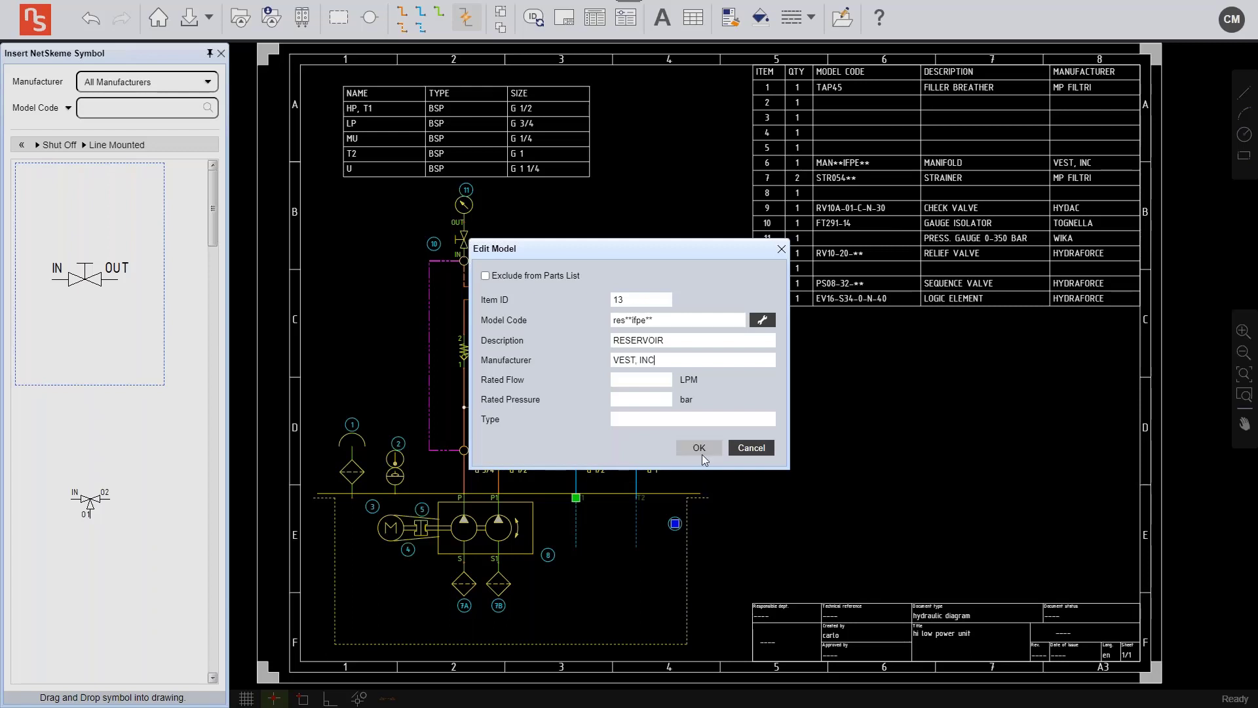
pyautogui.click(701, 450)
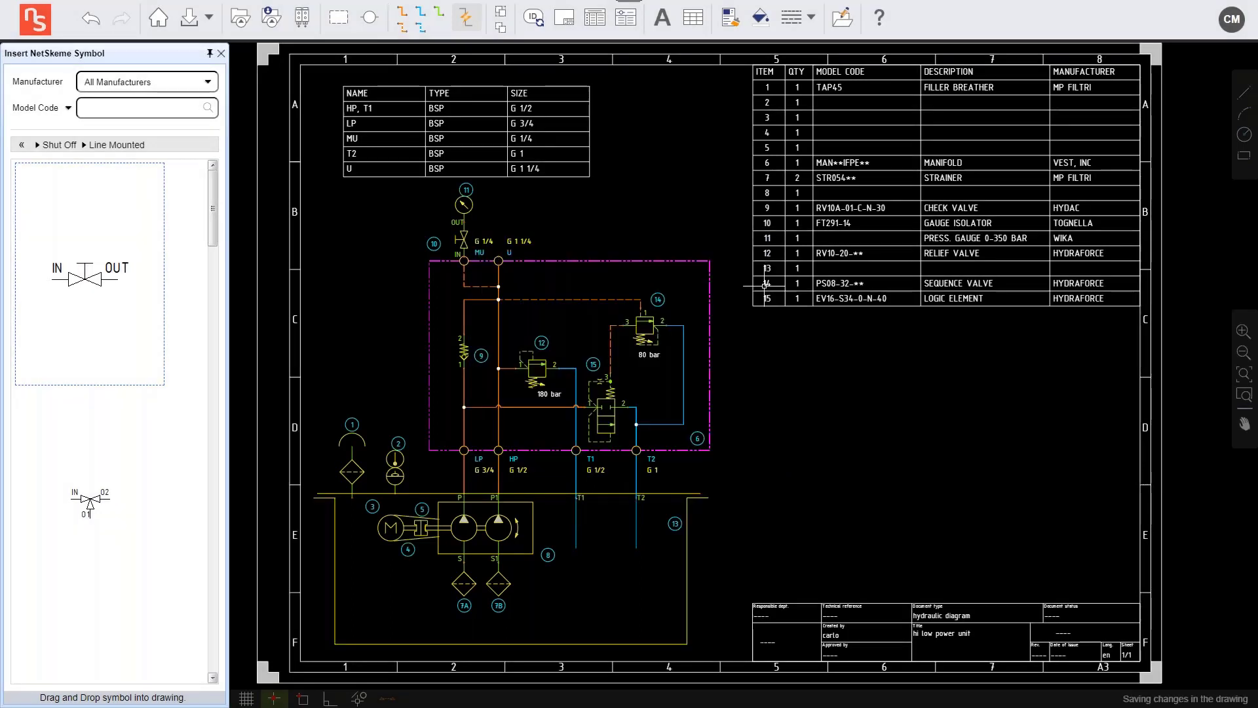
# Set the manifold's manufacturer to "EUROFLUID HYDRAULICS" in its model data
pyautogui.click(580, 261)
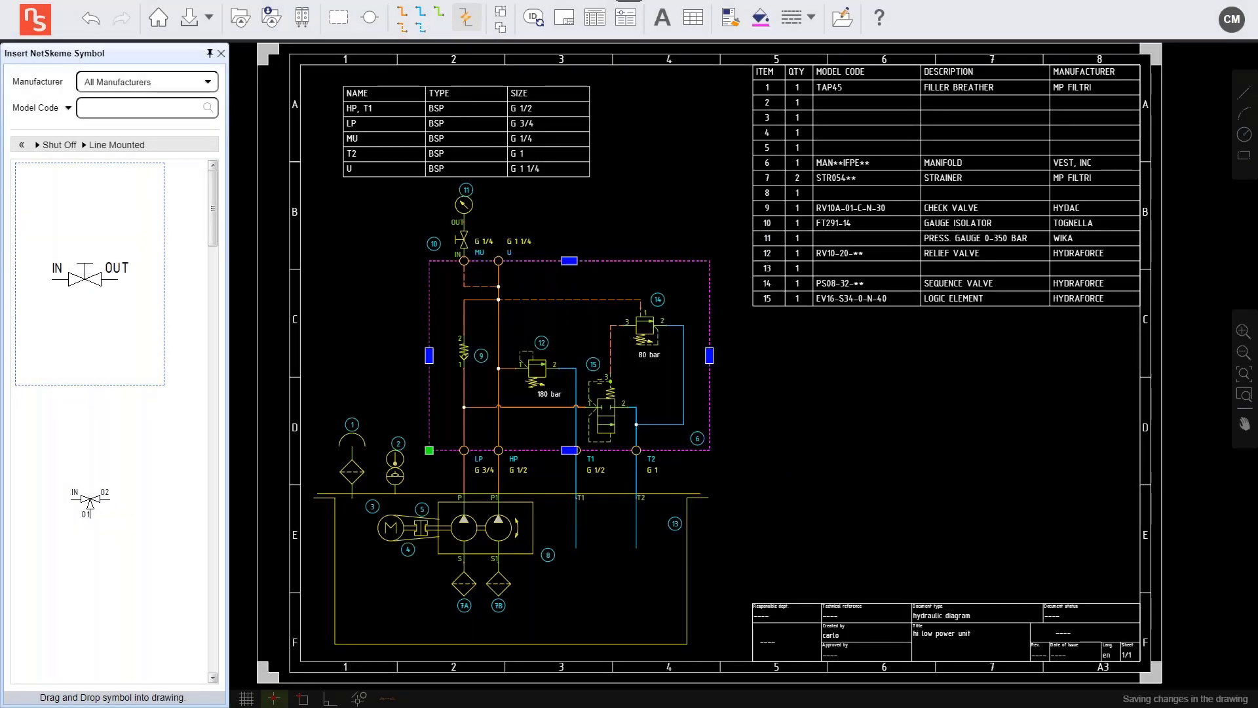
pyautogui.rightClick(602, 260)
pyautogui.click(651, 262)
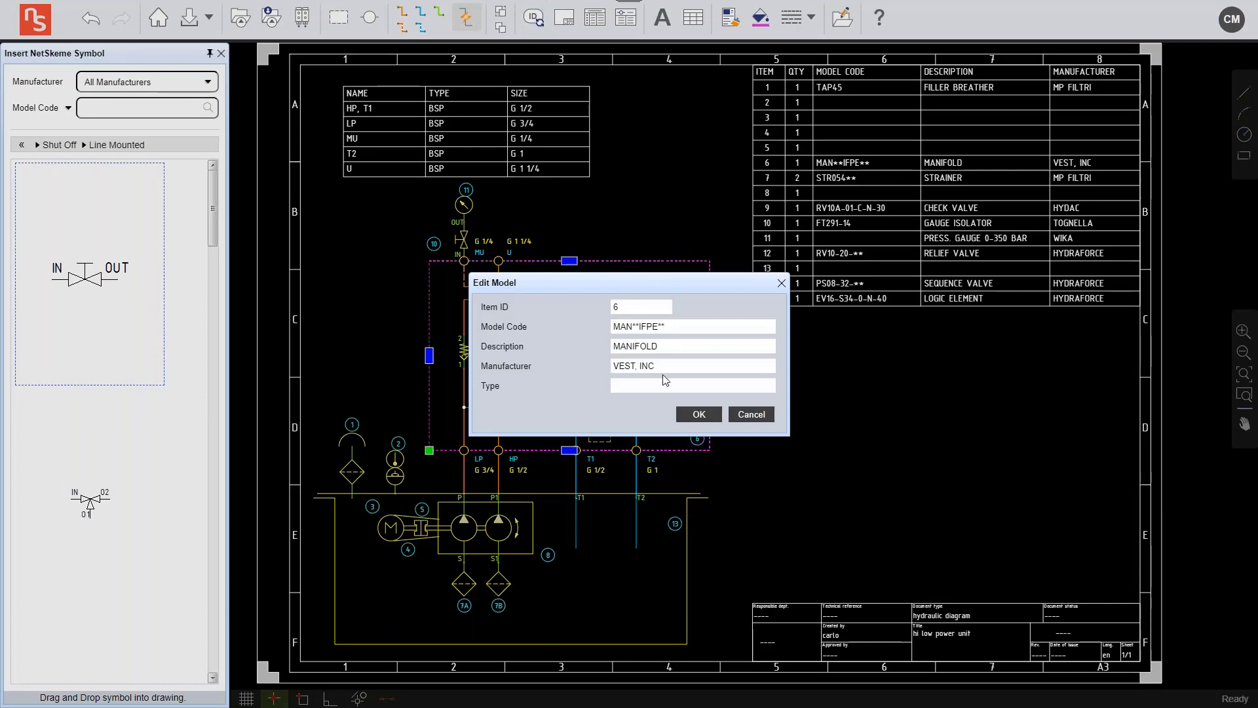
pyautogui.moveTo(663, 367); pyautogui.dragTo(576, 361)
pyautogui.moveTo(660, 366); pyautogui.dragTo(597, 361)
pyautogui.write('EUROFLUID HYDRAU')
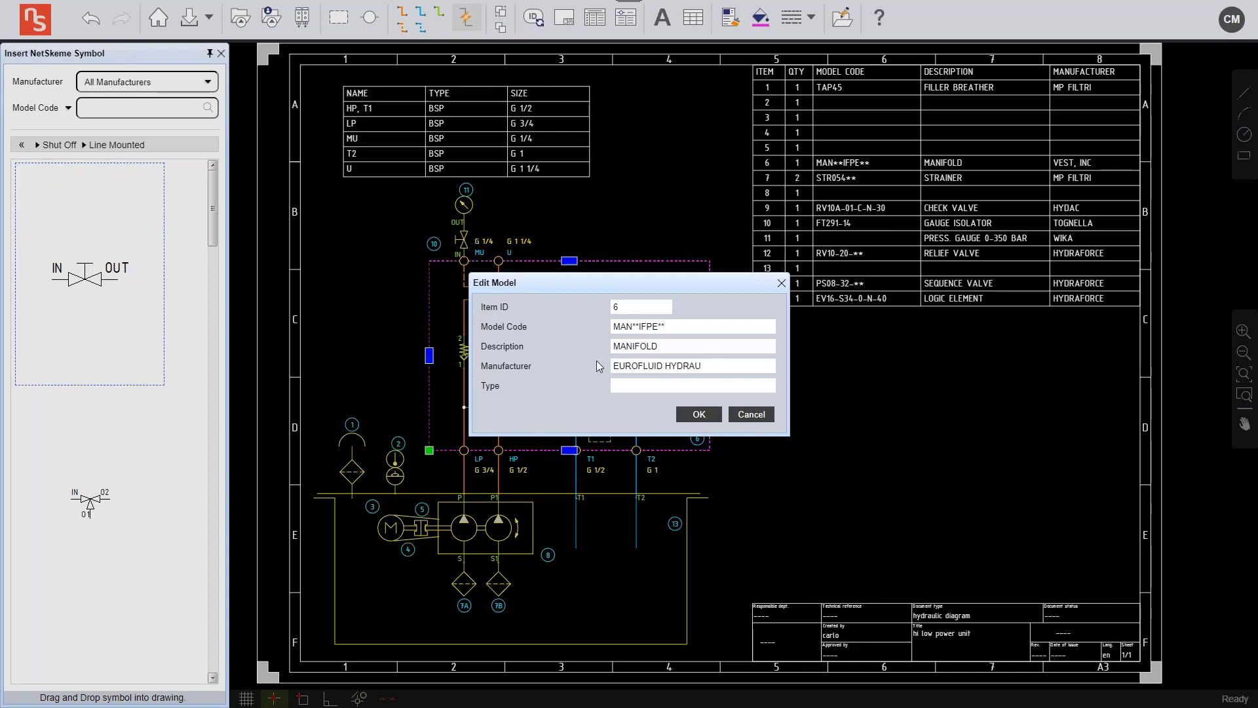
pyautogui.write('LICS')
pyautogui.click(699, 414)
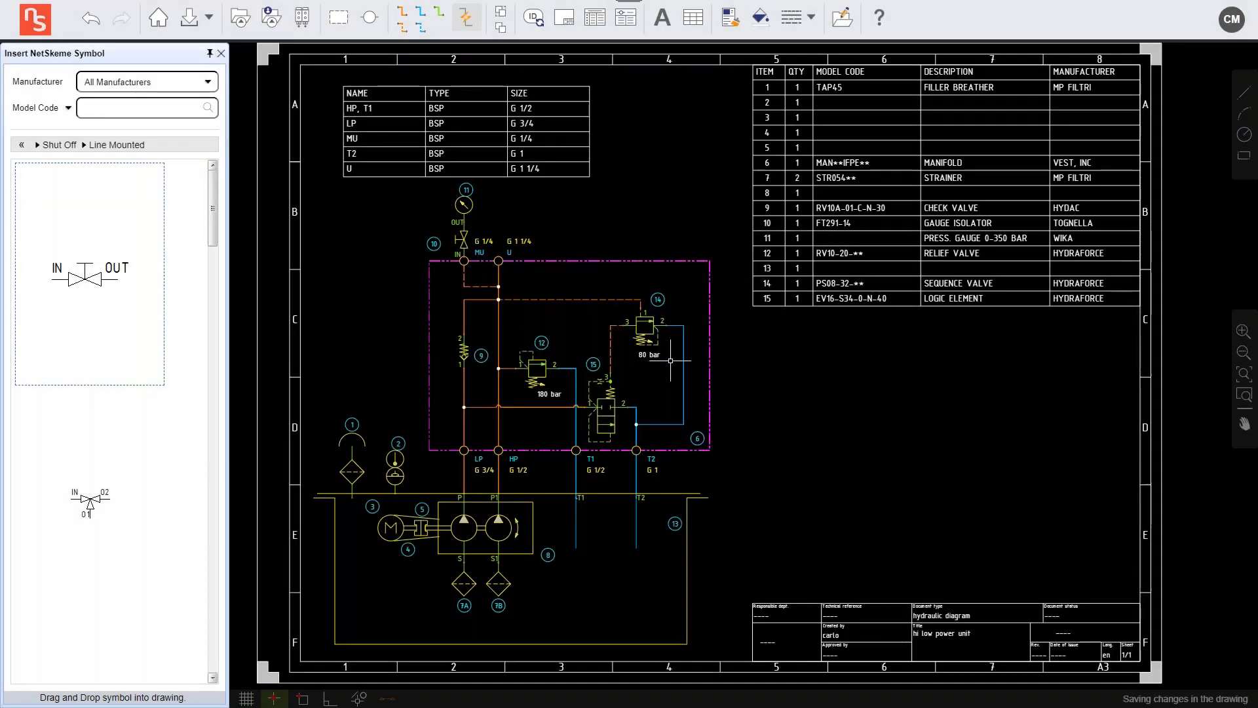
# Regenerate the parts list with the edited manifold and reservoir data and check its rows
pyautogui.click(674, 52)
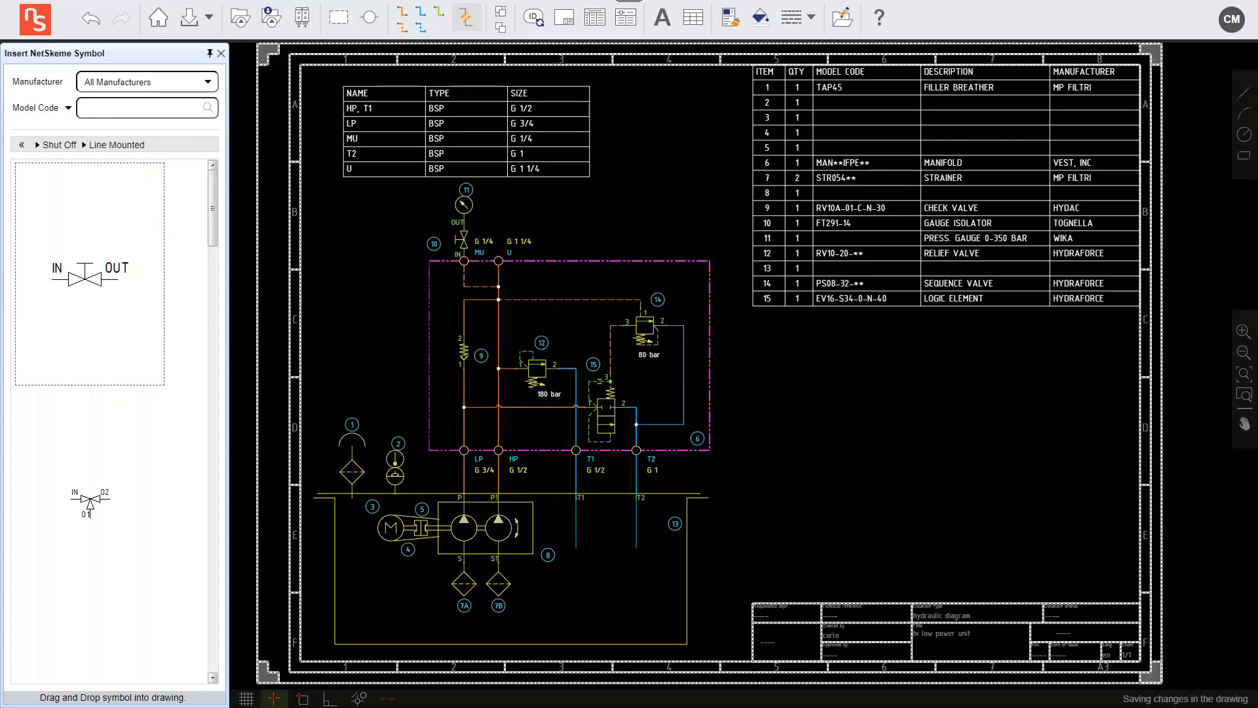
pyautogui.click(594, 18)
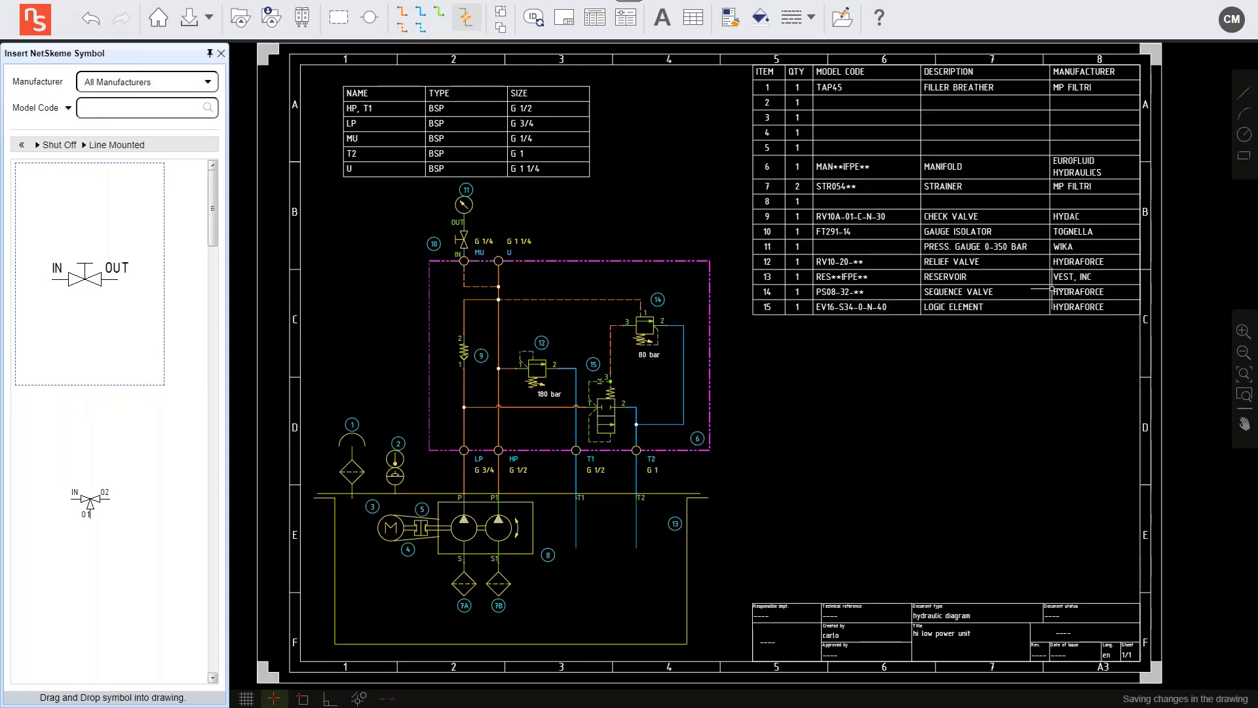
pyautogui.scroll(3, 1136, 140)
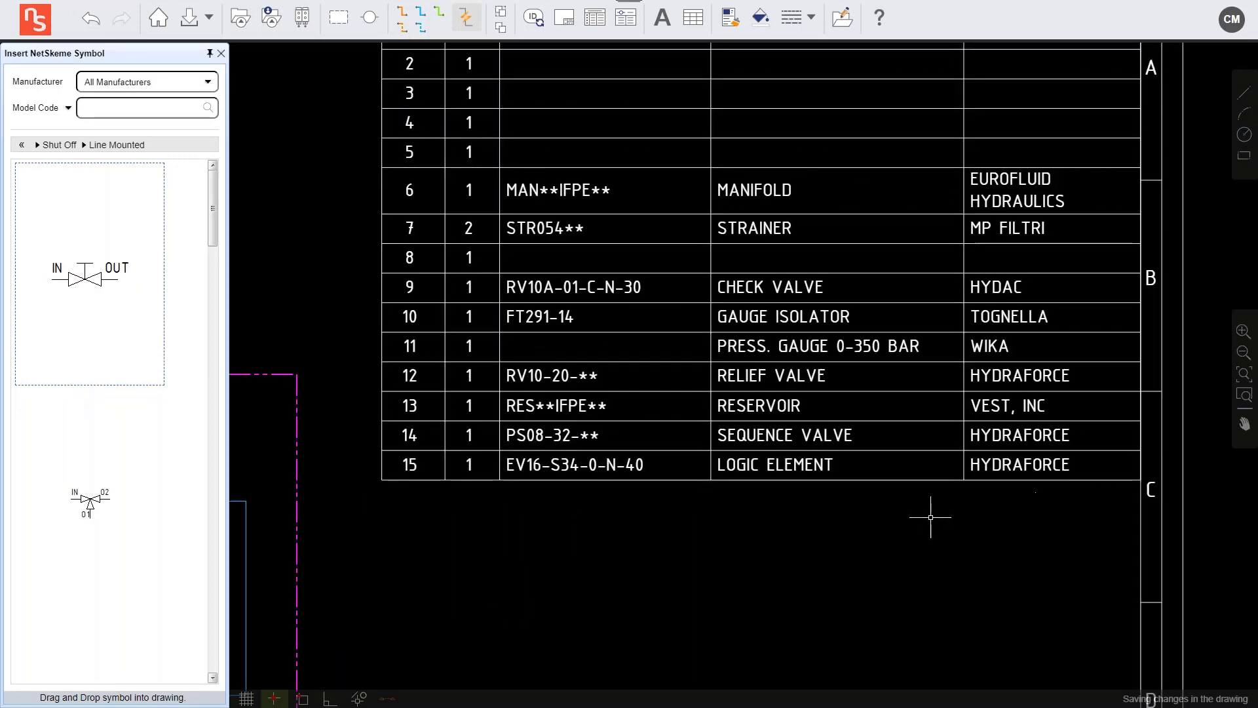
pyautogui.click(601, 417)
pyautogui.scroll(-5, 646, 609)
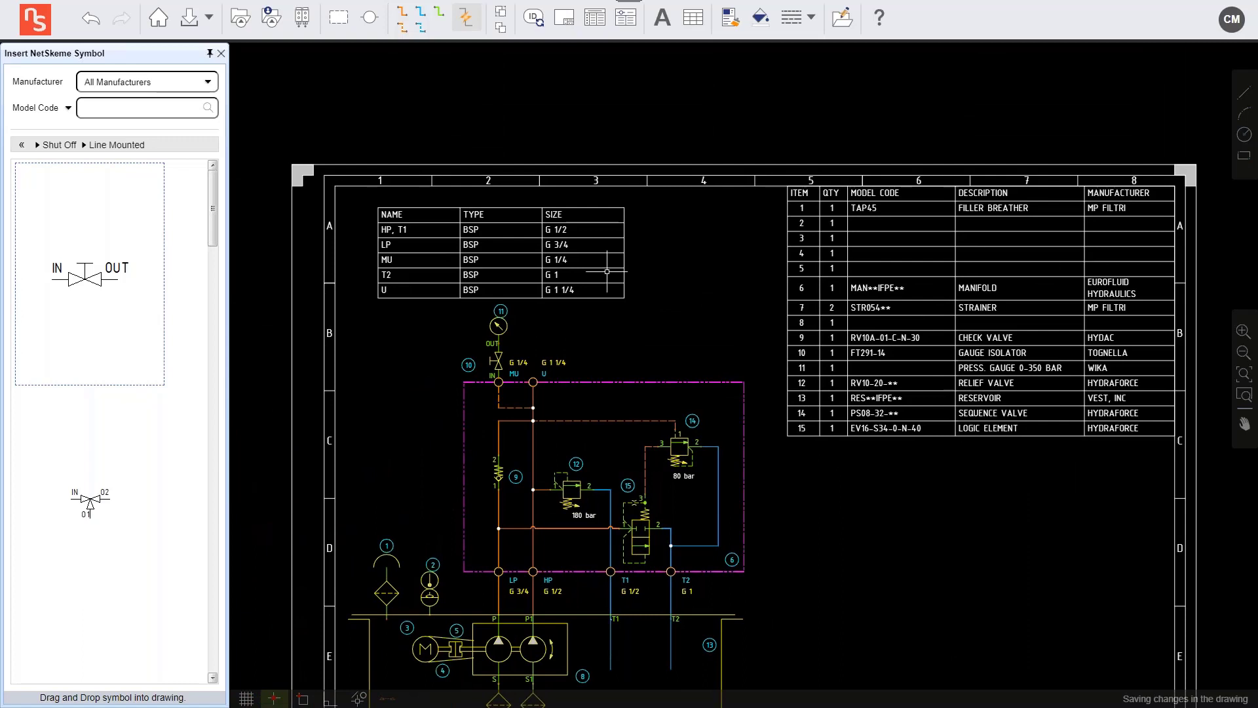
# Nudge the port table left and up, closer to the sheet's upper-left corner
pyautogui.click(473, 223)
pyautogui.press('Left')
pyautogui.press('Left')
pyautogui.press('Up')
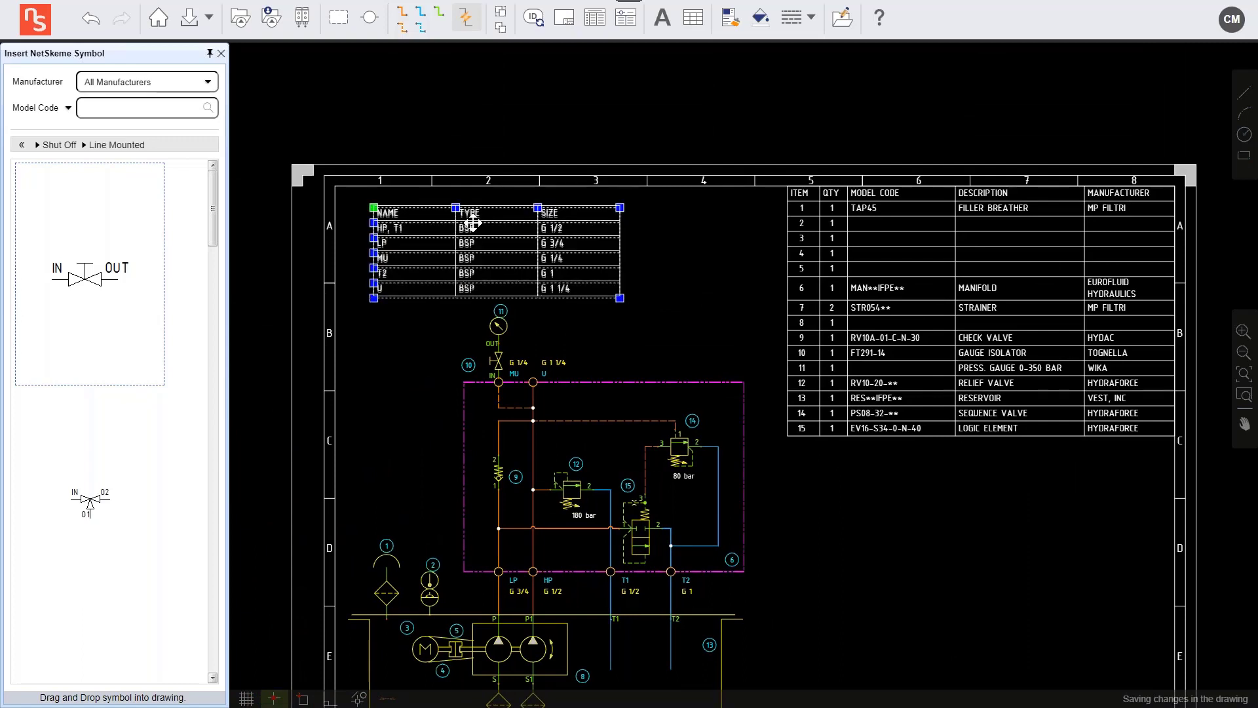
pyautogui.press('Left')
pyautogui.press('Left')
pyautogui.press('Left')
pyautogui.press('Left')
pyautogui.press('Left')
pyautogui.press('Left')
pyautogui.press('Left')
pyautogui.press('Left')
pyautogui.press('Left')
pyautogui.press('Up')
pyautogui.press('Up')
pyautogui.press('Up')
pyautogui.press('Up')
pyautogui.press('Left')
pyautogui.press('Left')
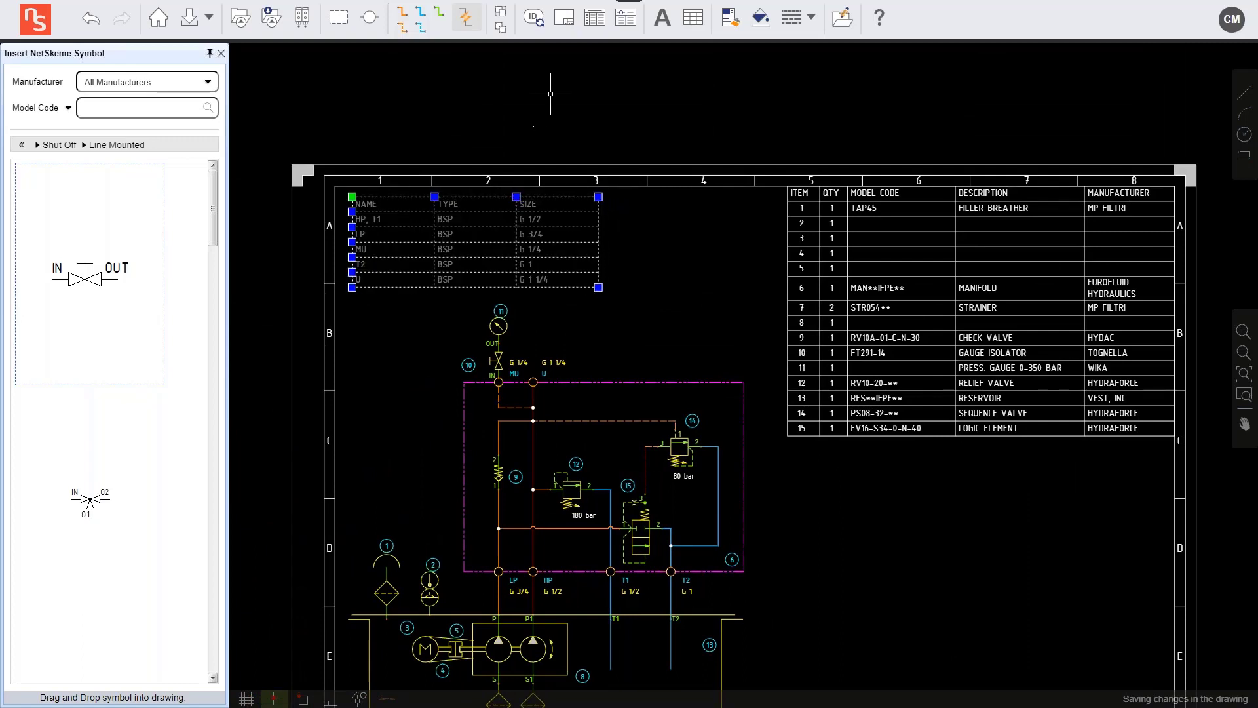
pyautogui.press('Escape')
pyautogui.scroll(-2, 583, 146)
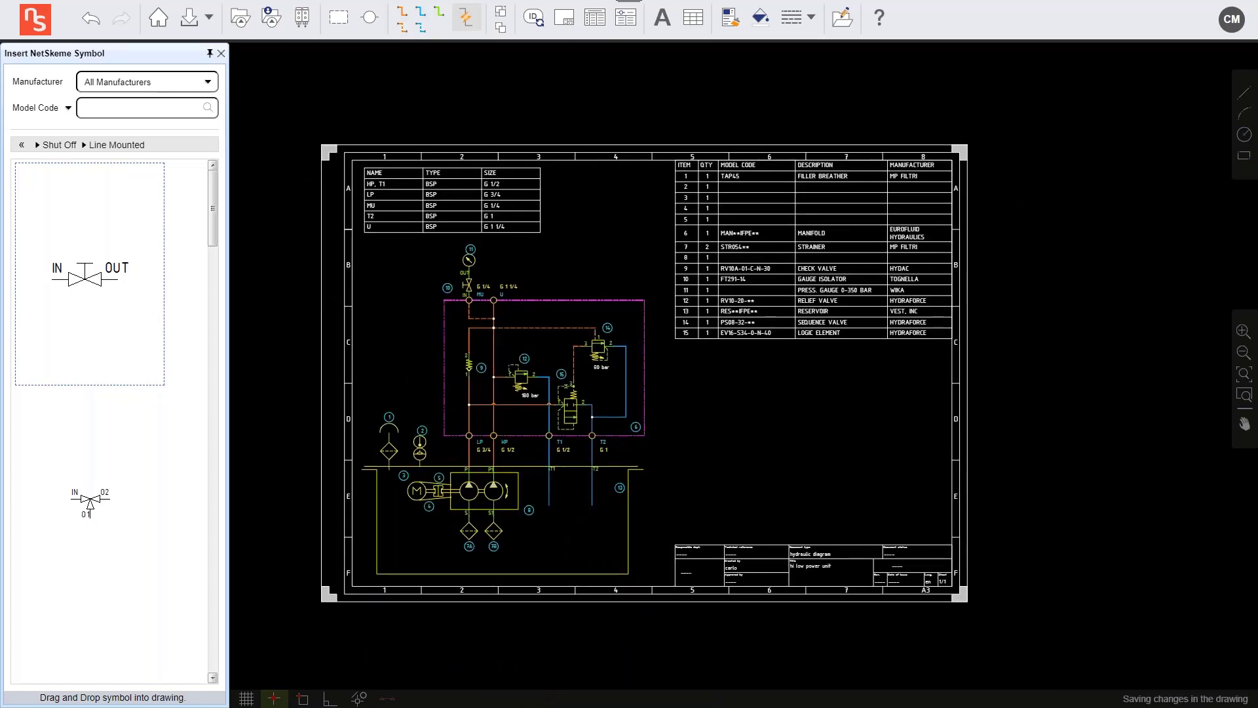
# Export the drawing in DWG 2018 format as "hi low power unit.DWG" in the IFPE folder
pyautogui.click(215, 23)
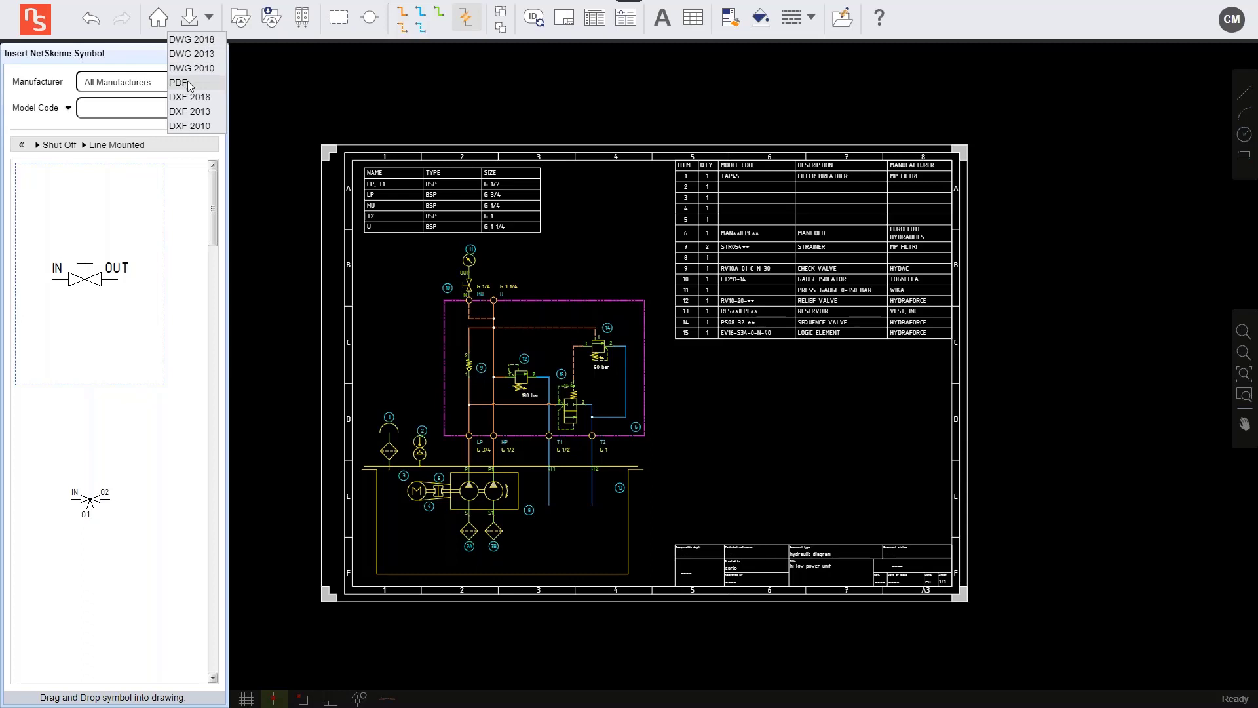
pyautogui.click(204, 43)
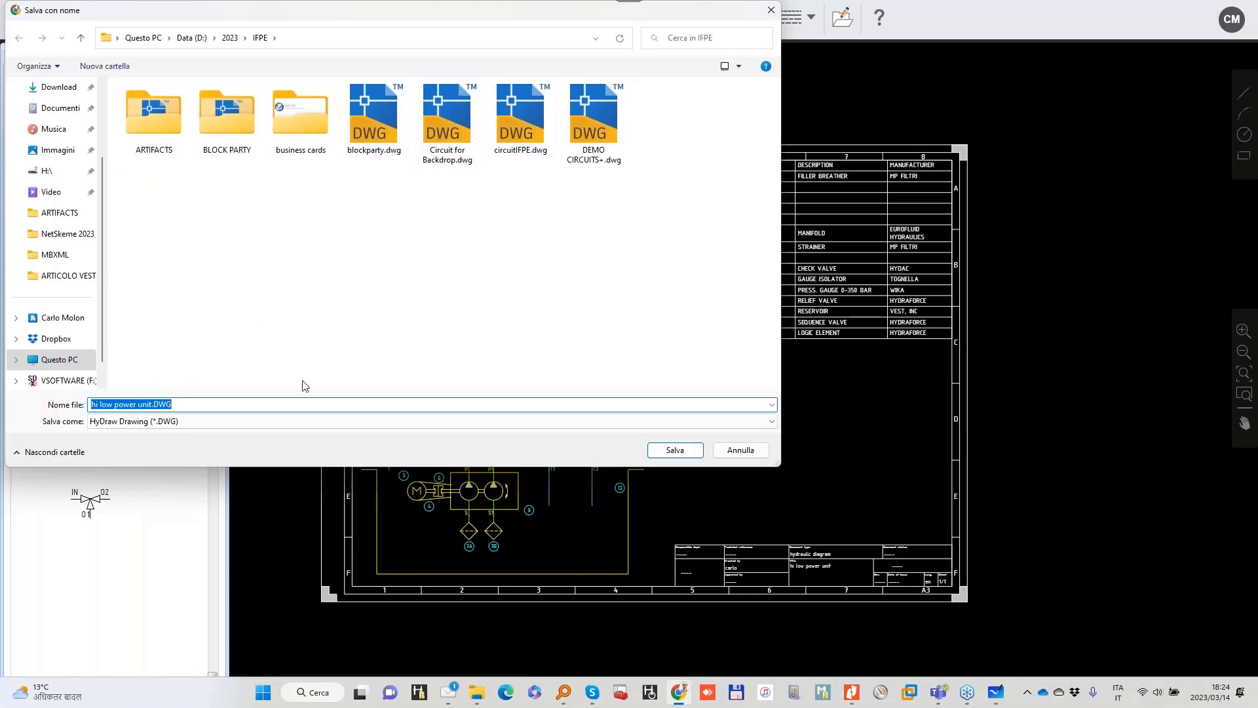
pyautogui.click(681, 450)
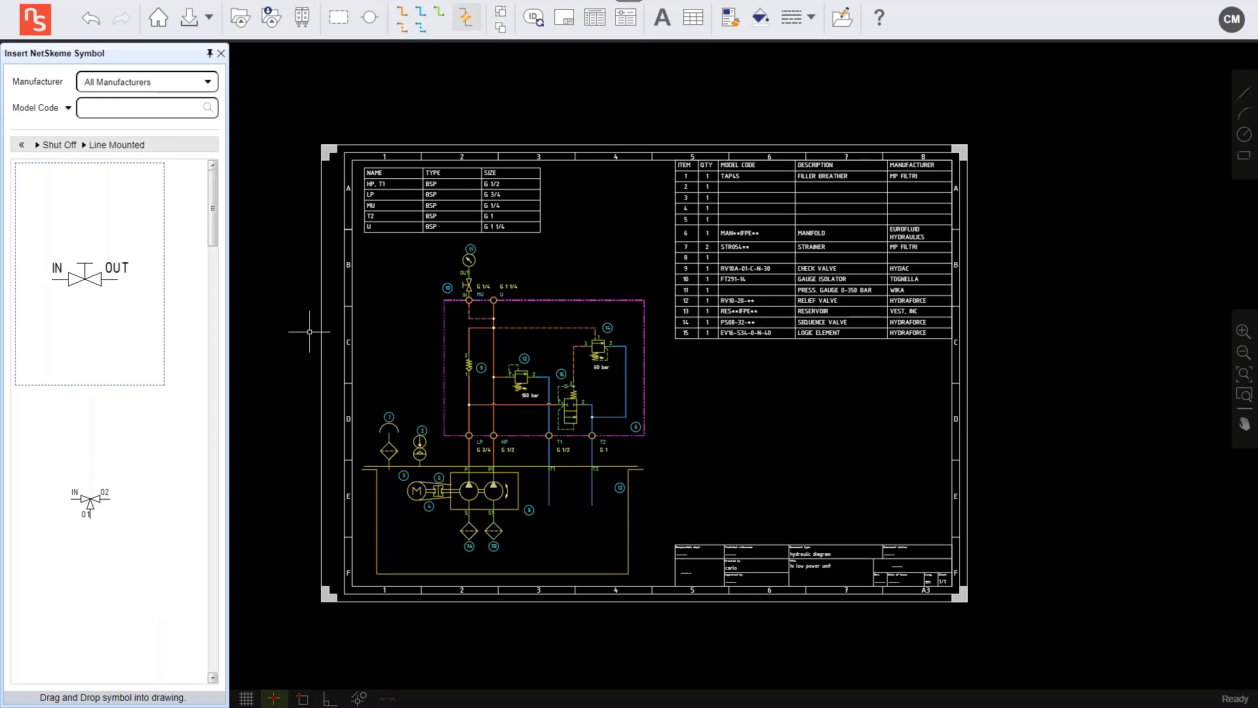
# Export the drawing as "hi low power unit.PDF" in the IFPE folder
pyautogui.click(211, 20)
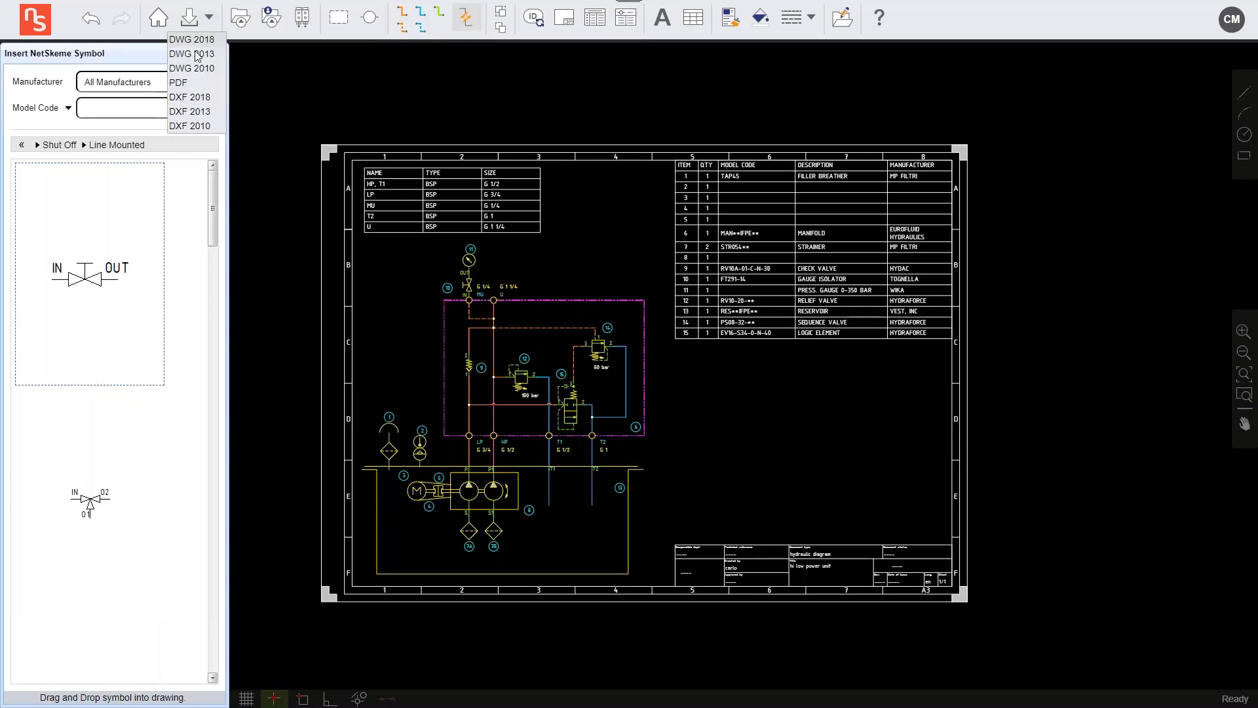
pyautogui.click(179, 83)
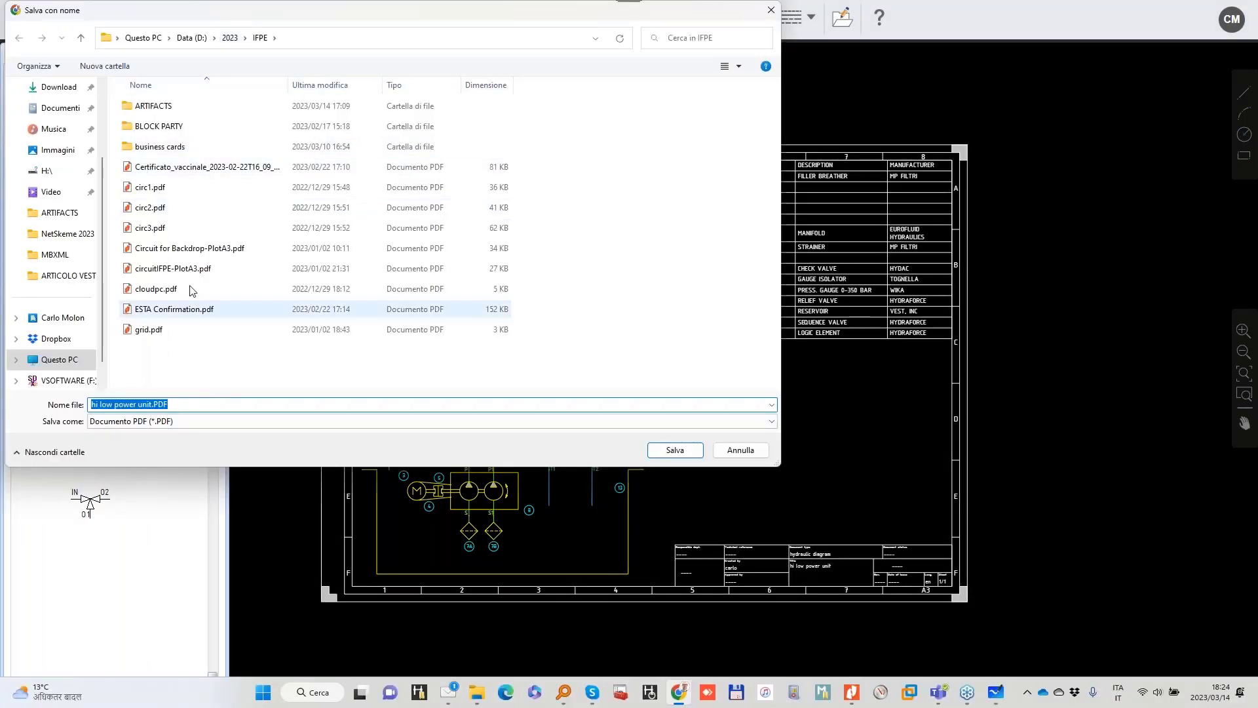
pyautogui.click(169, 124)
pyautogui.scroll(-1, 169, 125)
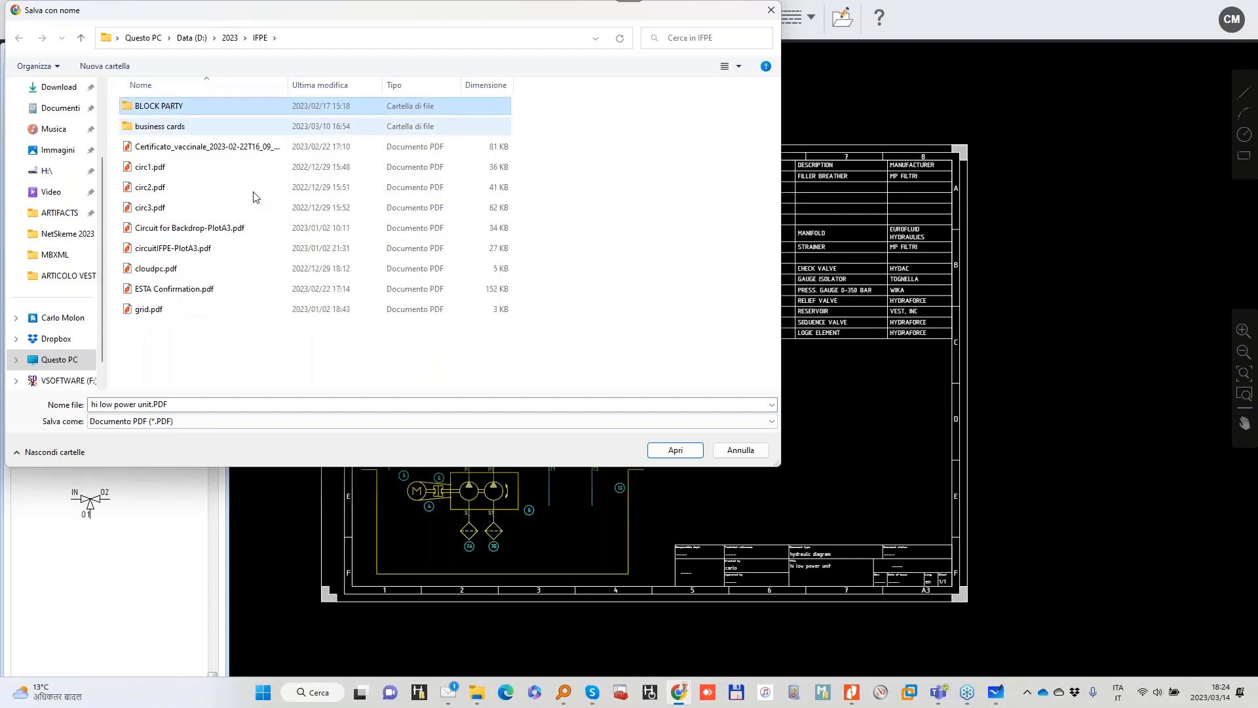
pyautogui.click(230, 40)
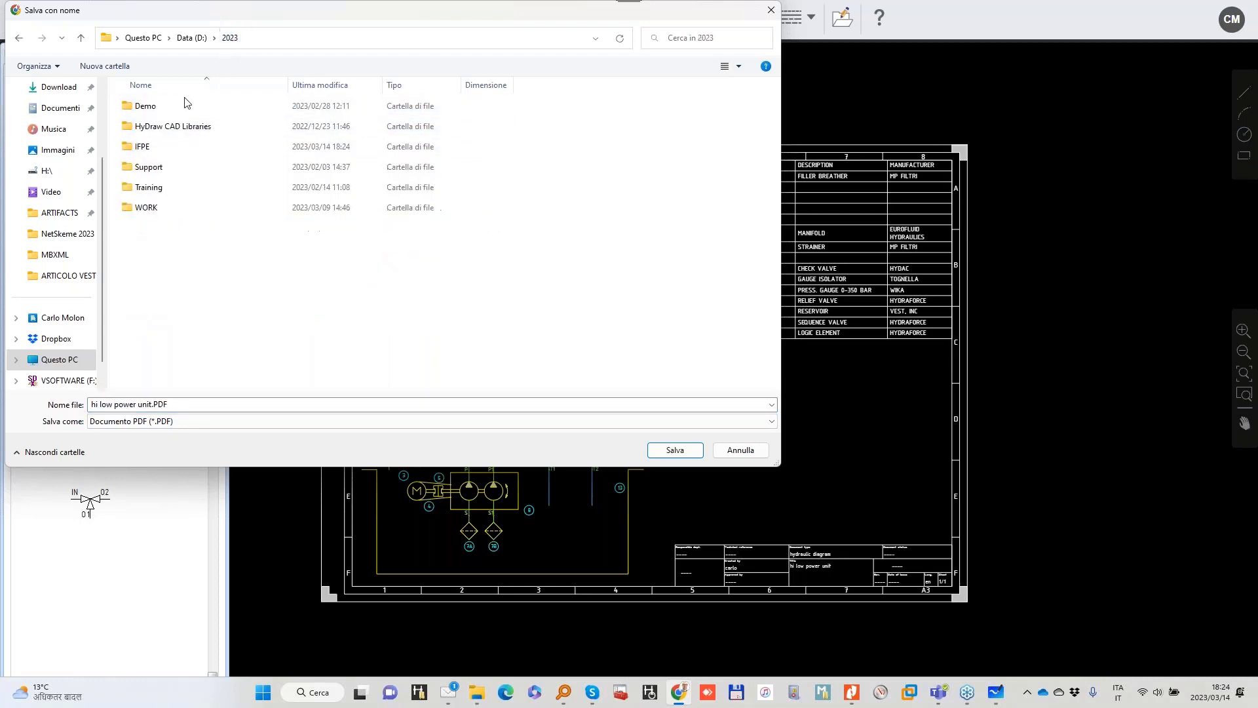
pyautogui.doubleClick(164, 147)
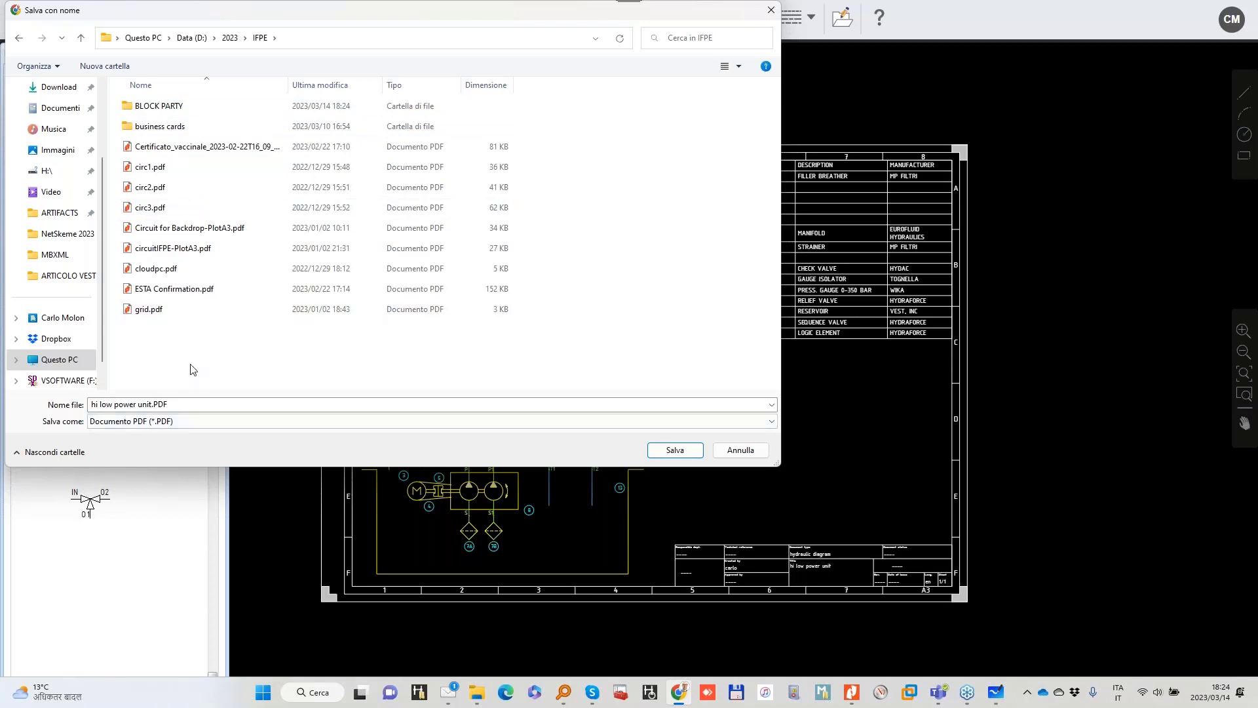
pyautogui.click(675, 450)
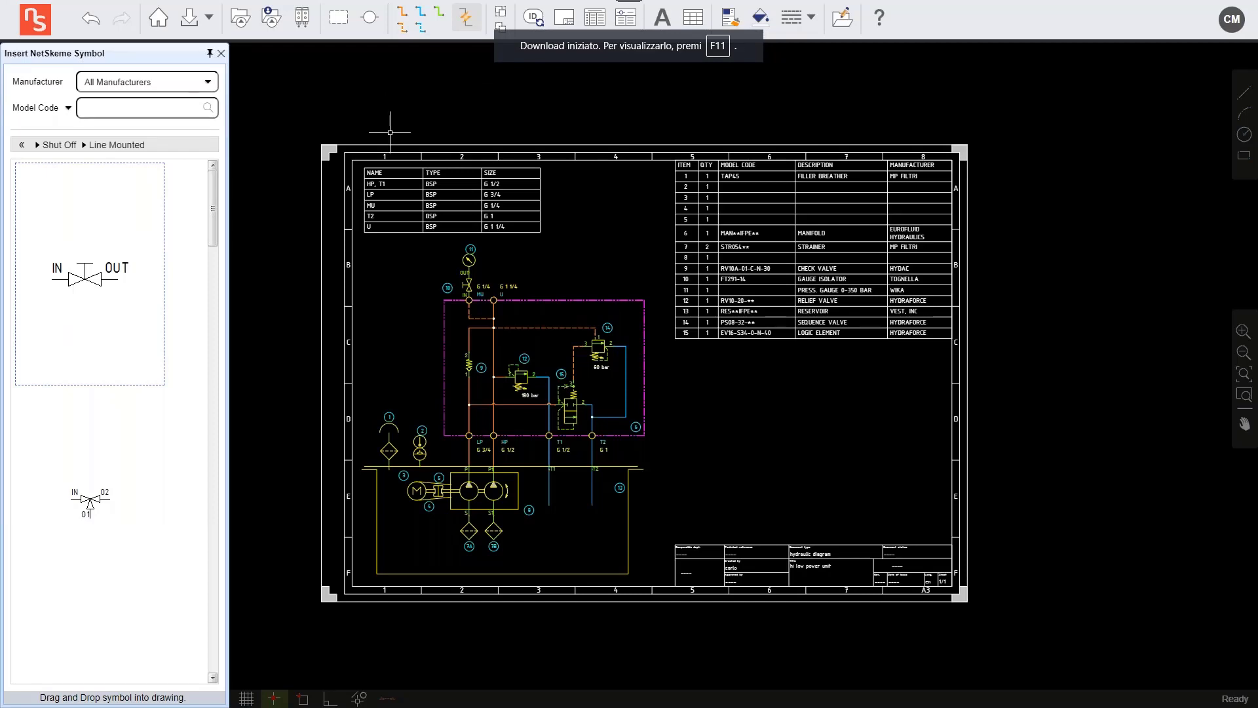
# Place a BSP G 1/4 port named "MLP" on the manifold outline's left edge, level with the junction on the LP line
pyautogui.scroll(3, 445, 356)
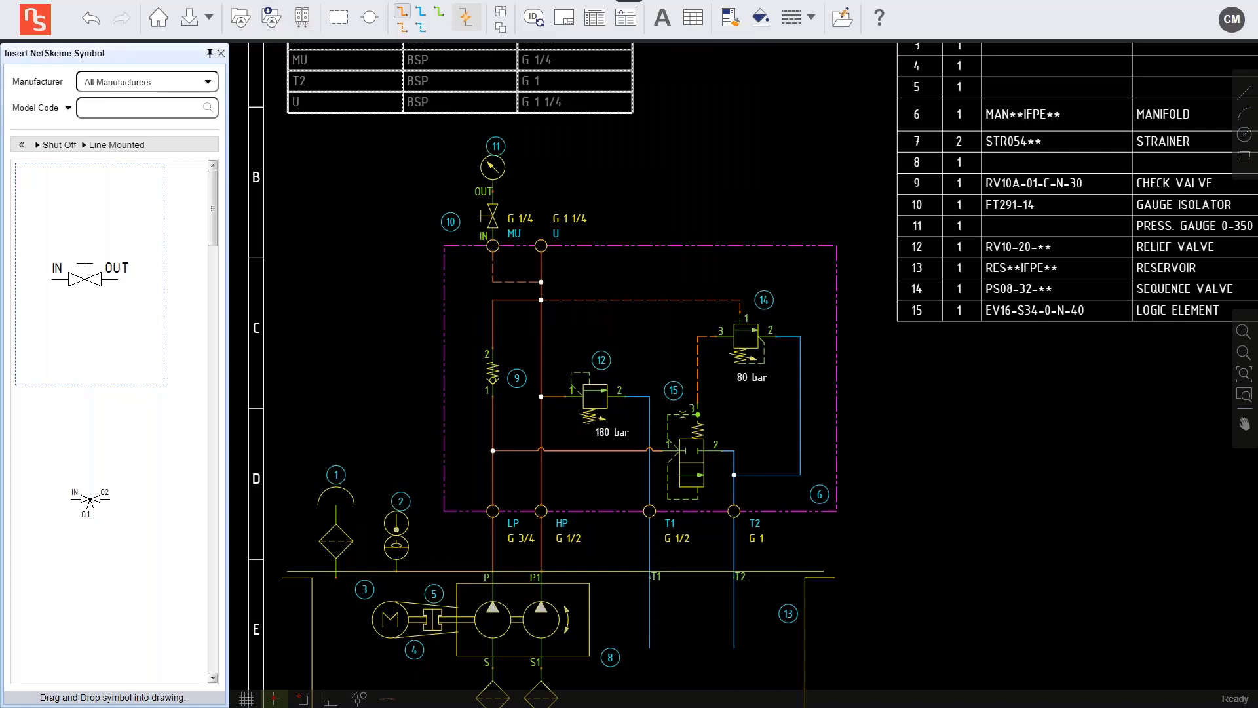
pyautogui.click(370, 19)
pyautogui.click(33, 110)
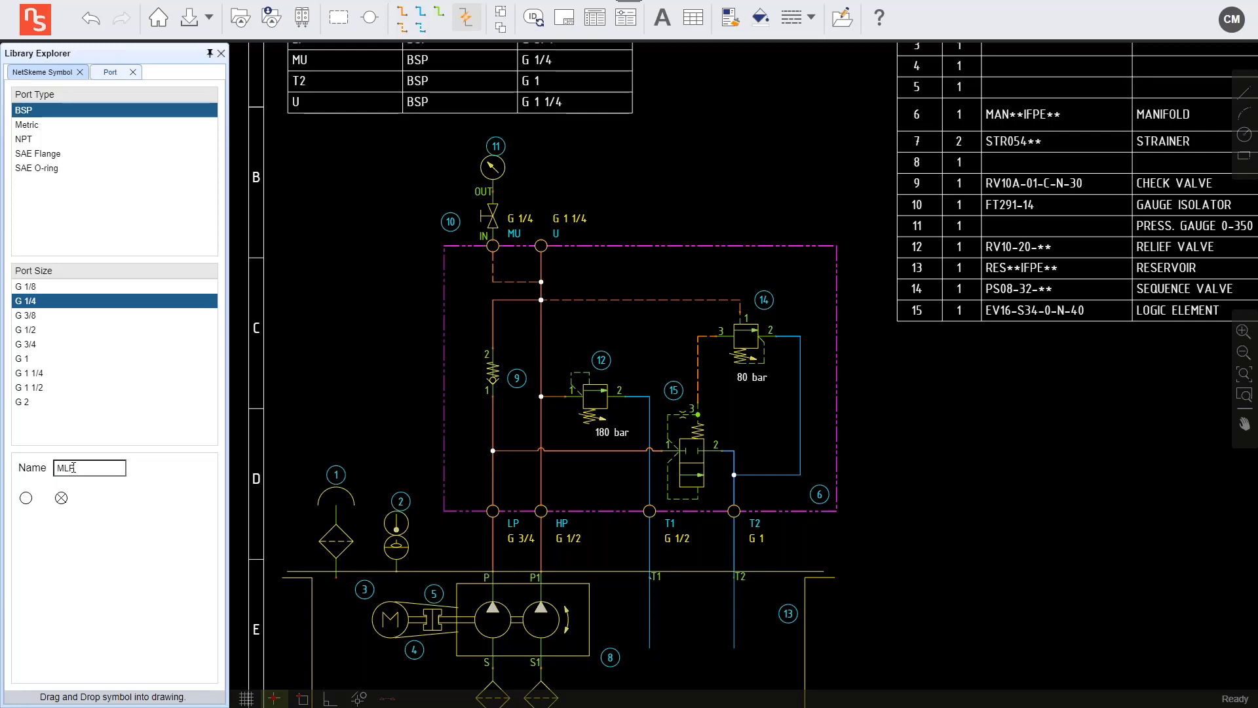
pyautogui.click(25, 497)
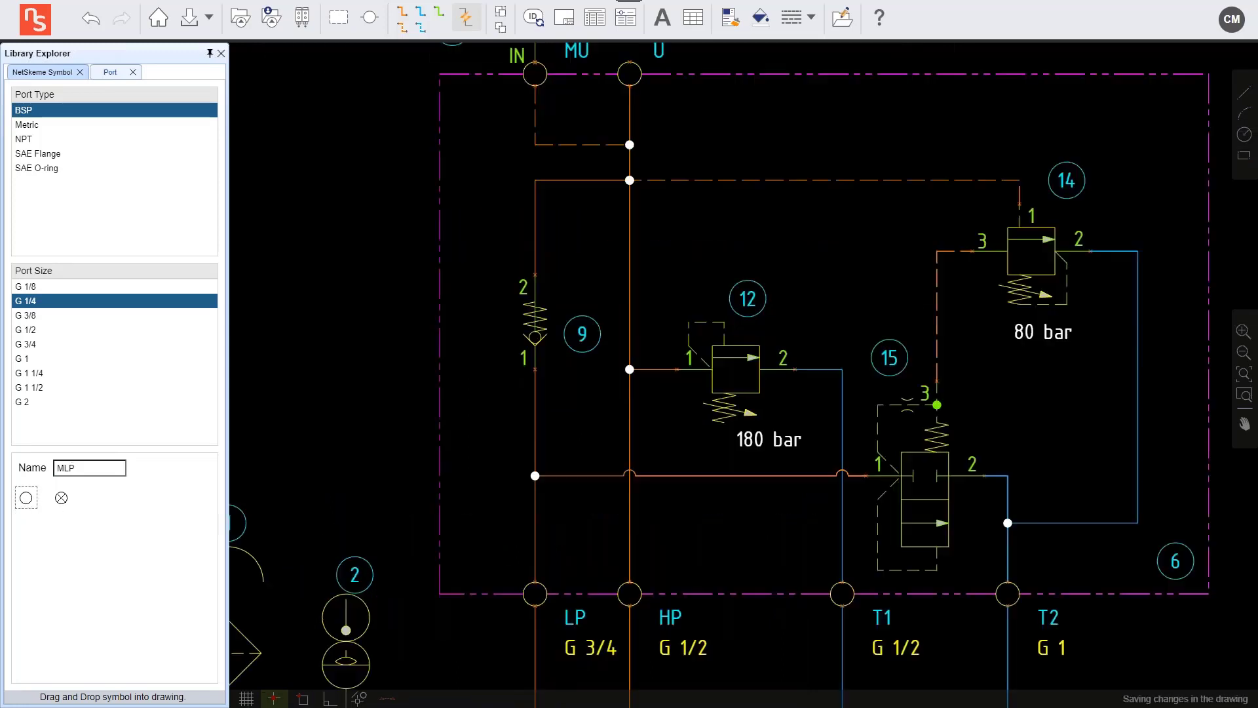
pyautogui.click(439, 475)
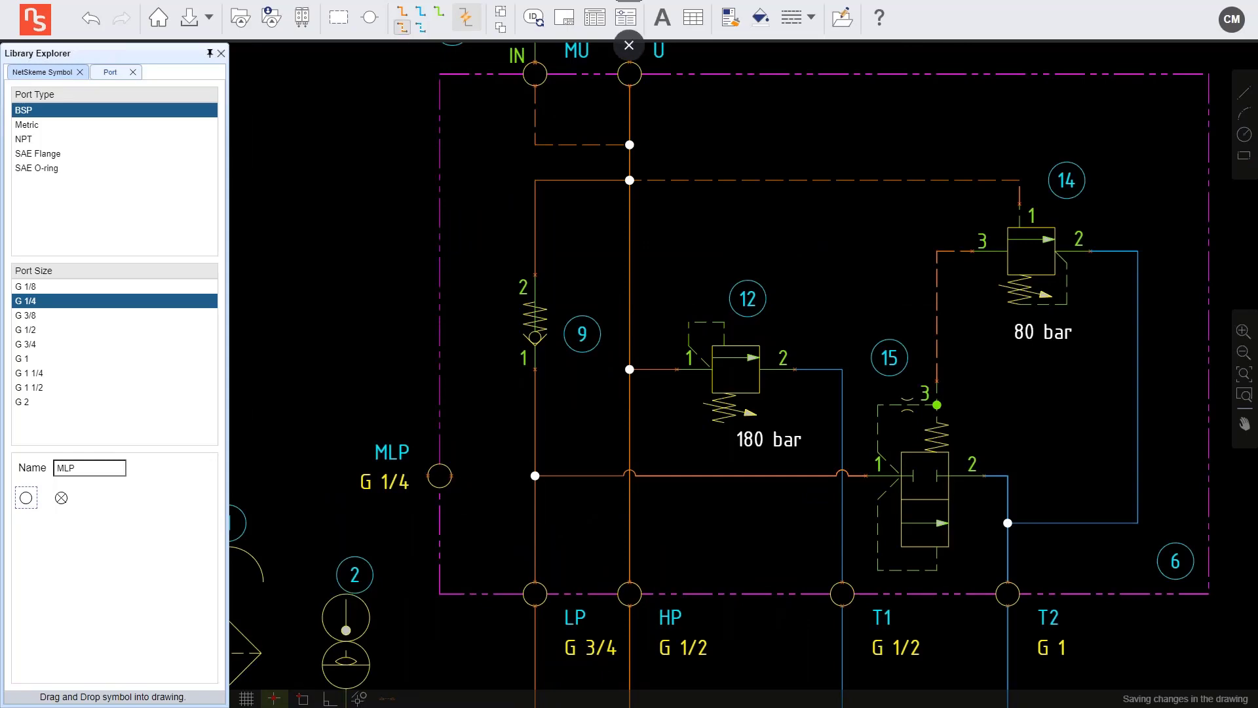
# Connect the MLP port to the junction on the LP line with a dashed line
pyautogui.click(466, 18)
pyautogui.click(439, 475)
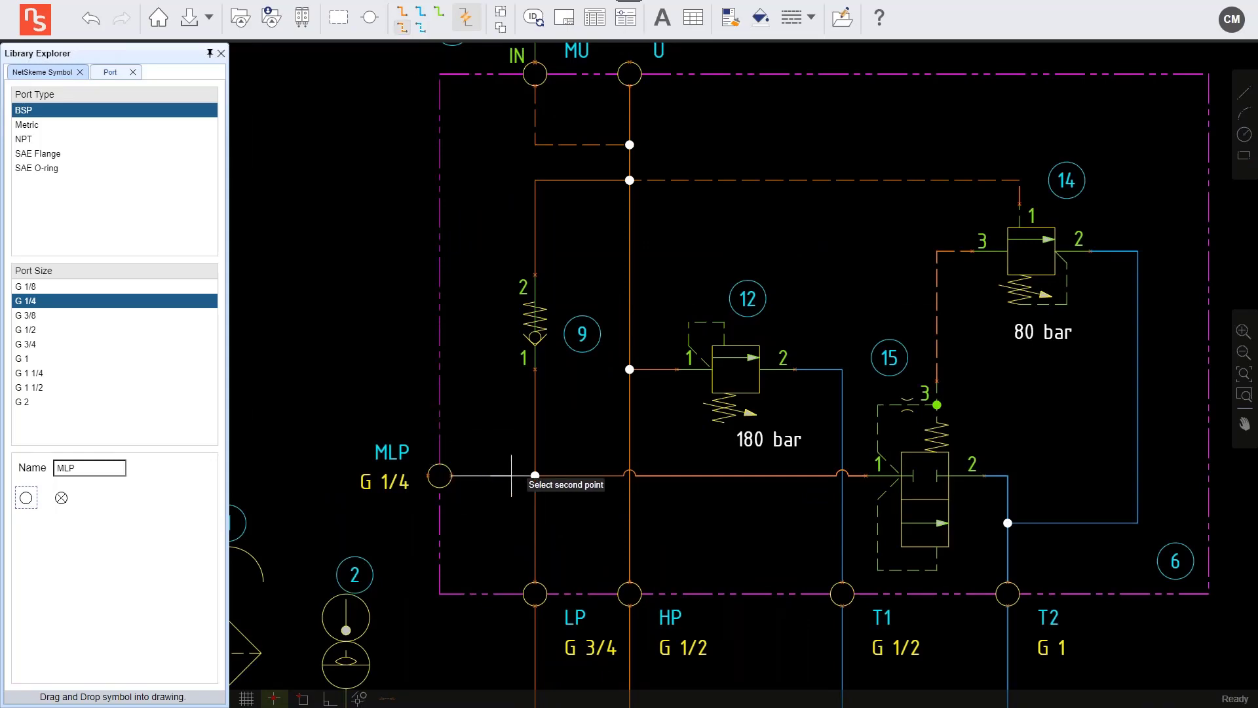
pyautogui.click(535, 475)
pyautogui.scroll(-3, 557, 389)
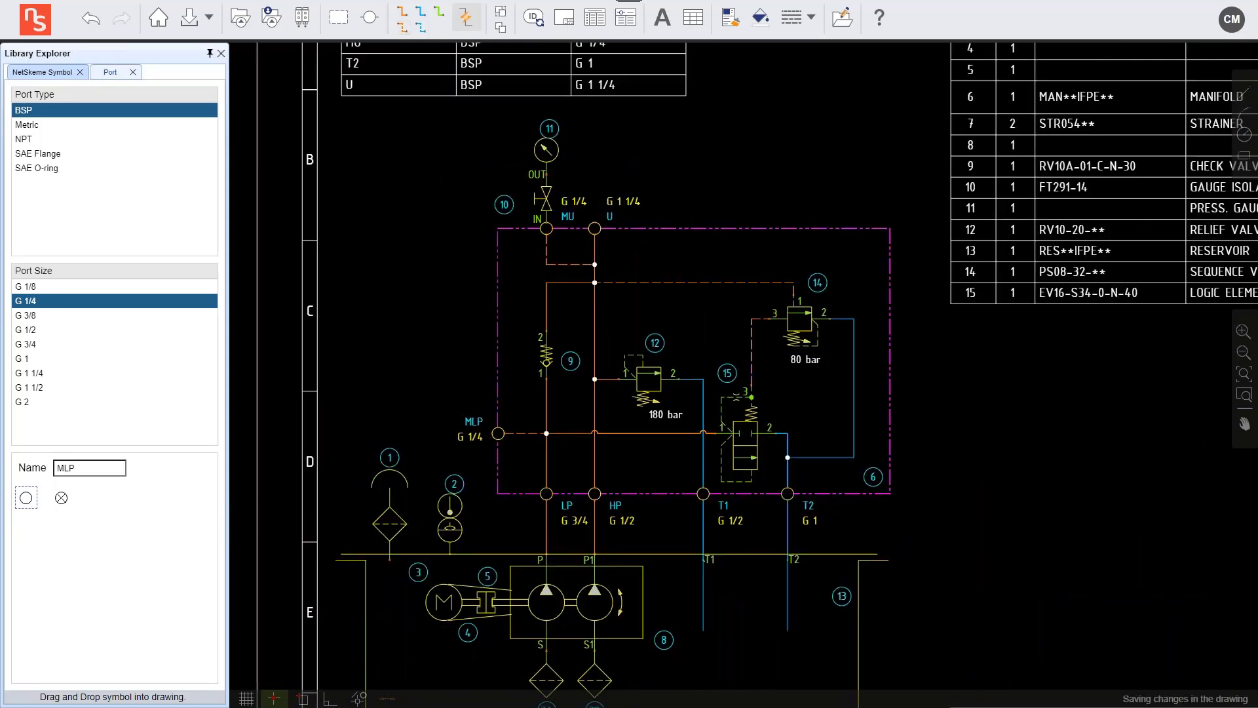
# Update the ports list on the sheet to include the MLP port
pyautogui.moveTo(619, 171); pyautogui.dragTo(561, 317)
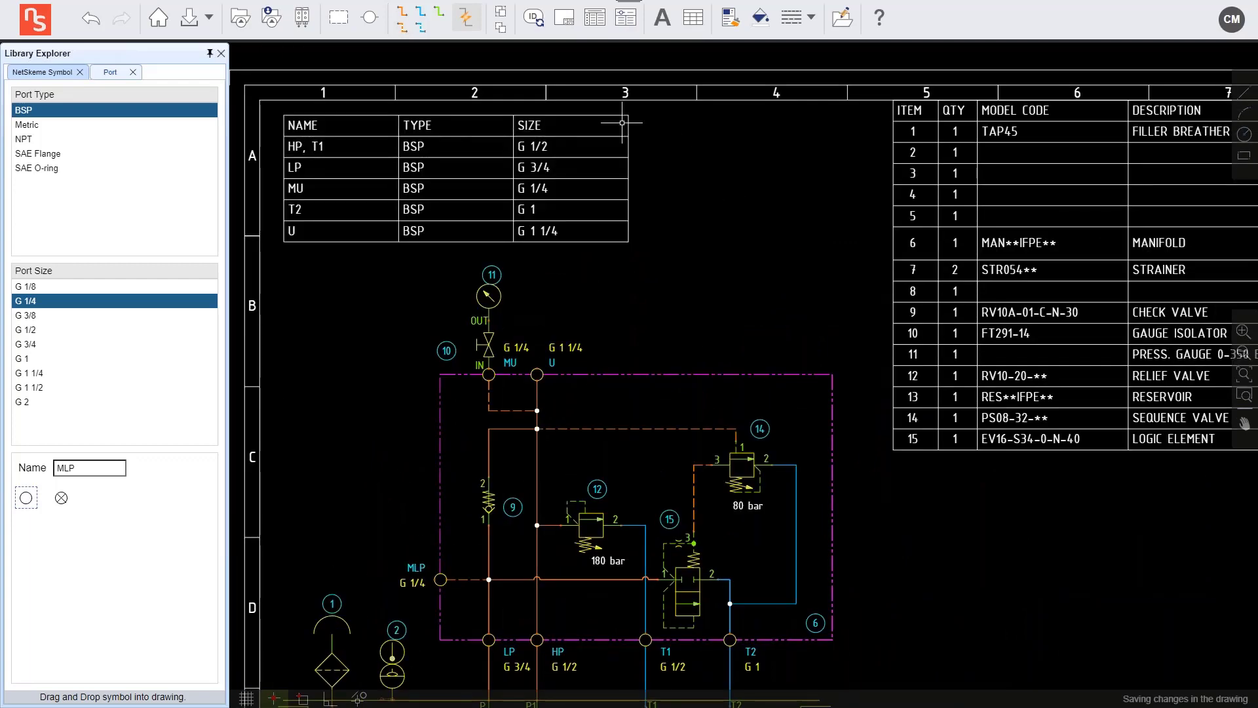
pyautogui.click(626, 19)
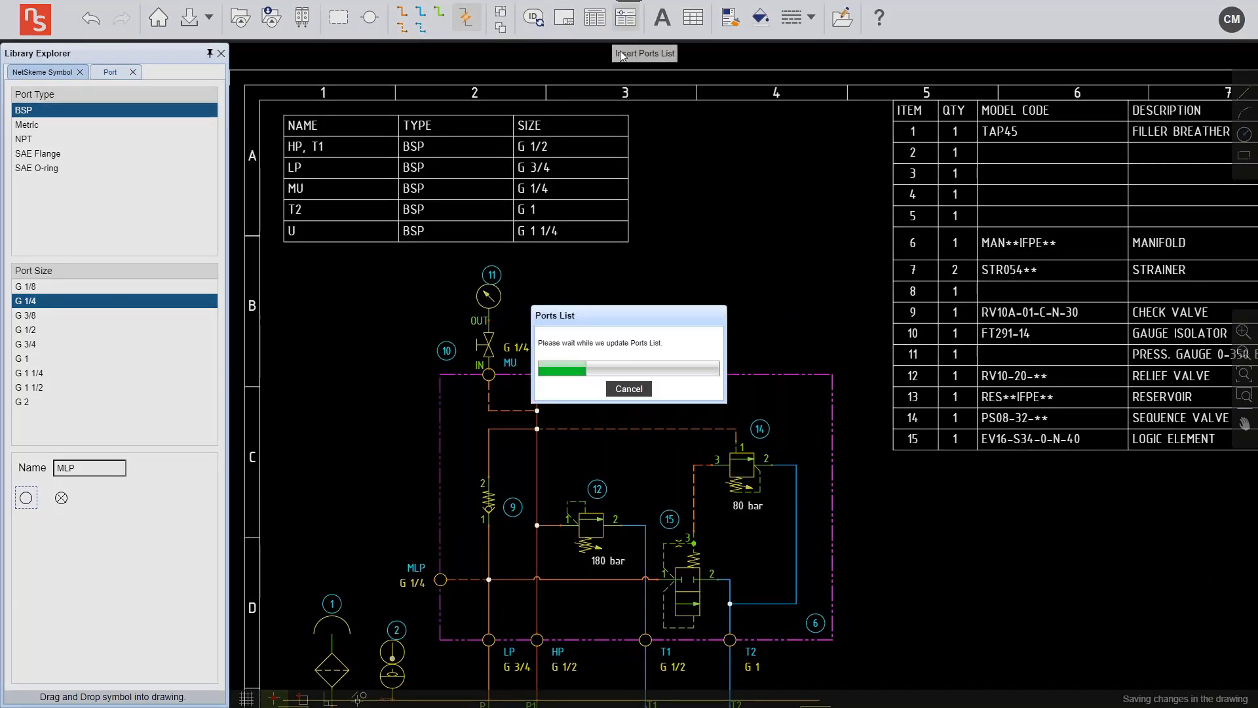
pyautogui.scroll(-2, 668, 289)
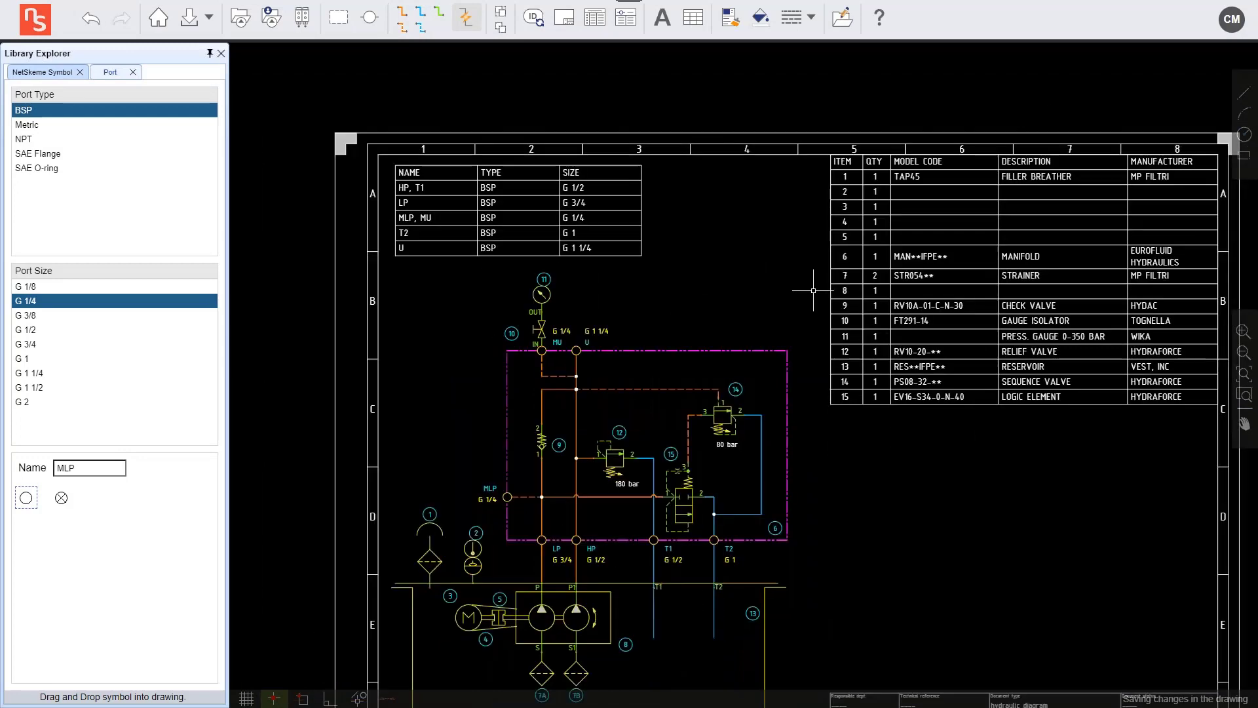
# Export the updated drawing as "hi low power unit (1).PDF" in the IFPE folder
pyautogui.moveTo(813, 290); pyautogui.dragTo(734, 203)
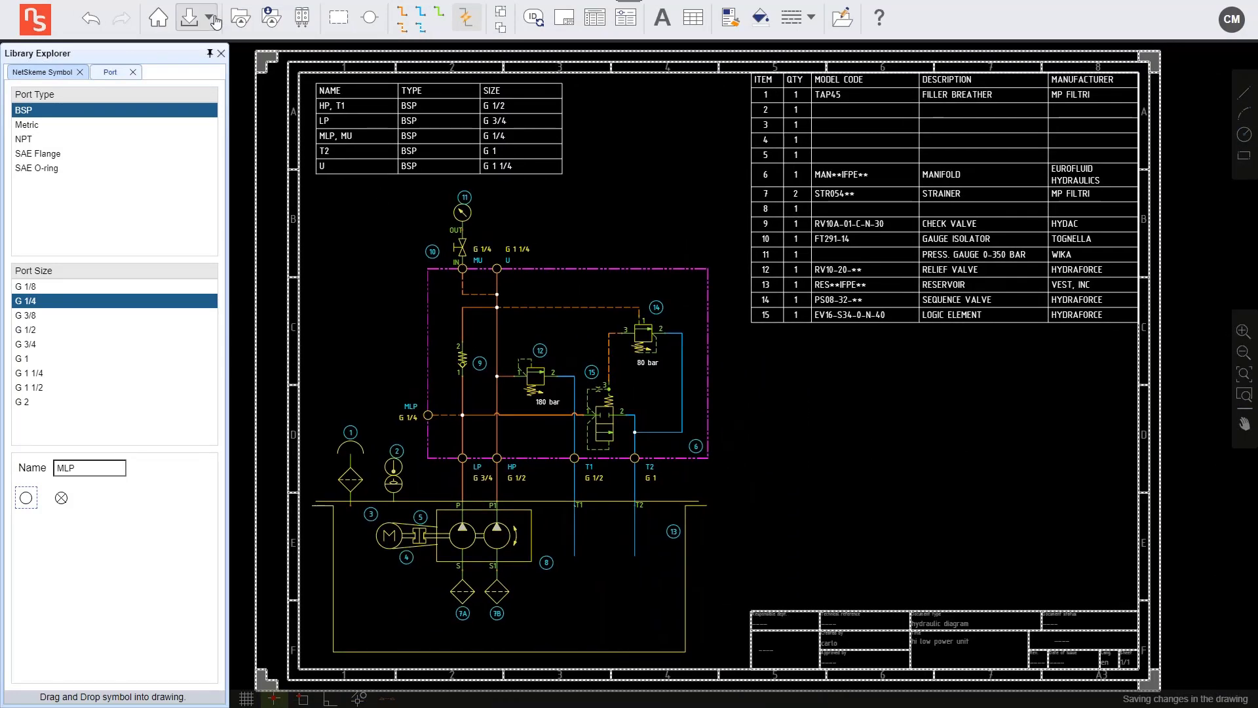
pyautogui.click(215, 22)
pyautogui.click(186, 79)
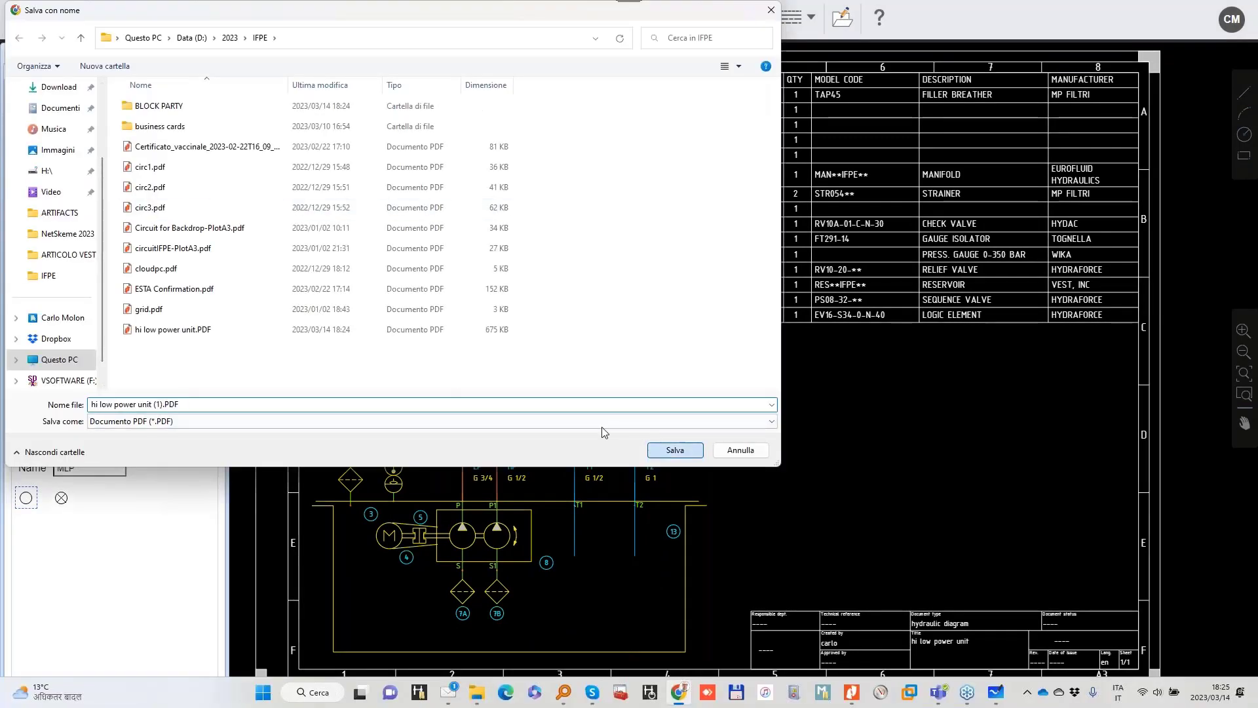
pyautogui.press('Return')
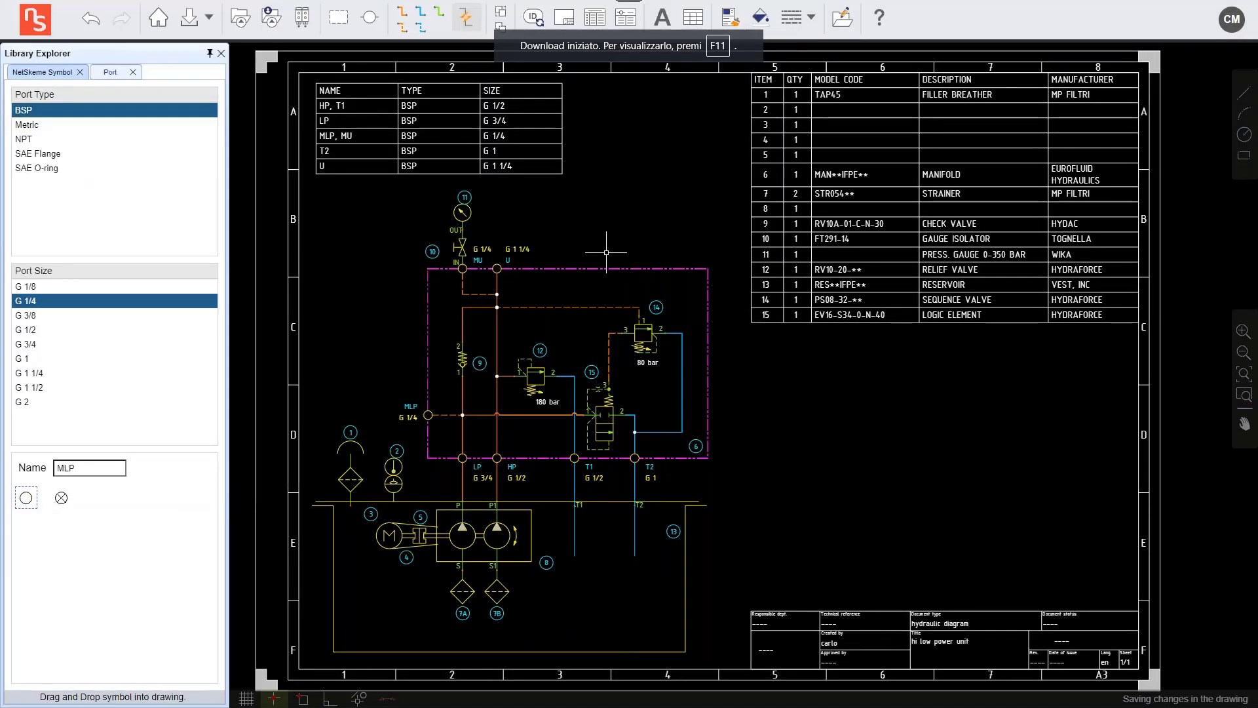
# Switch to File Explorer, open "hi low power unit (1).PDF", examine its schematic and tables, and return to the drawing
pyautogui.press('super')
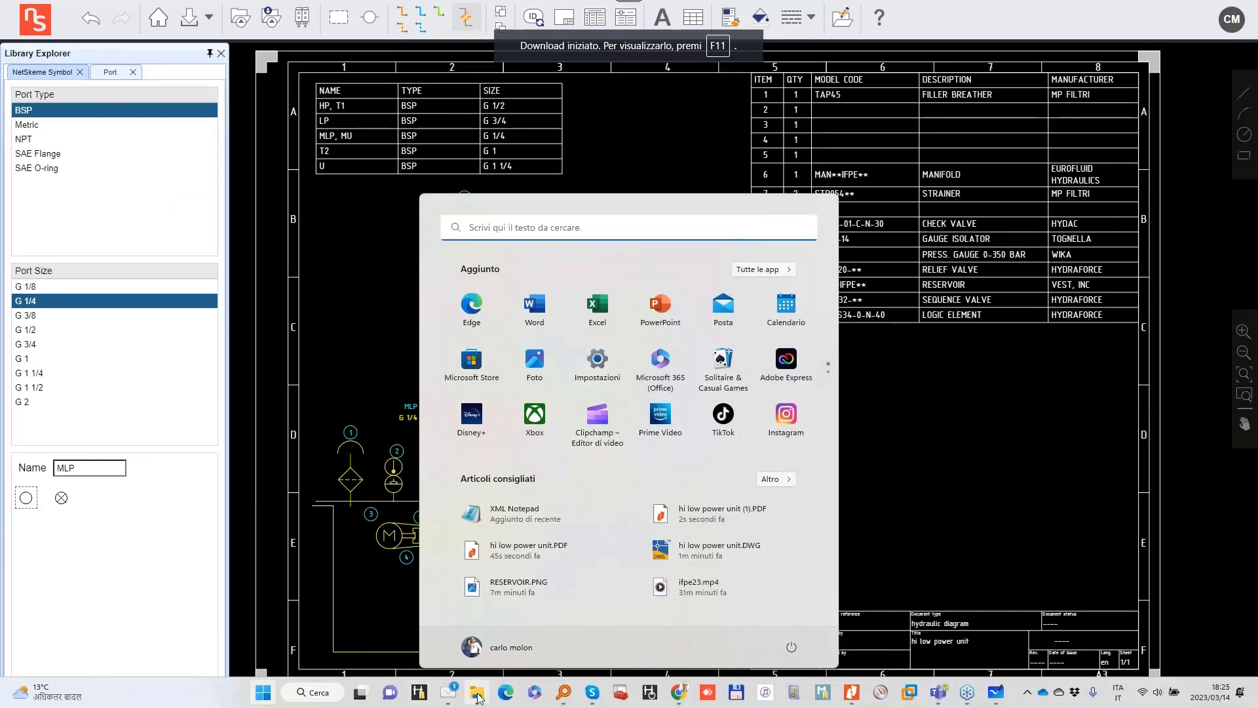
pyautogui.click(478, 693)
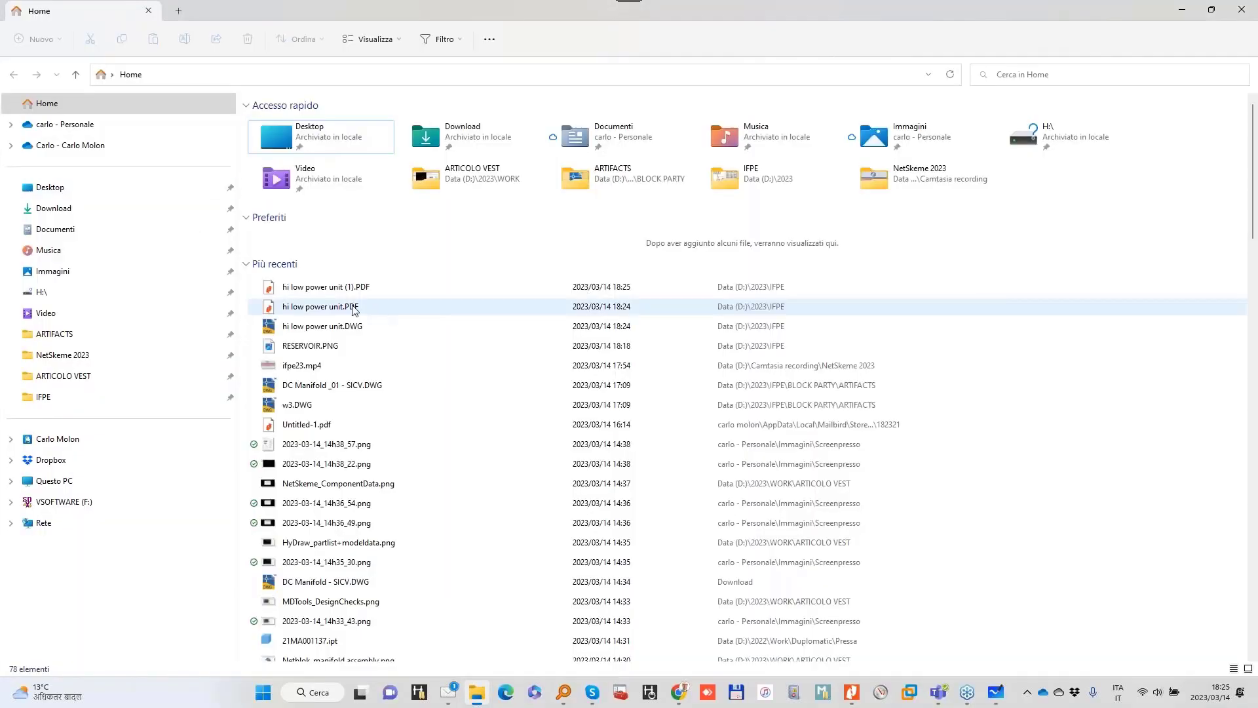
pyautogui.click(317, 292)
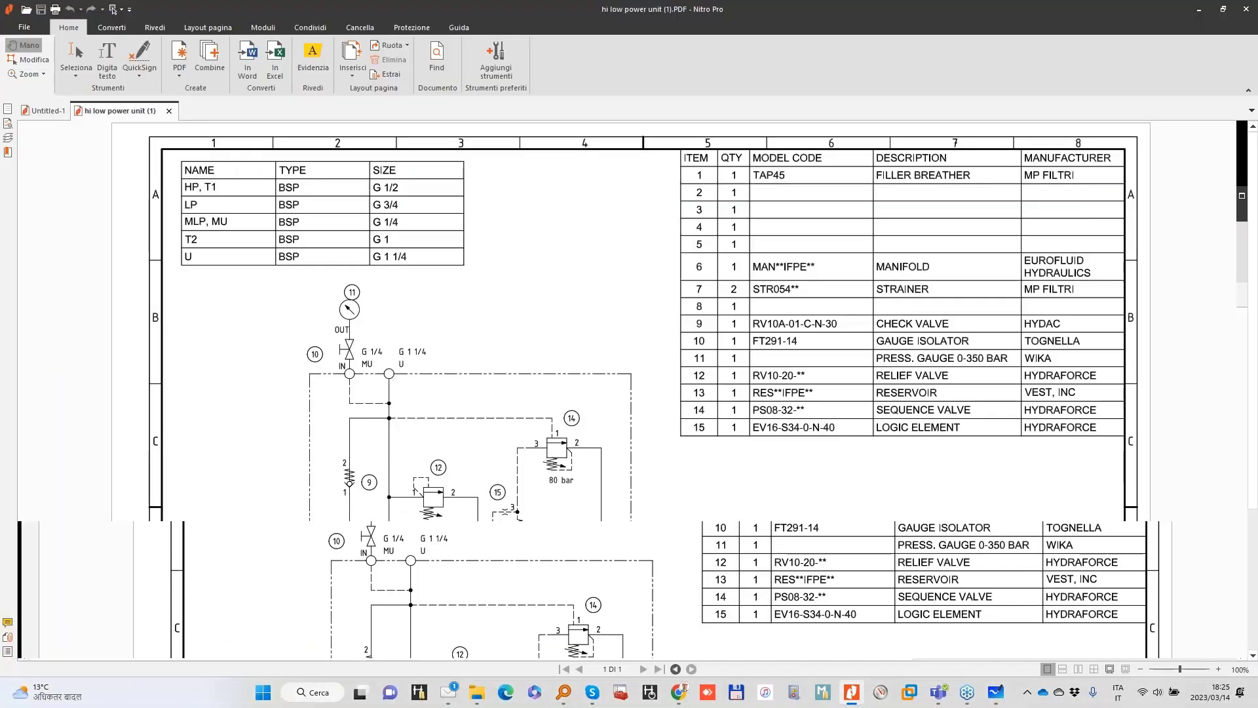
pyautogui.scroll(-3, 447, 368)
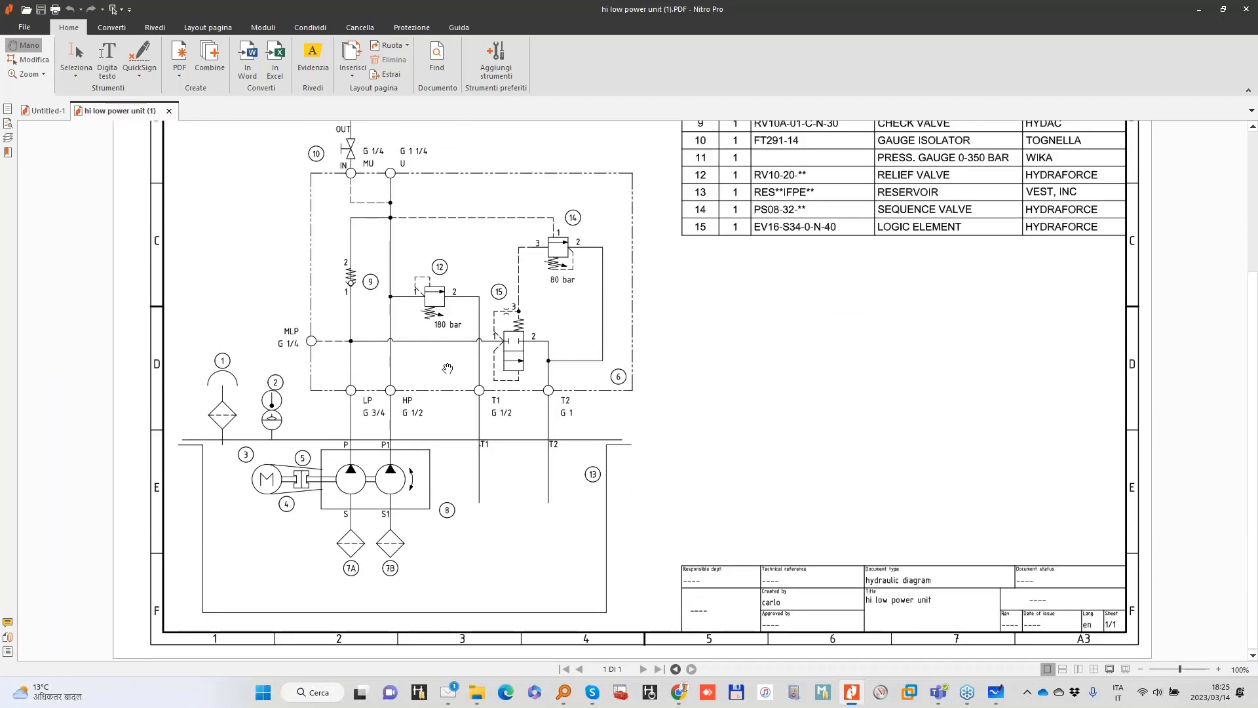
pyautogui.scroll(5, 547, 335)
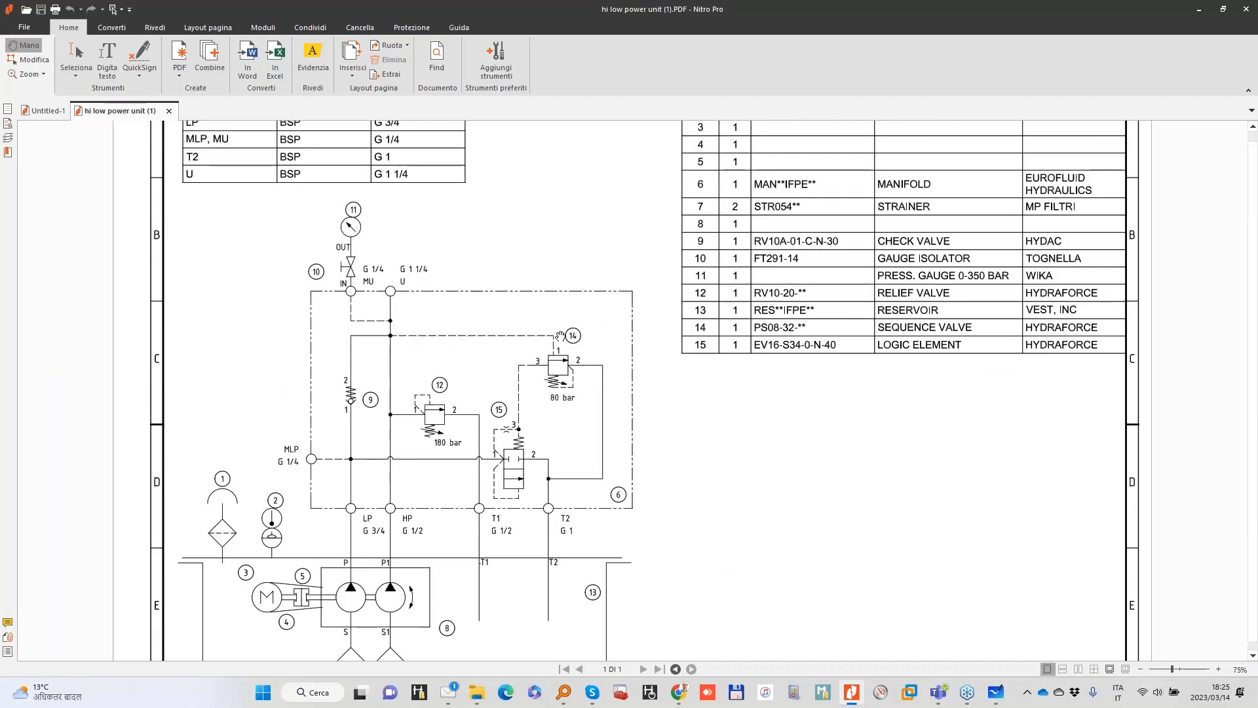
pyautogui.scroll(-1, 805, 299)
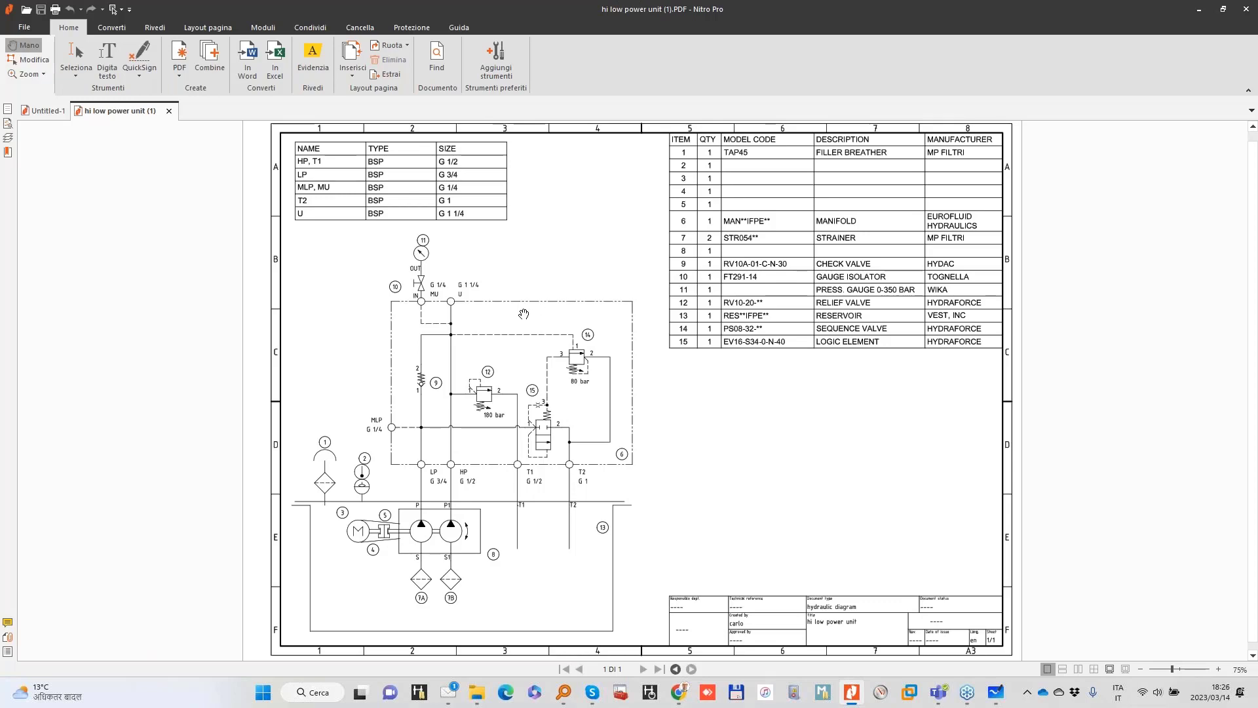
pyautogui.click(1200, 10)
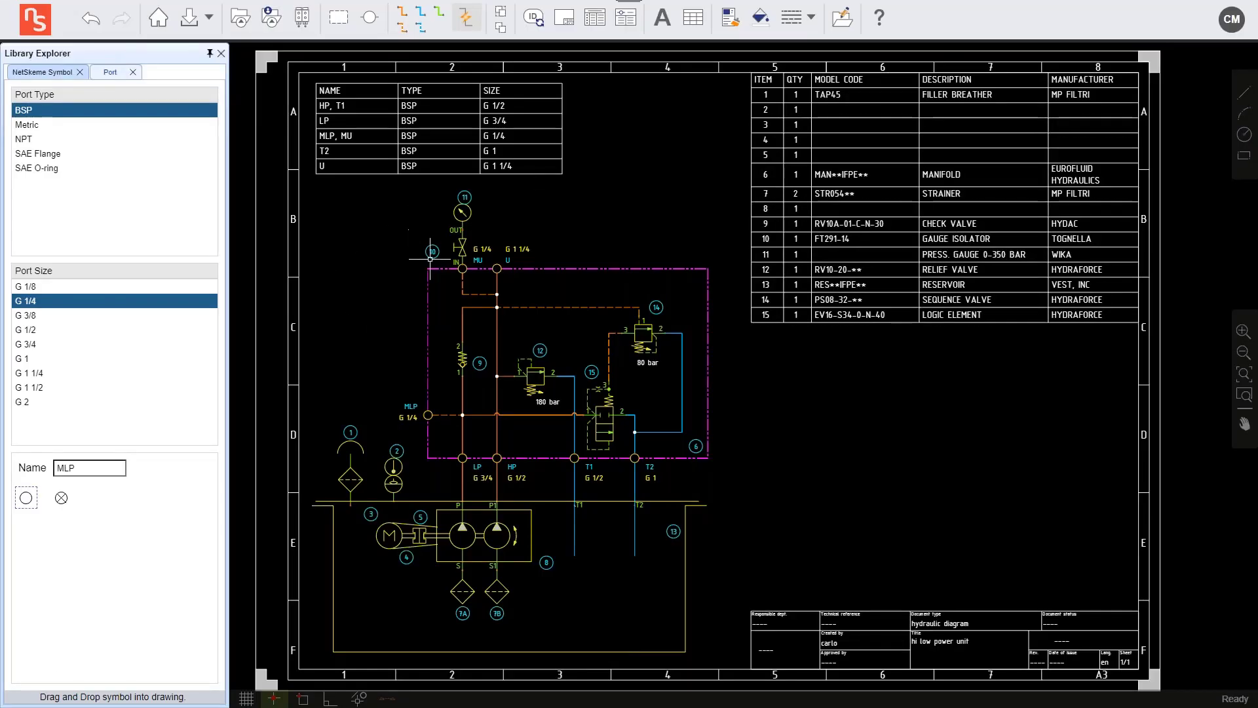
pyautogui.click(409, 167)
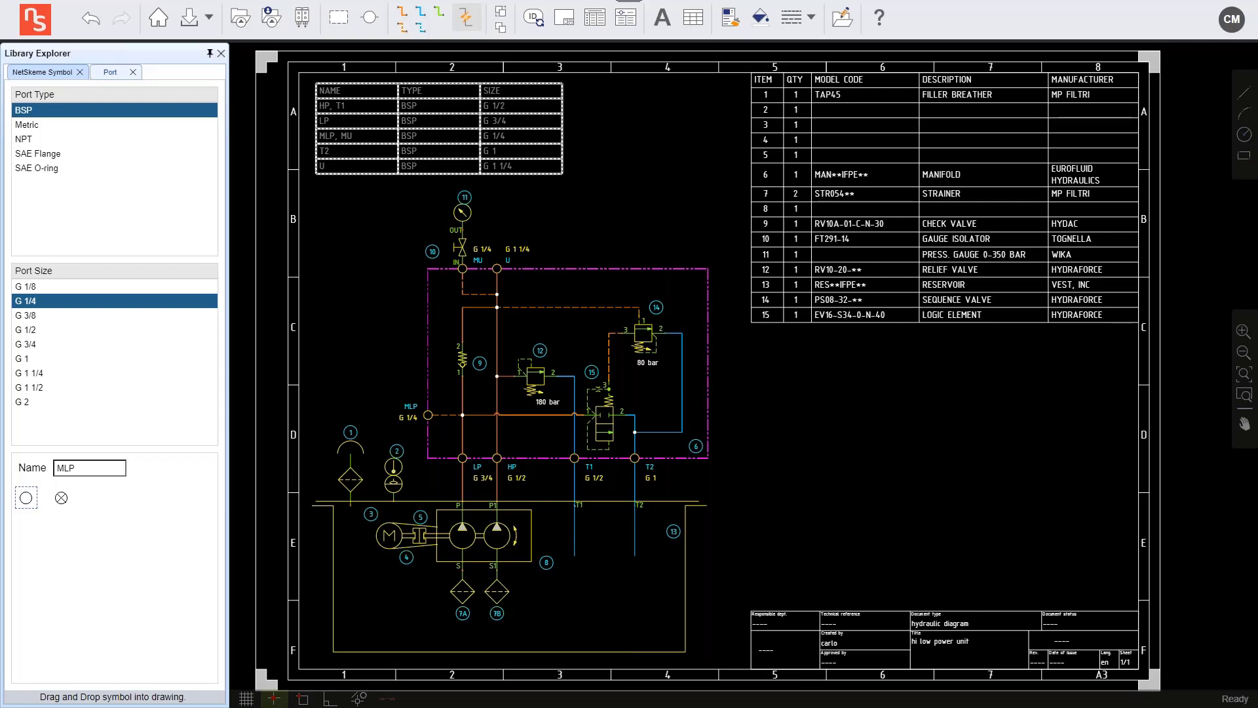
pyautogui.click(316, 83)
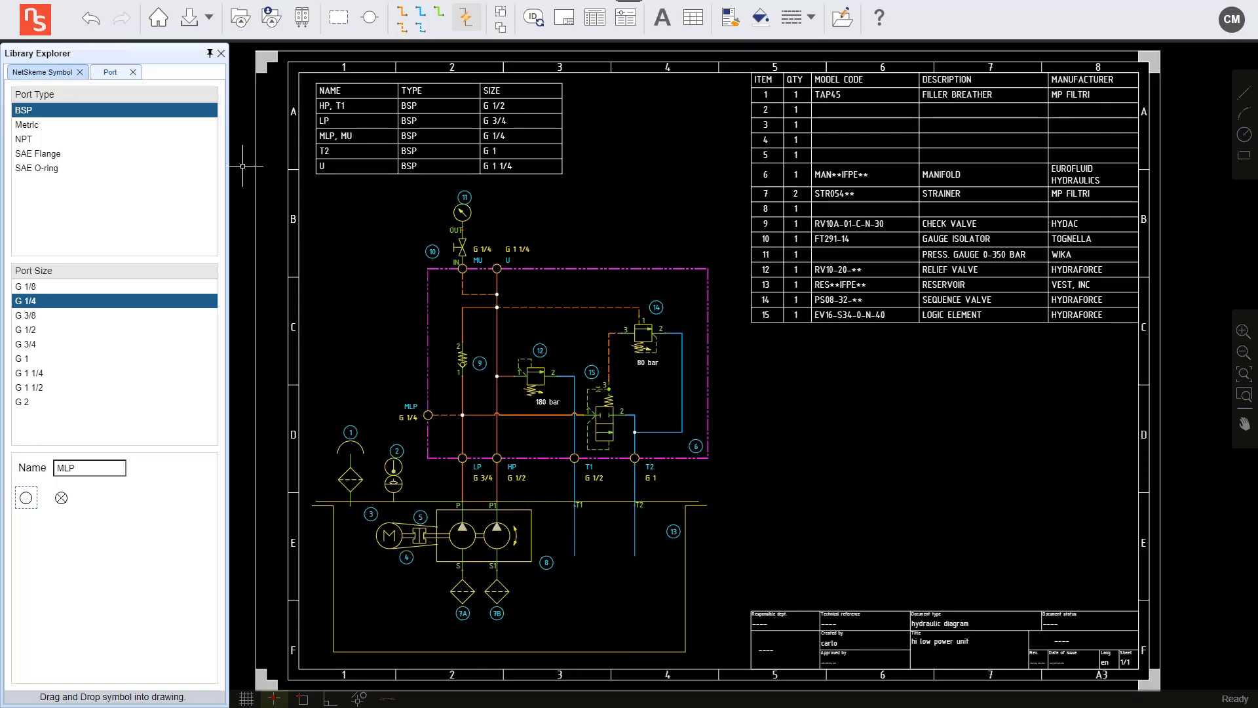
pyautogui.moveTo(247, 167); pyautogui.dragTo(288, 143)
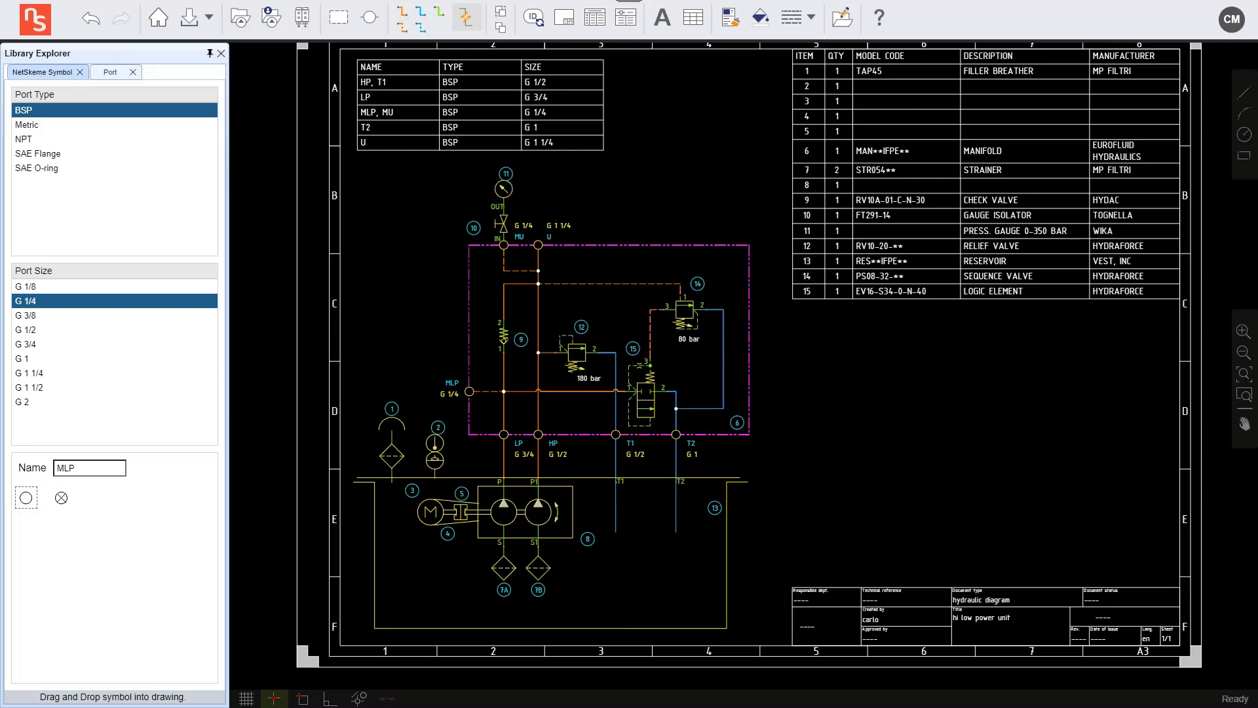
pyautogui.moveTo(897, 448); pyautogui.dragTo(888, 465)
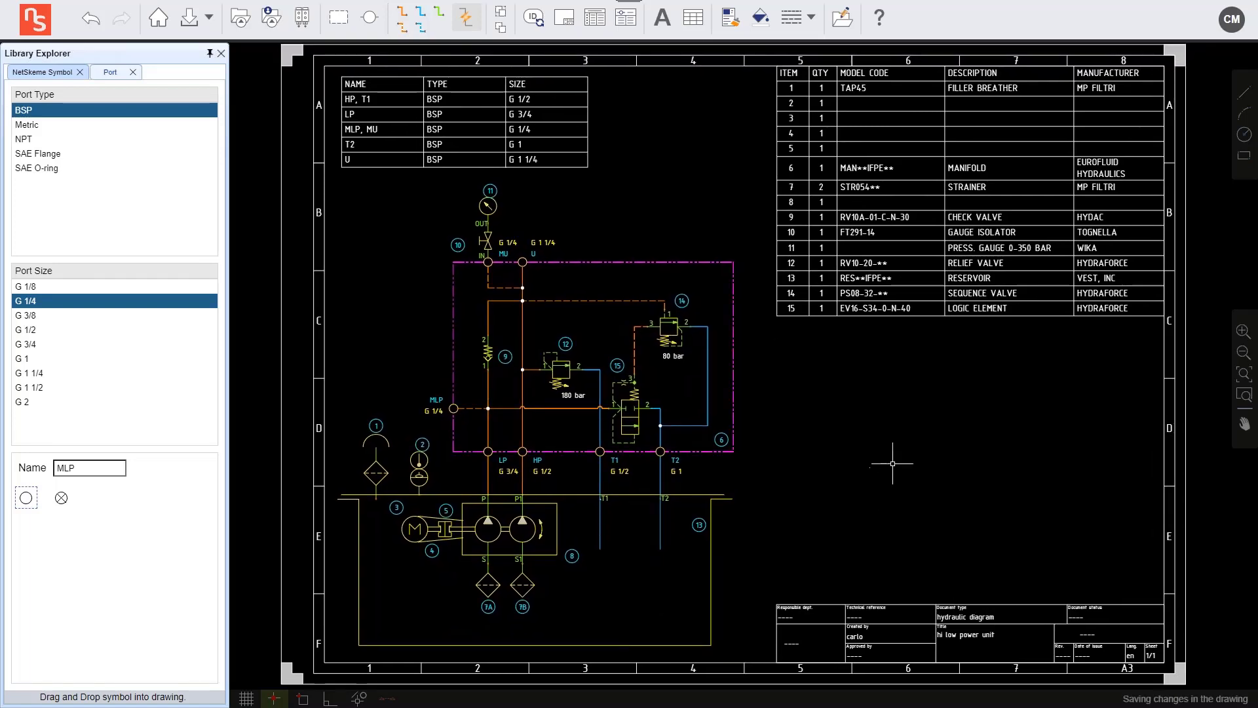